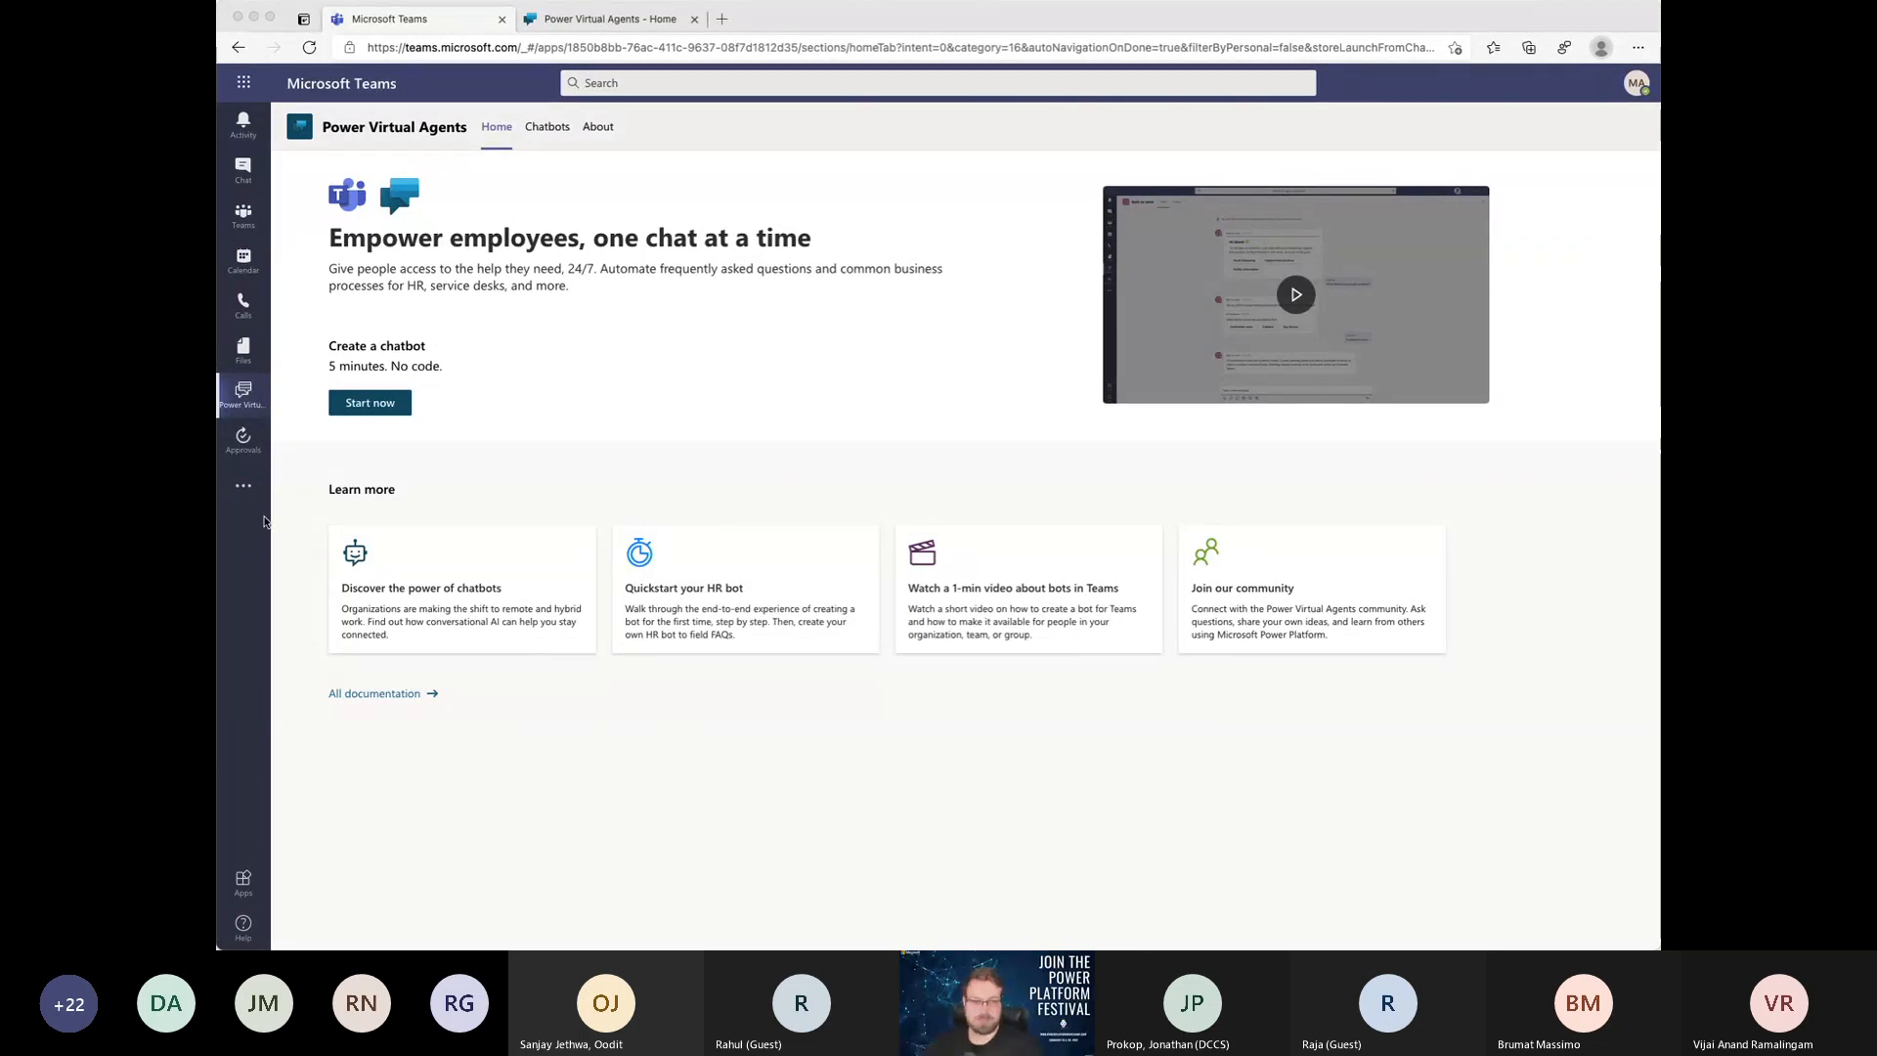
# Step: Search the Teams app store for "power vir" and view the details of the Power Virtual Agents app
pyautogui.click(242, 488)
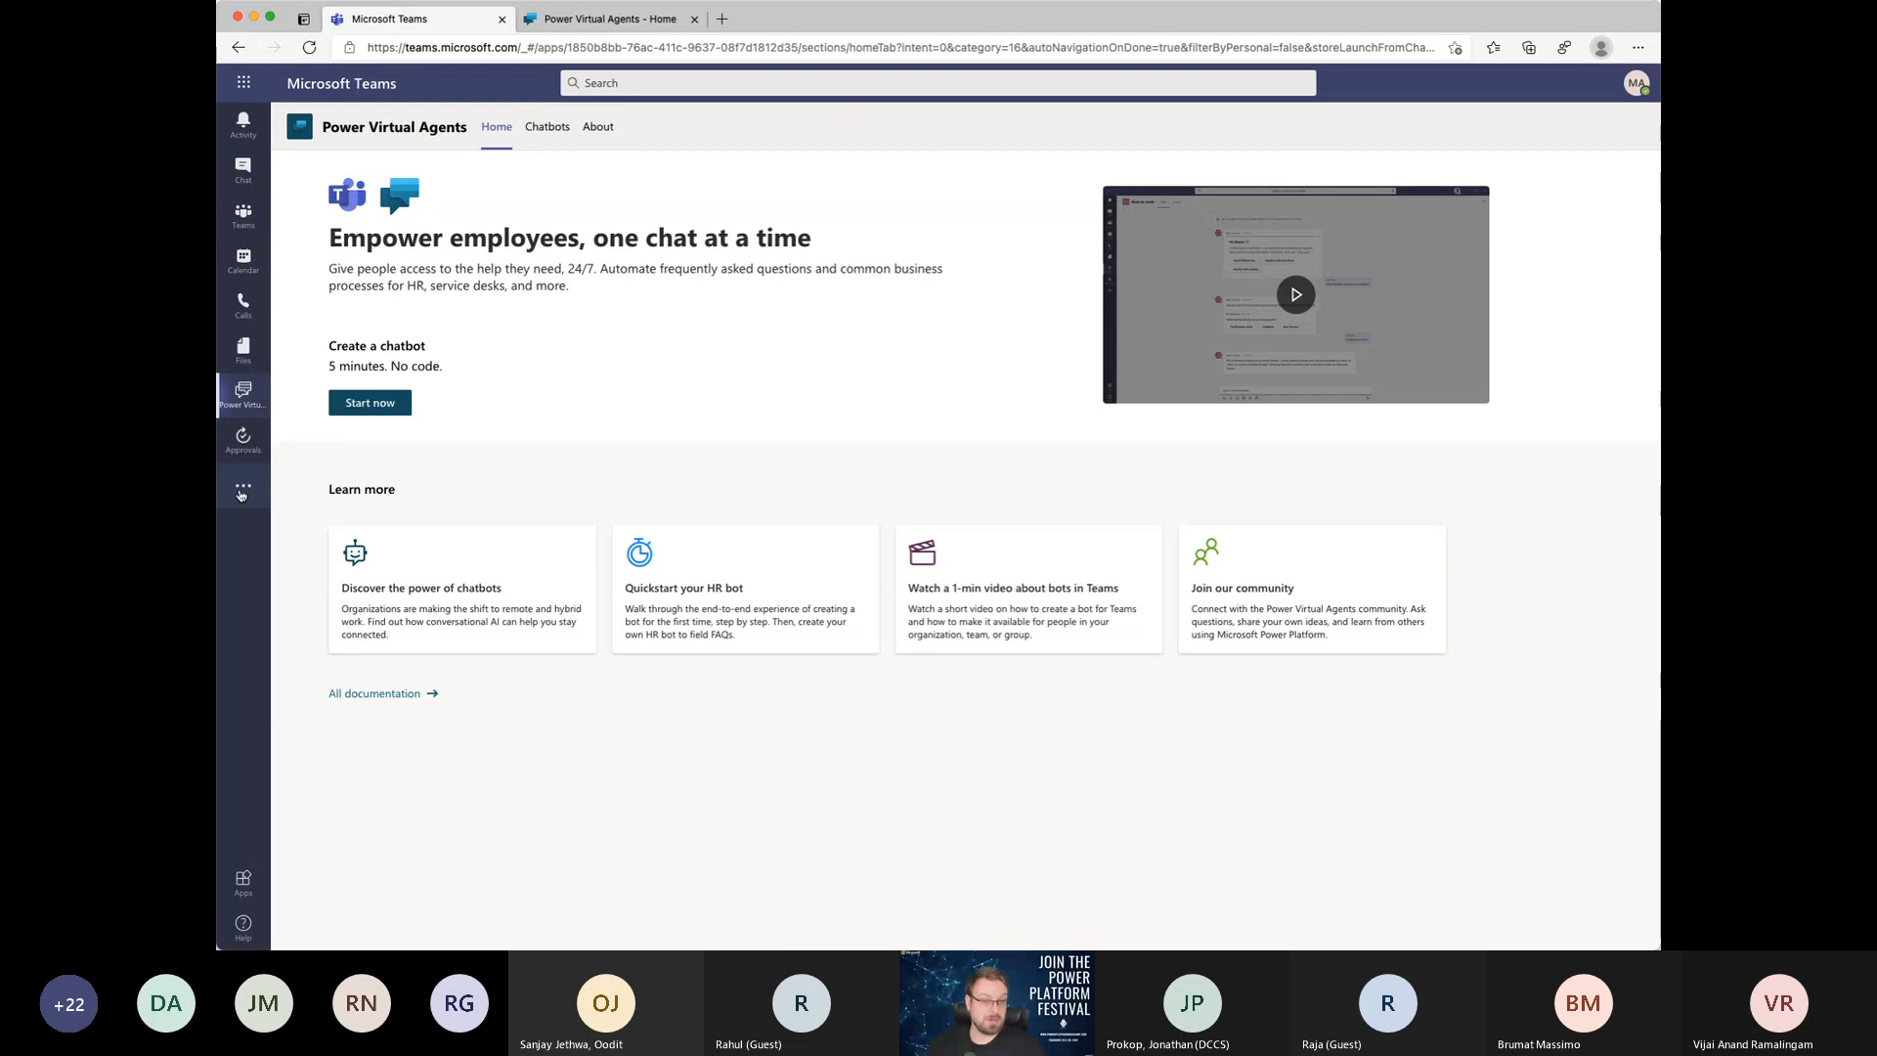
pyautogui.click(241, 491)
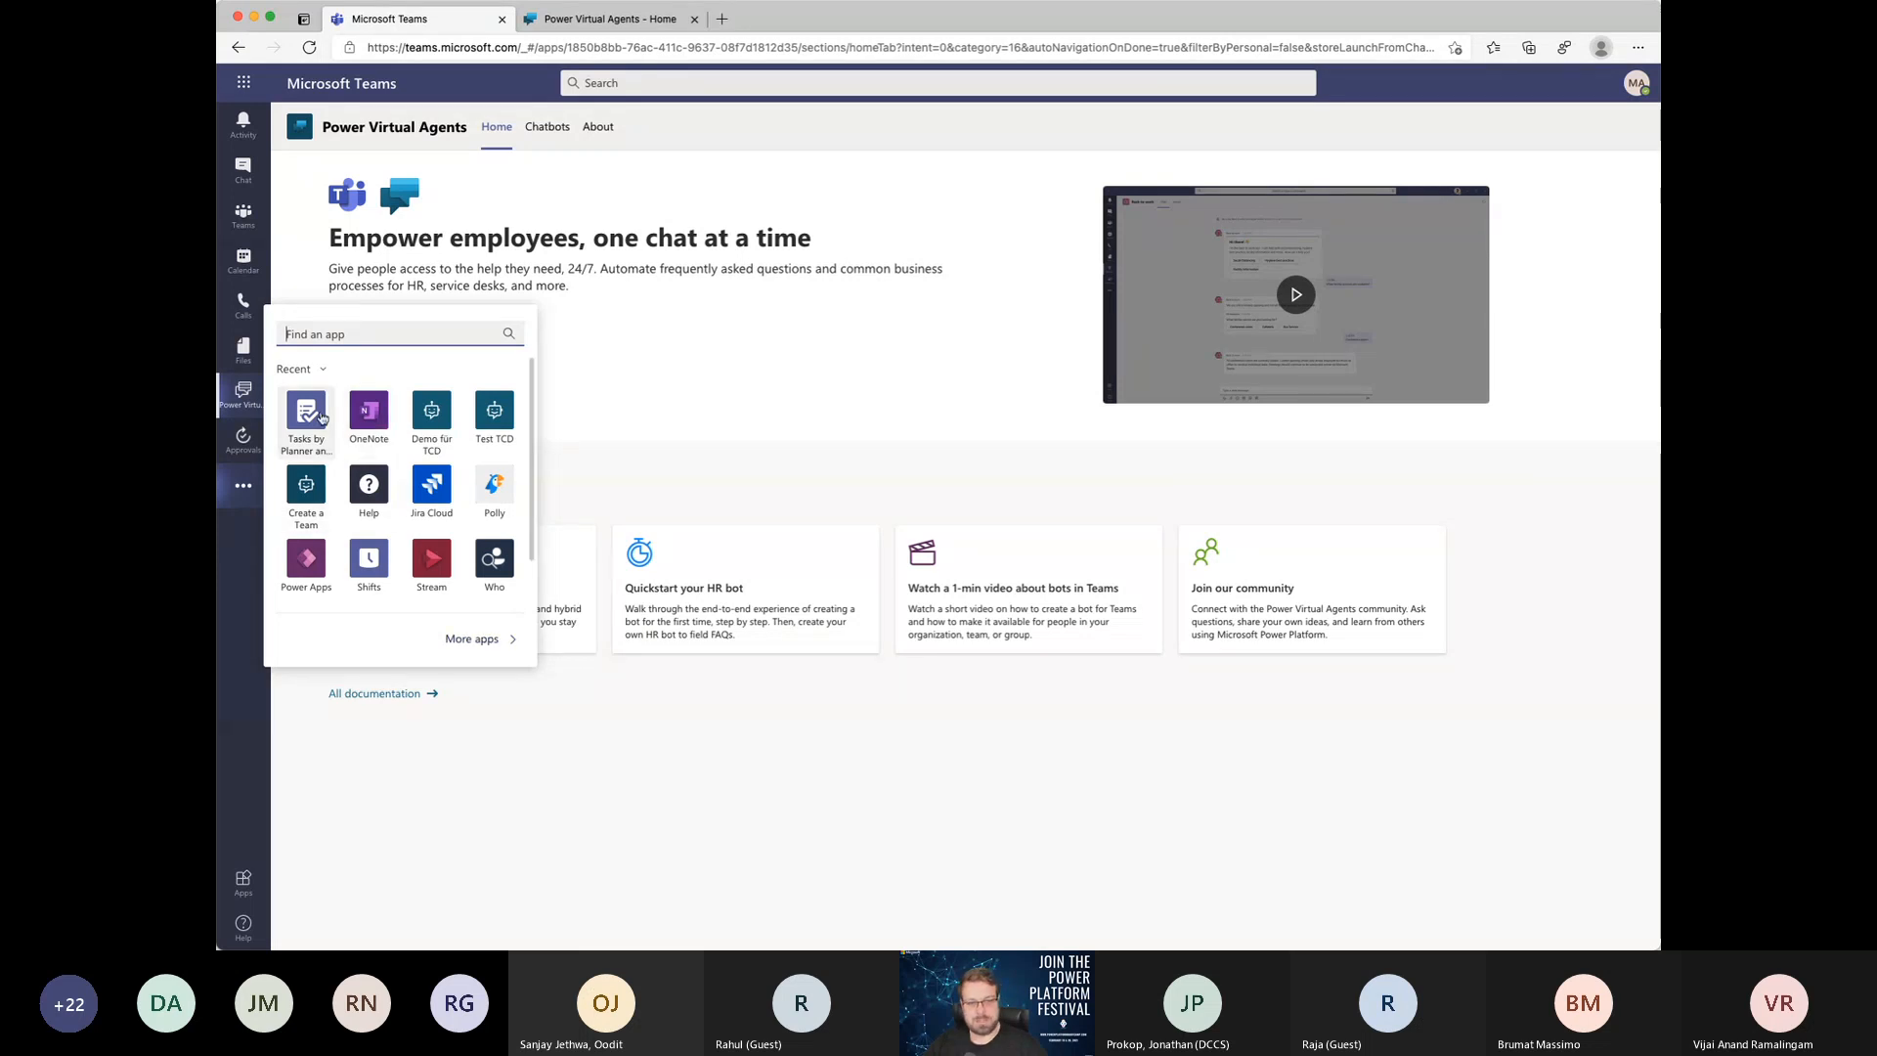
pyautogui.click(490, 640)
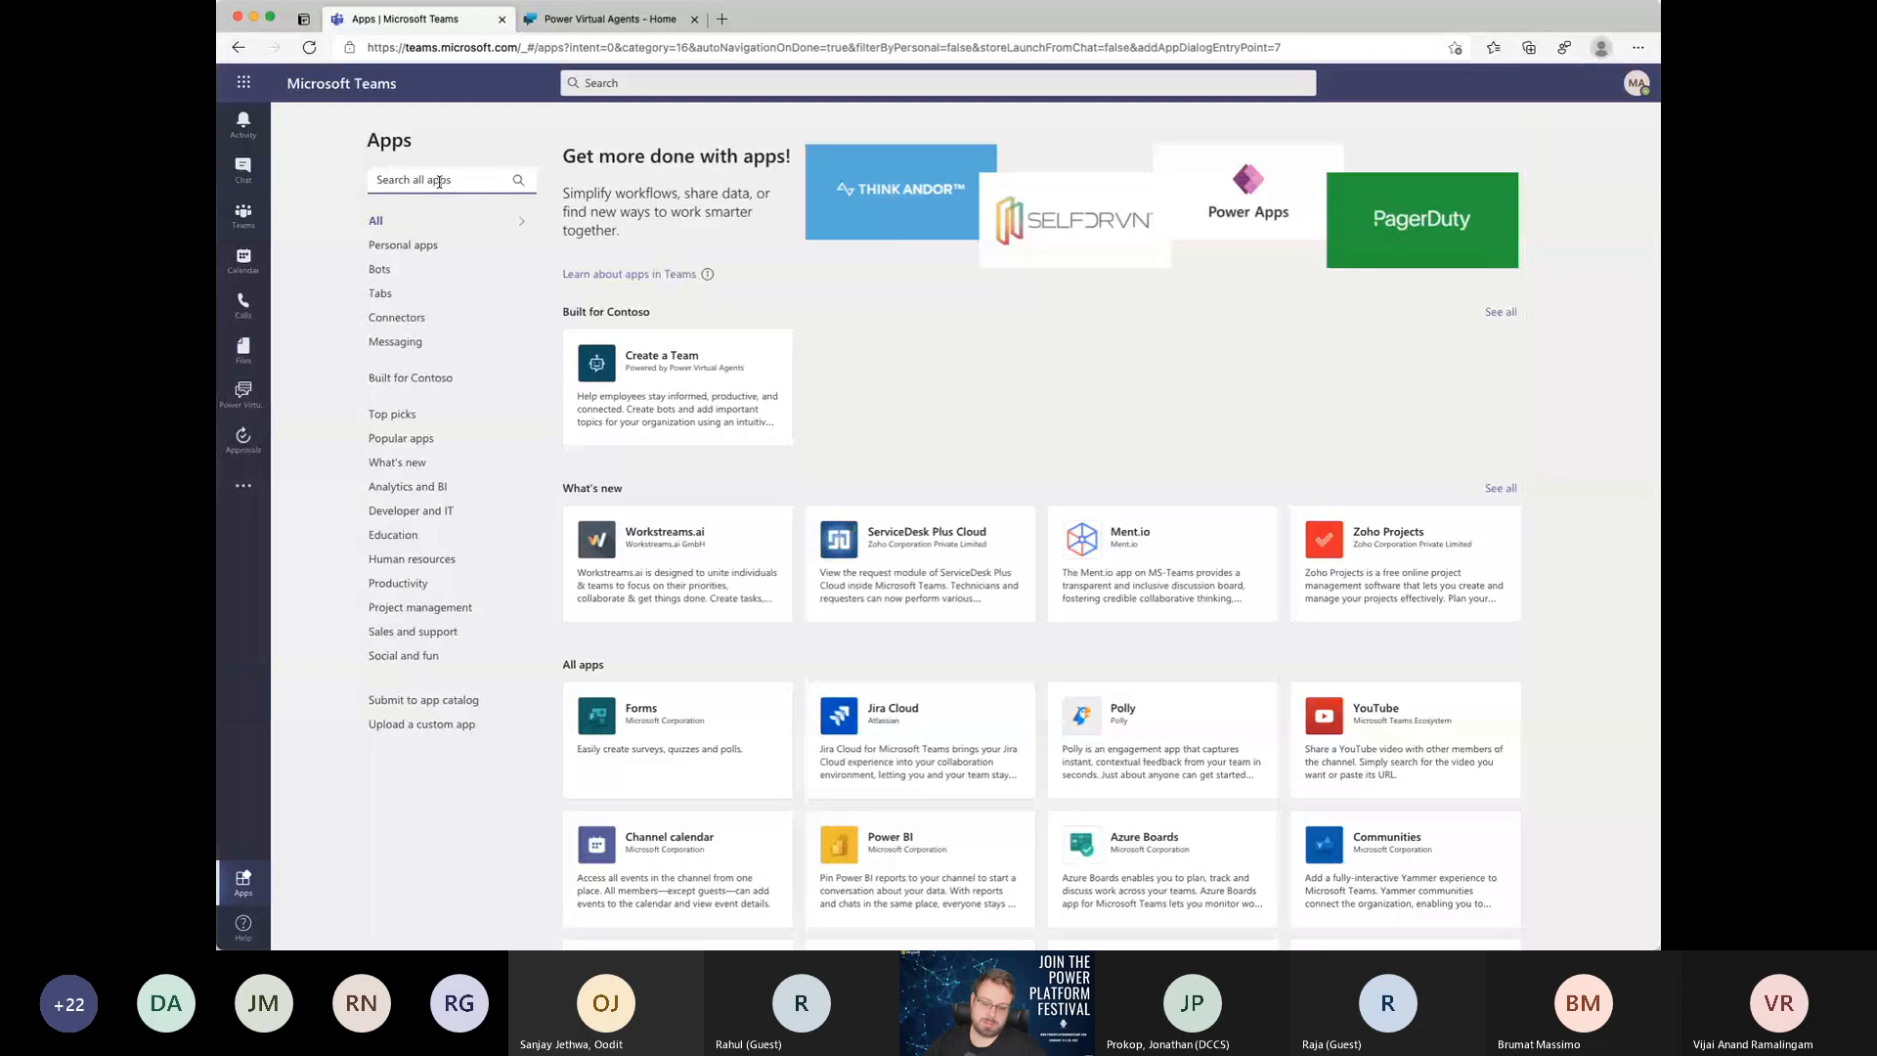
pyautogui.write('power vir')
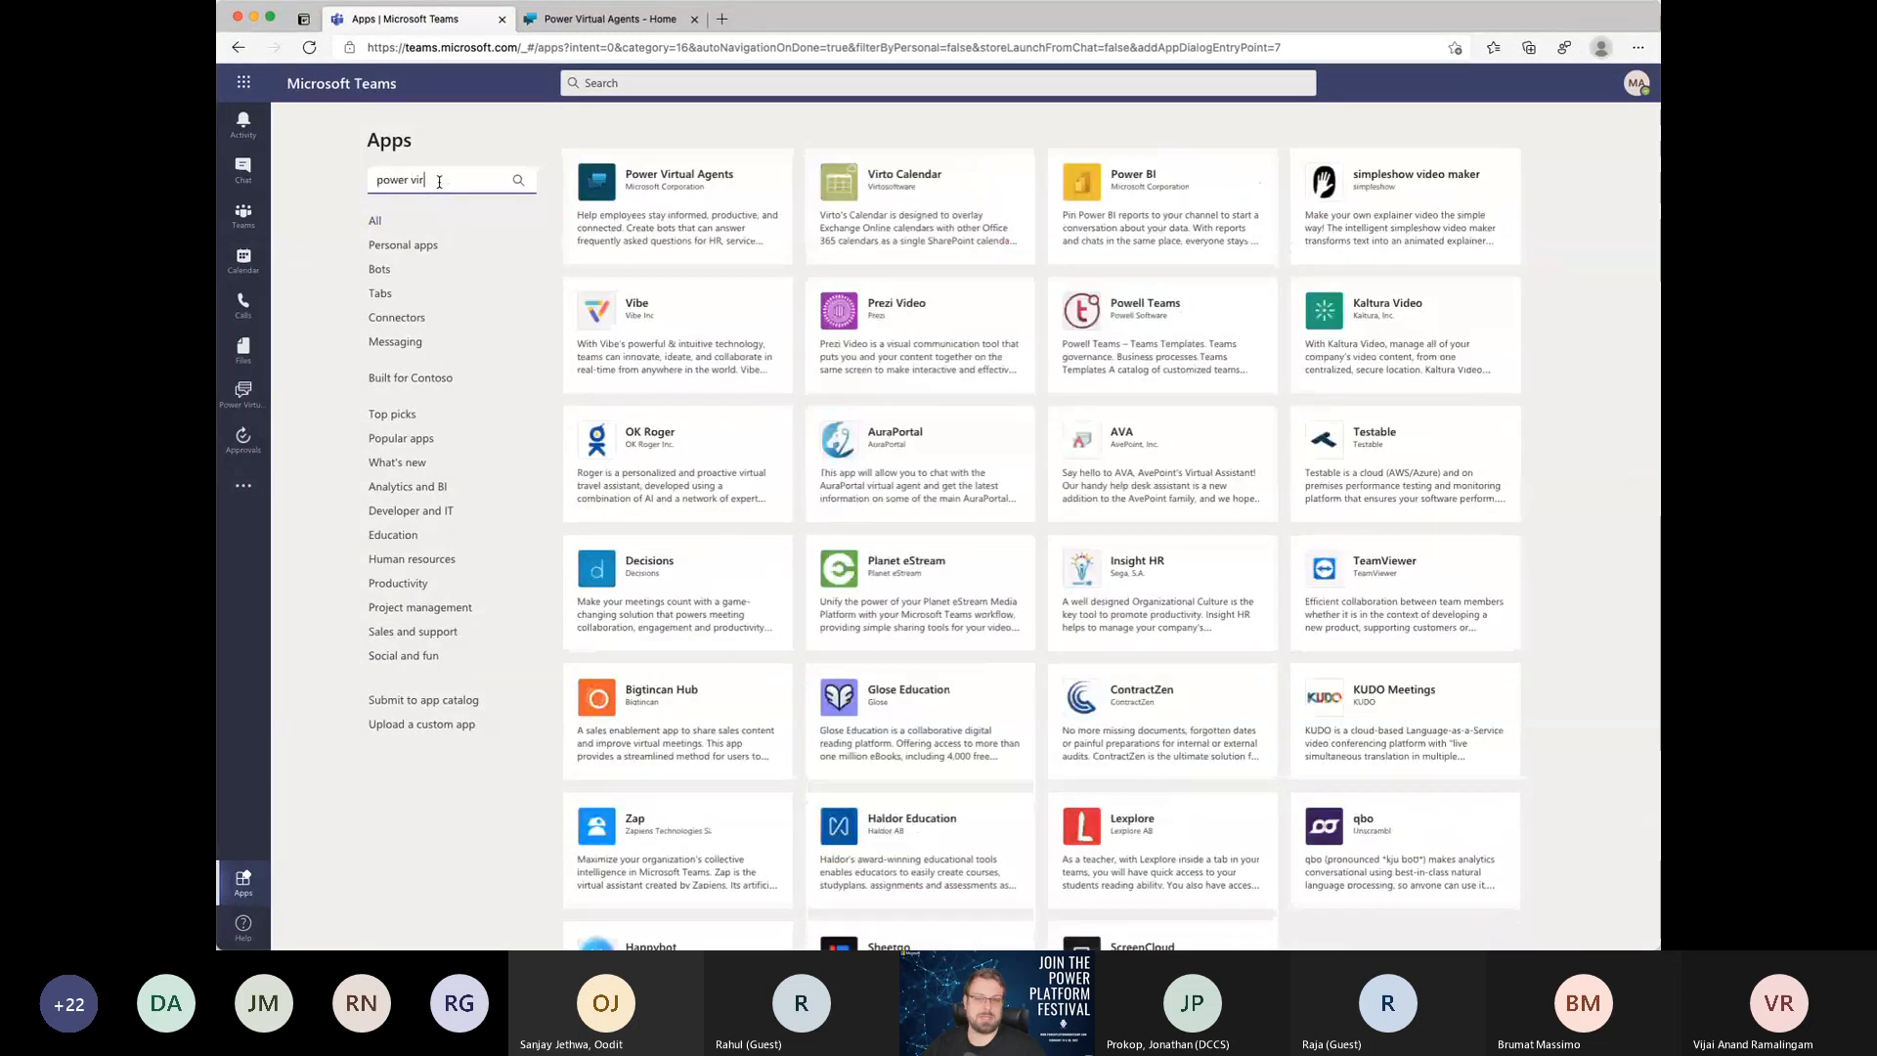
pyautogui.click(720, 198)
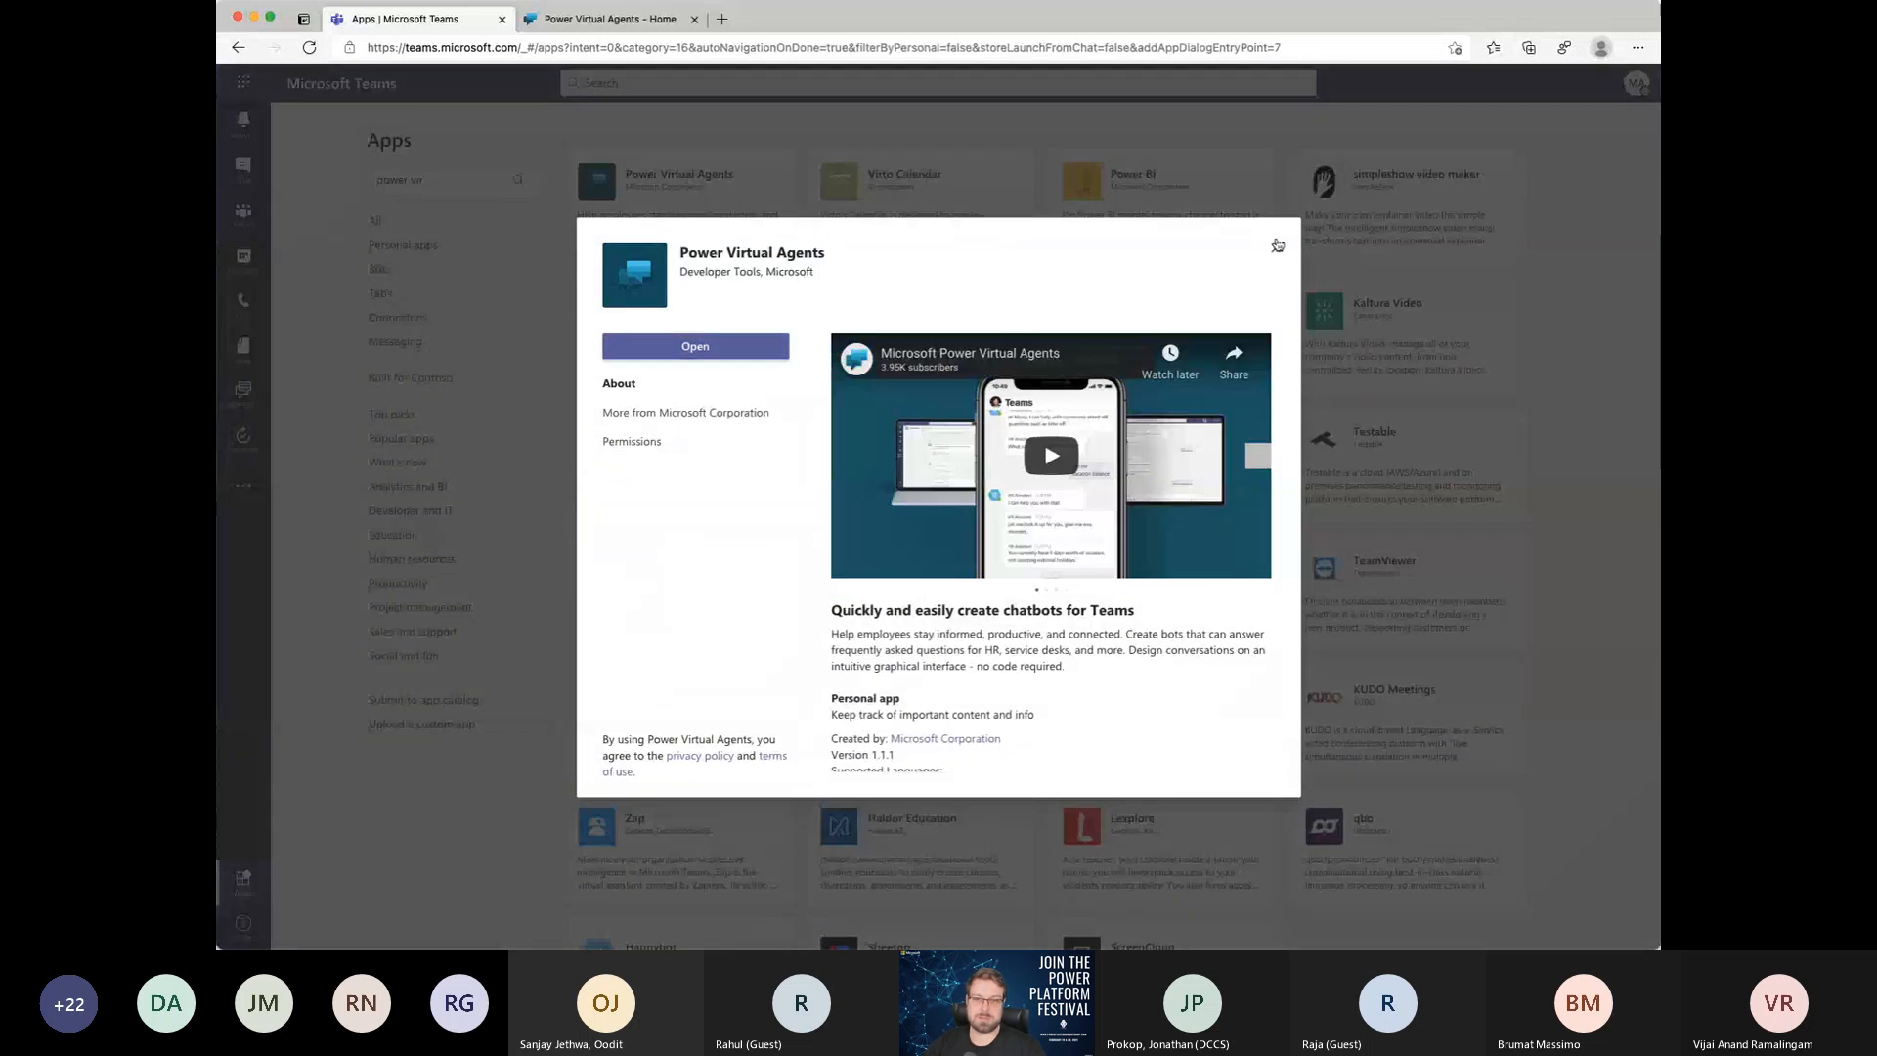
pyautogui.click(1276, 247)
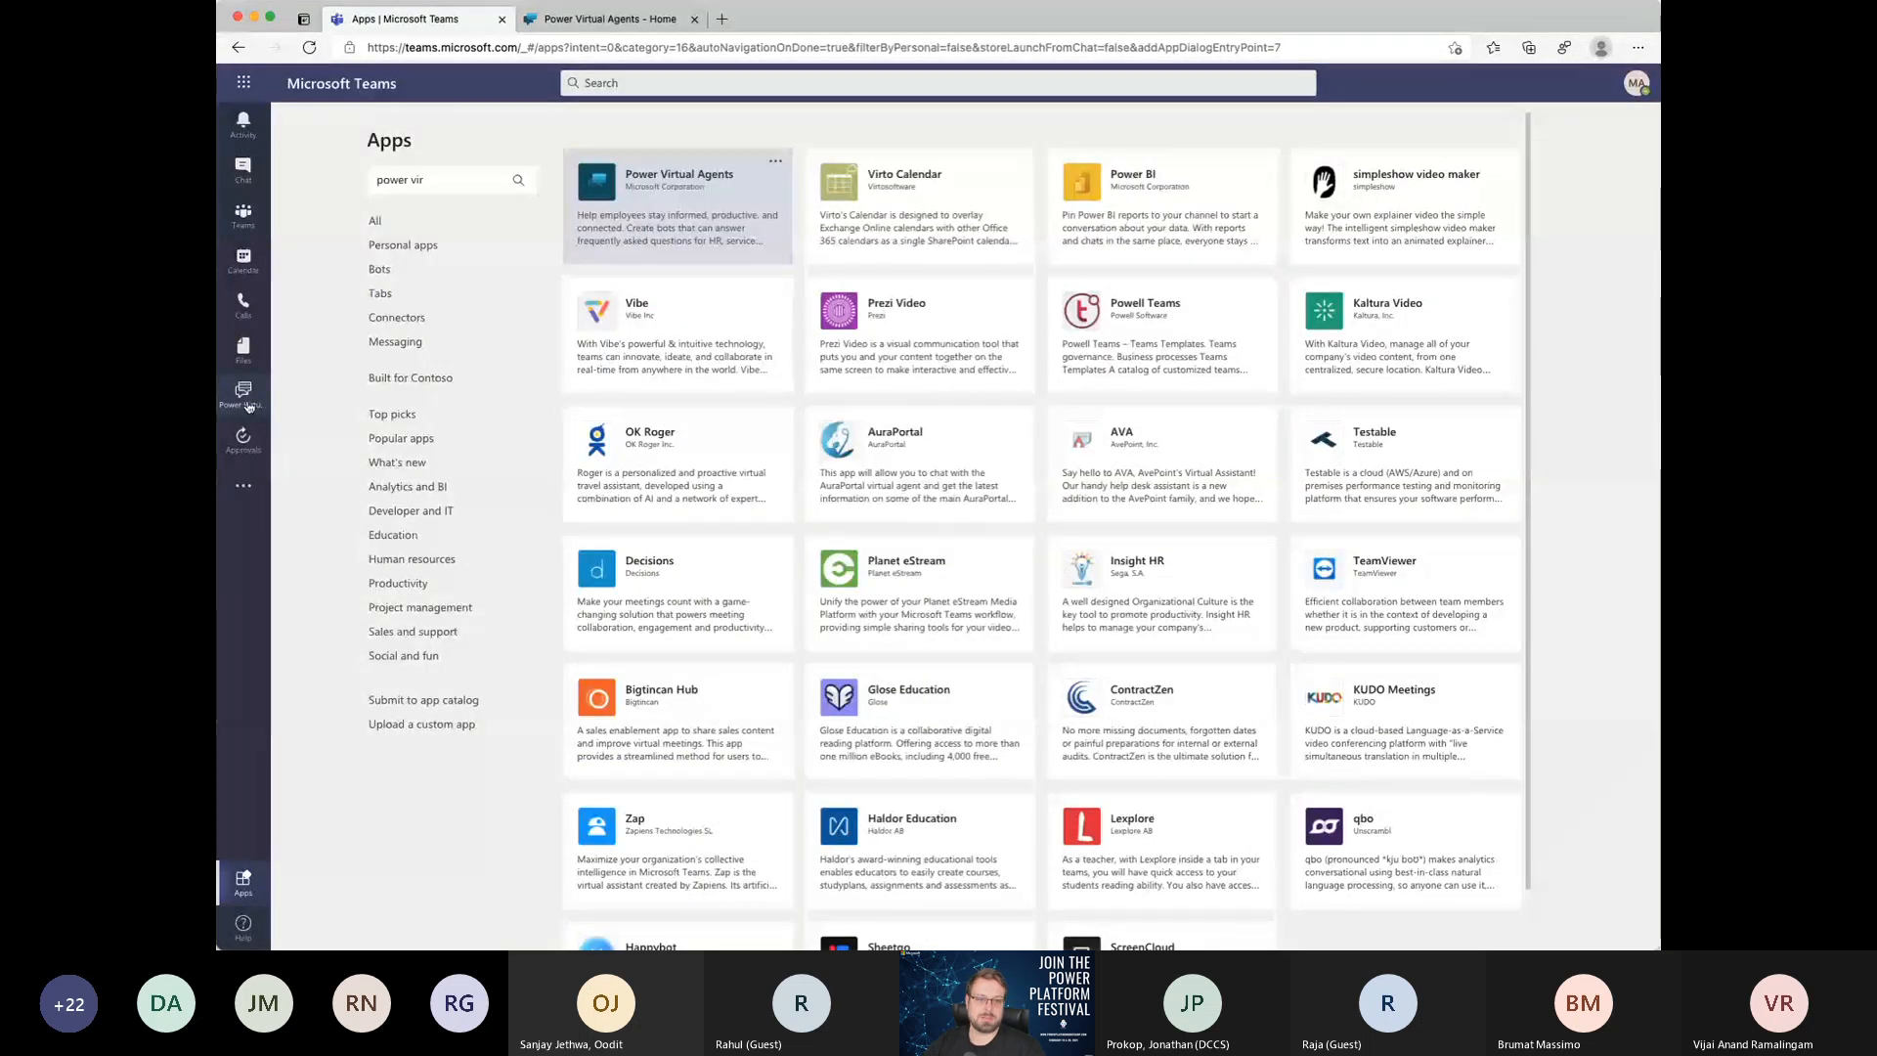
# Step: Open the installed Power Virtual Agents app, consult its full documentation page, and return to the app's home page
pyautogui.click(248, 407)
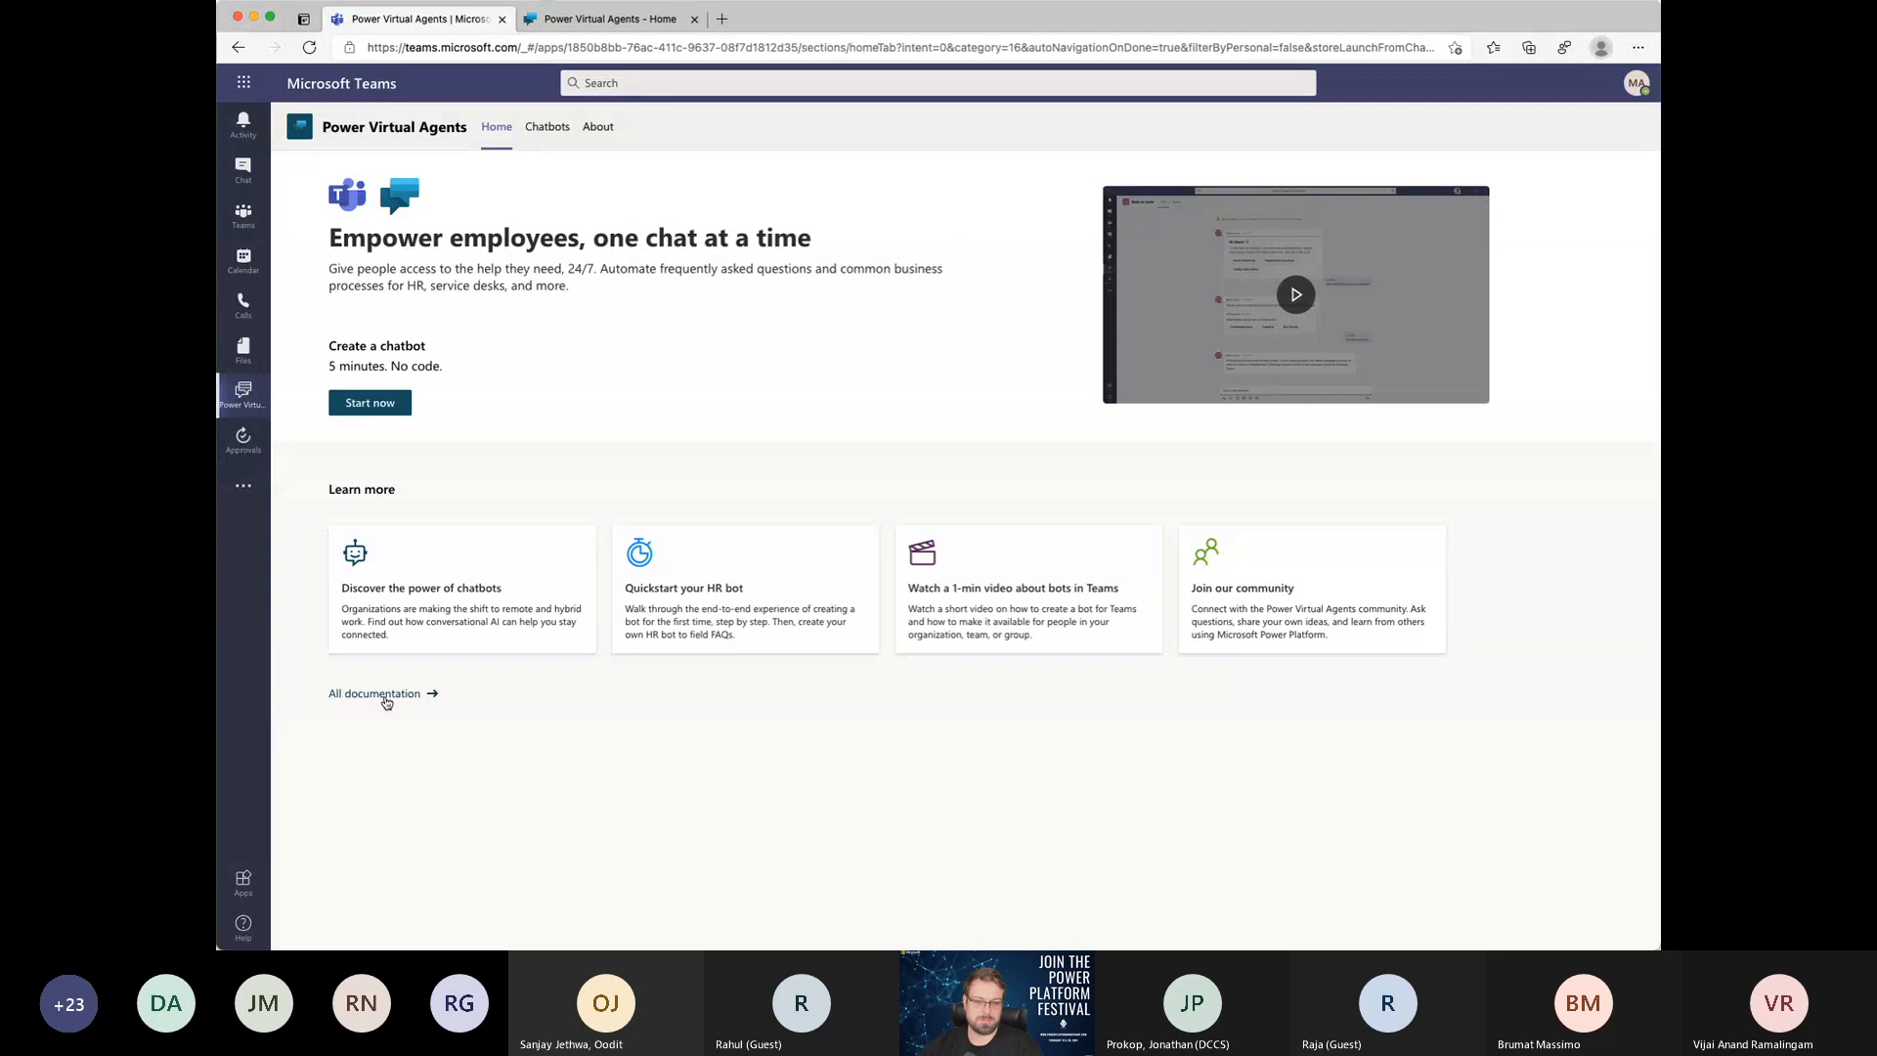
pyautogui.click(386, 701)
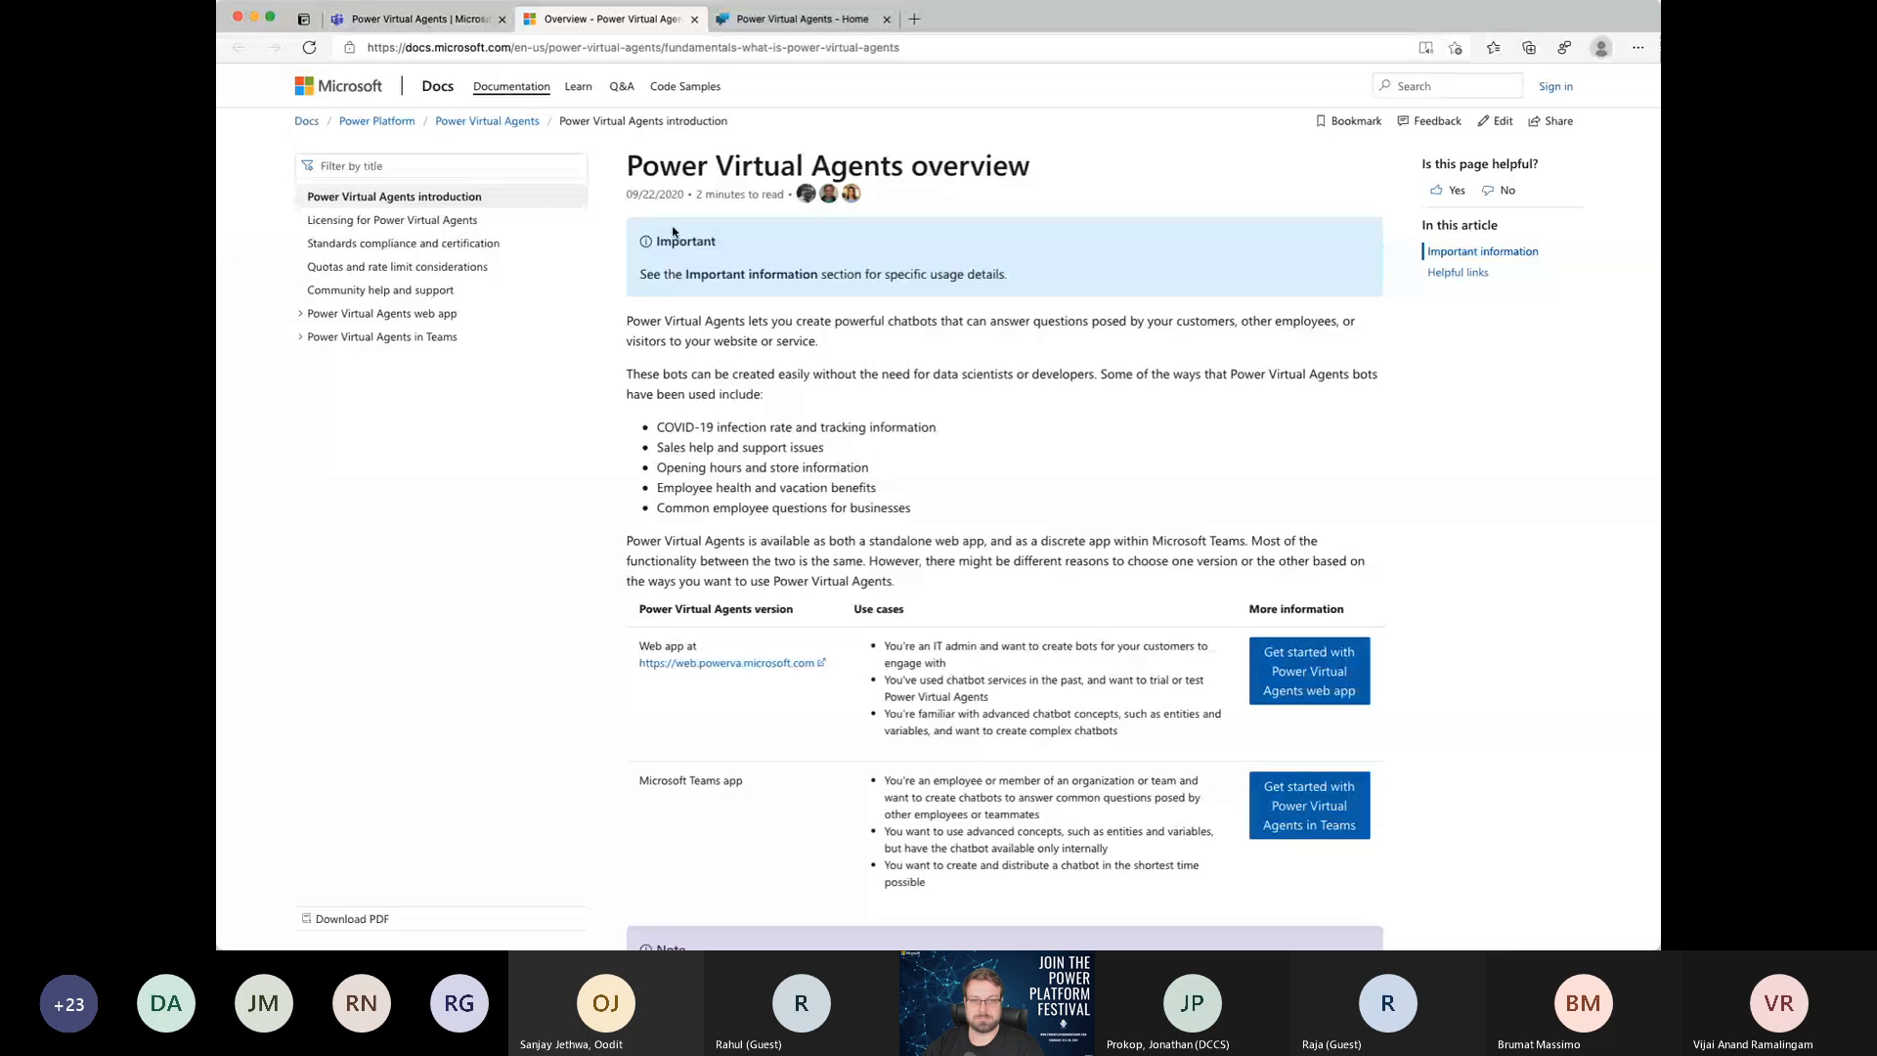
pyautogui.click(415, 20)
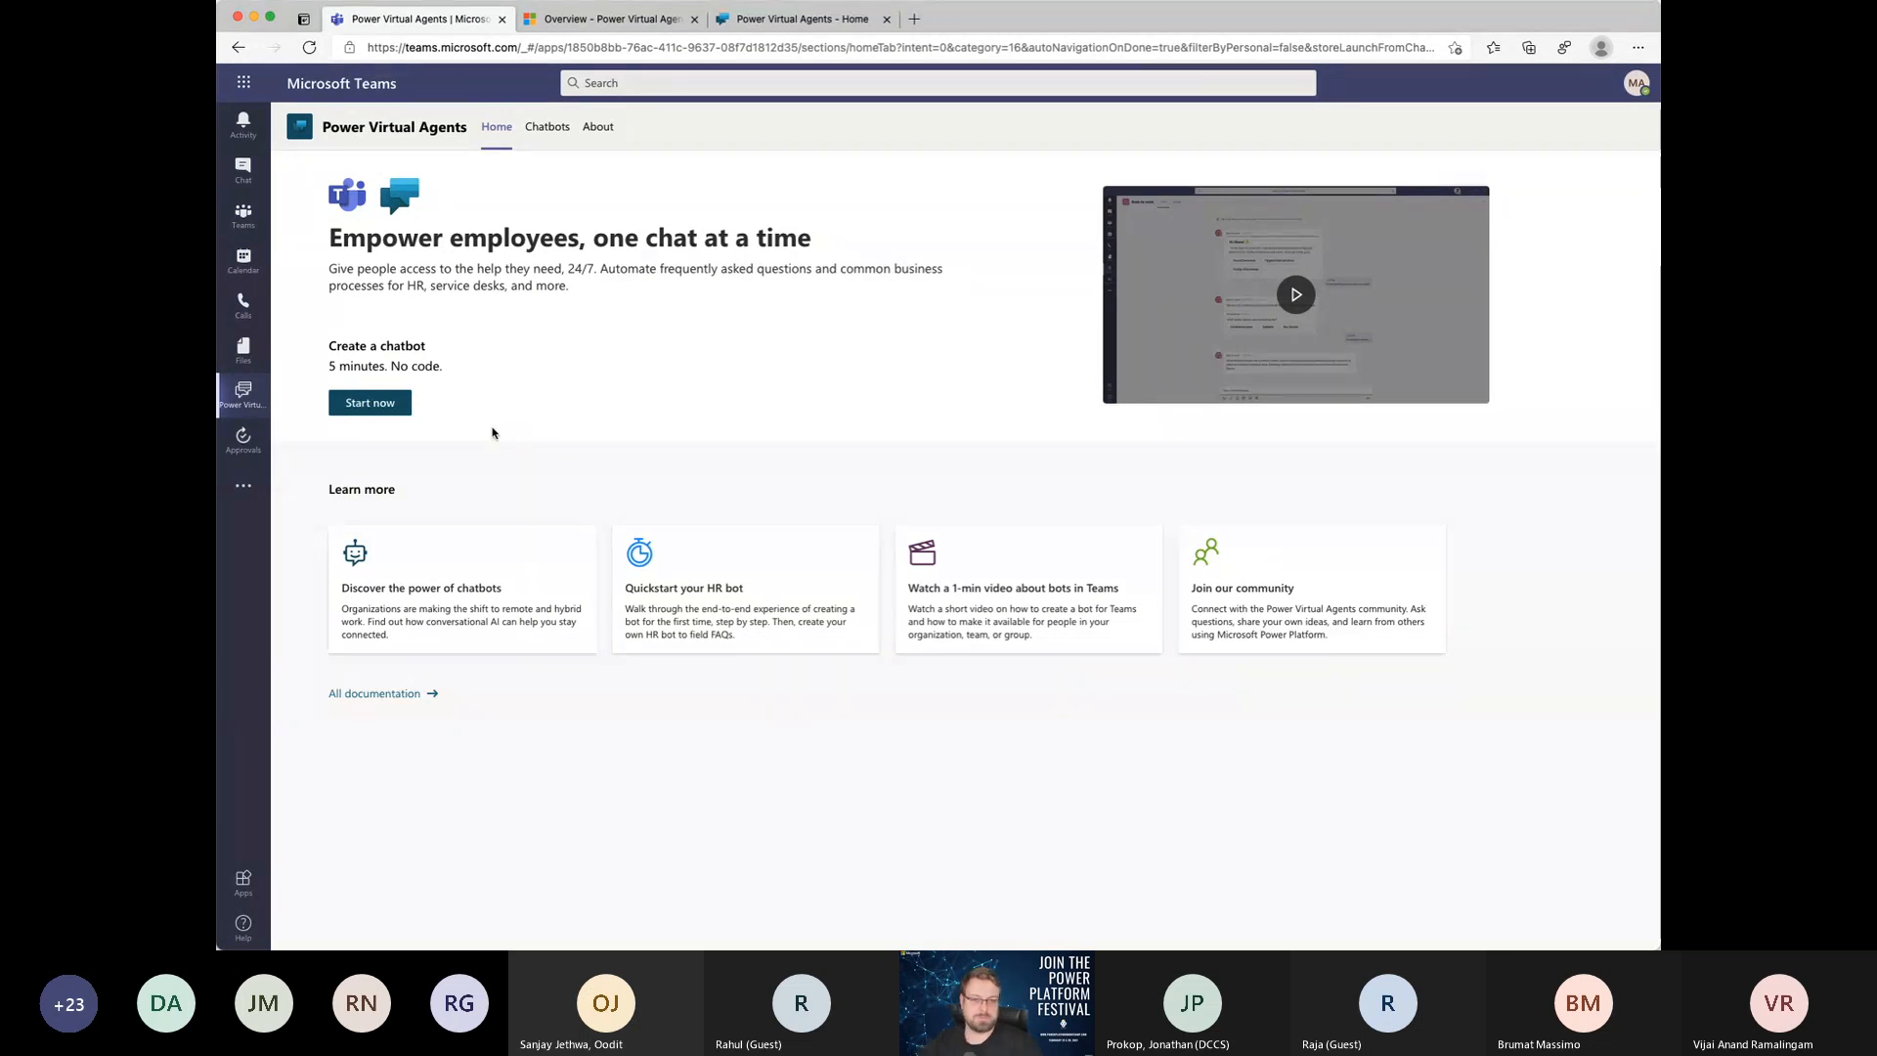
# Step: Start creating a chatbot for Teams and assign it to the MSCCCH team
pyautogui.click(379, 413)
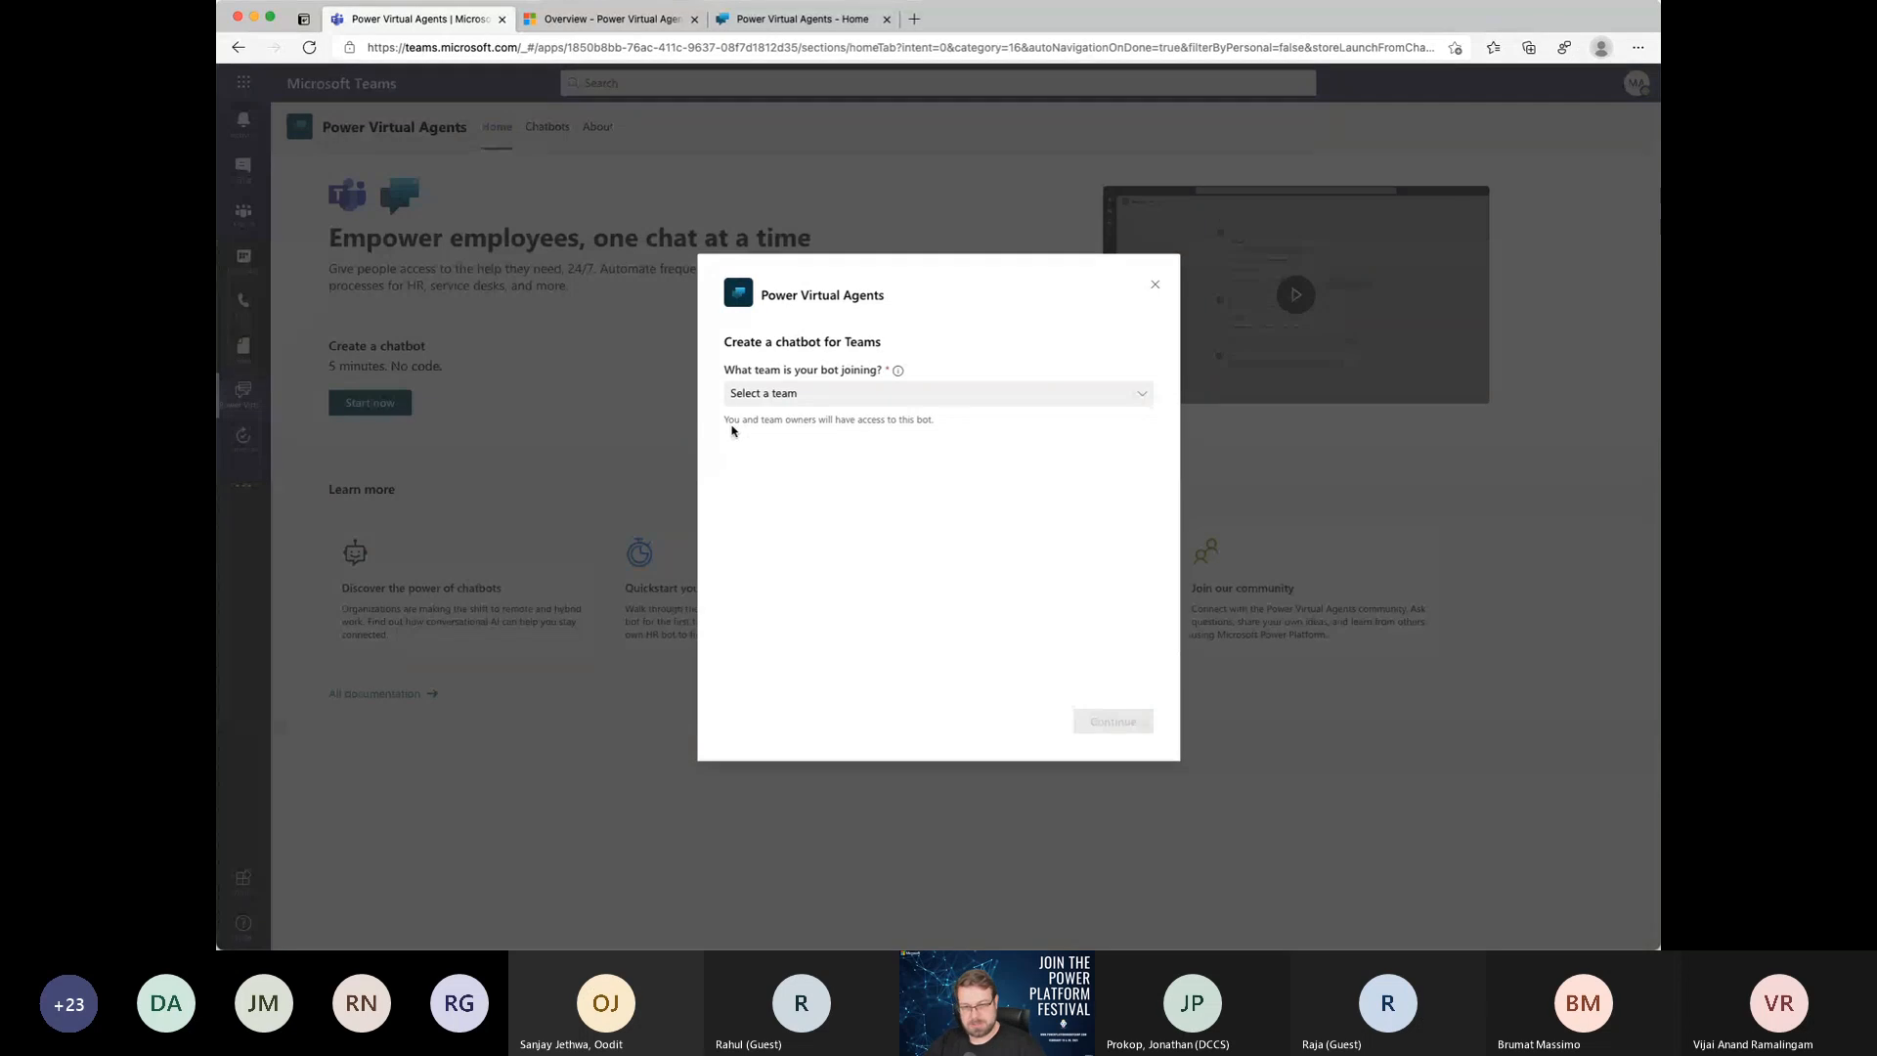
pyautogui.click(785, 407)
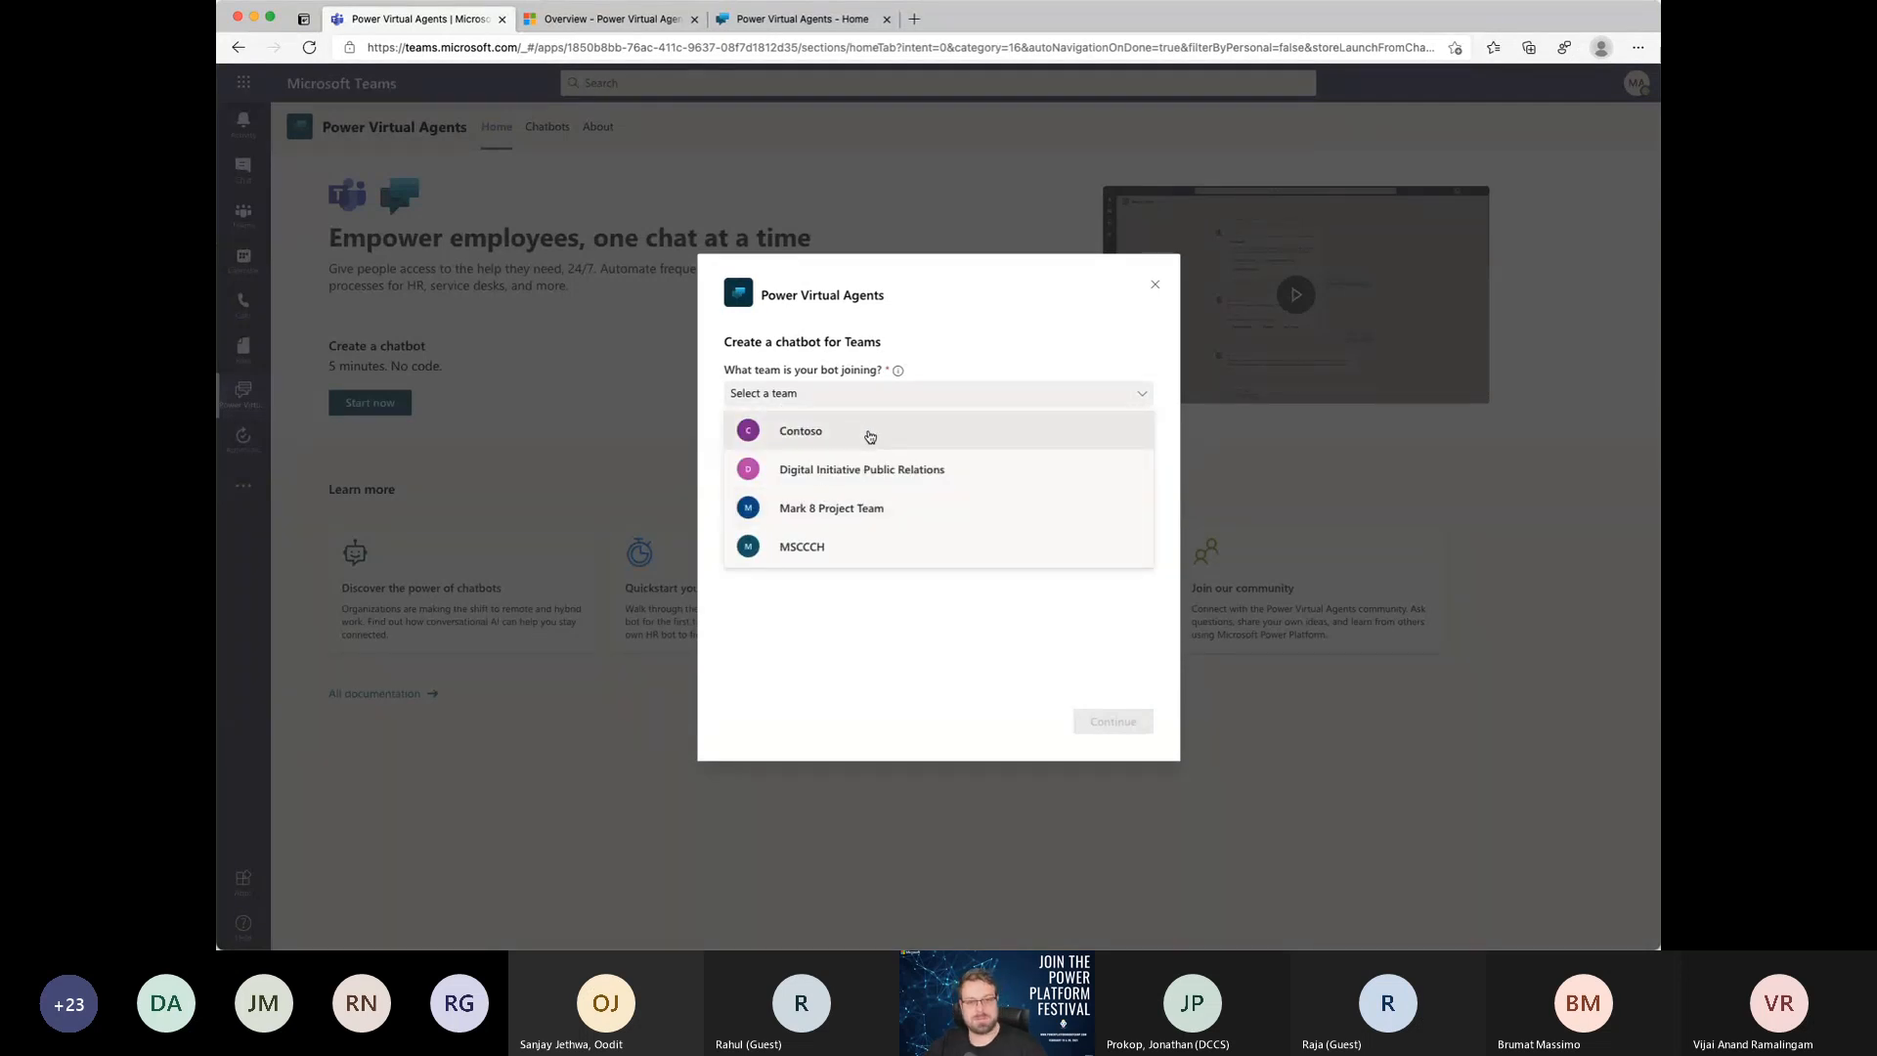
pyautogui.click(807, 553)
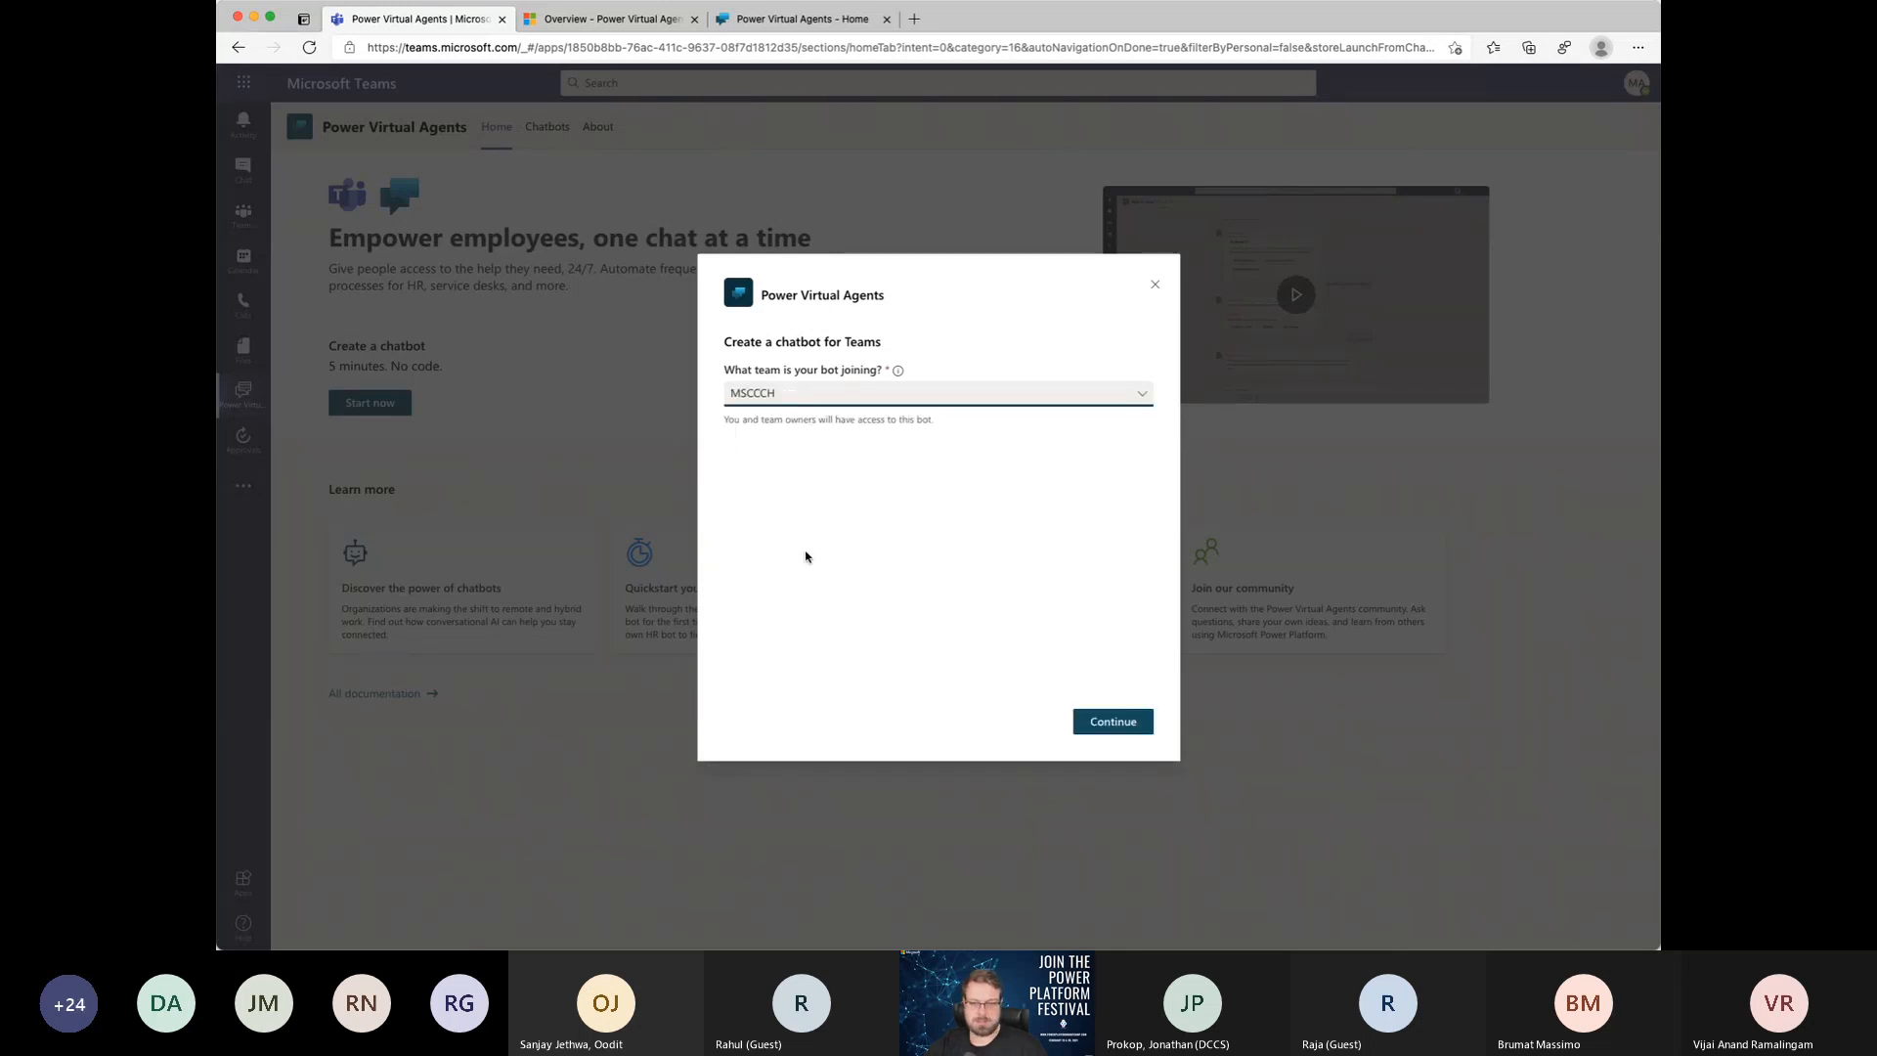
pyautogui.click(1112, 729)
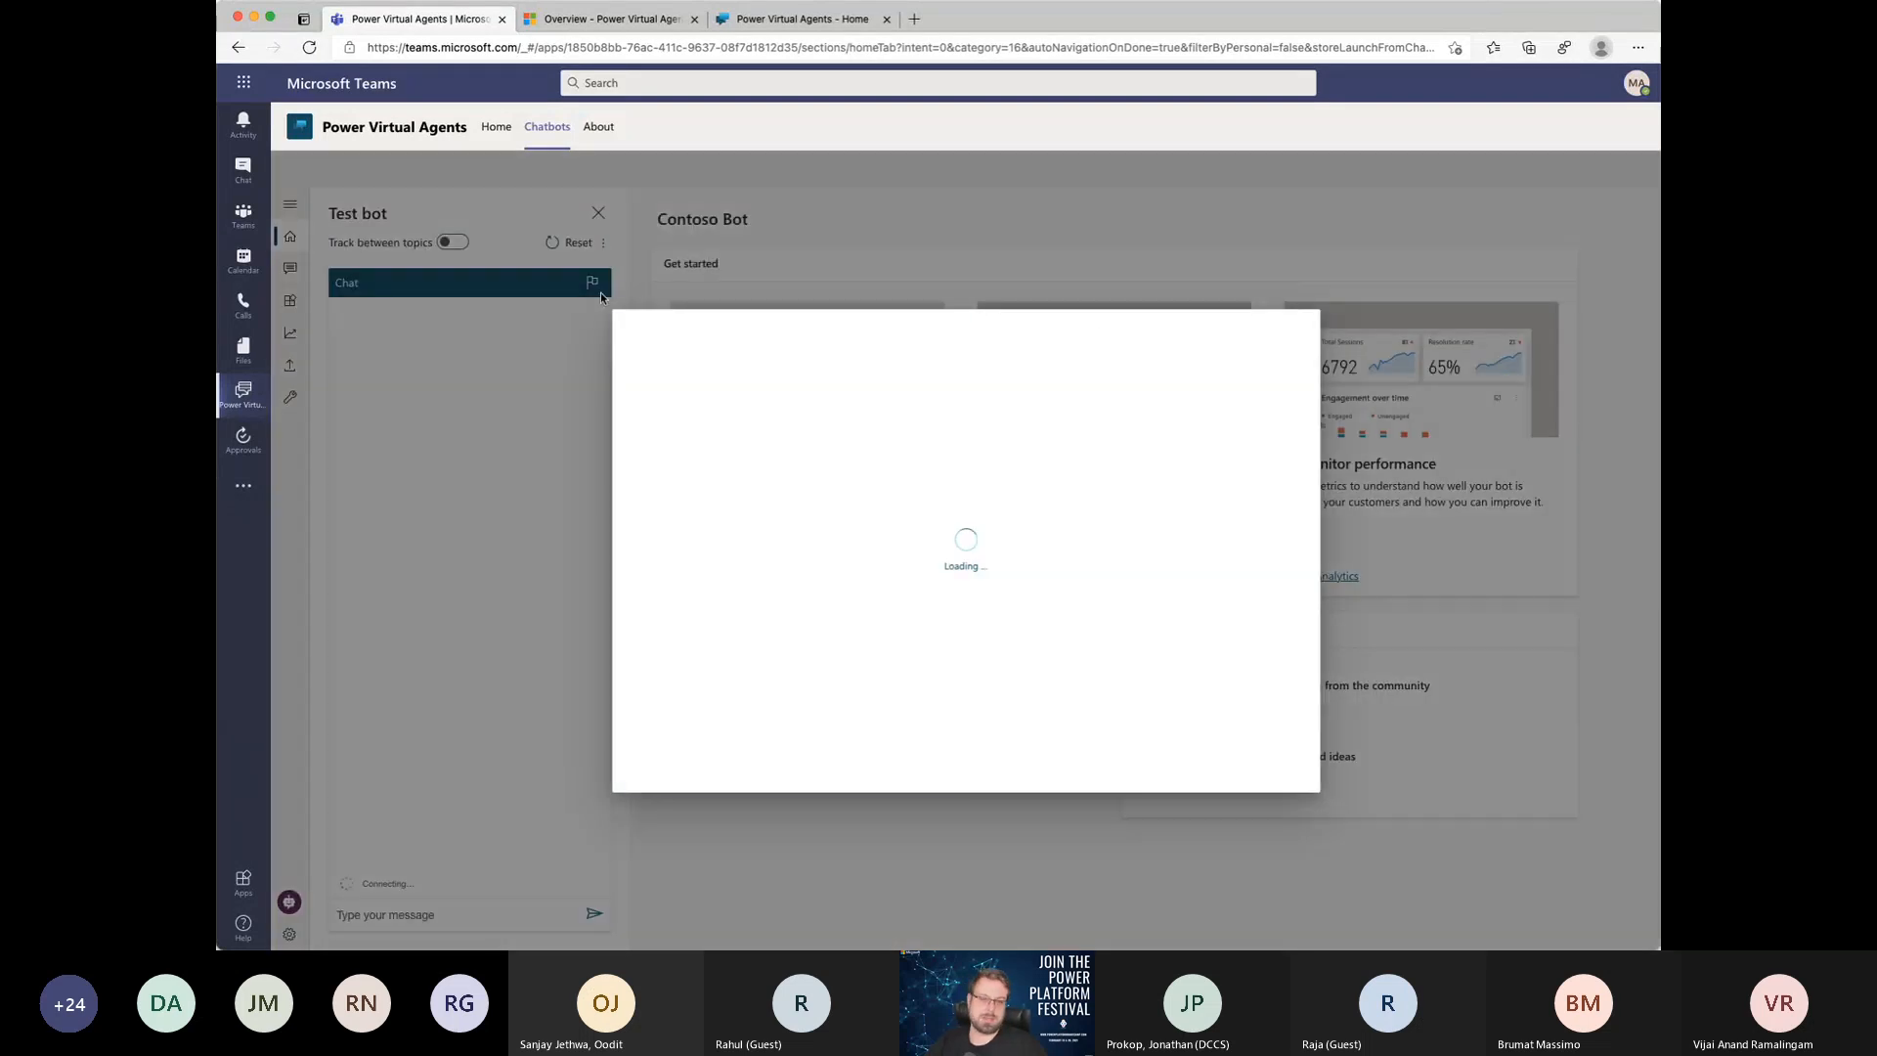
# Step: Name the new bot "Demo GPPB" and create it with the language English (US)
pyautogui.click(1075, 412)
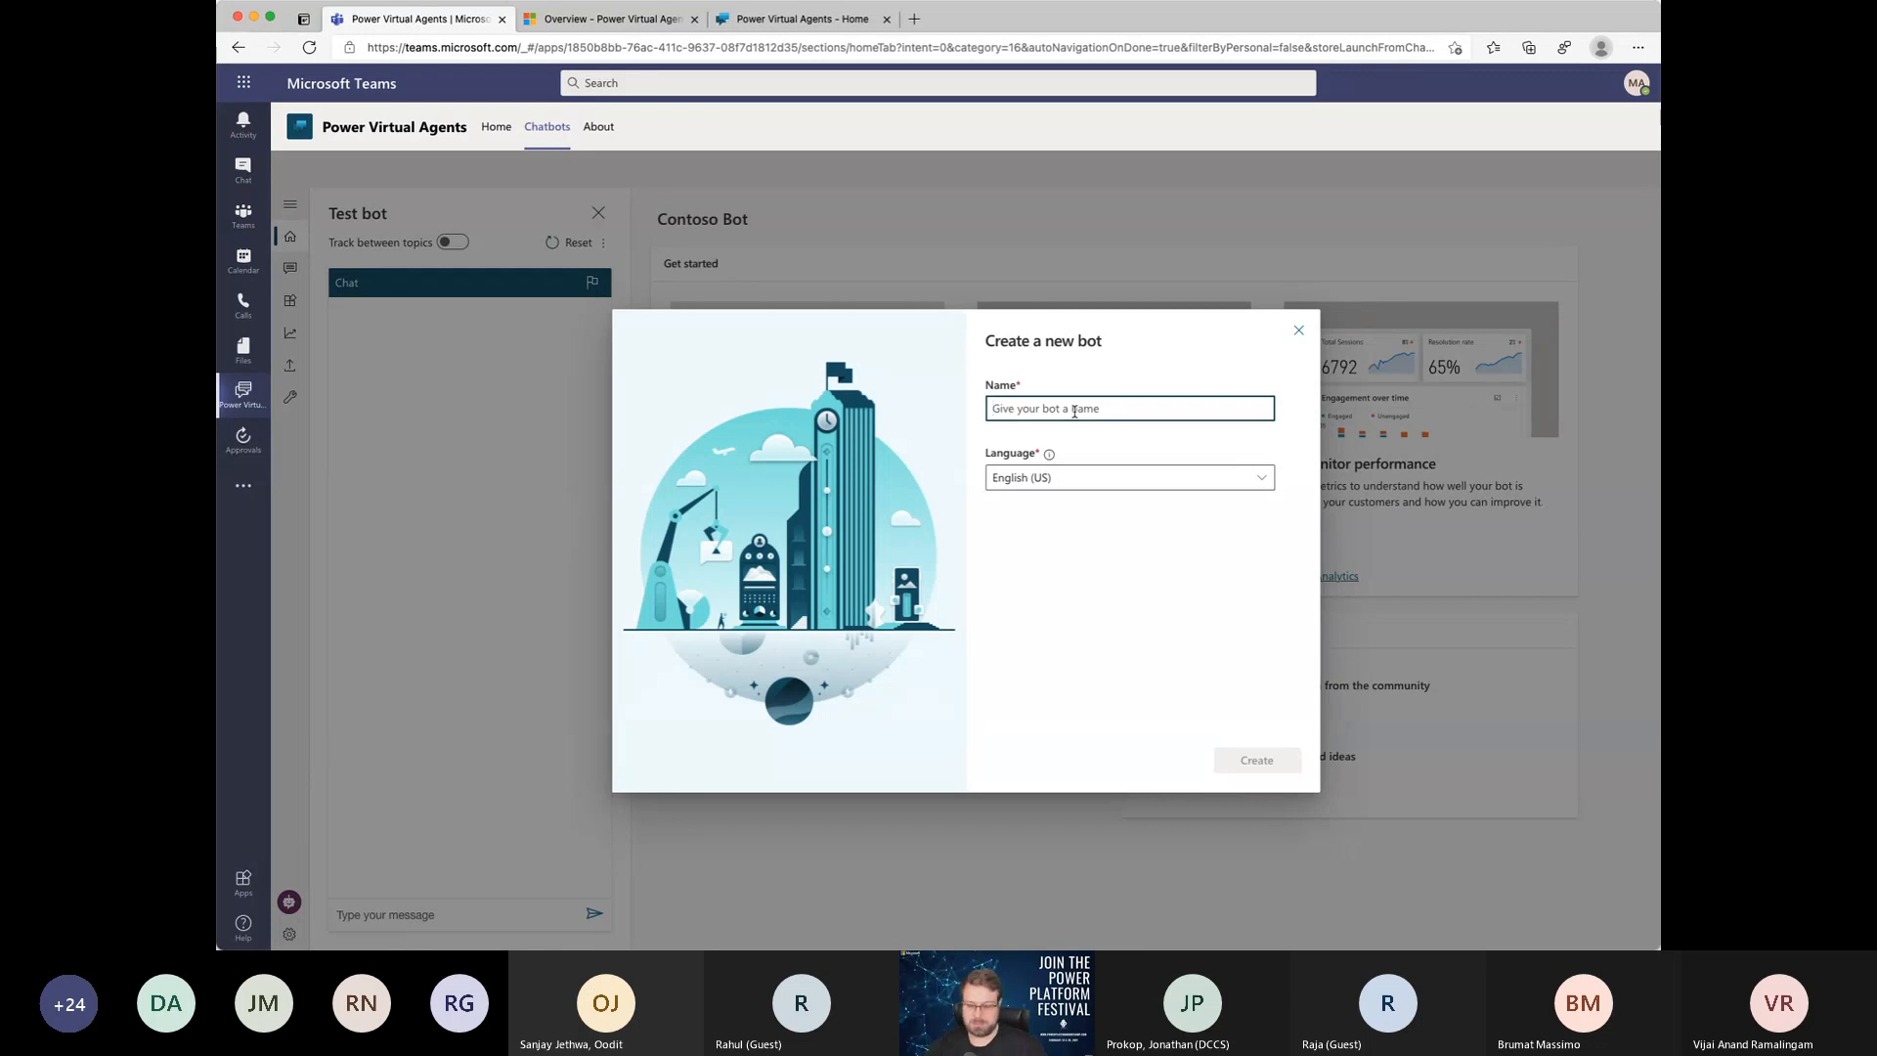
pyautogui.write('Demo PVA')
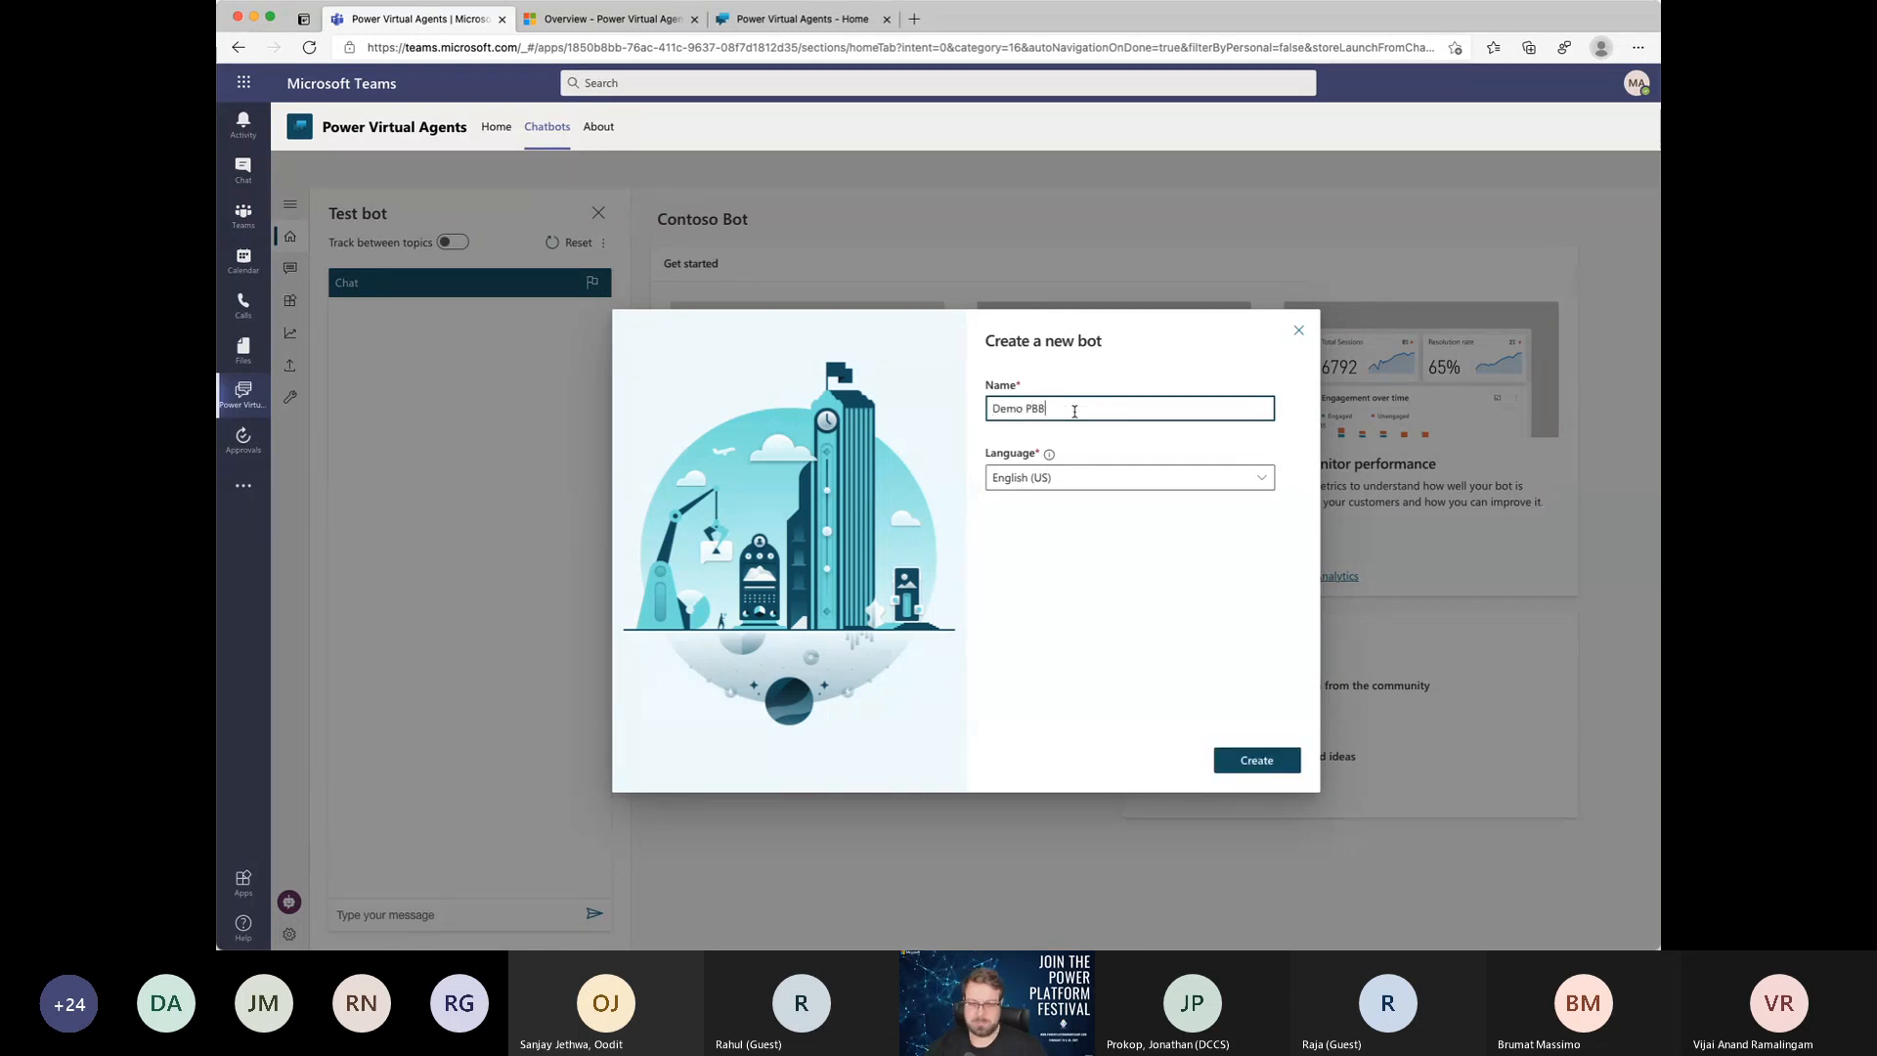
pyautogui.press('BackSpace')
pyautogui.press('BackSpace')
pyautogui.write('GPPB')
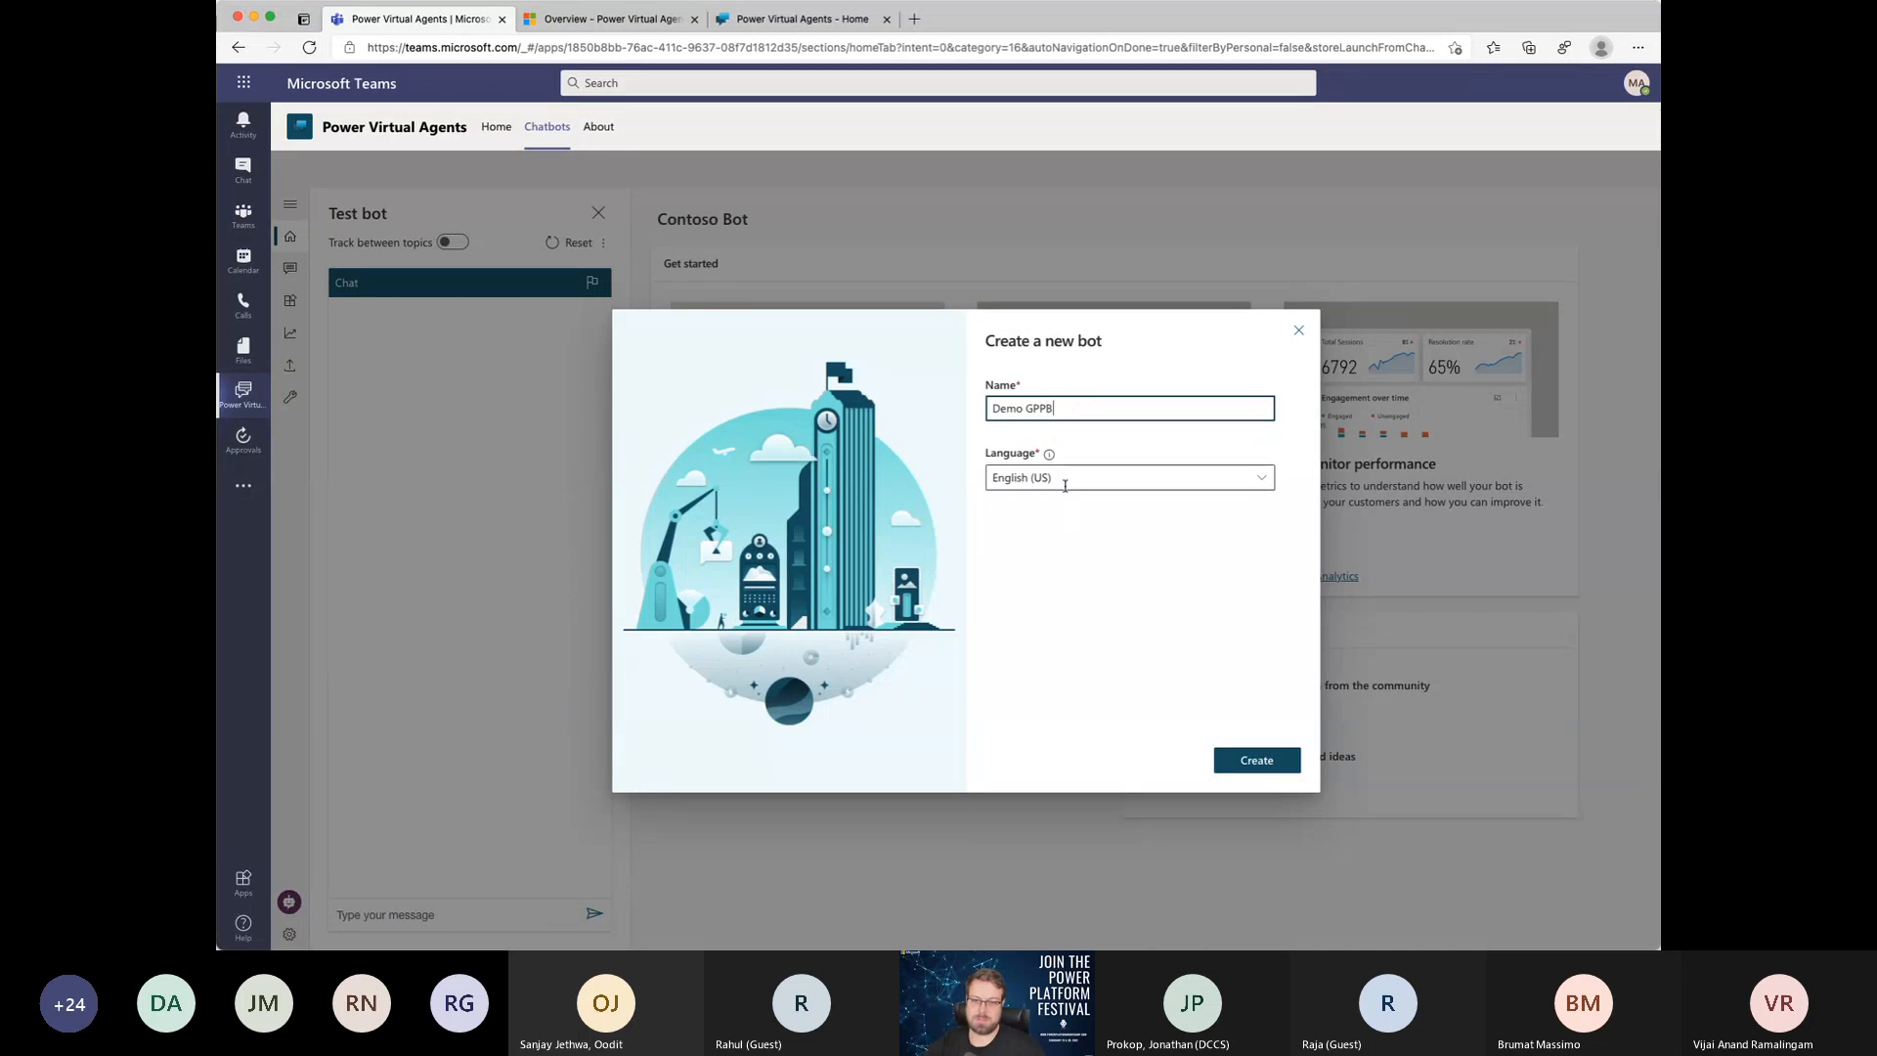
pyautogui.click(1249, 771)
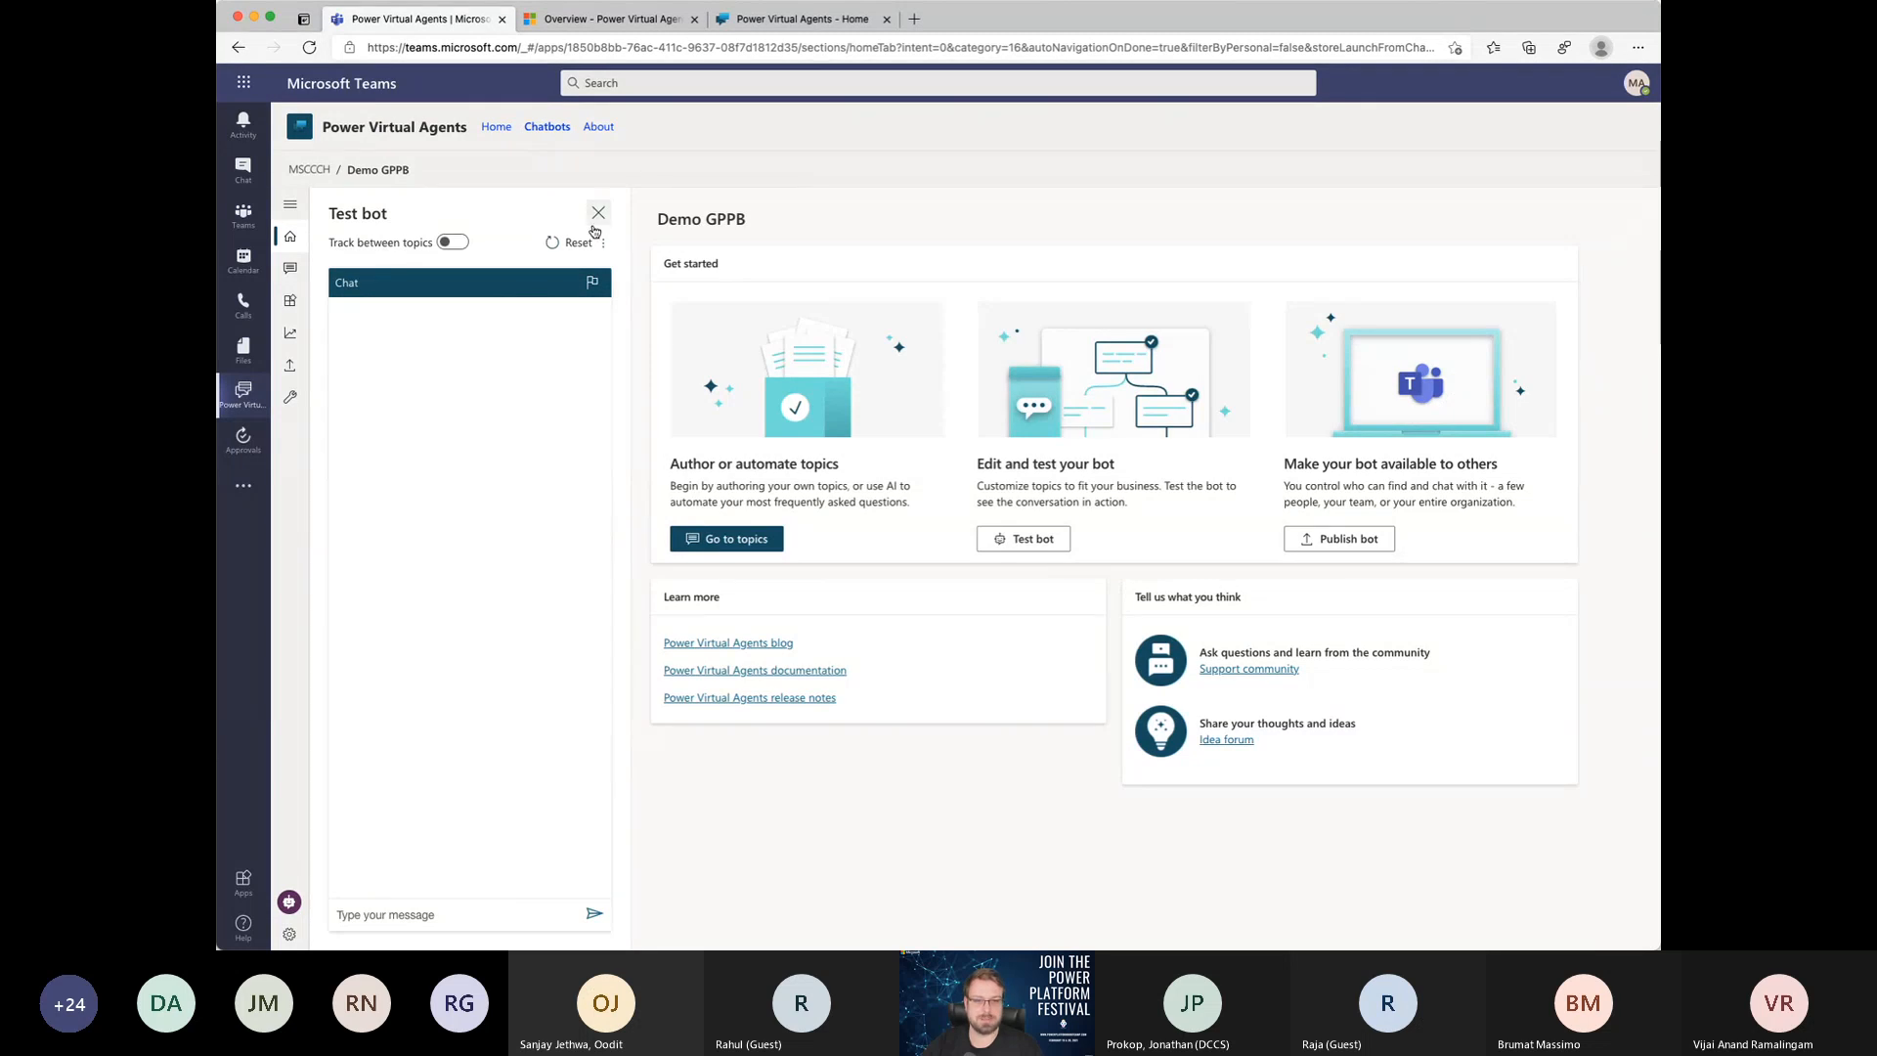
# Step: Toggle the Test bot pane of the Demo GPPB bot and leave it hidden
pyautogui.click(292, 906)
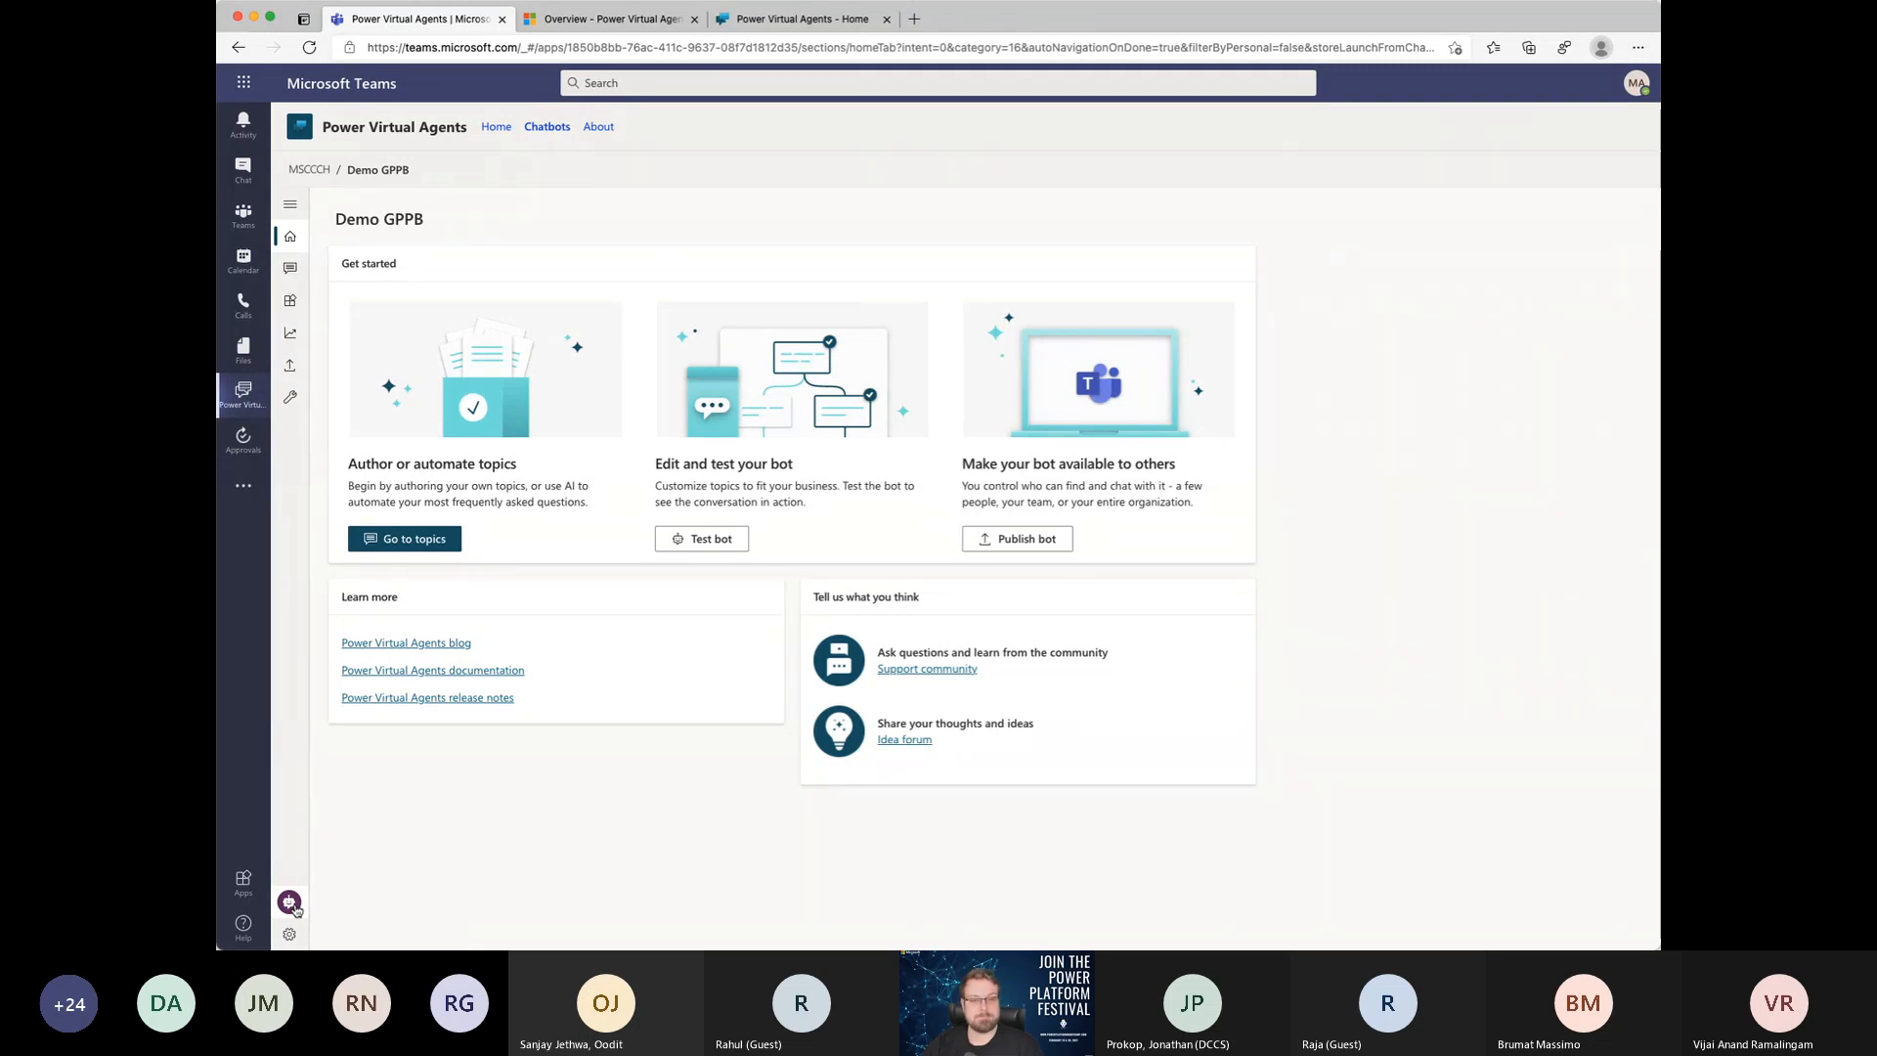
pyautogui.click(291, 903)
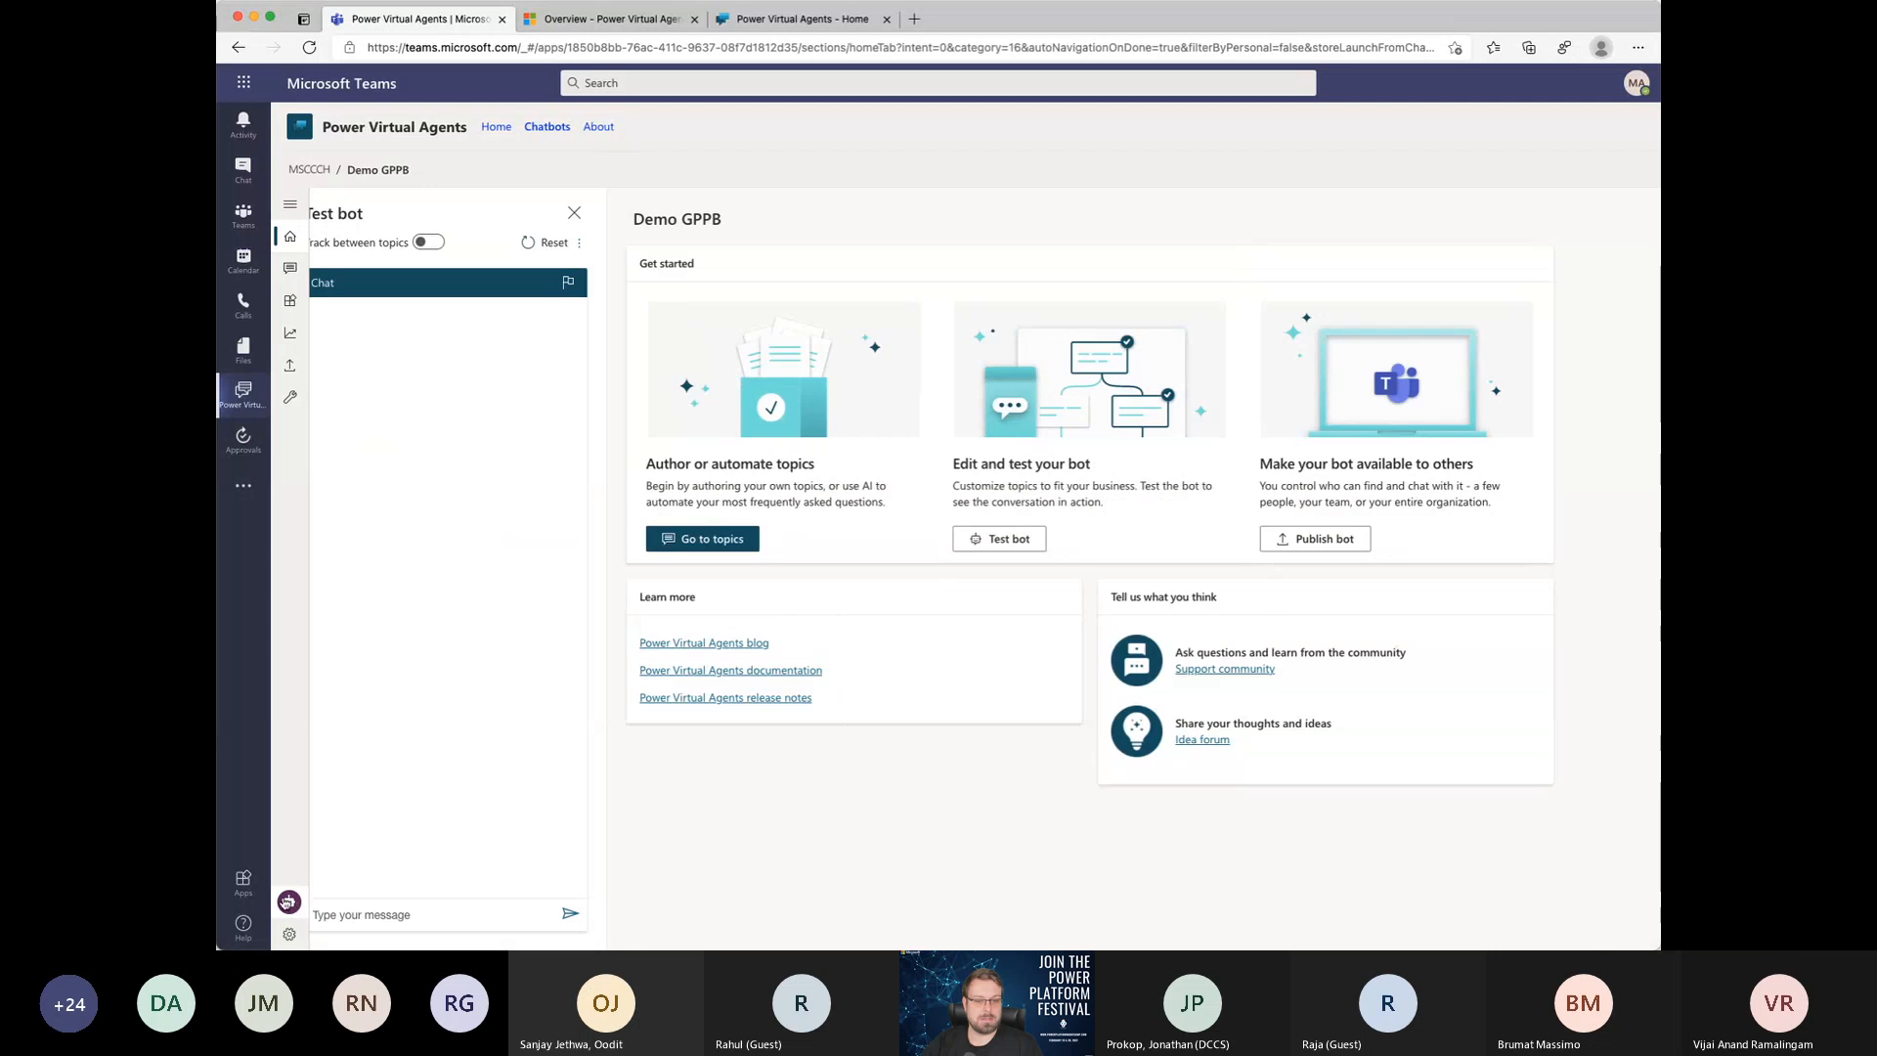
pyautogui.click(601, 212)
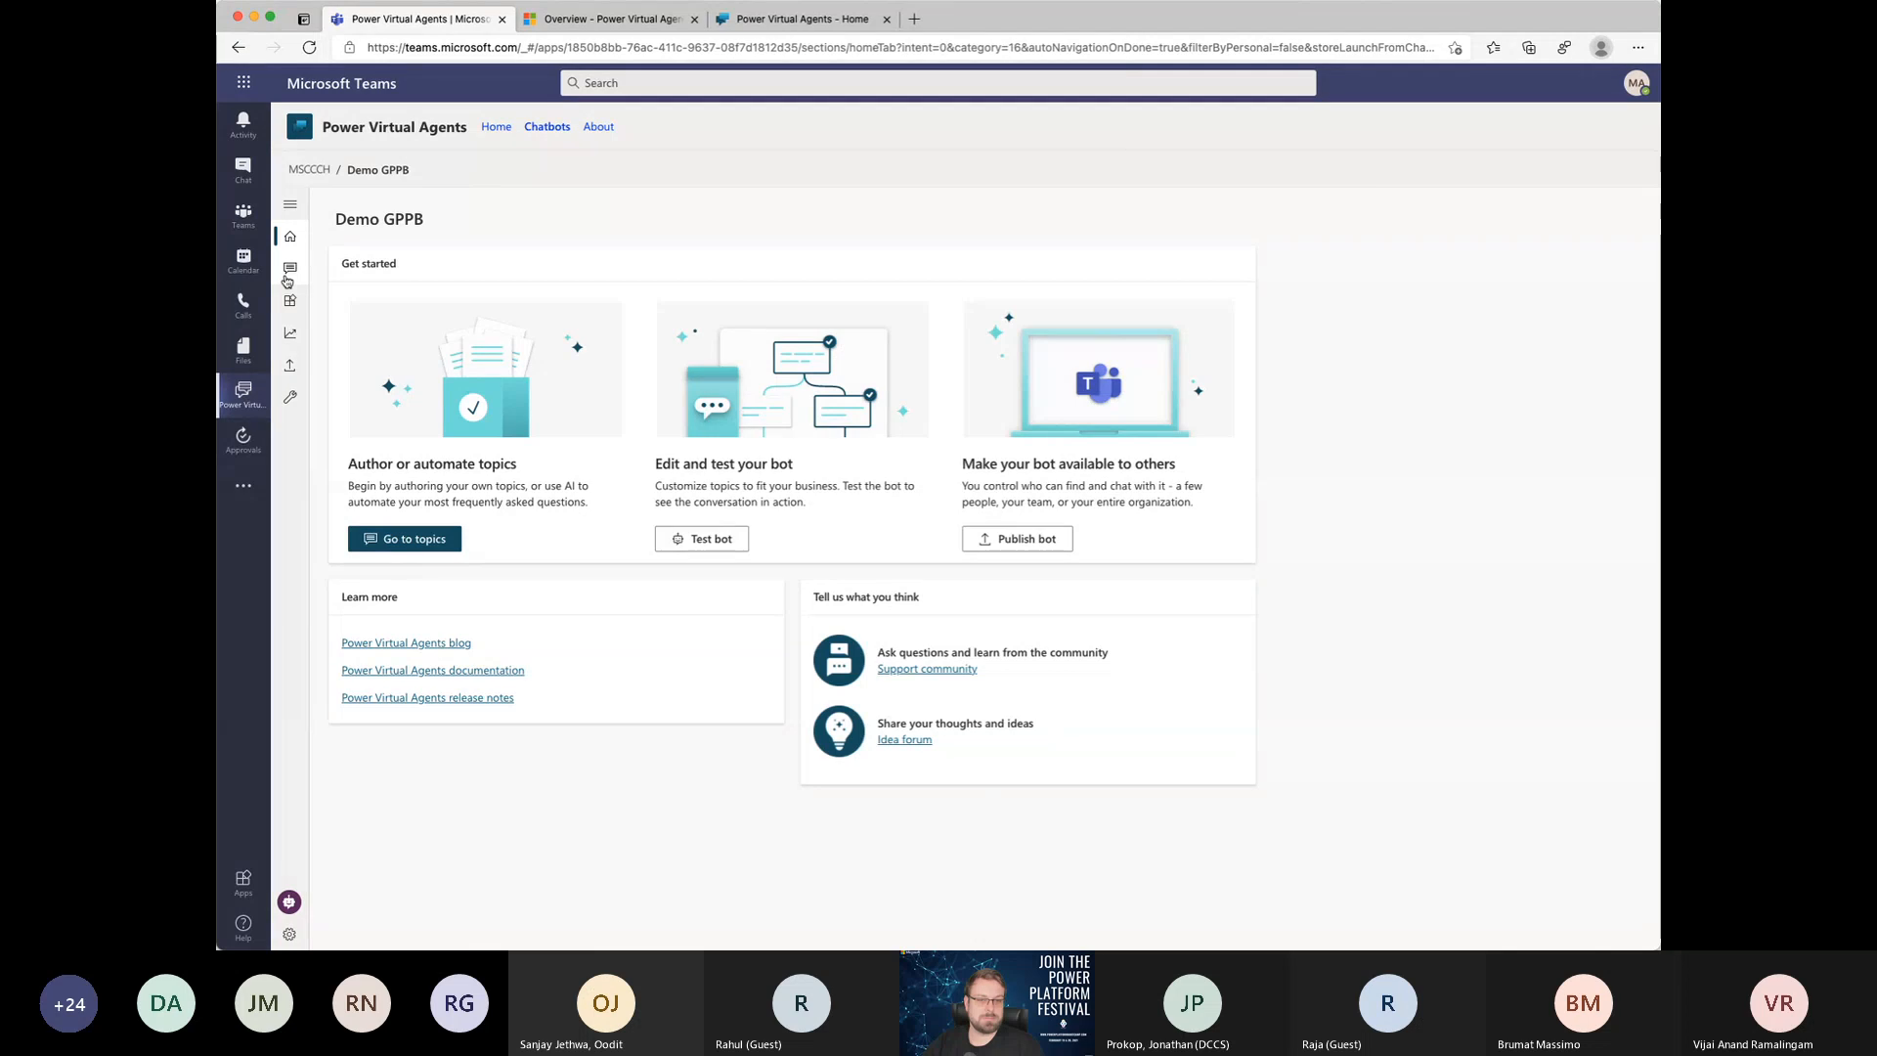
# Step: Examine the bot's list of entities and the blank form for a new custom entity, closing the form without saving
pyautogui.click(287, 207)
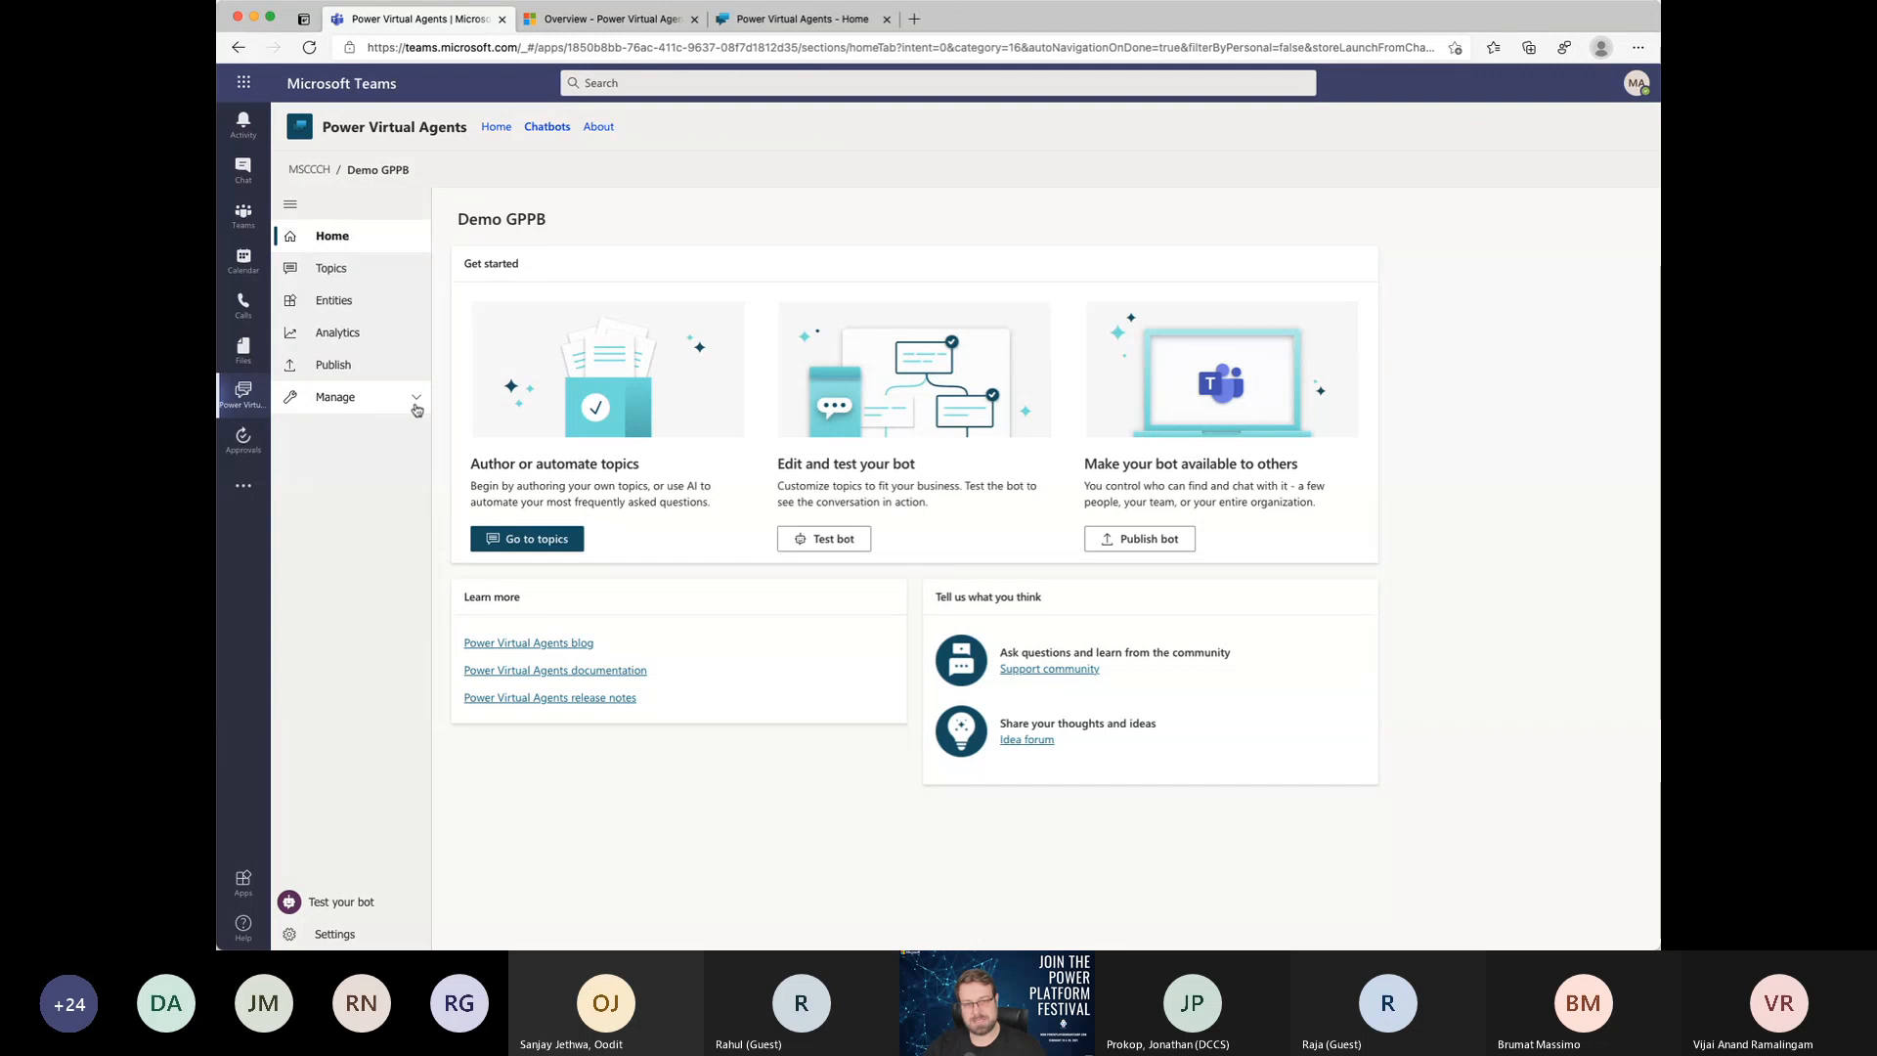
pyautogui.click(351, 309)
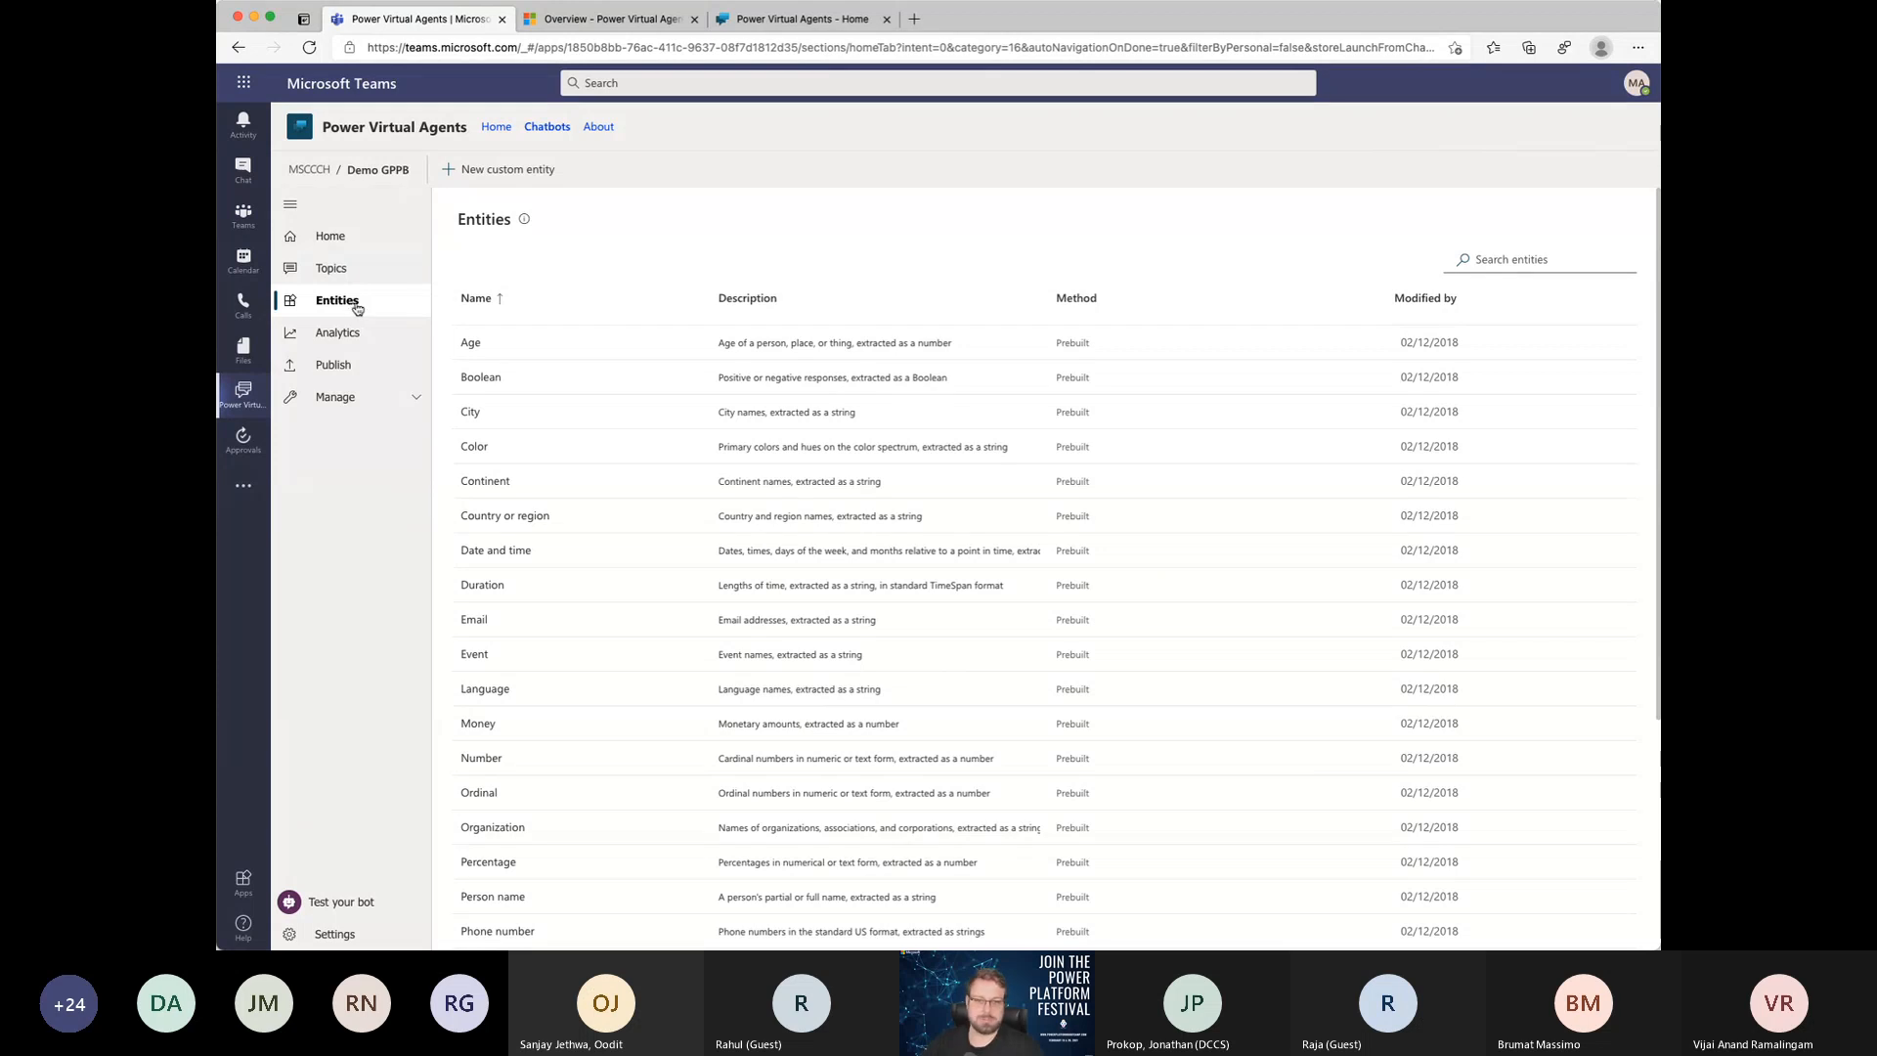
pyautogui.scroll(-1, 737, 386)
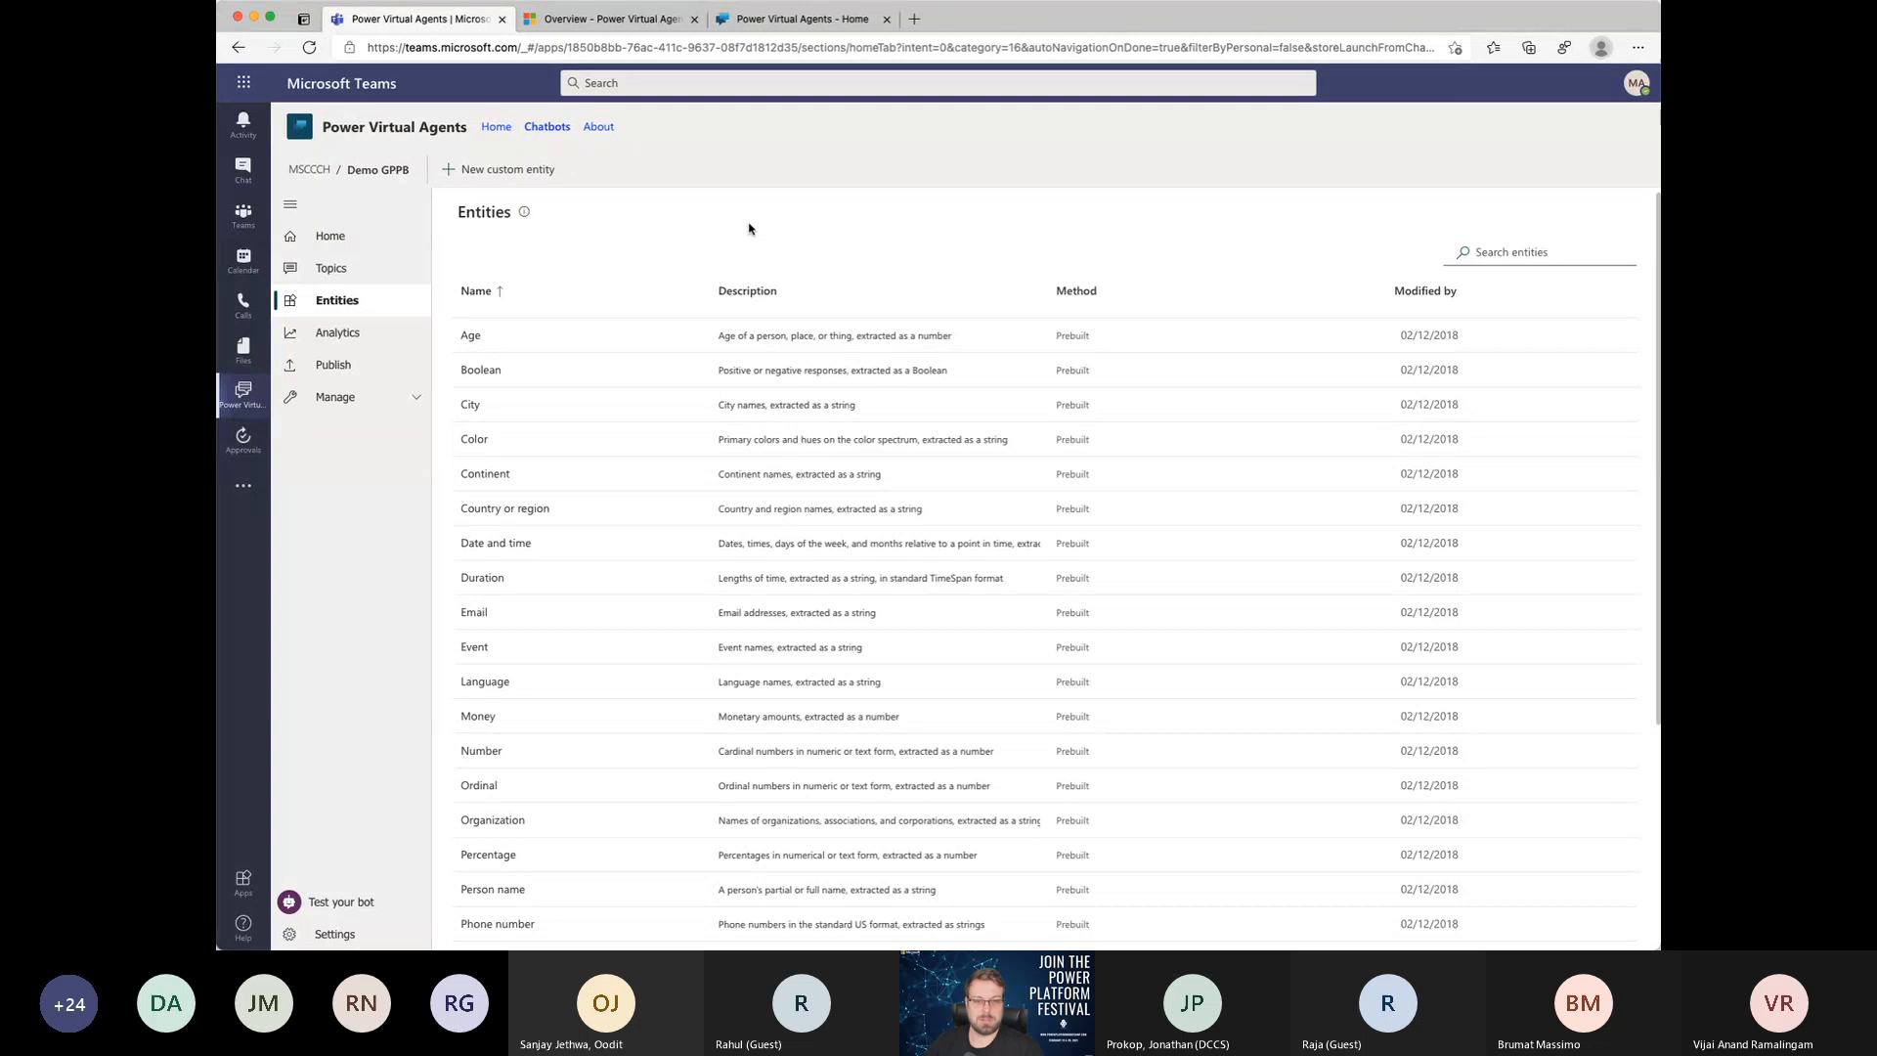
pyautogui.scroll(1, 749, 228)
pyautogui.scroll(1, 748, 228)
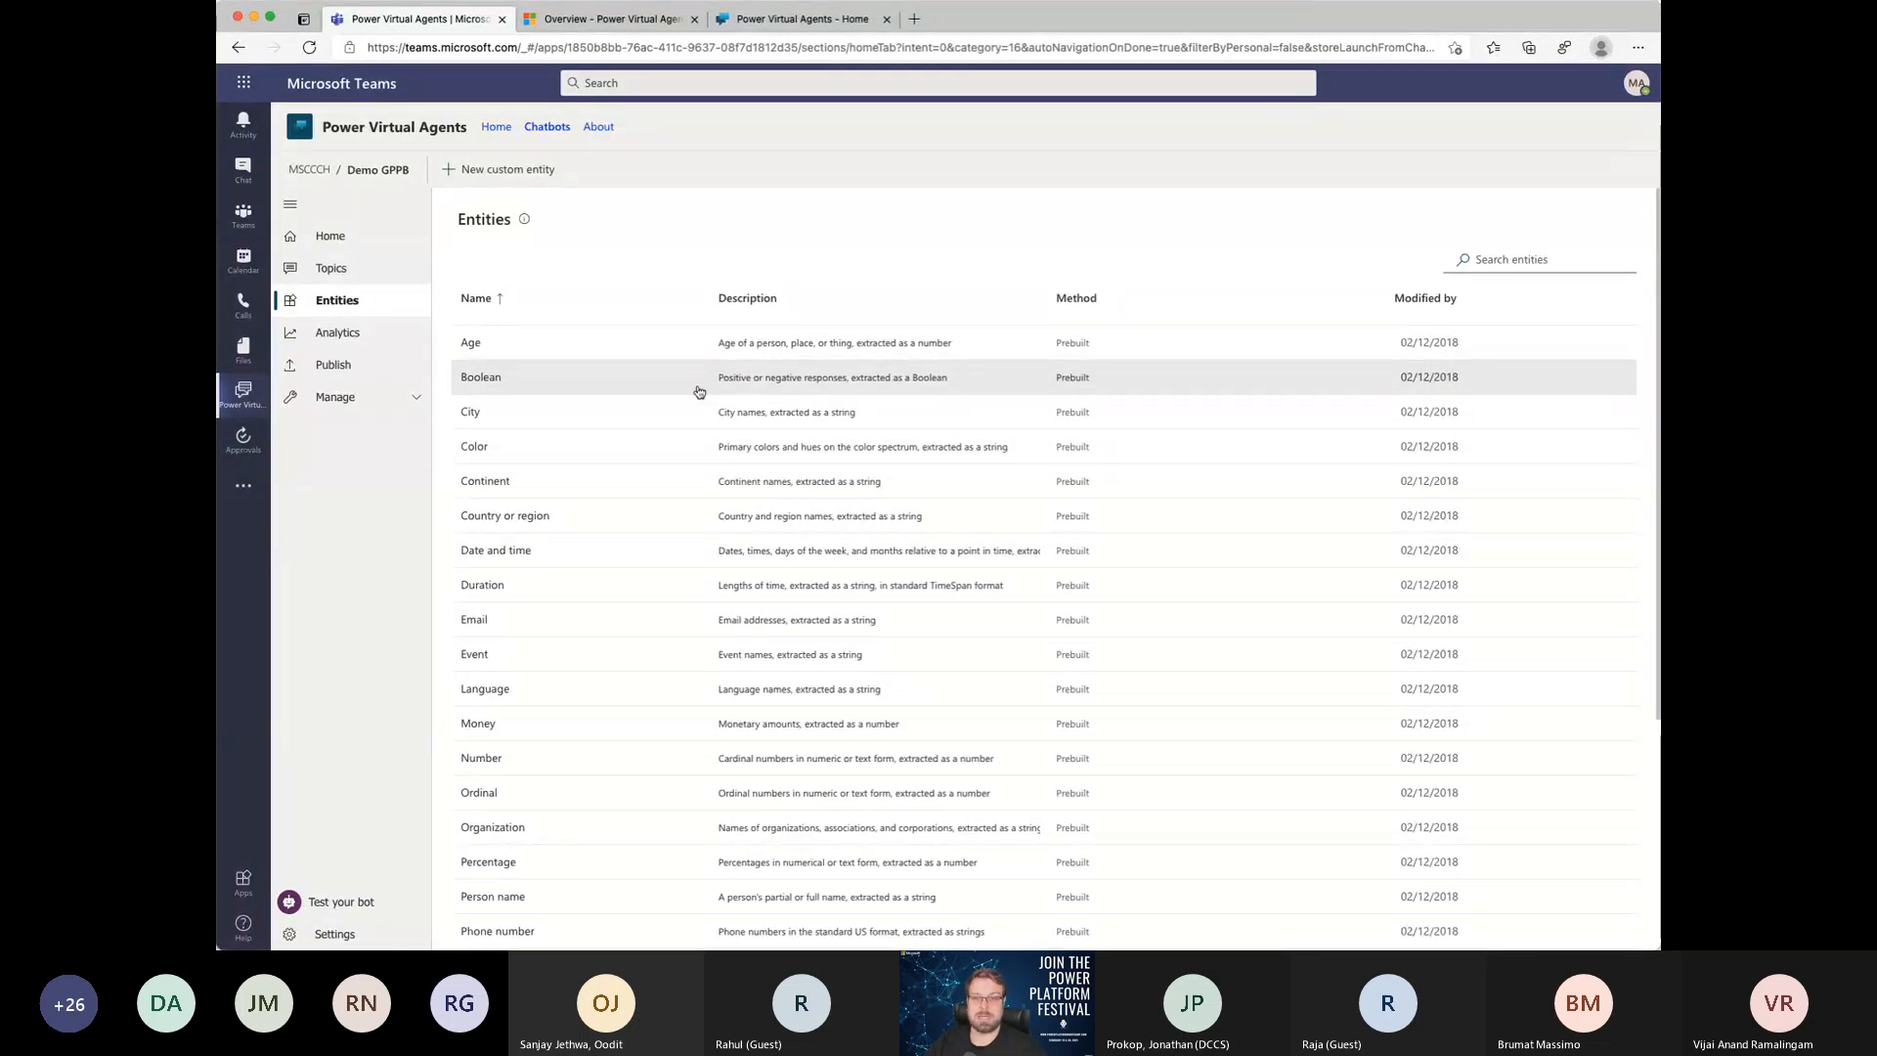
pyautogui.scroll(-2, 672, 592)
pyautogui.scroll(-3, 675, 591)
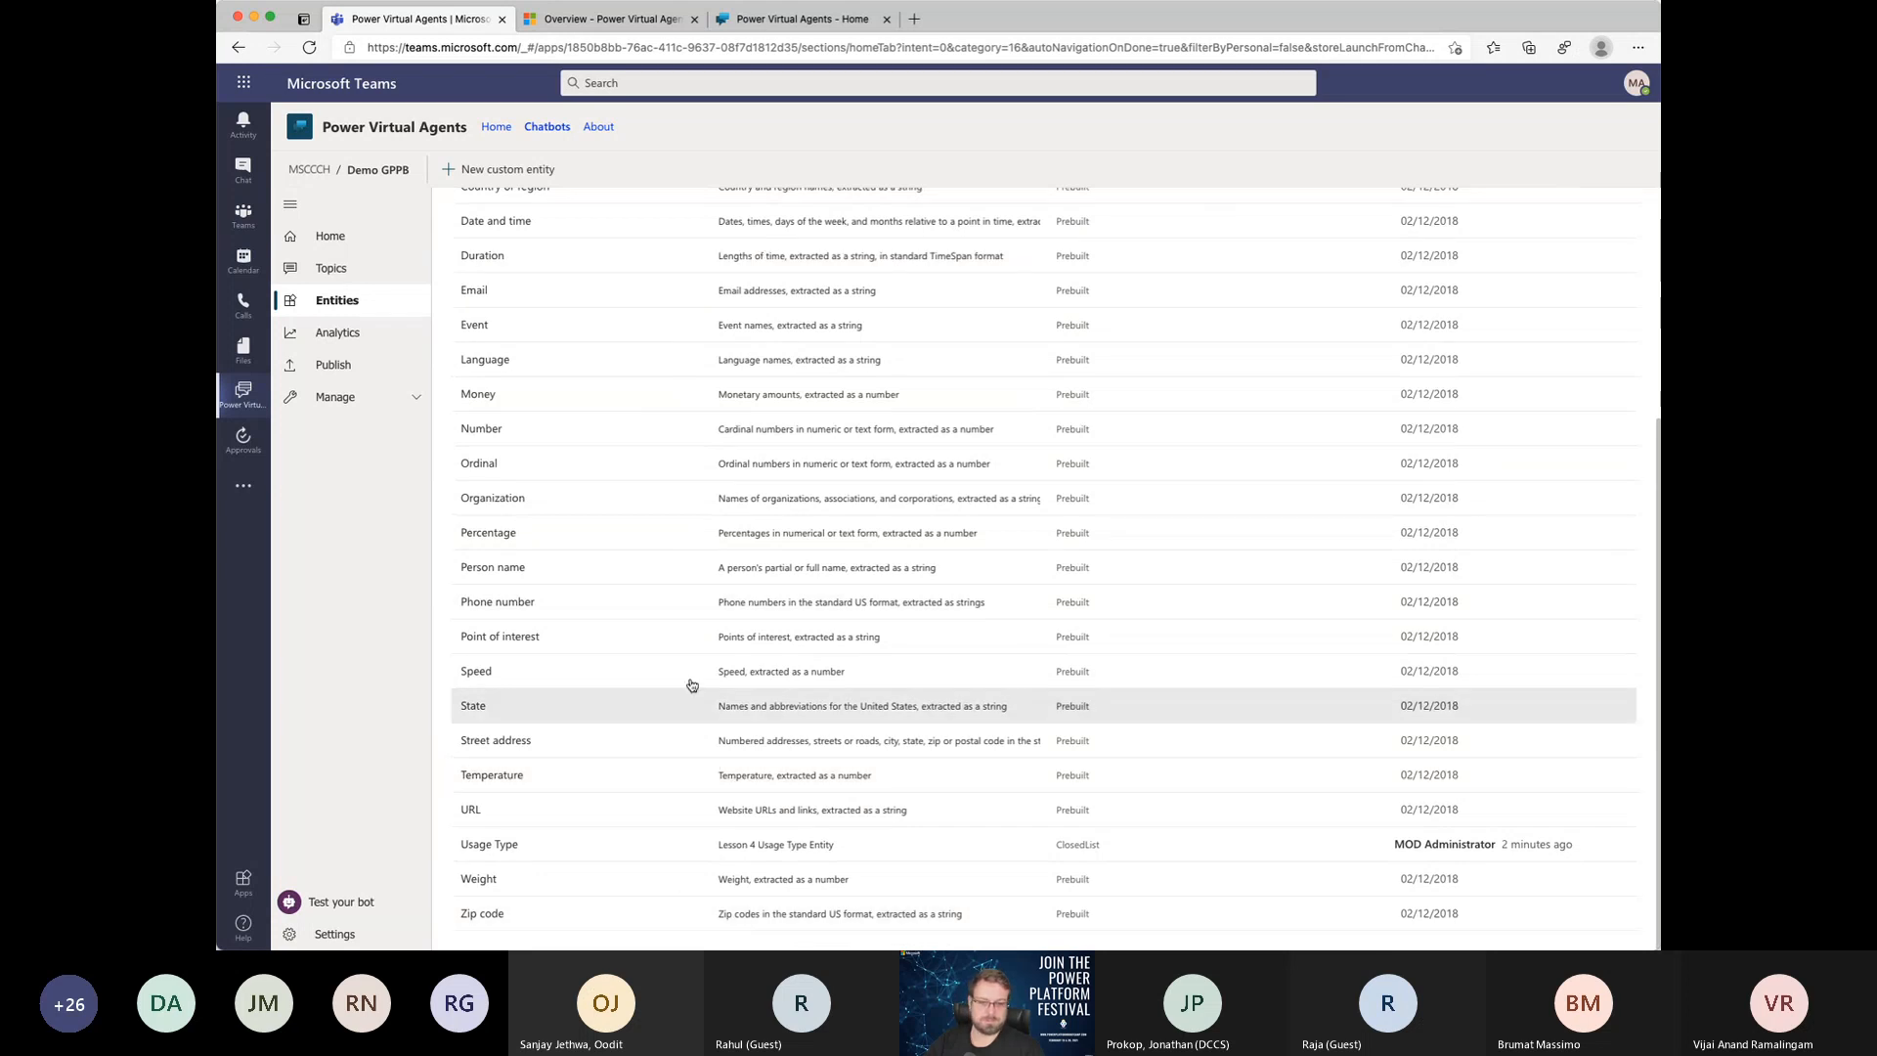
pyautogui.scroll(5, 713, 645)
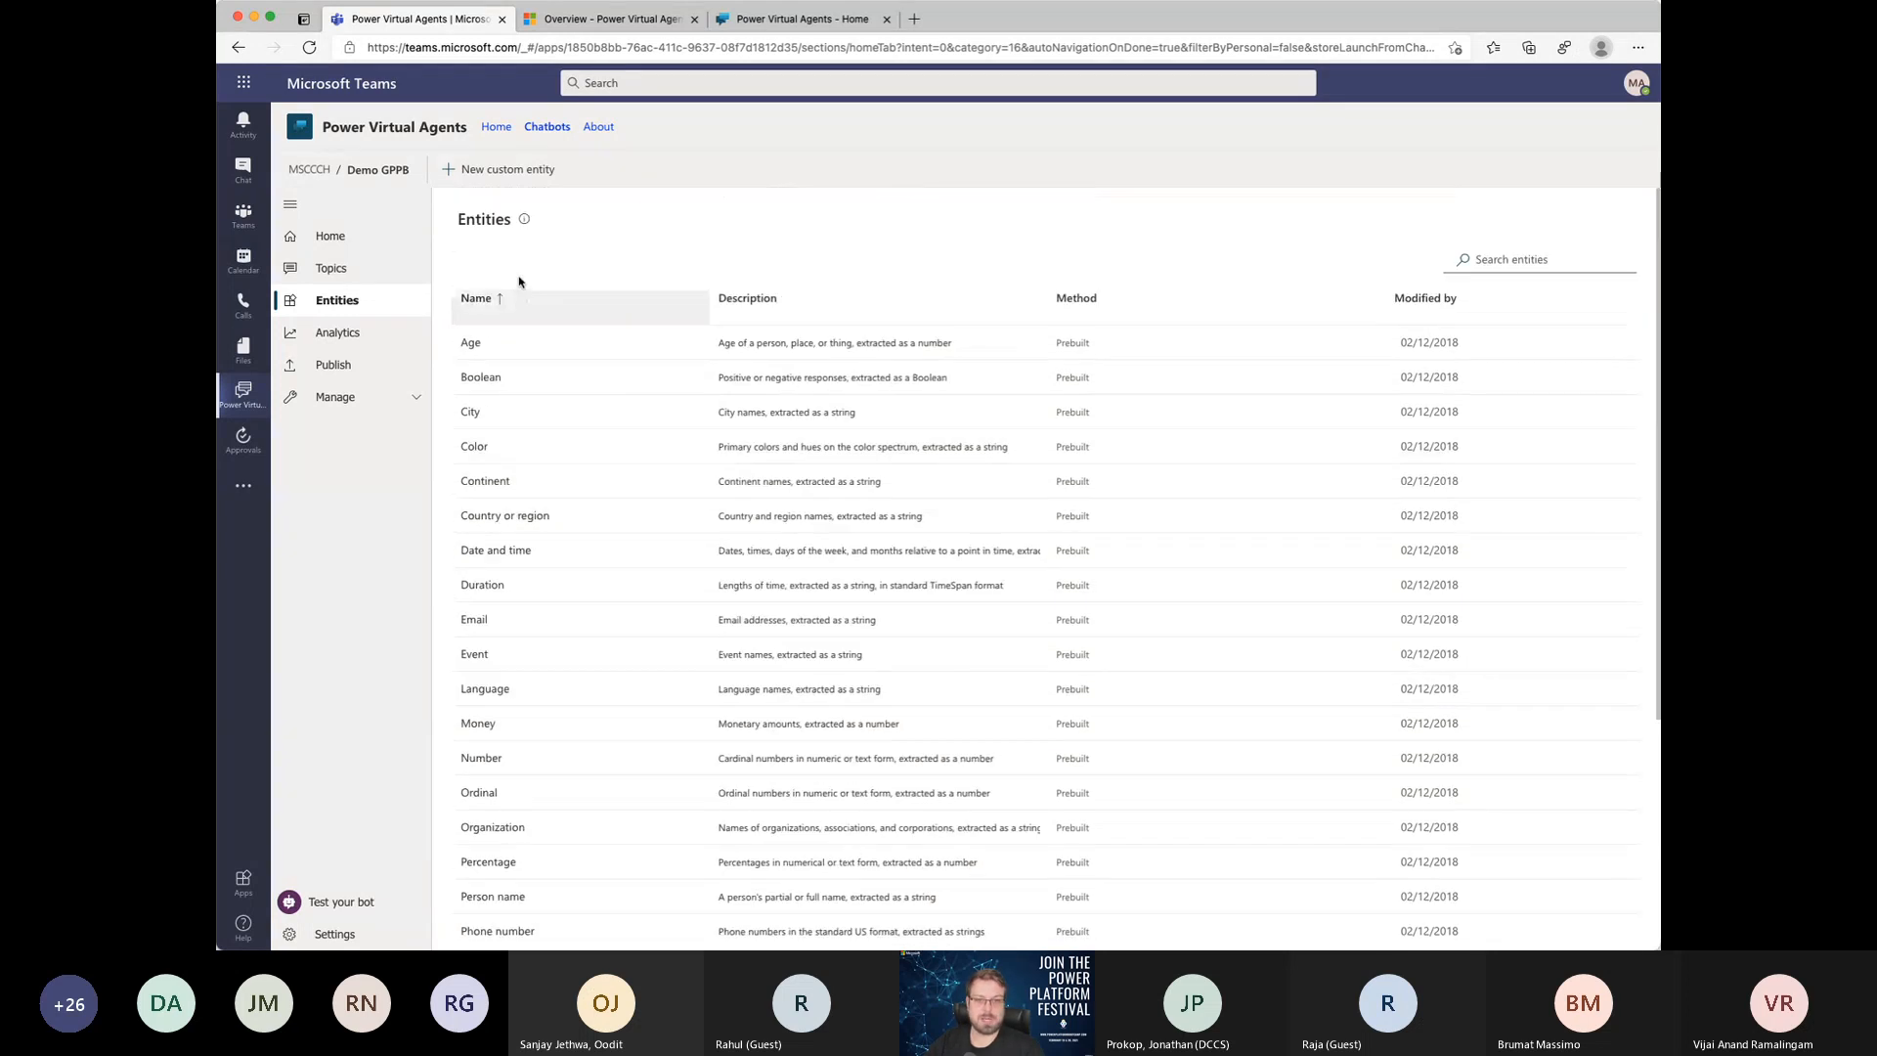
pyautogui.click(499, 184)
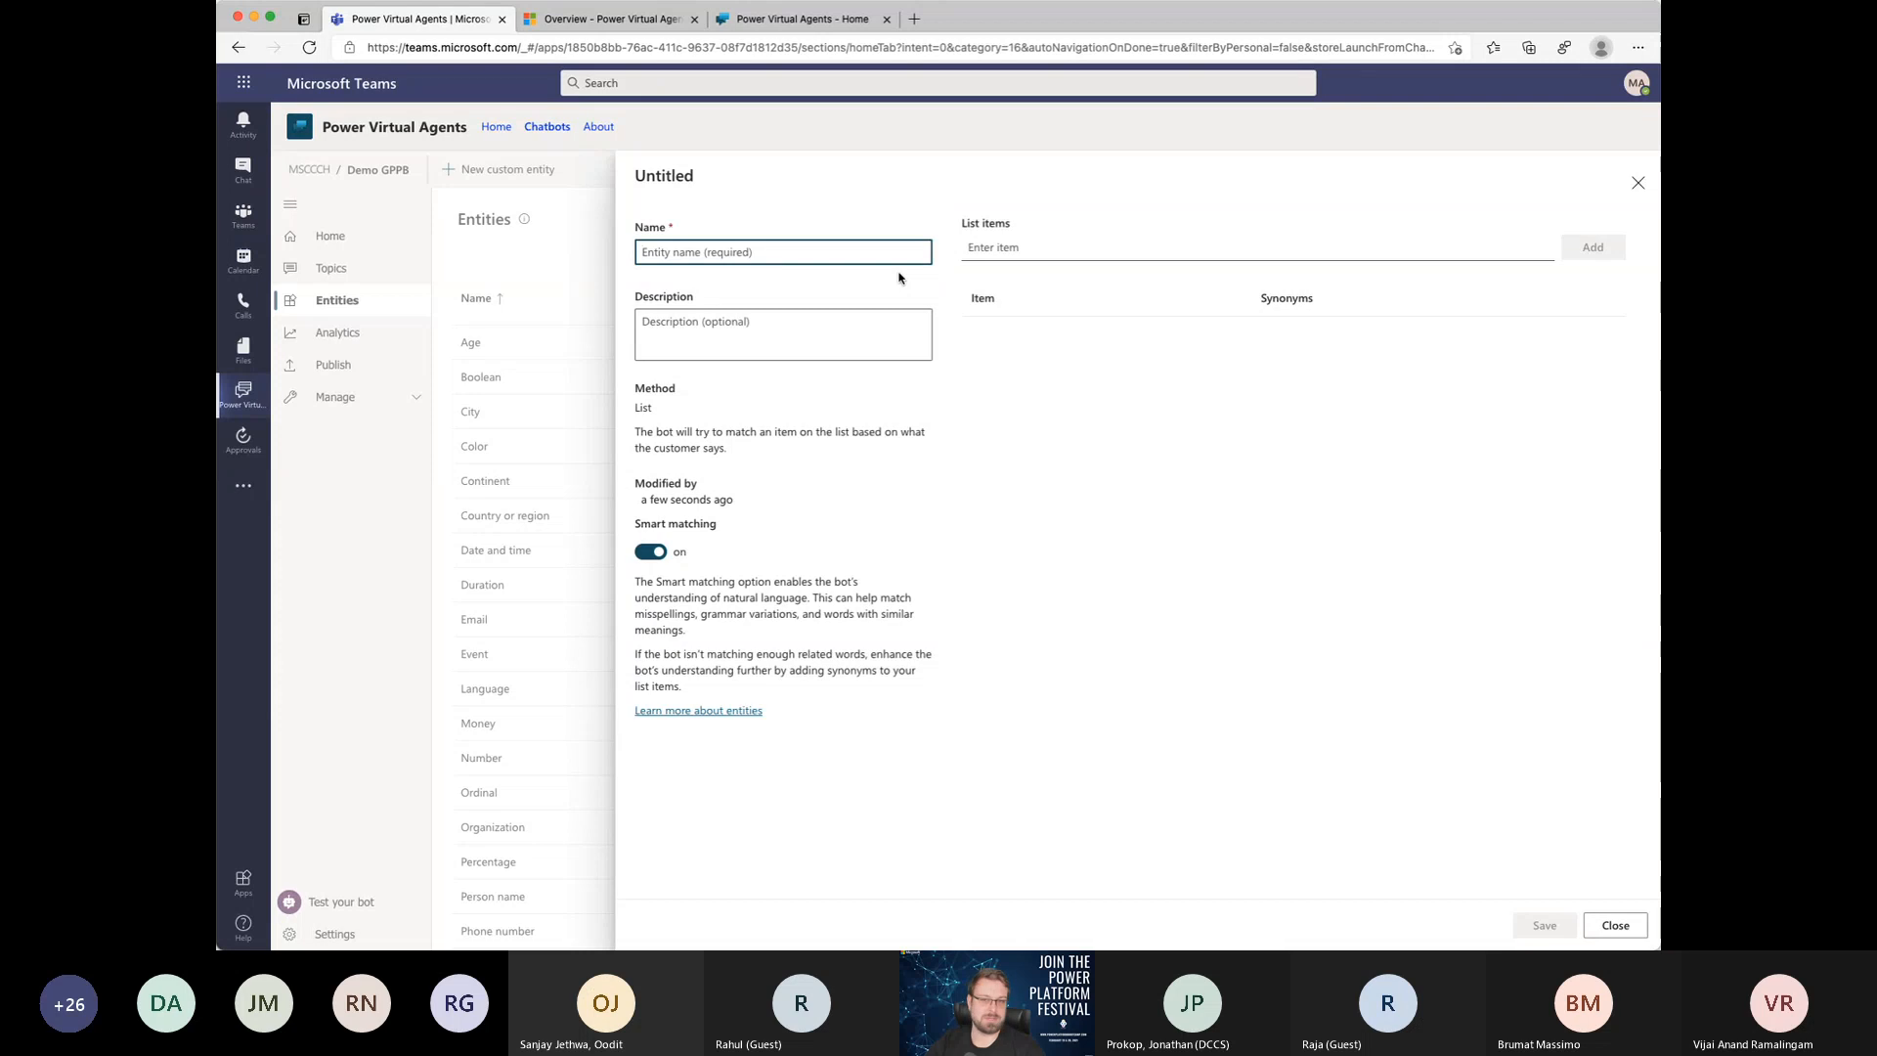
pyautogui.click(1638, 200)
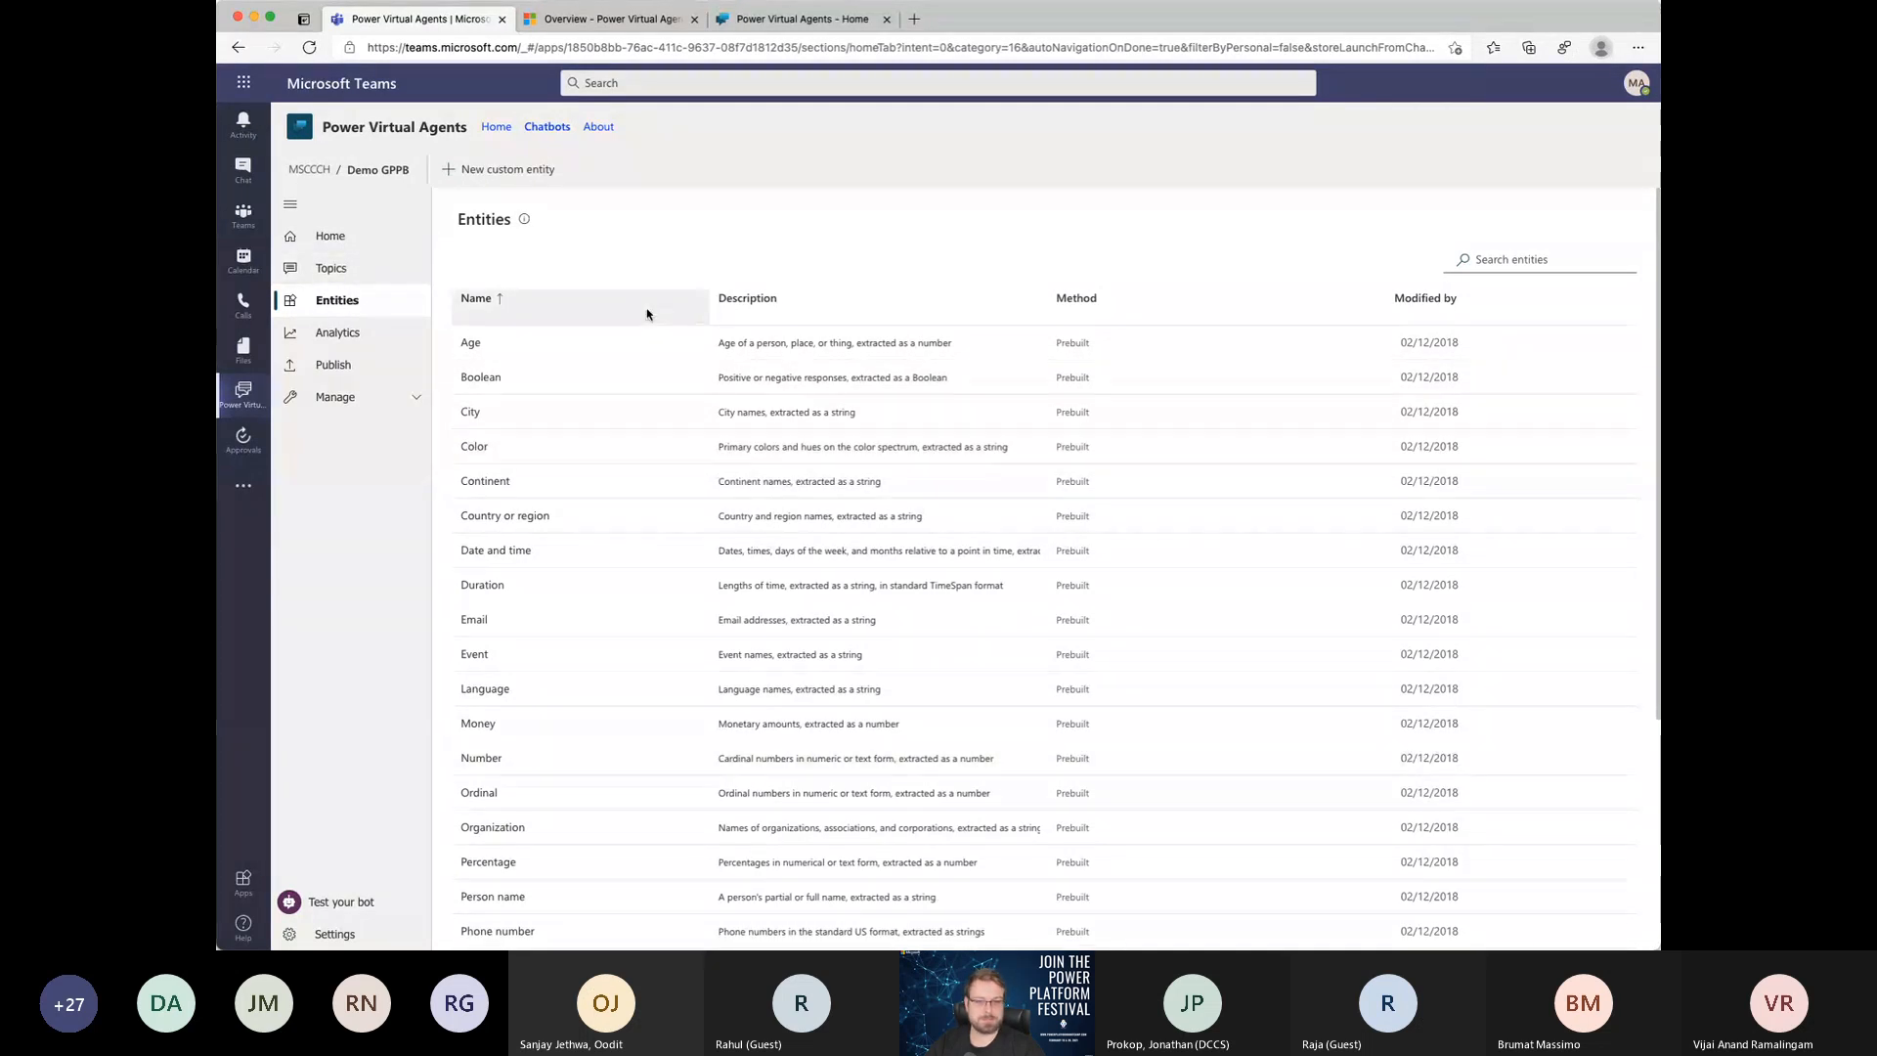
# Step: Examine the bot's existing topics, comparing the user lesson topics with the system topics and their trigger phrases
pyautogui.click(349, 272)
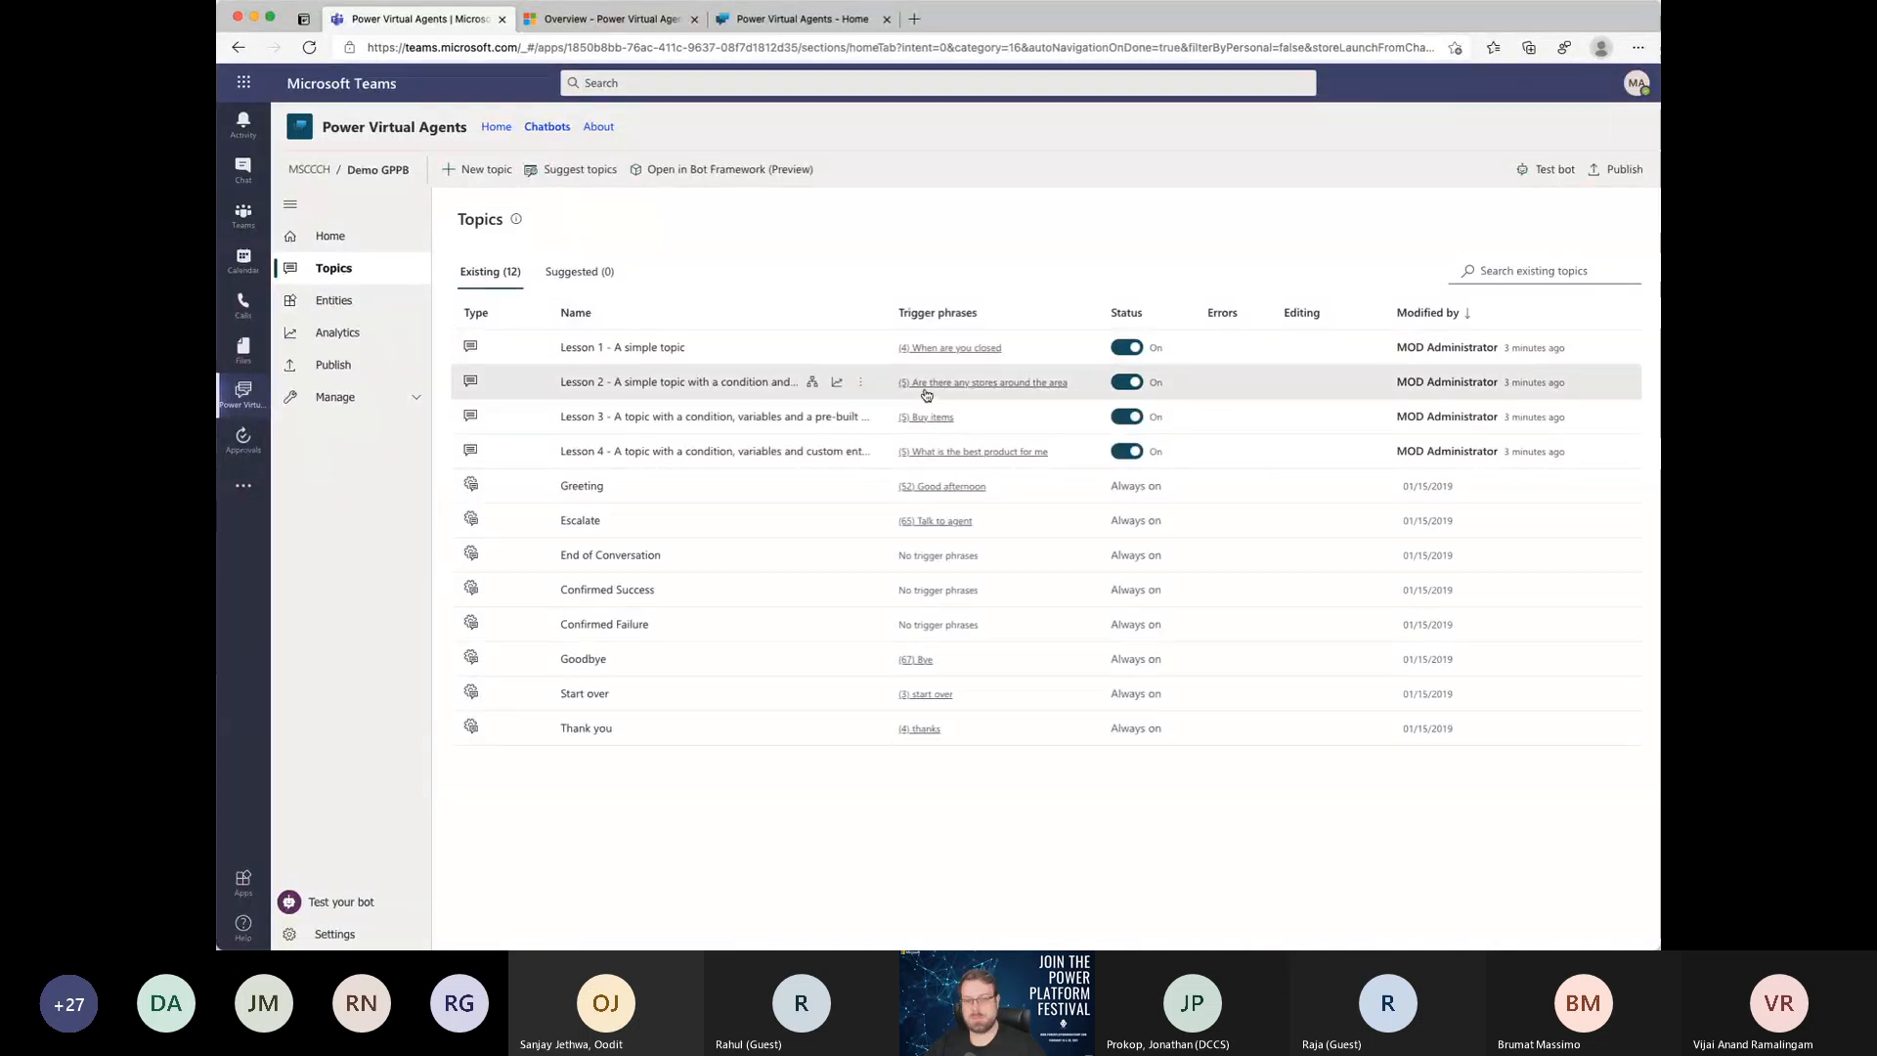
pyautogui.scroll(5, 927, 383)
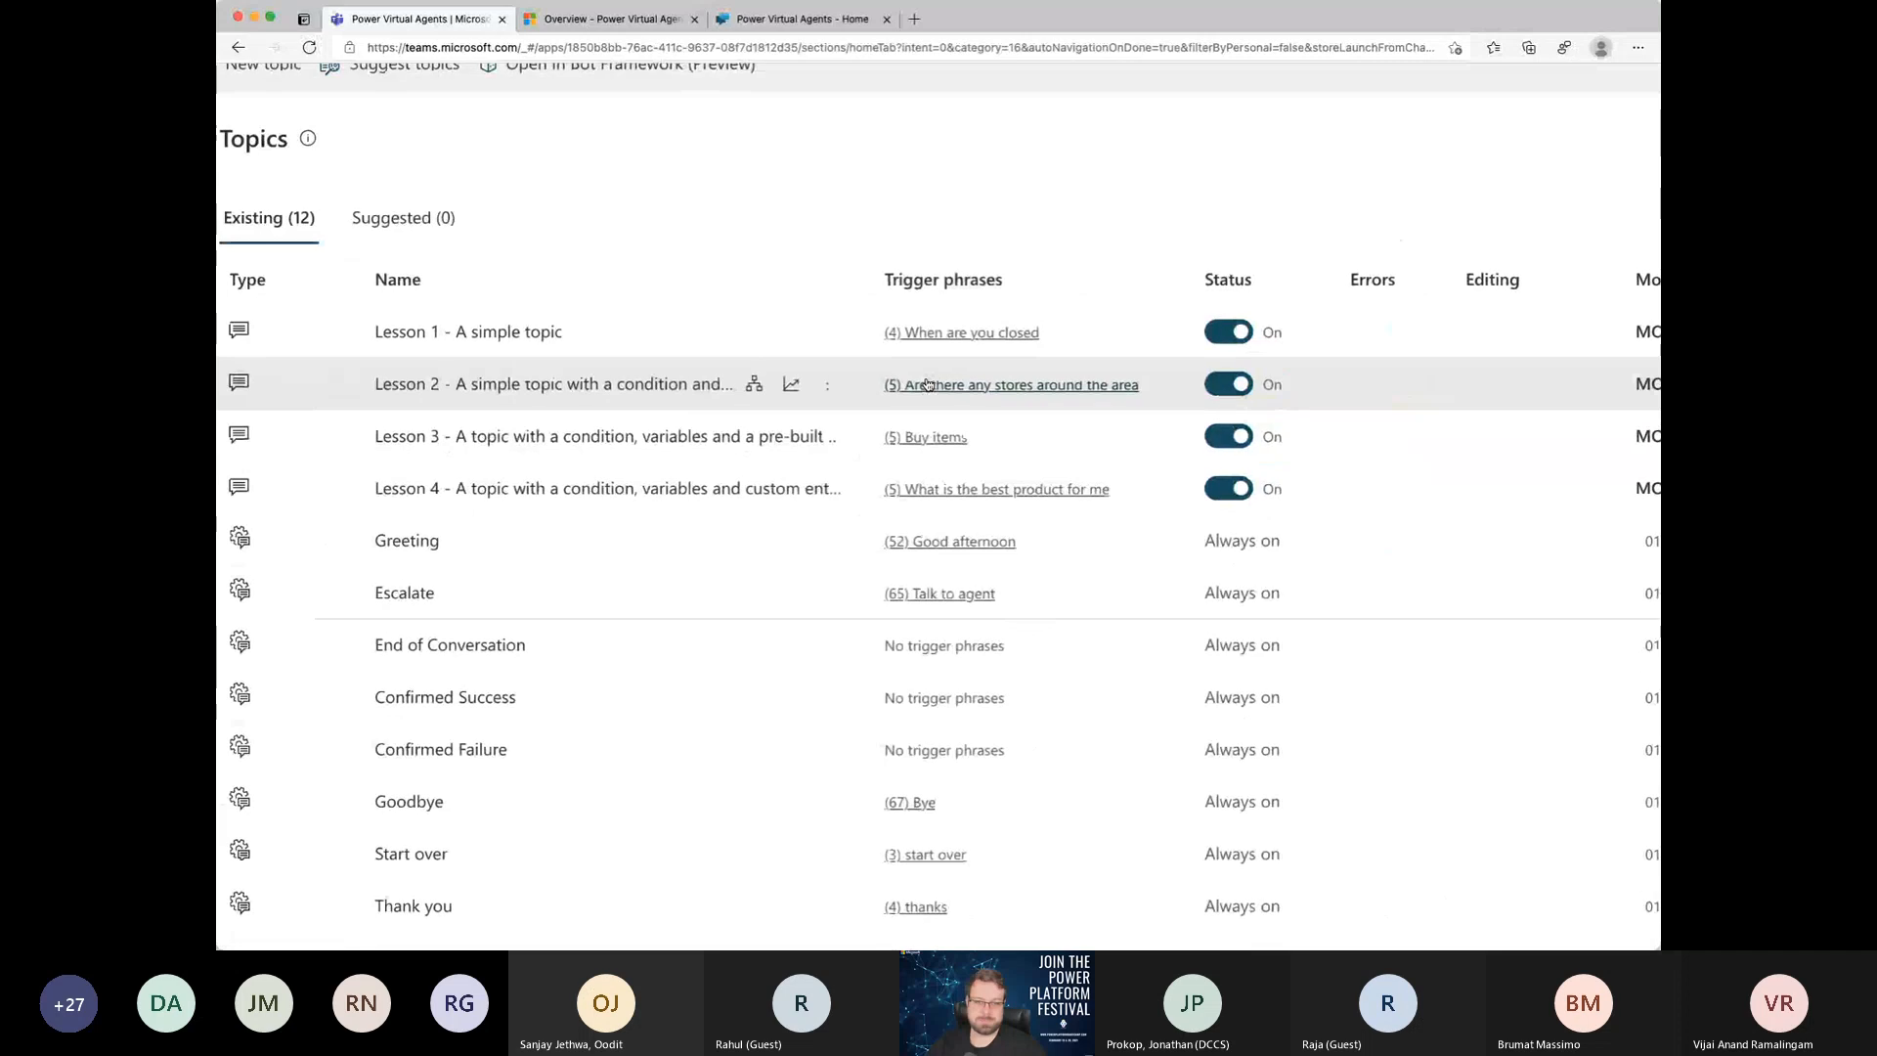
pyautogui.hscroll(-1, 841, 494)
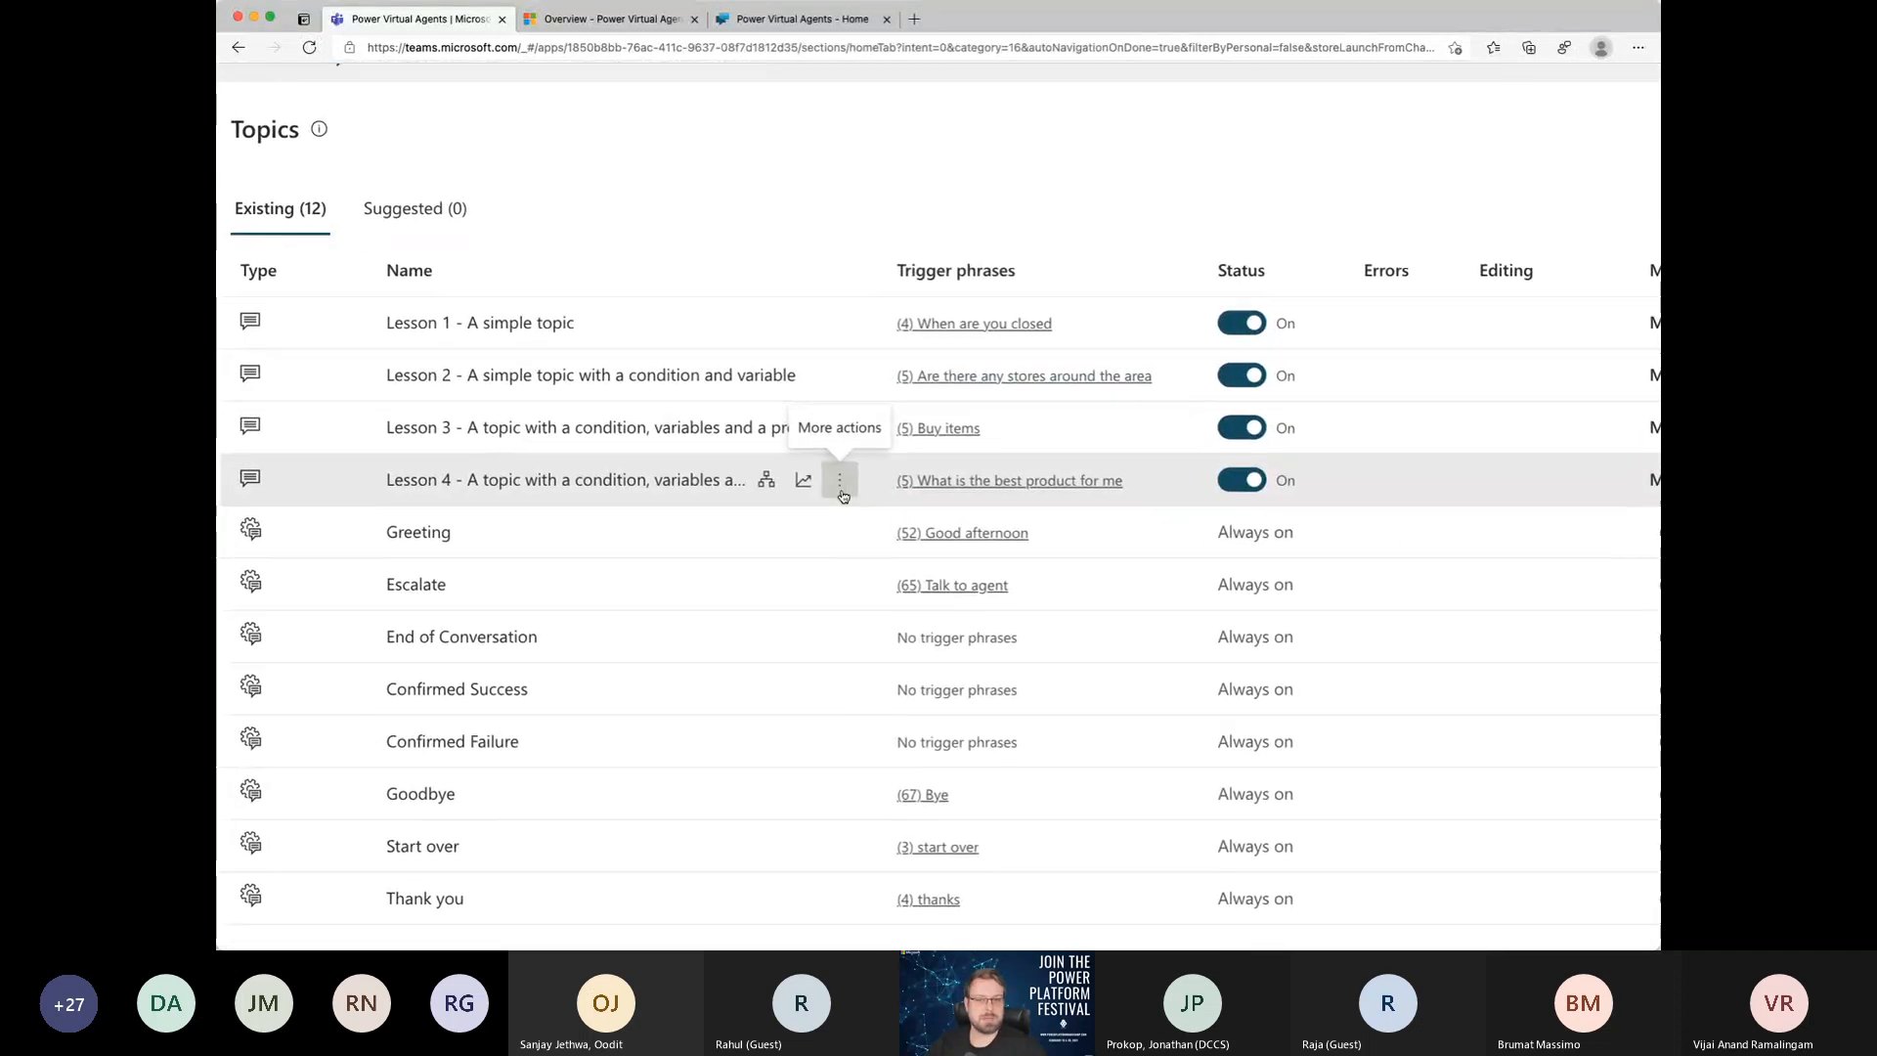
pyautogui.scroll(-2, 843, 495)
pyautogui.hscroll(2, 841, 496)
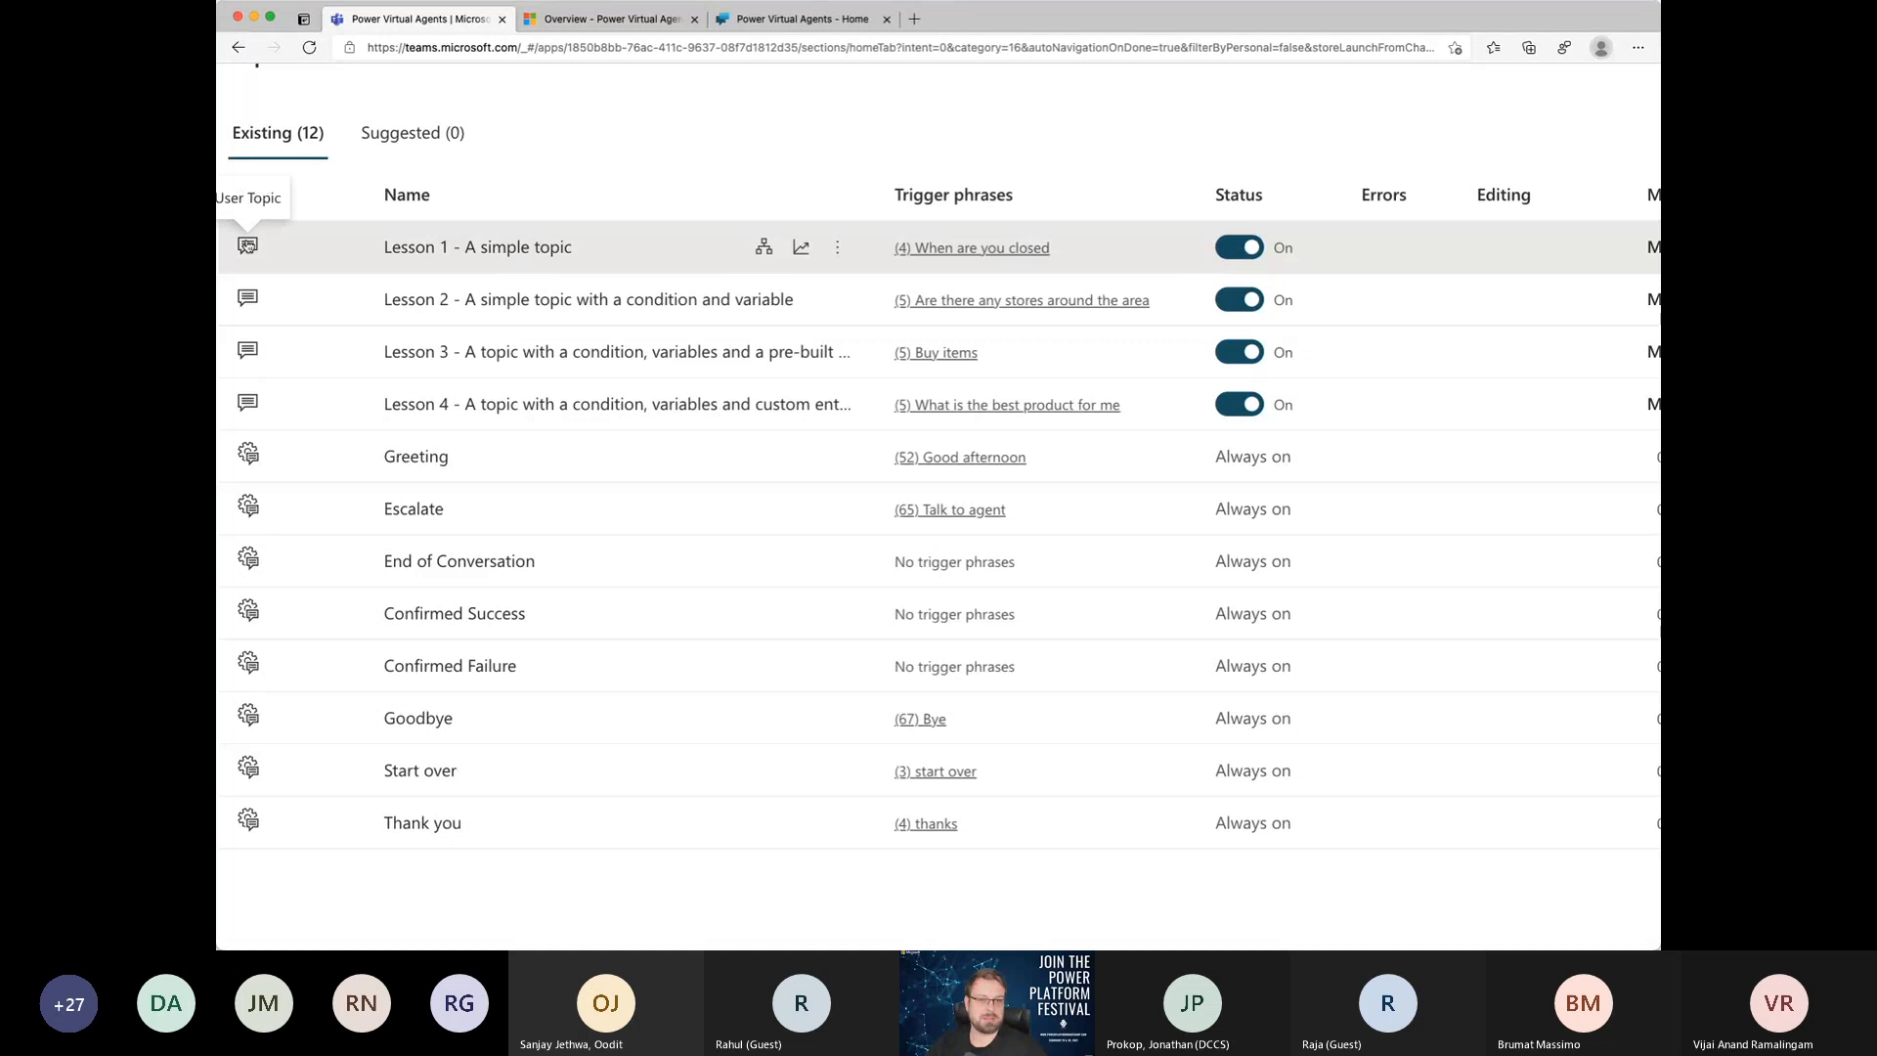
pyautogui.hscroll(-2, 249, 249)
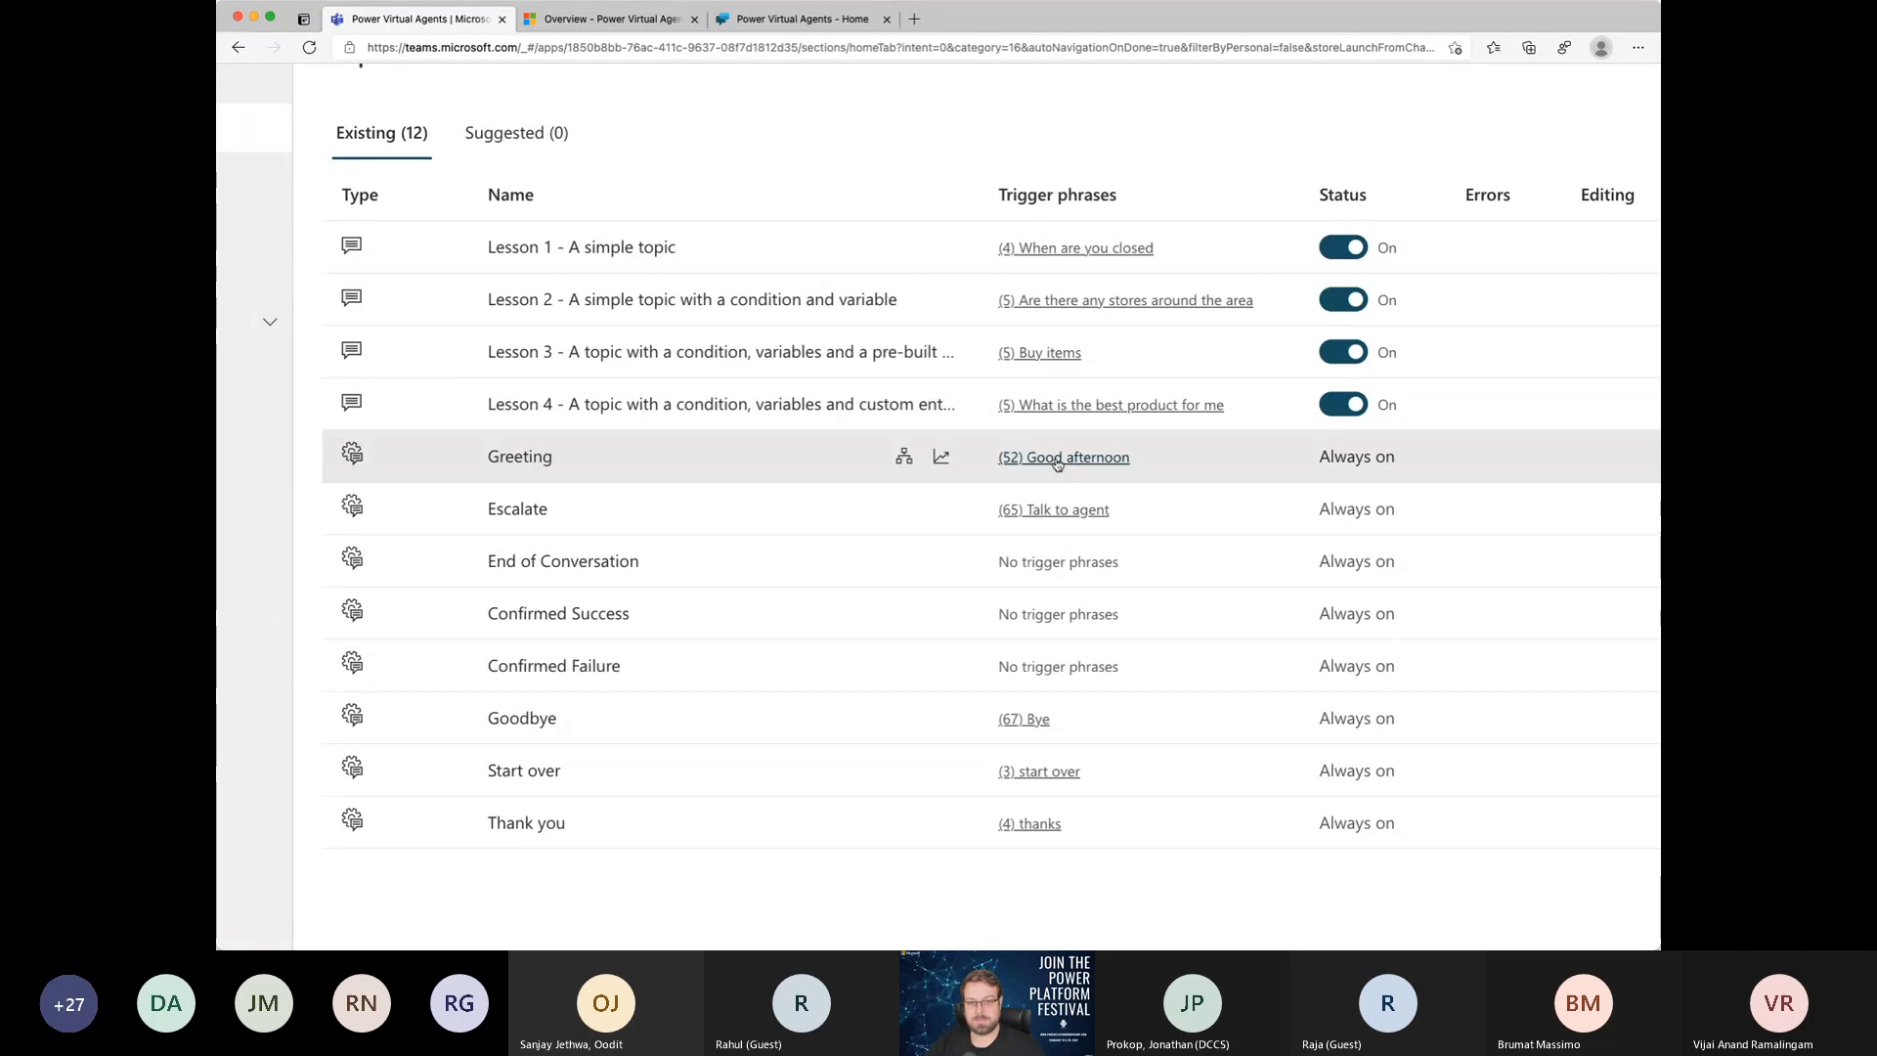
pyautogui.scroll(-5, 1056, 464)
pyautogui.scroll(-3, 1057, 464)
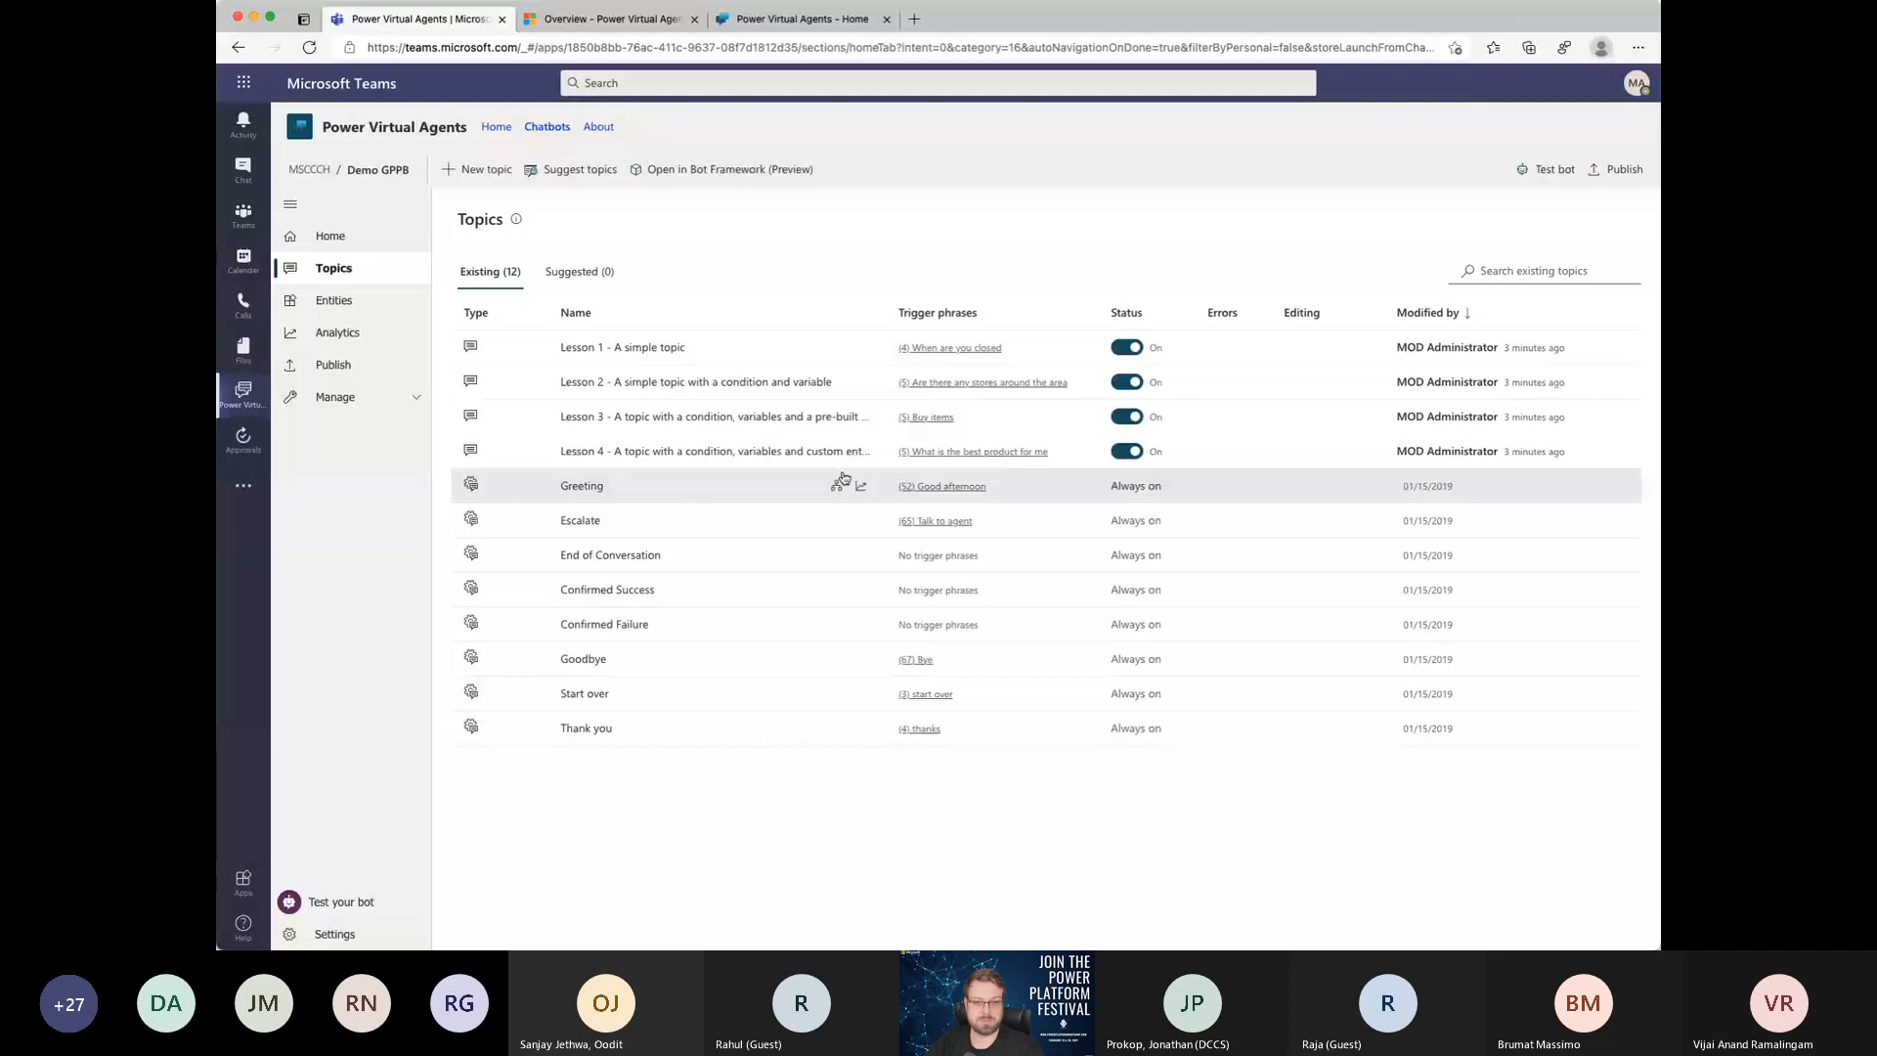
pyautogui.scroll(5, 843, 494)
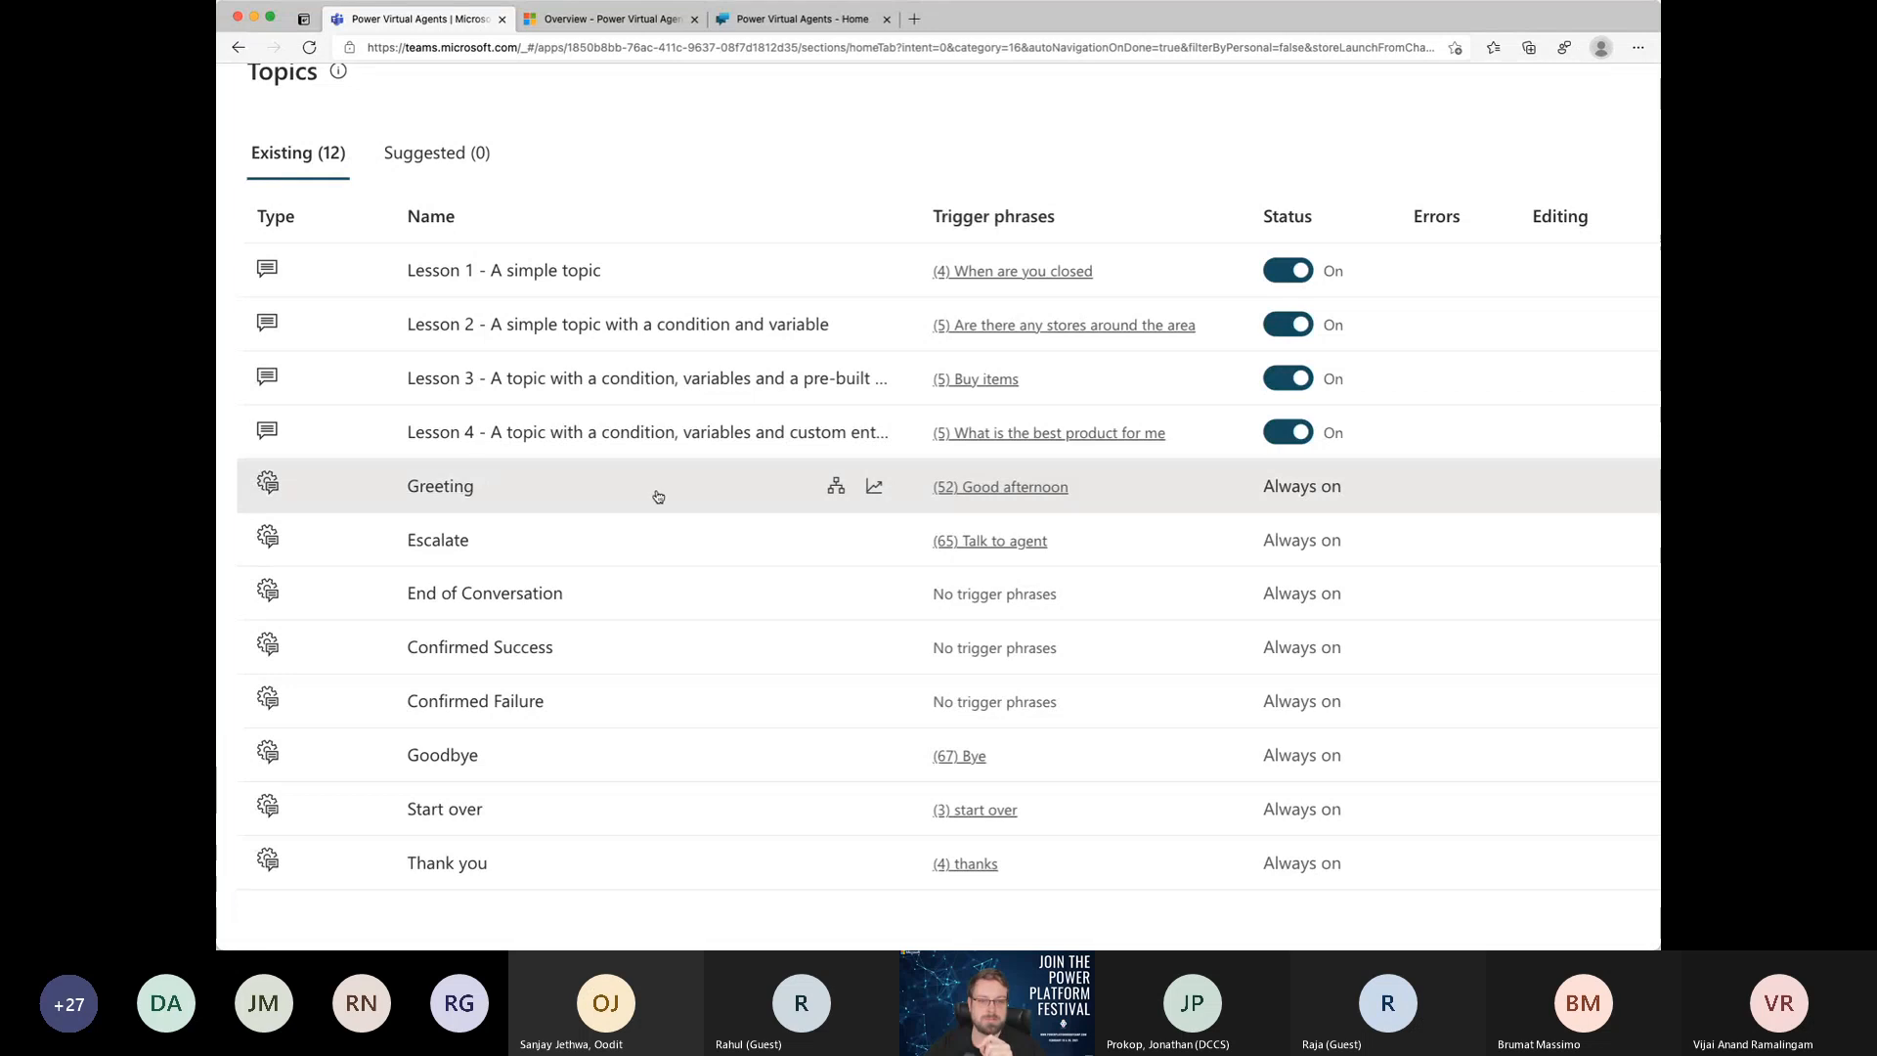
# Step: Show the Test bot pane and send the bot the message "good afternoon"
pyautogui.press('super+minus')
pyautogui.press('super+minus')
pyautogui.press('super+minus')
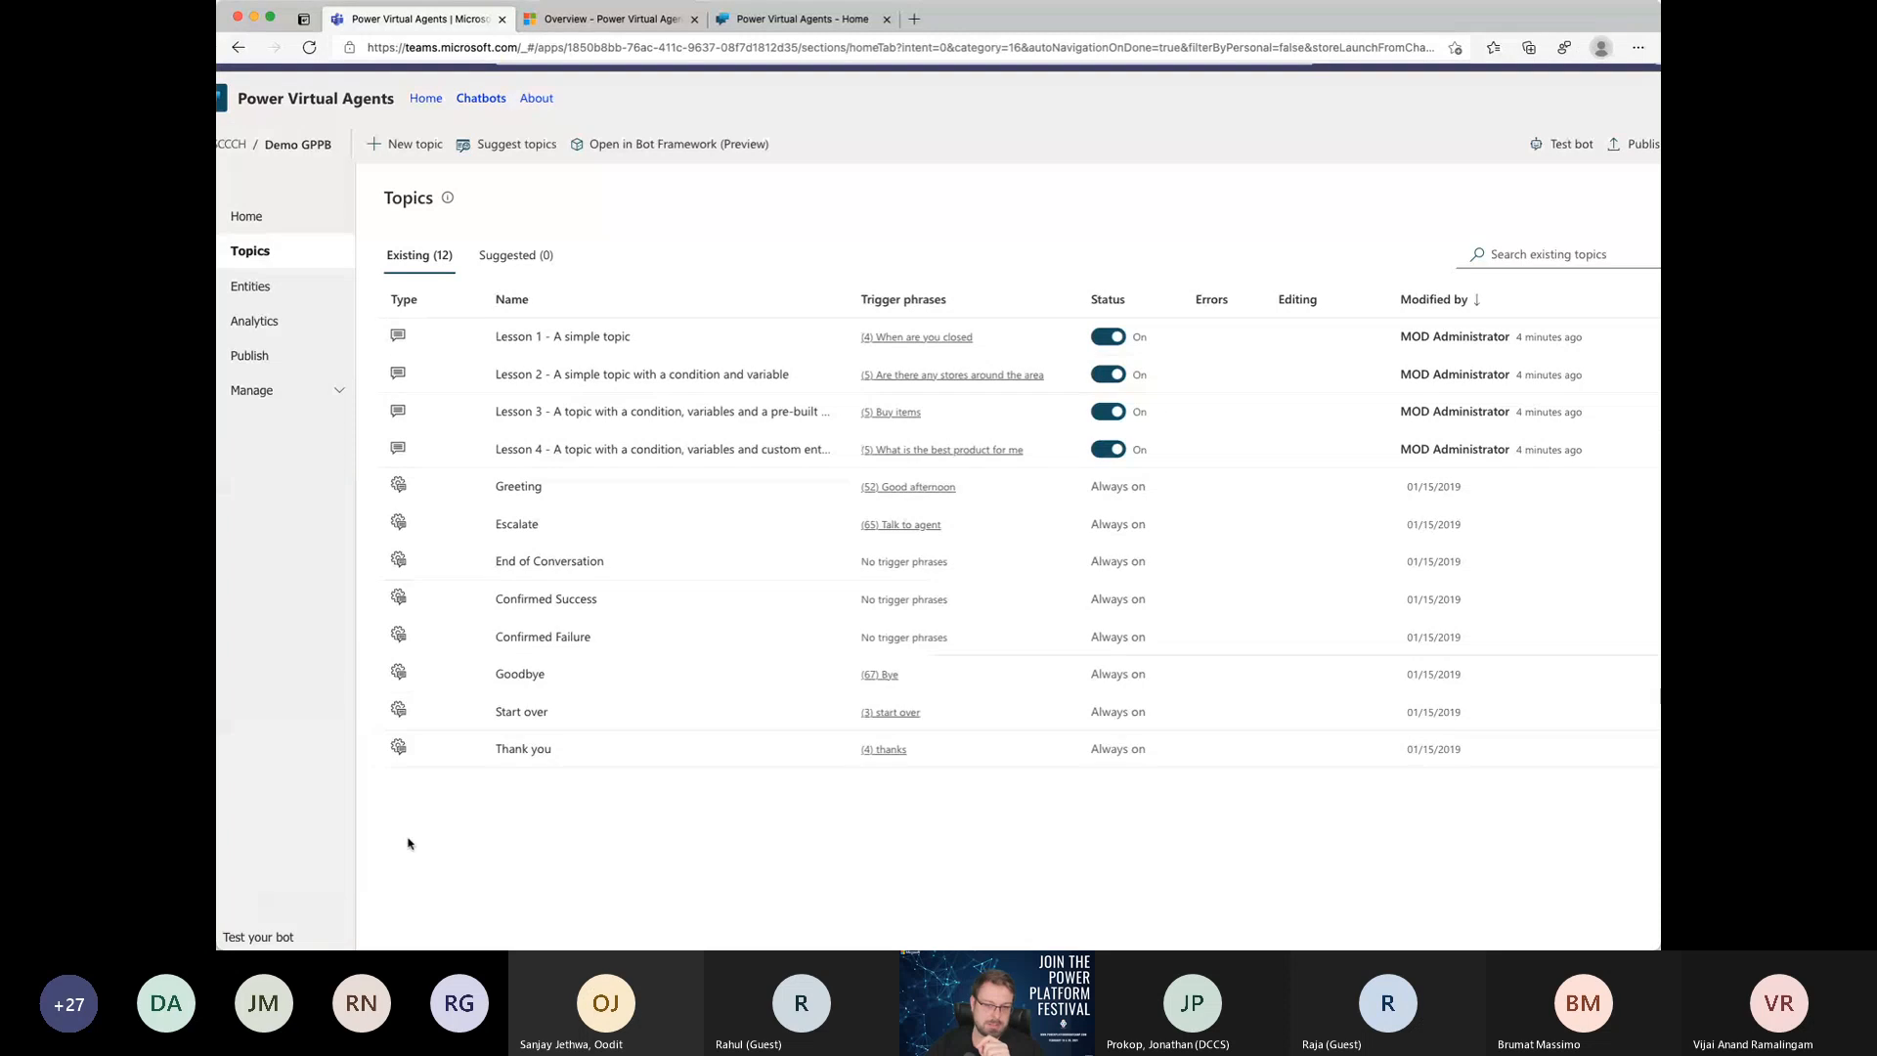
pyautogui.press('super+minus')
pyautogui.click(327, 901)
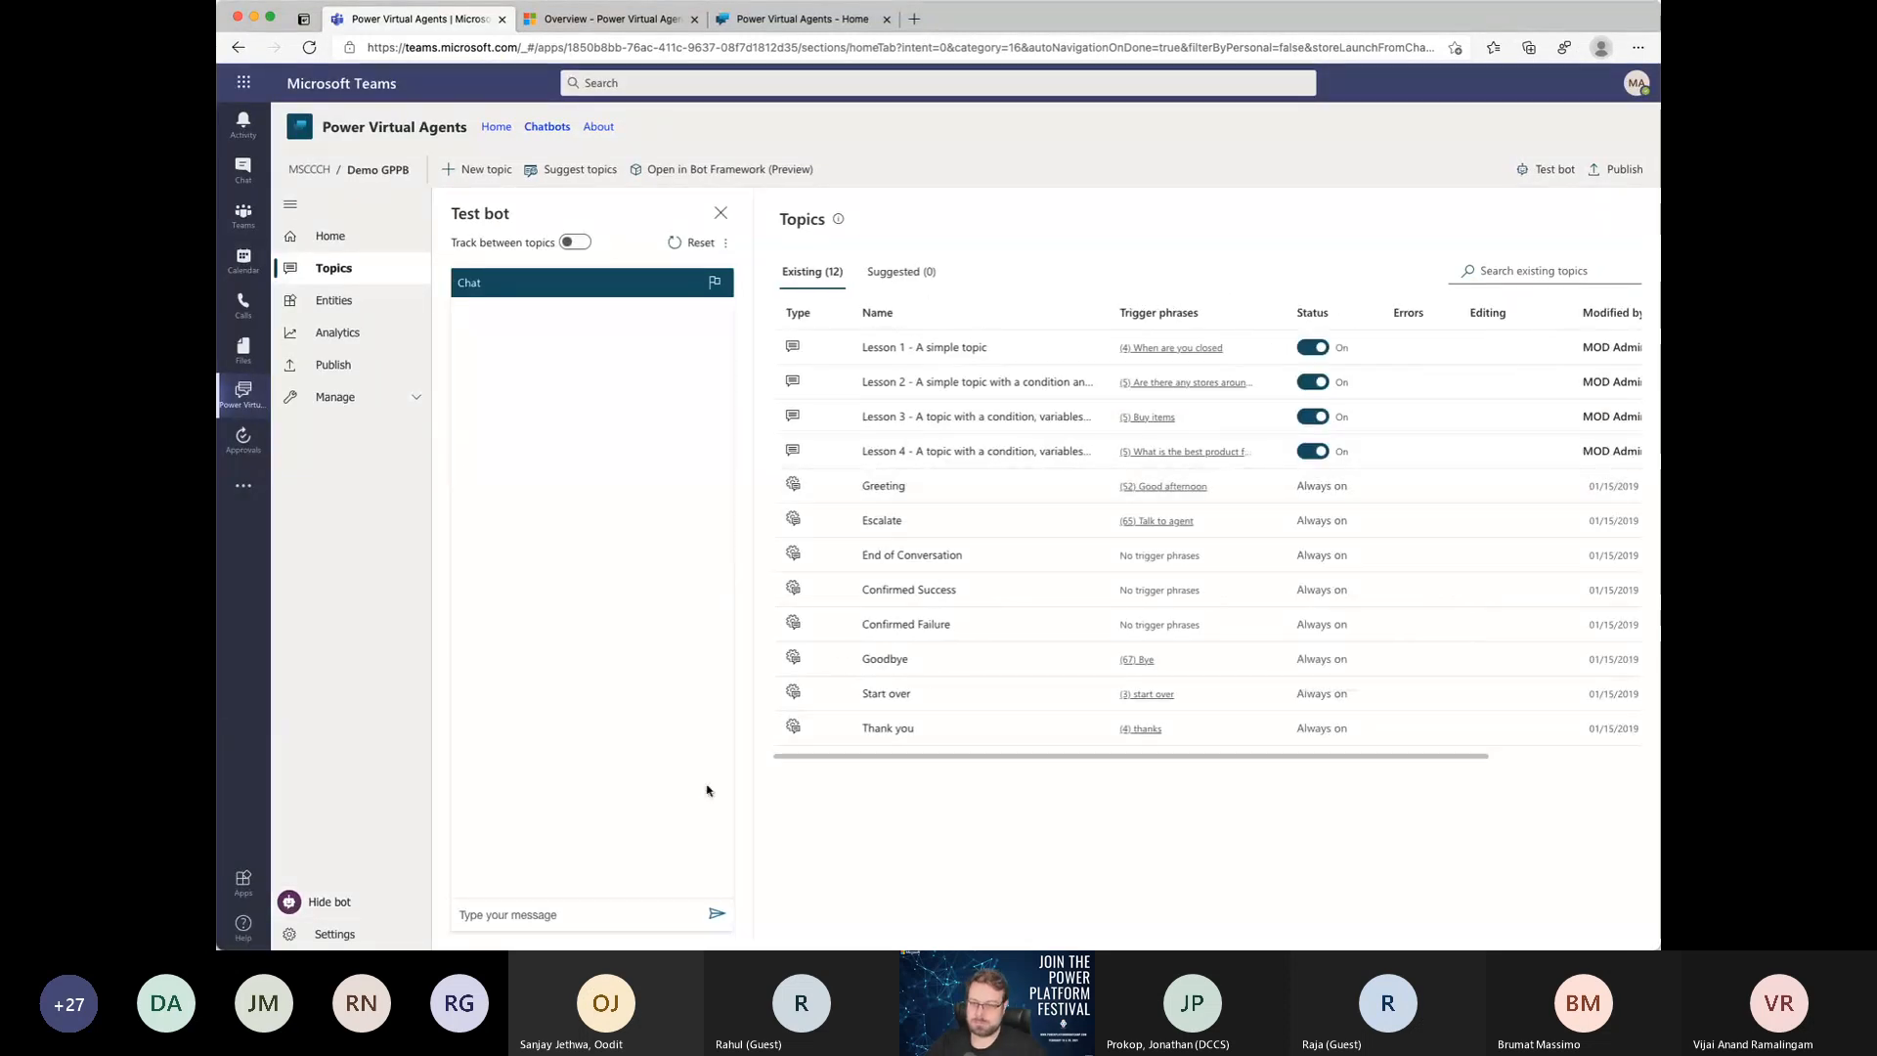
pyautogui.click(527, 909)
pyautogui.write('good')
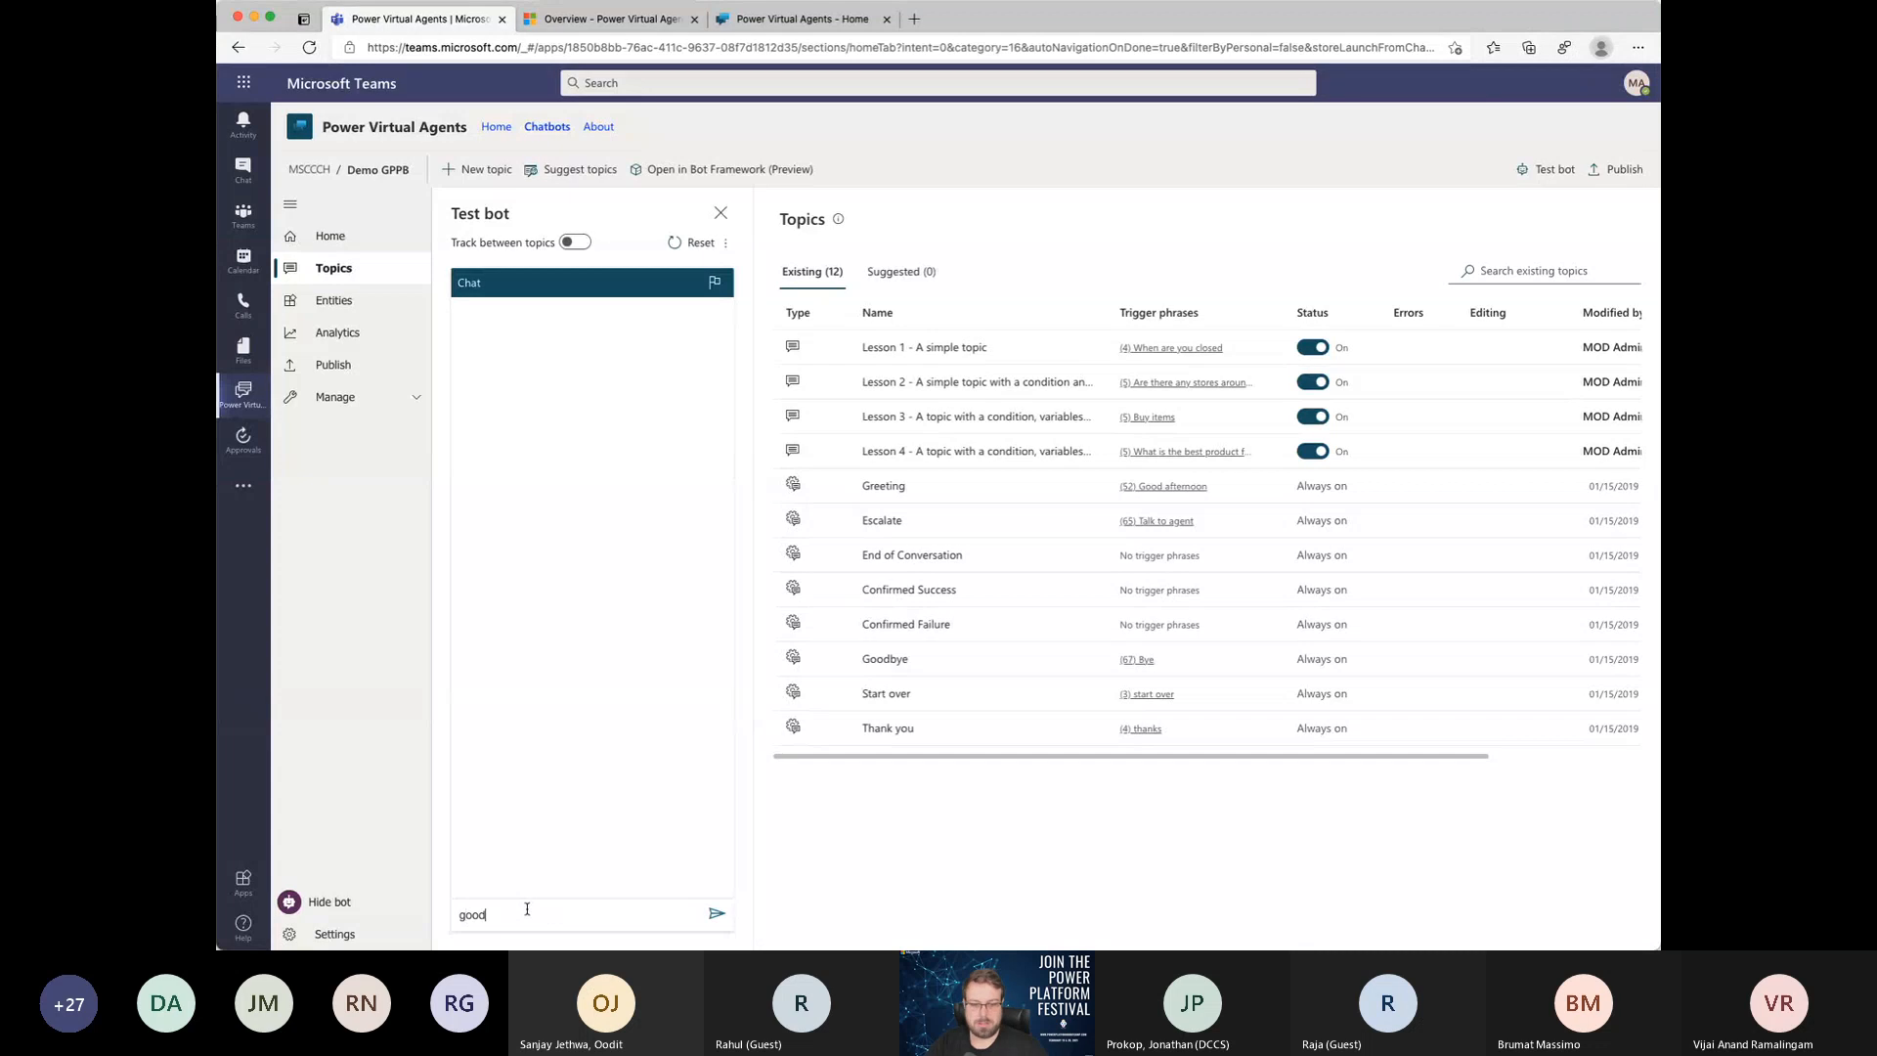
pyautogui.write(' afternoon')
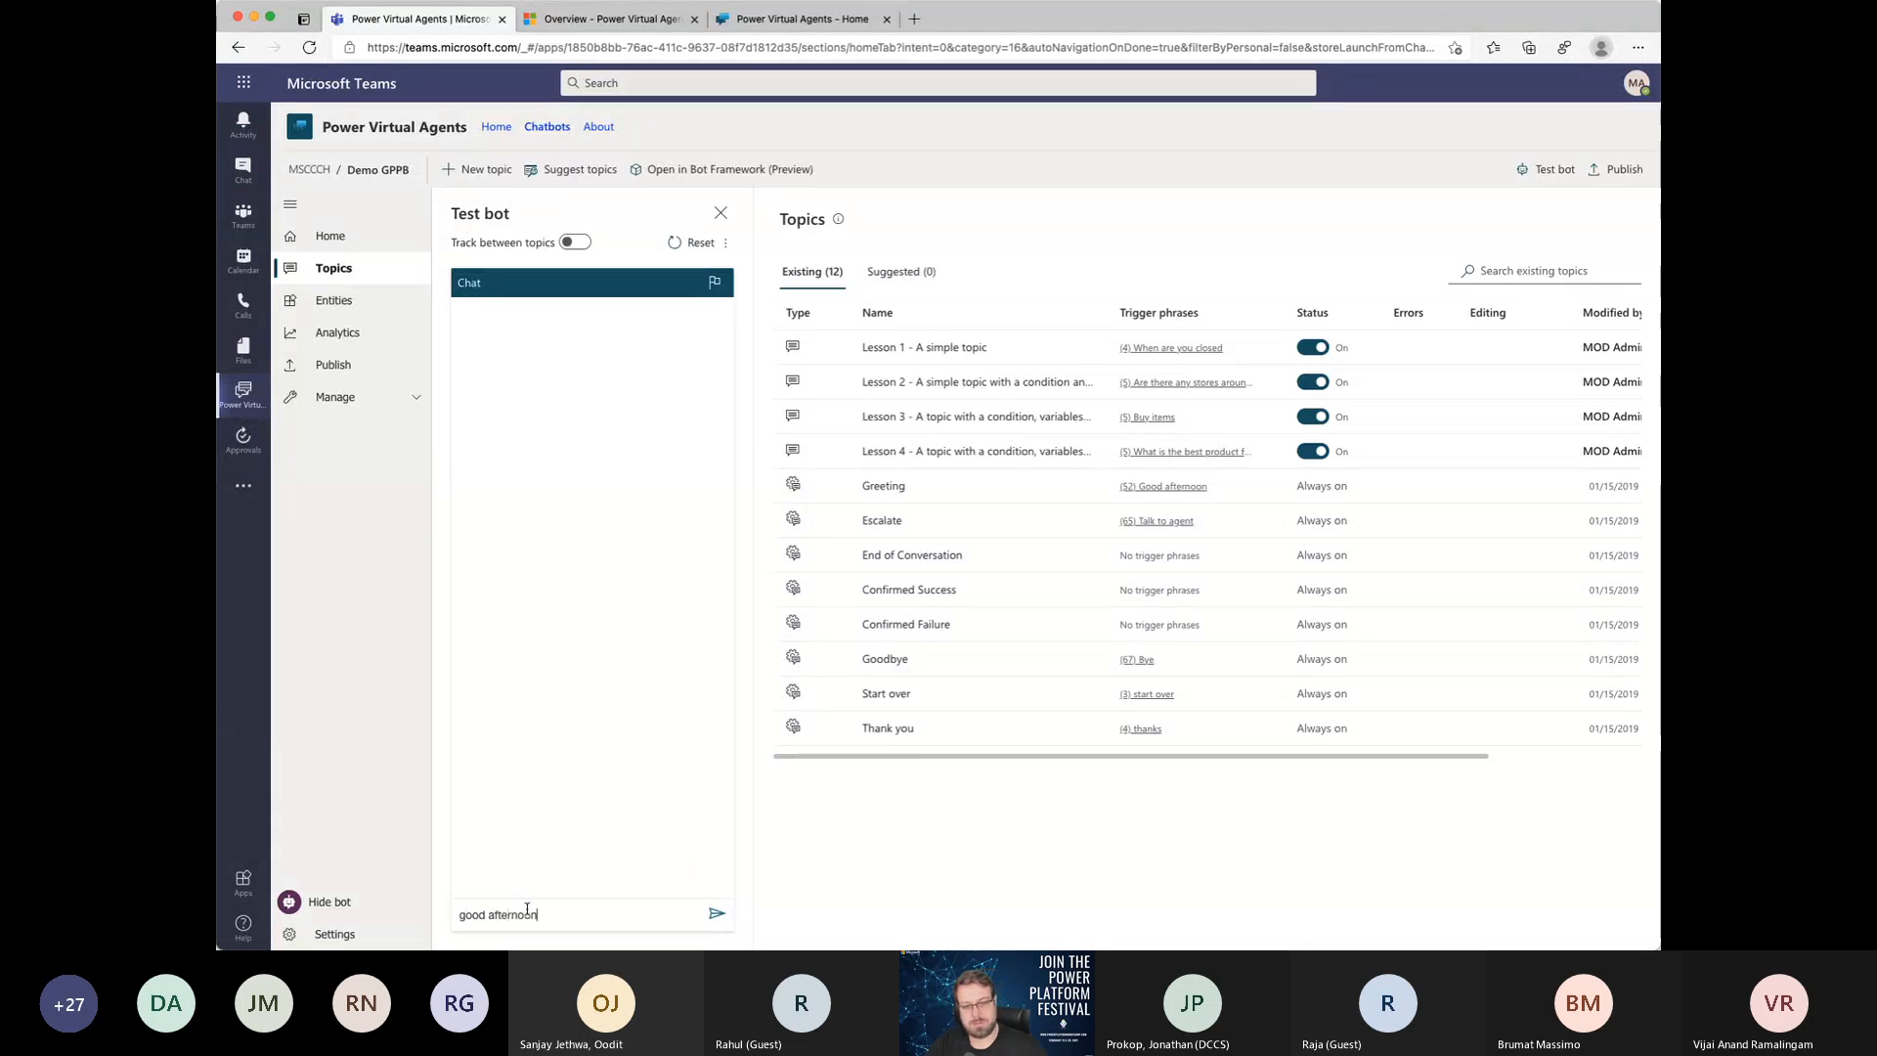
pyautogui.press('Return')
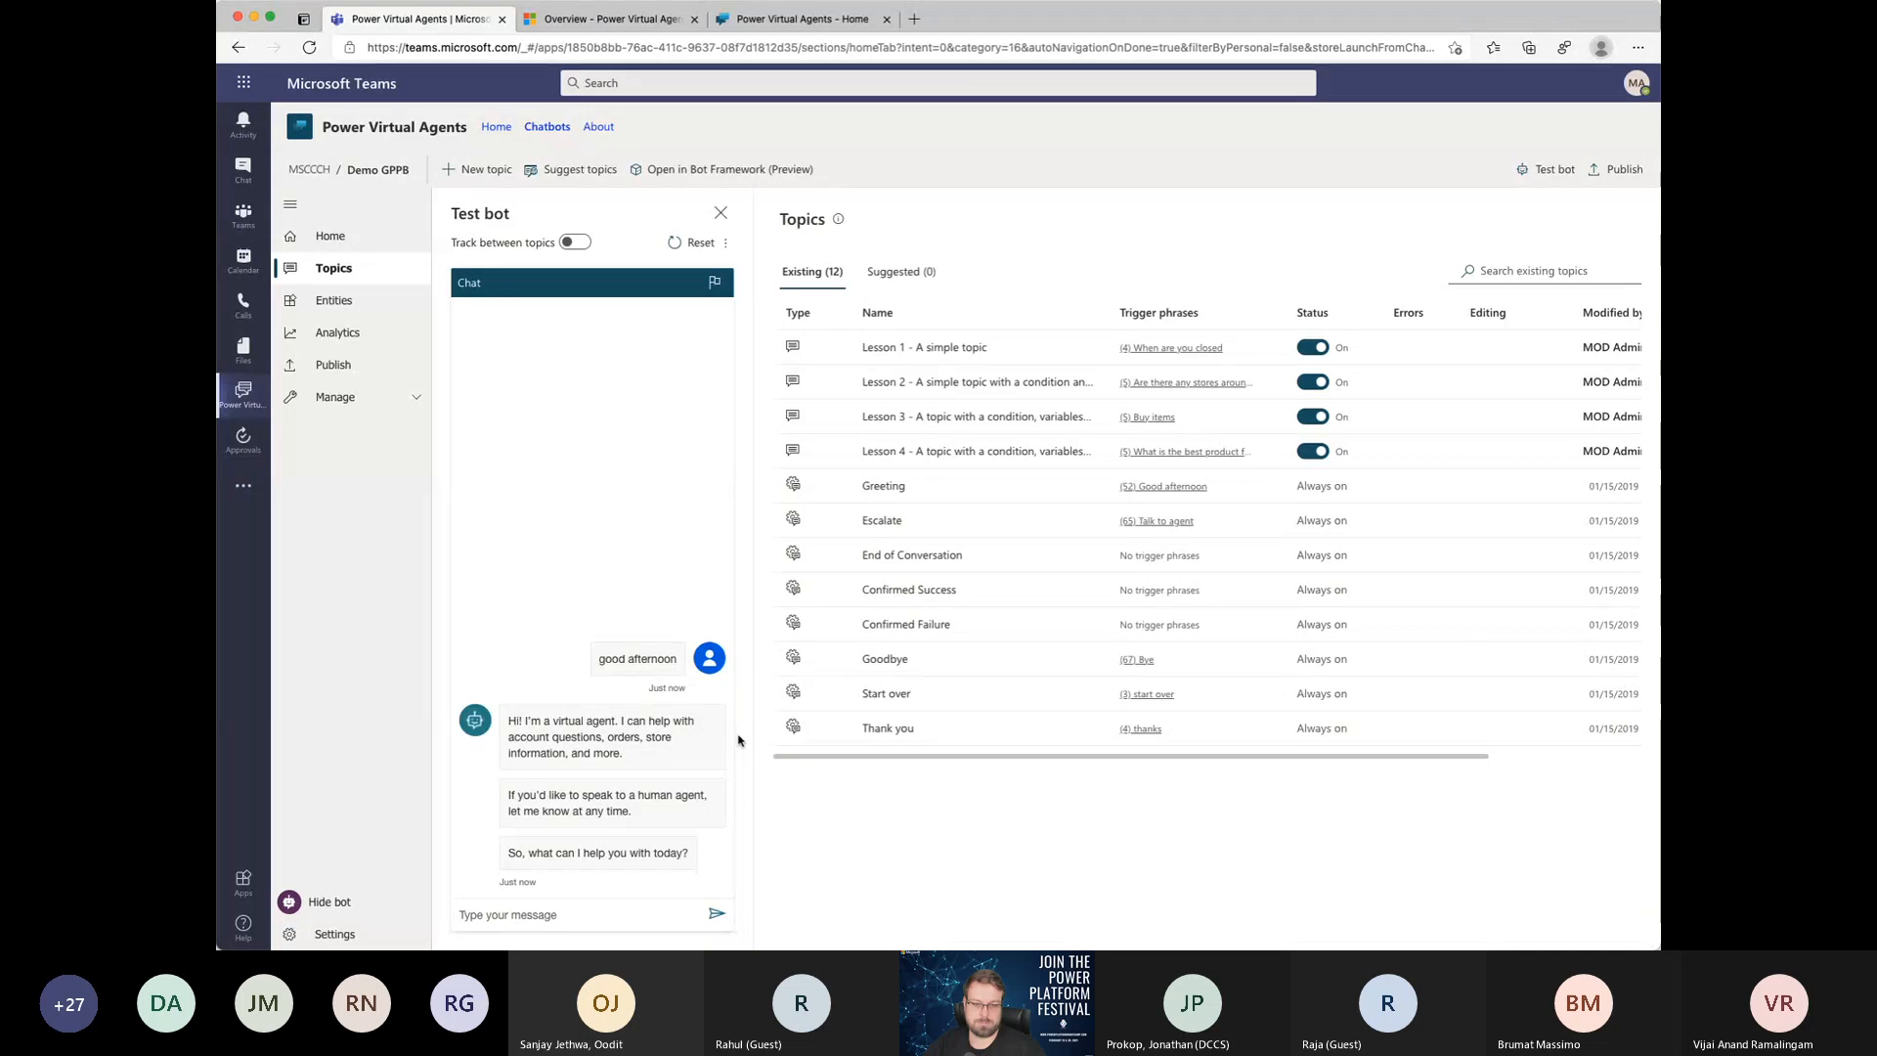
# Step: Compare the bot's reply with the Greeting topic and its trigger phrases, and close the Test bot pane
pyautogui.scroll(5, 681, 743)
pyautogui.scroll(-2, 682, 743)
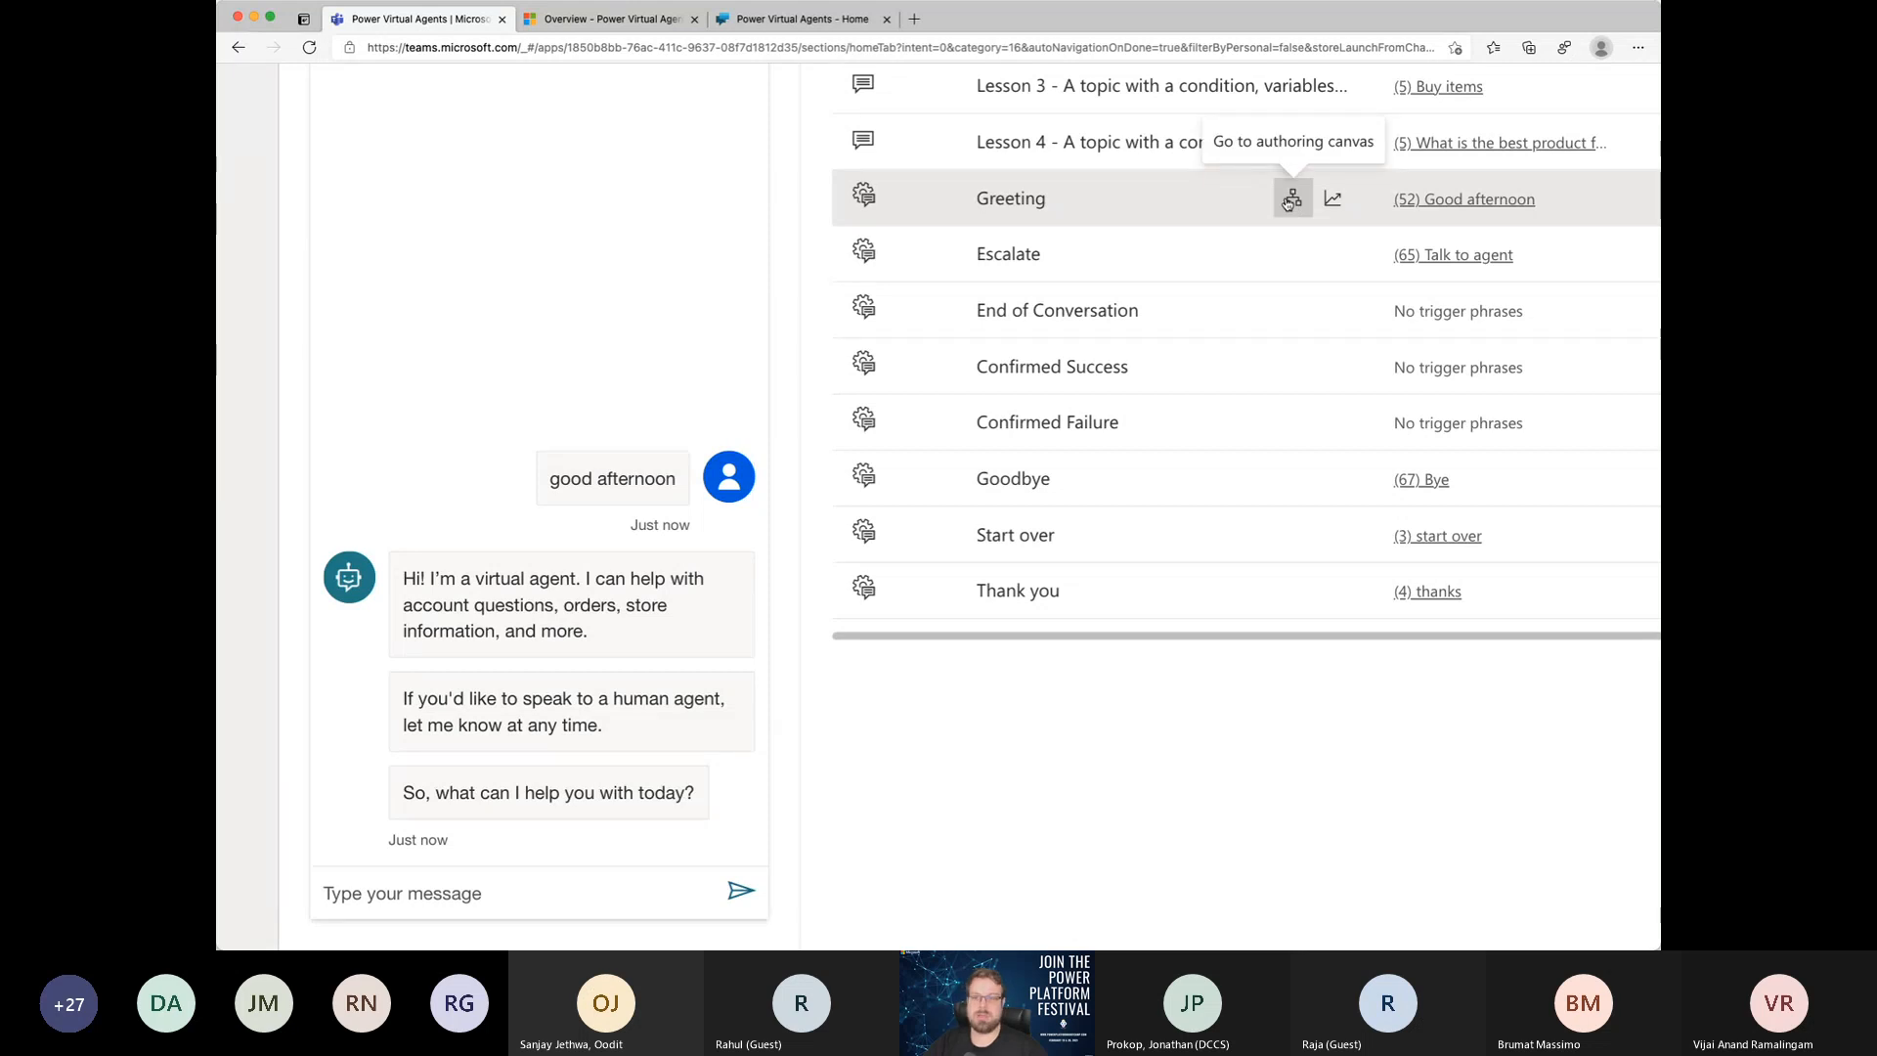
pyautogui.scroll(-5, 1283, 204)
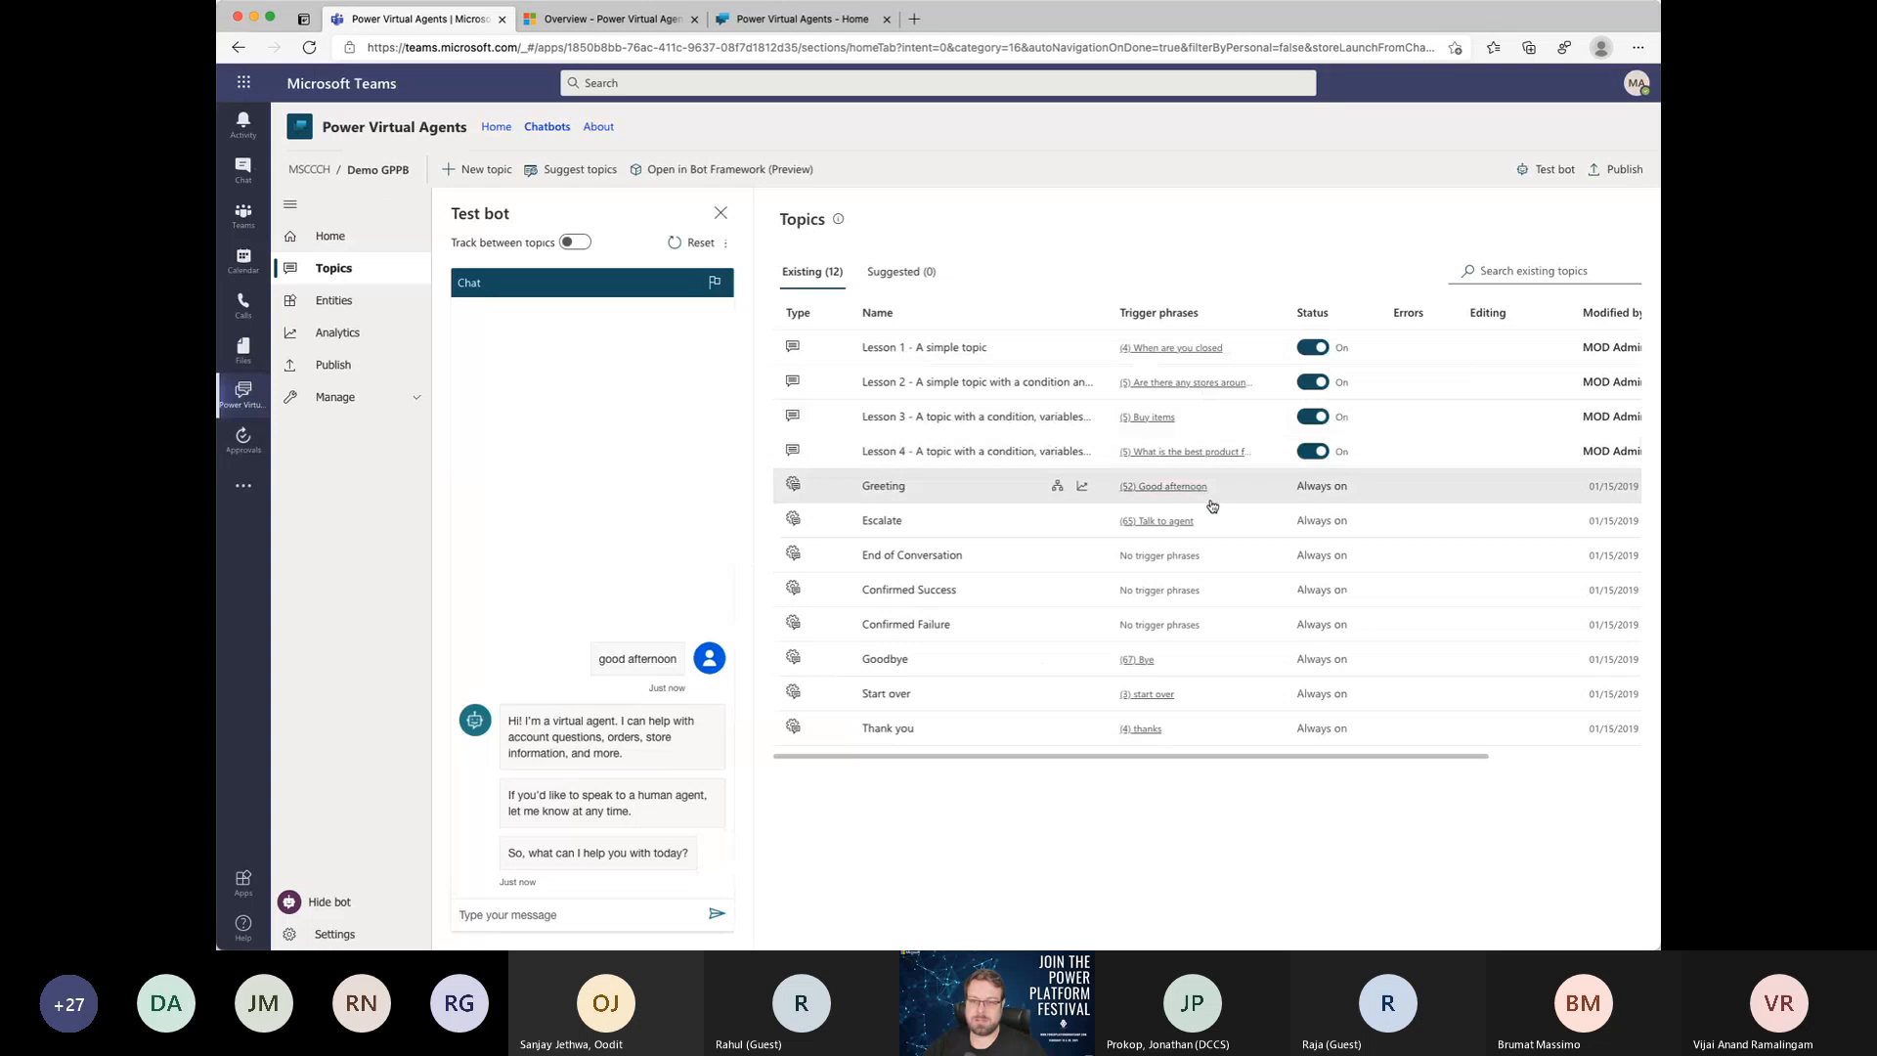
pyautogui.hscroll(2, 1212, 503)
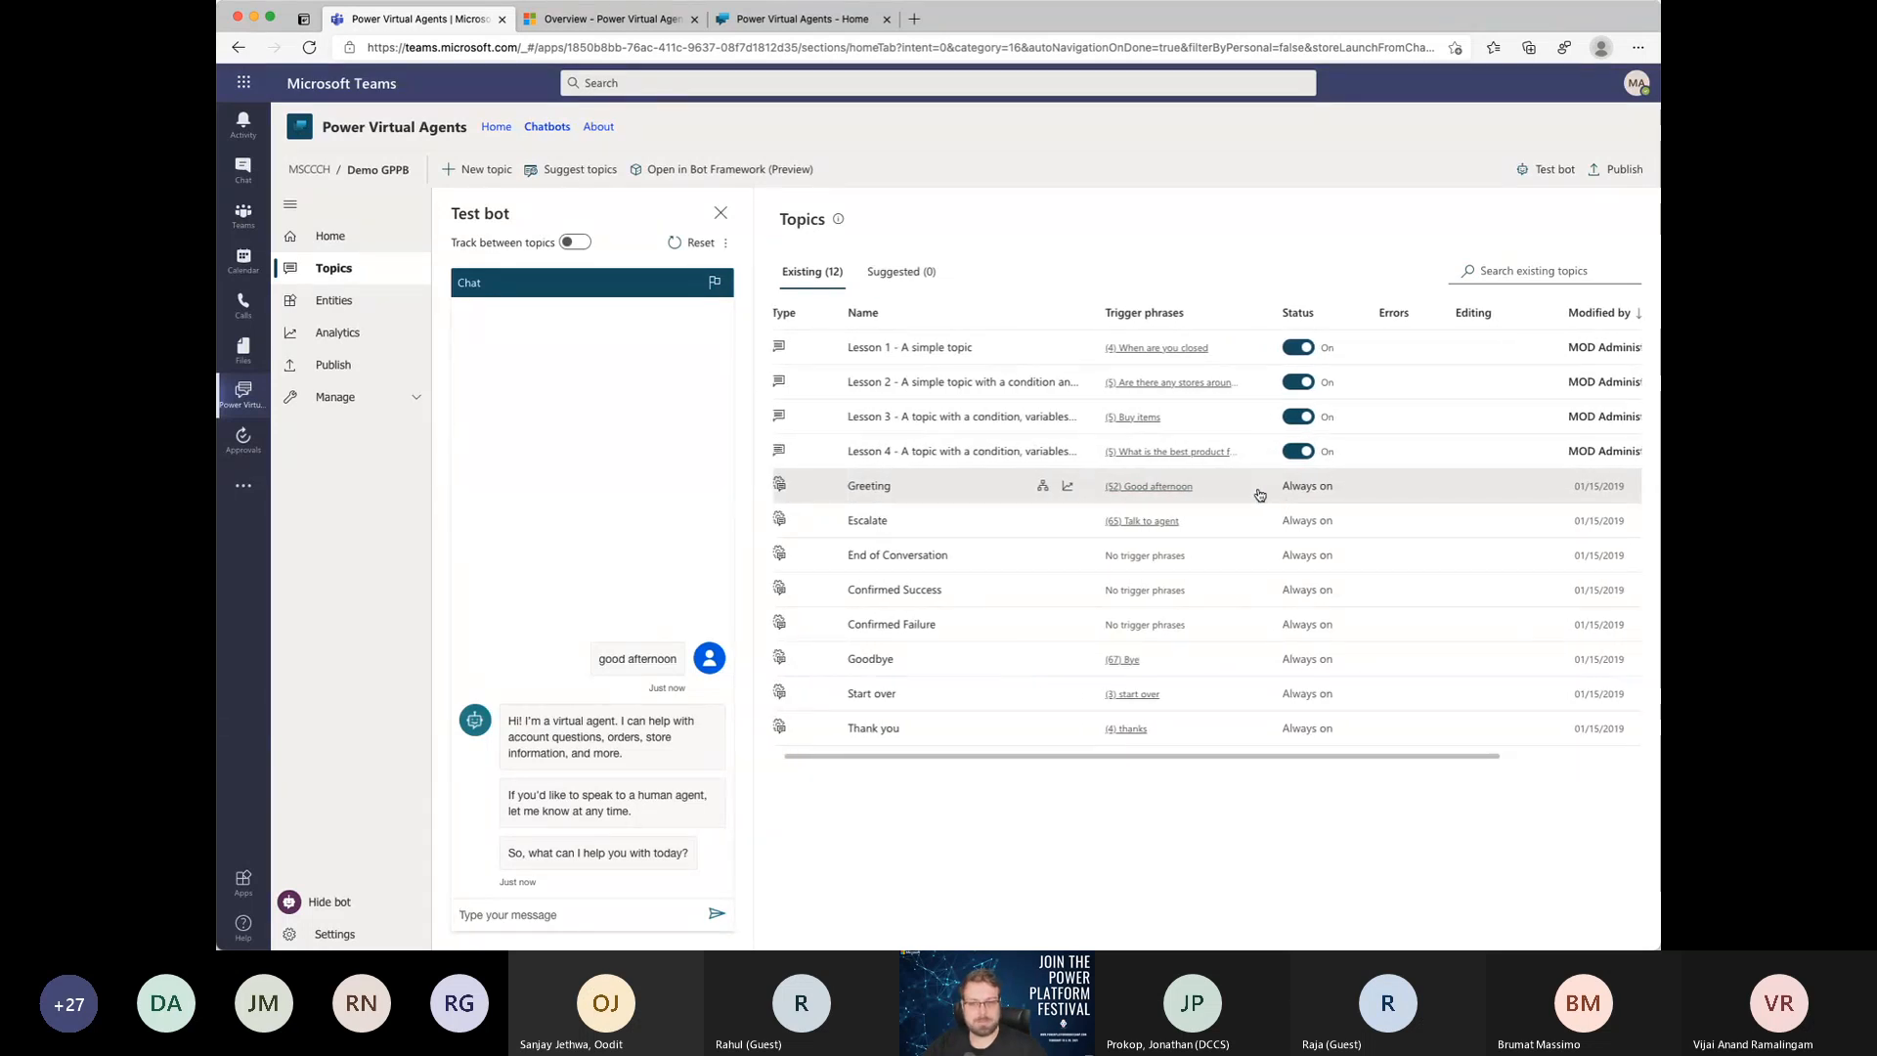
pyautogui.click(720, 212)
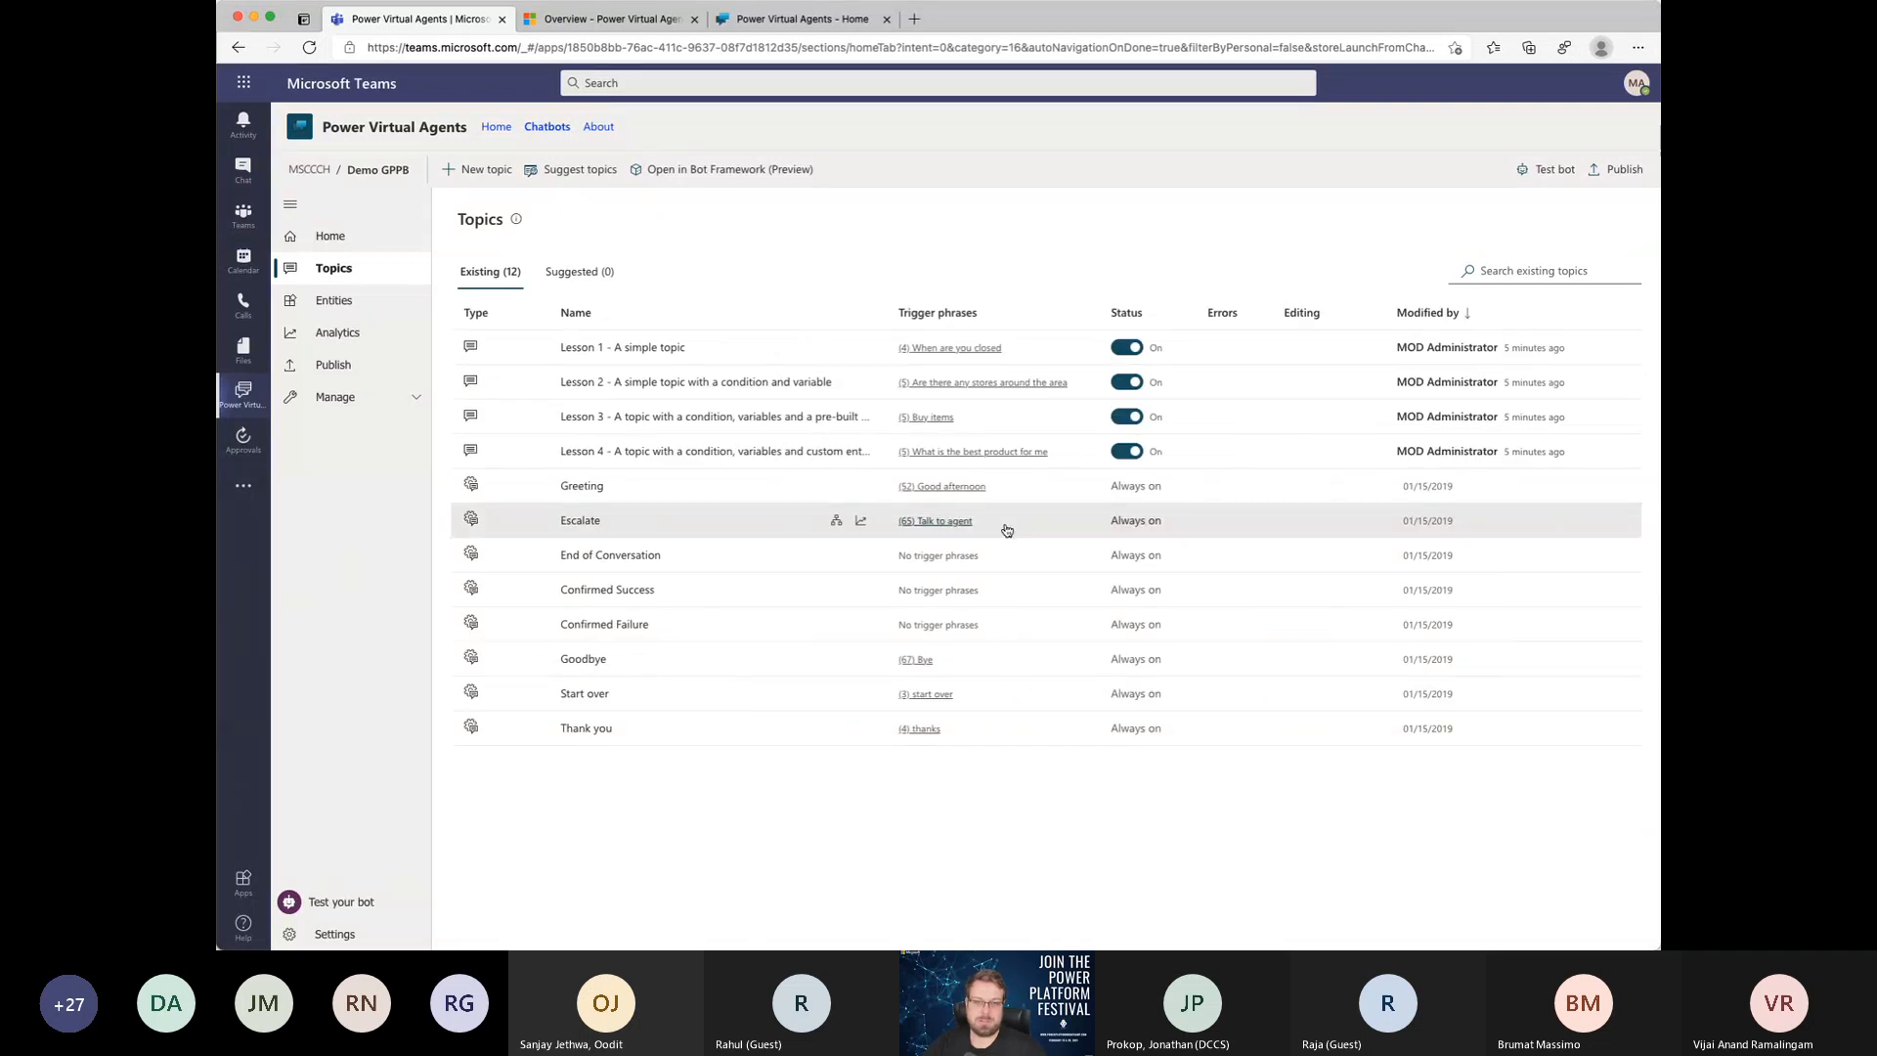
# Step: Review the status of the system topics against the switchable lesson topics in the existing topics list
pyautogui.scroll(5, 1007, 530)
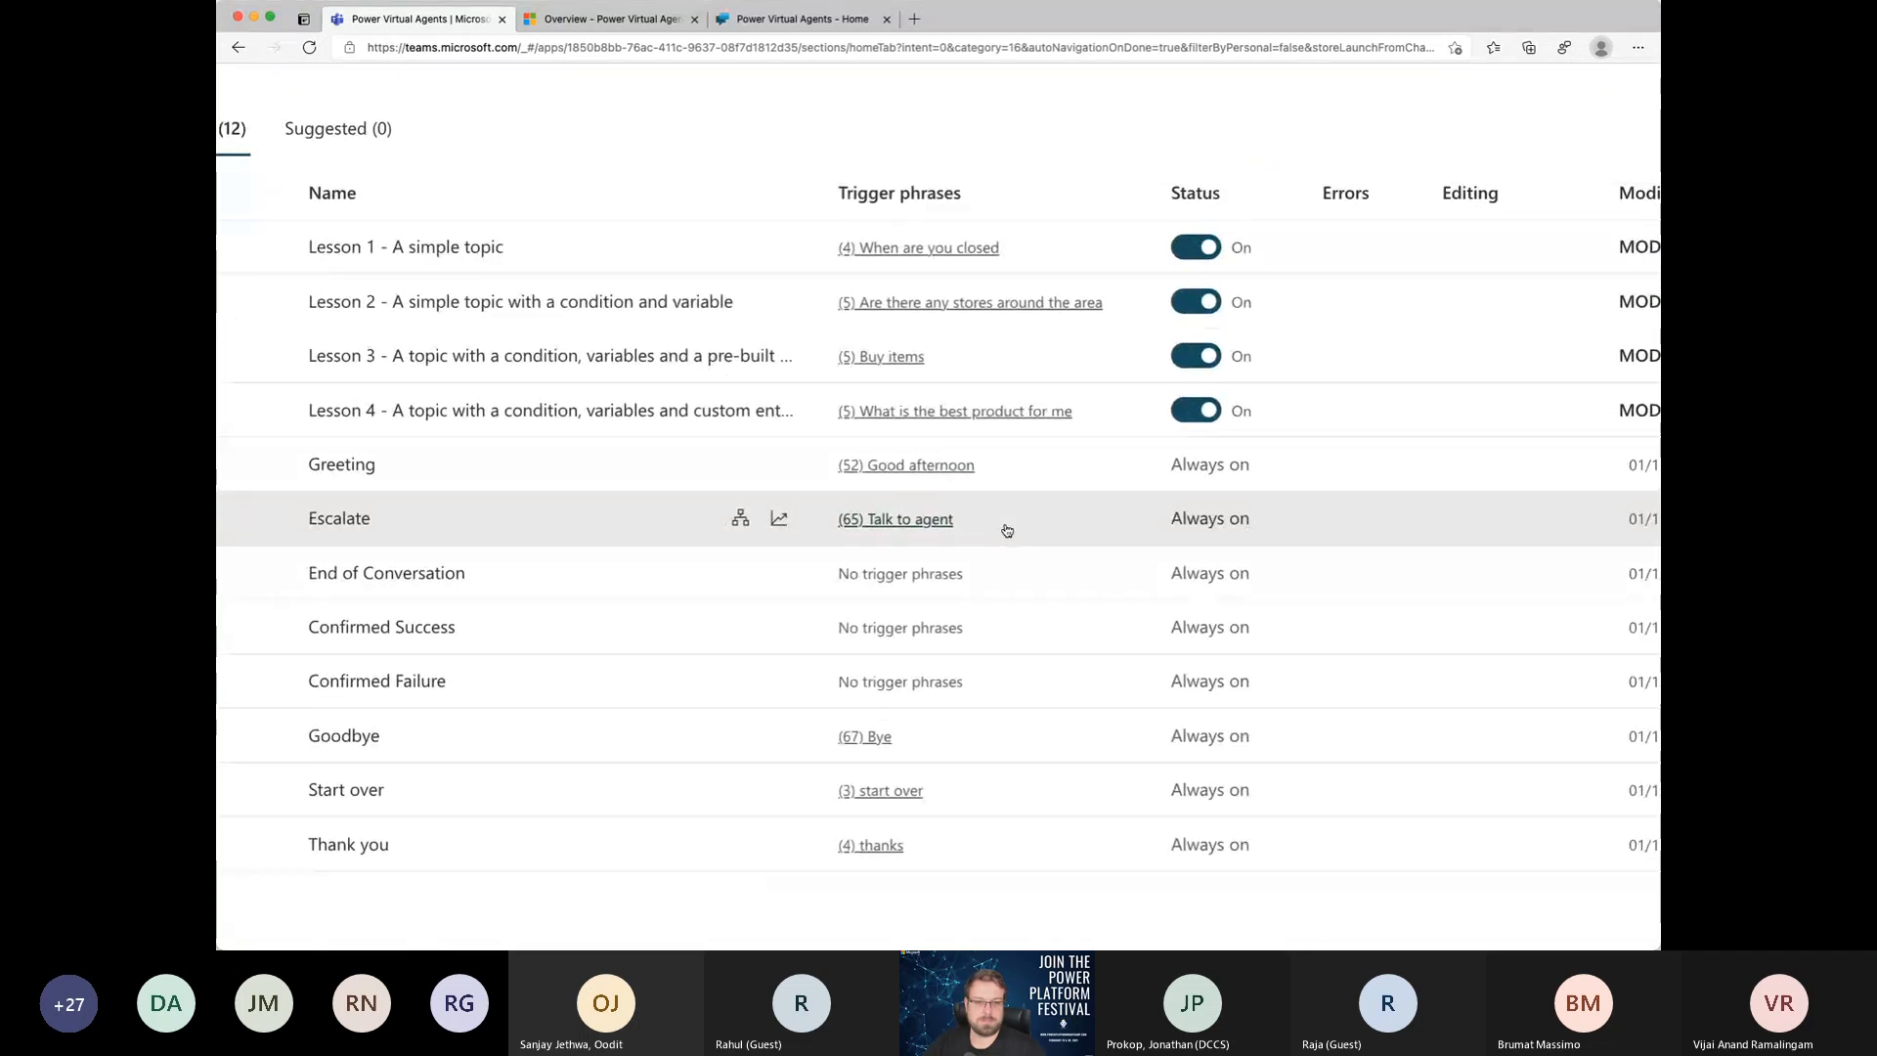
pyautogui.scroll(-2, 1007, 530)
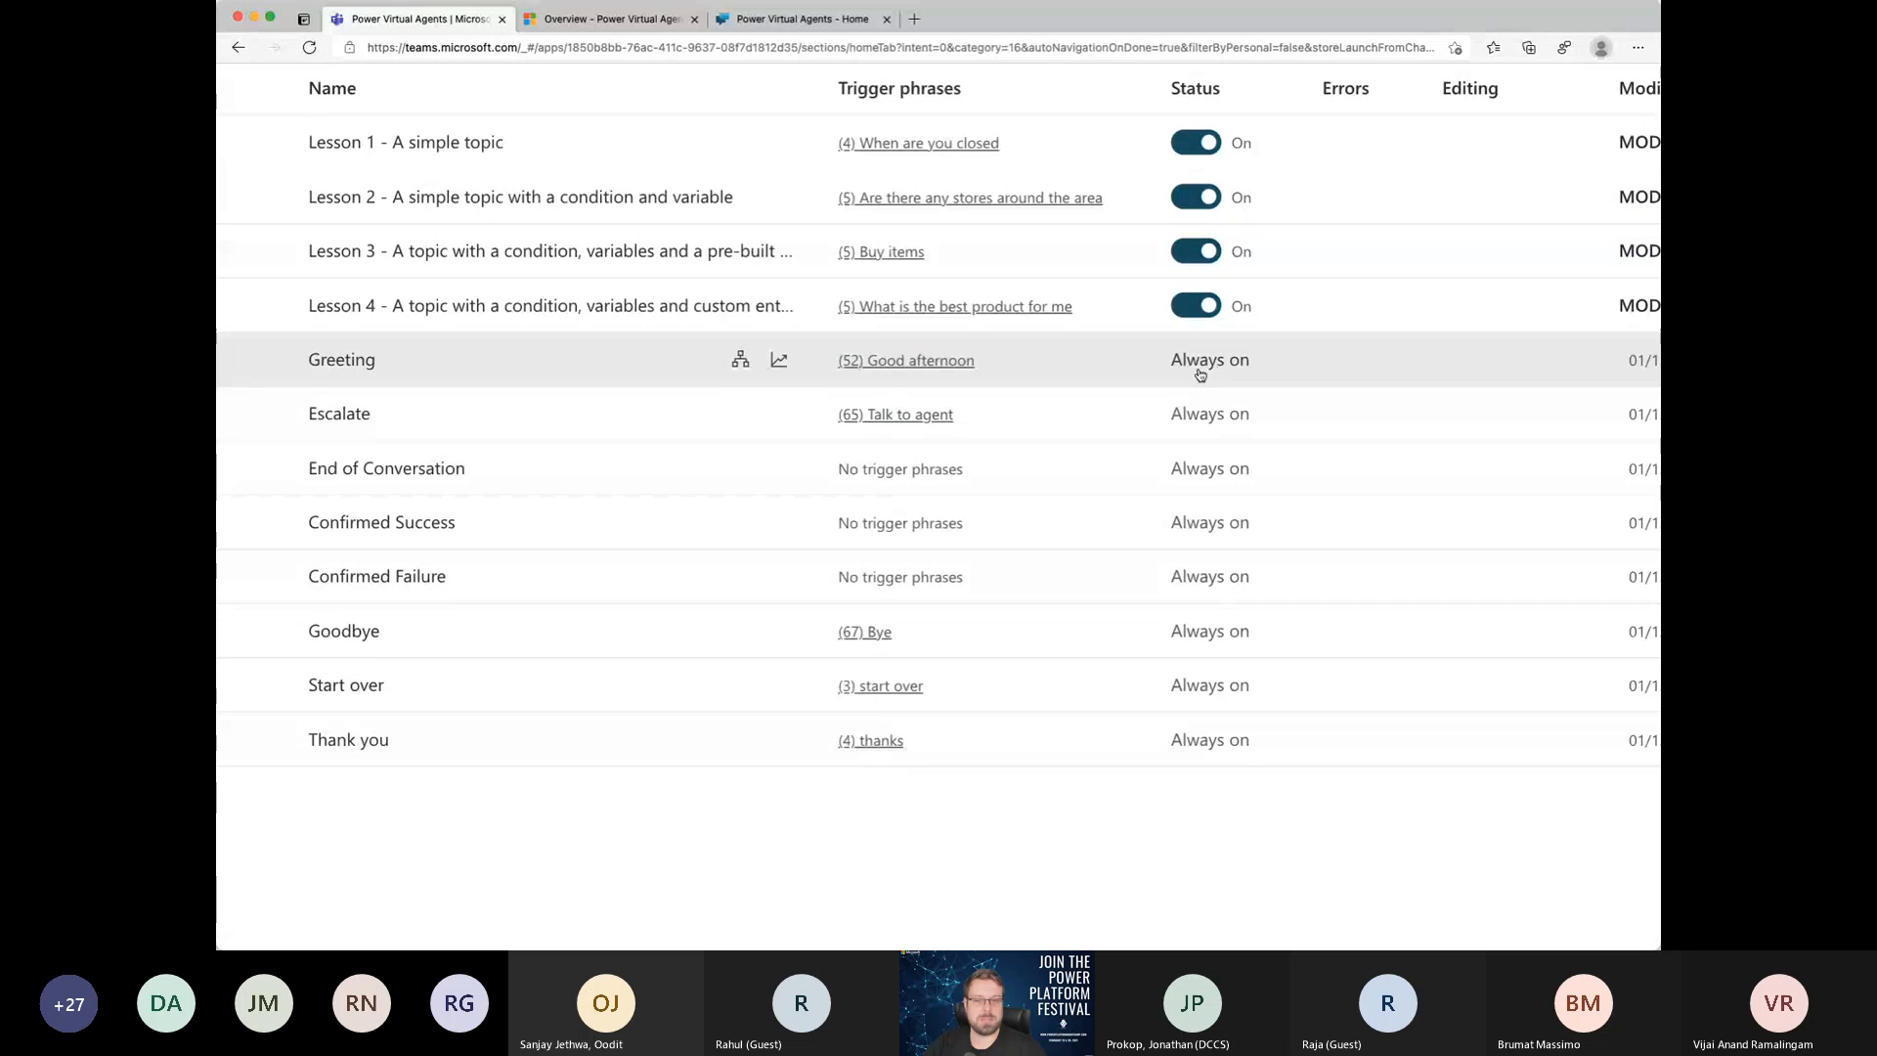
pyautogui.hscroll(-2, 1197, 376)
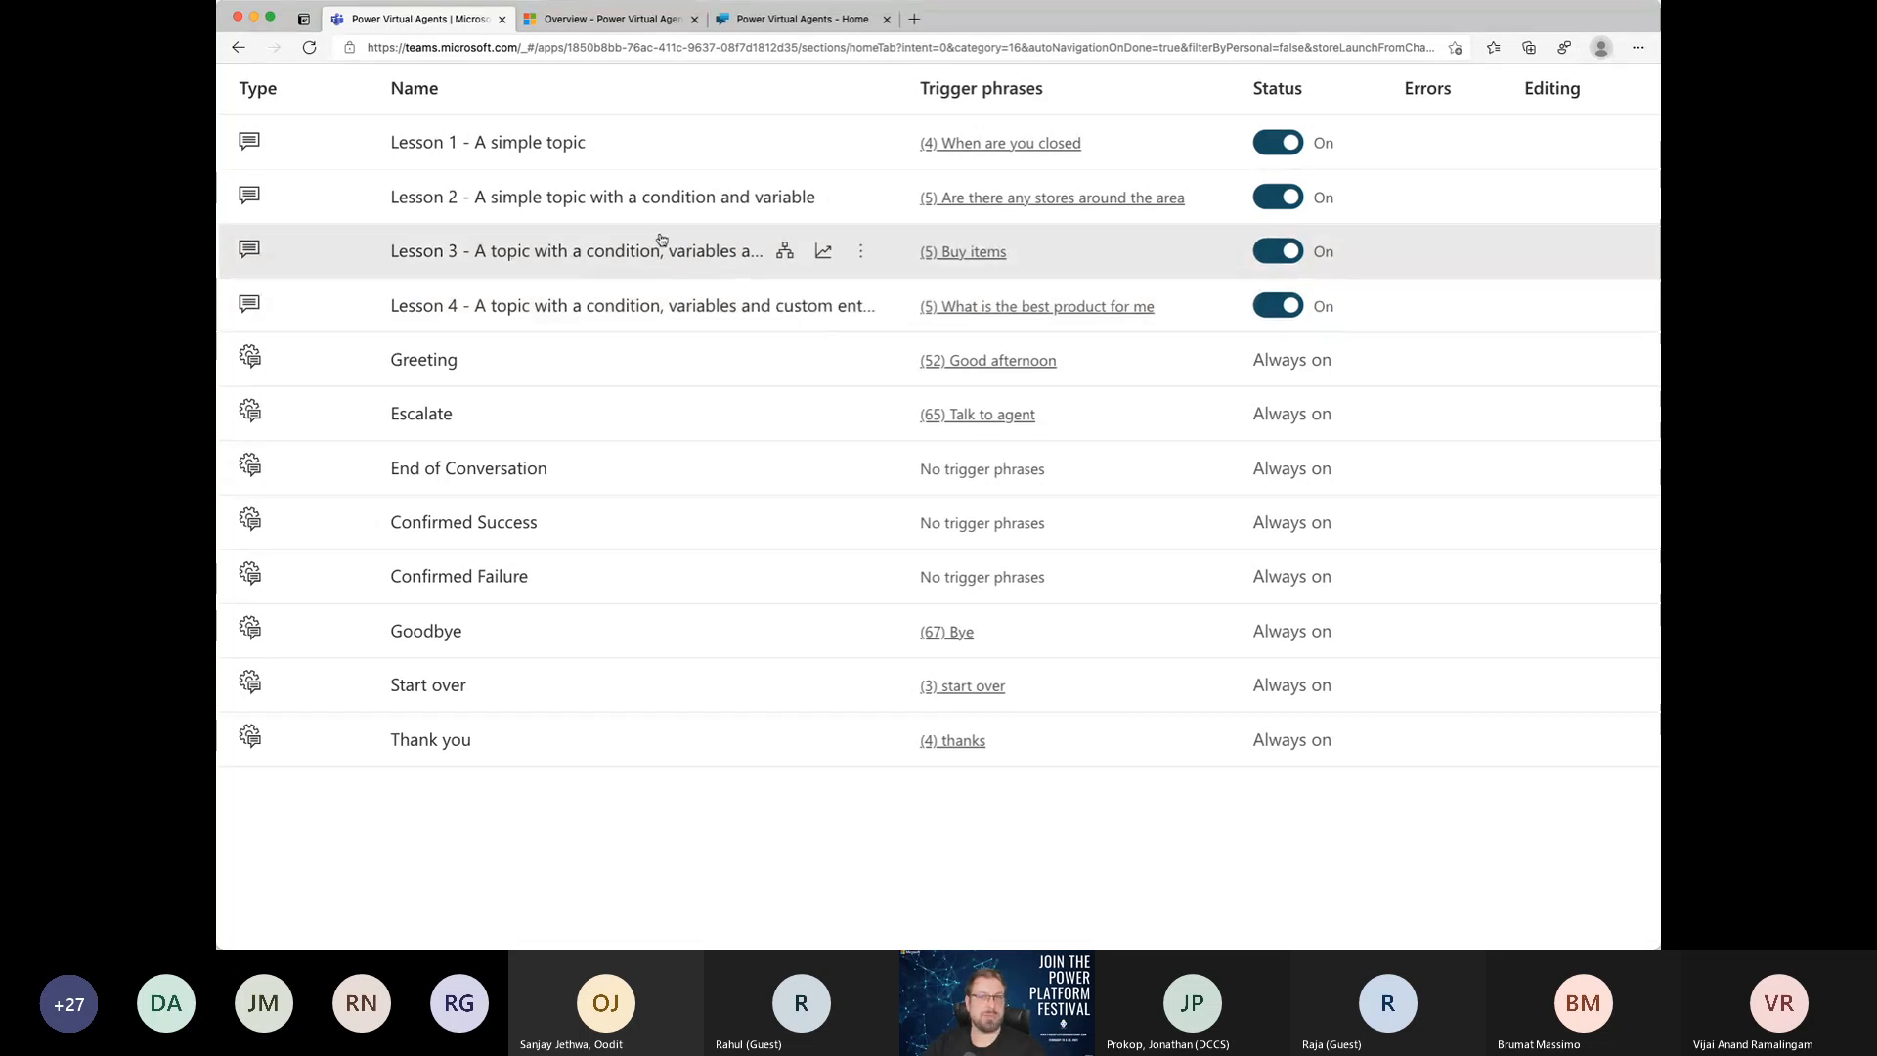
pyautogui.hscroll(-1, 725, 183)
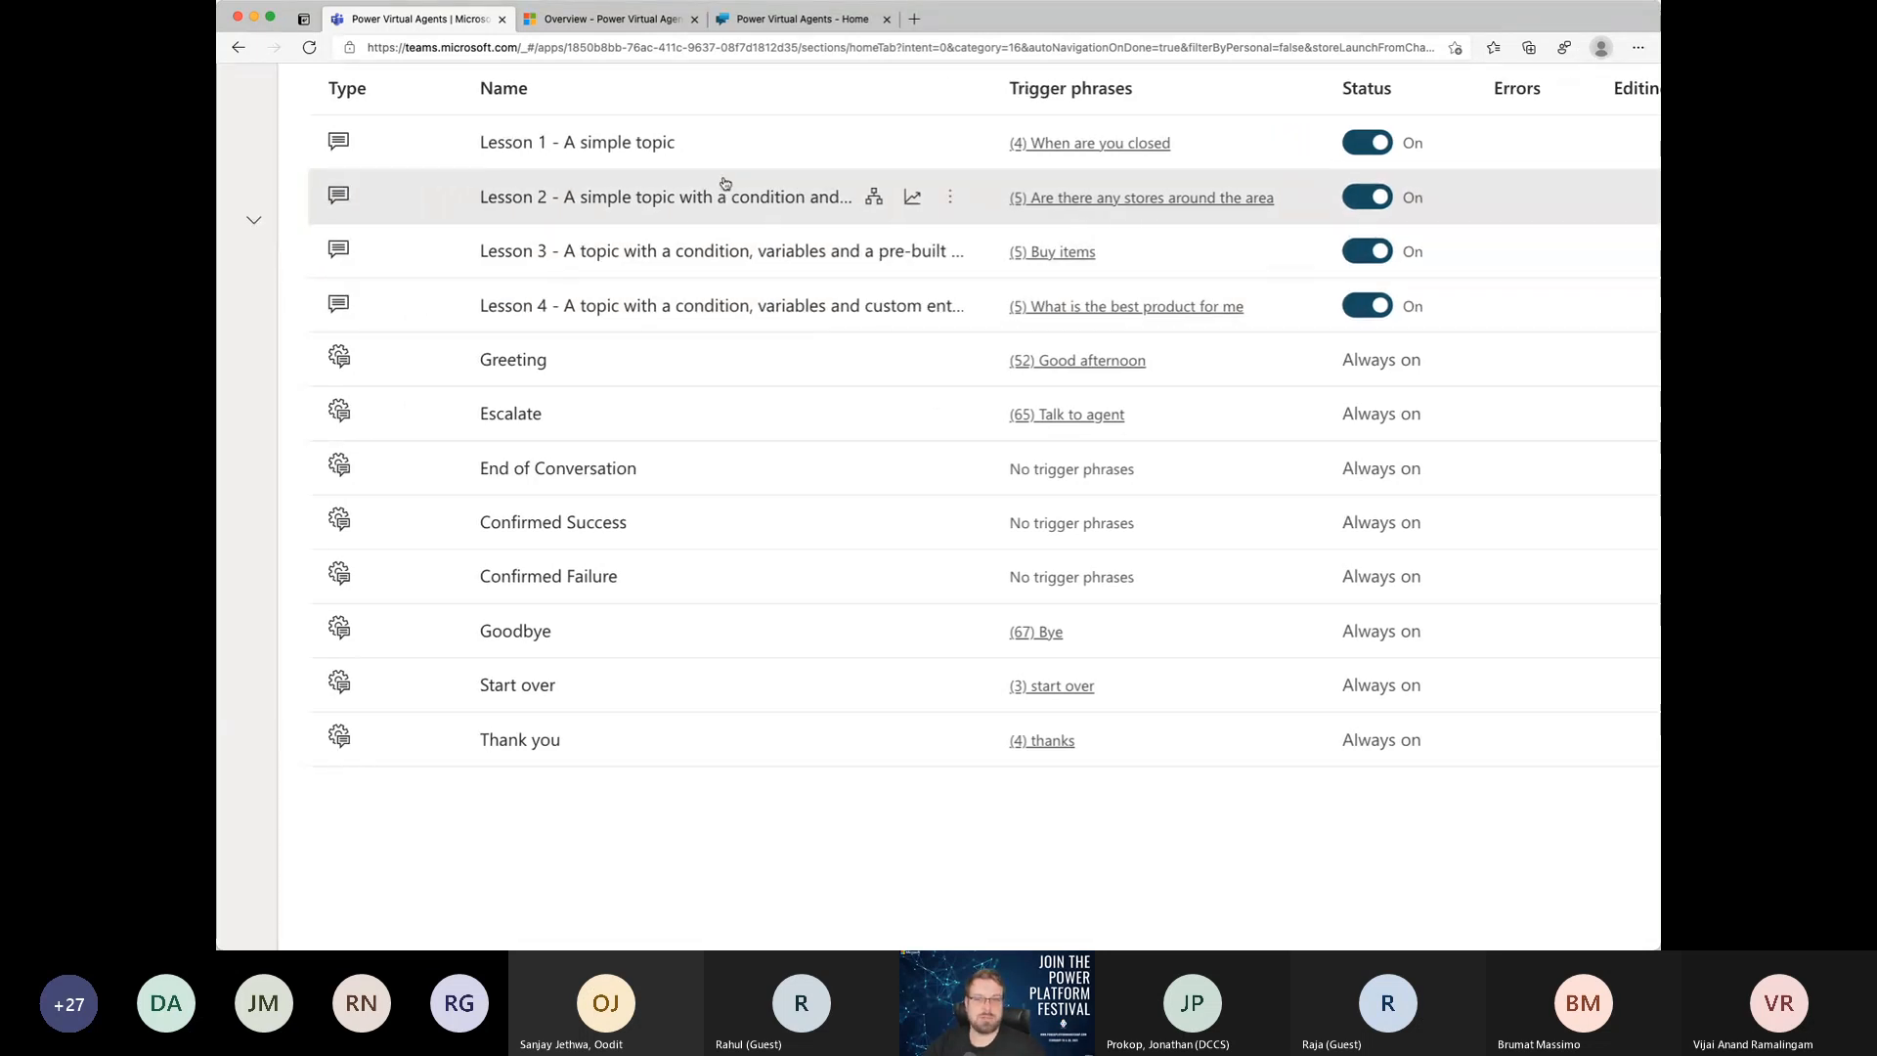
pyautogui.scroll(1, 725, 184)
pyautogui.scroll(2, 725, 183)
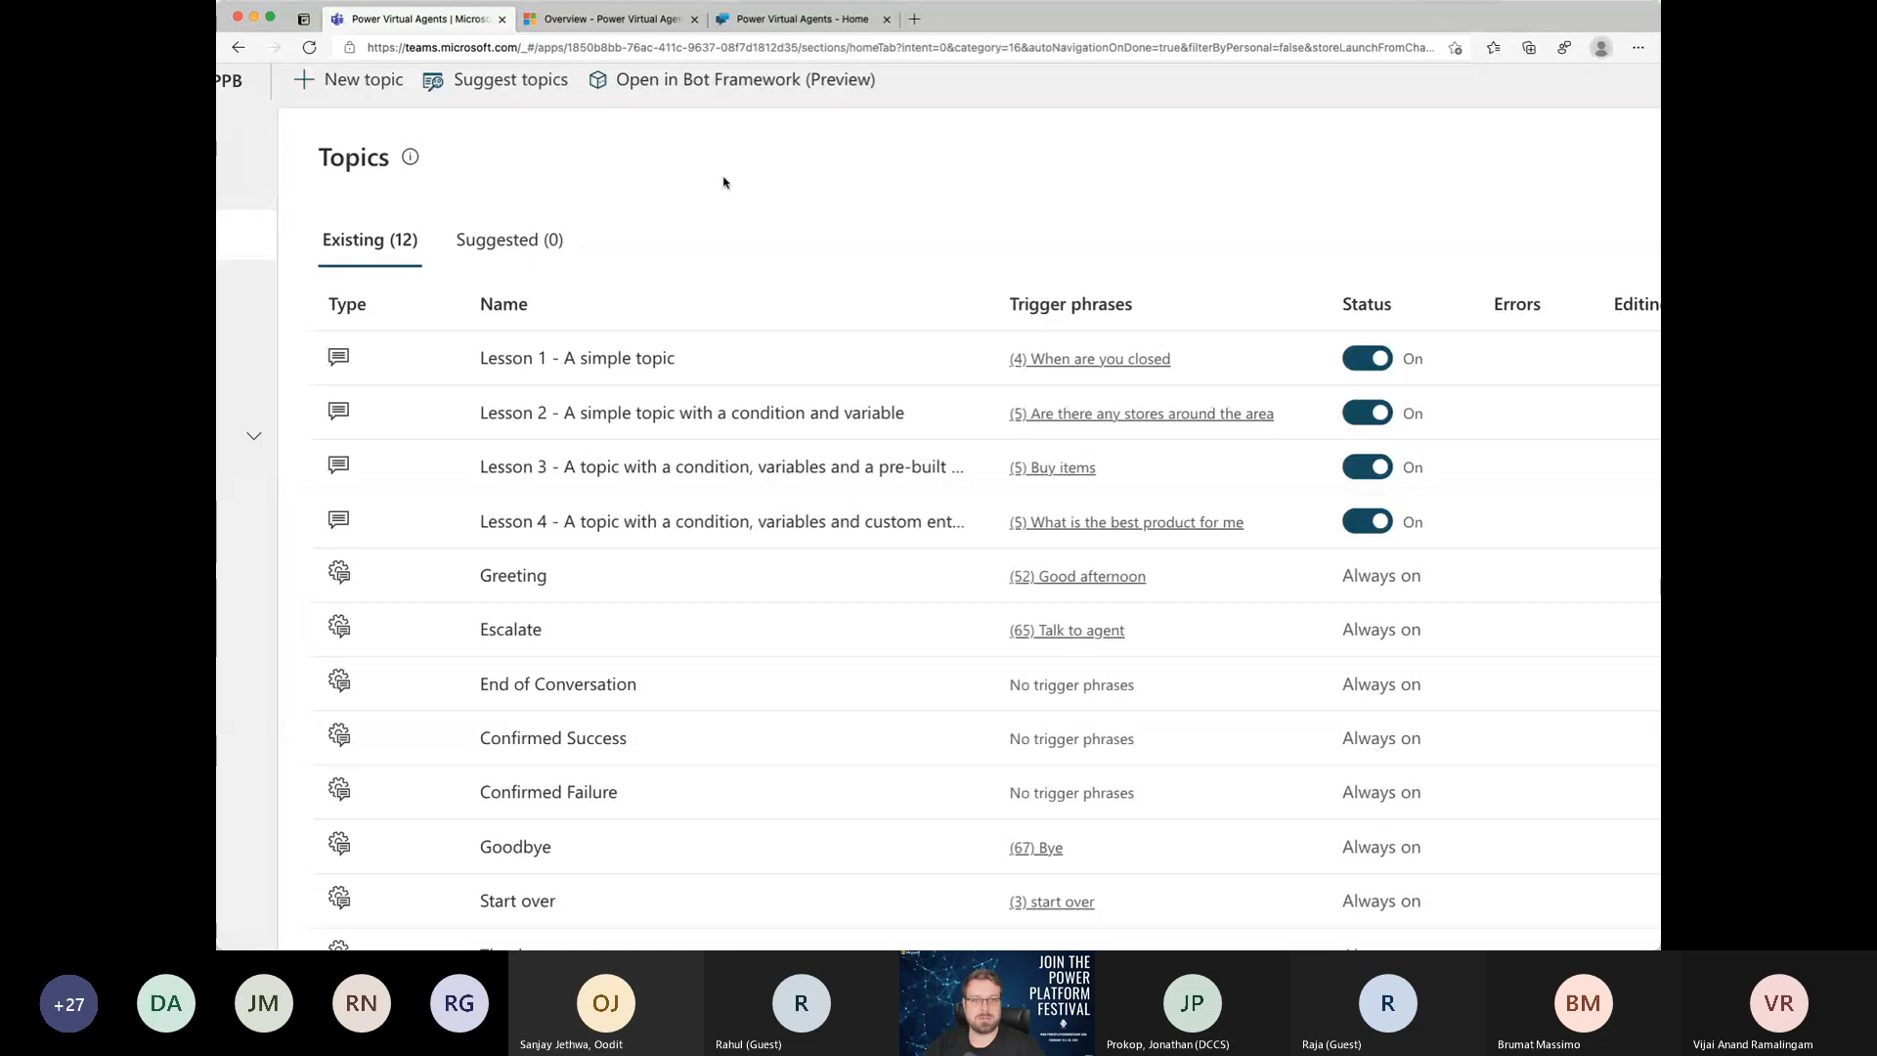
pyautogui.scroll(-1, 724, 181)
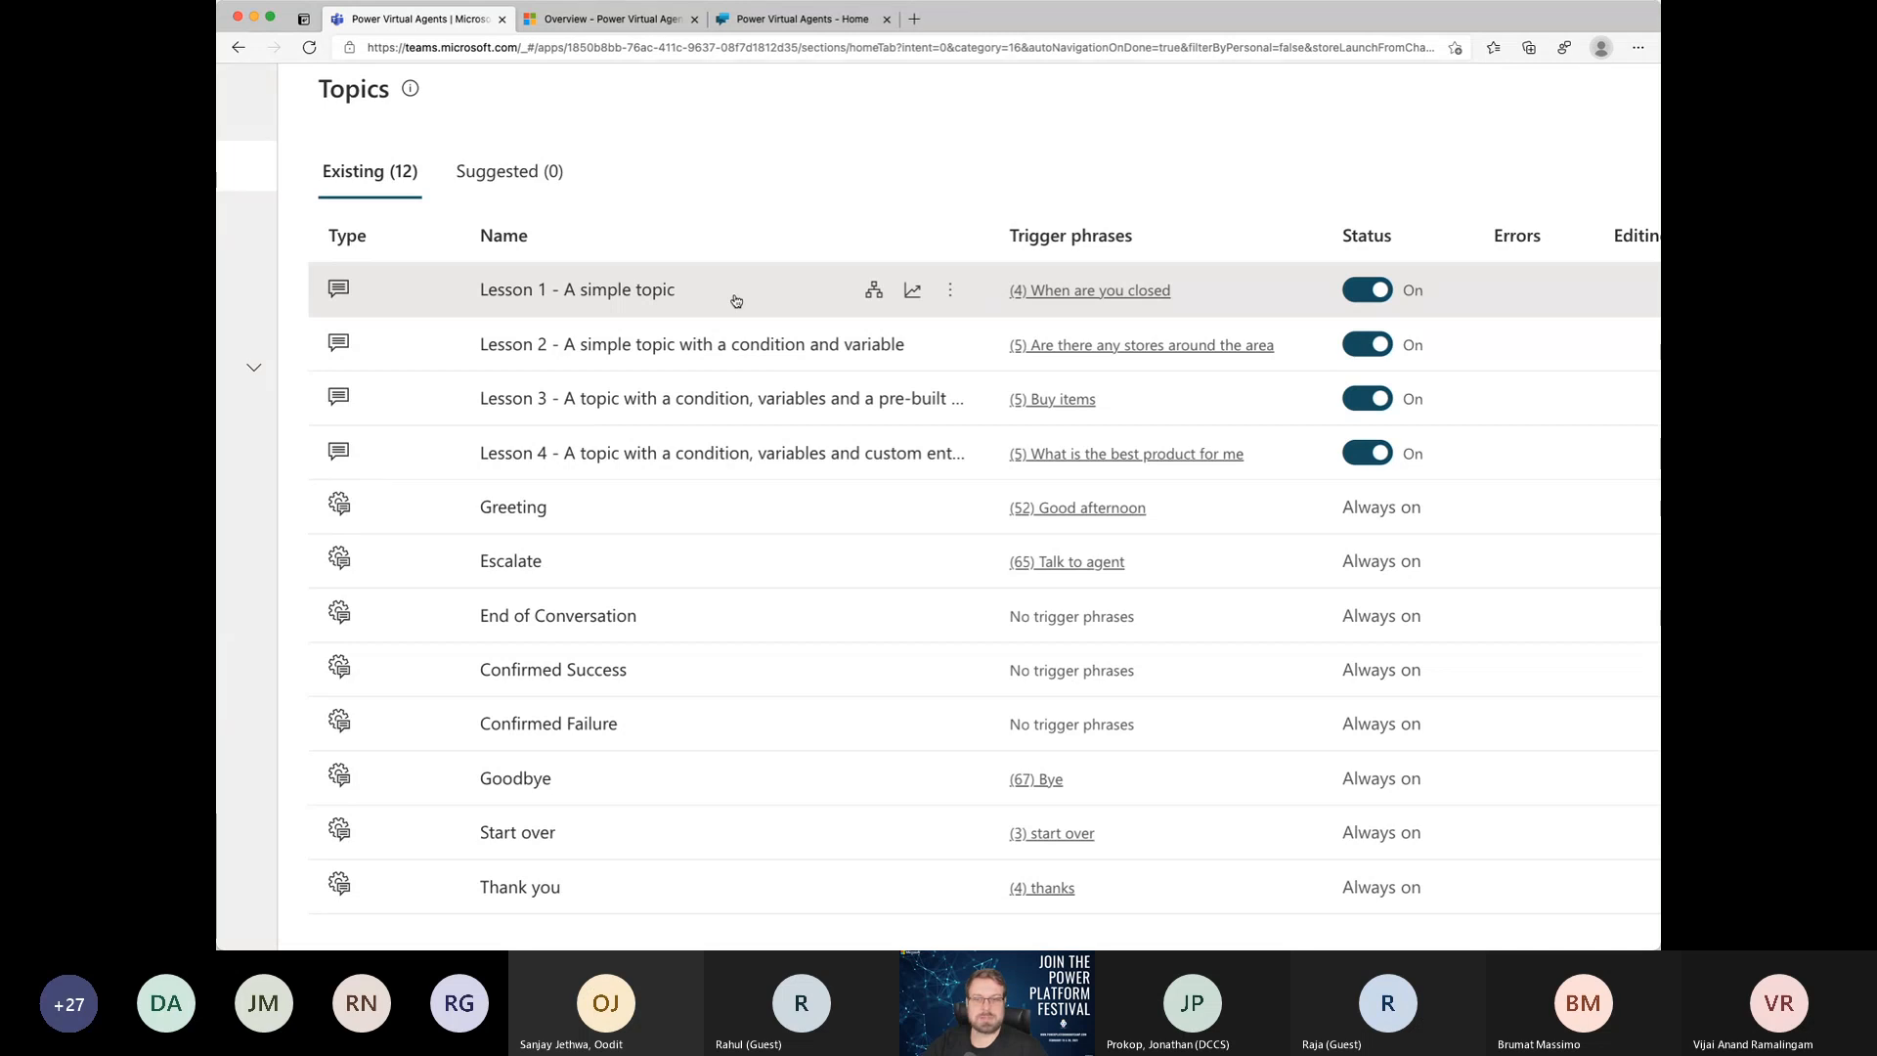
# Step: Create a new topic named "Teams creation", leaving its friendly name and description empty
pyautogui.press('super+minus')
pyautogui.press('super+minus')
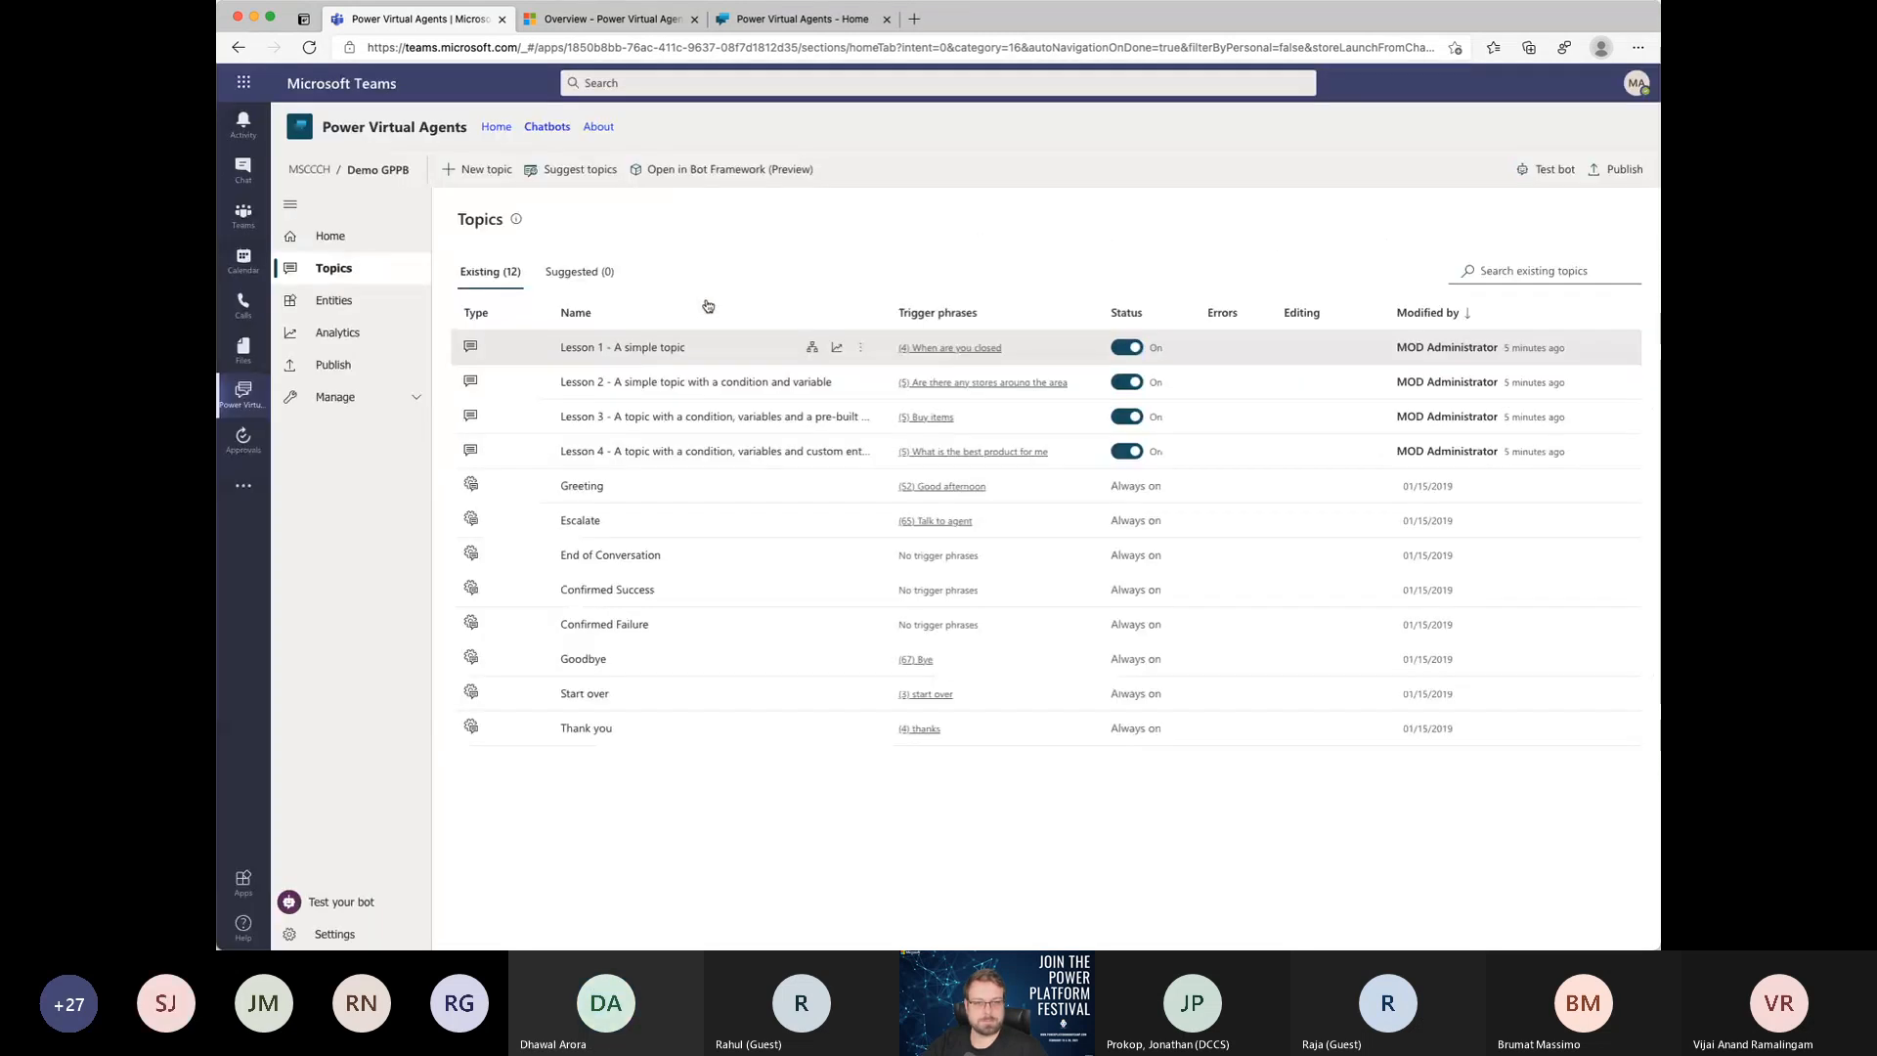
pyautogui.click(487, 171)
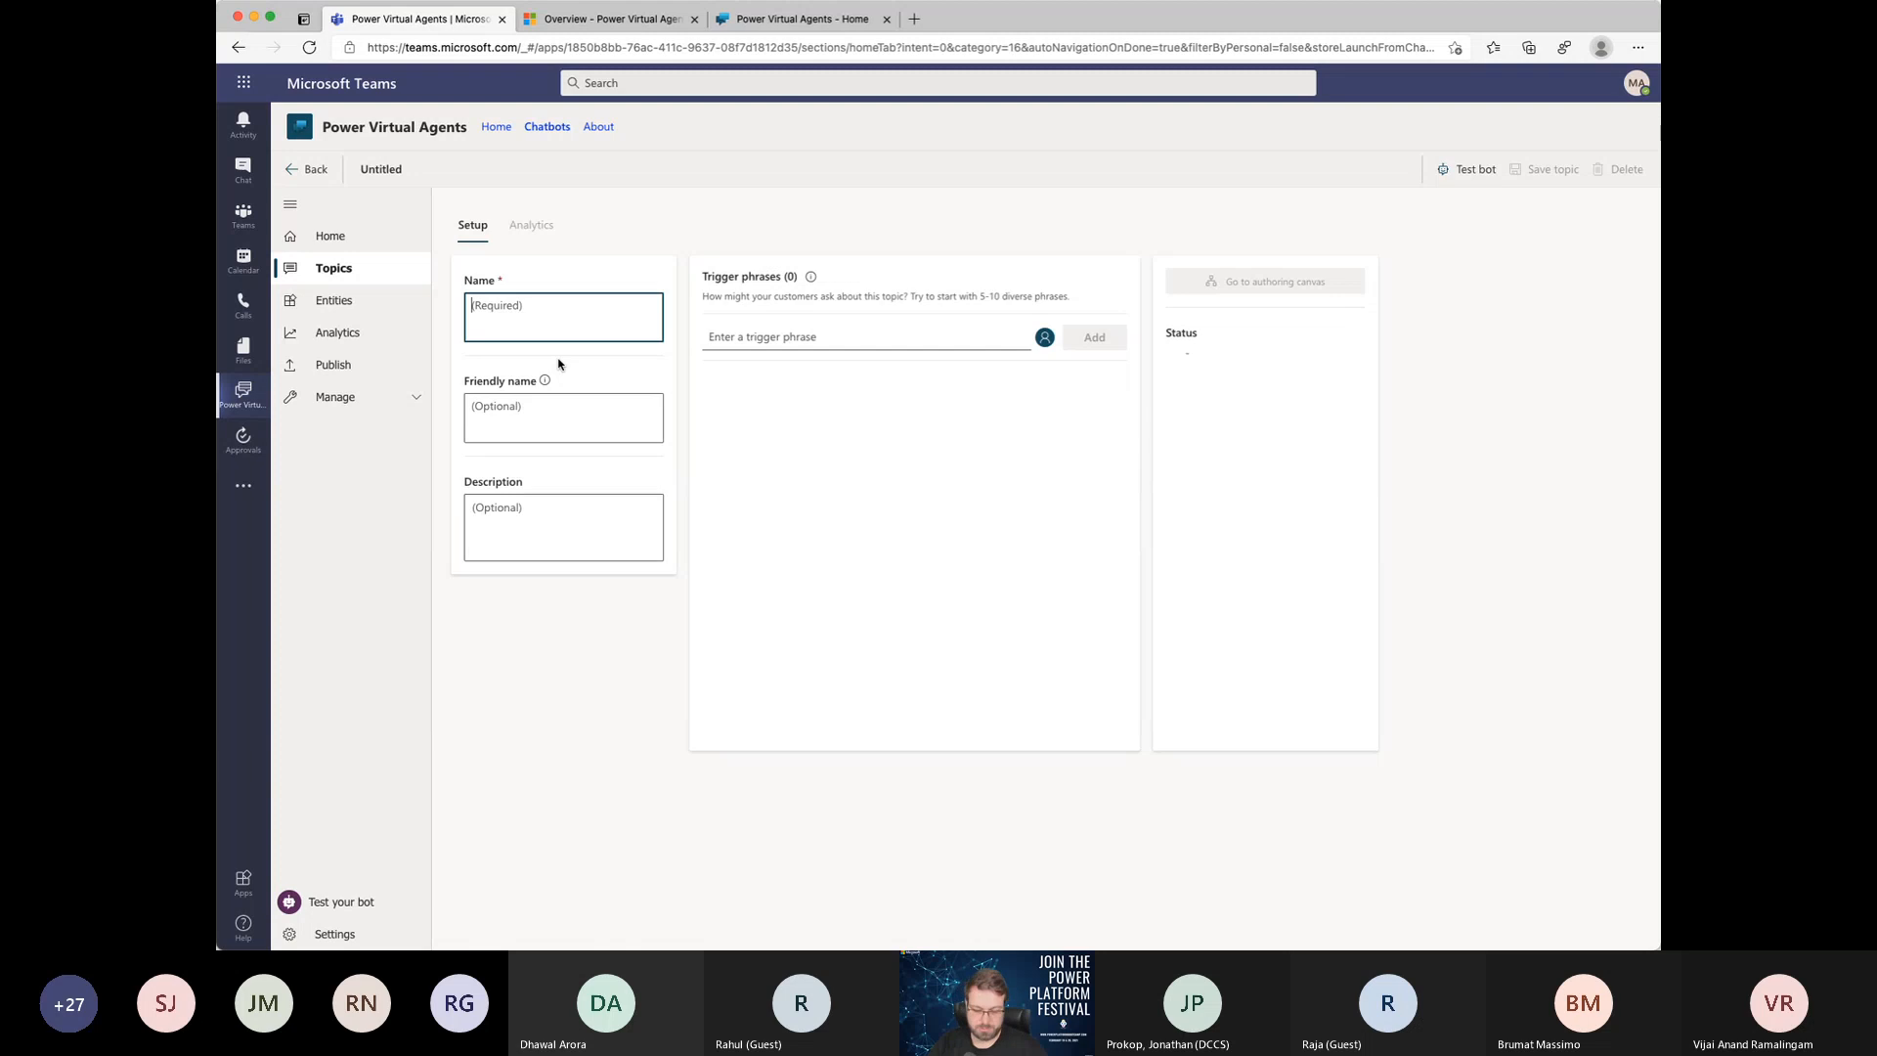
pyautogui.write('Teams Create')
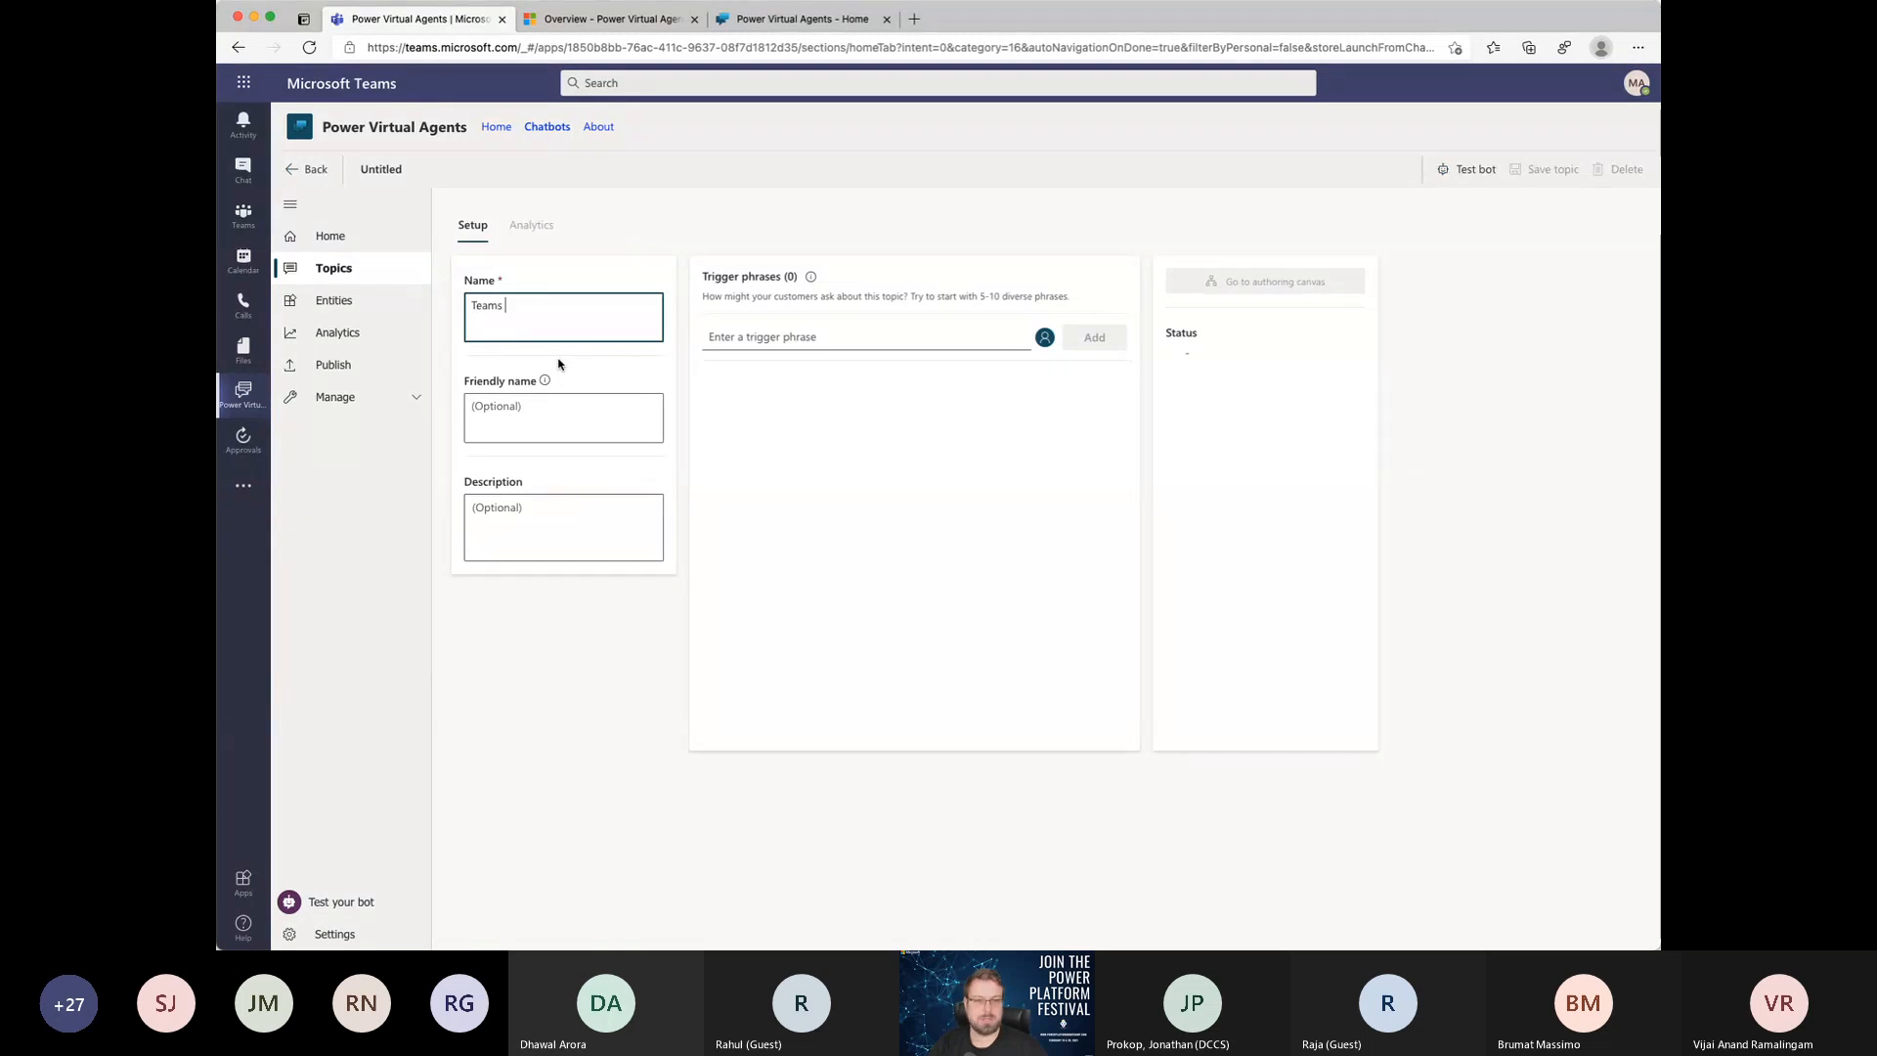
pyautogui.press('BackSpace')
pyautogui.press('BackSpace')
pyautogui.press('BackSpace')
pyautogui.write('ation')
pyautogui.press('Tab')
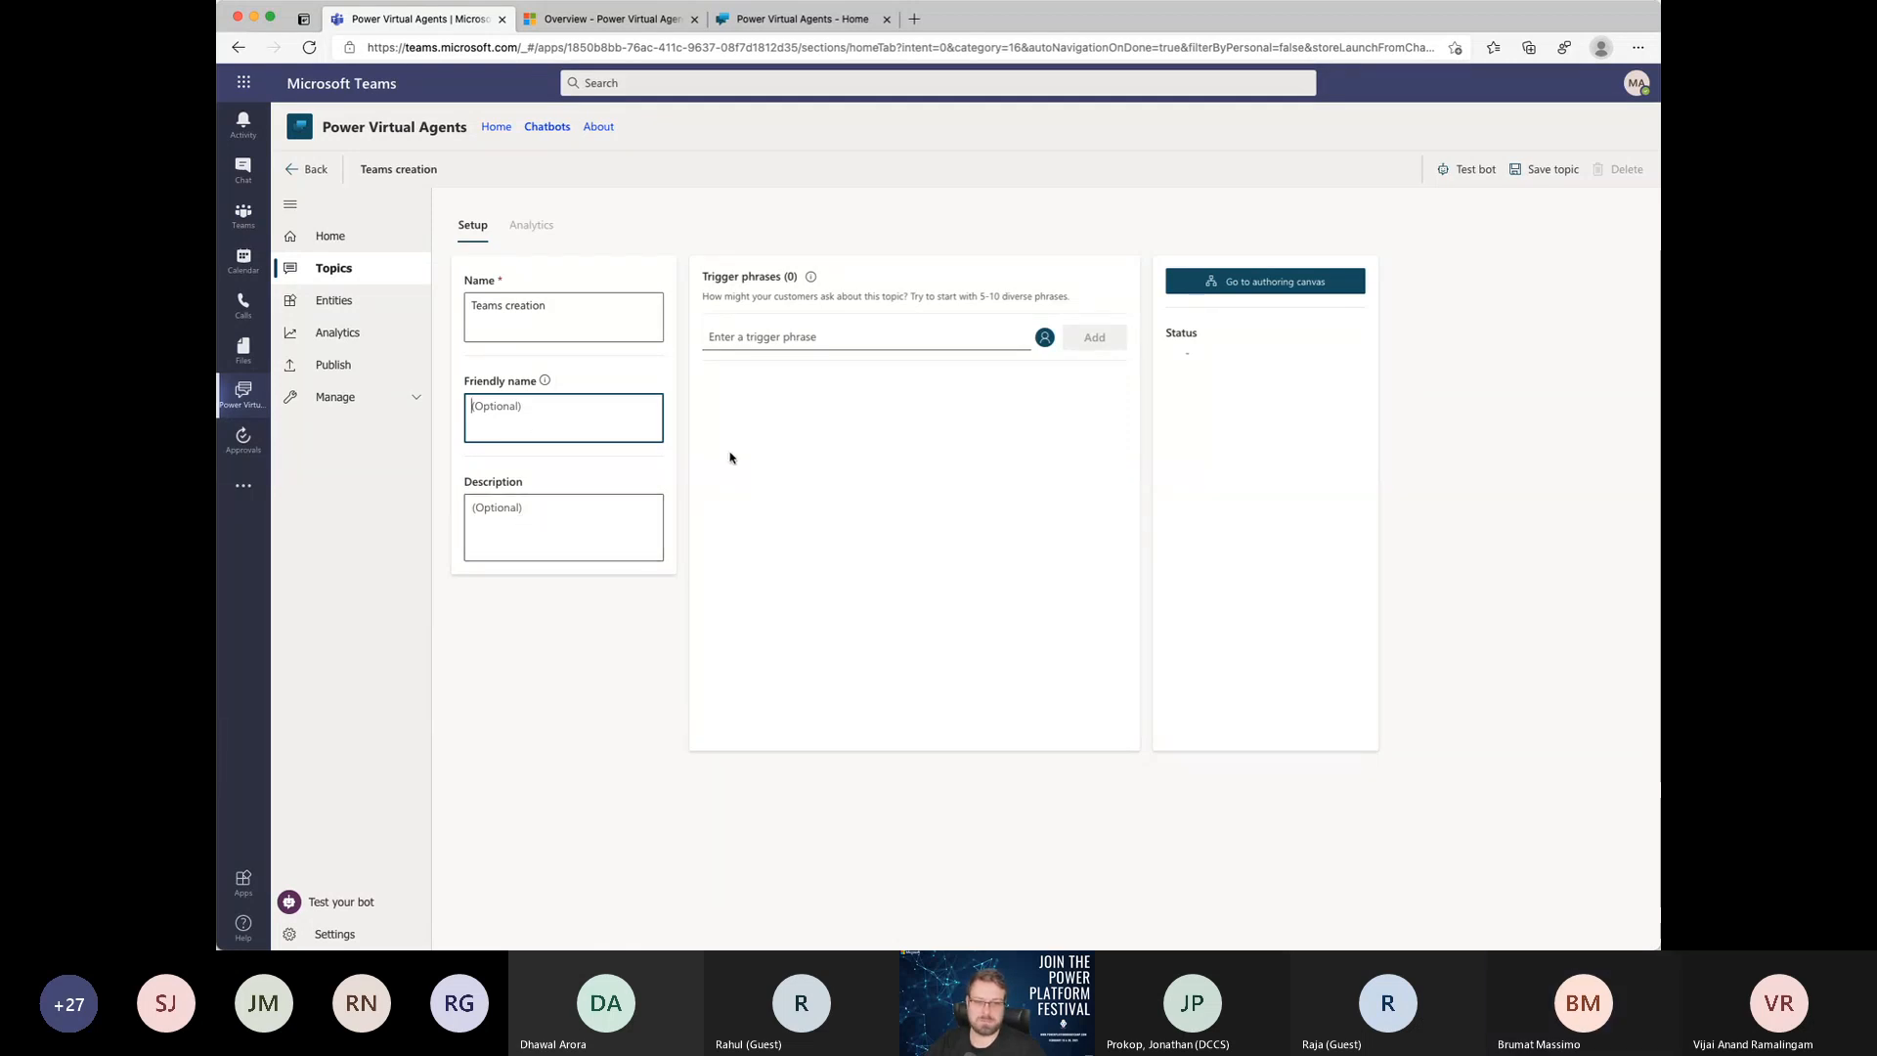
# Step: Add the trigger phrases "create a team" and "create a Team" to the topic and save it
pyautogui.click(849, 340)
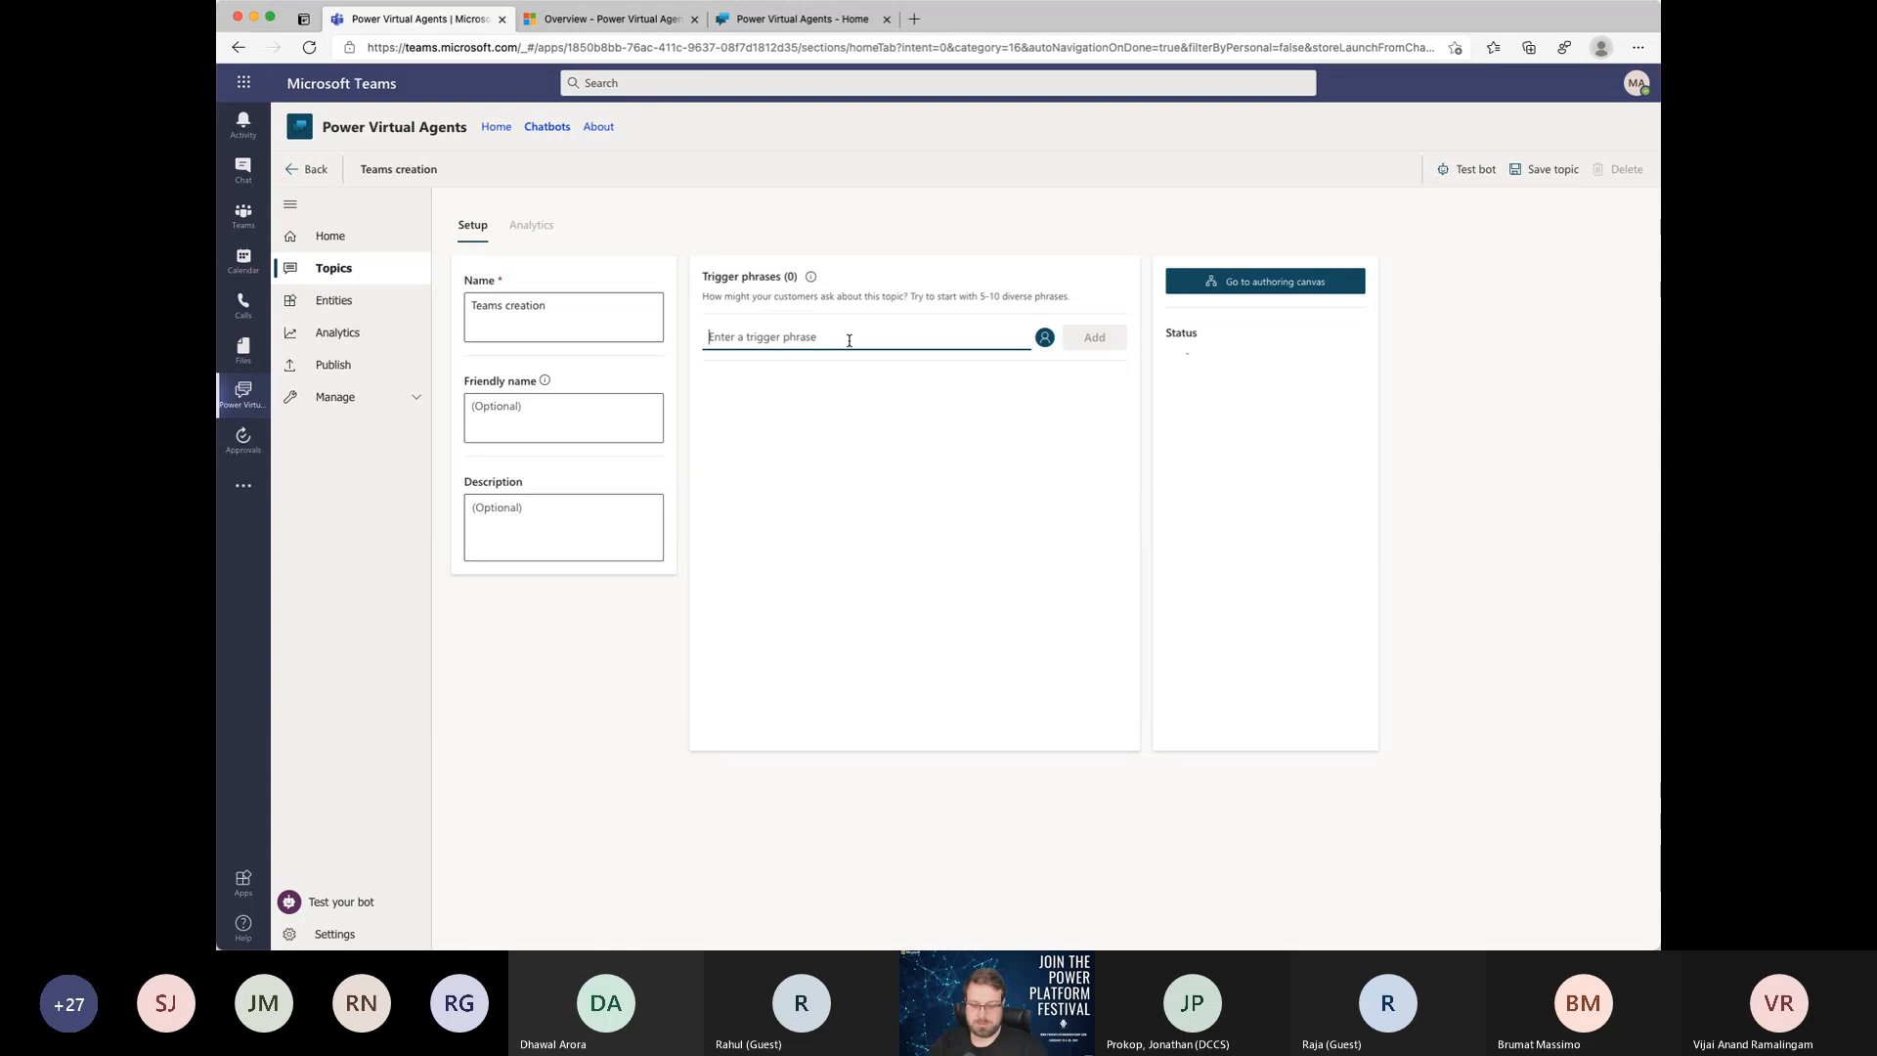
pyautogui.write('create a team')
pyautogui.press('Return')
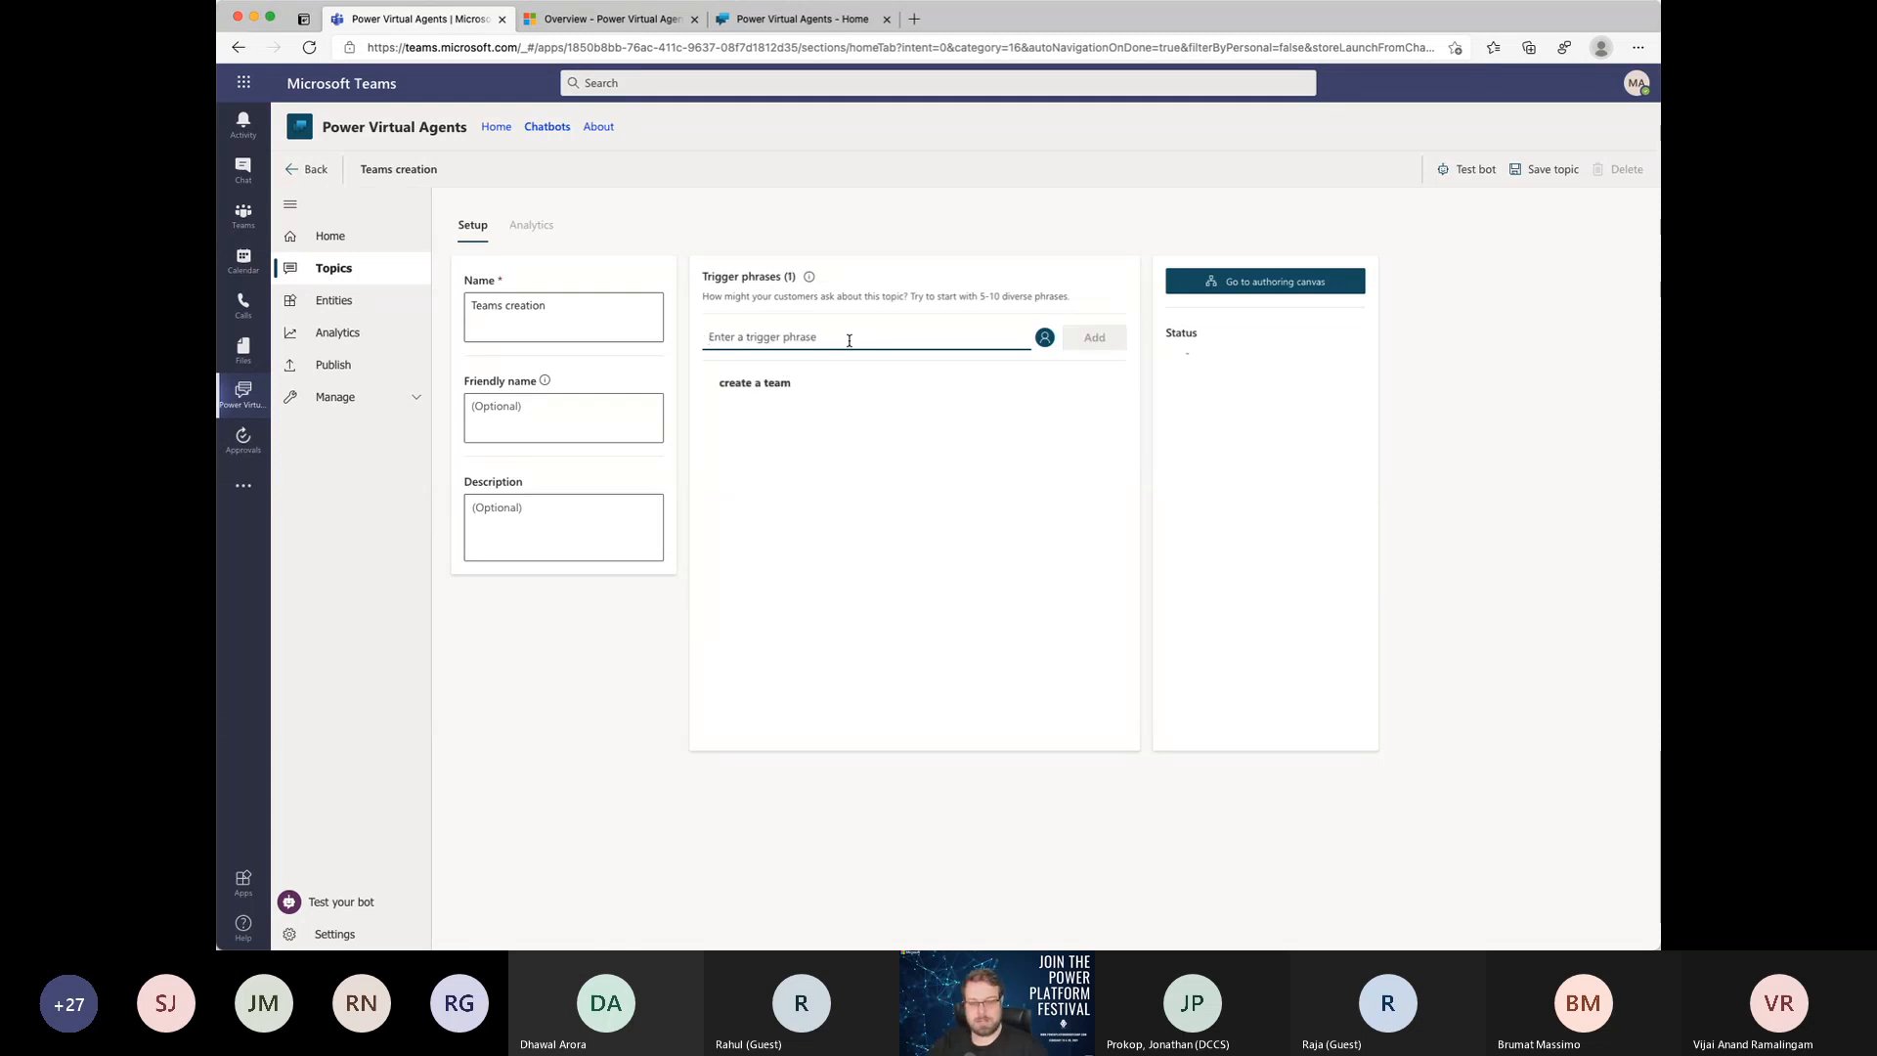
pyautogui.write('create a T')
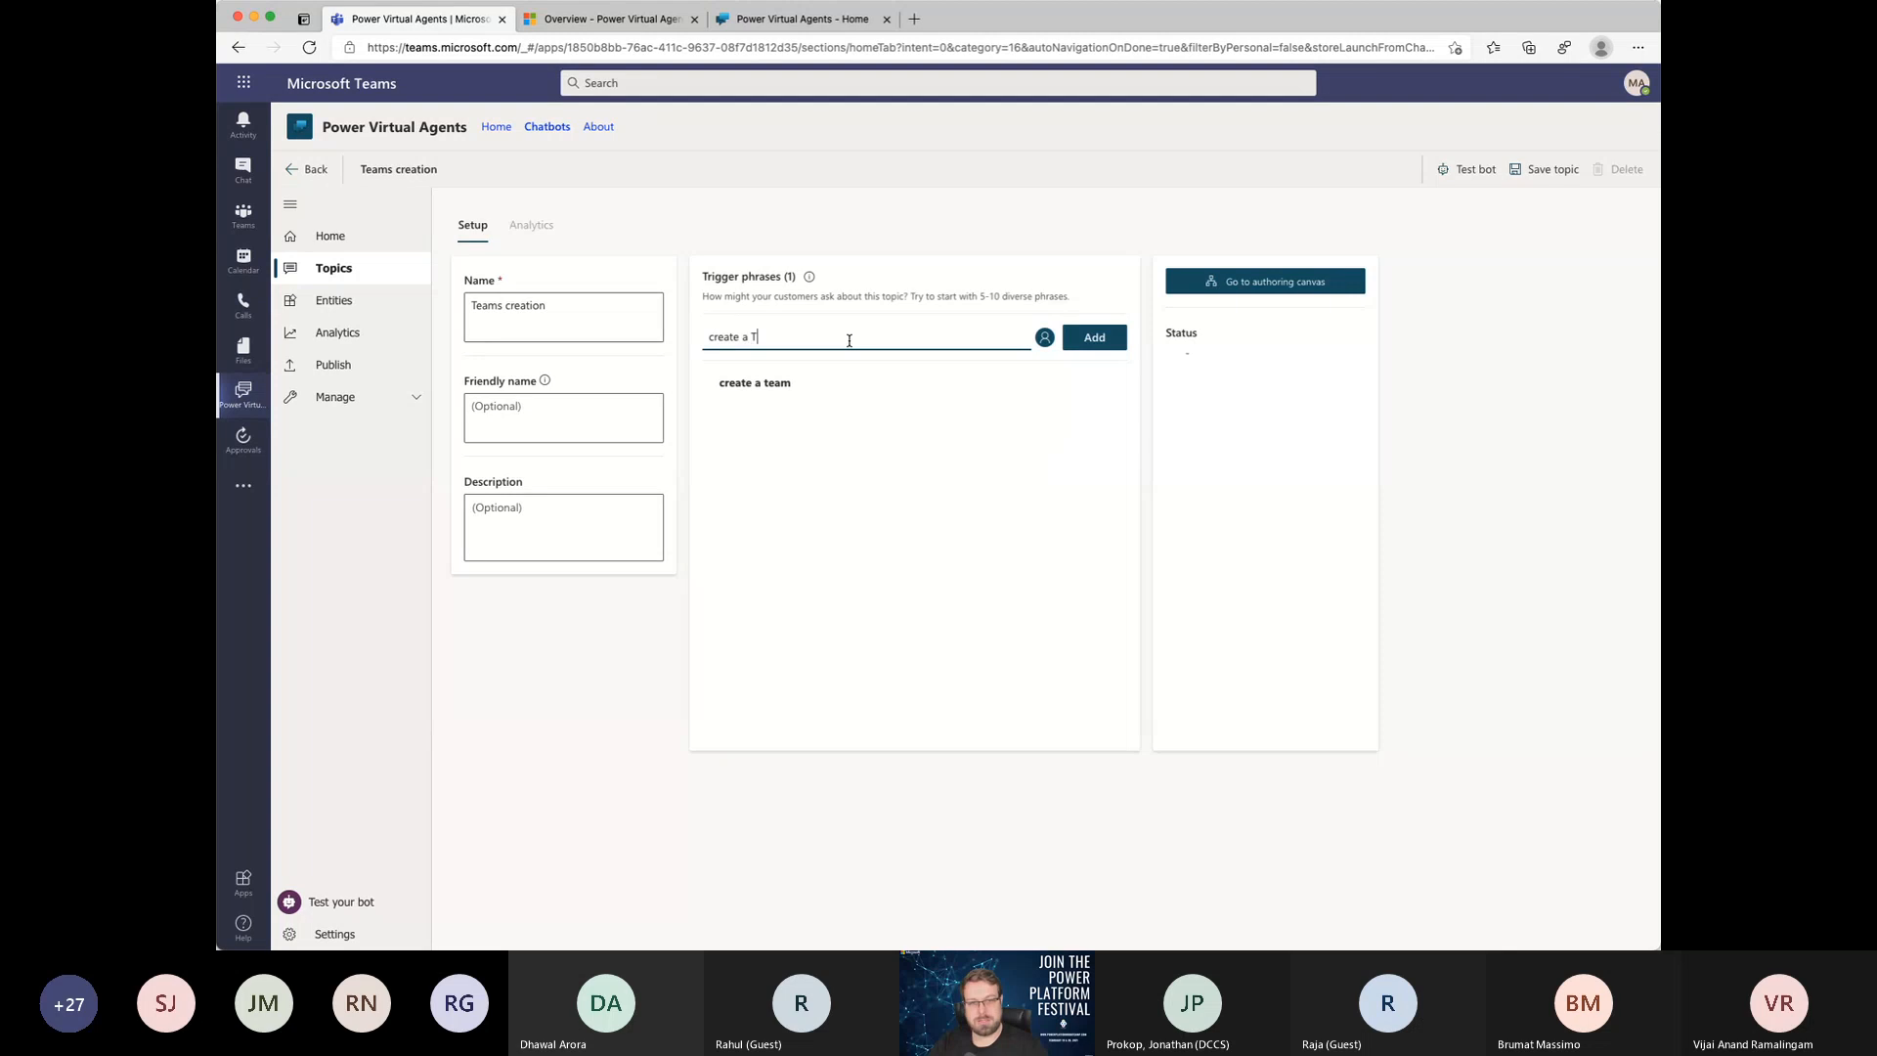
pyautogui.write('eeam')
pyautogui.press('BackSpace')
pyautogui.press('BackSpace')
pyautogui.press('Return')
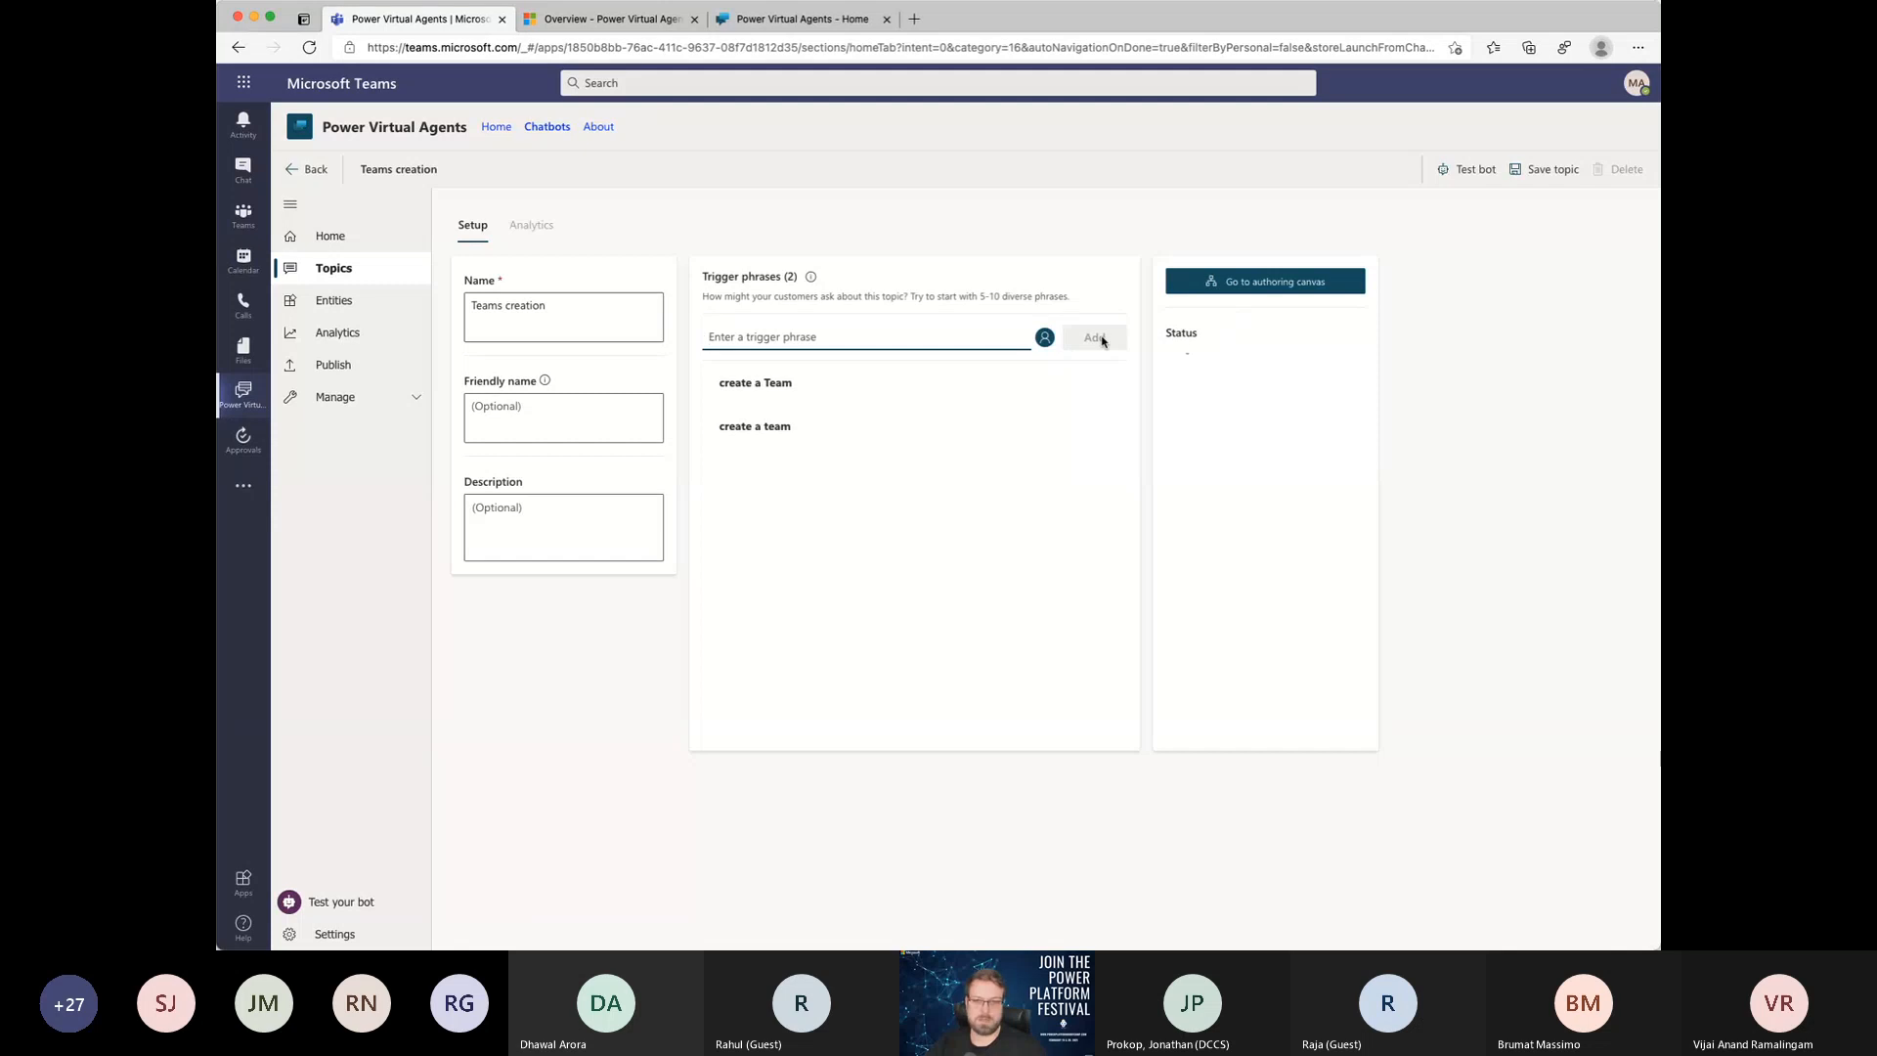
pyautogui.click(1547, 169)
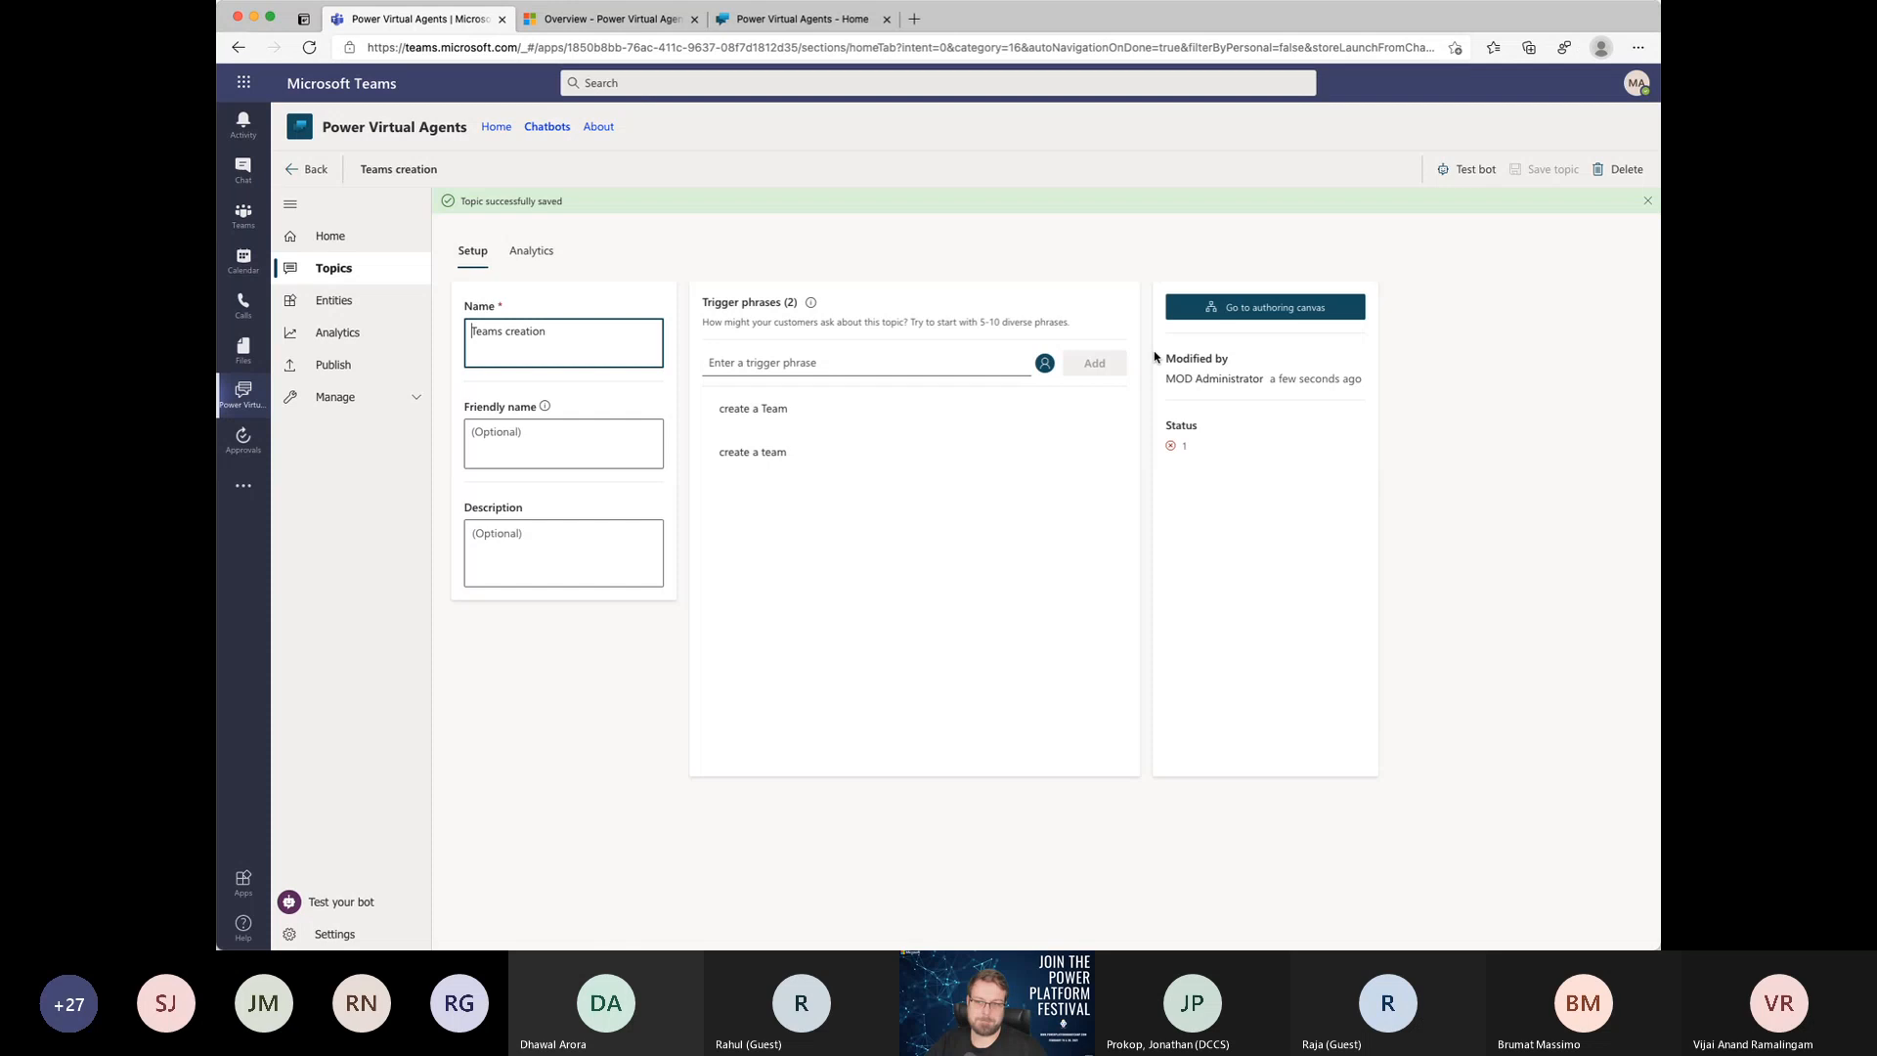
# Step: Open the Teams creation topic's authoring canvas and examine the options of the Trigger Phrases and Message nodes
pyautogui.click(1292, 321)
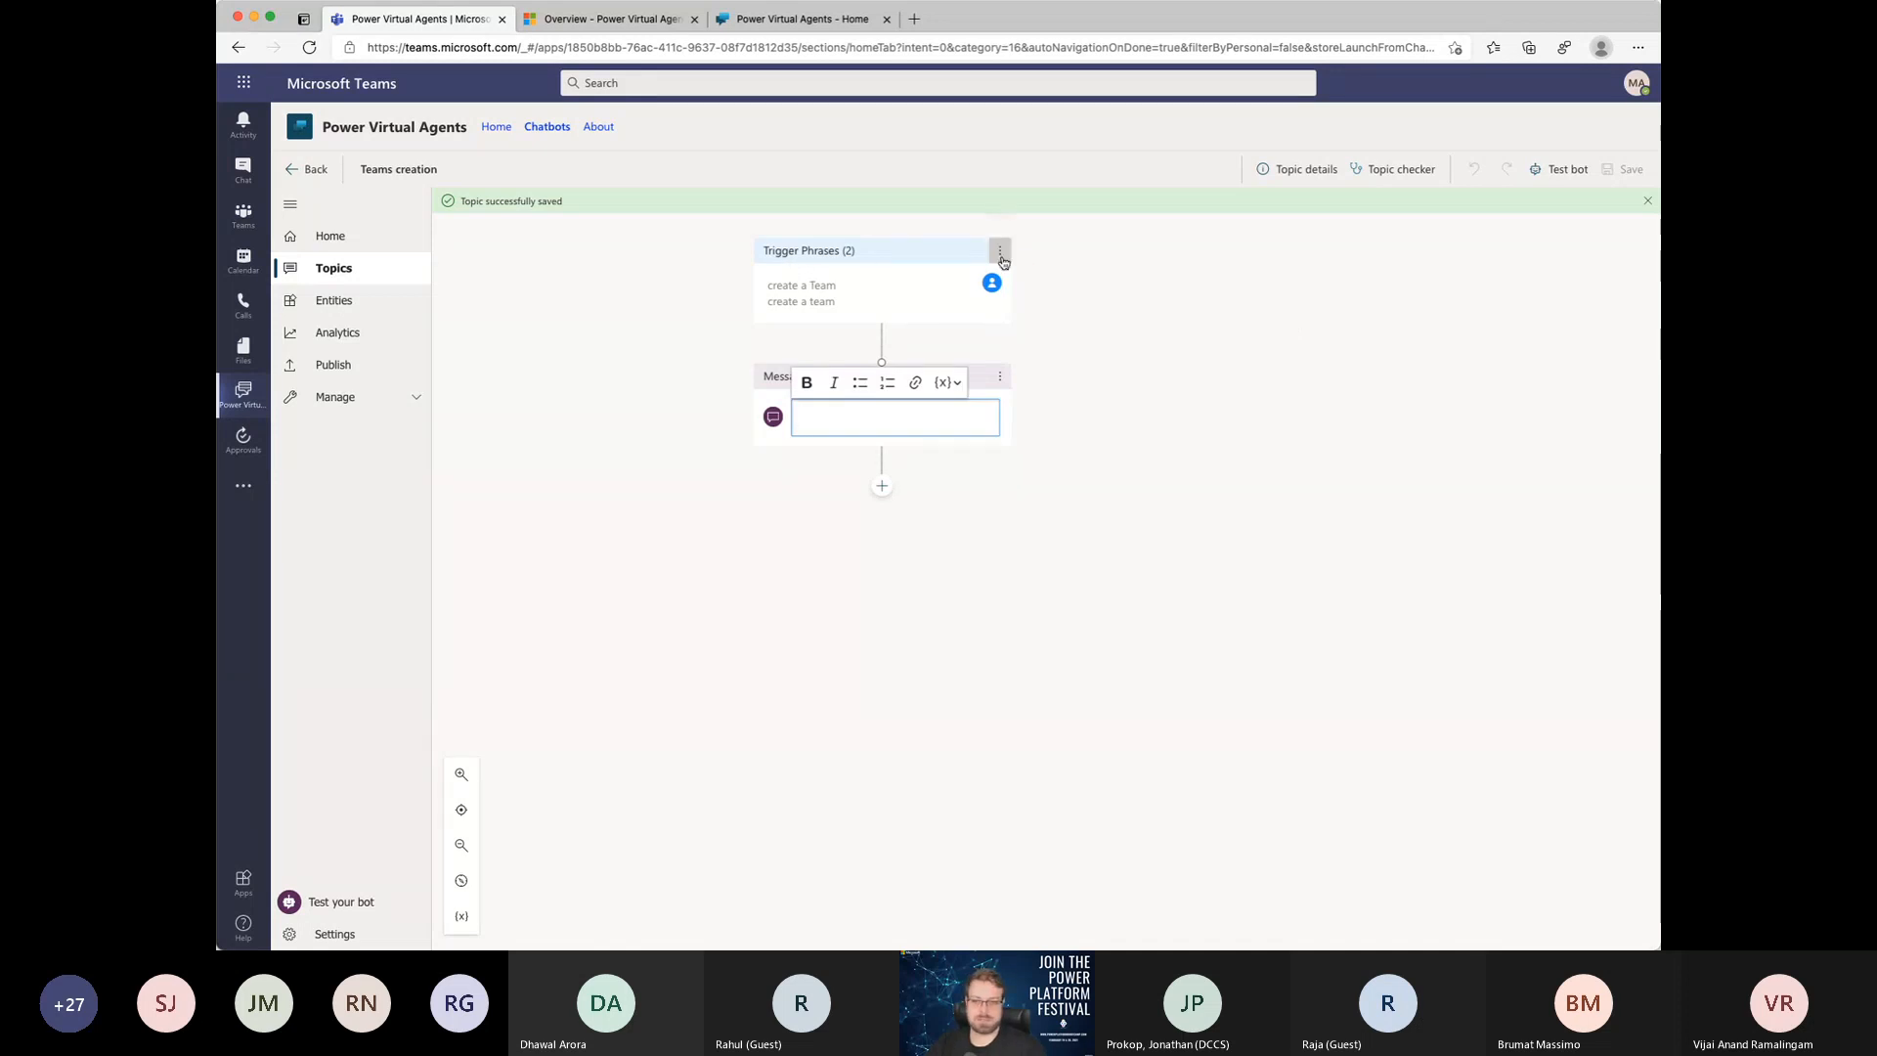
pyautogui.scroll(5, 988, 303)
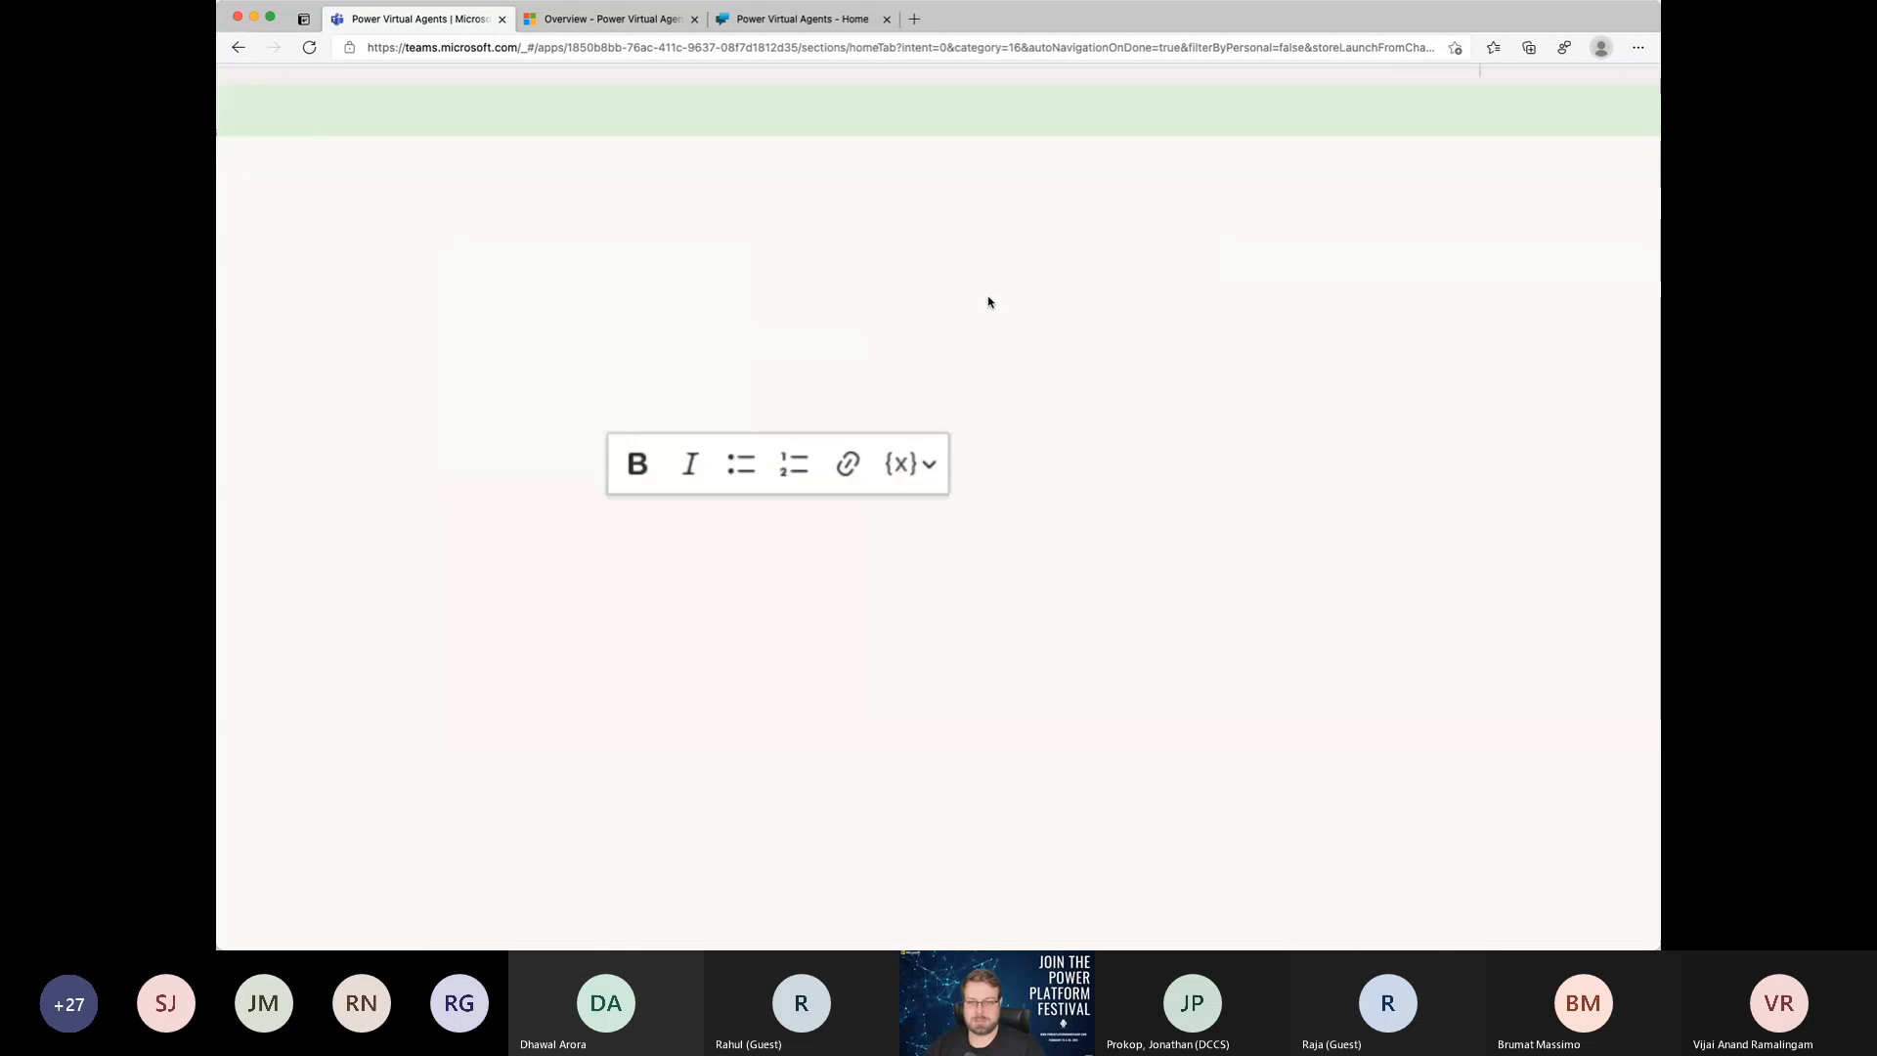
pyautogui.scroll(-5, 989, 303)
pyautogui.scroll(5, 988, 302)
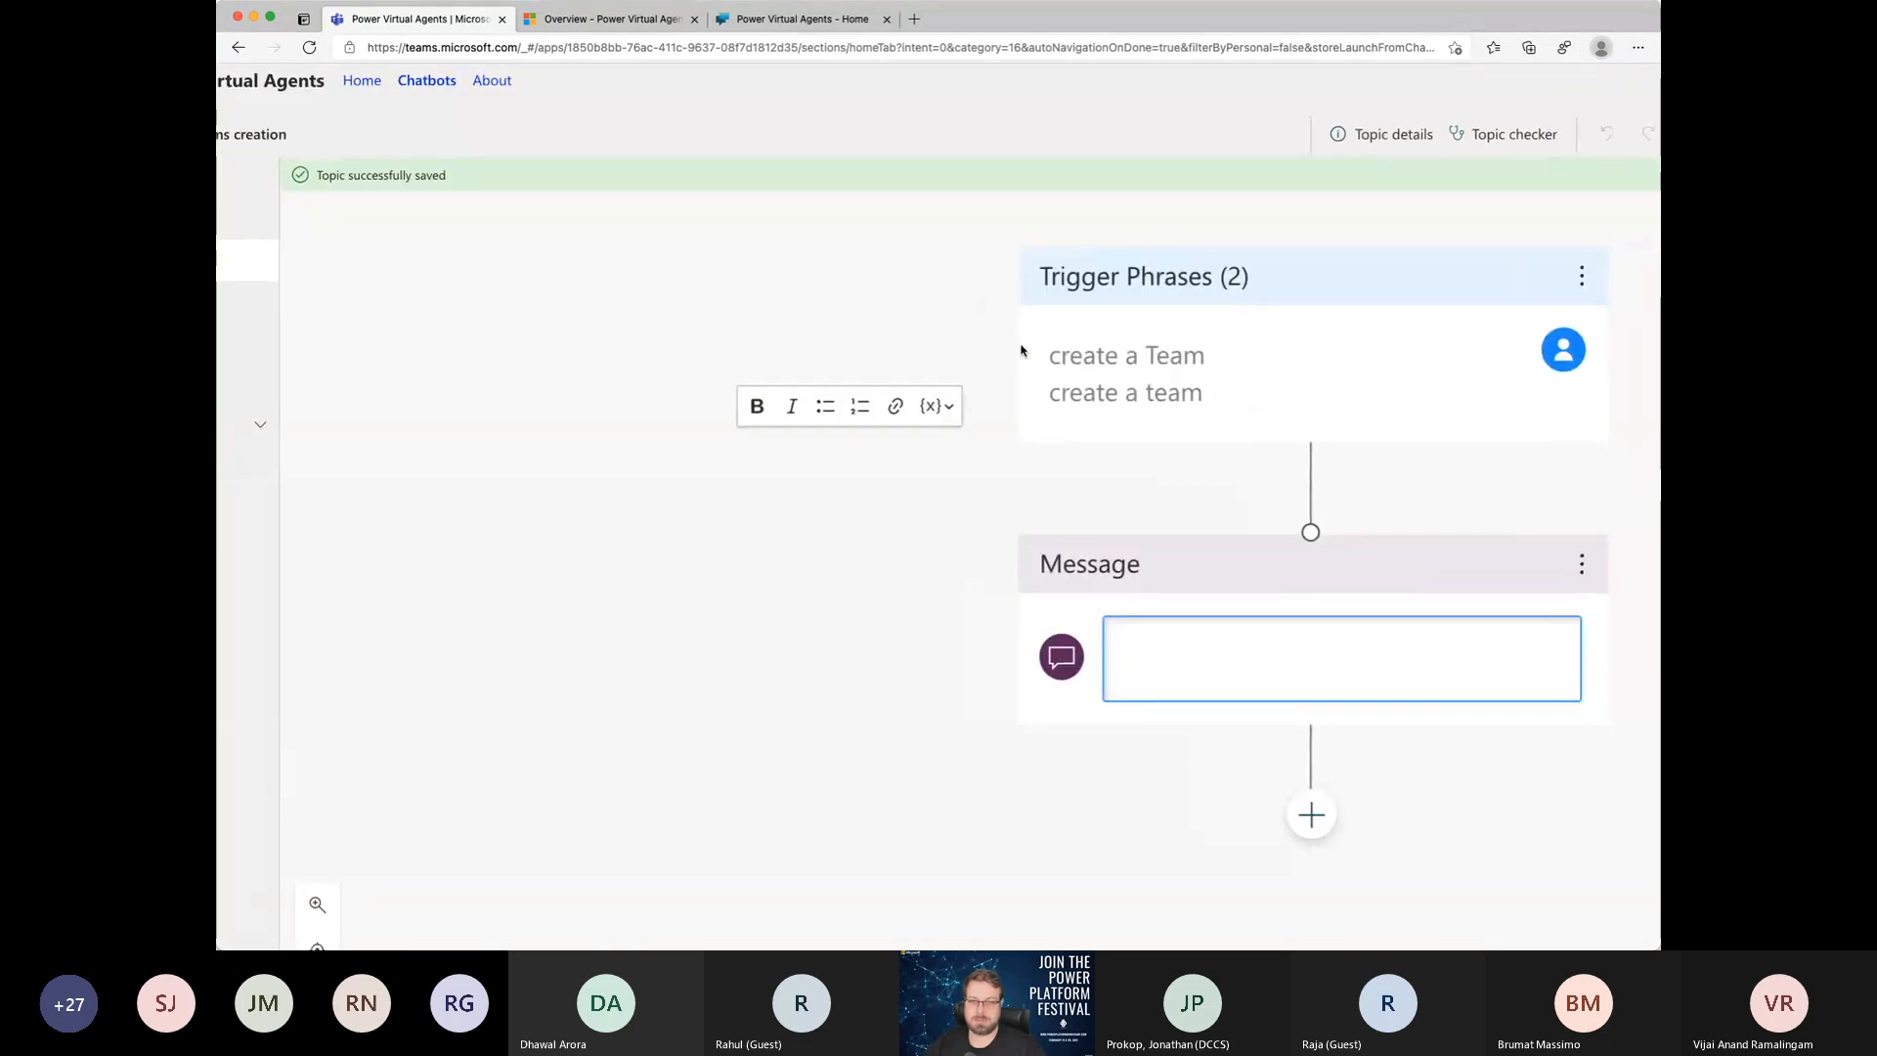
pyautogui.hscroll(5, 1022, 352)
pyautogui.click(1093, 296)
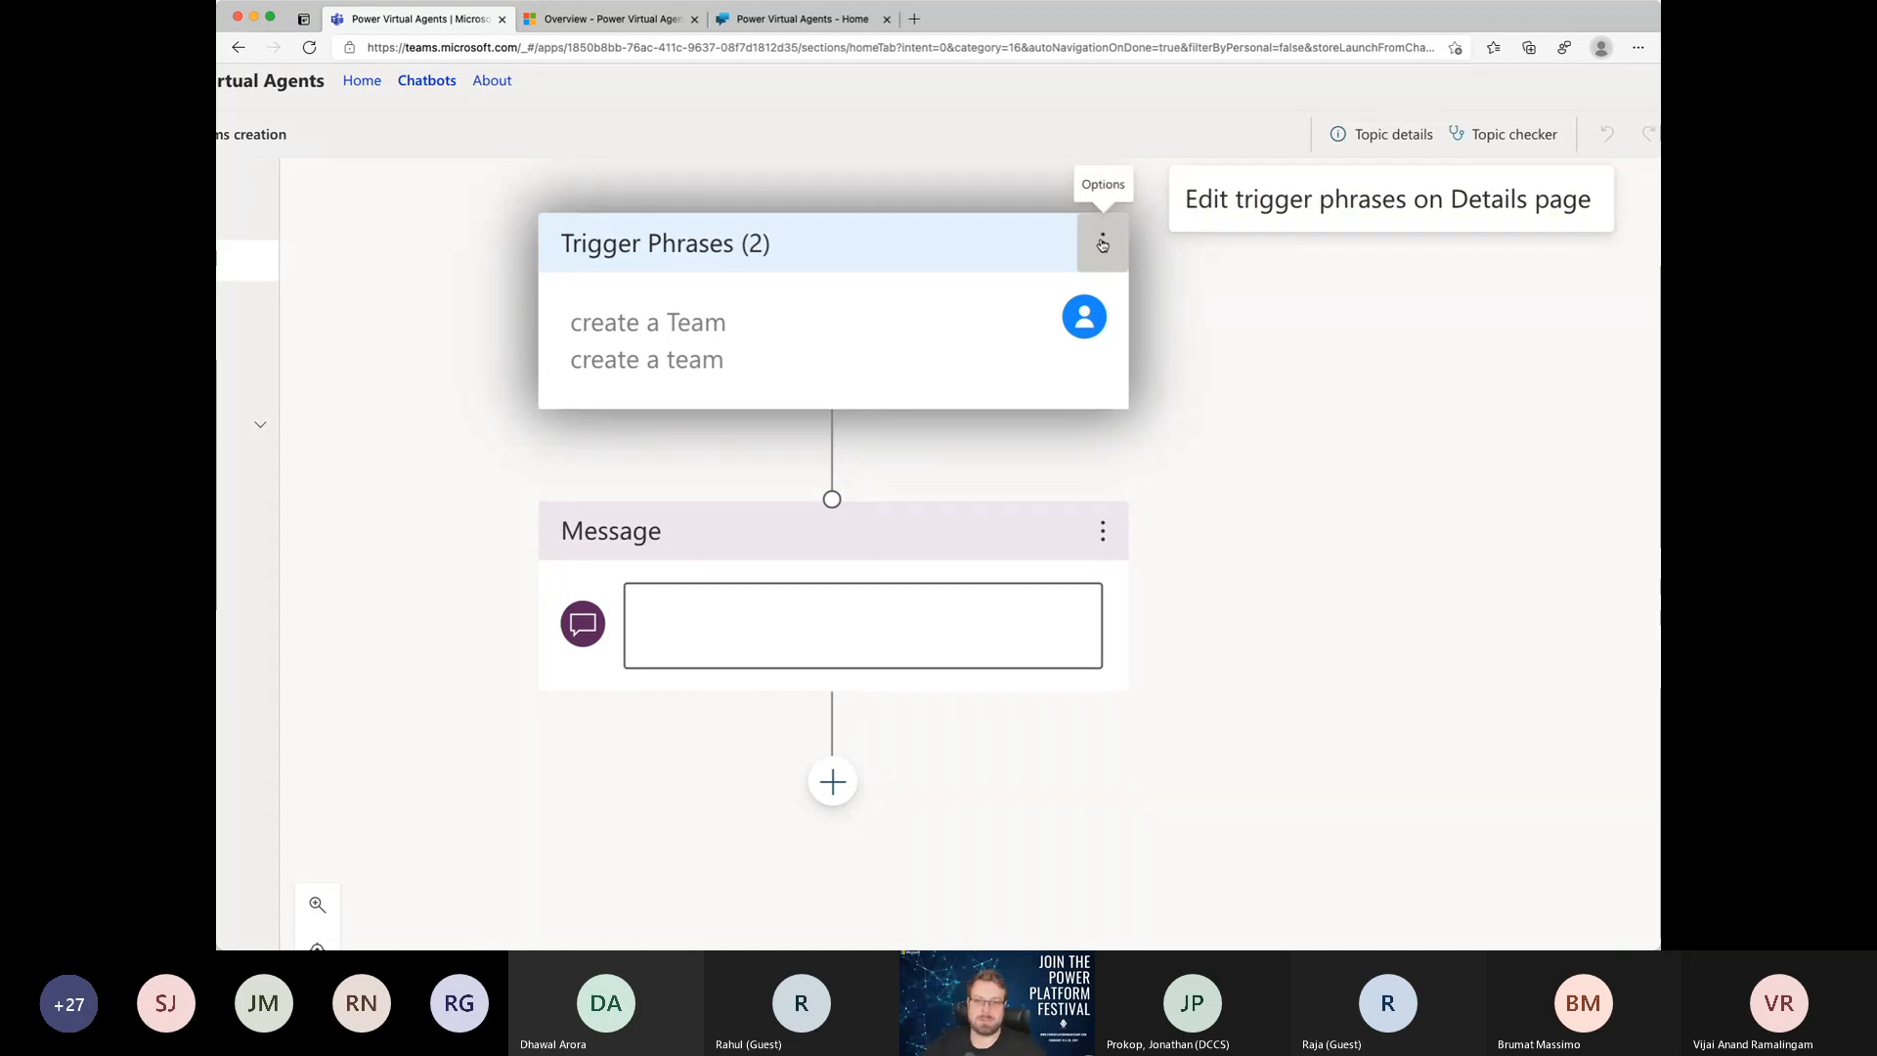
pyautogui.click(1040, 496)
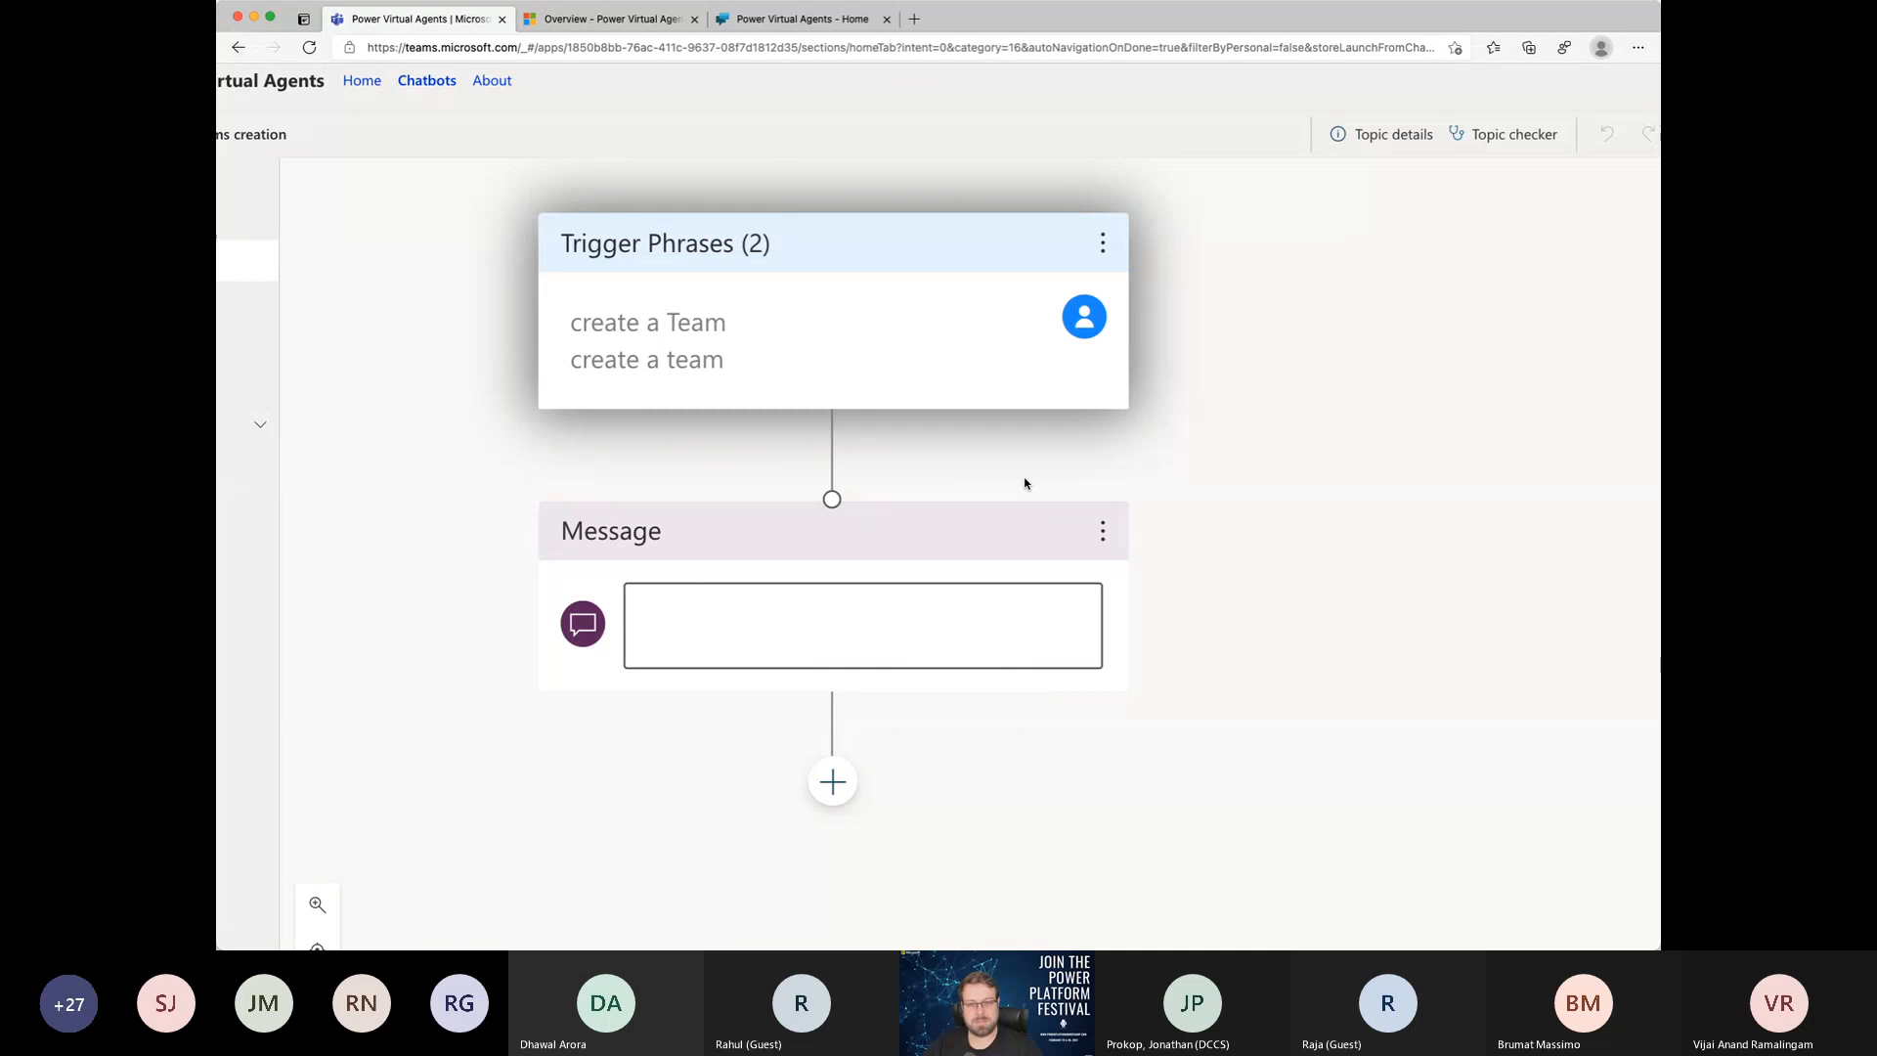
pyautogui.scroll(-2, 1022, 481)
pyautogui.scroll(-2, 1021, 481)
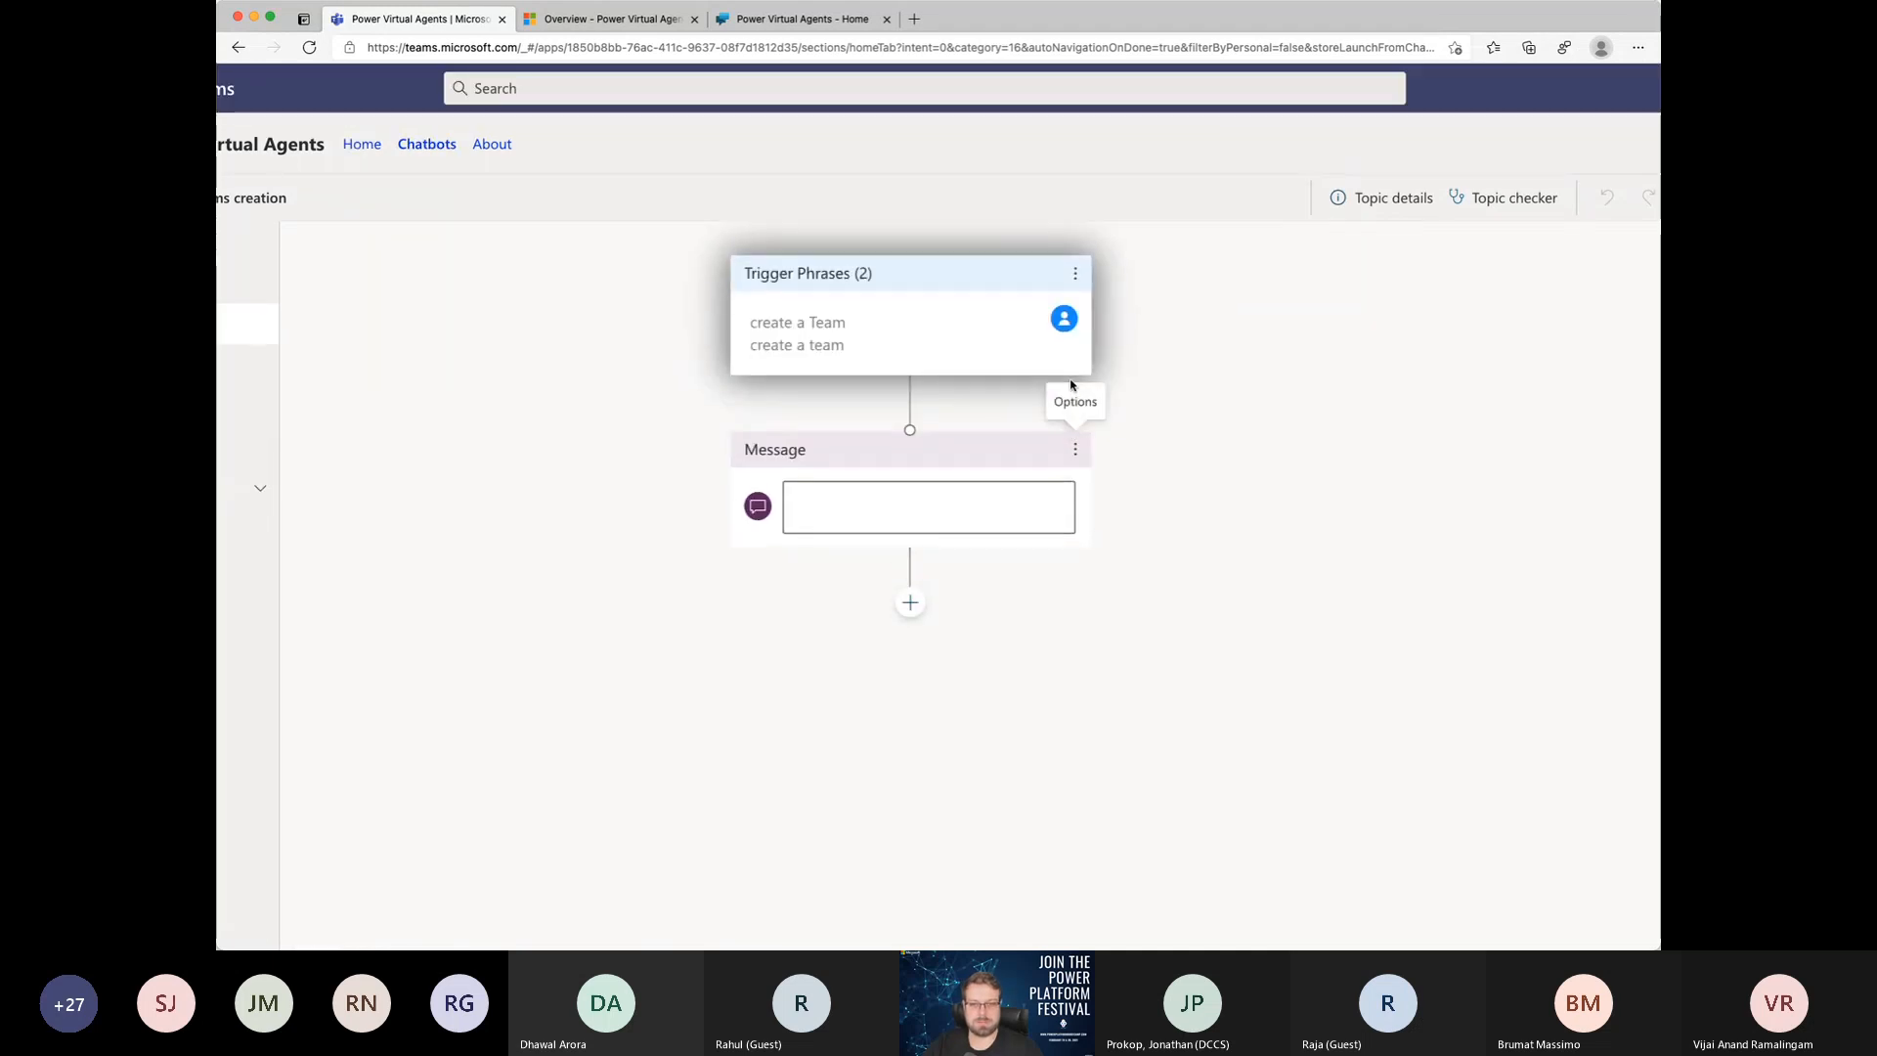
pyautogui.click(1074, 278)
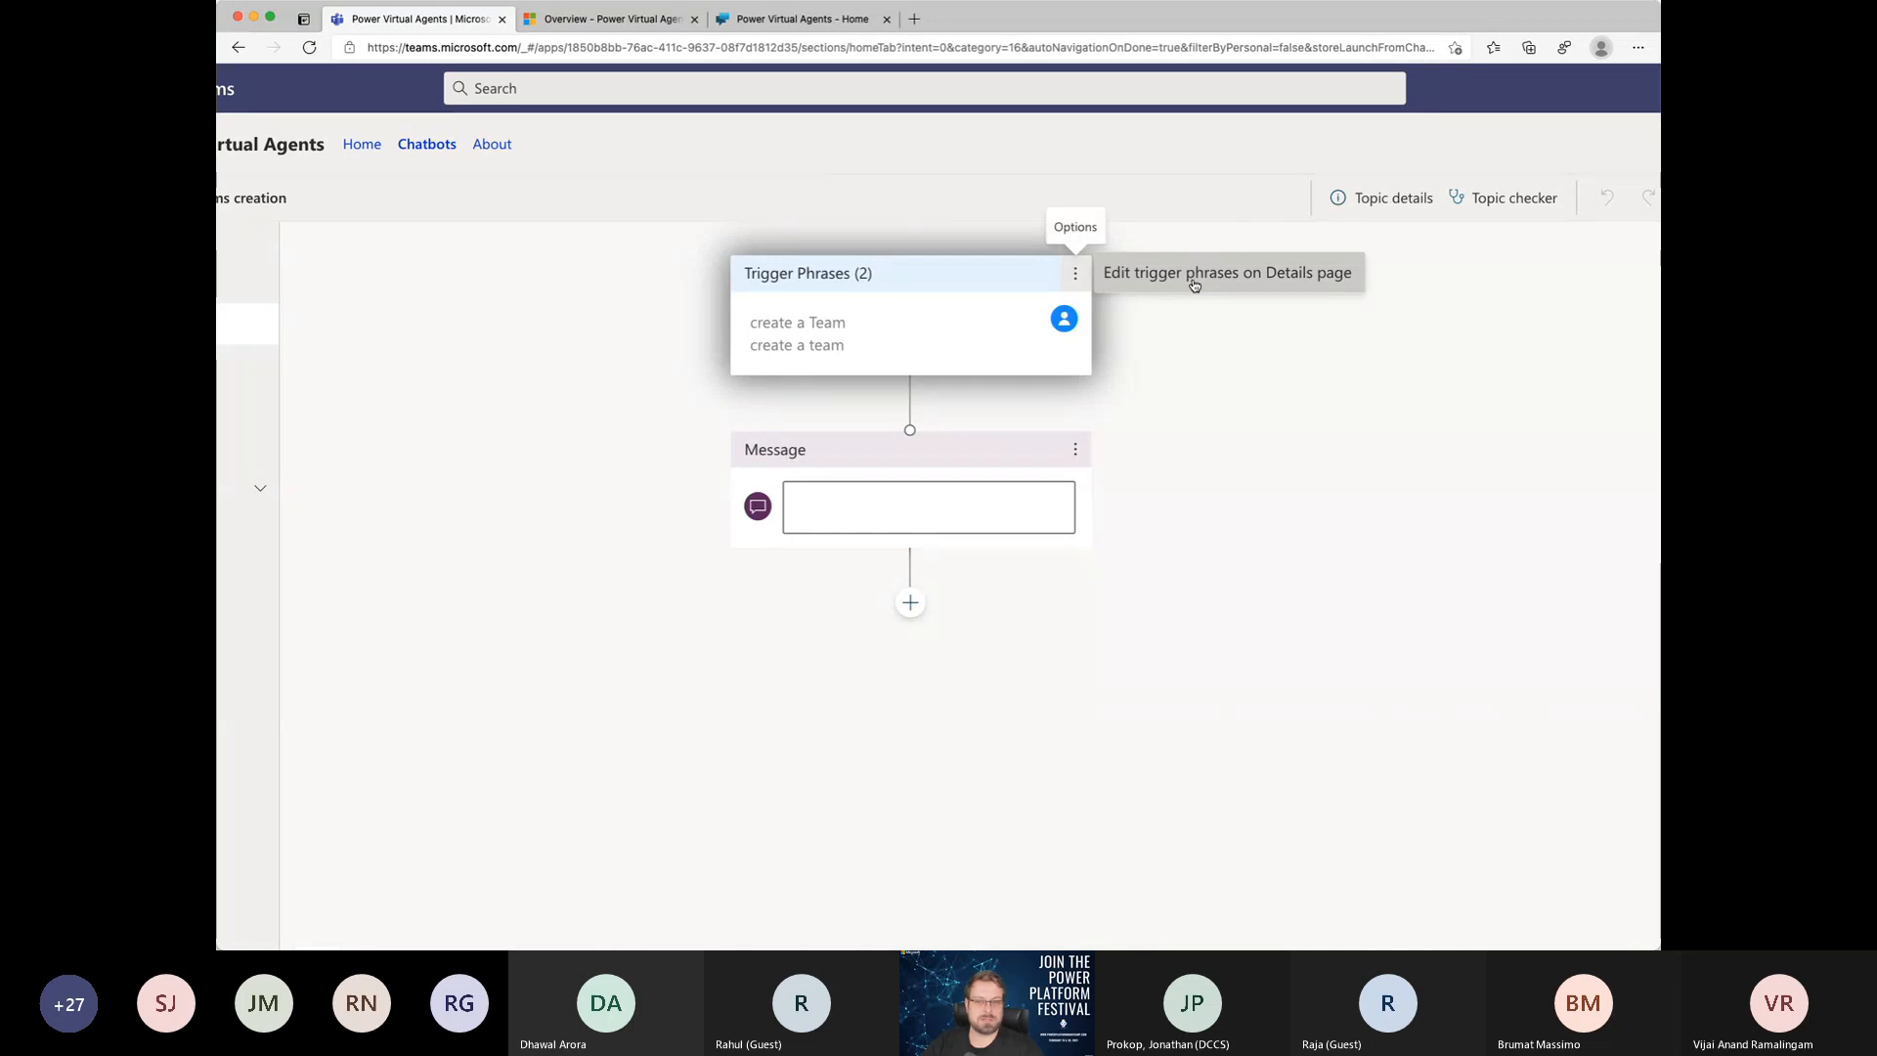
pyautogui.click(1076, 452)
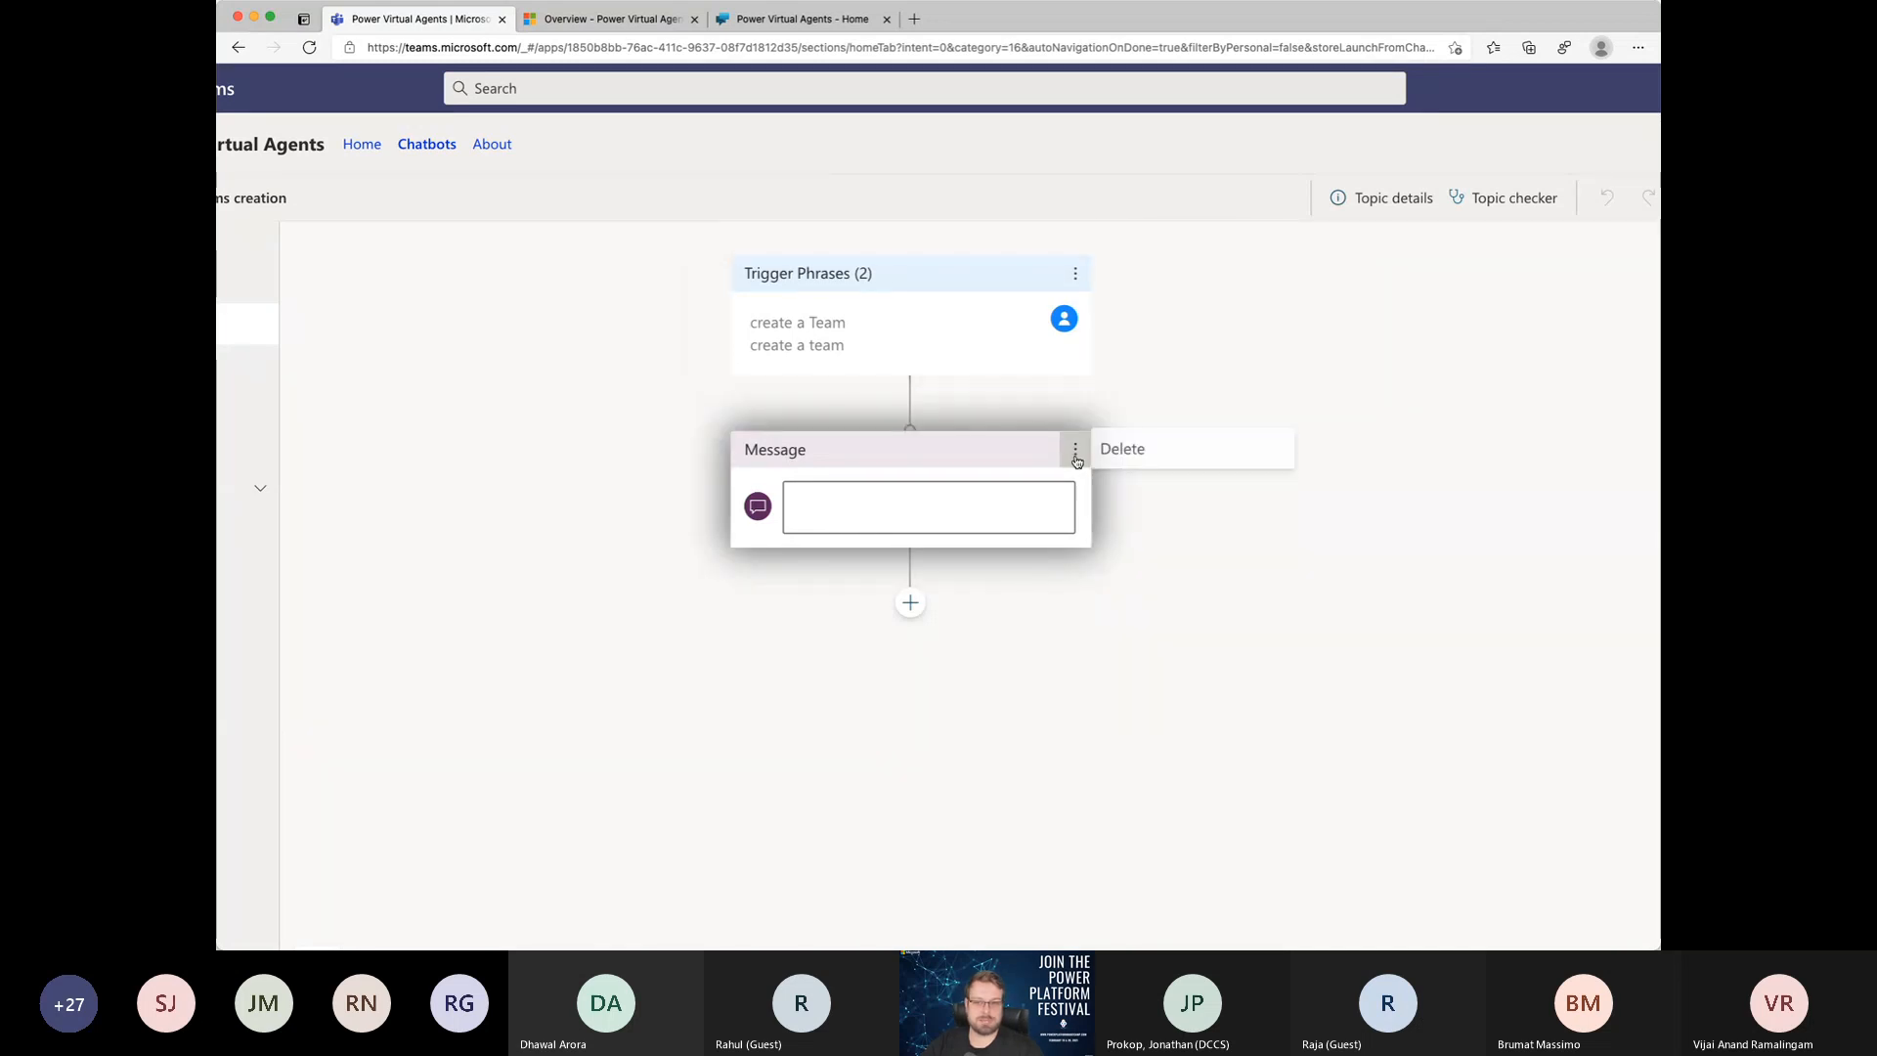
pyautogui.click(1163, 394)
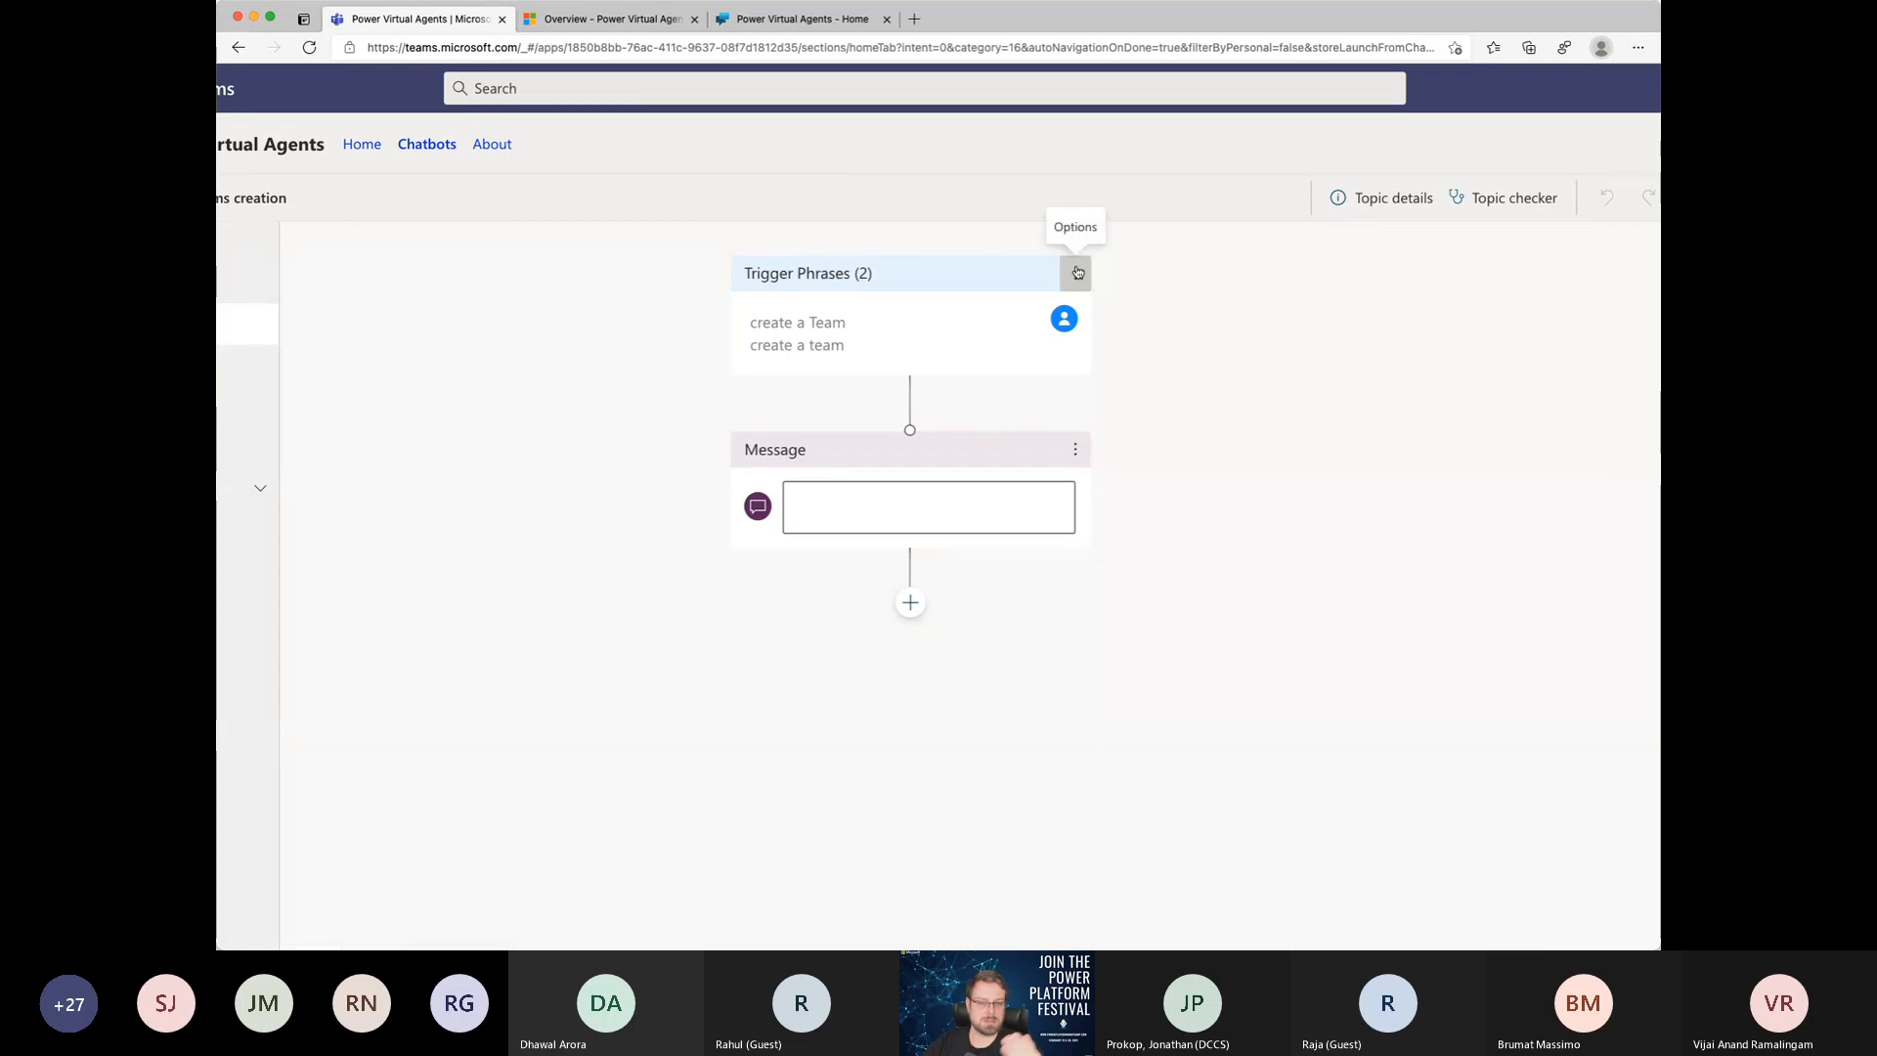
# Step: Enter "Welcome to the Teams creation" as the text of the Message node below the trigger phrases
pyautogui.click(835, 500)
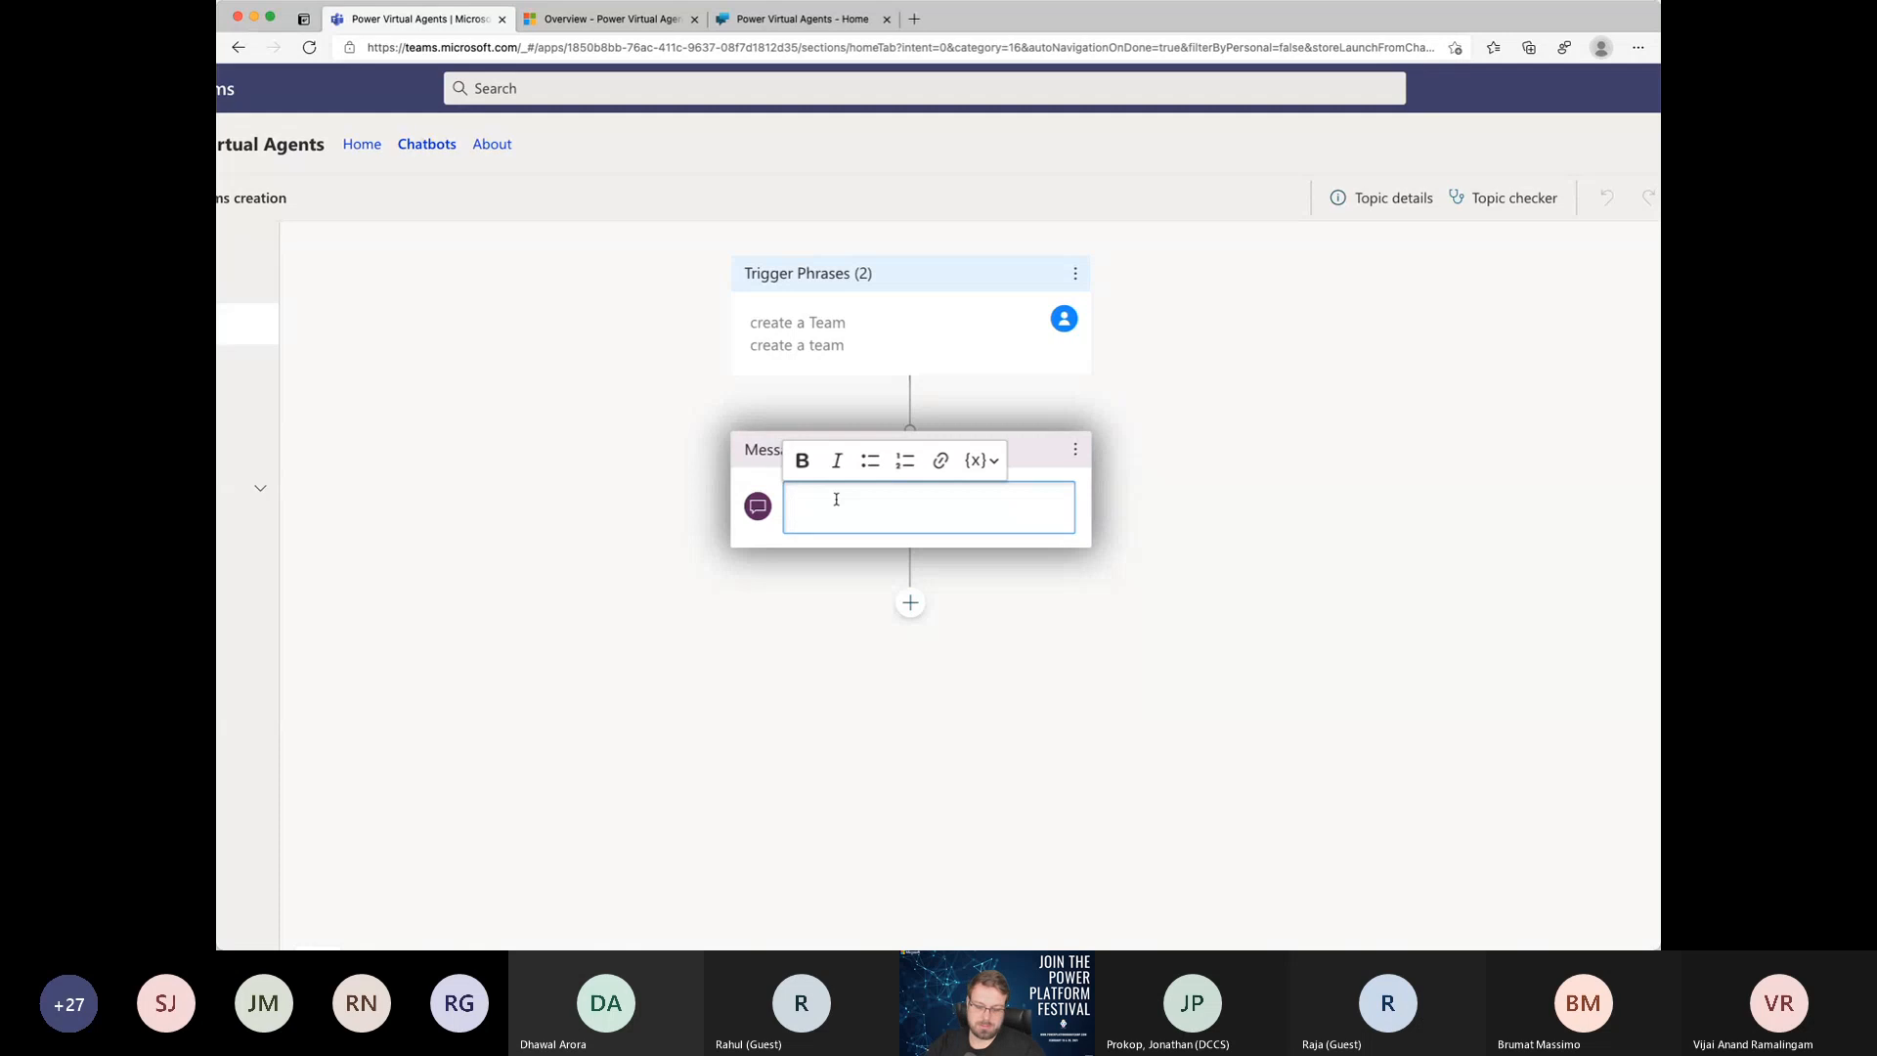
pyautogui.write('Welcome to ')
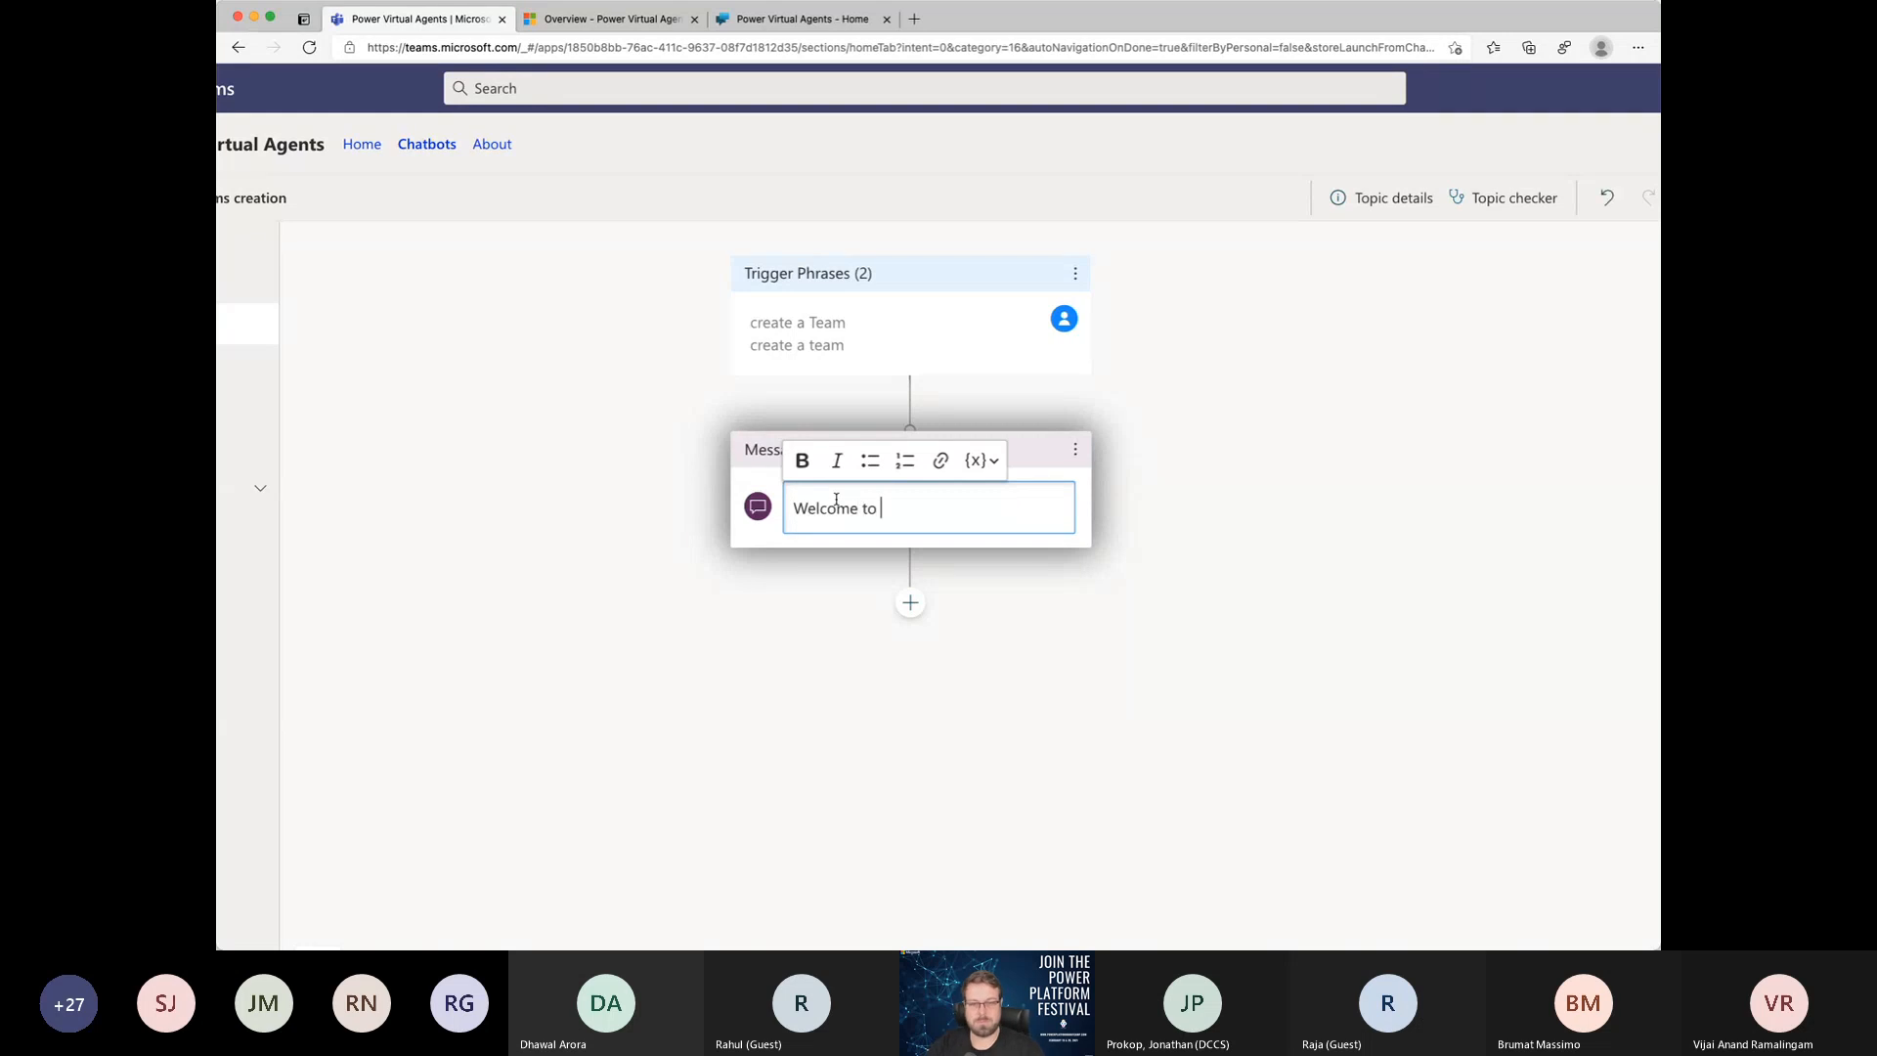
pyautogui.write('the TEams')
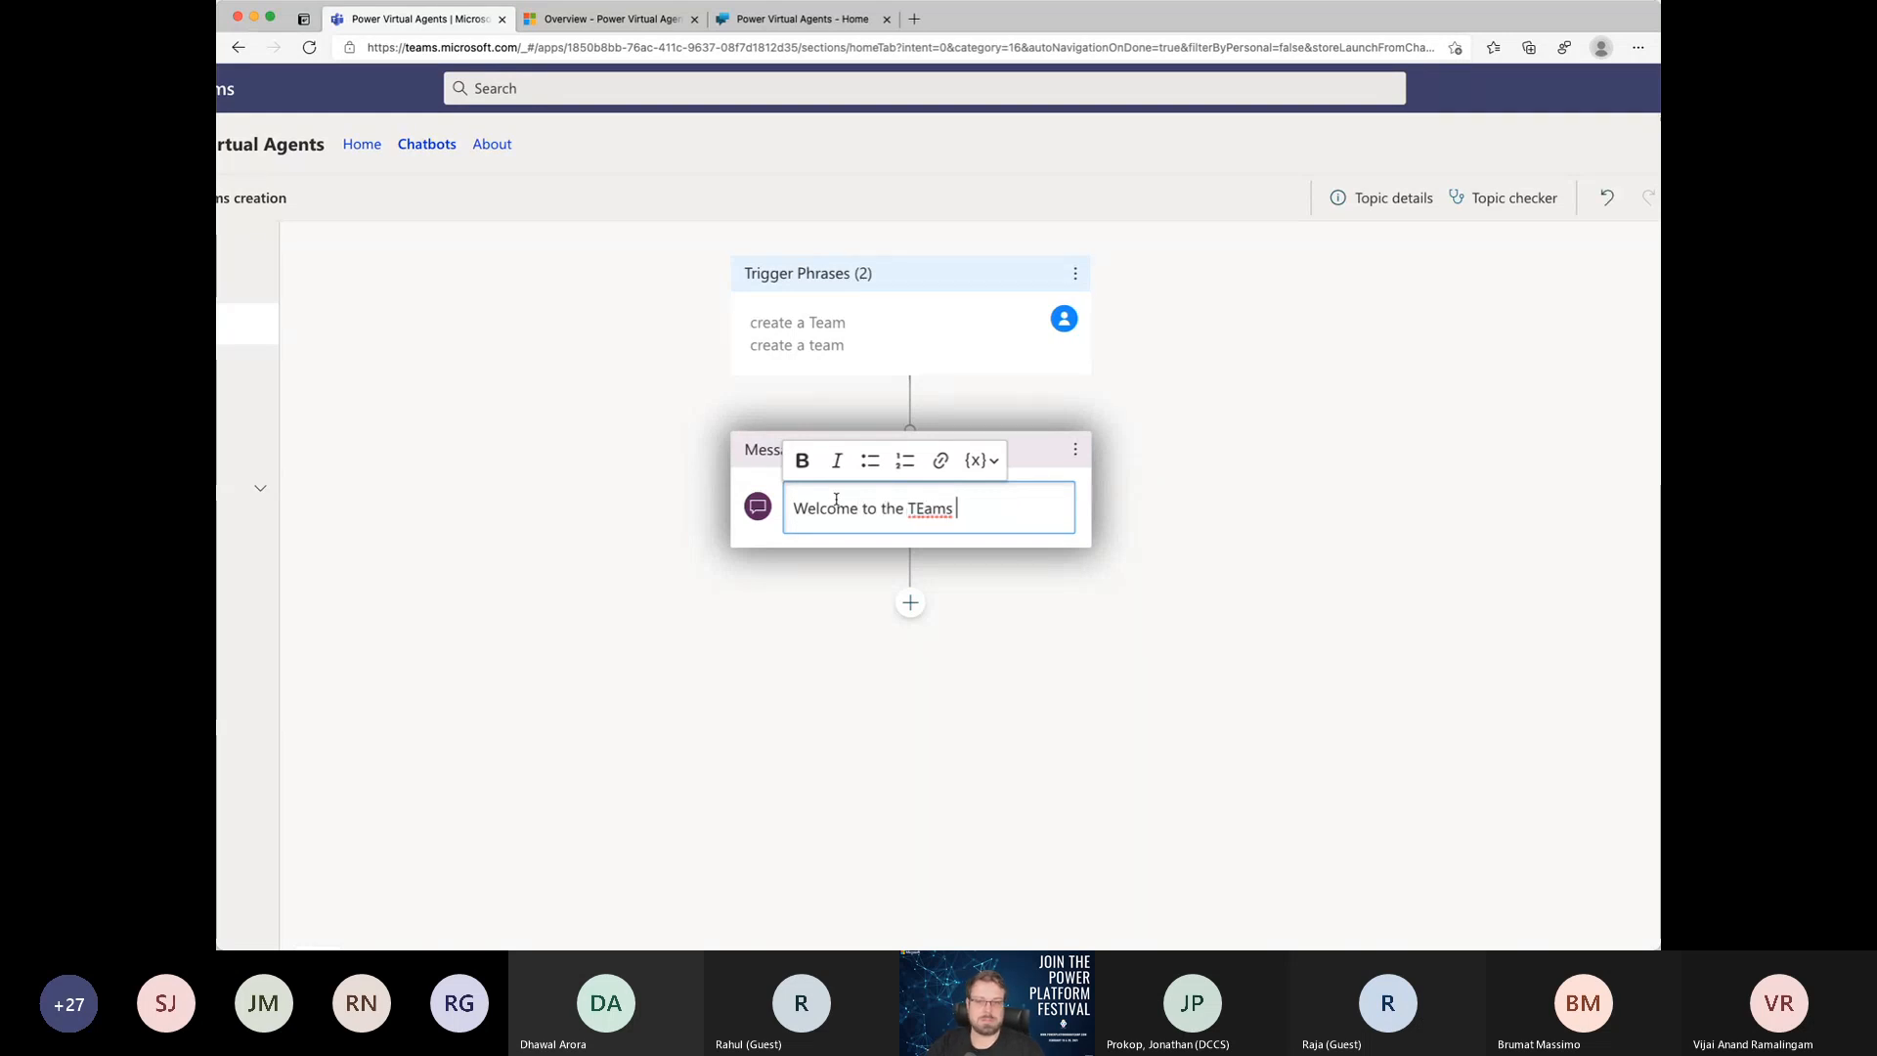
pyautogui.press('BackSpace')
pyautogui.press('BackSpace')
pyautogui.press('BackSpace')
pyautogui.press('BackSpace')
pyautogui.write('eams crat')
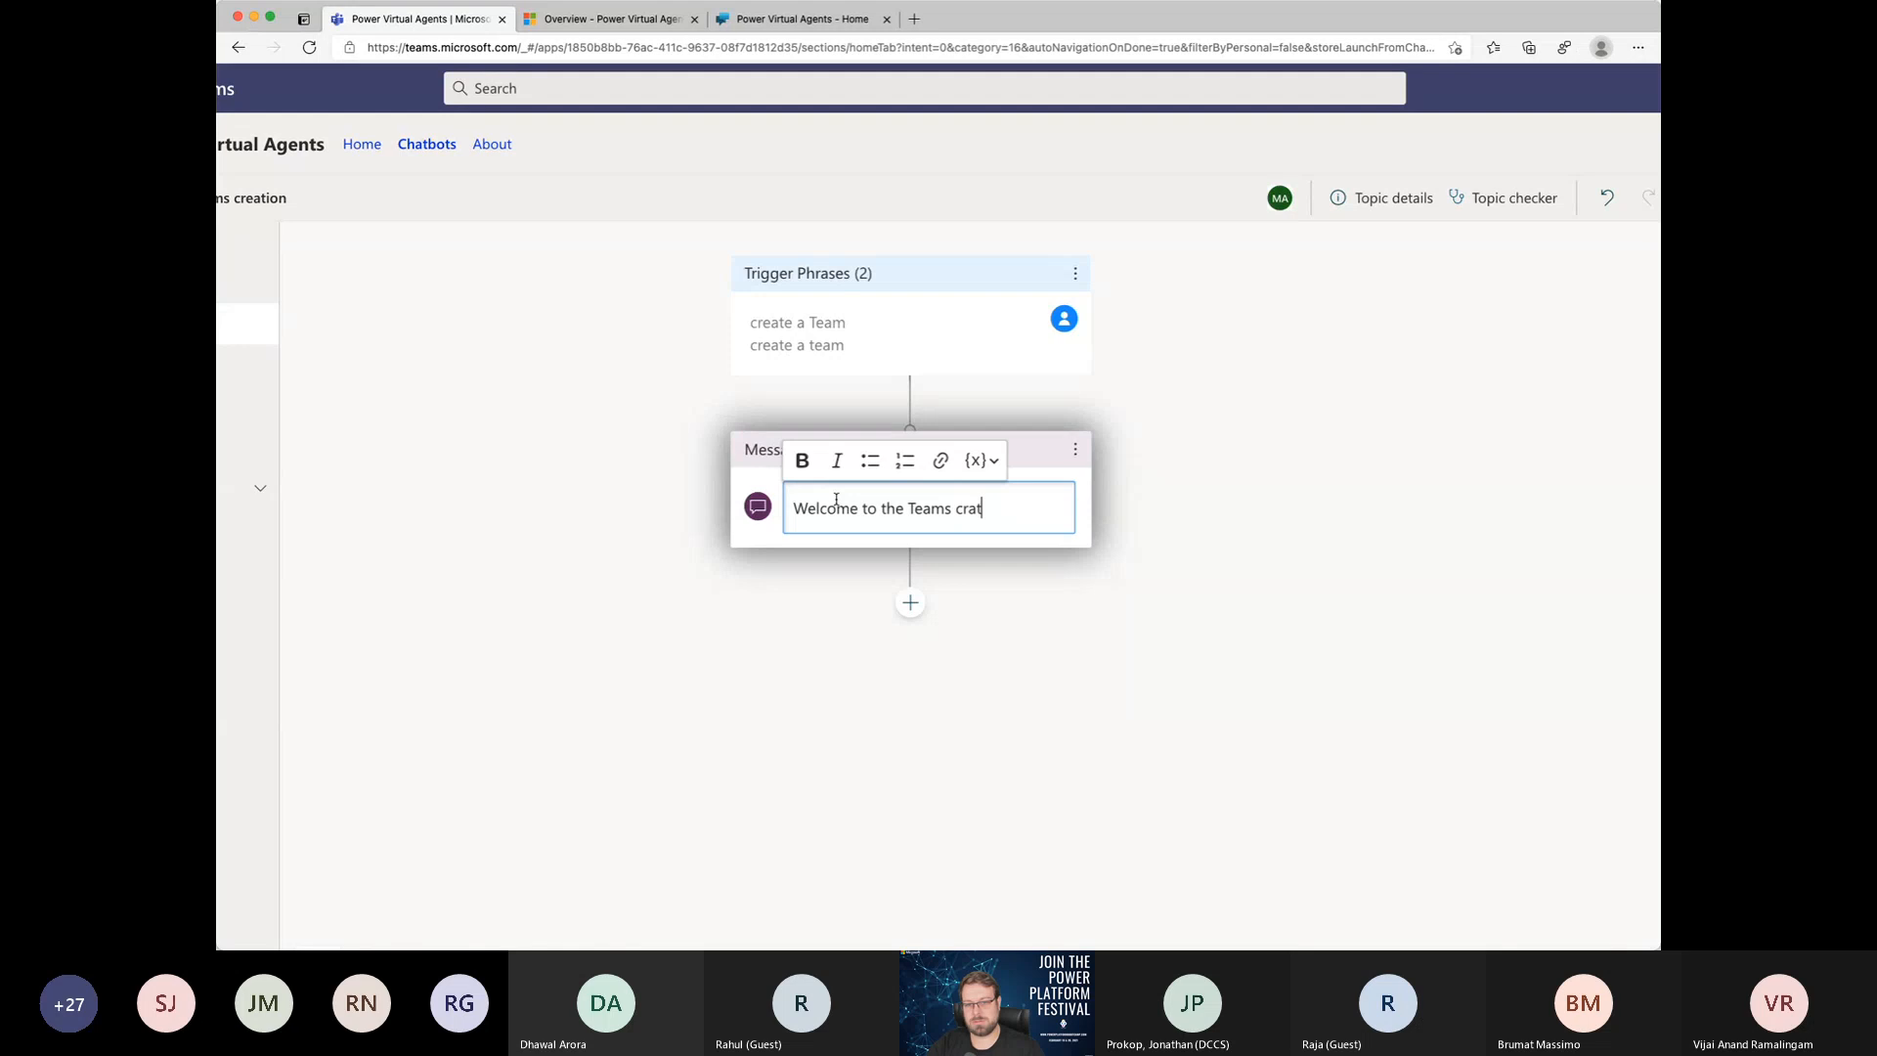
pyautogui.write('e')
pyautogui.press('BackSpace')
pyautogui.press('BackSpace')
pyautogui.press('BackSpace')
pyautogui.write('eation')
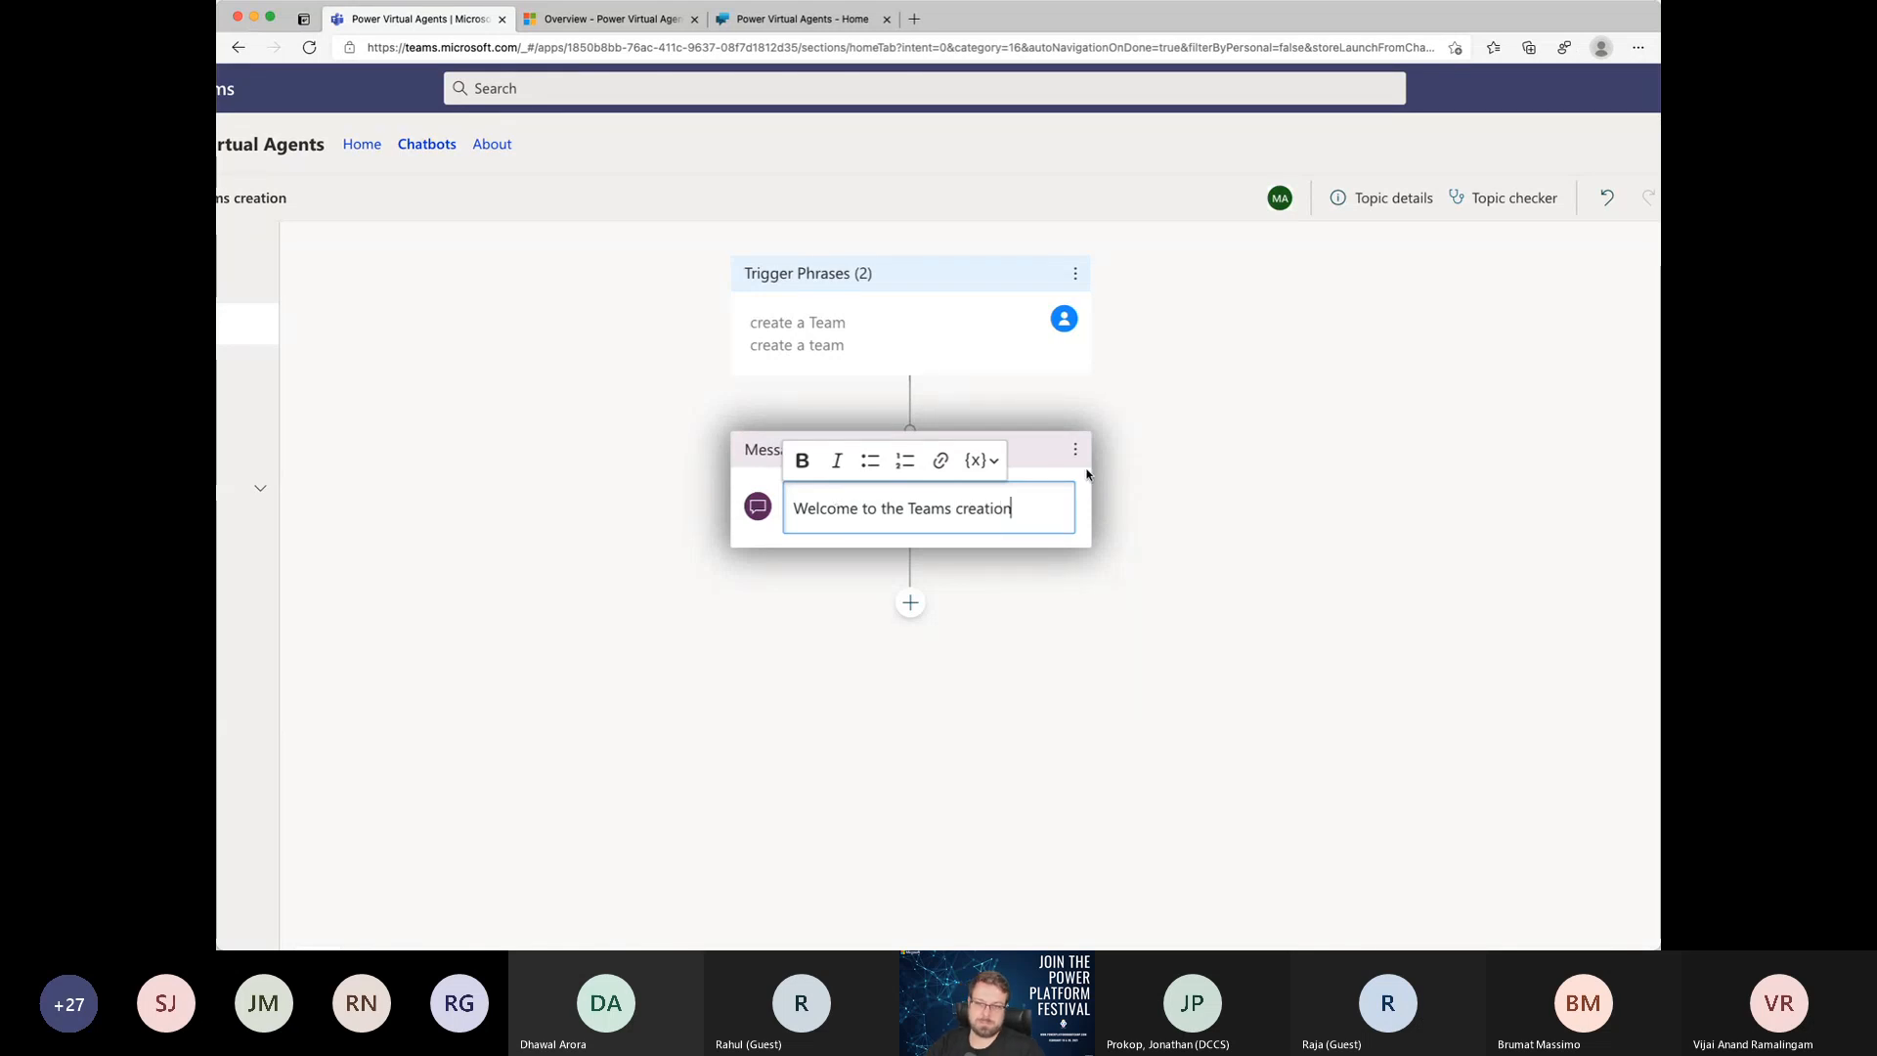
# Step: Examine the node types that can follow the message, including the available actions and the topics it can redirect to
pyautogui.scroll(-1, 1087, 475)
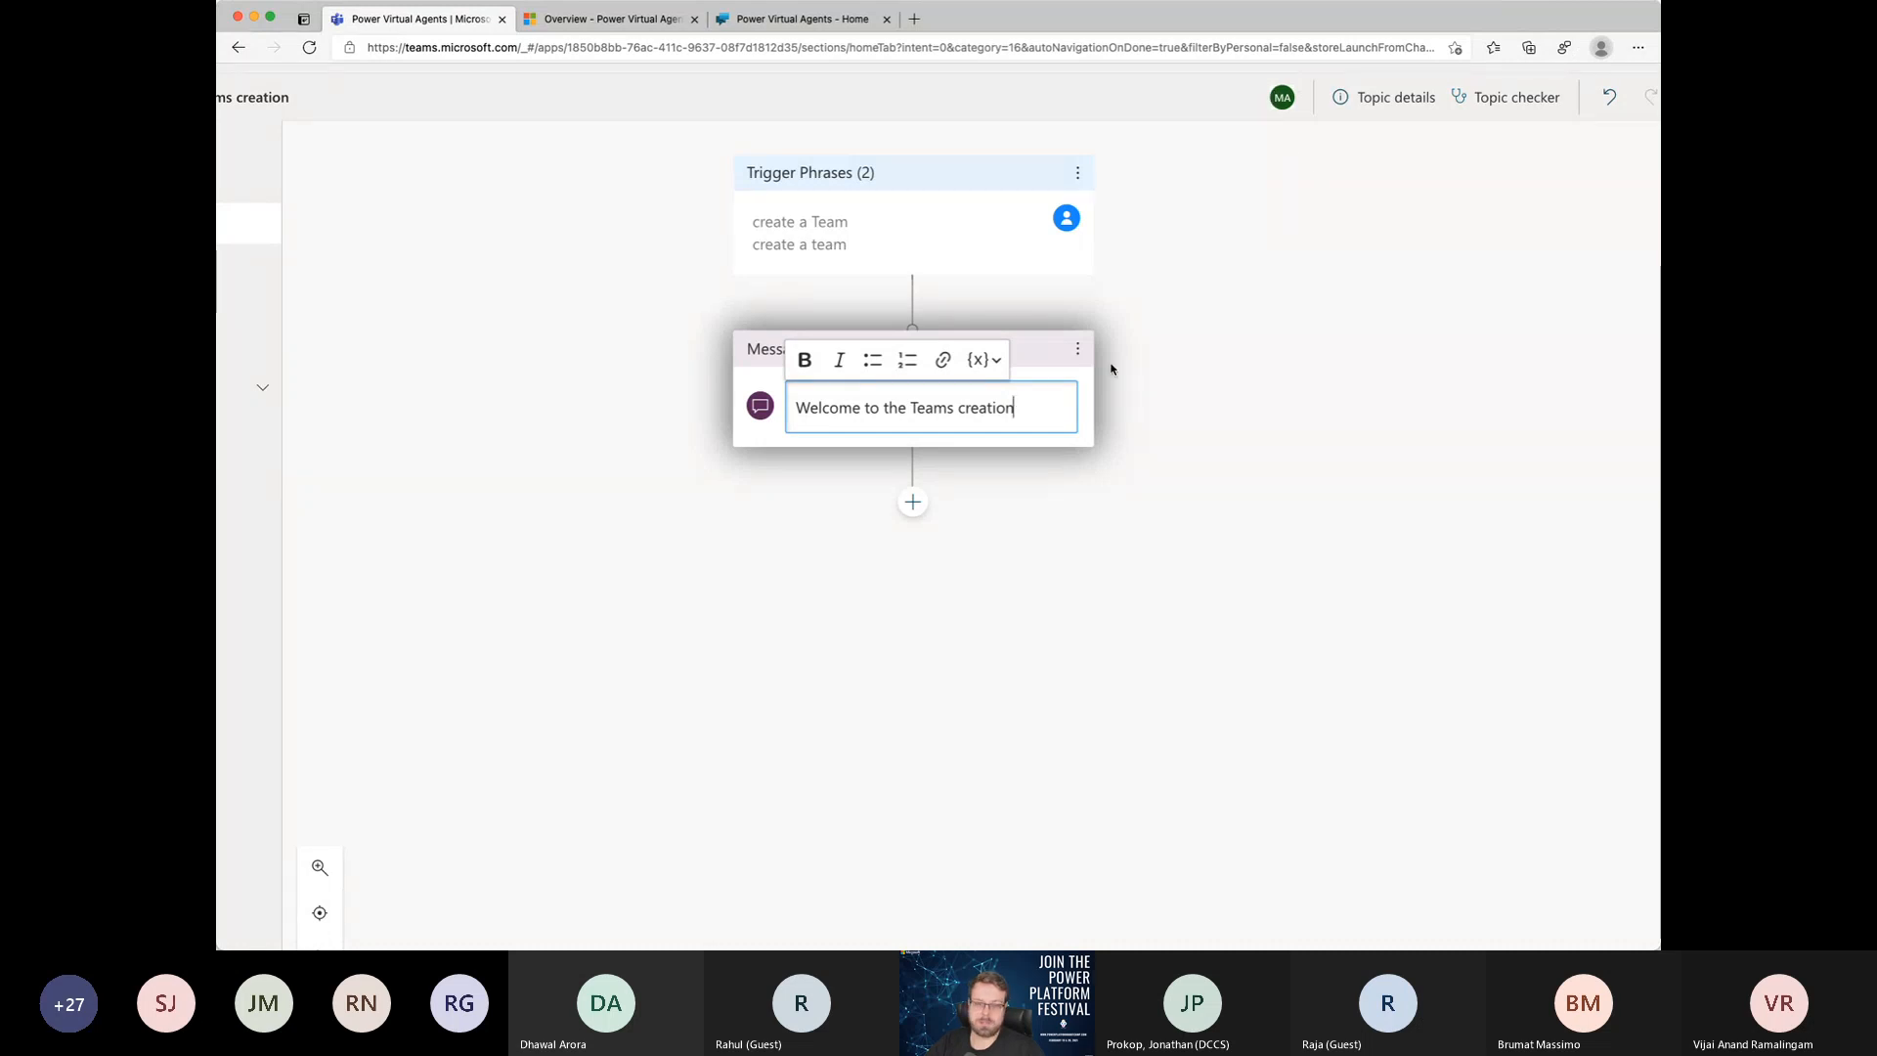
pyautogui.click(913, 504)
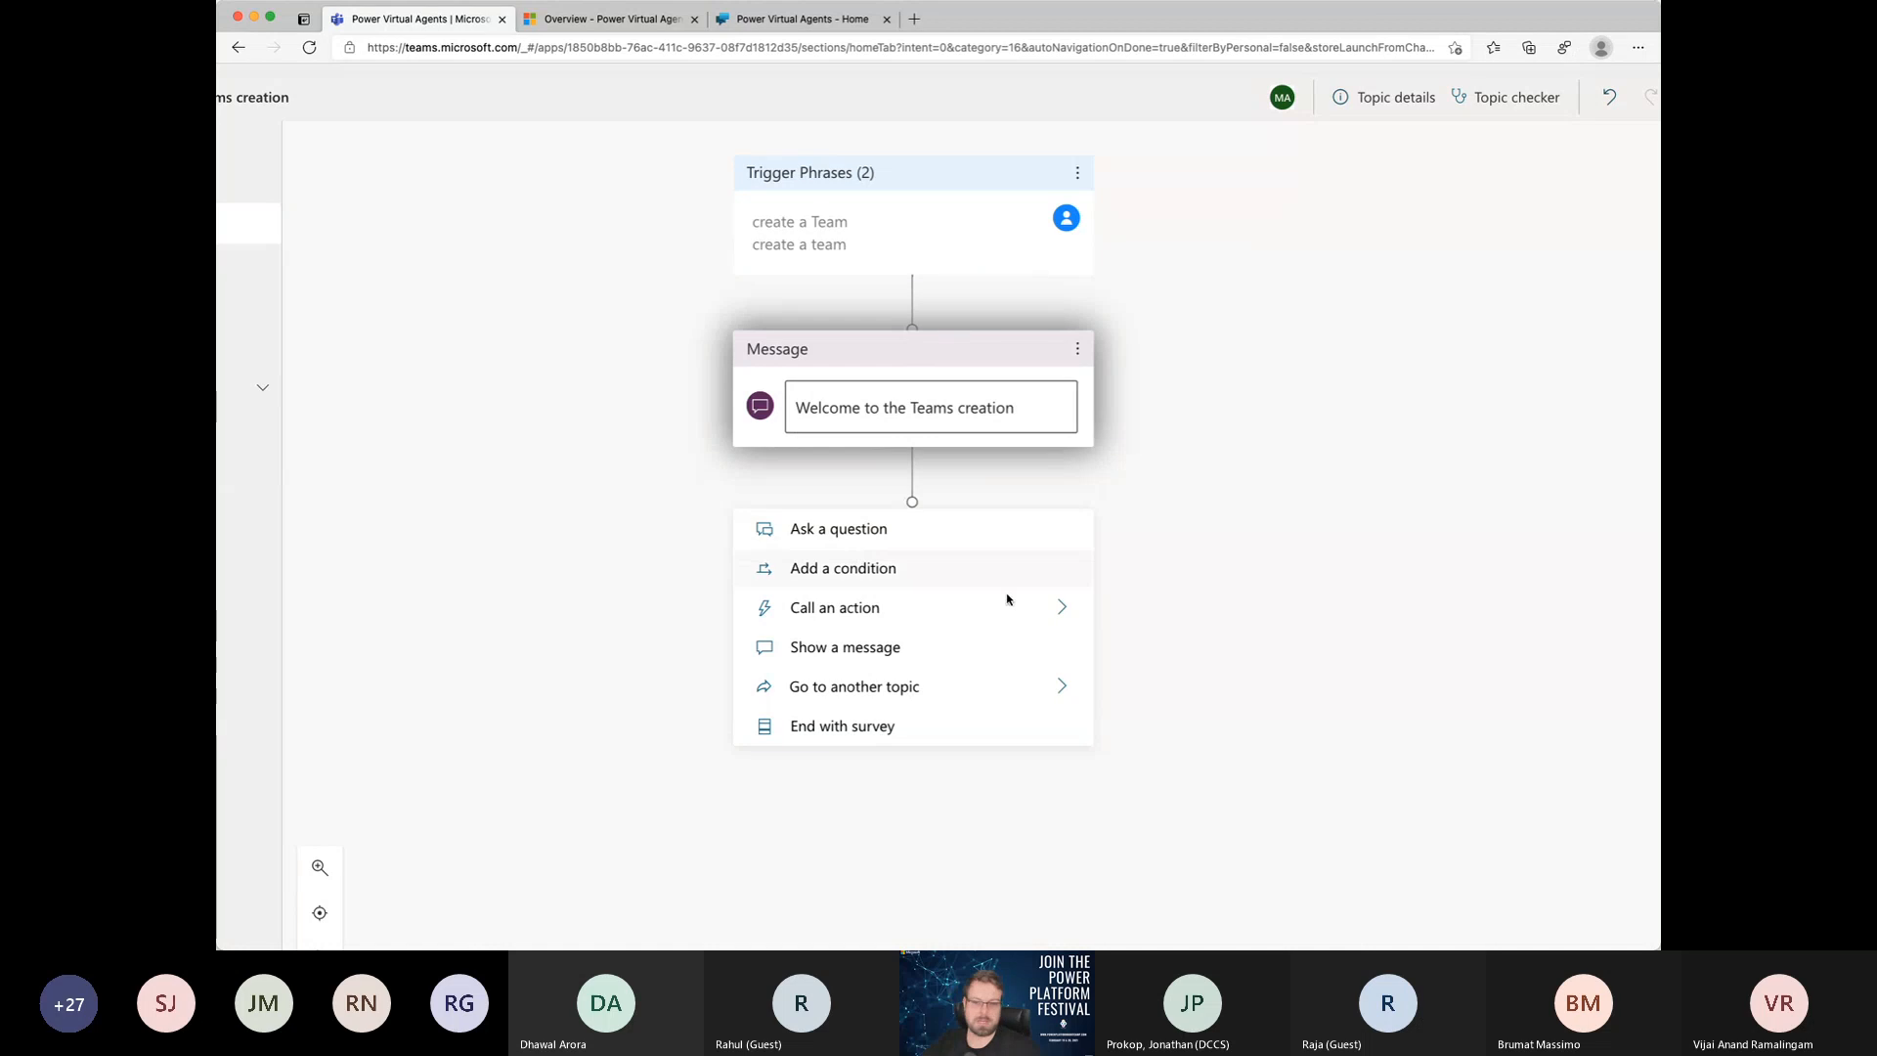
pyautogui.click(1073, 614)
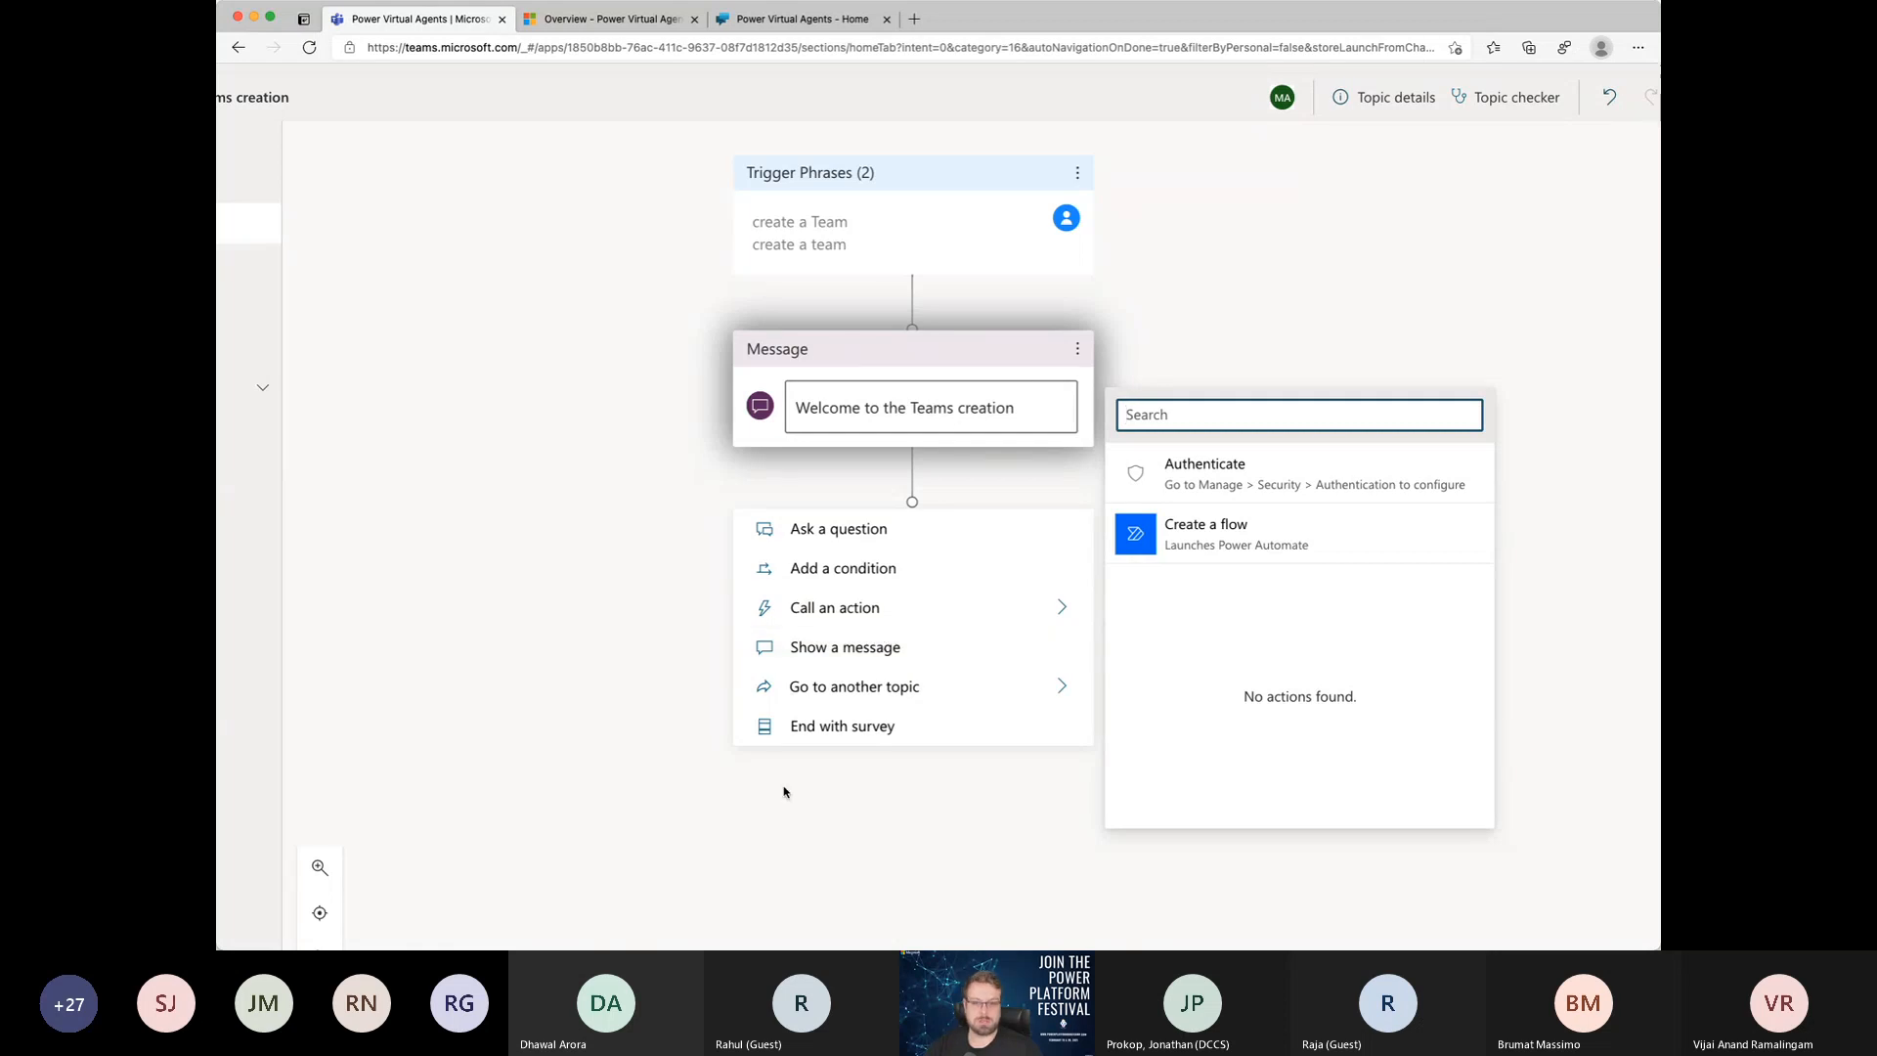
pyautogui.click(1043, 700)
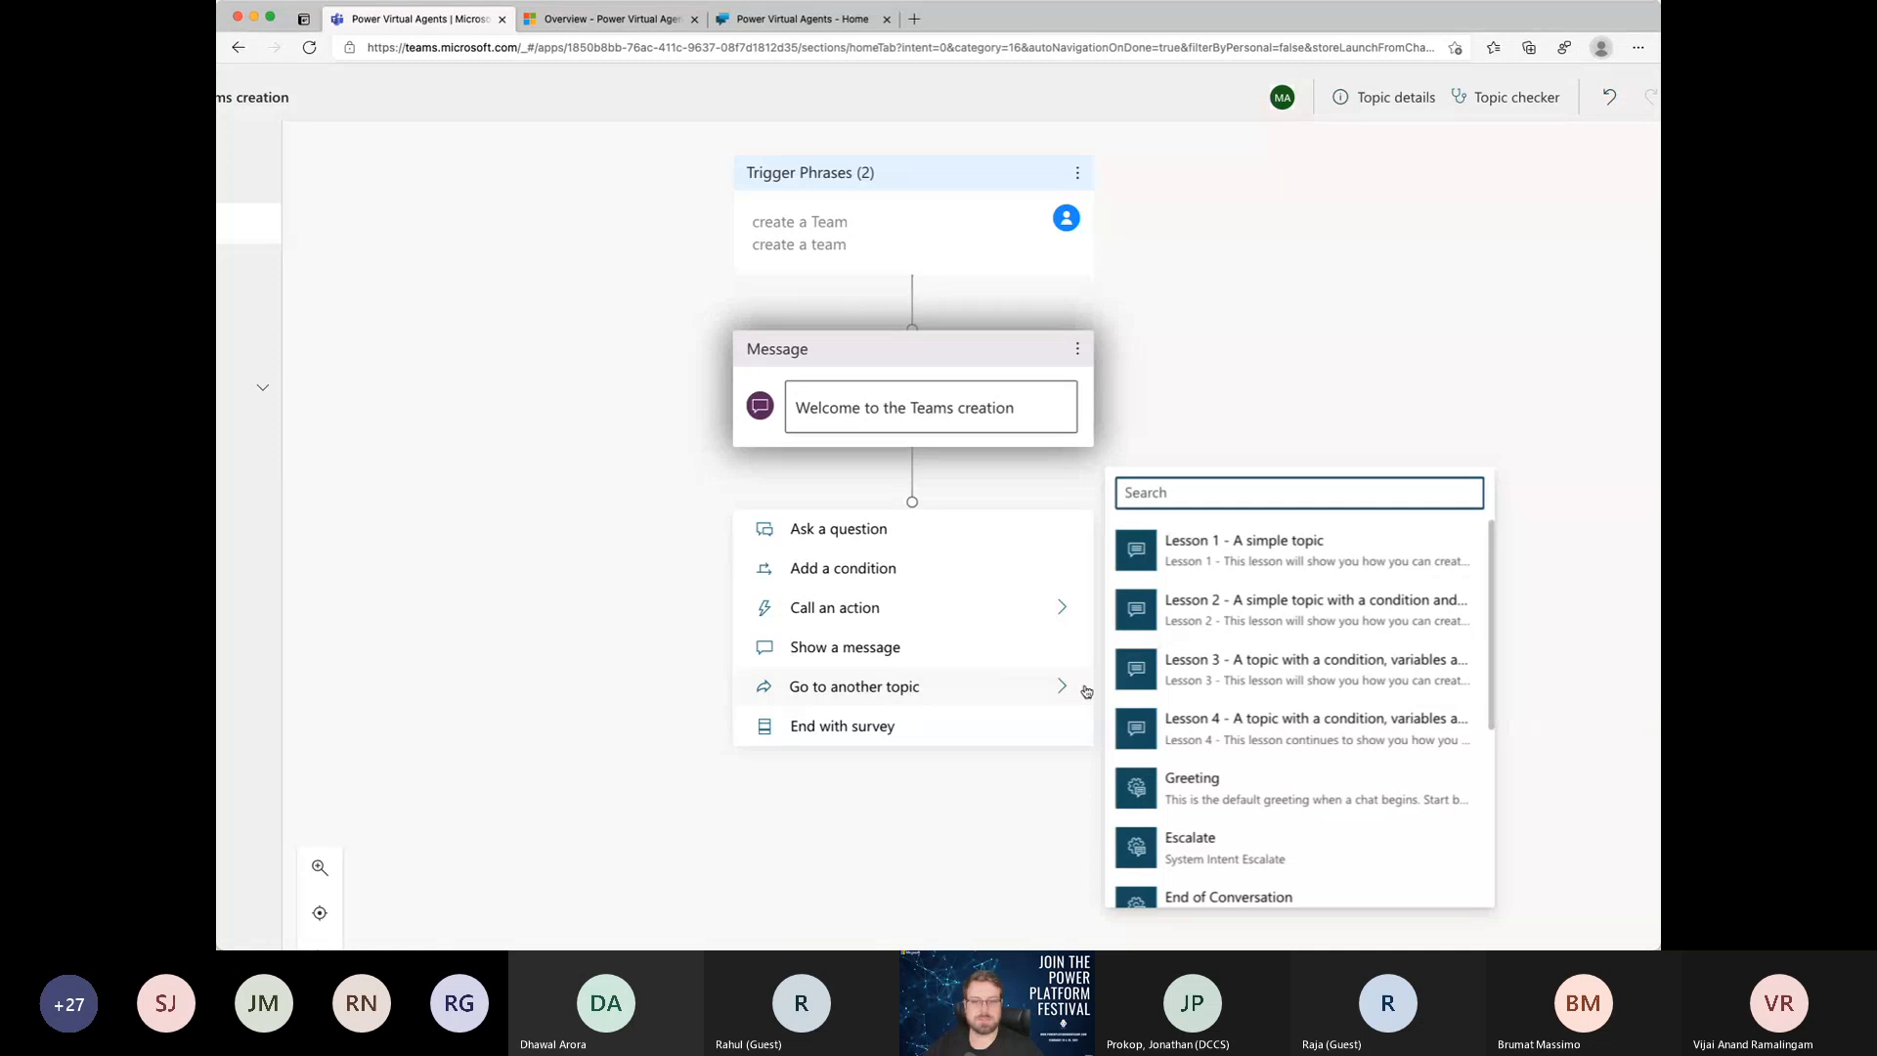
pyautogui.moveTo(1250, 717)
pyautogui.scroll(-5, 1251, 717)
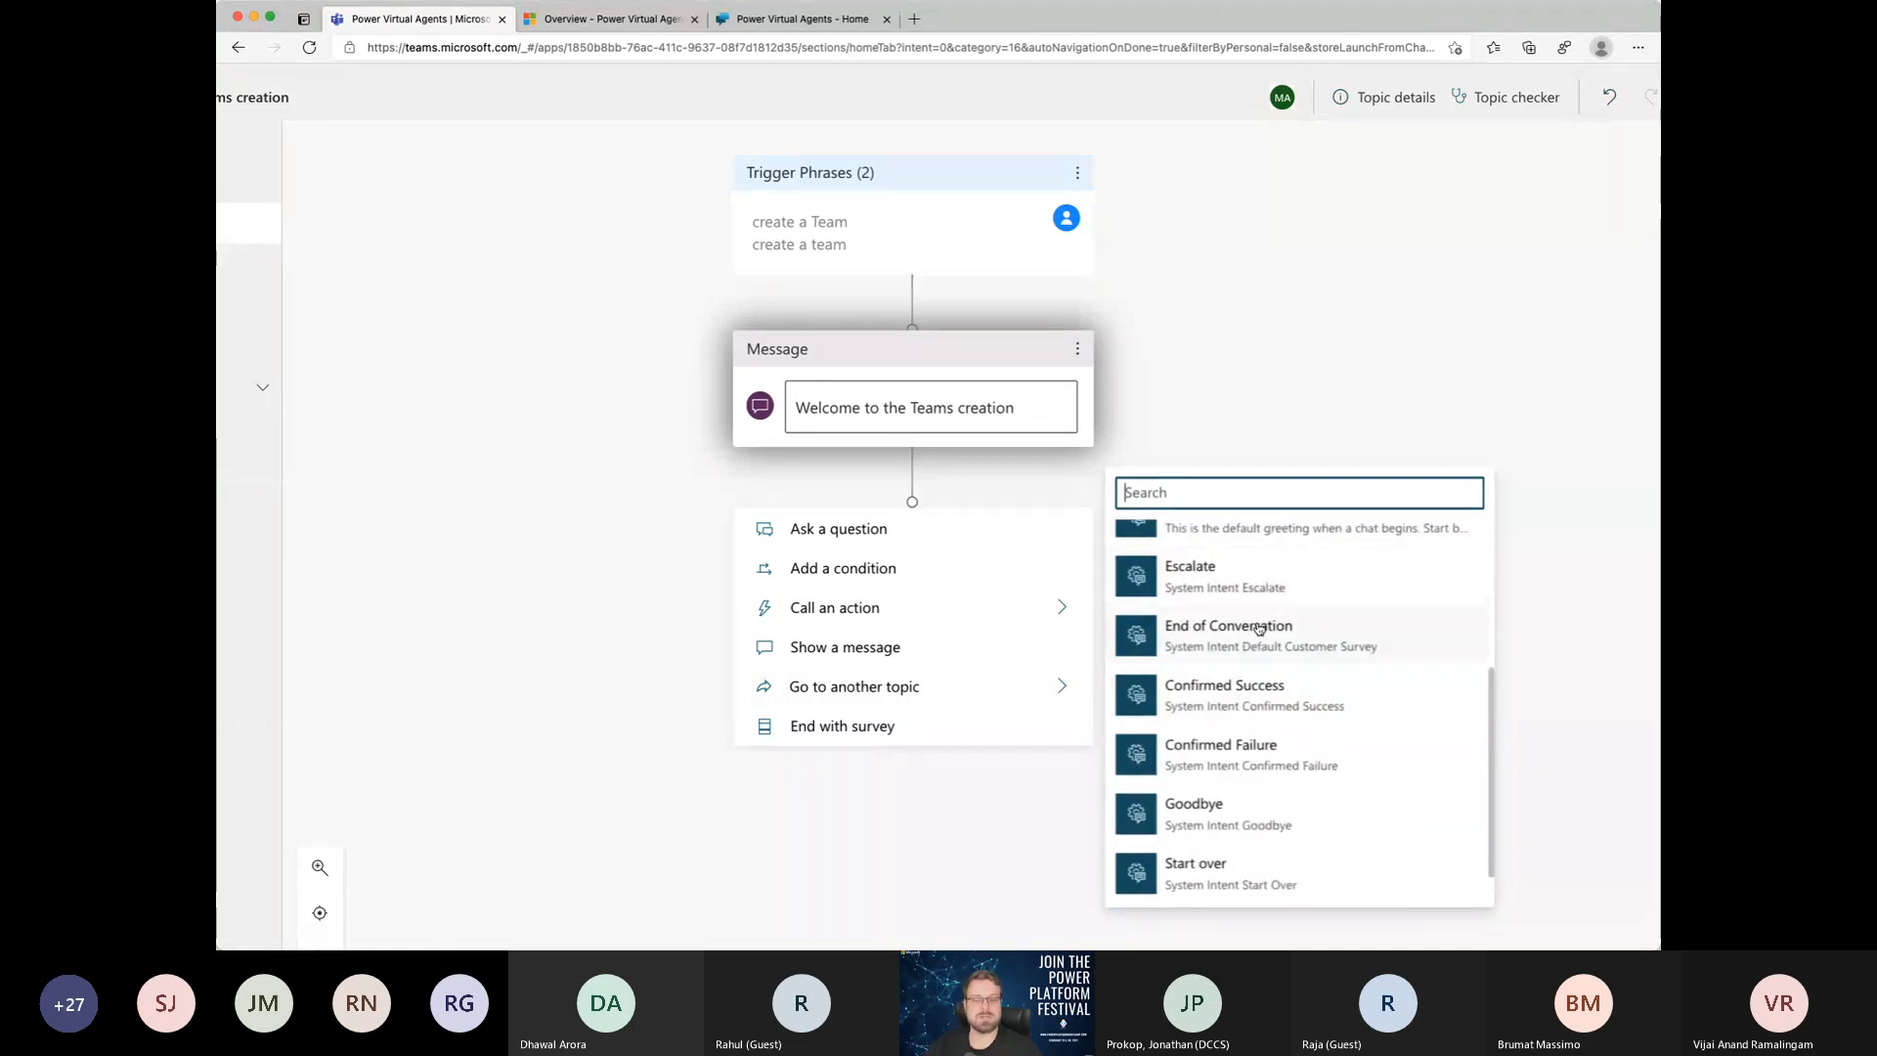
pyautogui.moveTo(1259, 629)
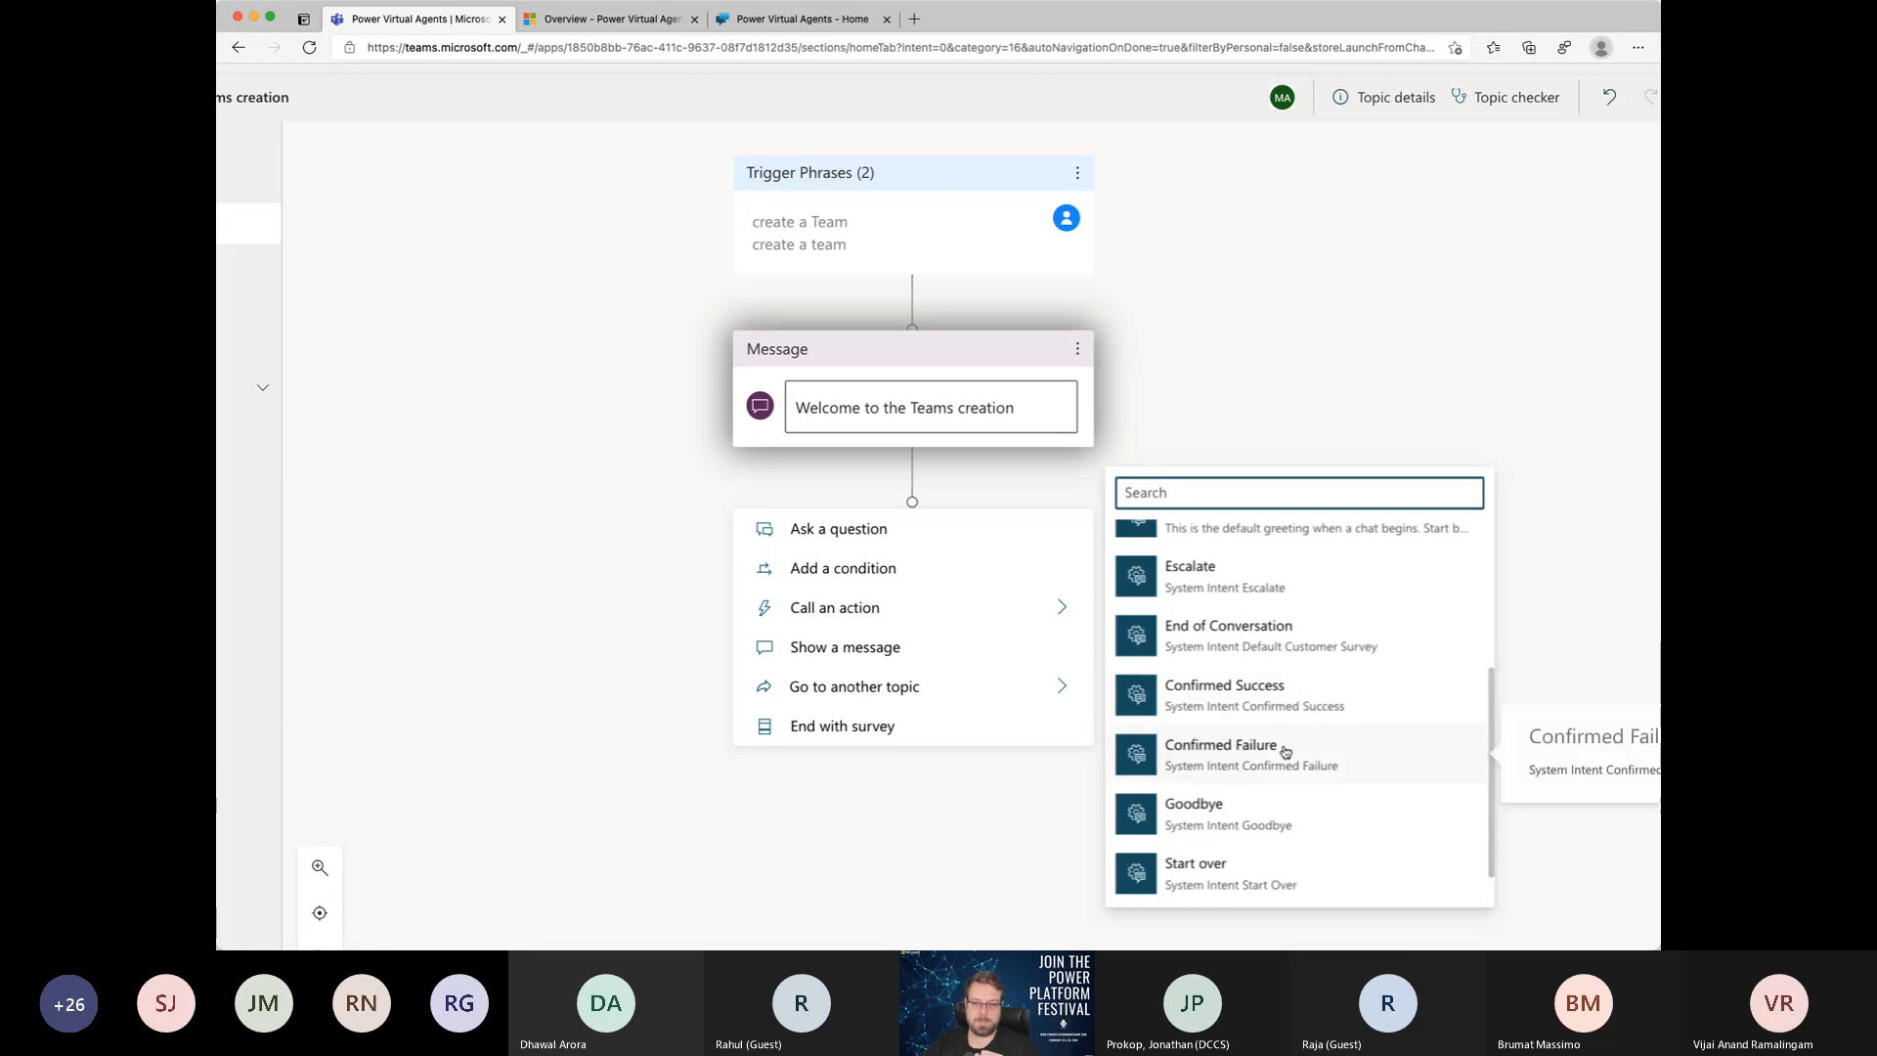
pyautogui.scroll(-1, 1281, 751)
pyautogui.scroll(5, 1213, 684)
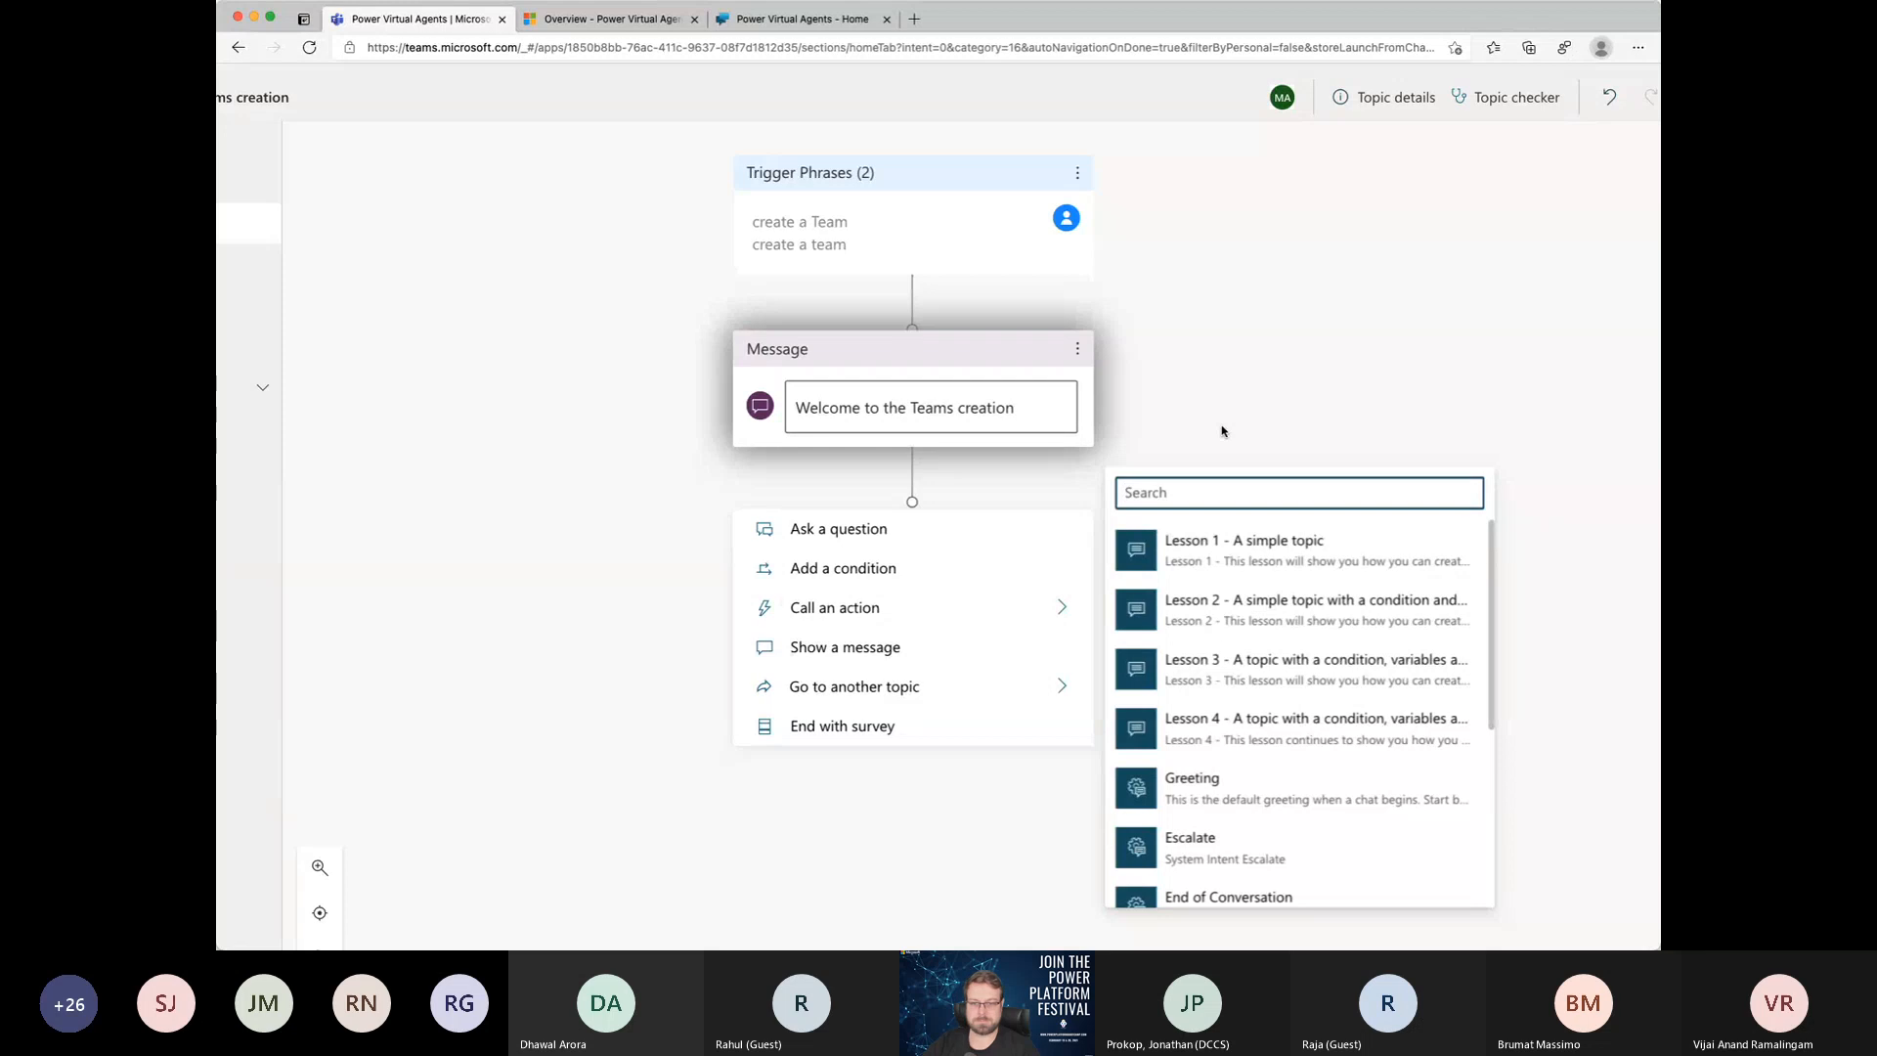
# Step: Add a question node after the message that asks "Whats the name of the team?"
pyautogui.click(874, 529)
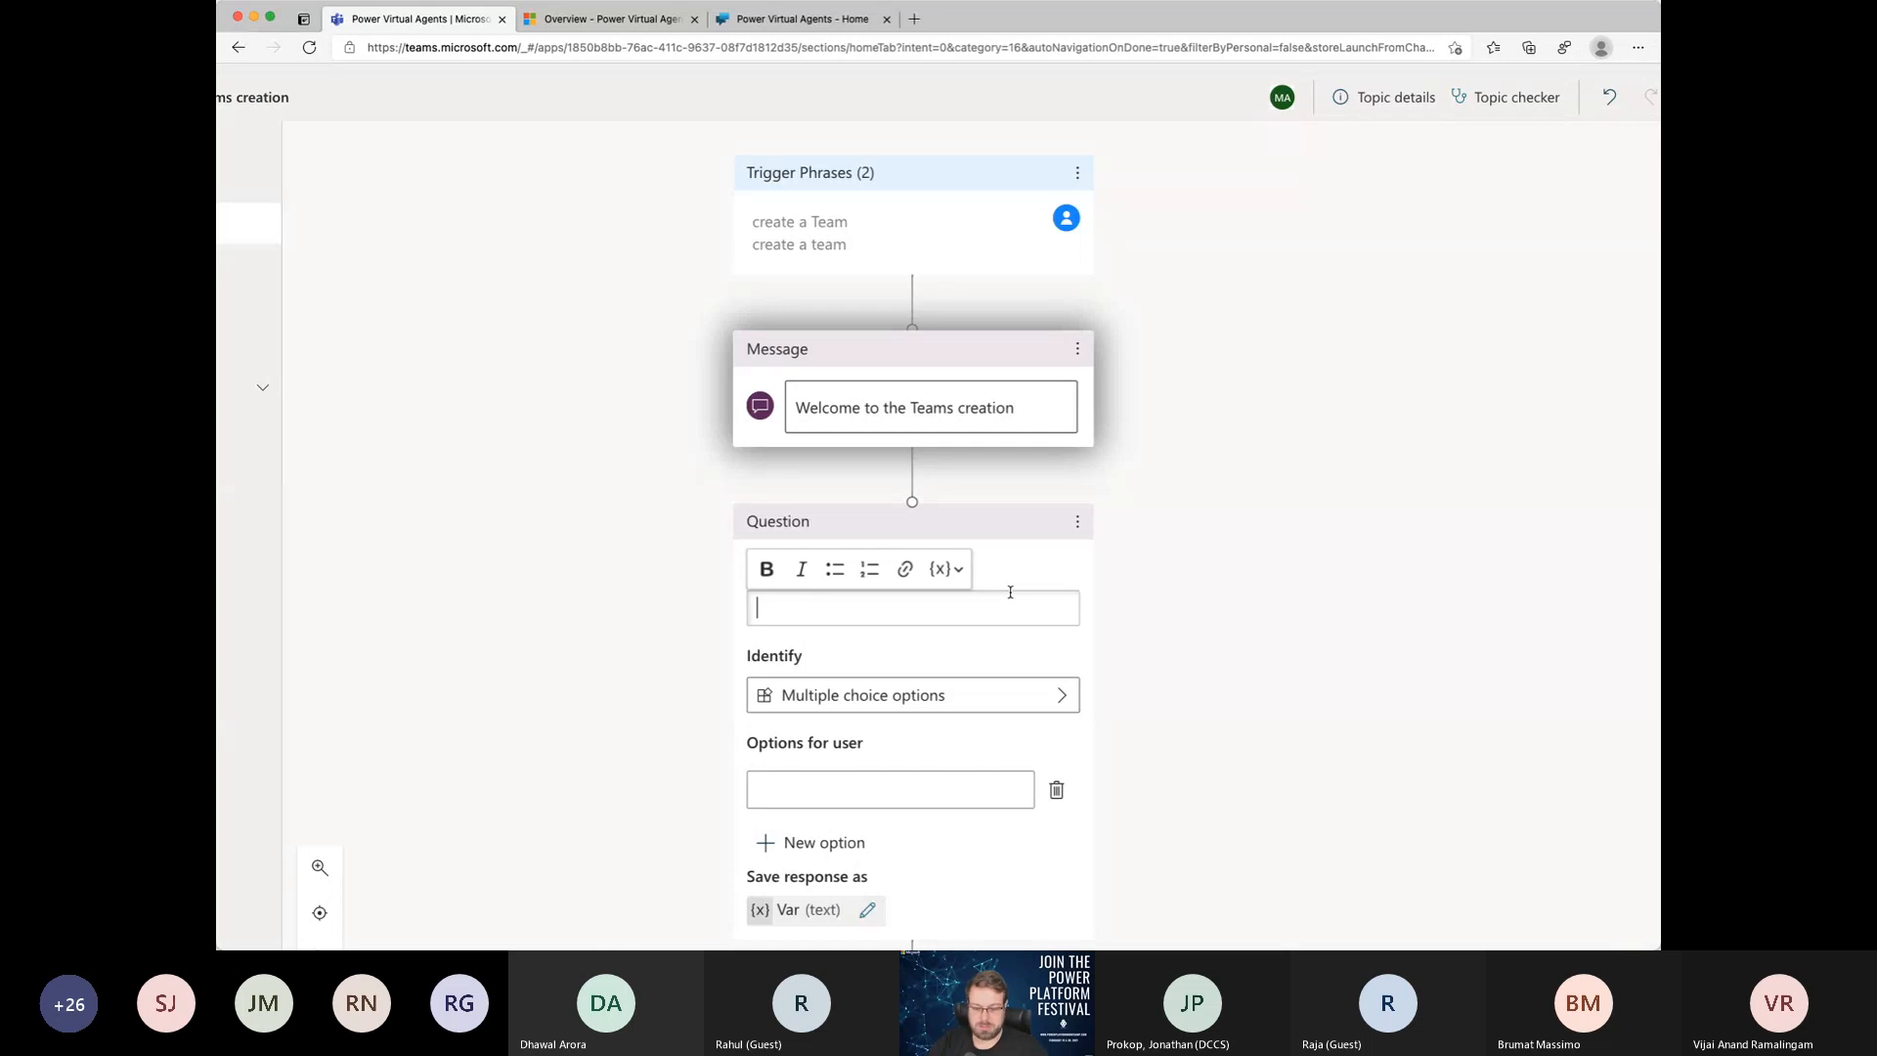
pyautogui.write('Whats t')
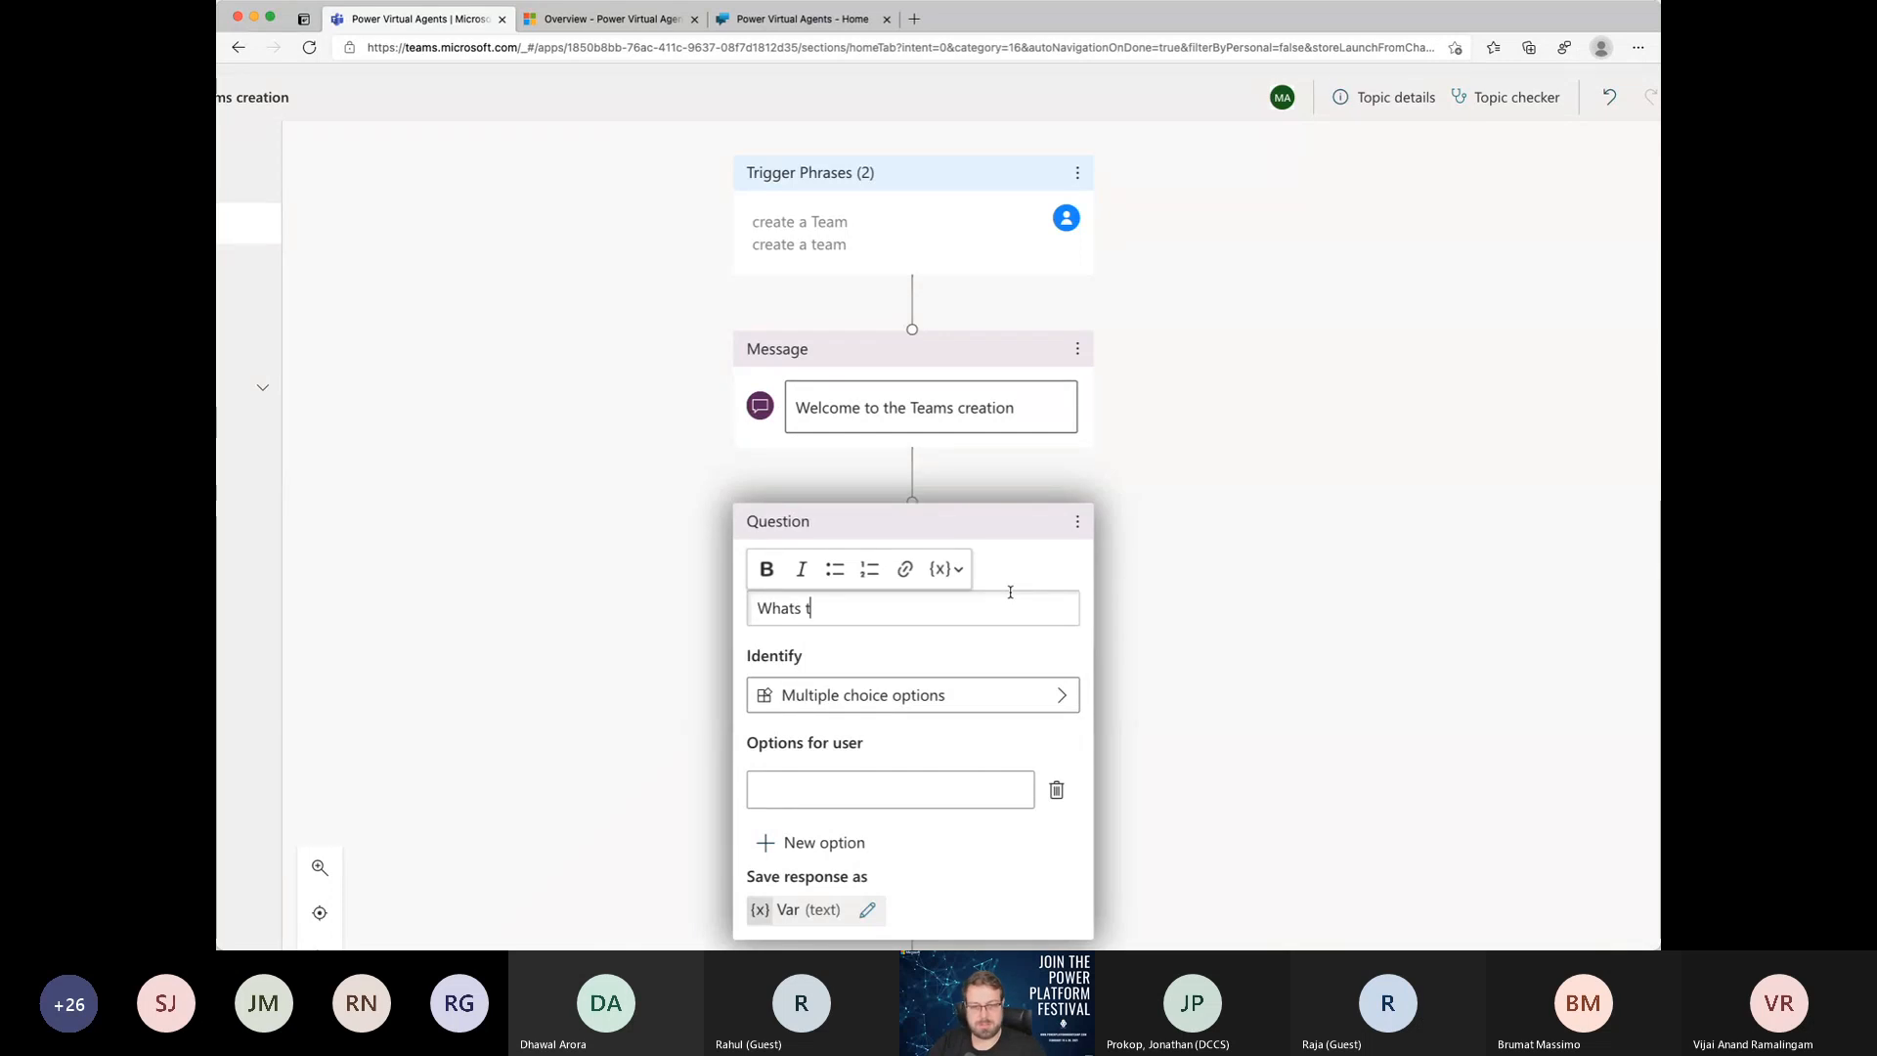
pyautogui.write('he name of the ')
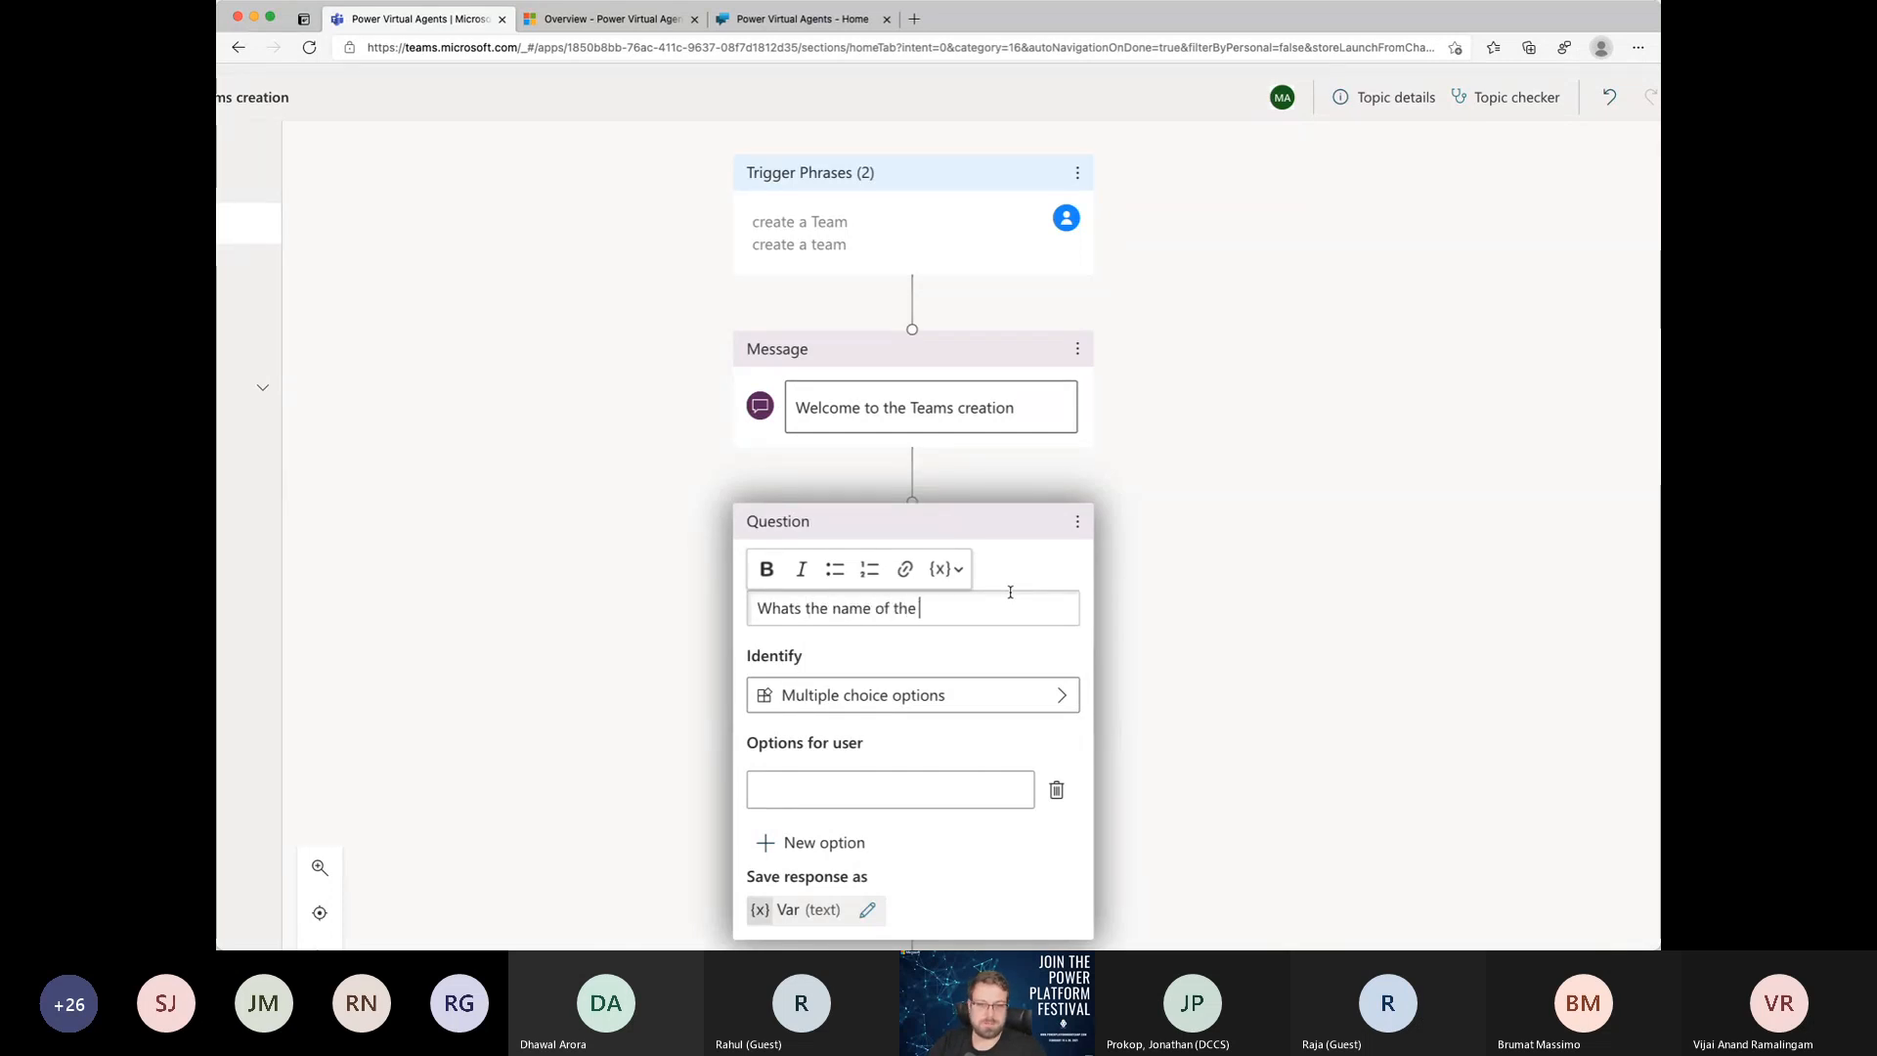
pyautogui.write('team?')
pyautogui.press('Tab')
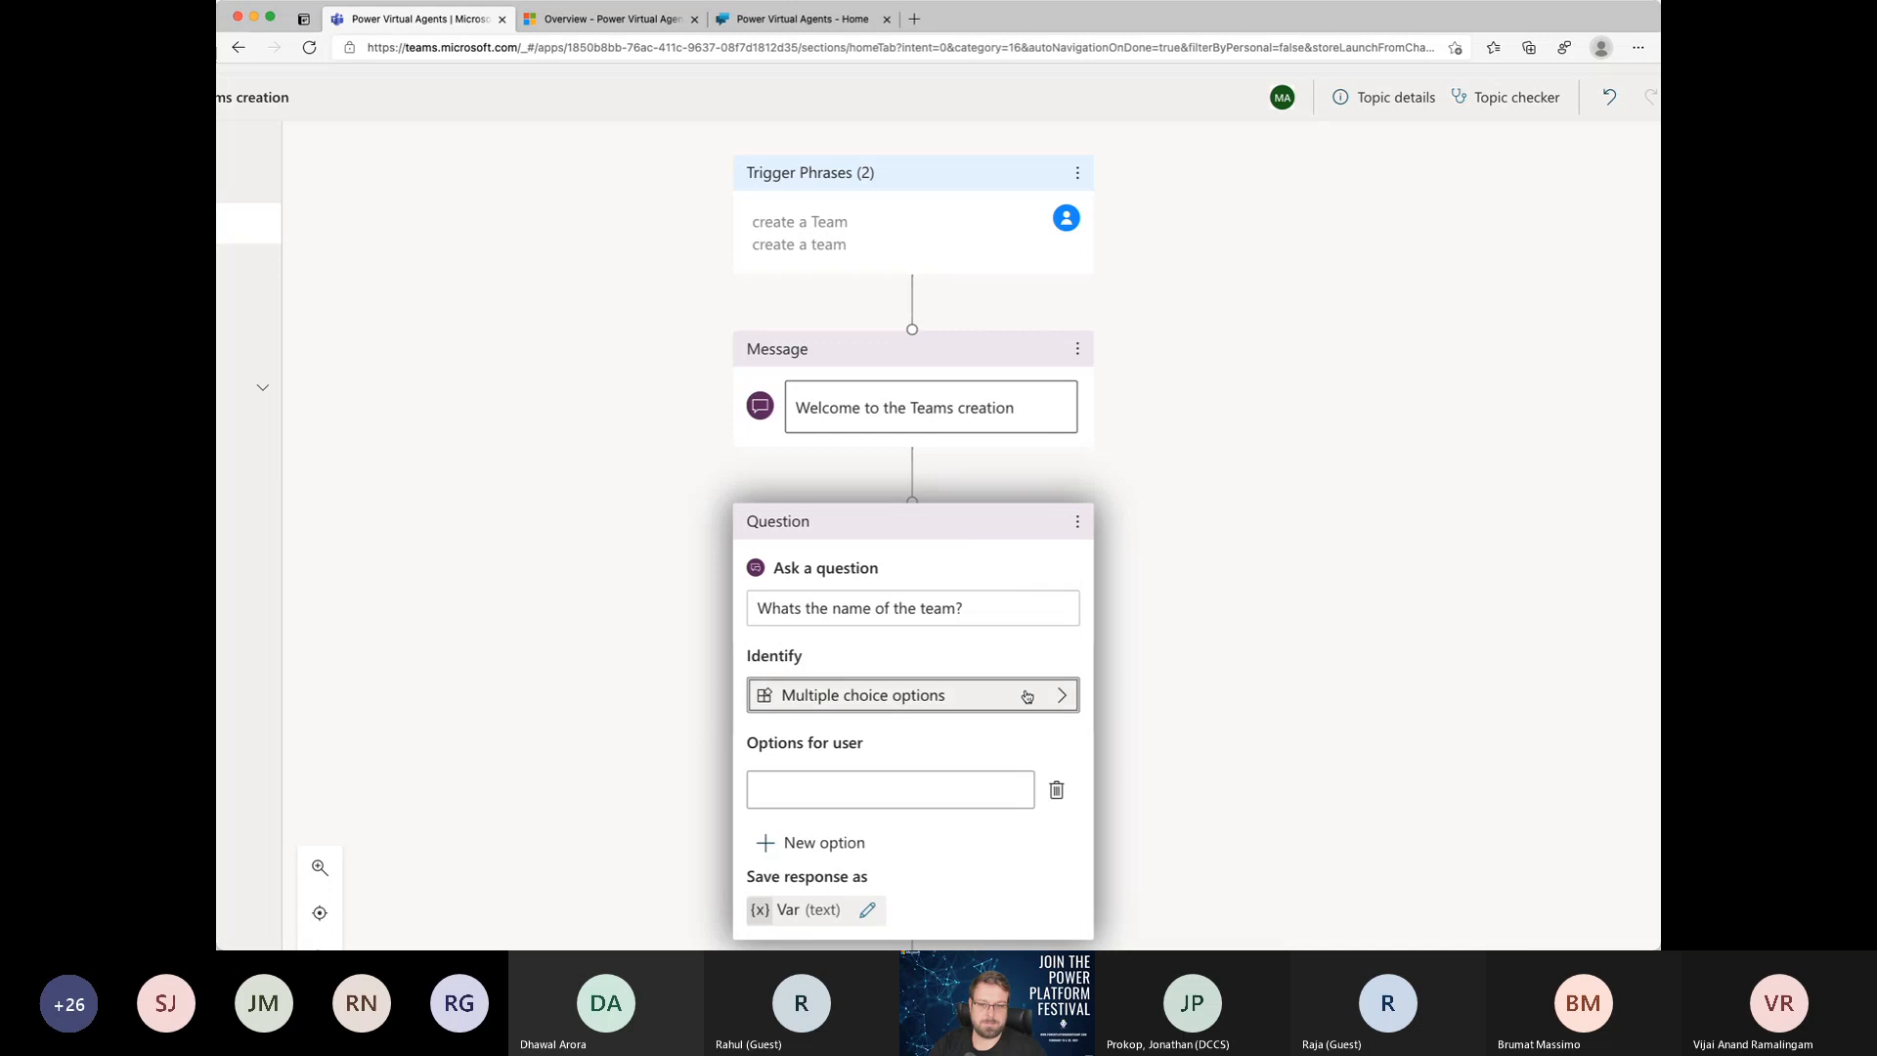
# Step: Browse the entities the team name question can identify and set it to User's entire response
pyautogui.scroll(-2, 966, 704)
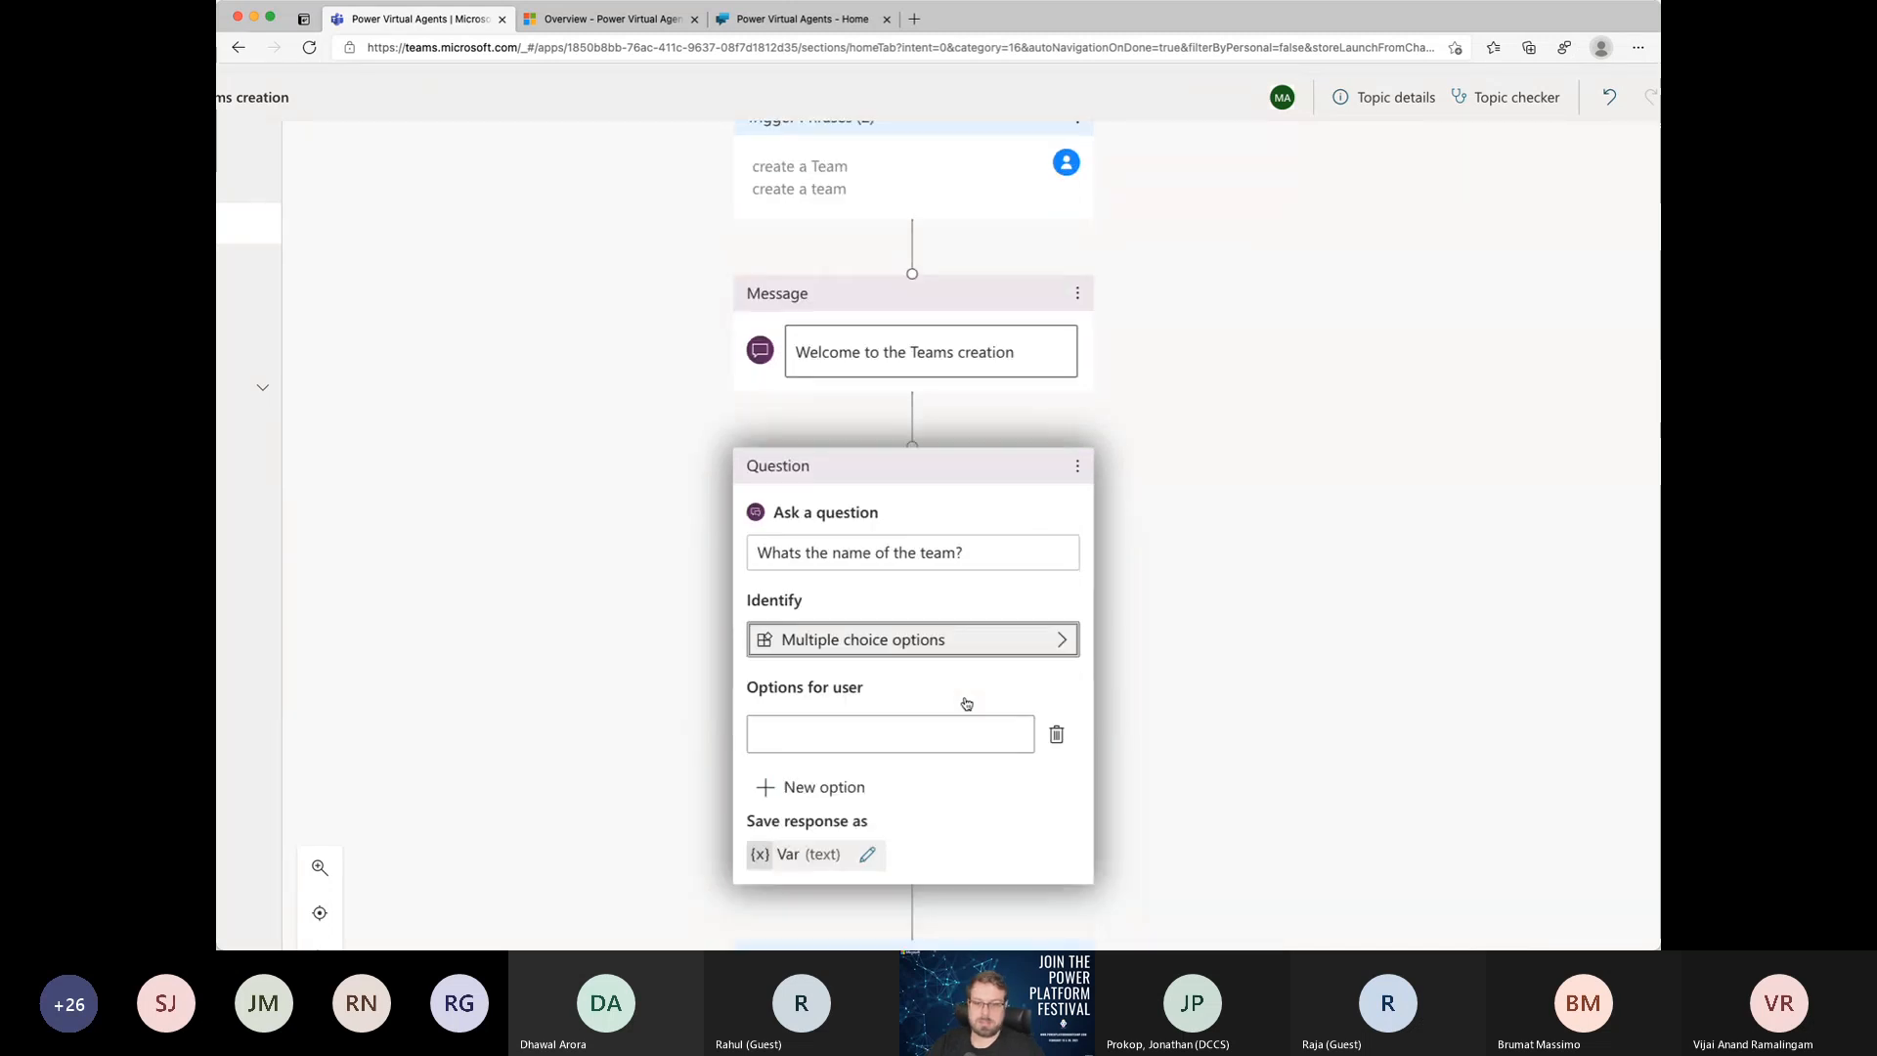
pyautogui.scroll(-3, 966, 704)
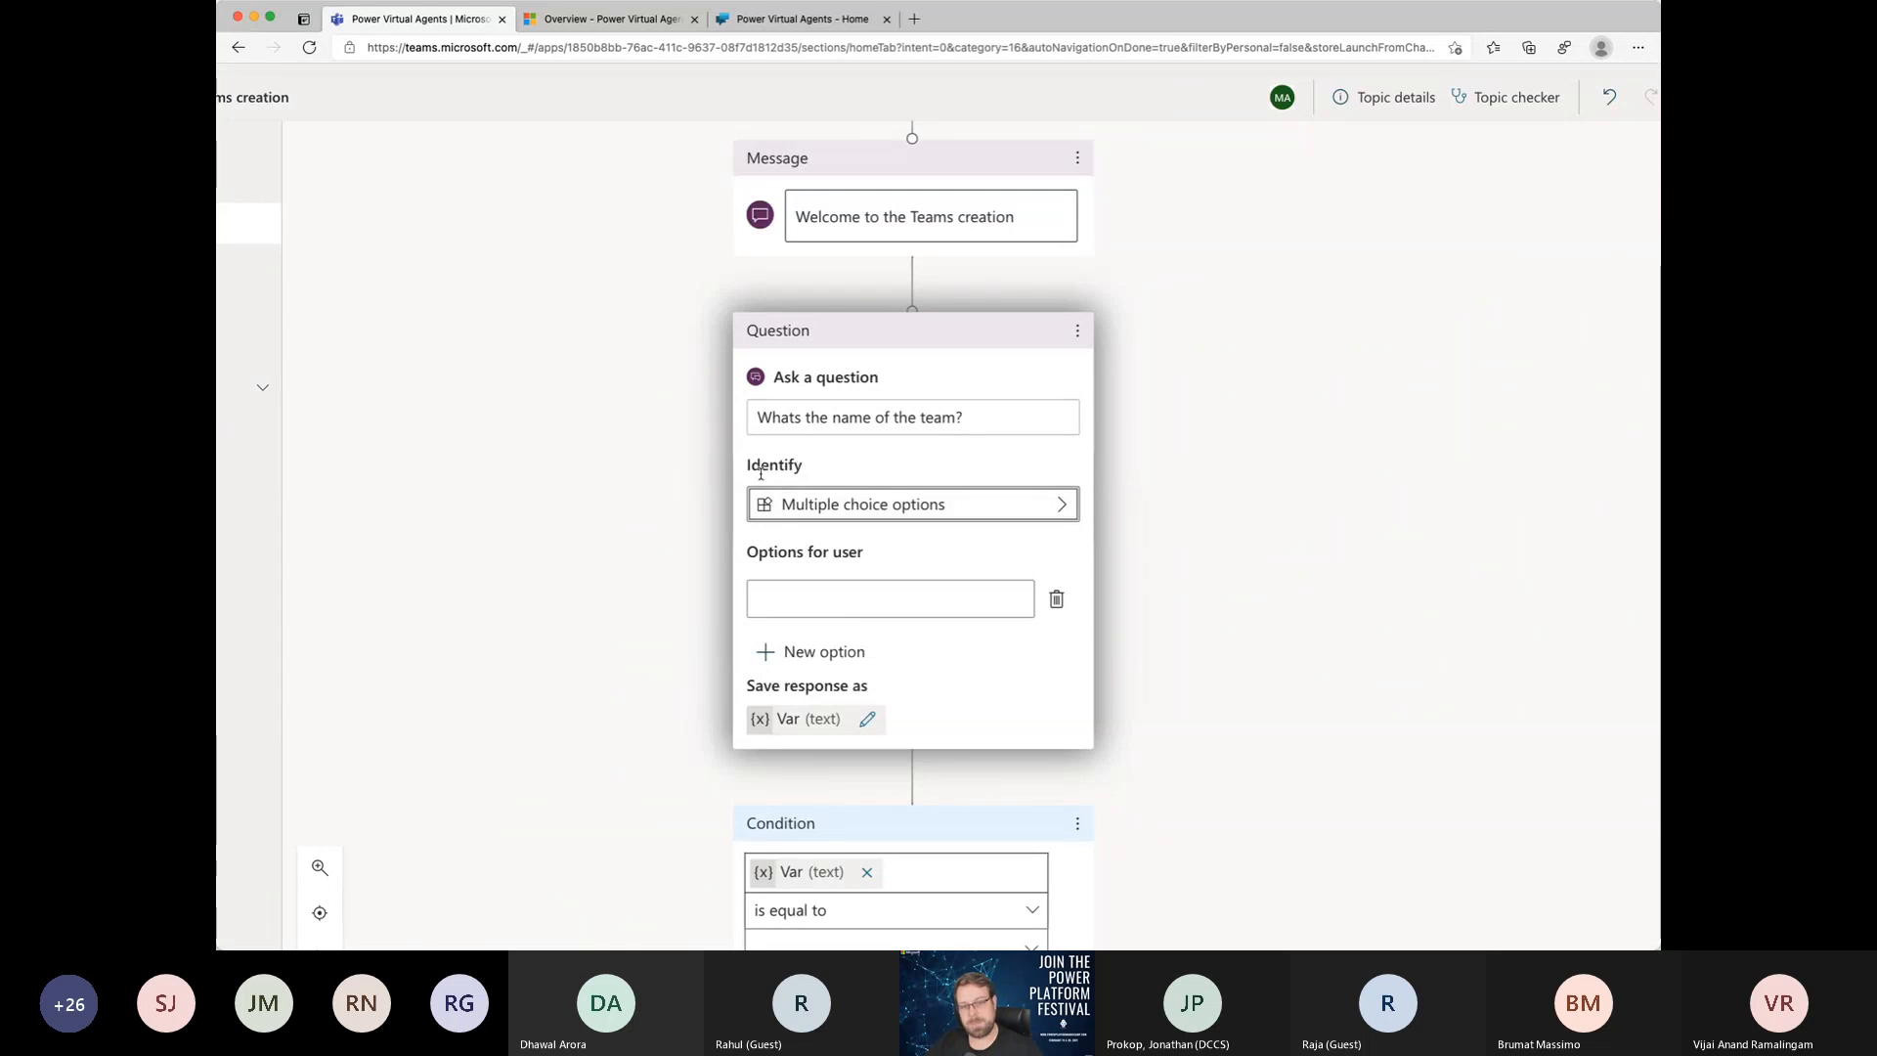
pyautogui.click(936, 502)
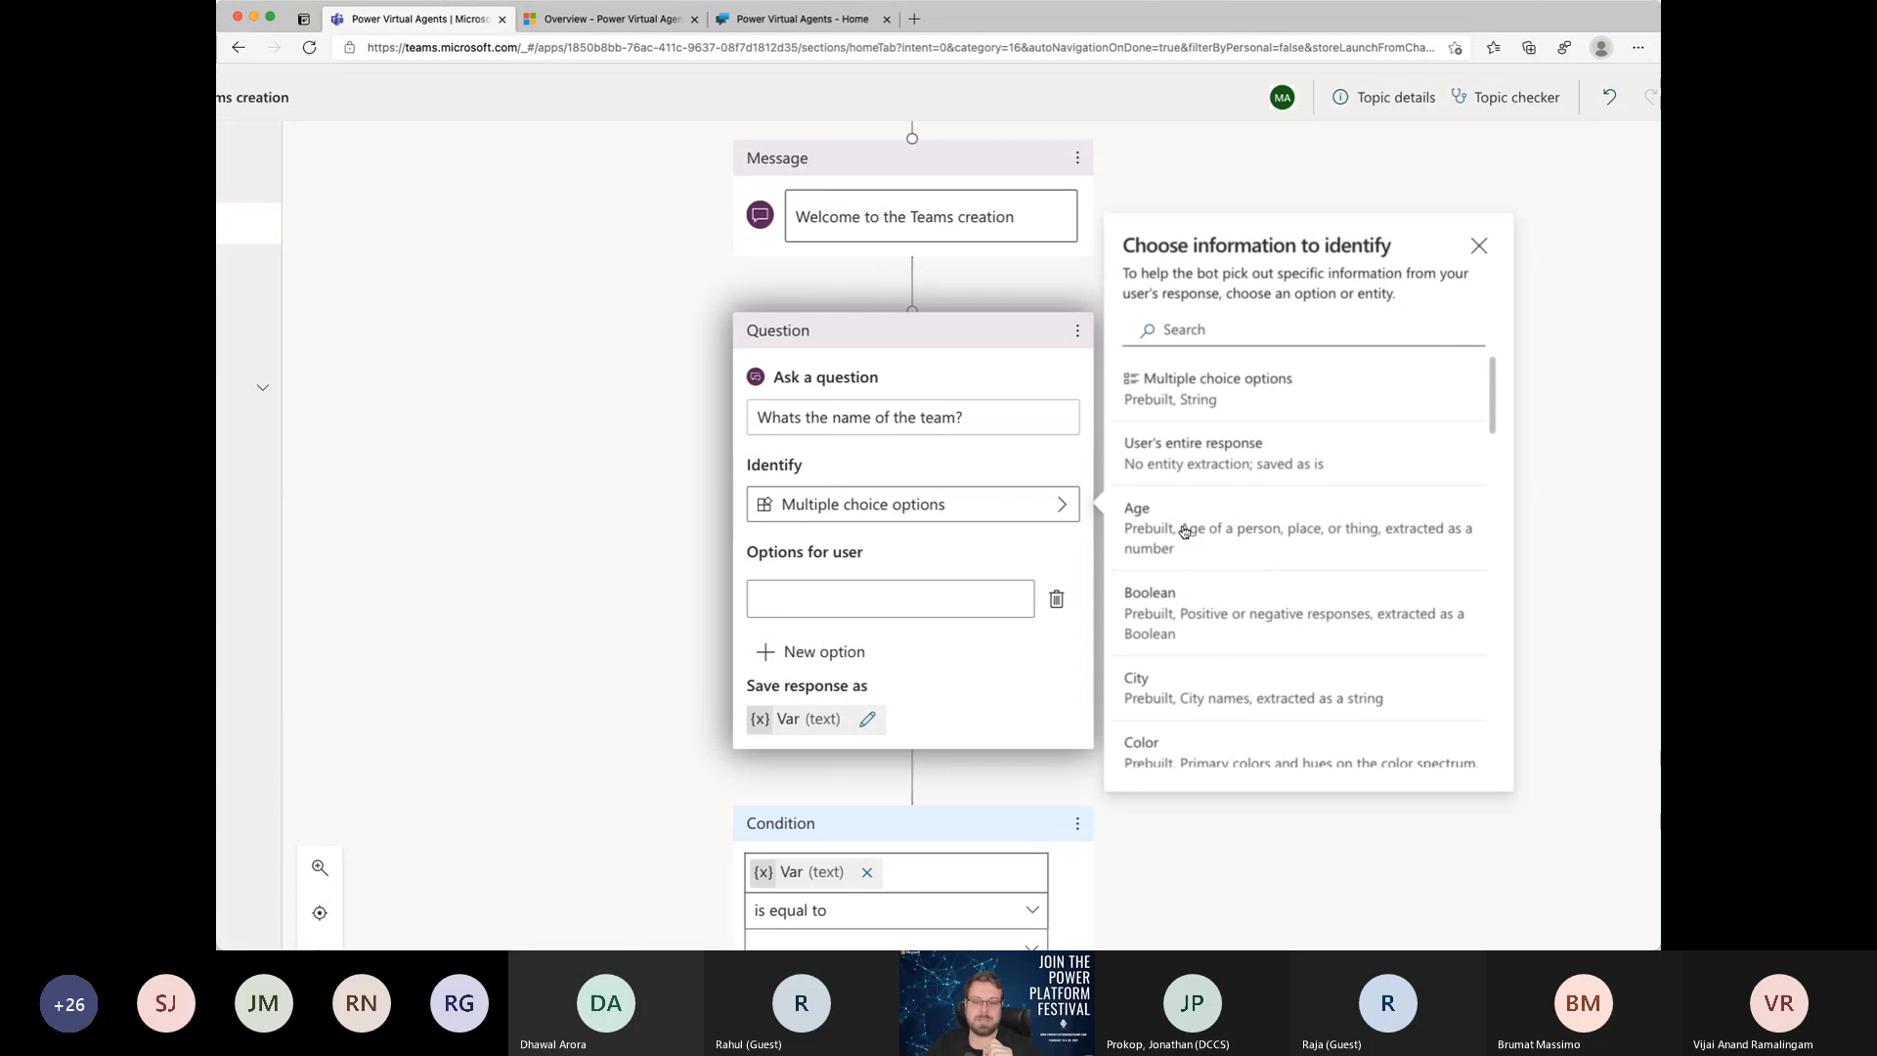
pyautogui.scroll(-5, 1183, 533)
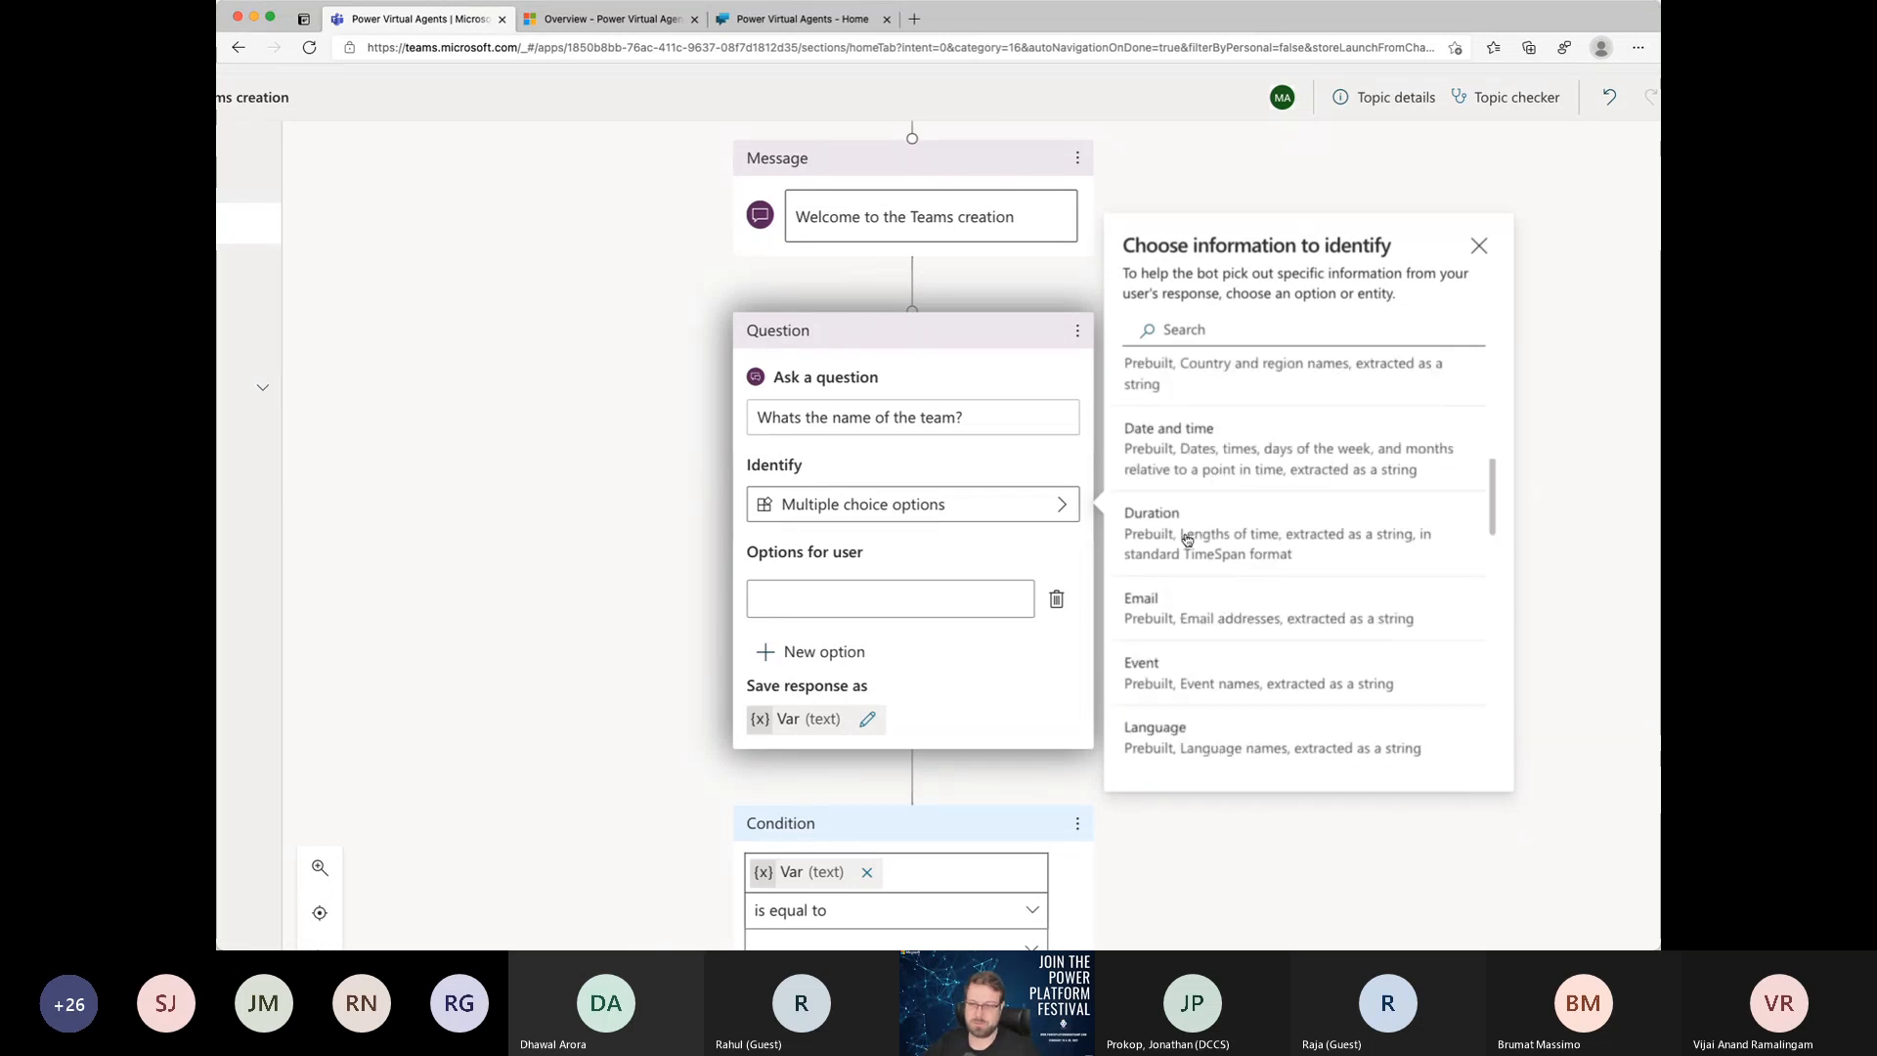
pyautogui.scroll(-6, 1212, 557)
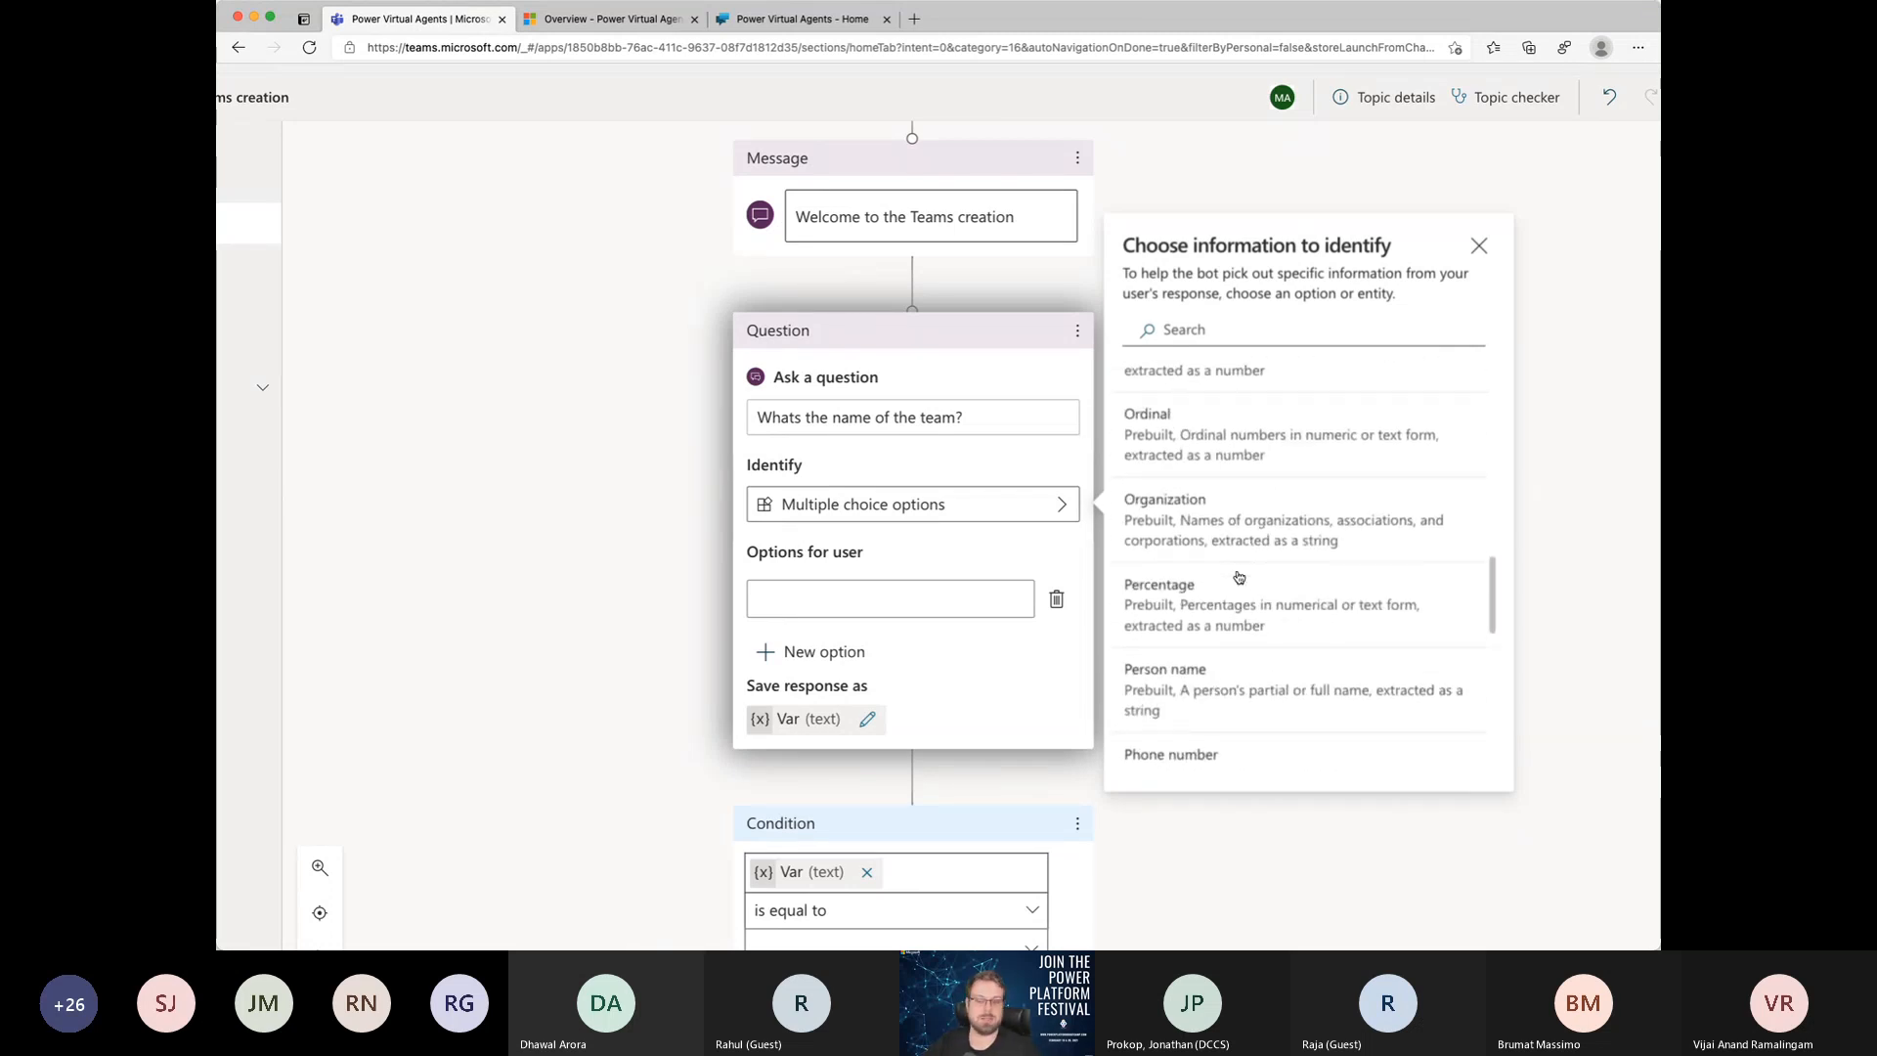
pyautogui.scroll(12, 1276, 531)
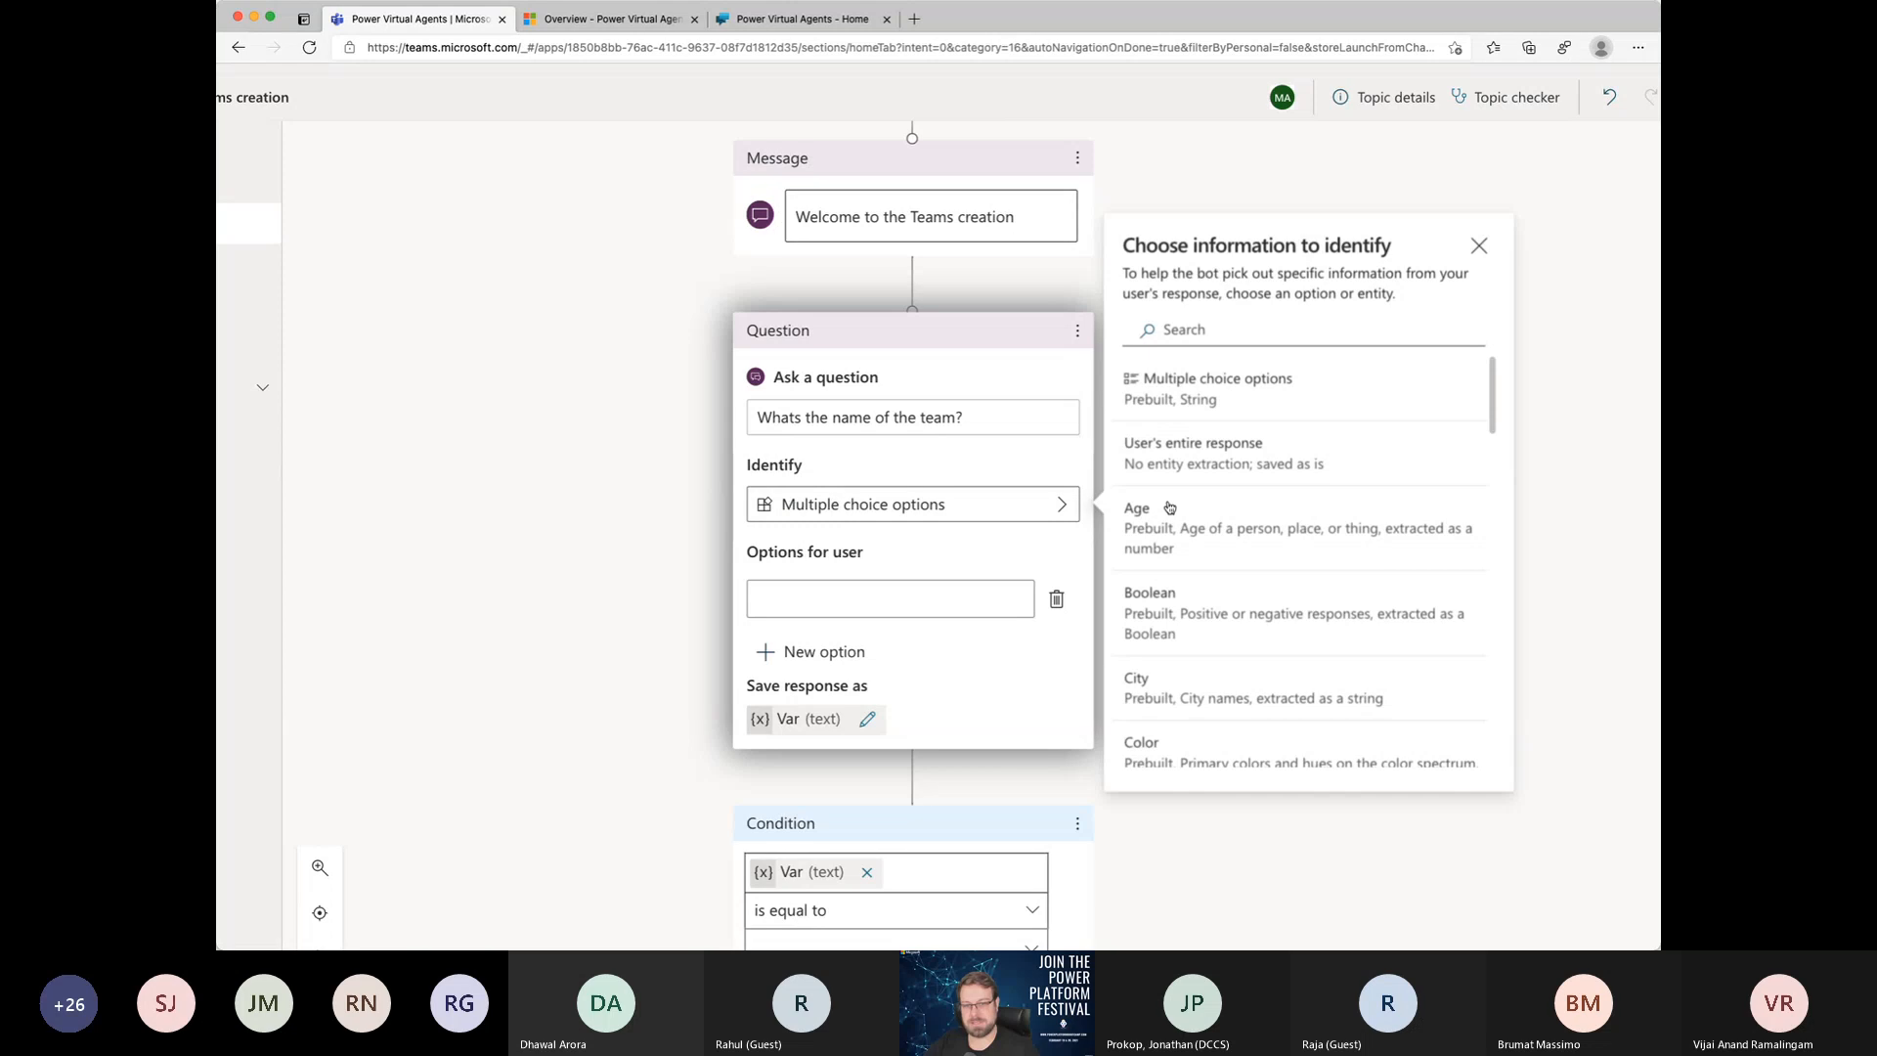
pyautogui.scroll(-10, 1235, 570)
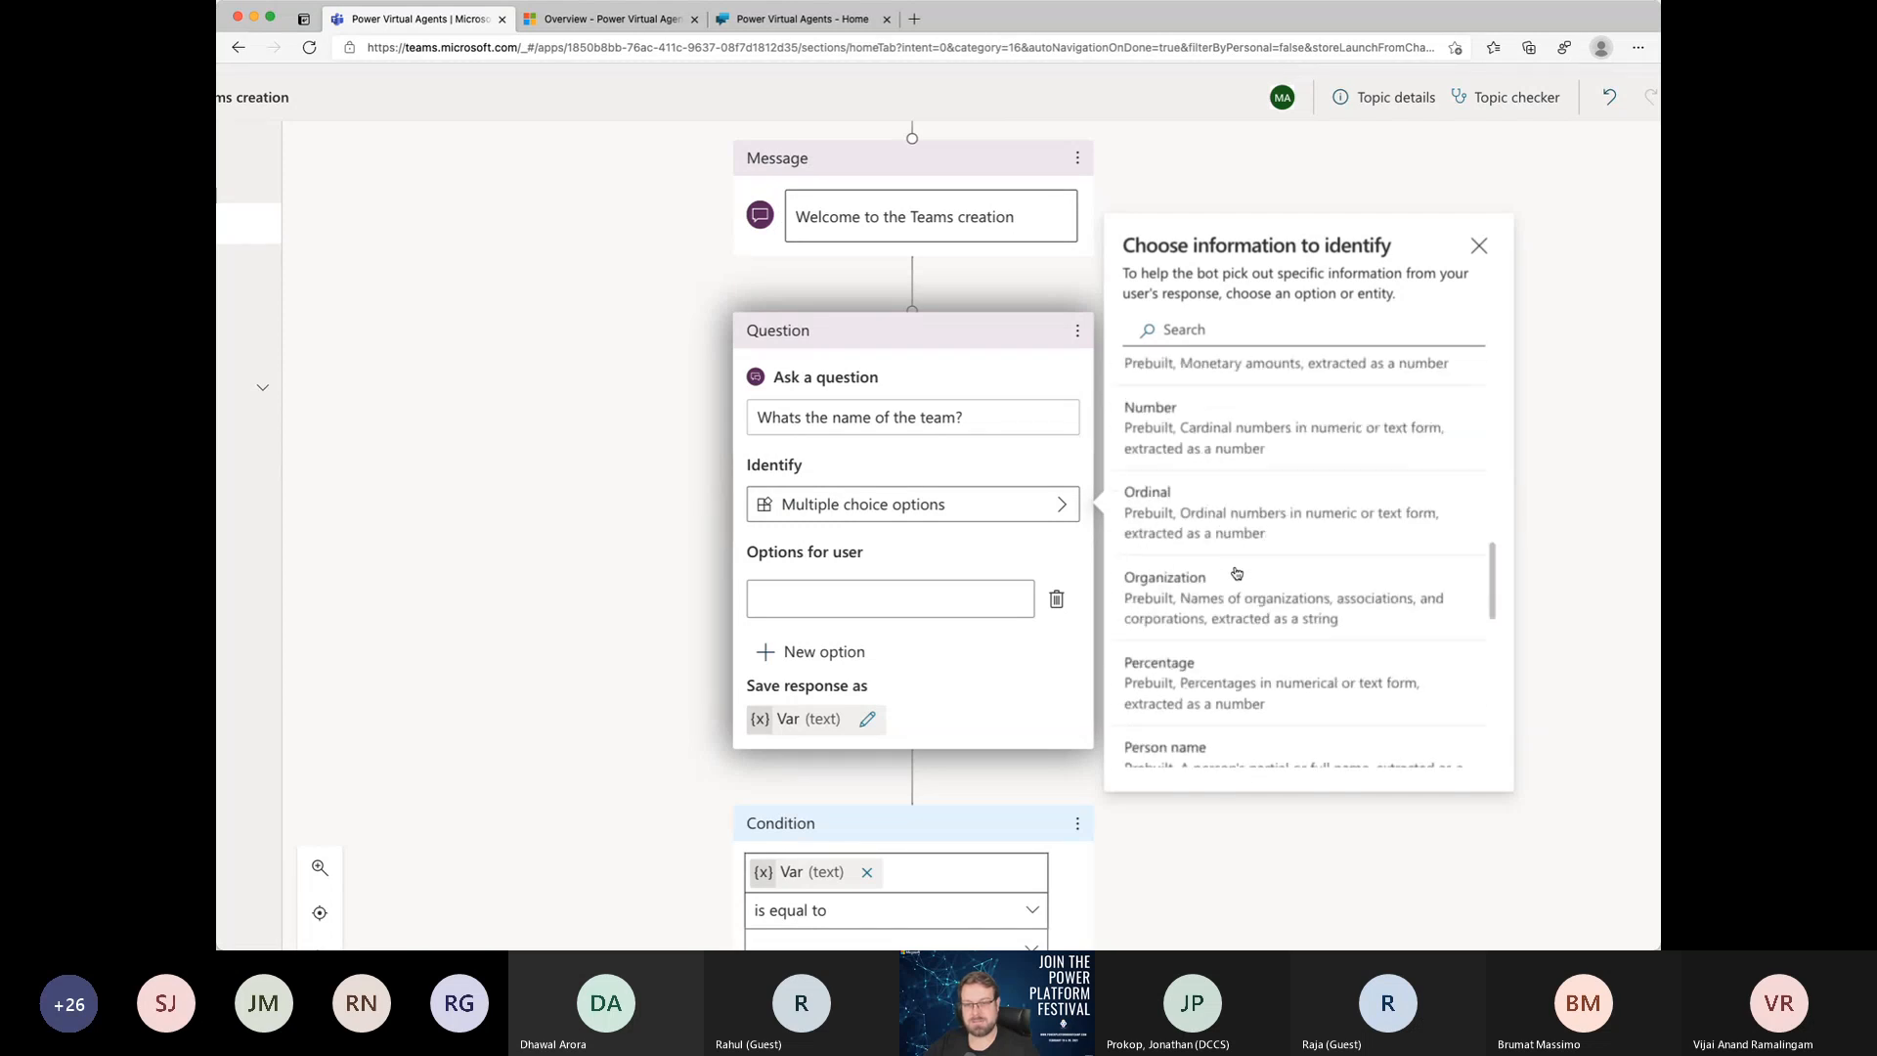
pyautogui.scroll(-3, 1232, 574)
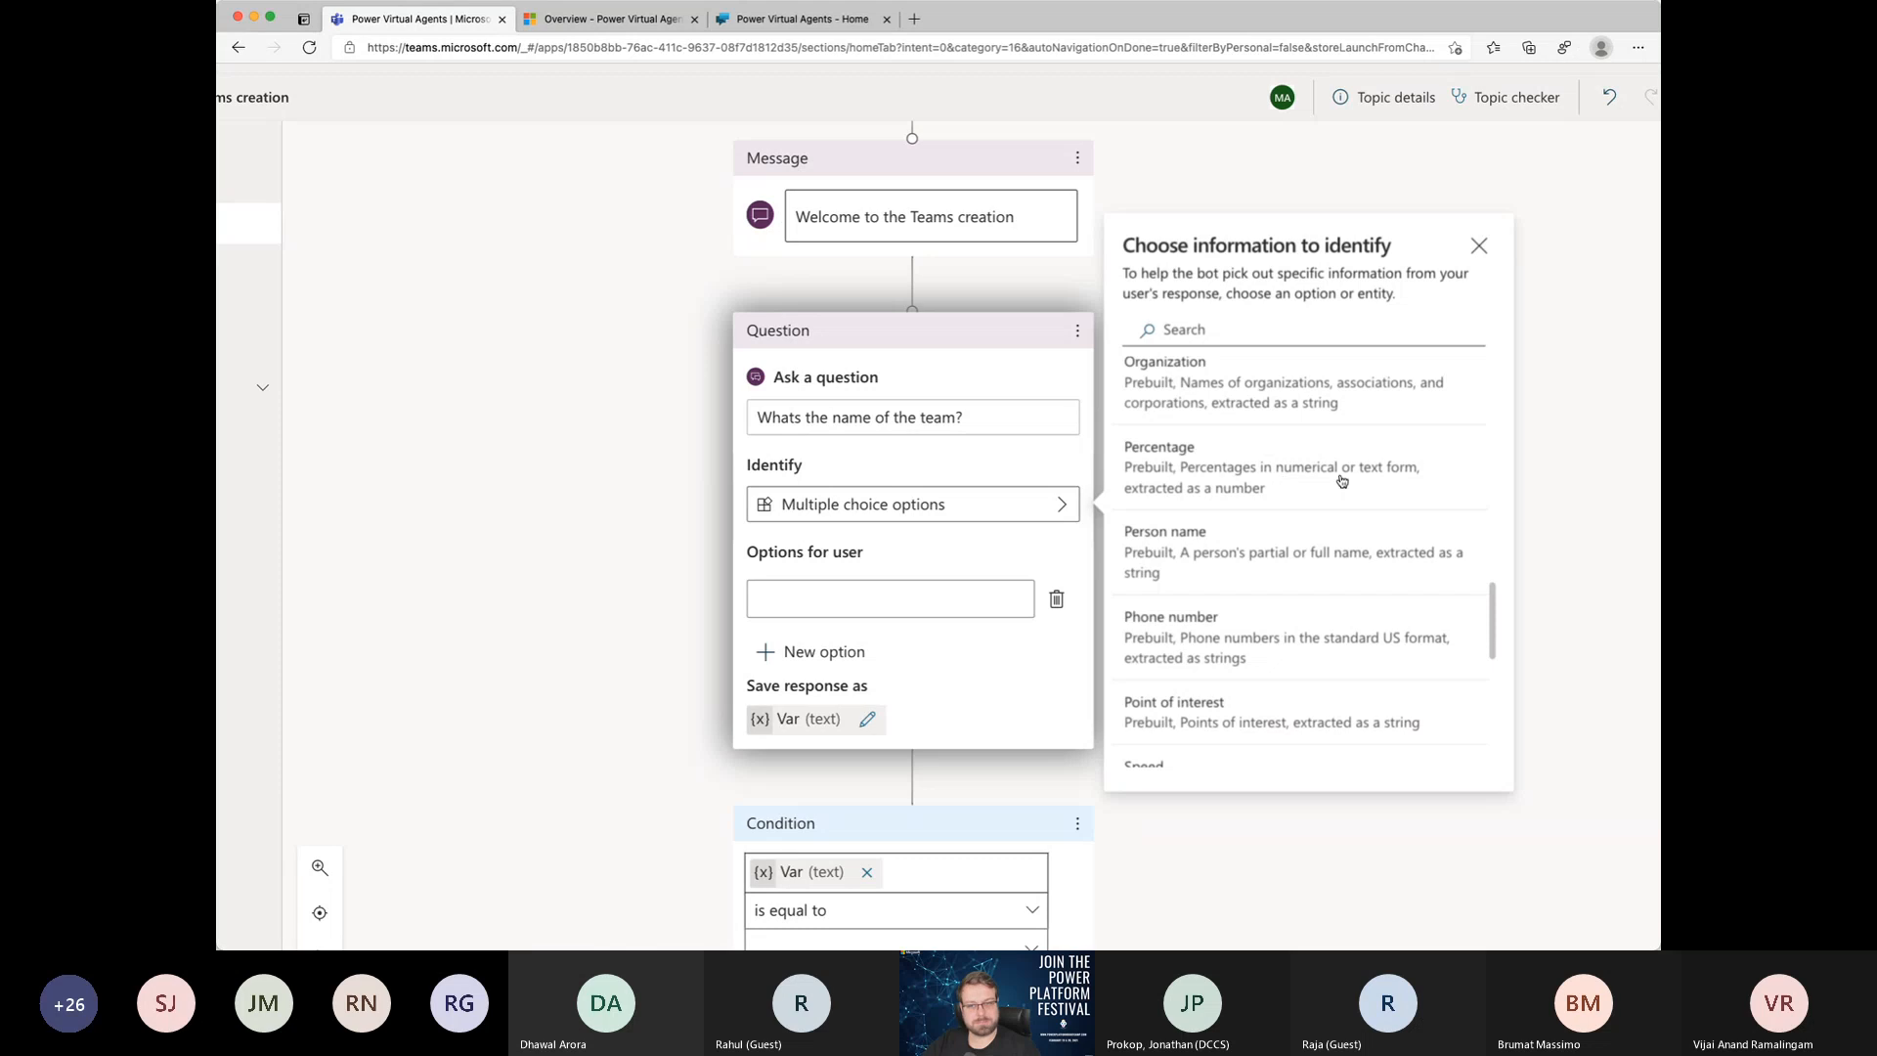
pyautogui.scroll(13, 1341, 482)
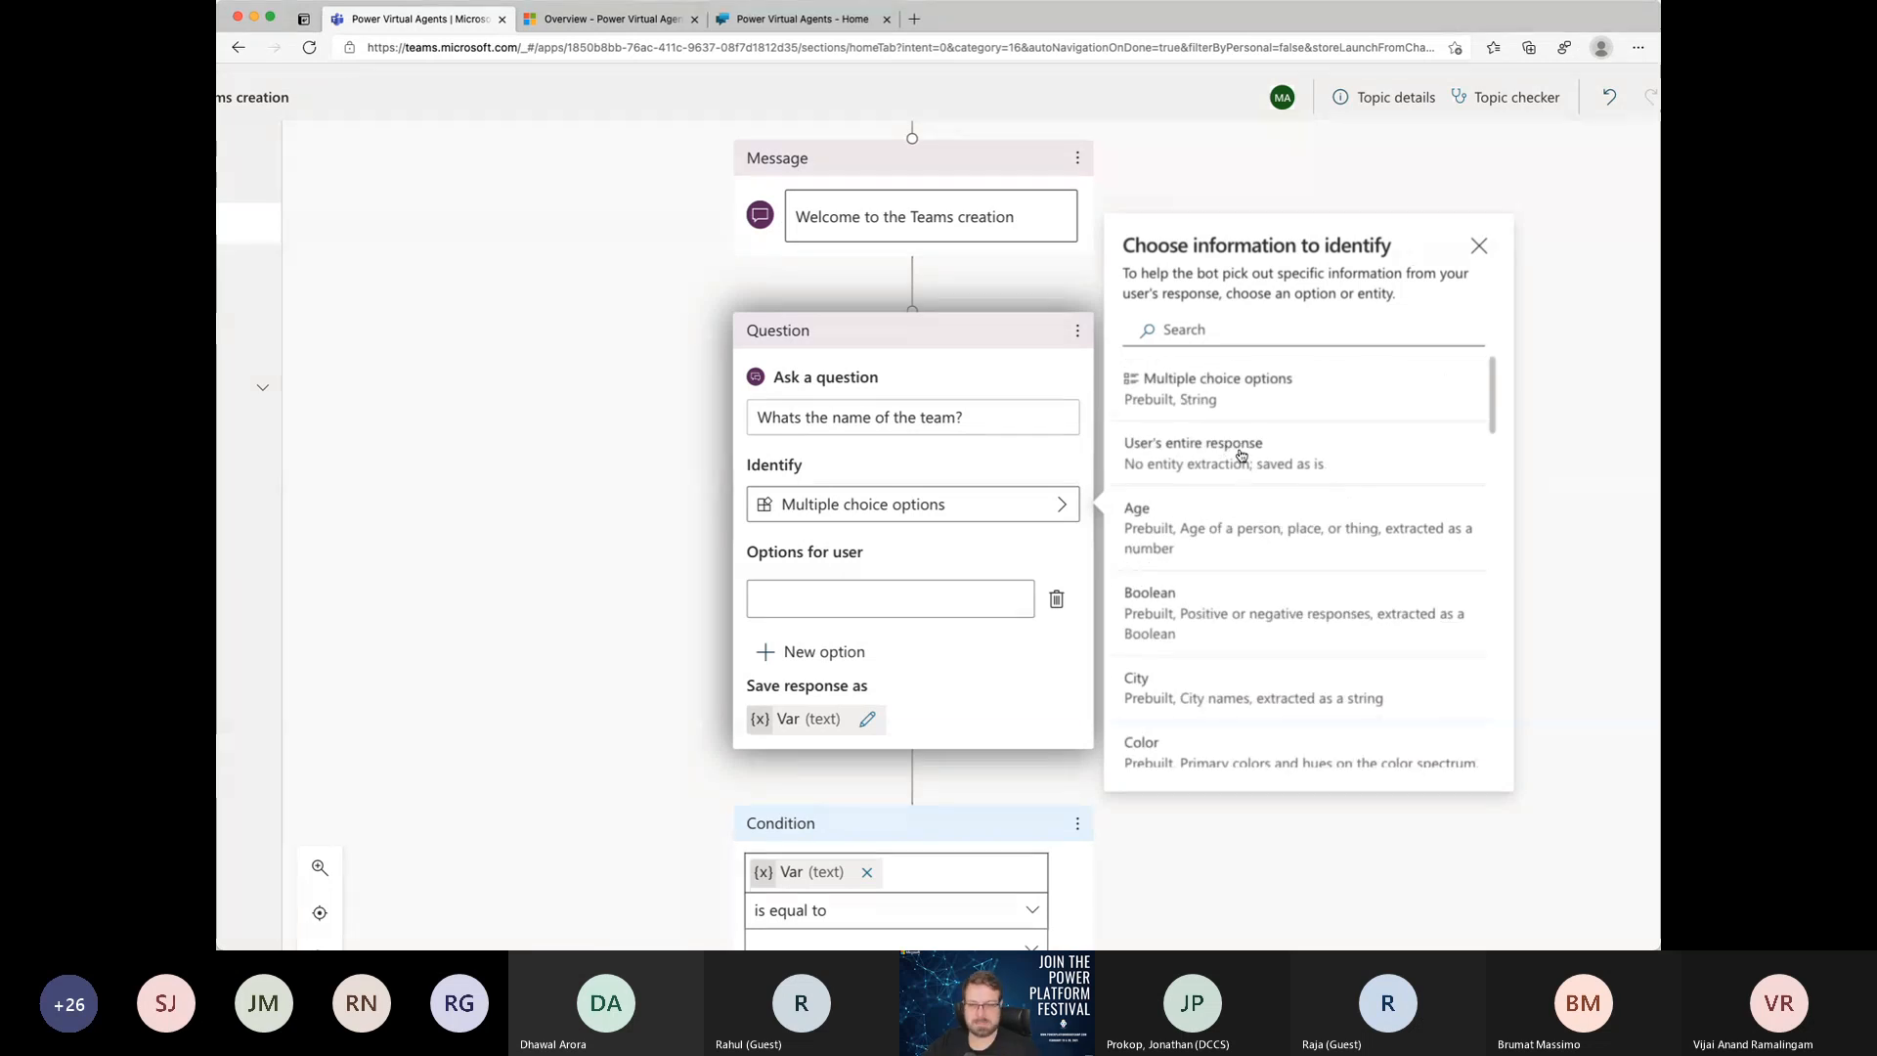
pyautogui.click(1241, 456)
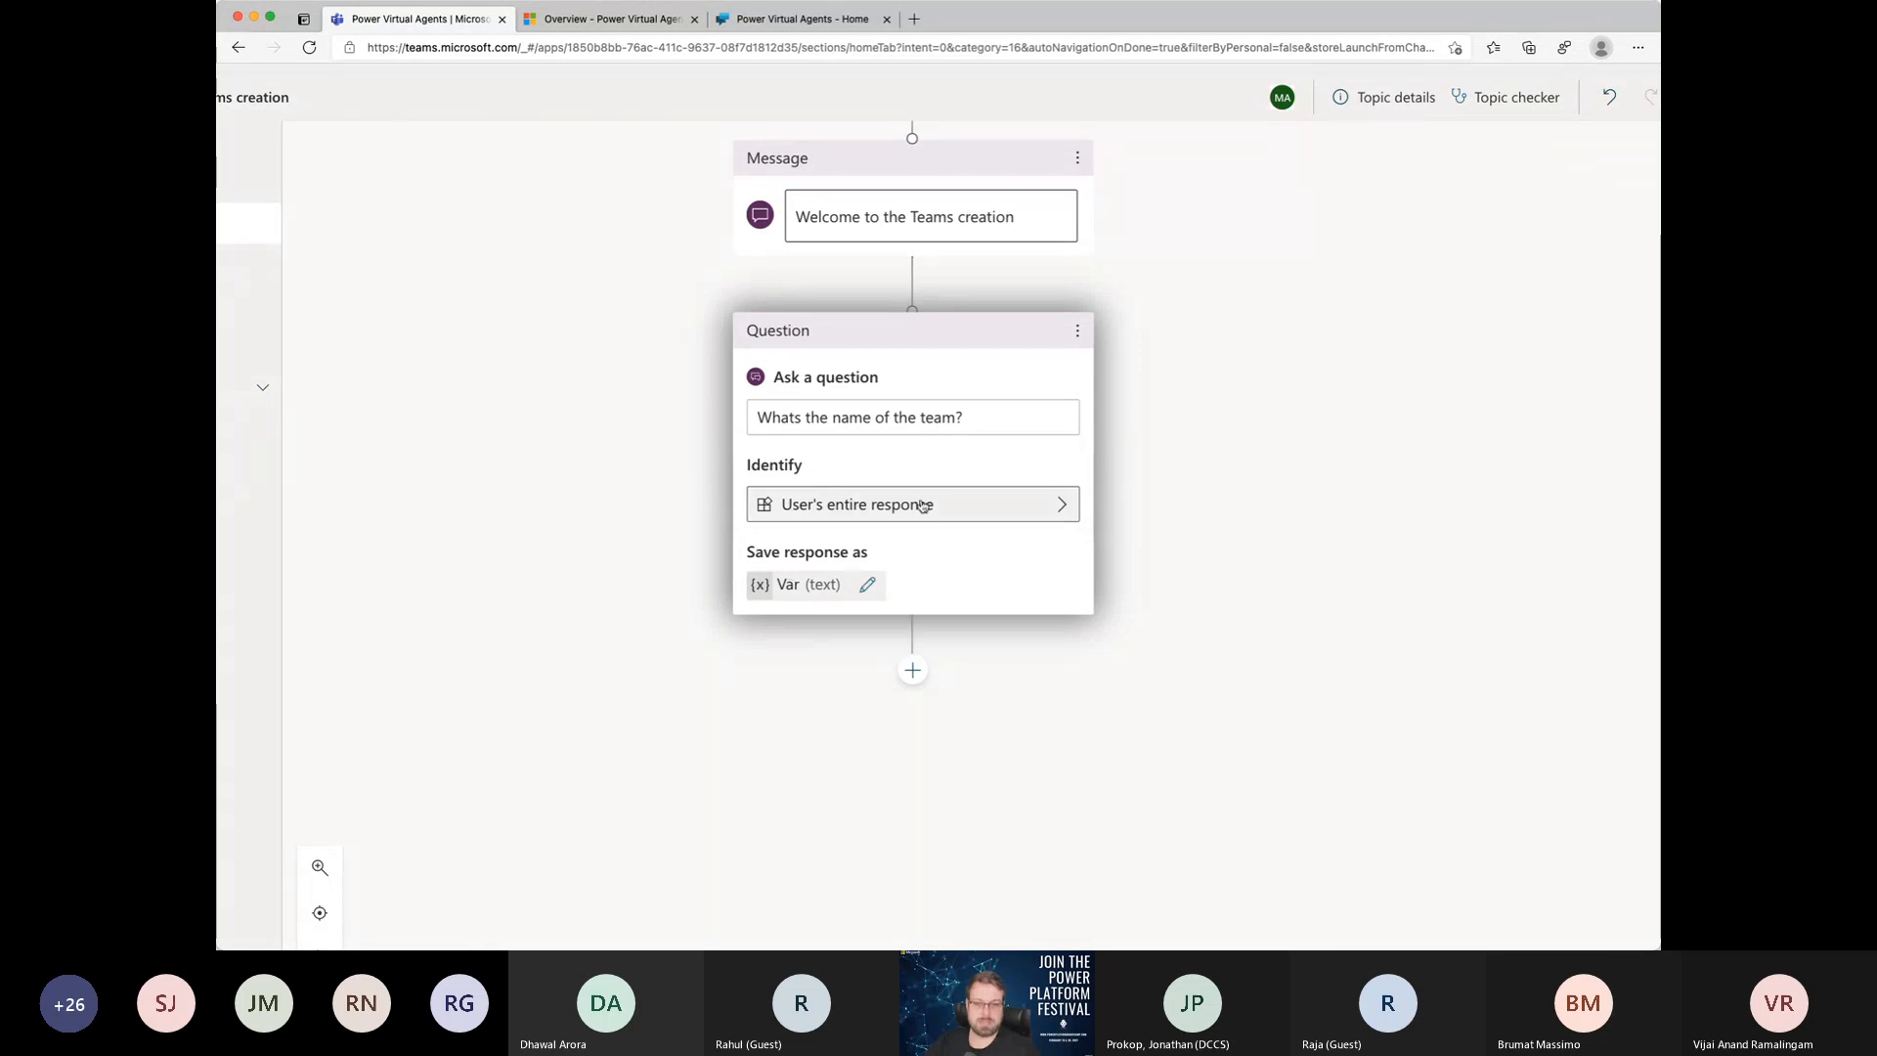
# Step: Rename the variable that stores the team name question's response to "TeamName" and close its properties
pyautogui.scroll(-1, 920, 581)
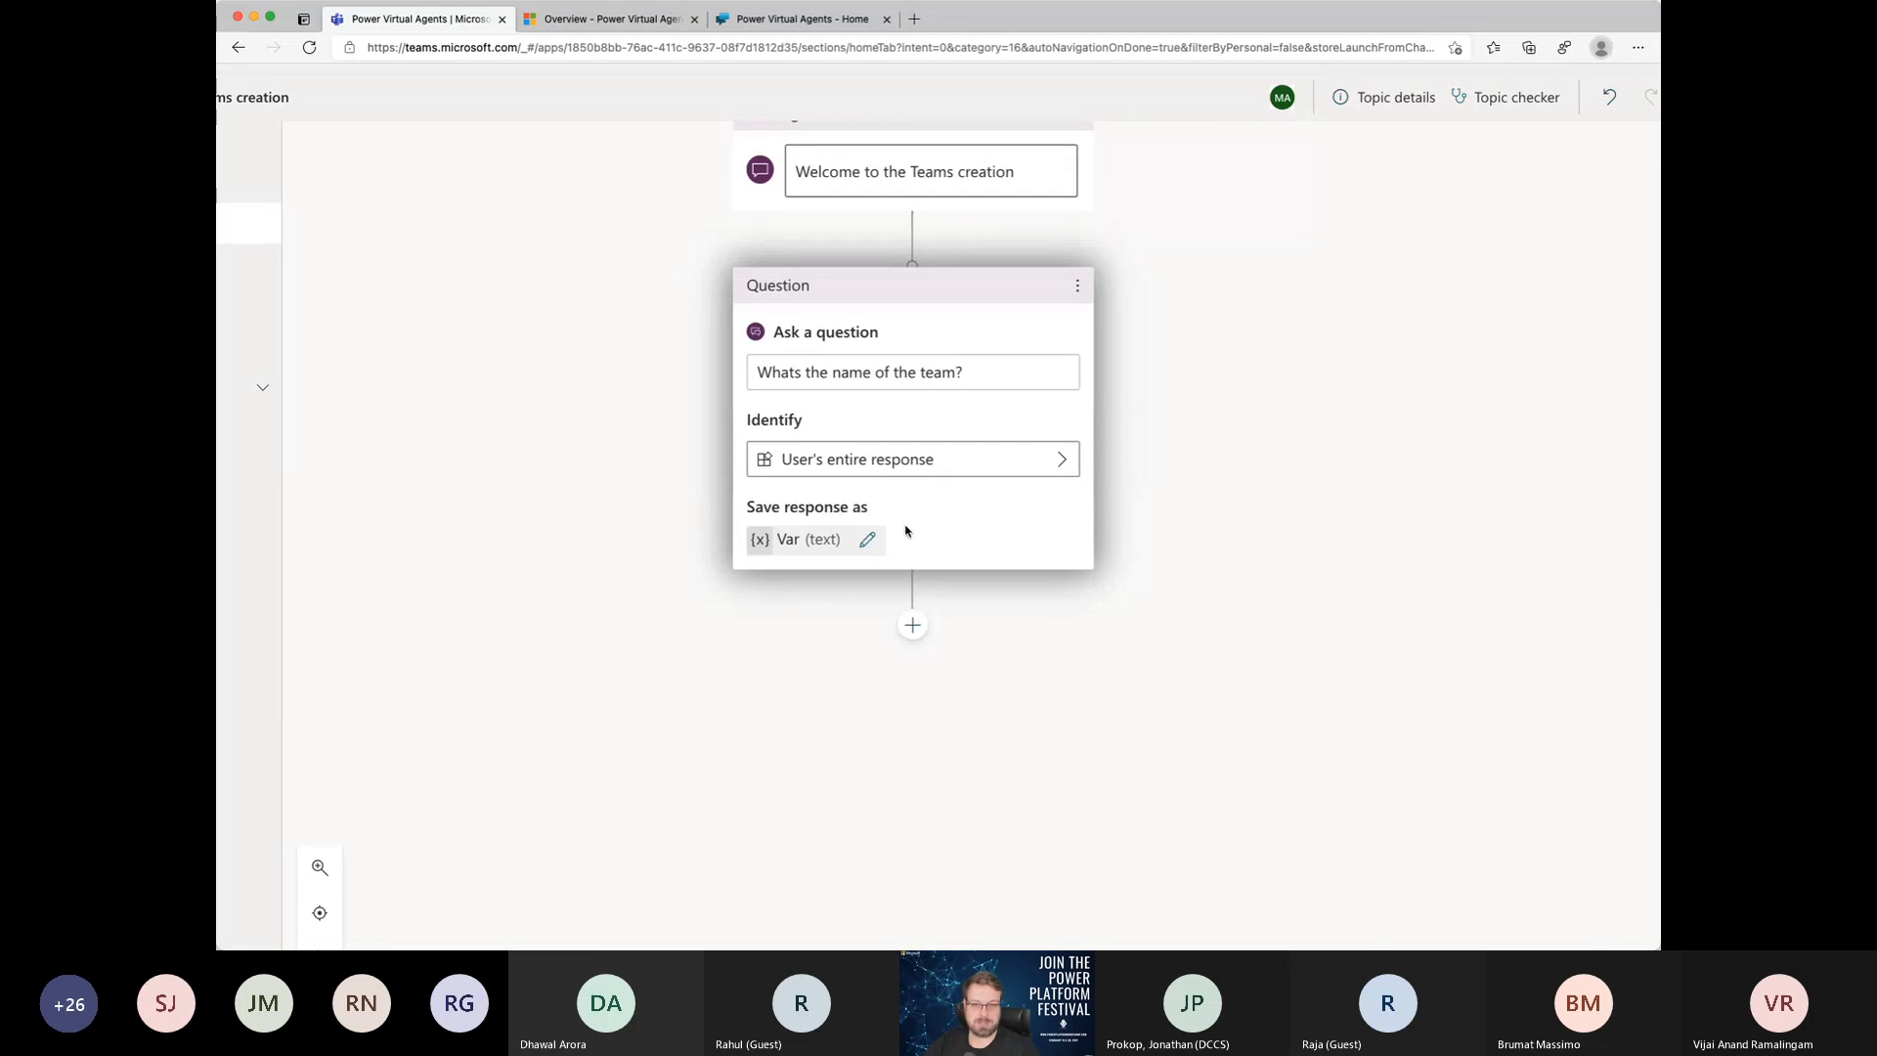
pyautogui.click(870, 541)
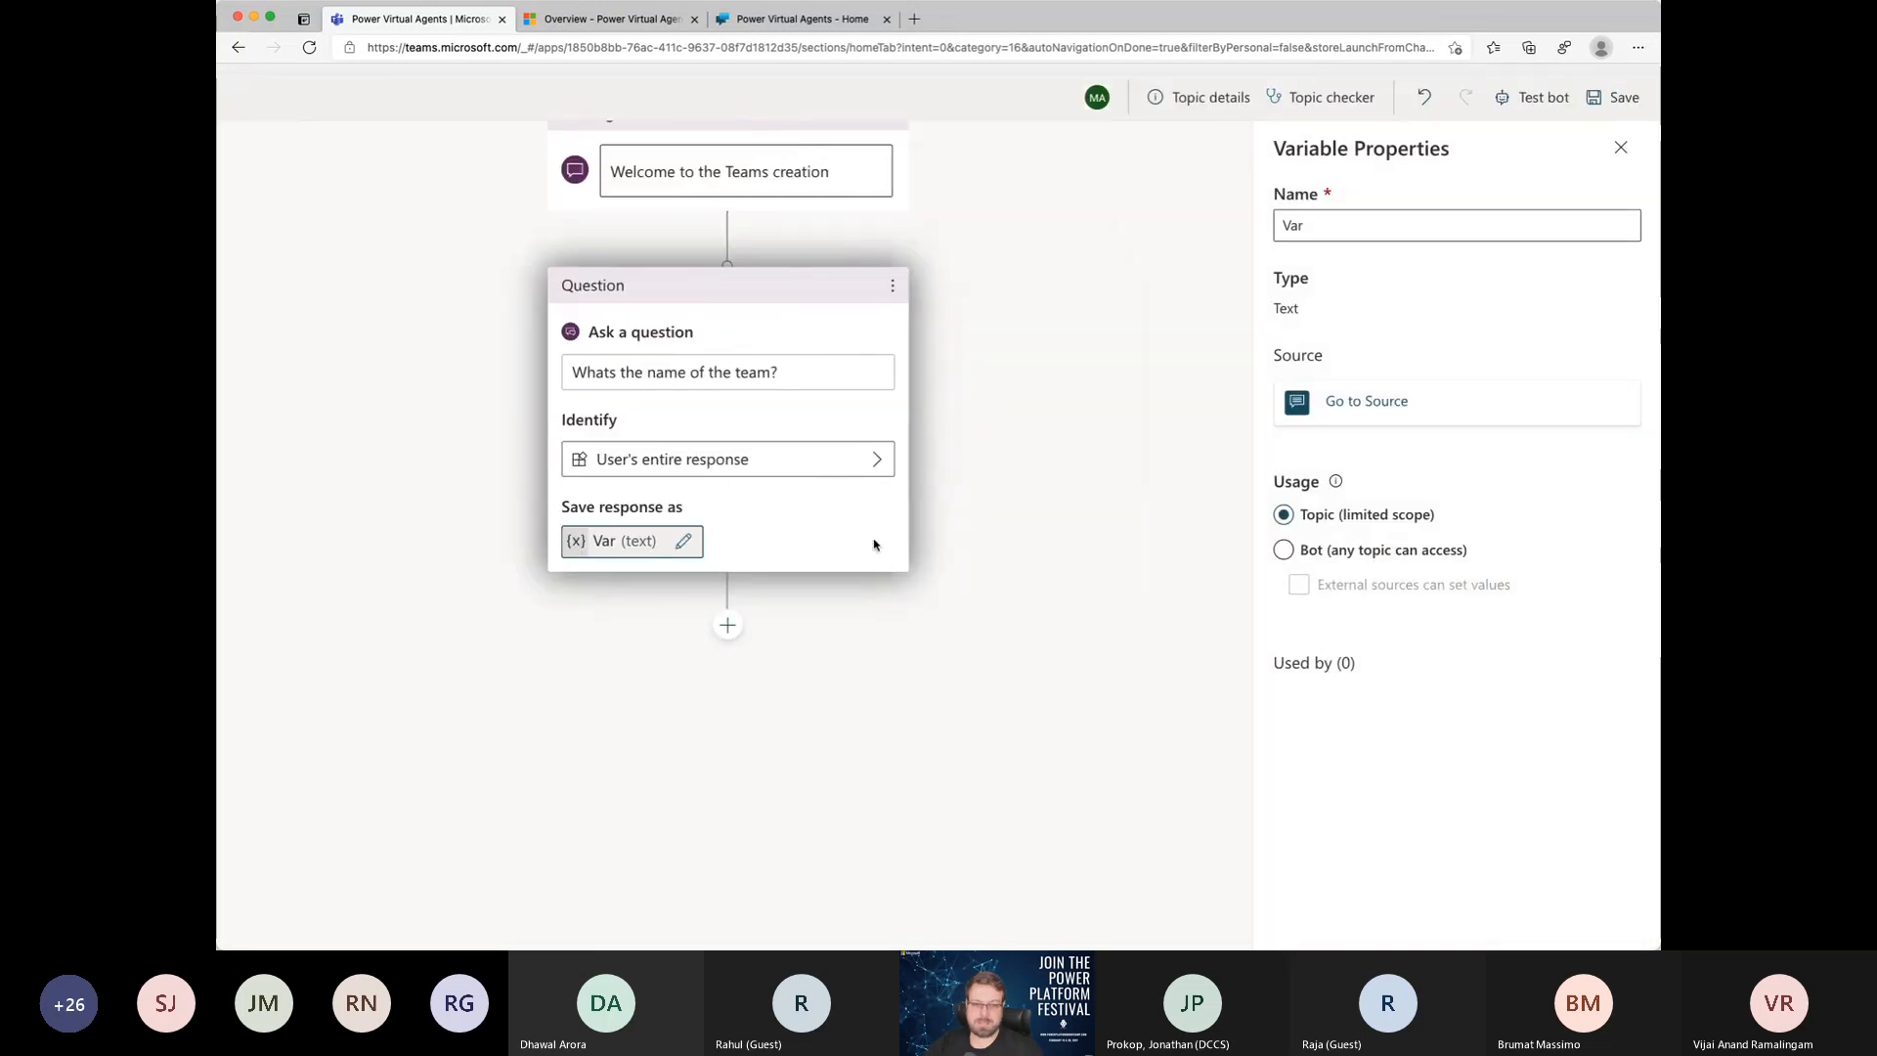
pyautogui.doubleClick(1334, 216)
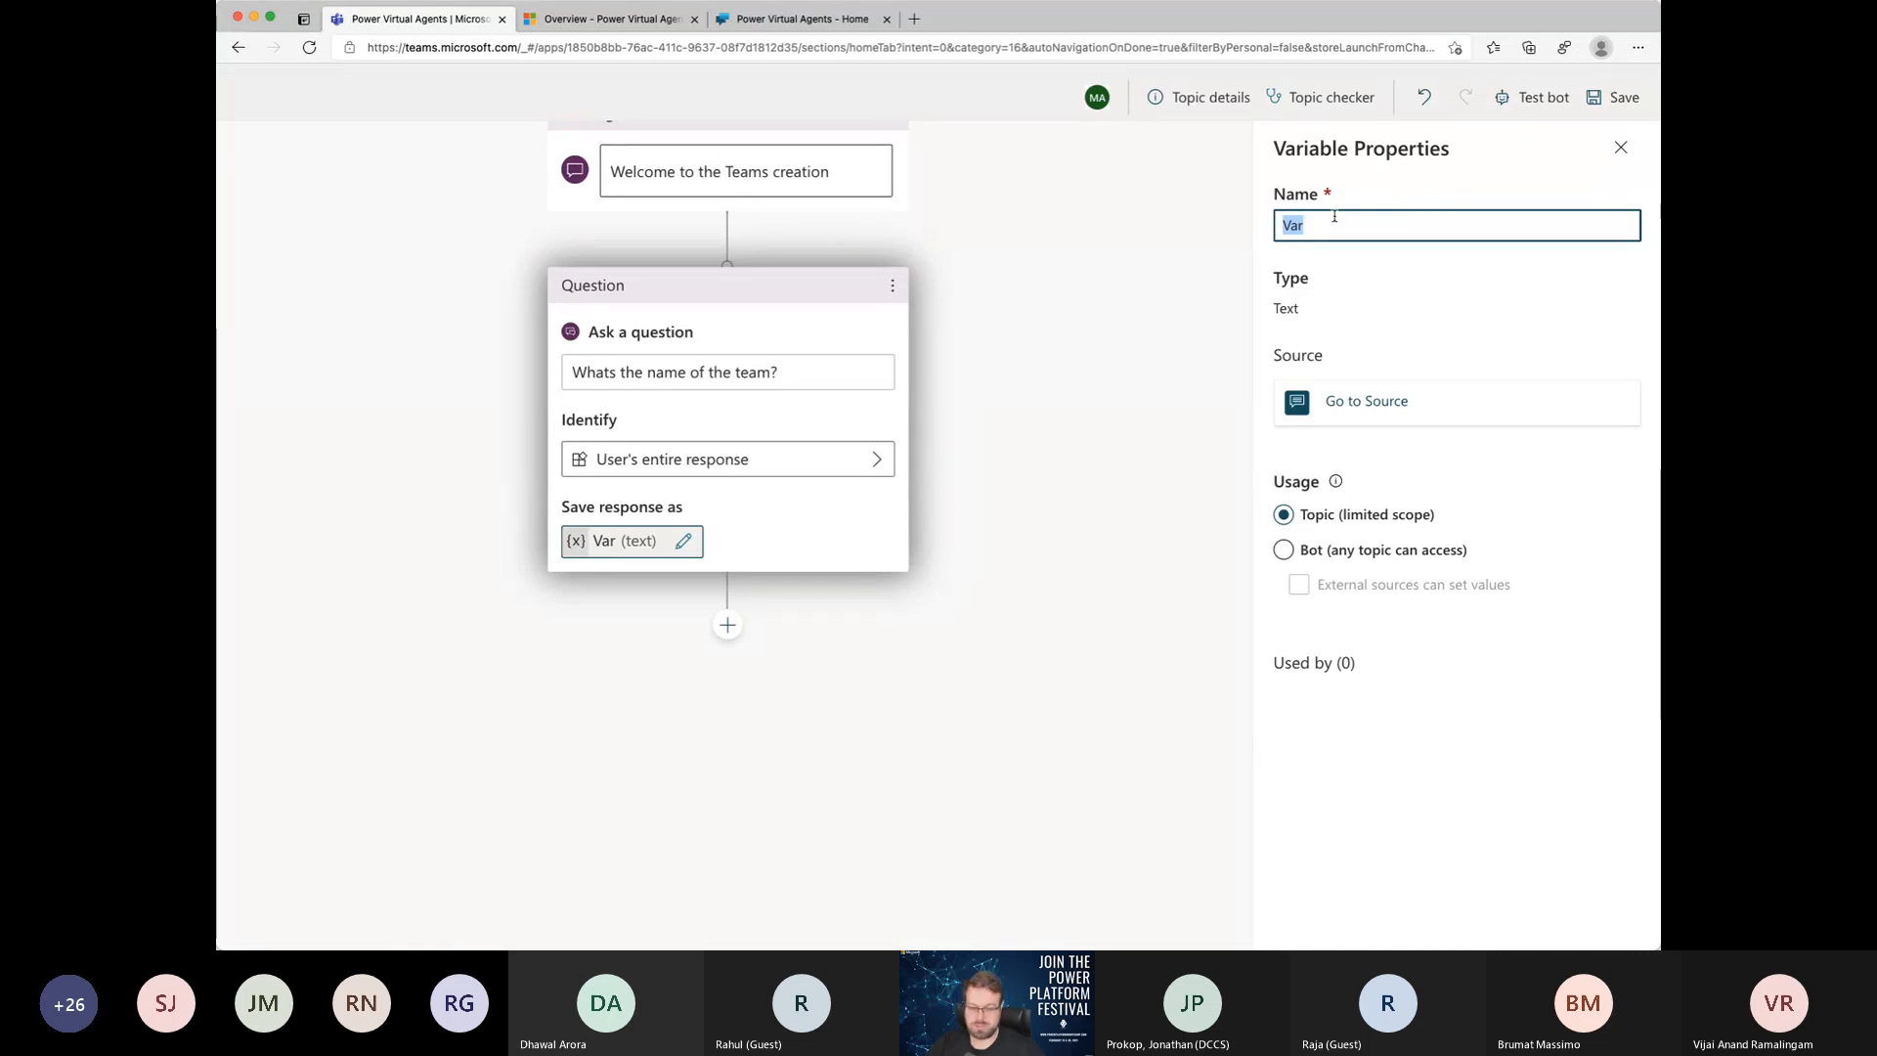
pyautogui.write('TeamNa')
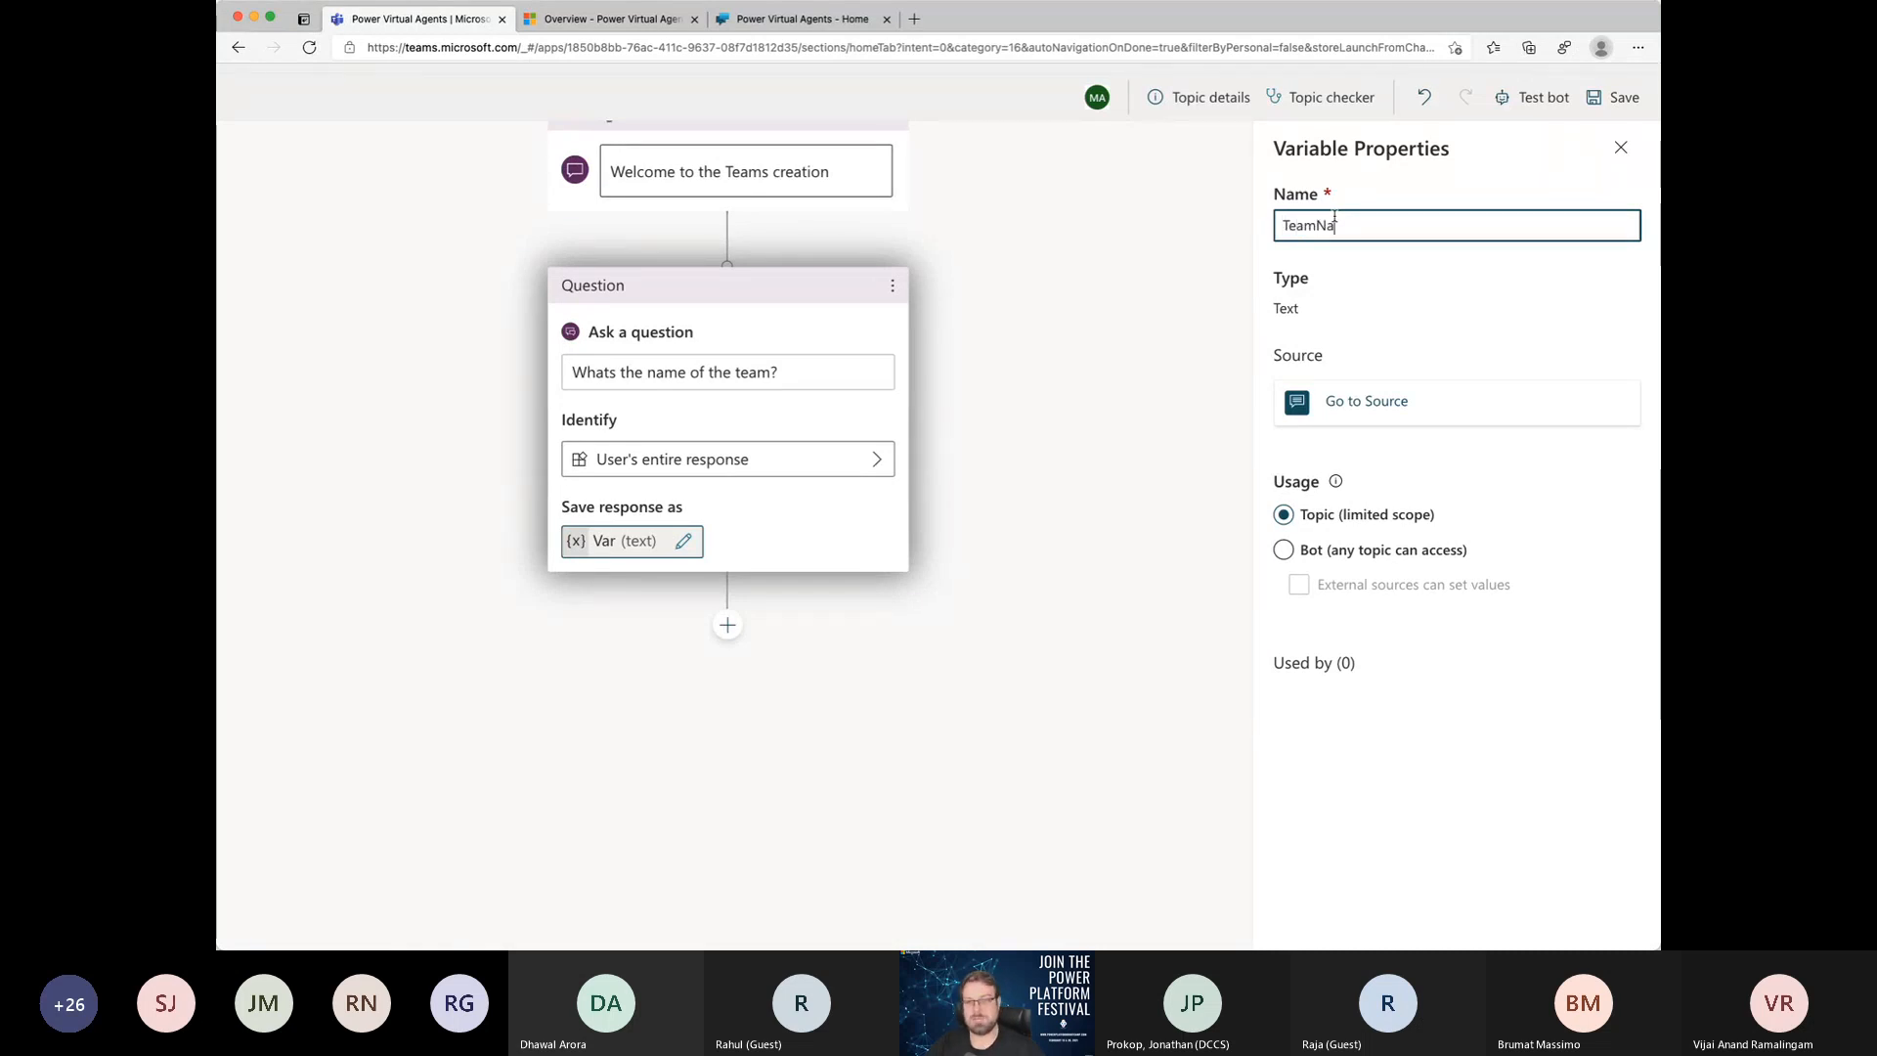
pyautogui.write('me')
pyautogui.press('Tab')
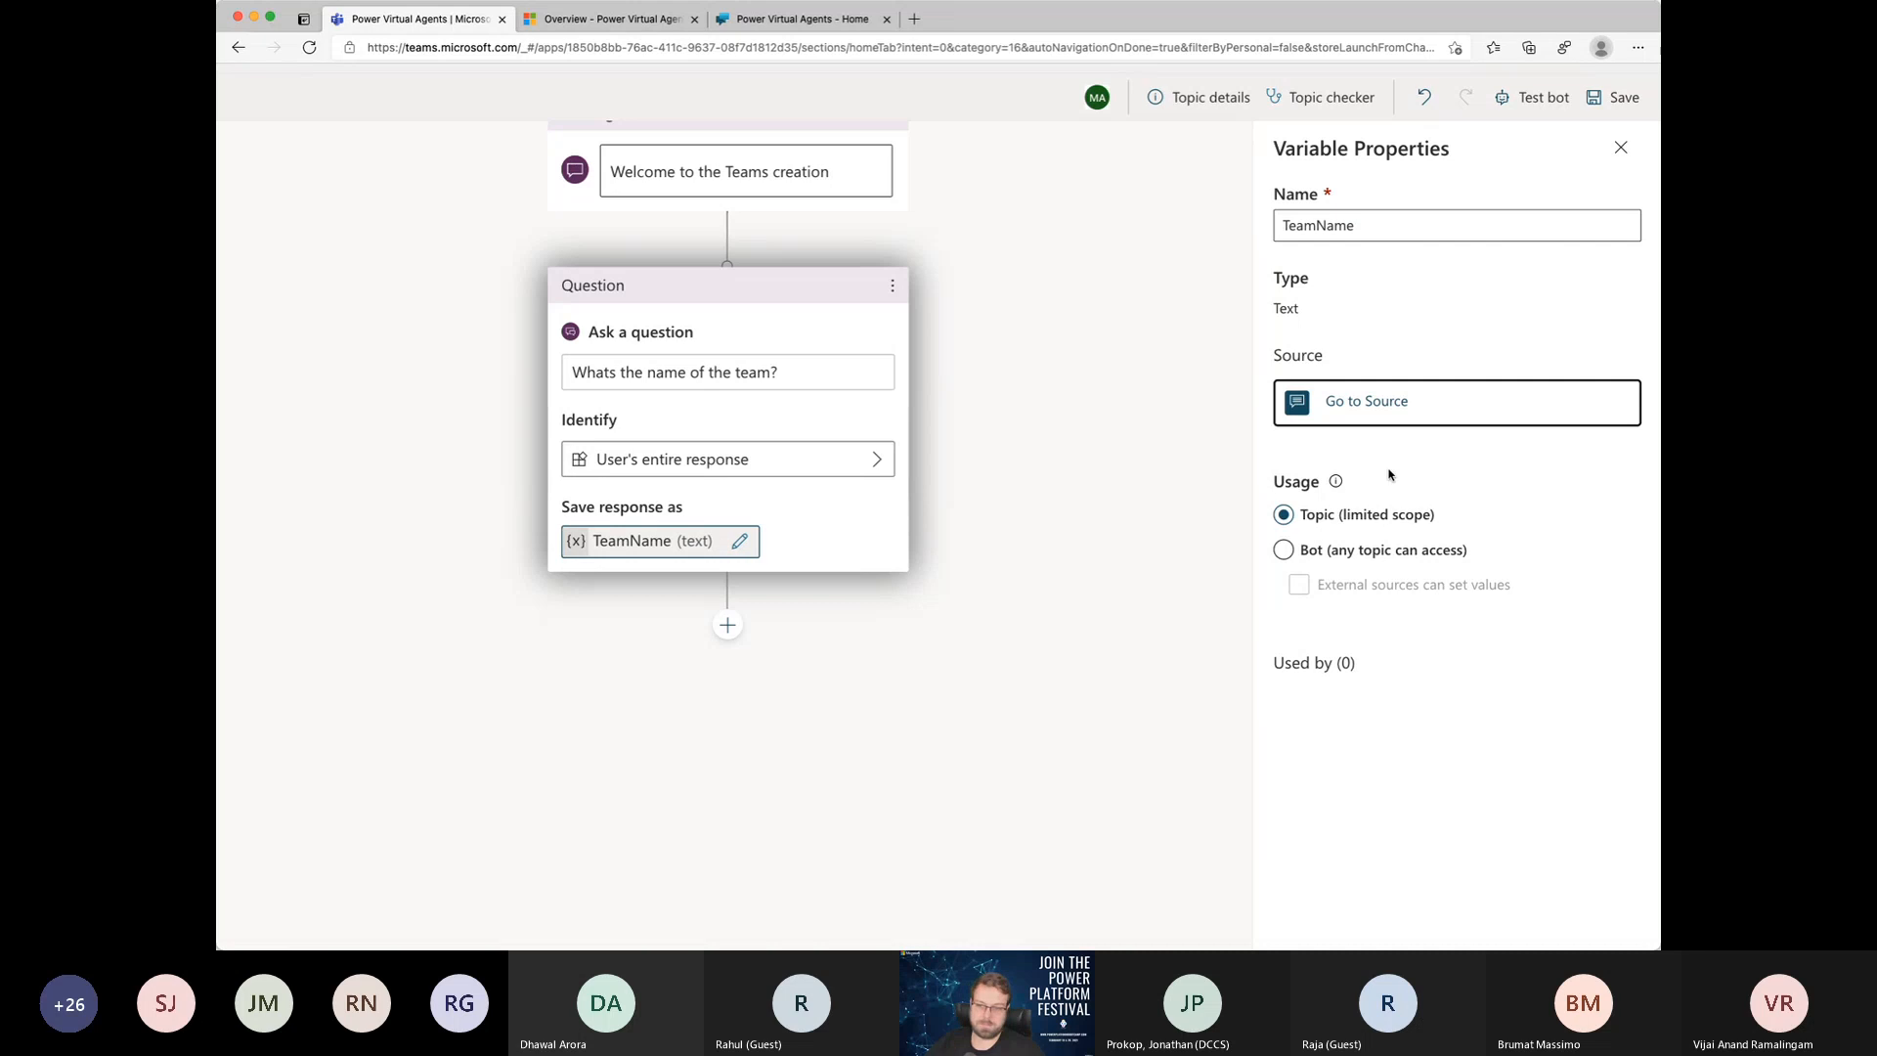
pyautogui.click(1325, 552)
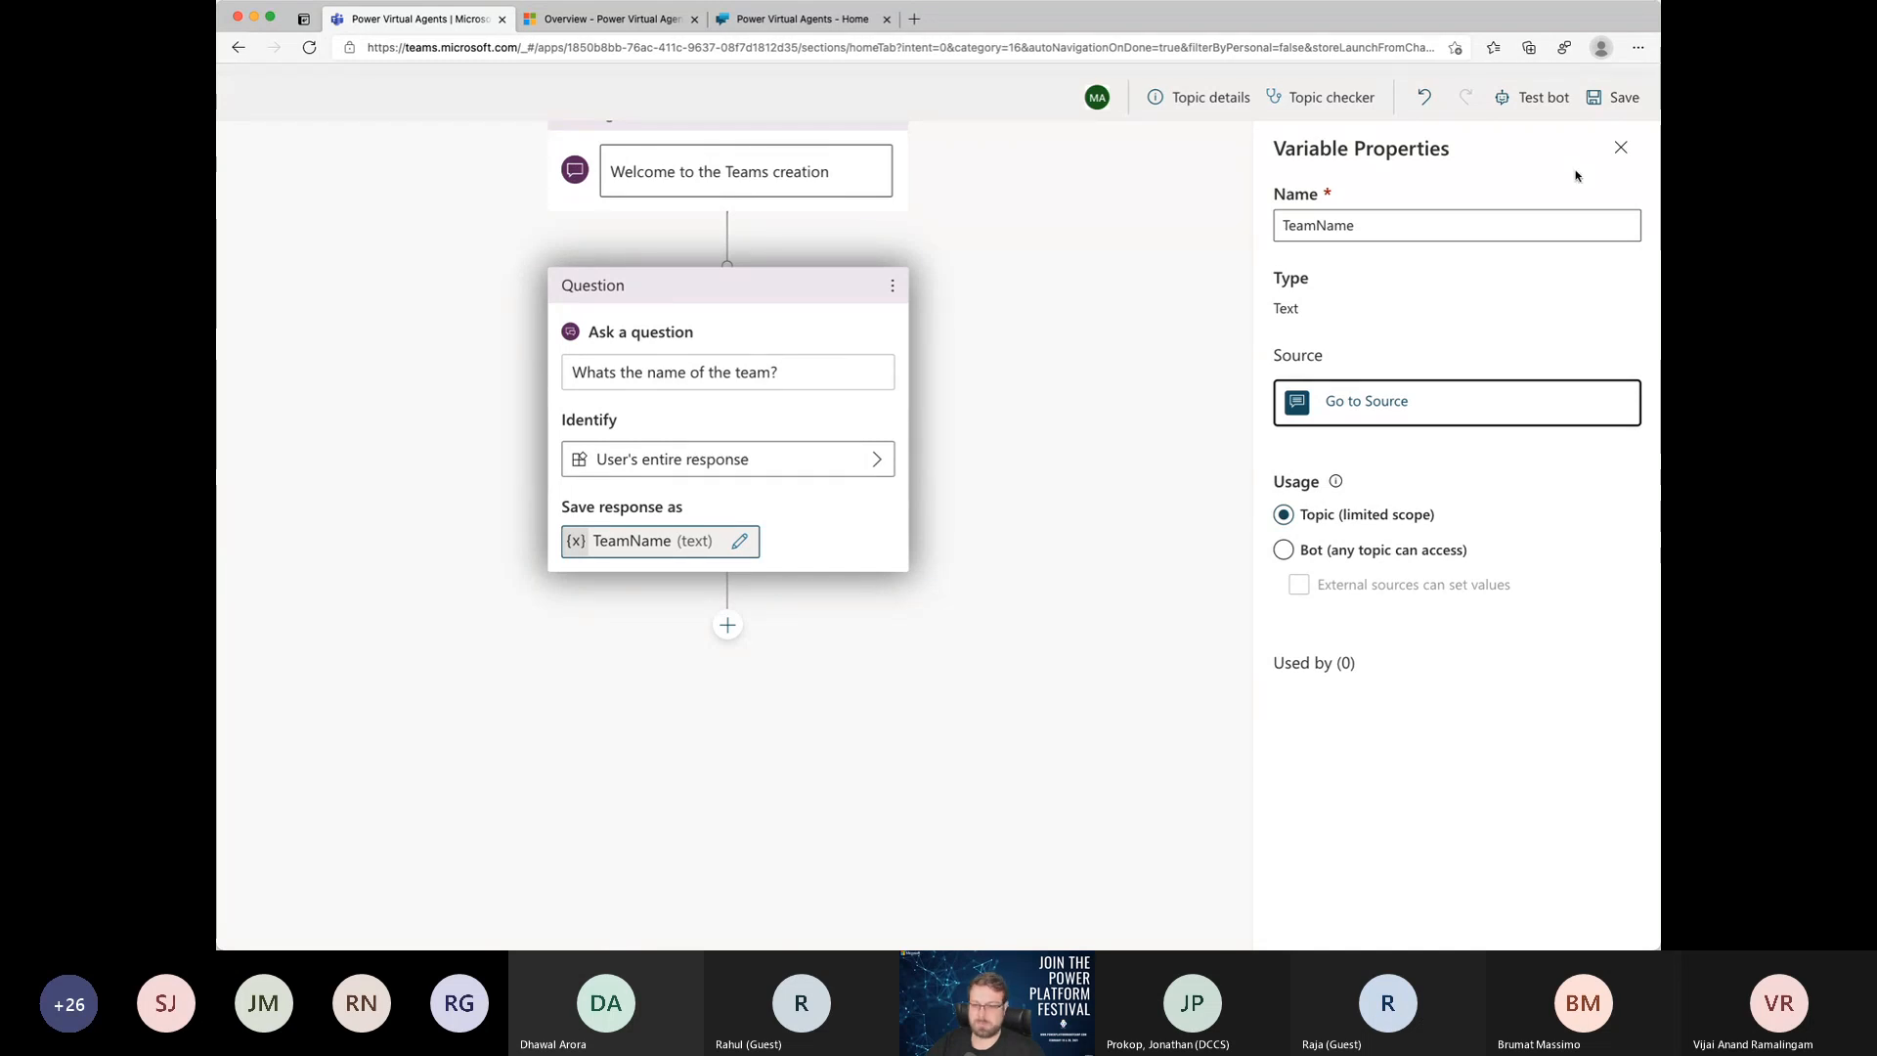
pyautogui.click(1621, 147)
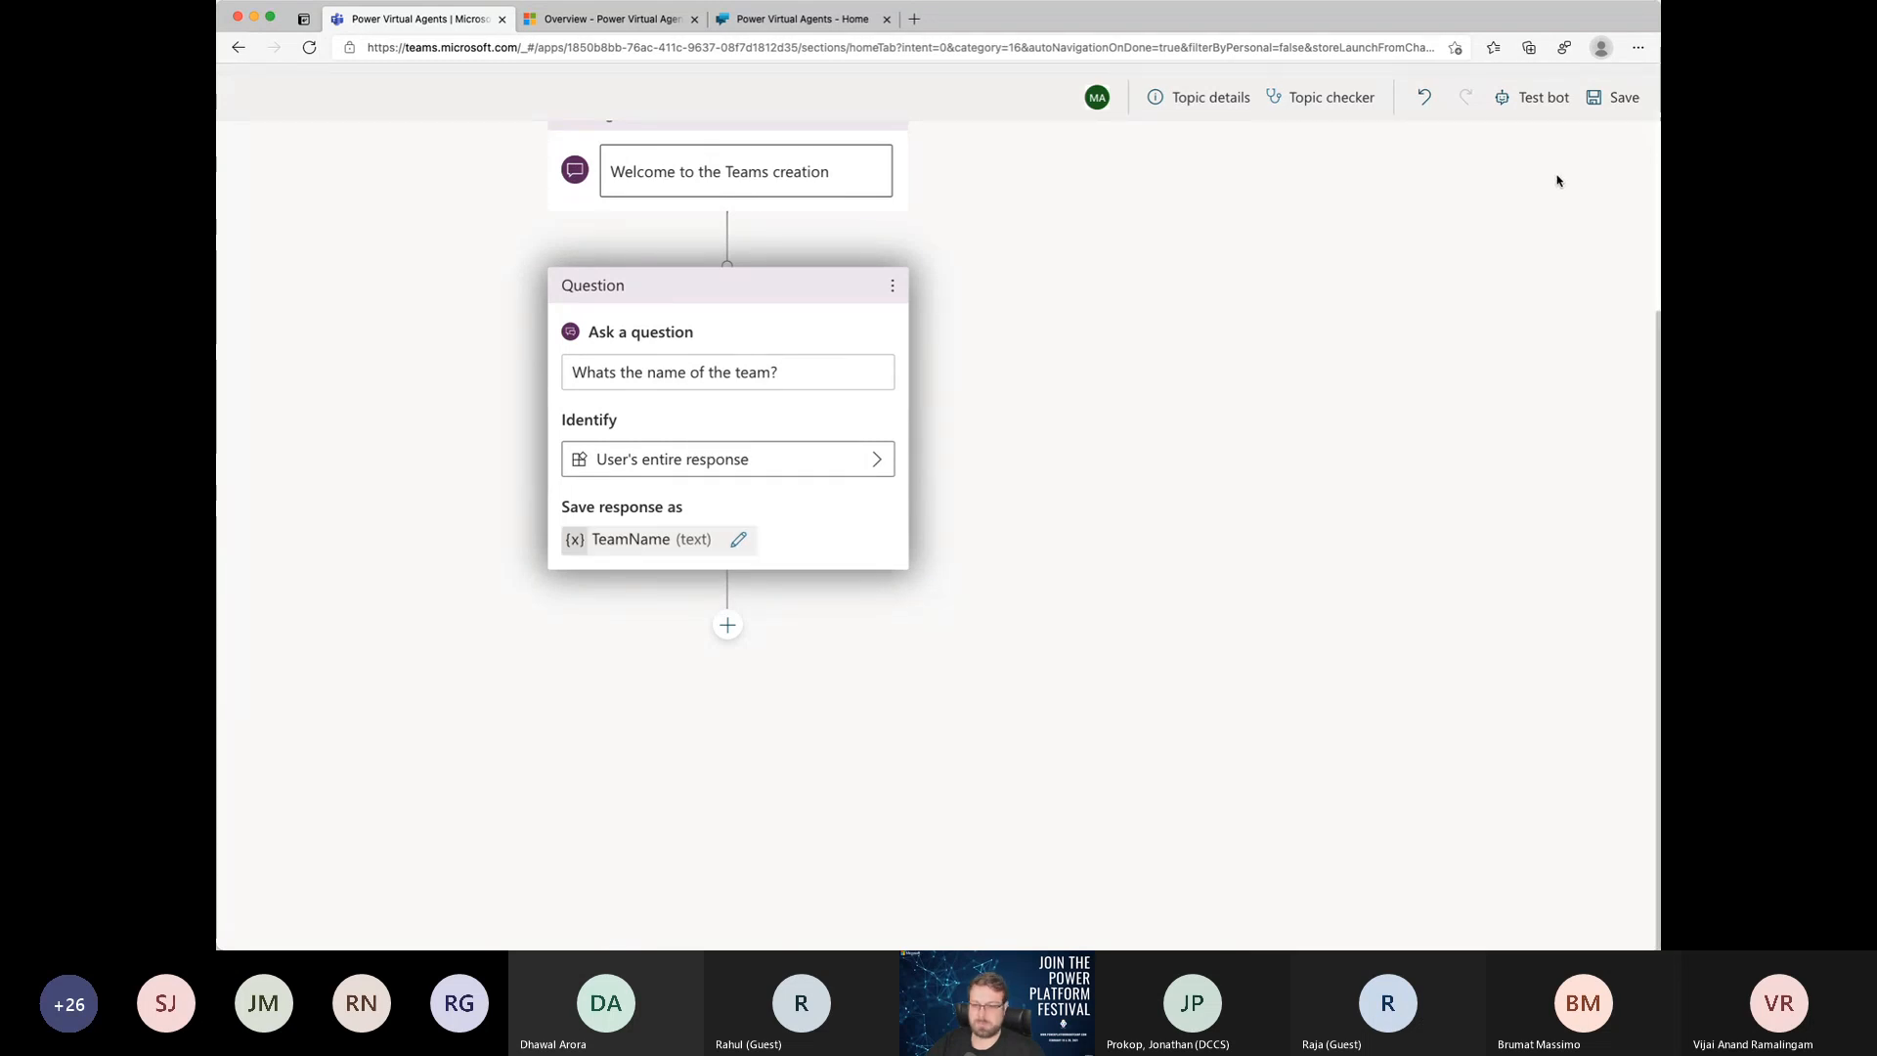
# Step: Add a question node after the team name question that asks "Whats the description"
pyautogui.click(729, 624)
pyautogui.click(702, 657)
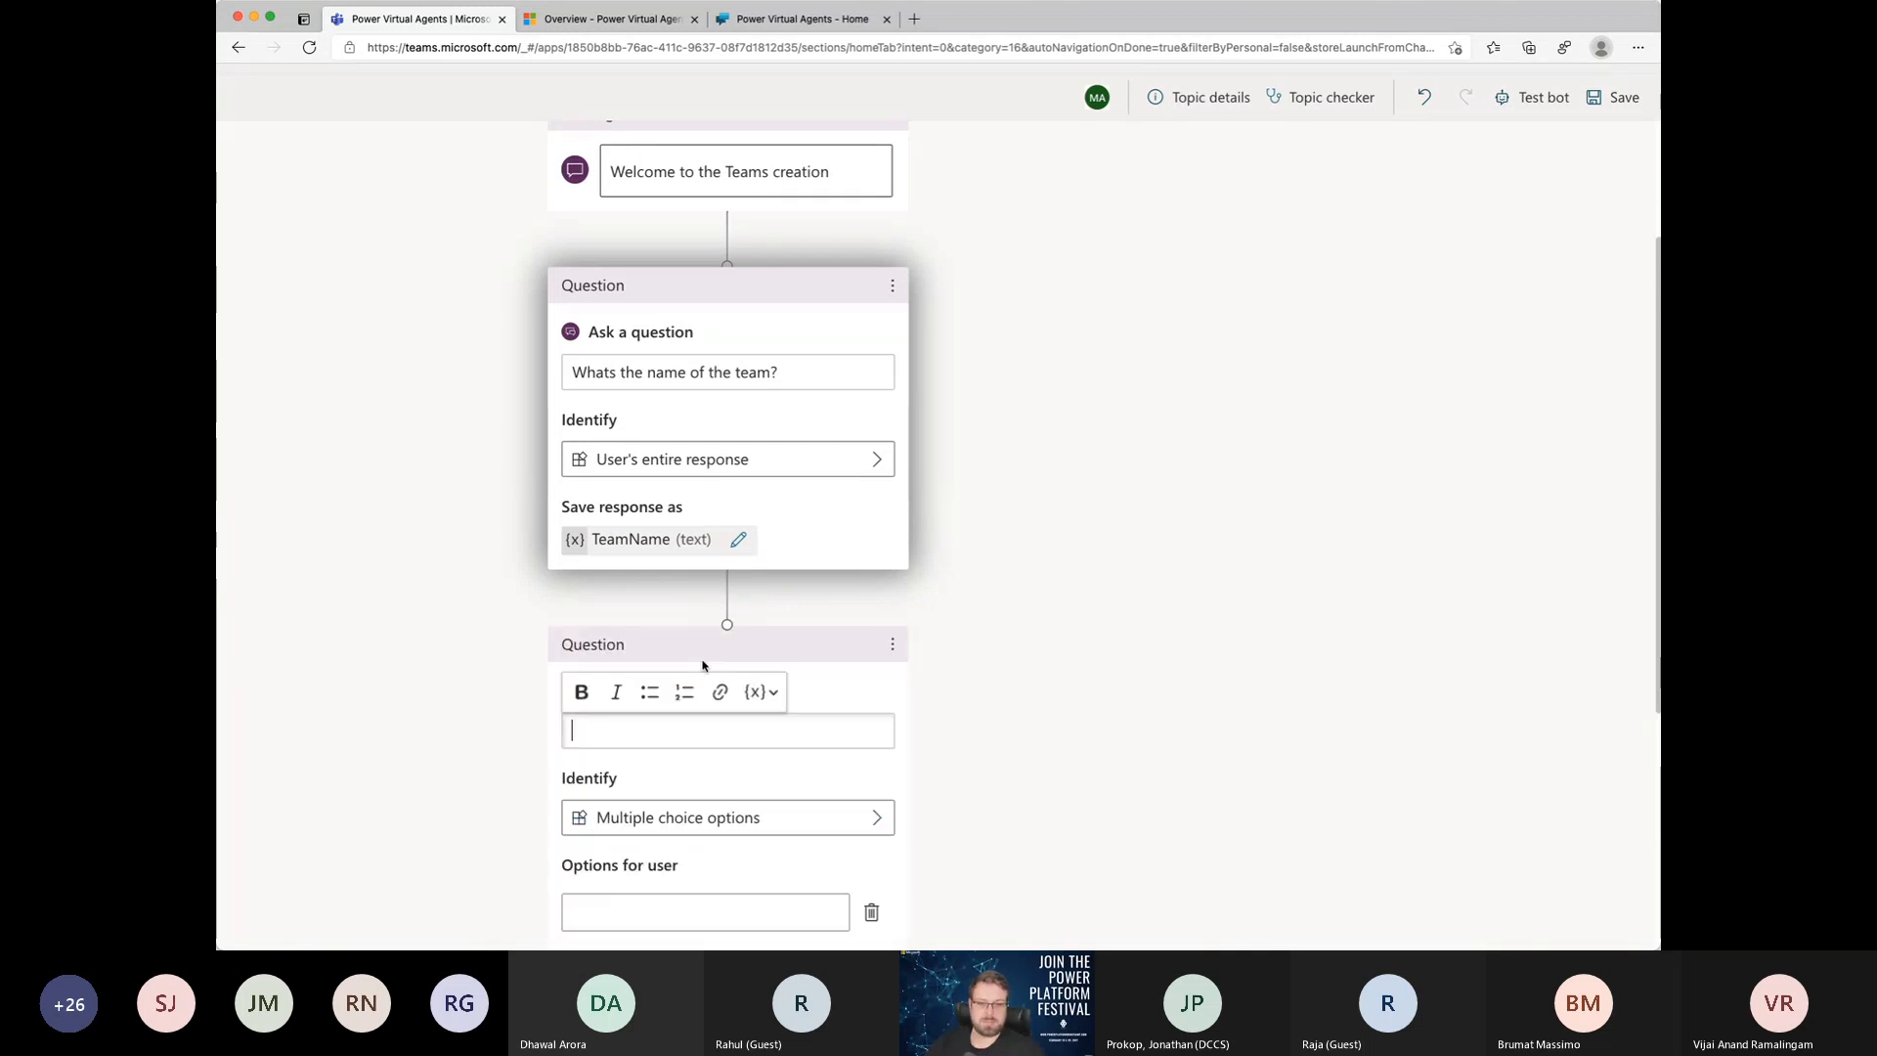
pyautogui.write('What')
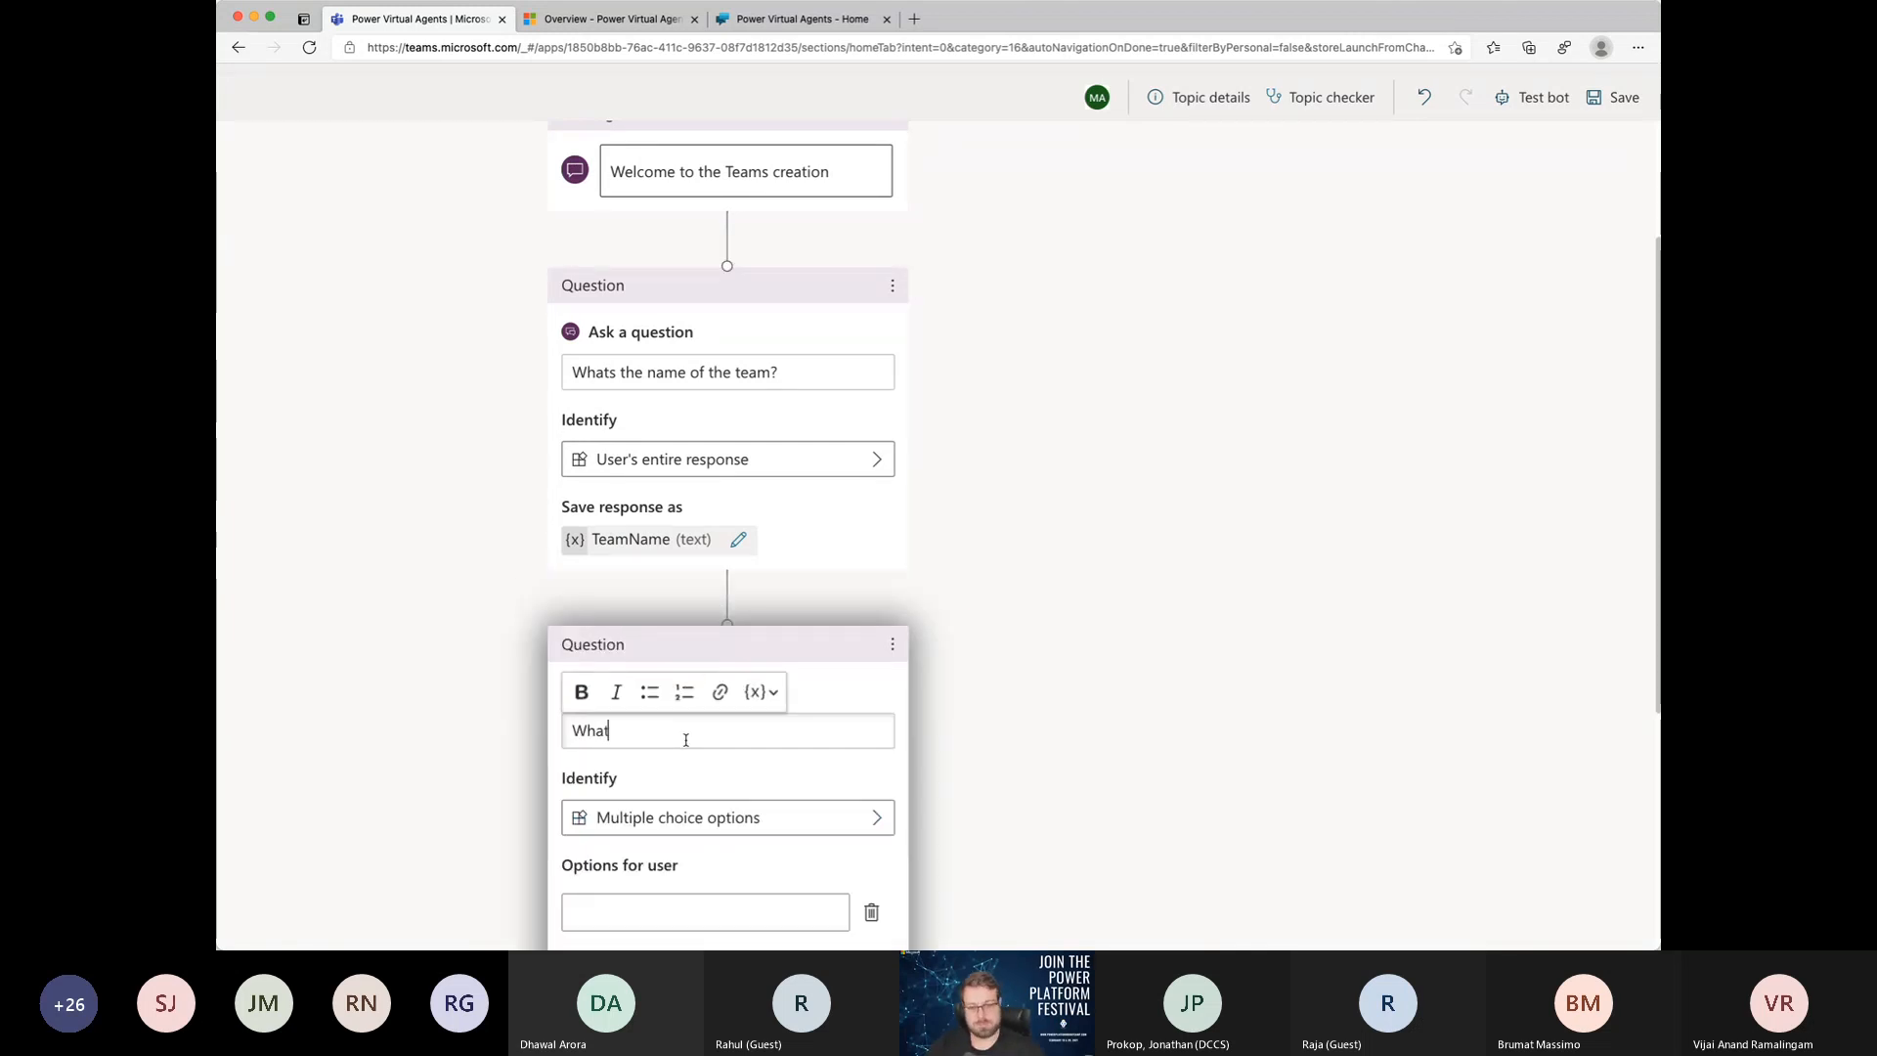
pyautogui.write('s the descript')
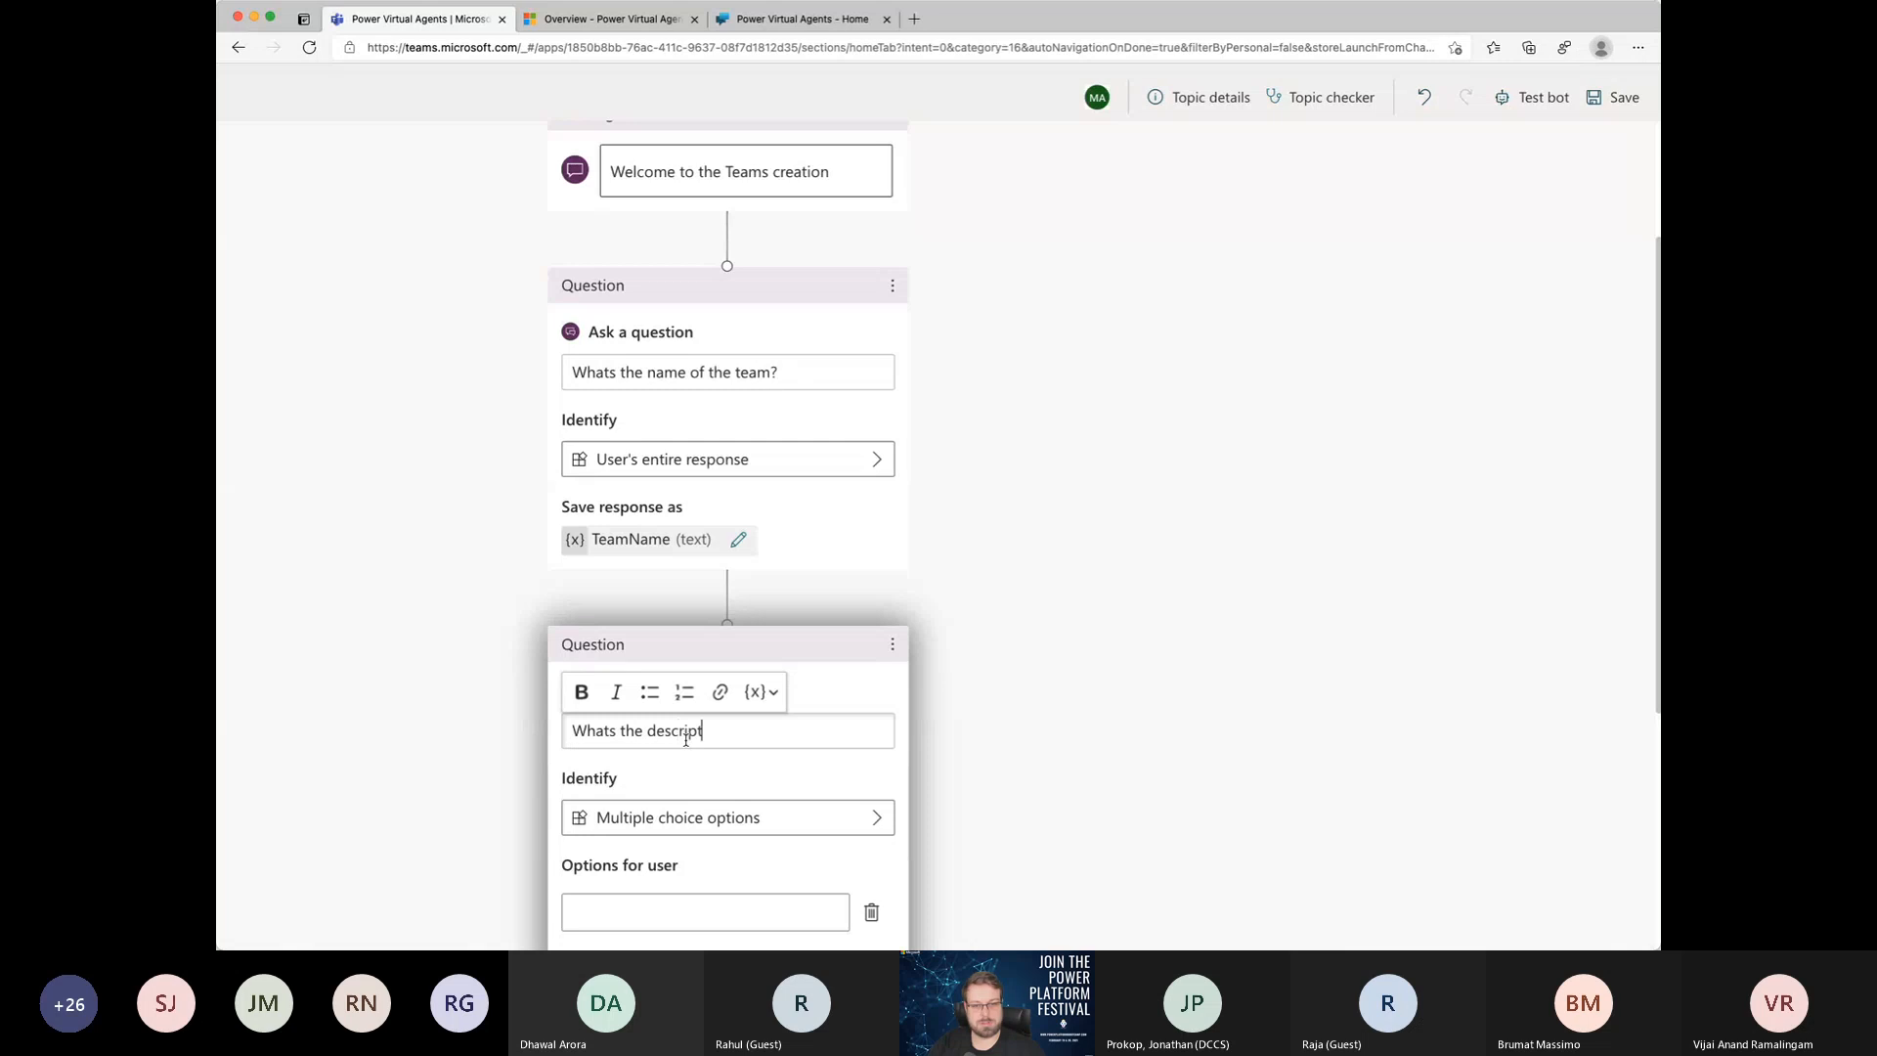
pyautogui.write('iopn')
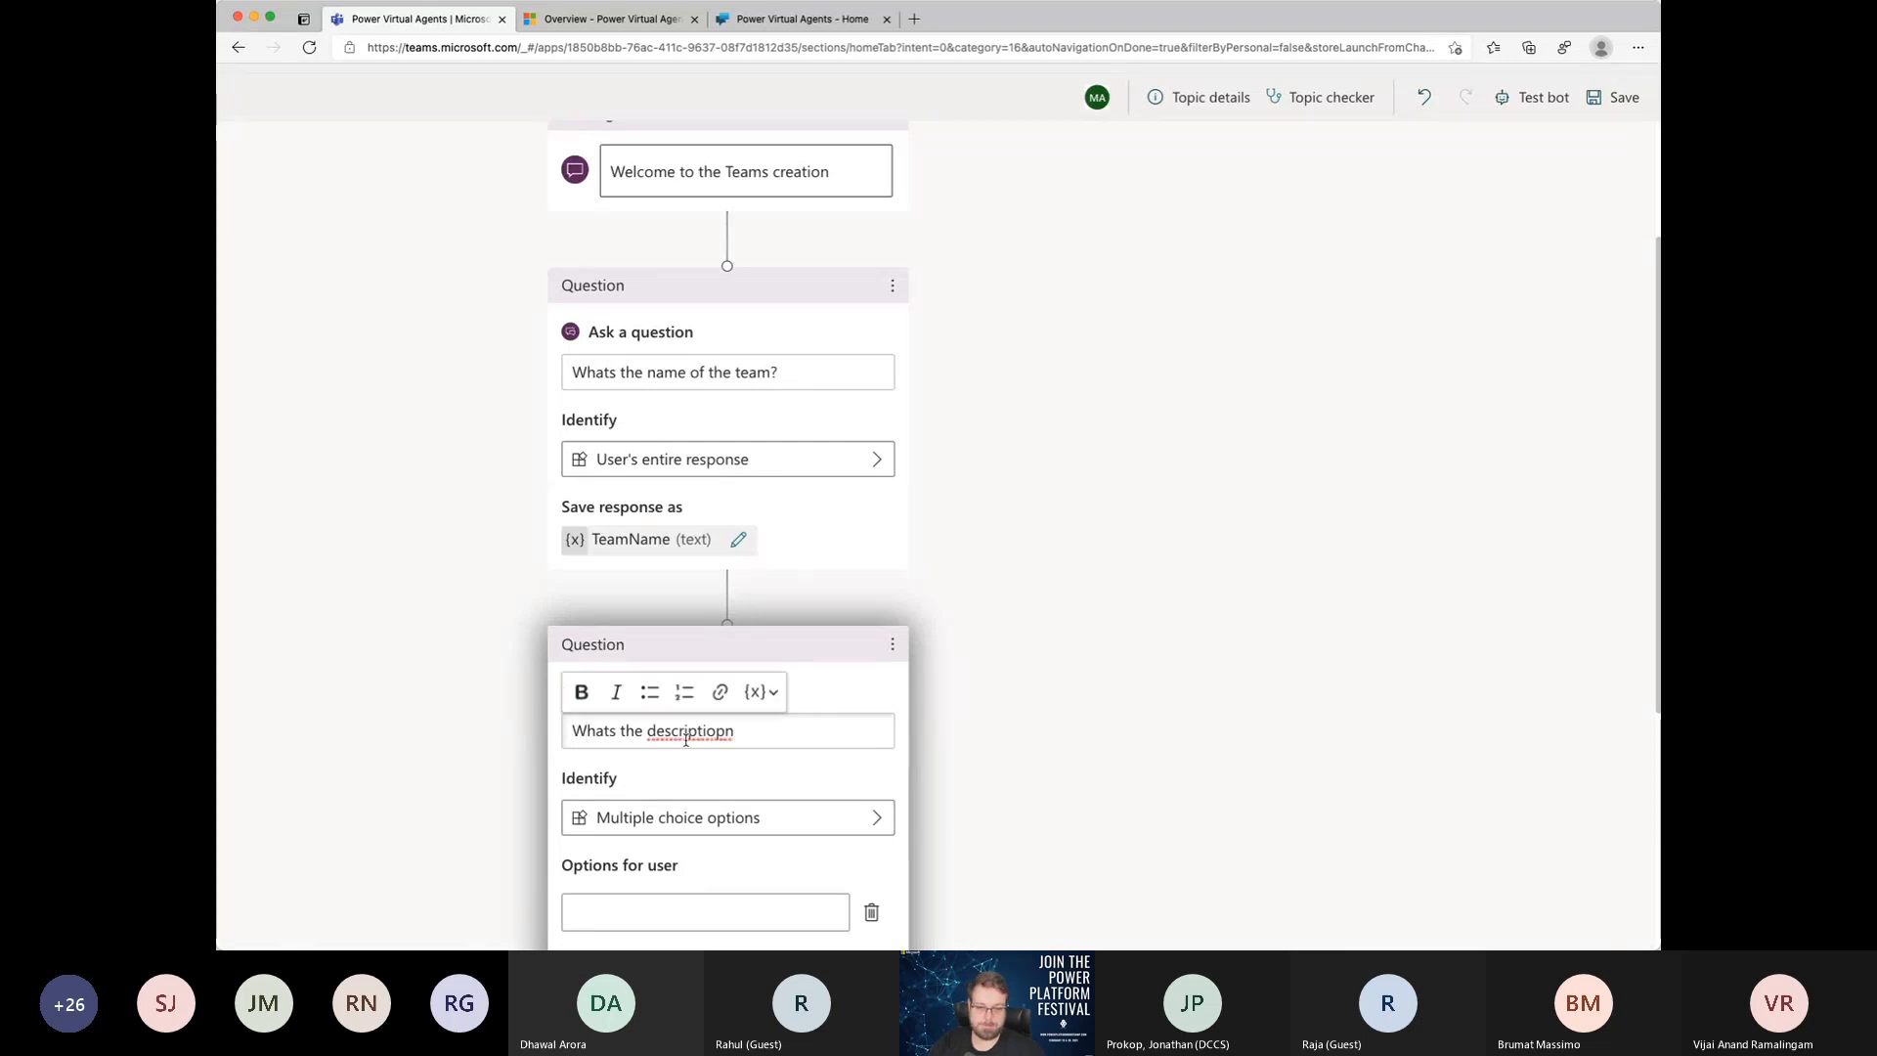
pyautogui.scroll(-8, 685, 740)
pyautogui.scroll(2, 680, 606)
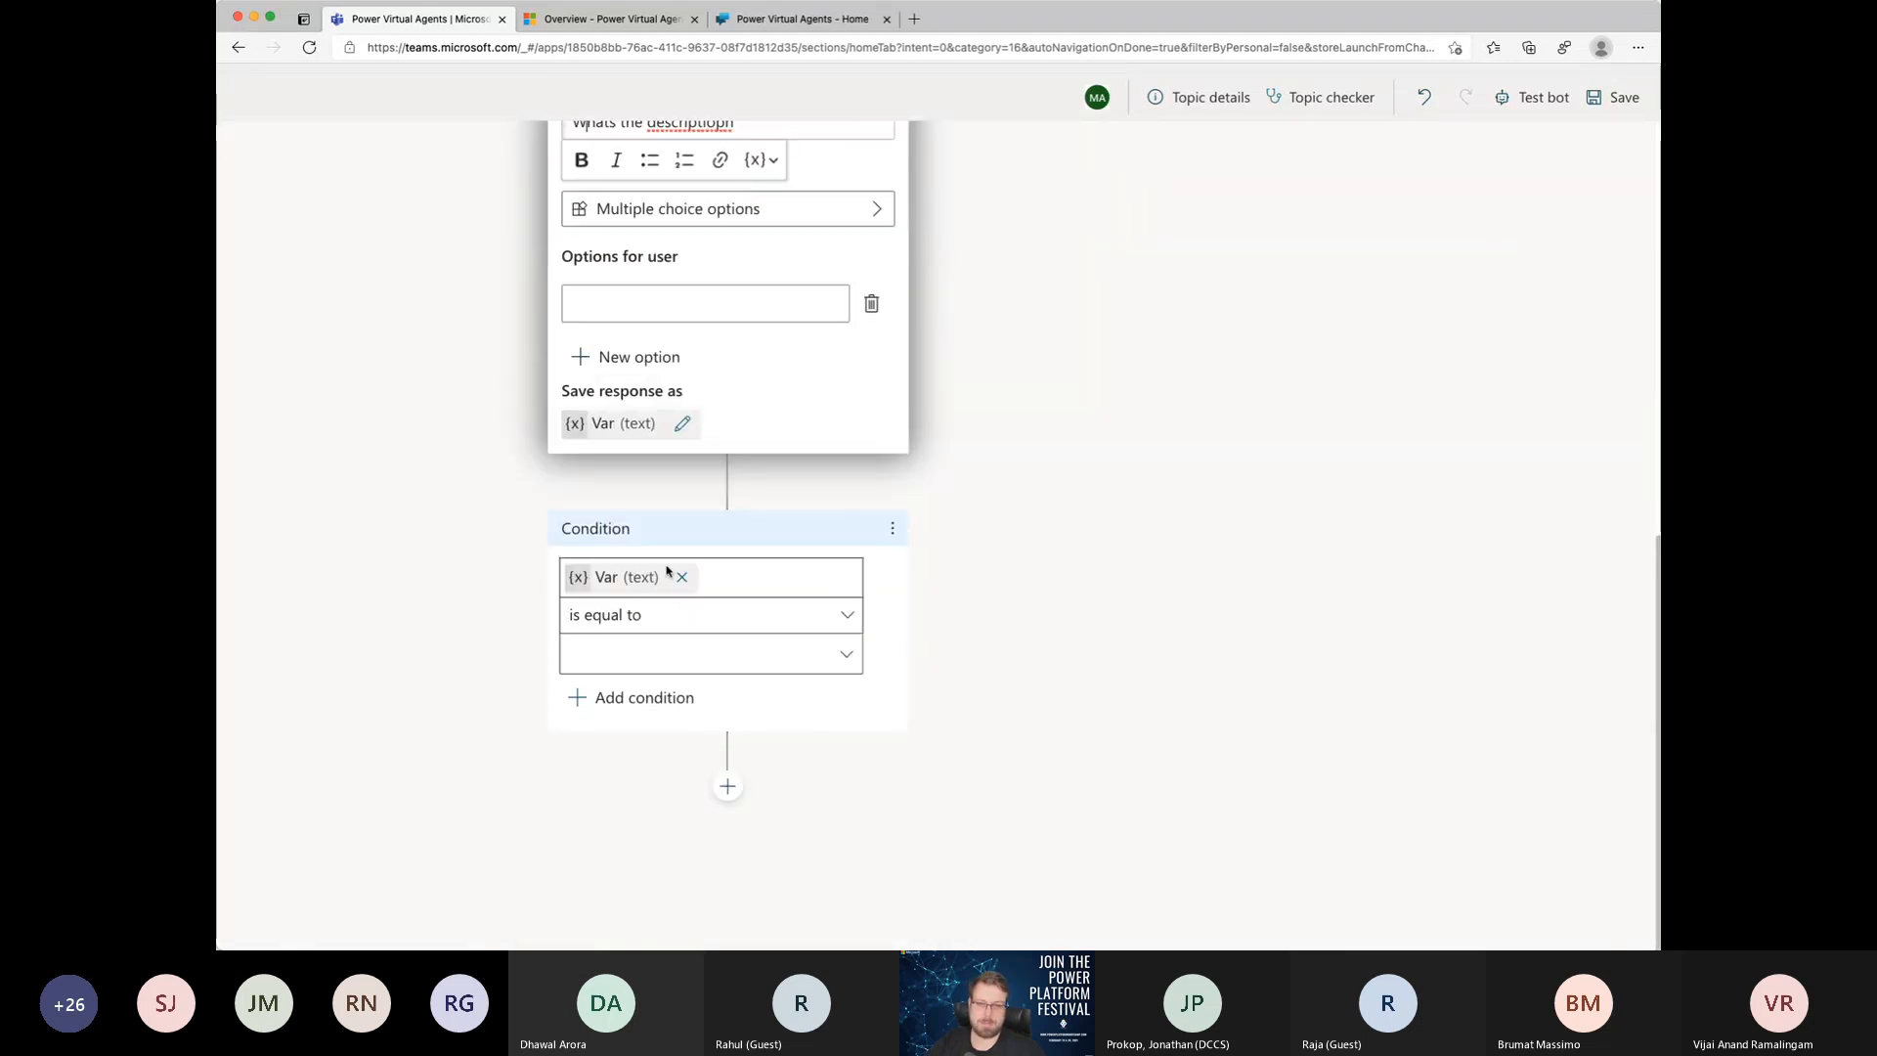
pyautogui.scroll(3, 668, 571)
pyautogui.click(720, 371)
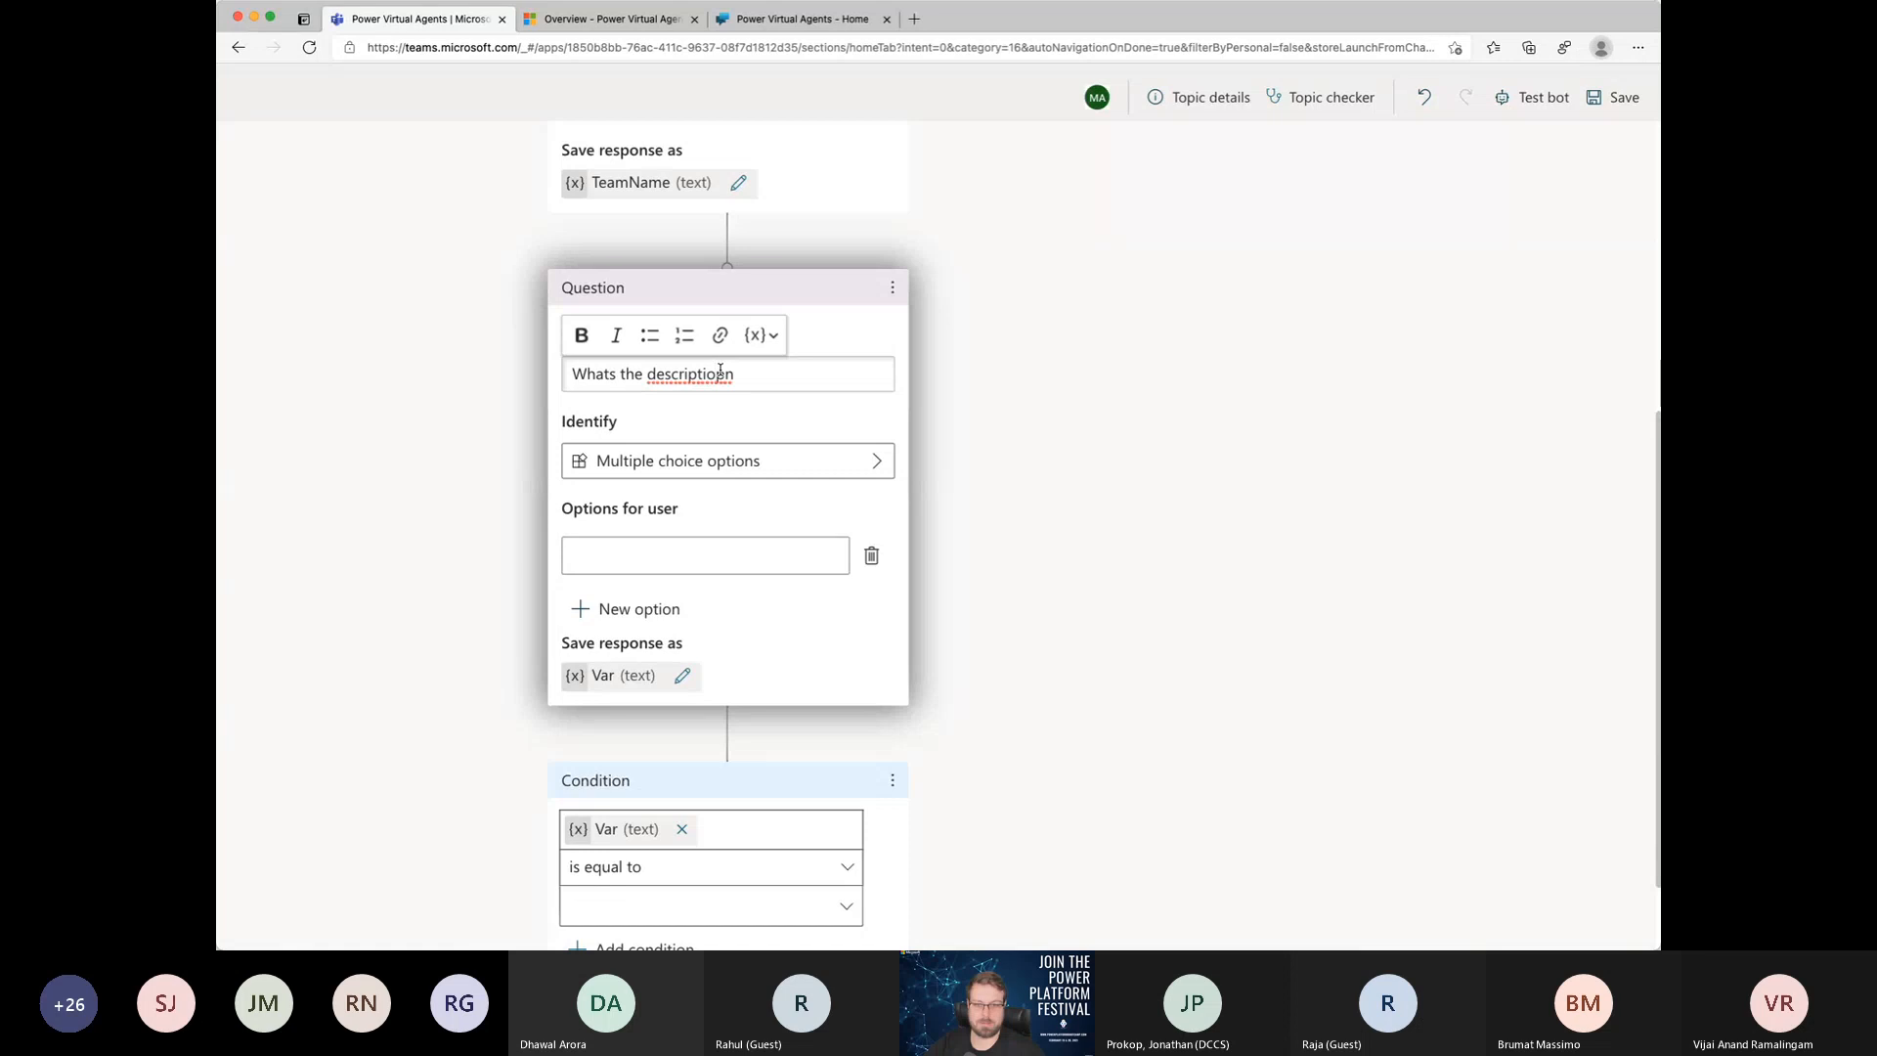
pyautogui.press('Delete')
# Step: Set the description question to identify User's entire response and rename its response variable to "Description"
pyautogui.click(720, 461)
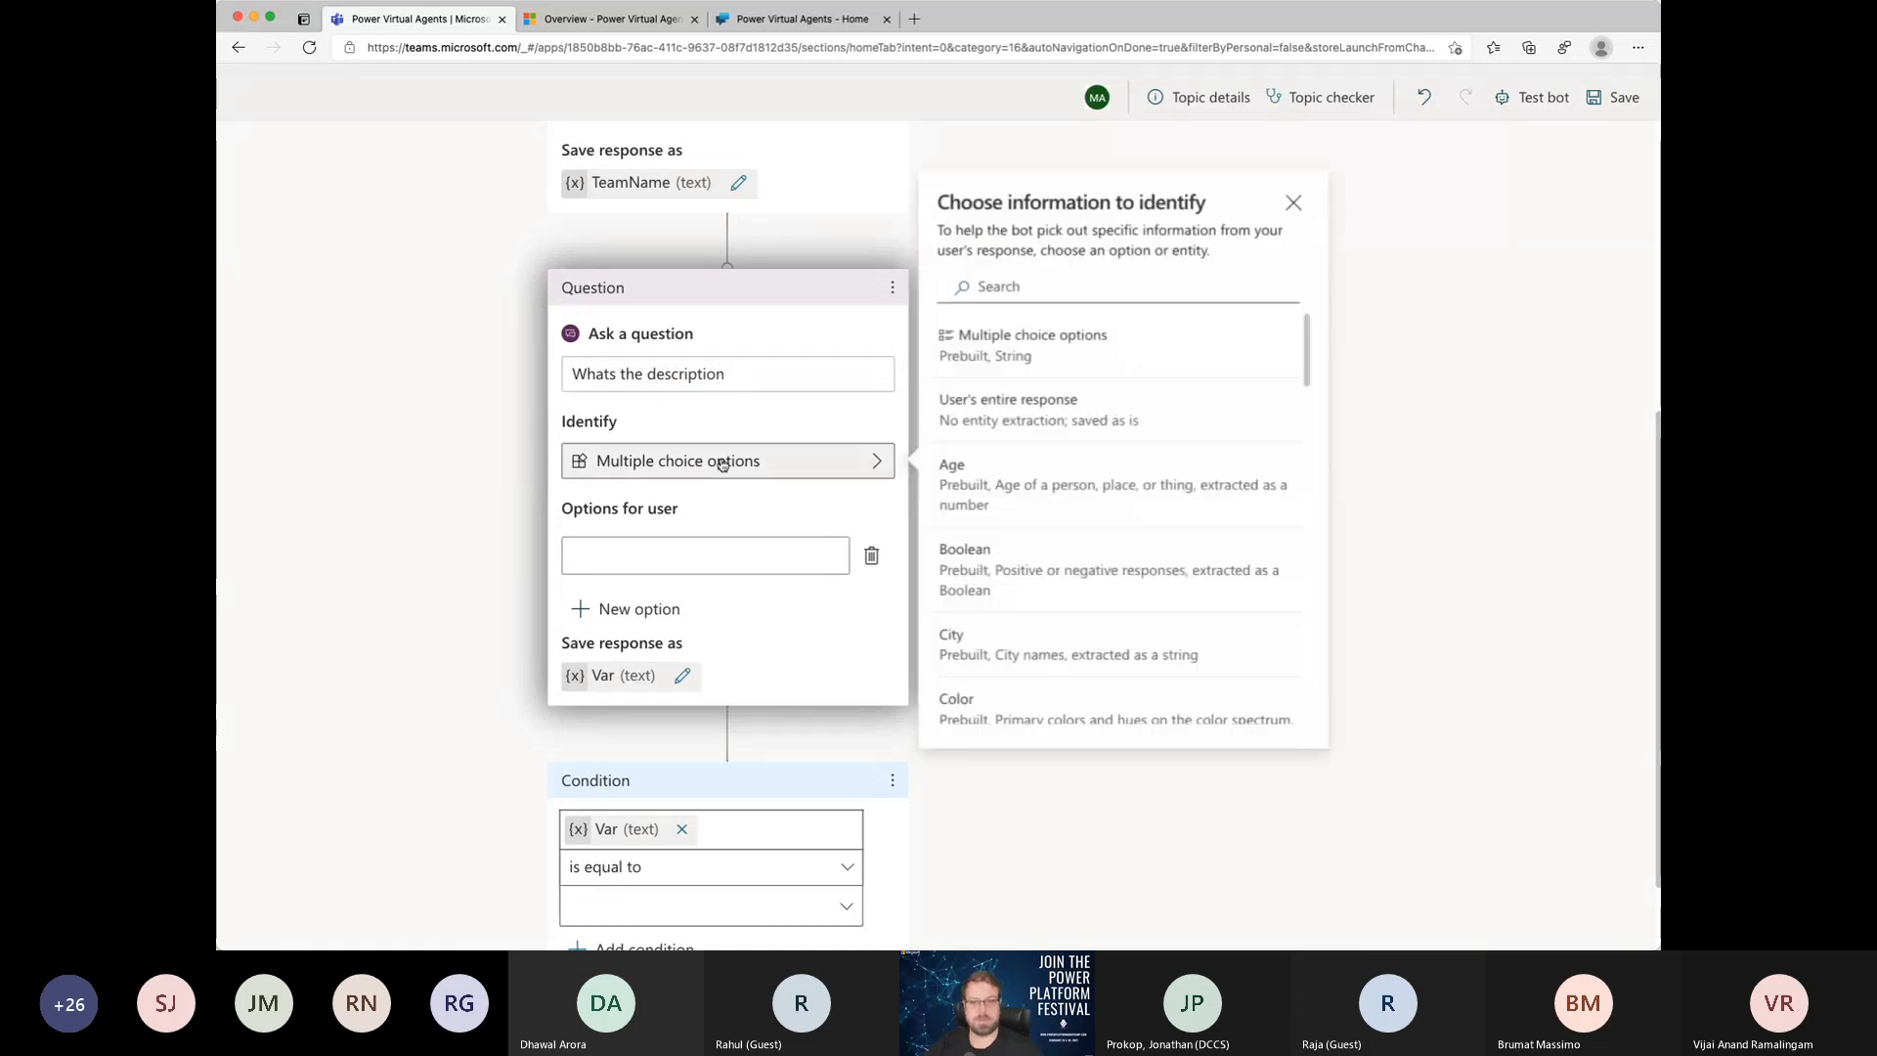
pyautogui.click(1151, 419)
pyautogui.click(684, 543)
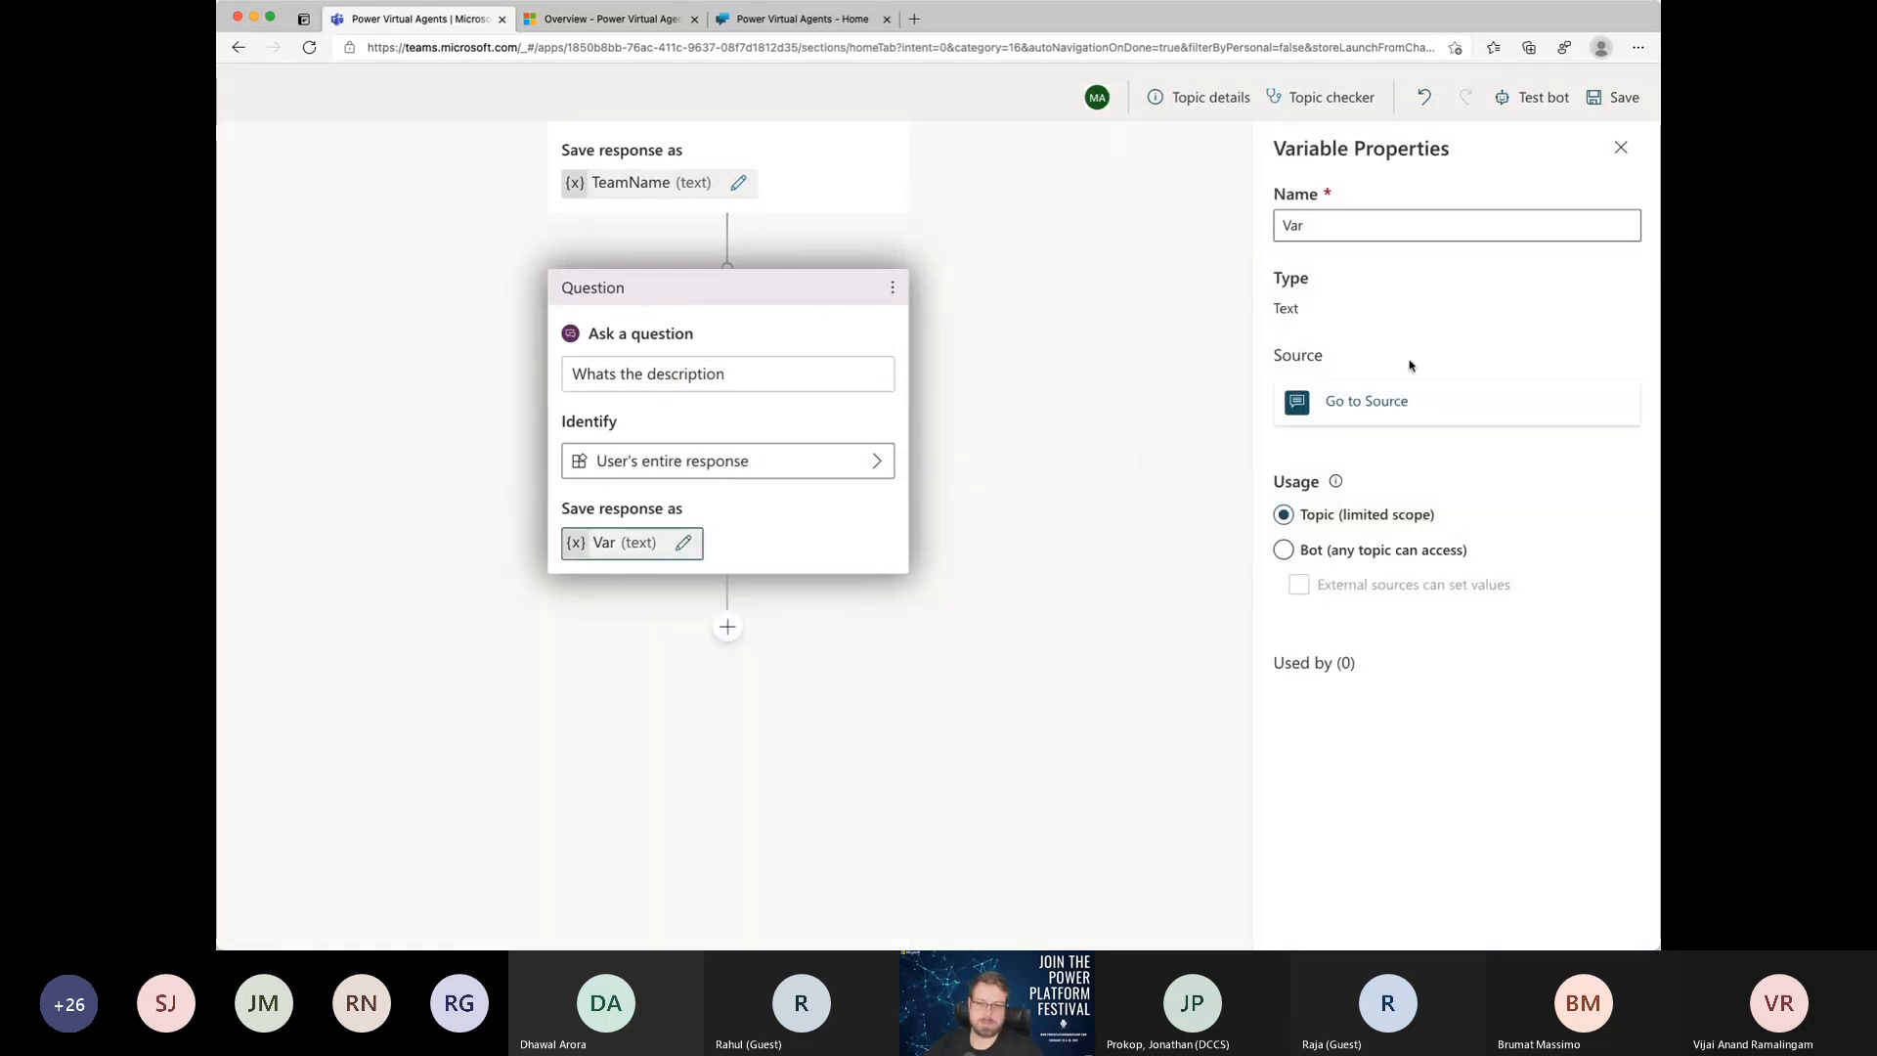
pyautogui.doubleClick(1340, 234)
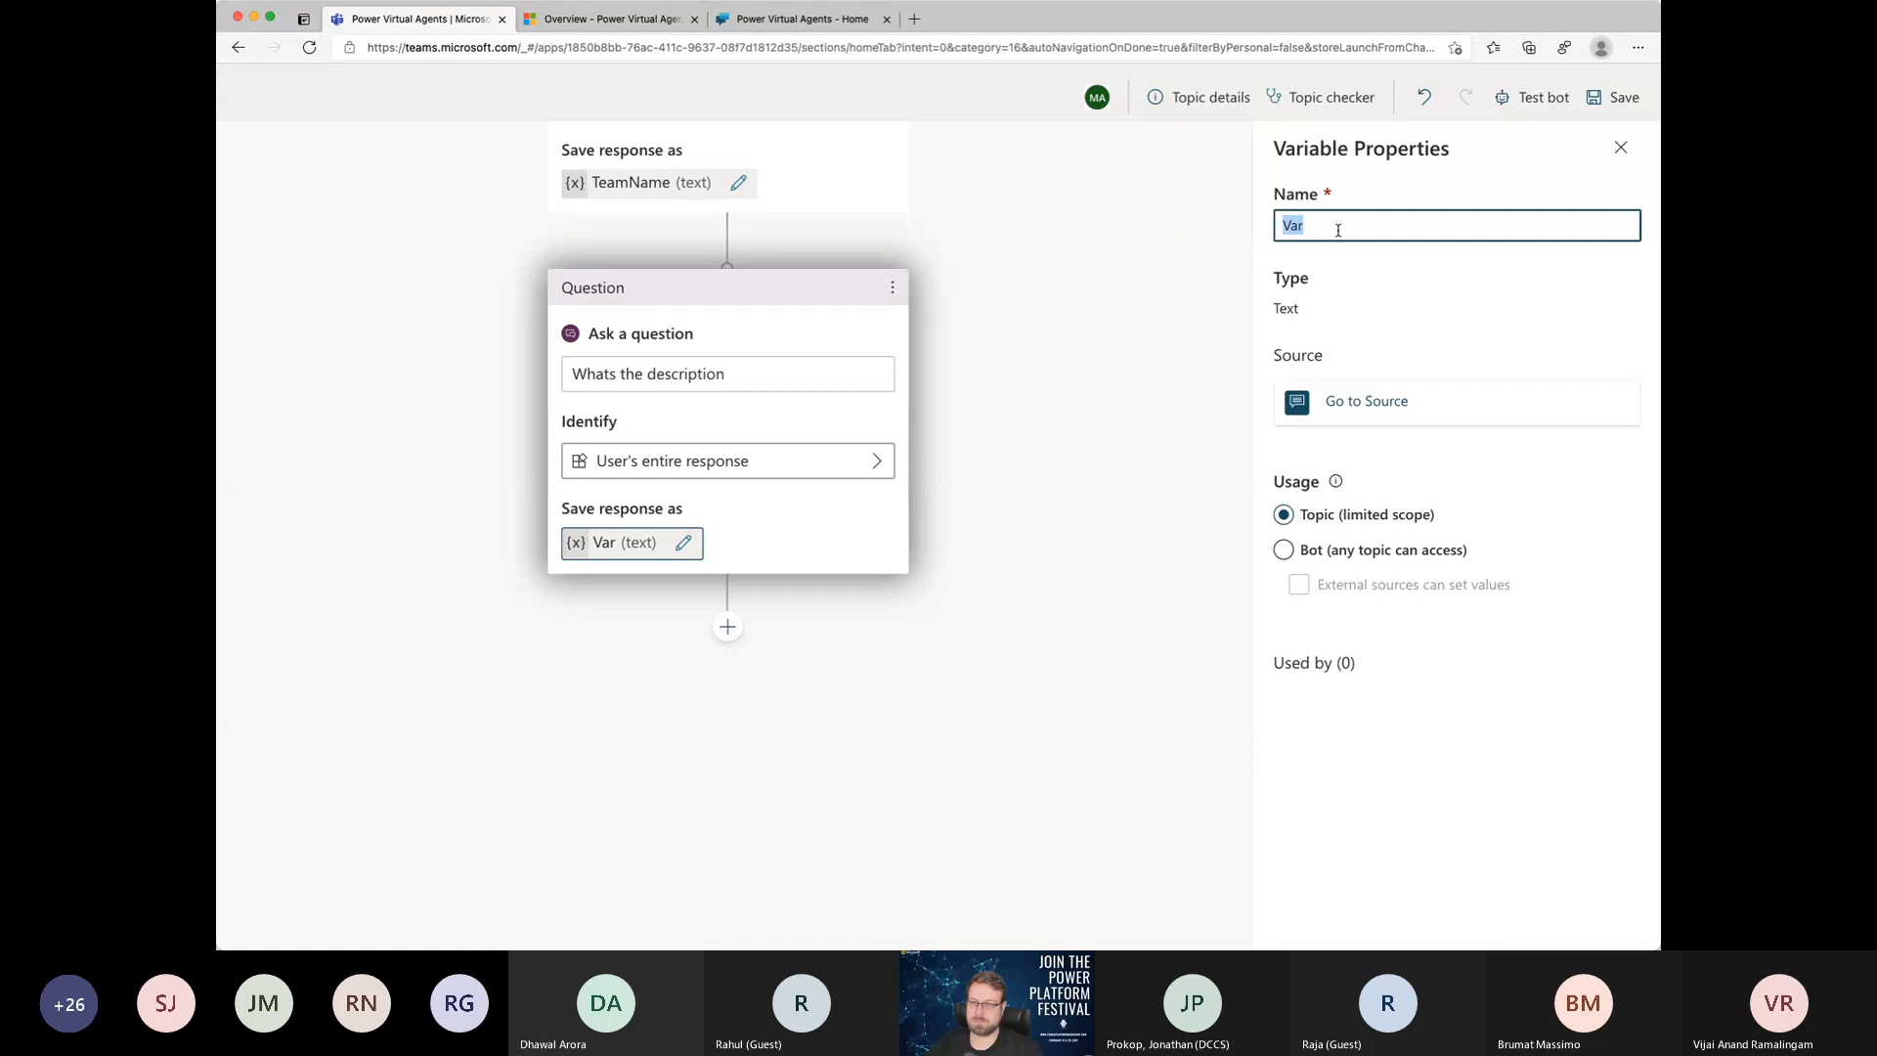
pyautogui.write('Description')
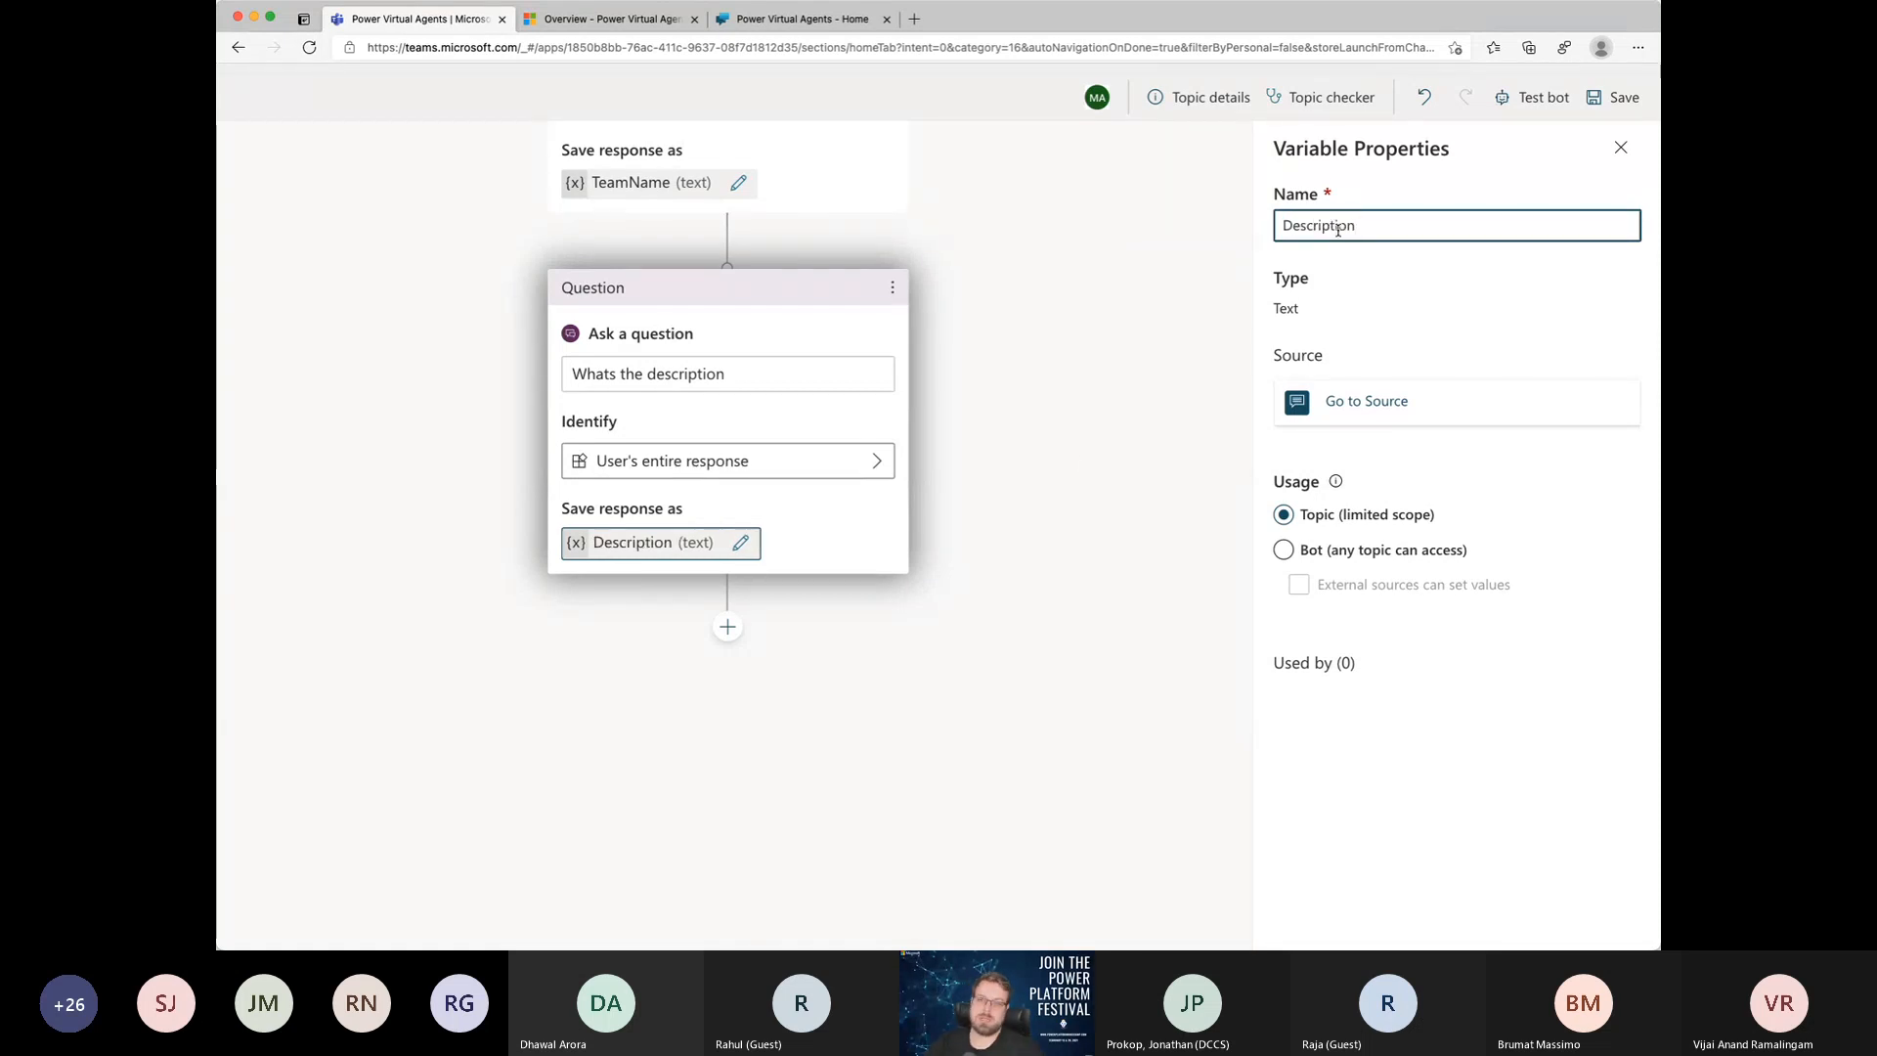
pyautogui.press('Tab')
pyautogui.click(805, 633)
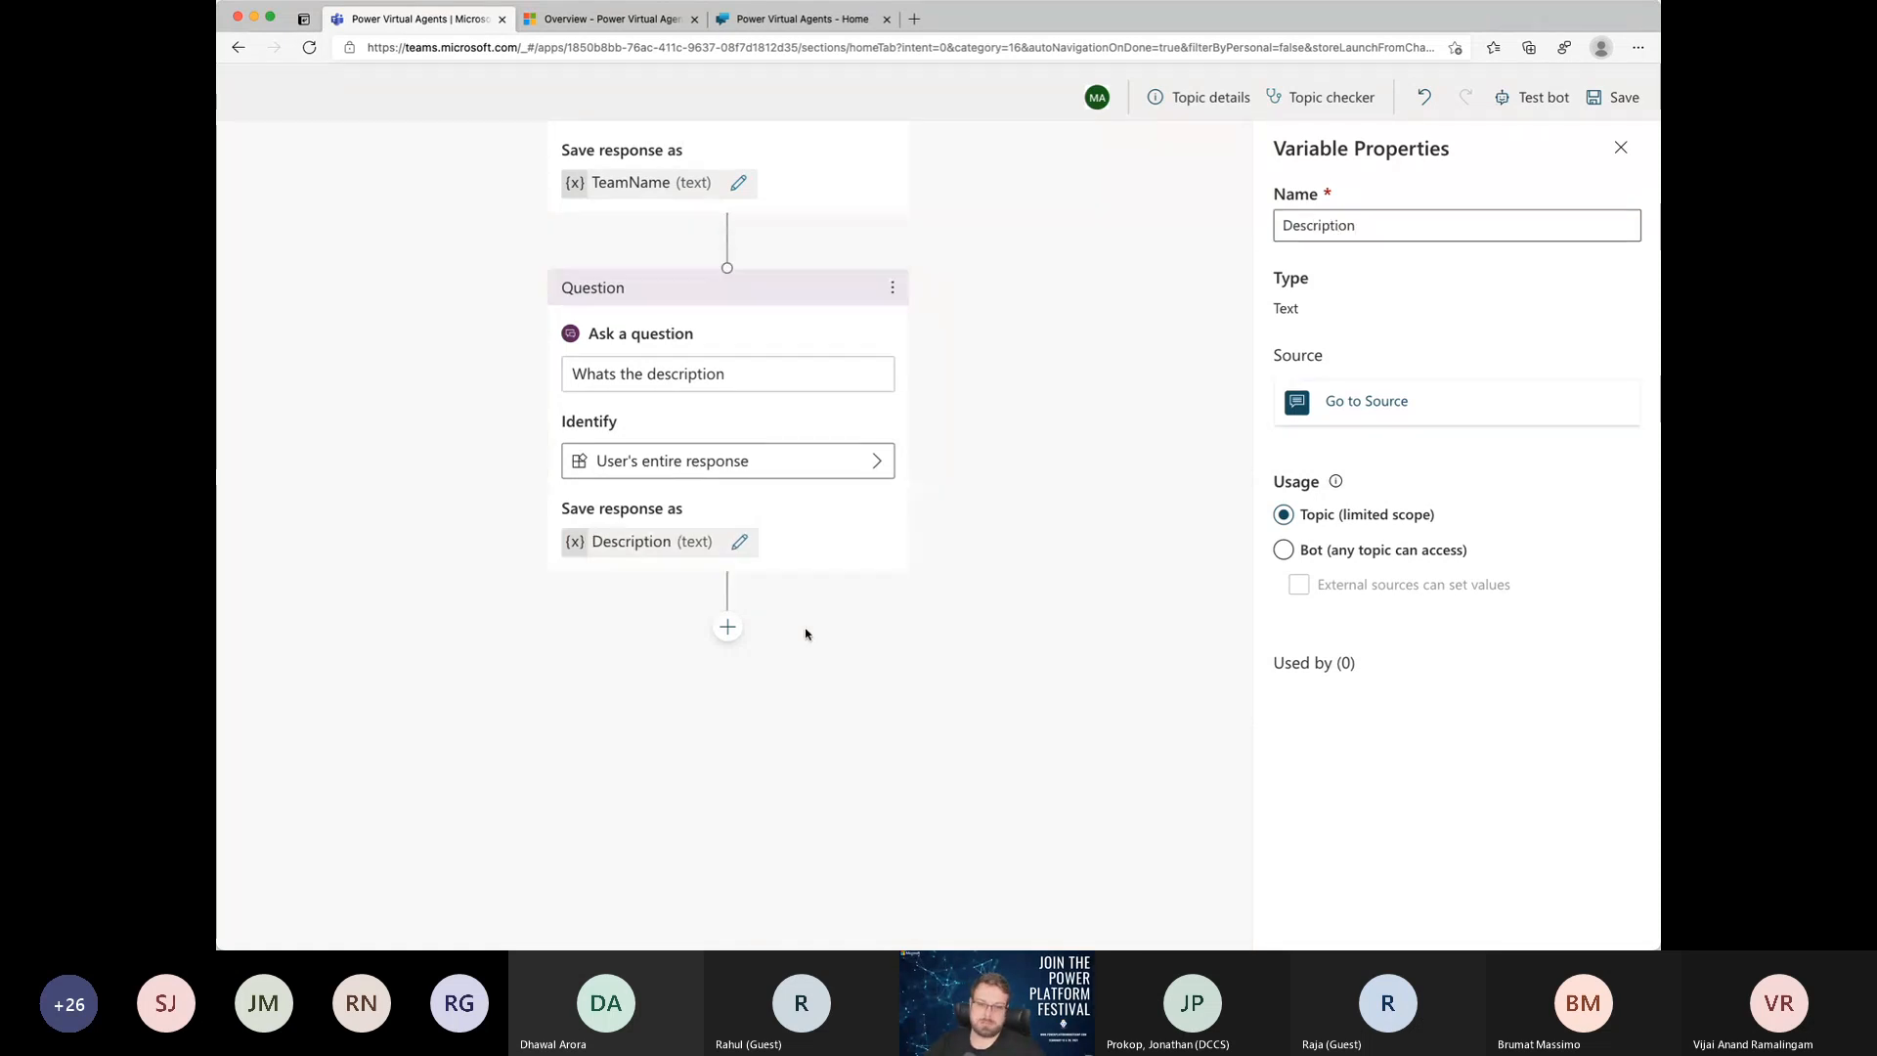
# Step: Close the Description variable's properties and save the topic
pyautogui.hscroll(-1, 806, 633)
pyautogui.scroll(-5, 802, 636)
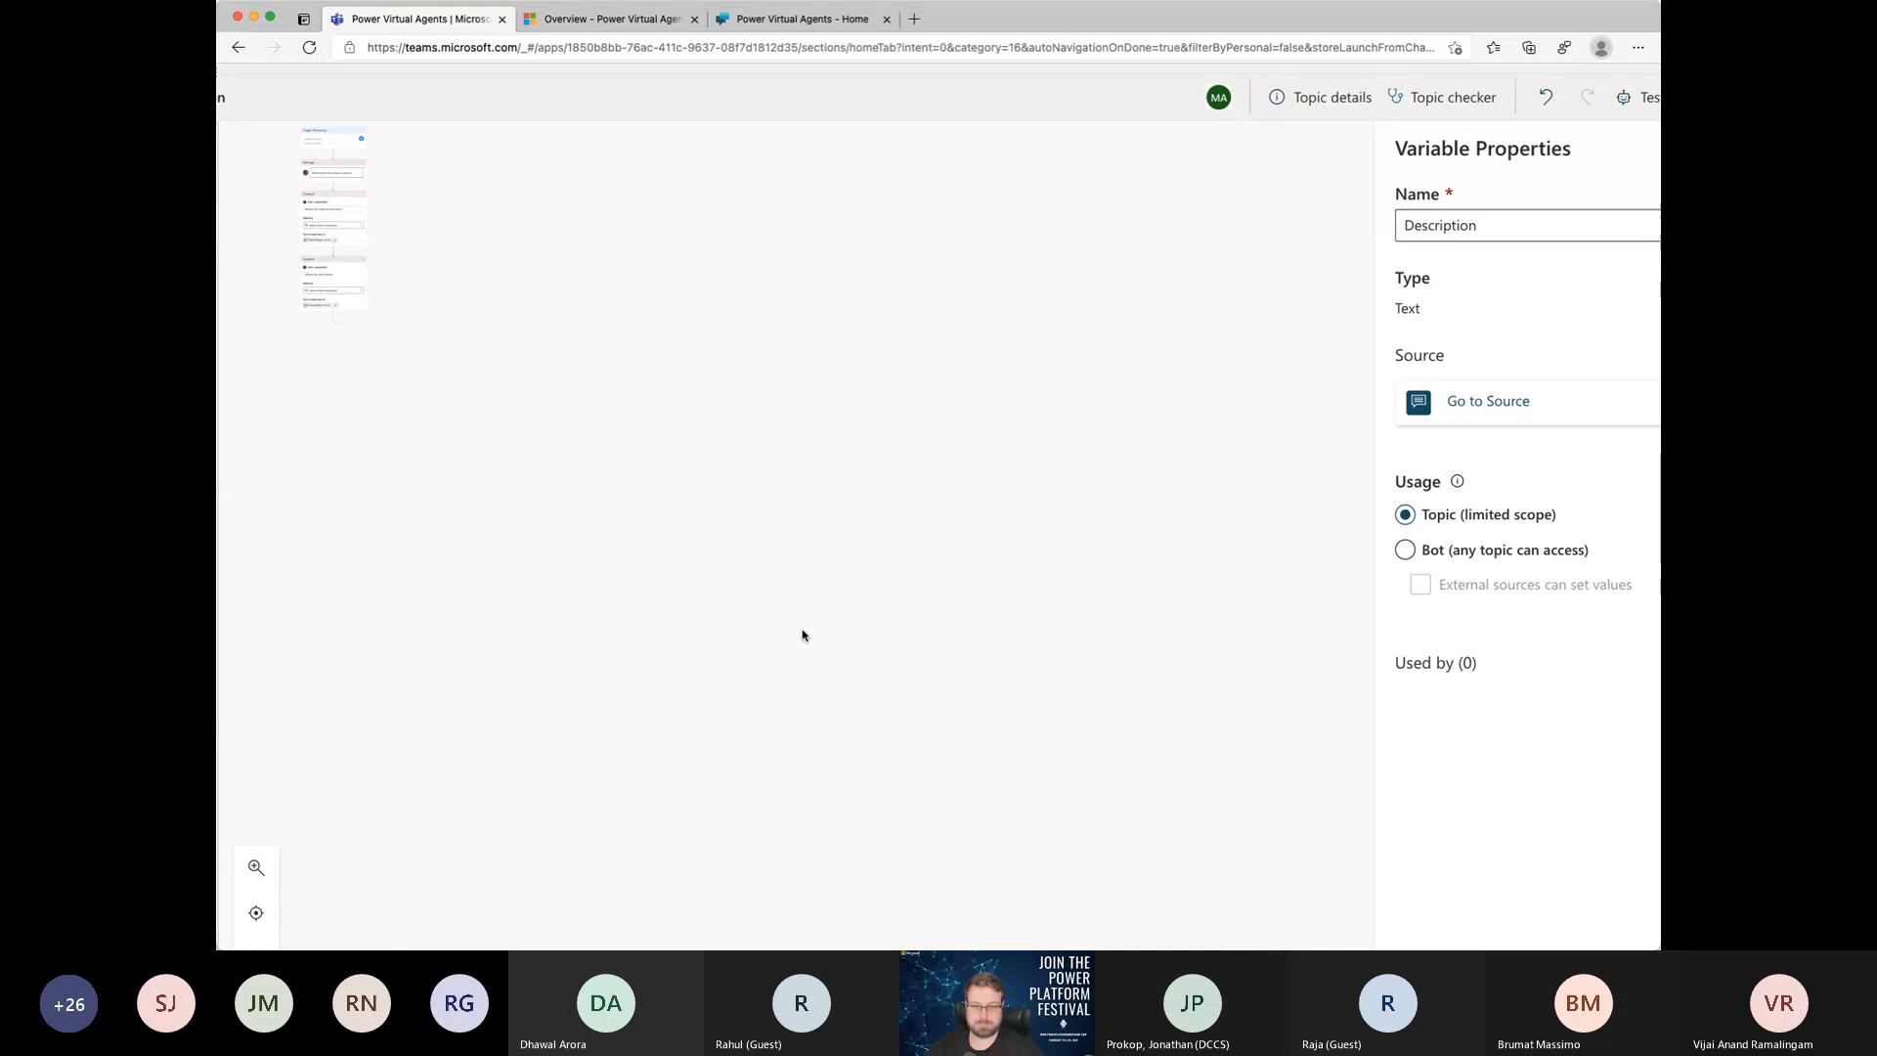
pyautogui.scroll(3, 802, 635)
pyautogui.scroll(2, 803, 636)
pyautogui.scroll(-2, 803, 635)
pyautogui.scroll(2, 803, 635)
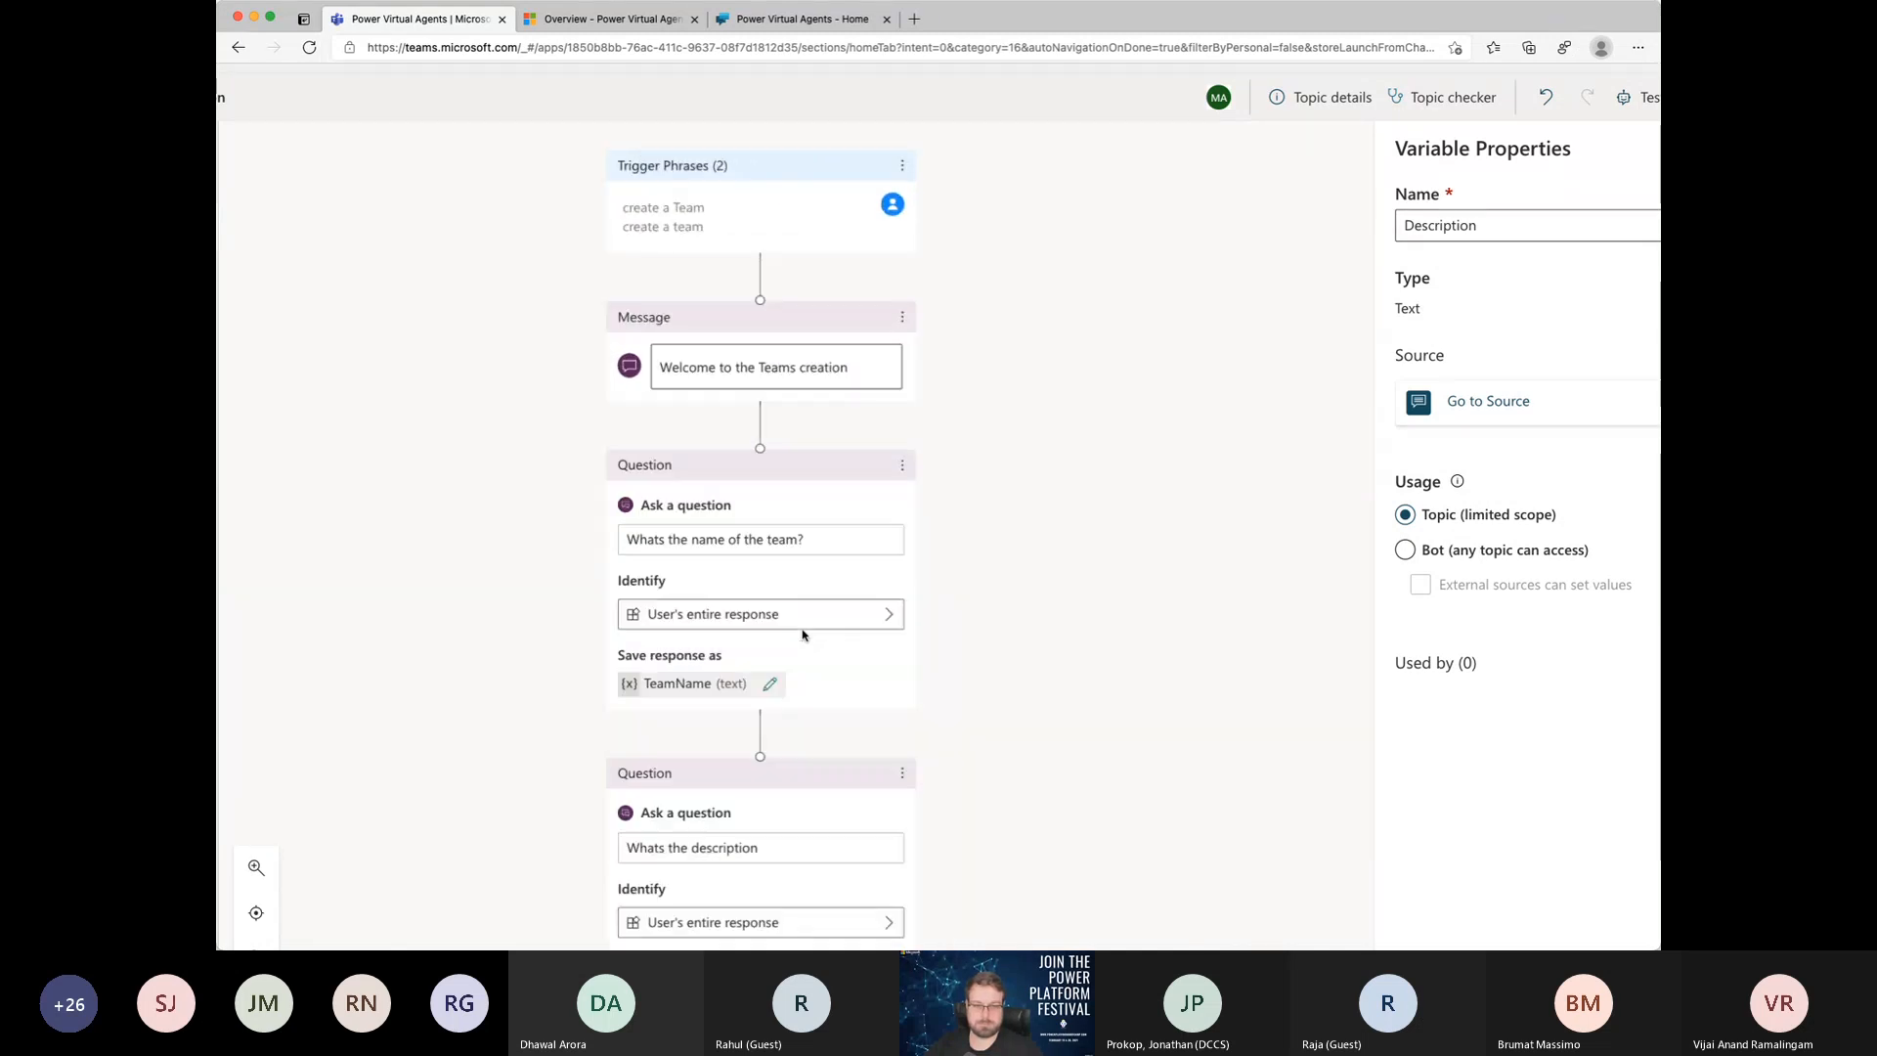
pyautogui.scroll(-5, 803, 636)
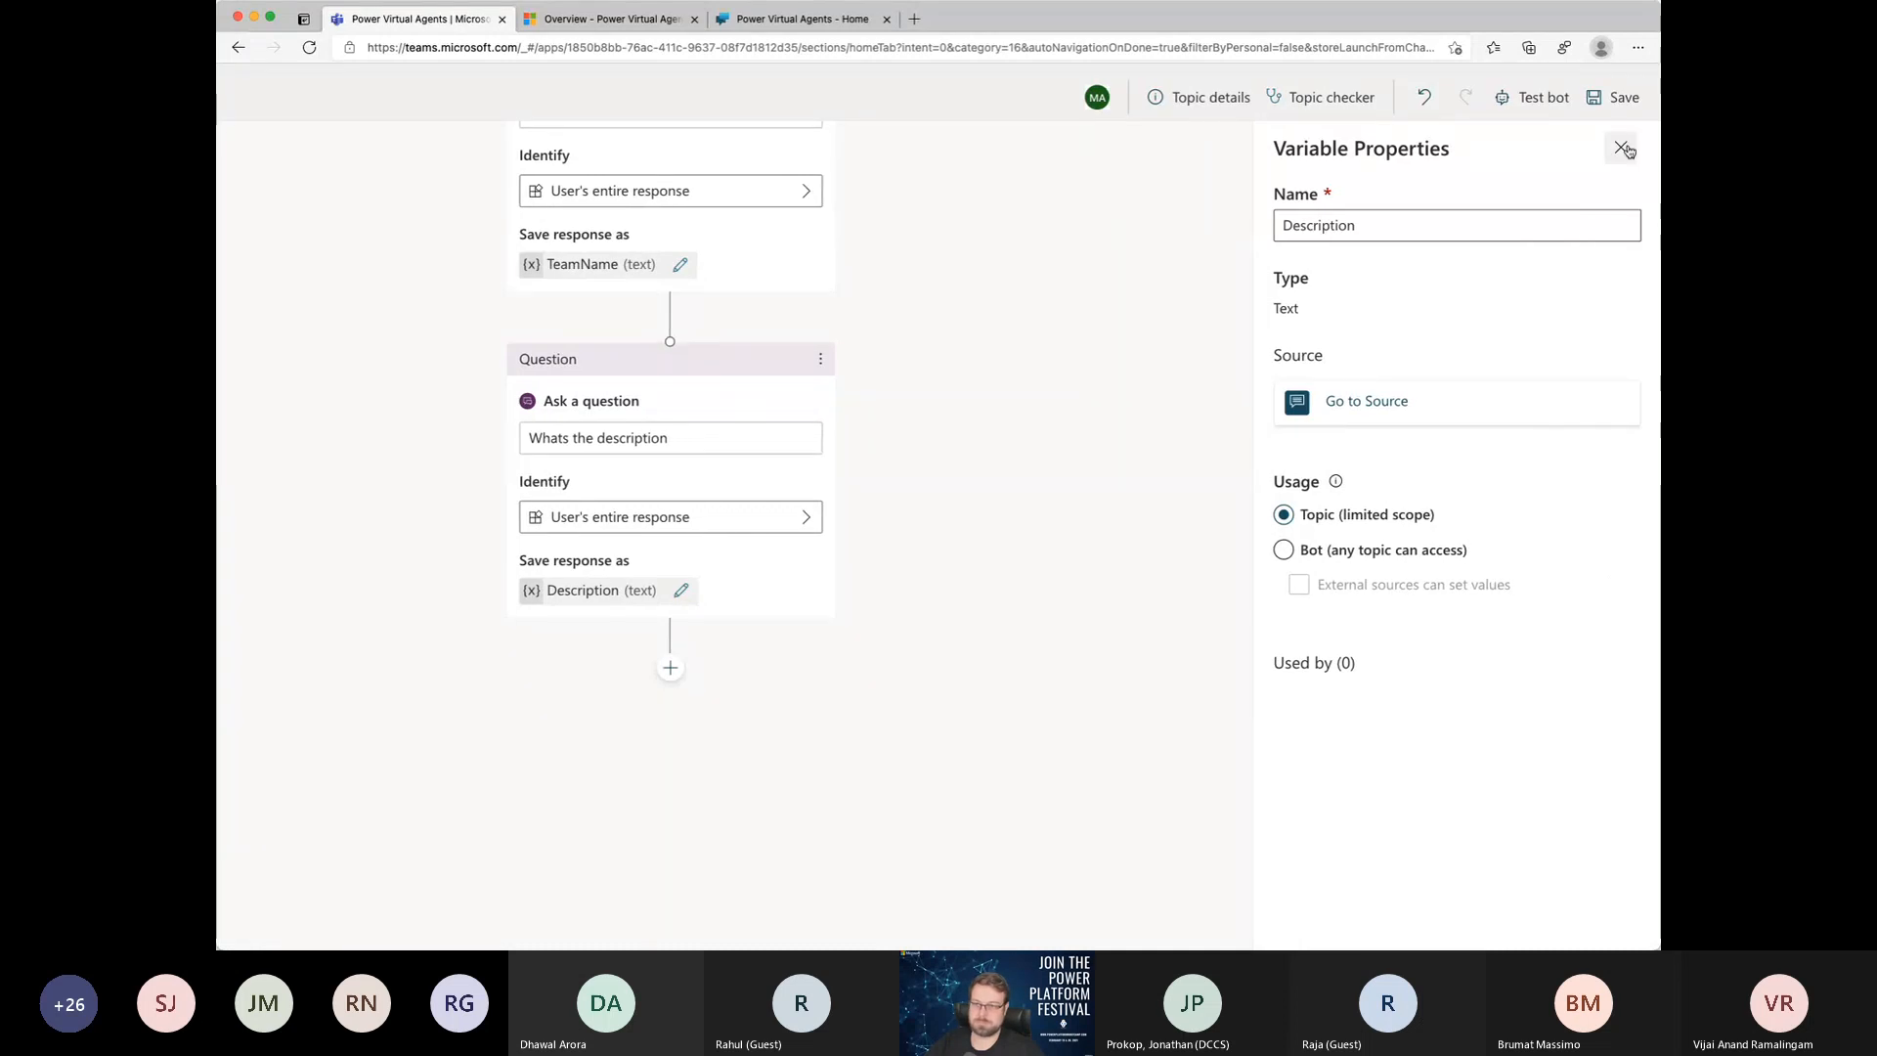
pyautogui.click(1620, 147)
pyautogui.click(1614, 95)
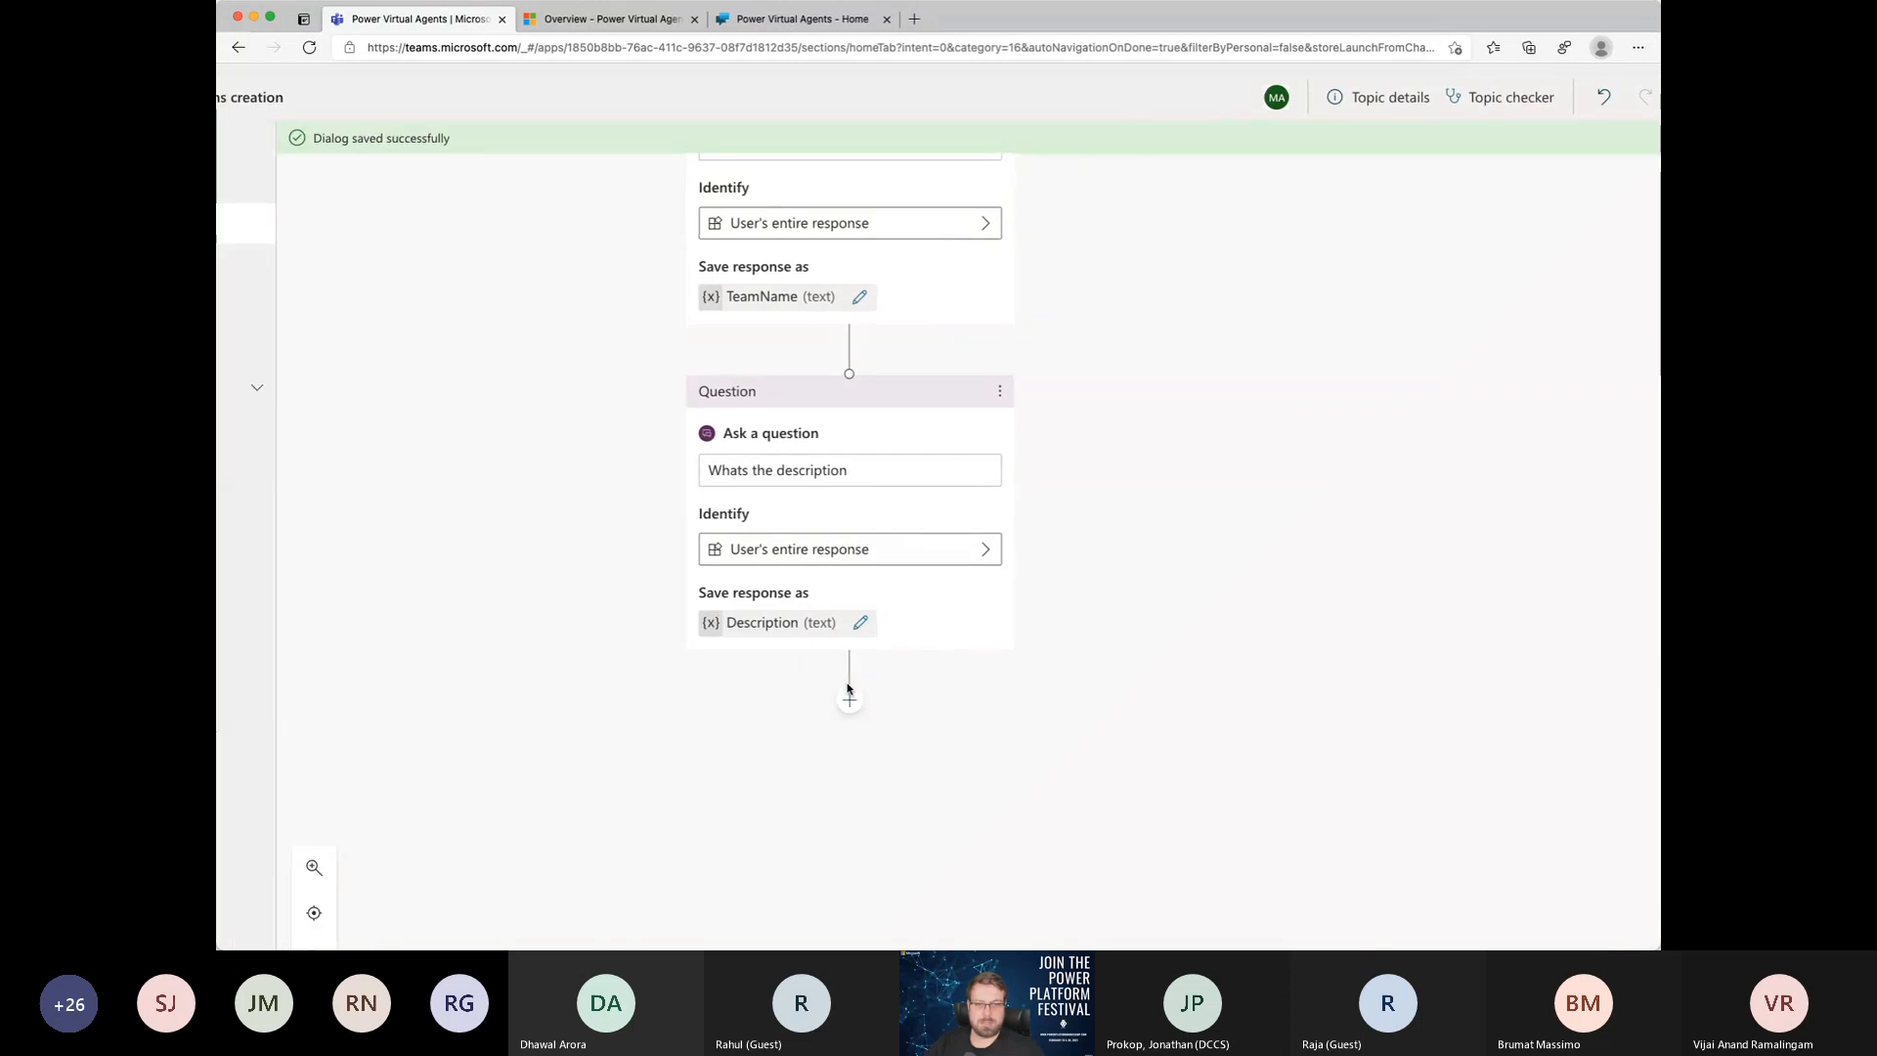
# Step: Call an action after the description question by creating a flow from the Power Virtual Agents Flow Template
pyautogui.click(852, 704)
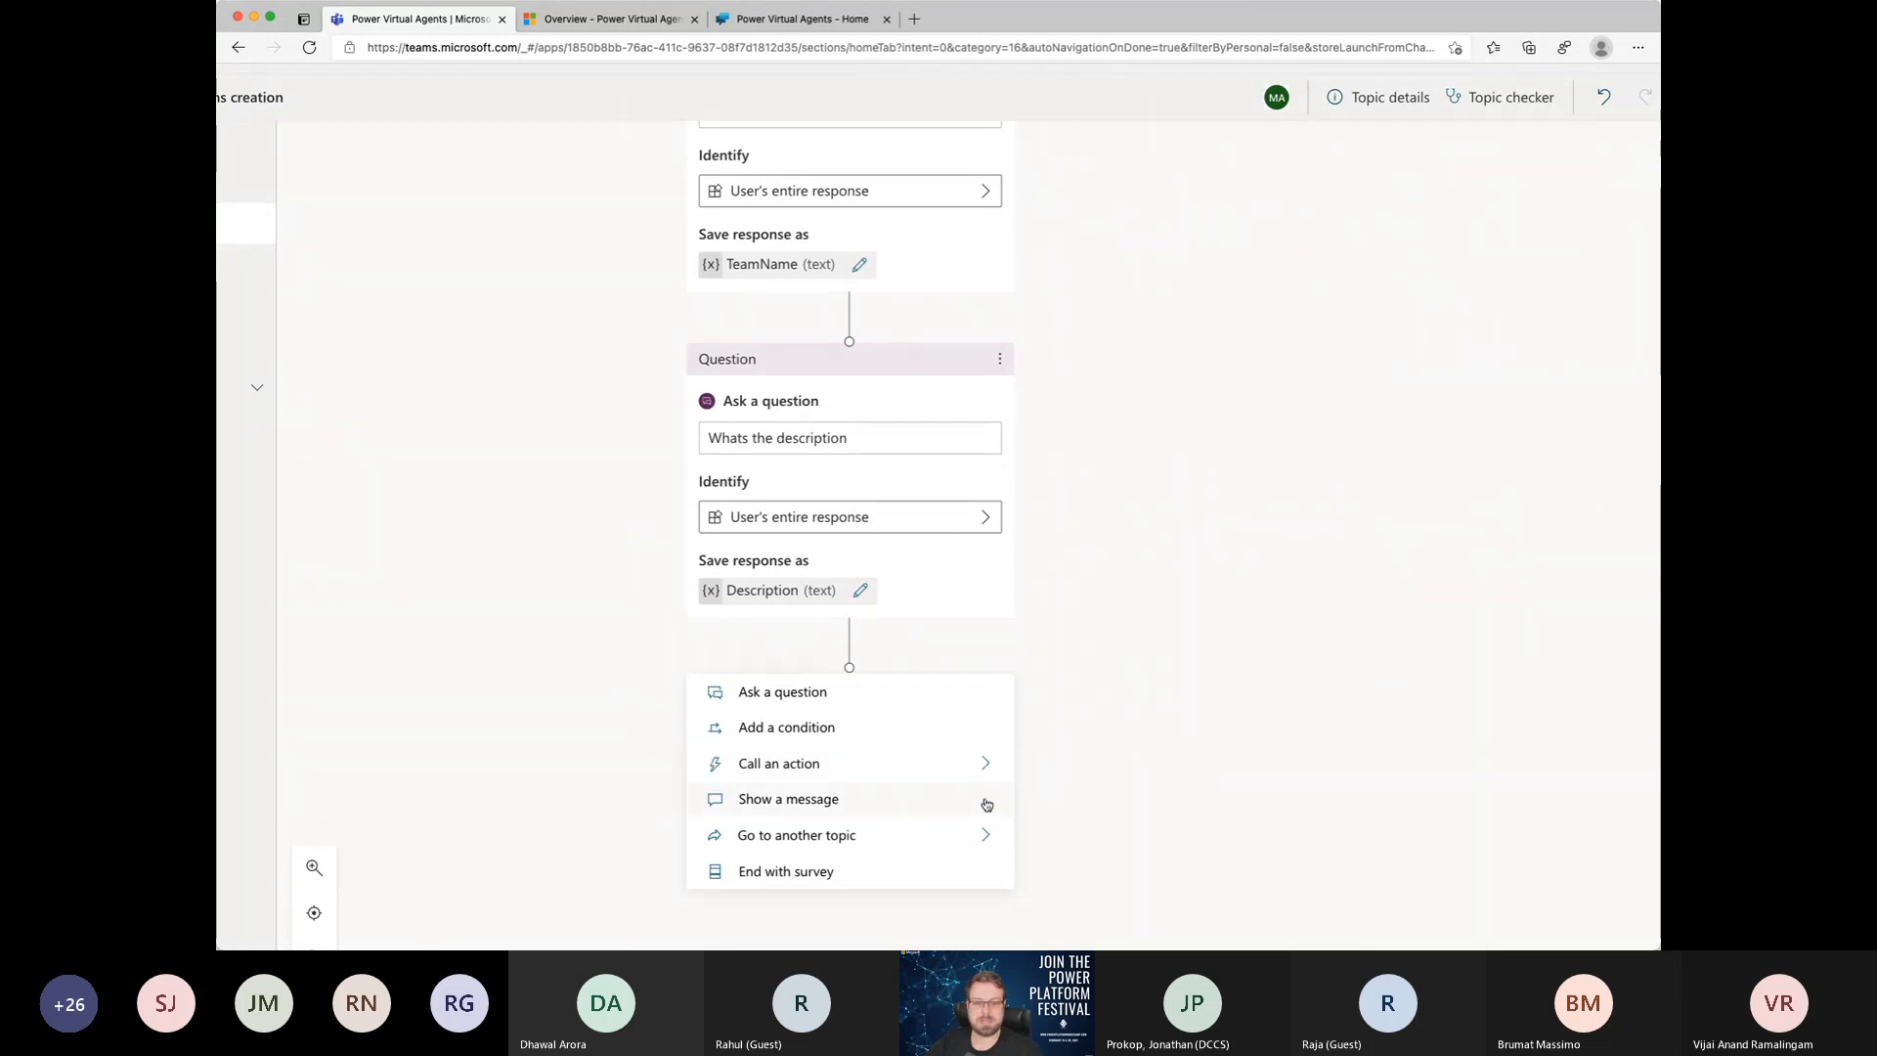
pyautogui.click(989, 774)
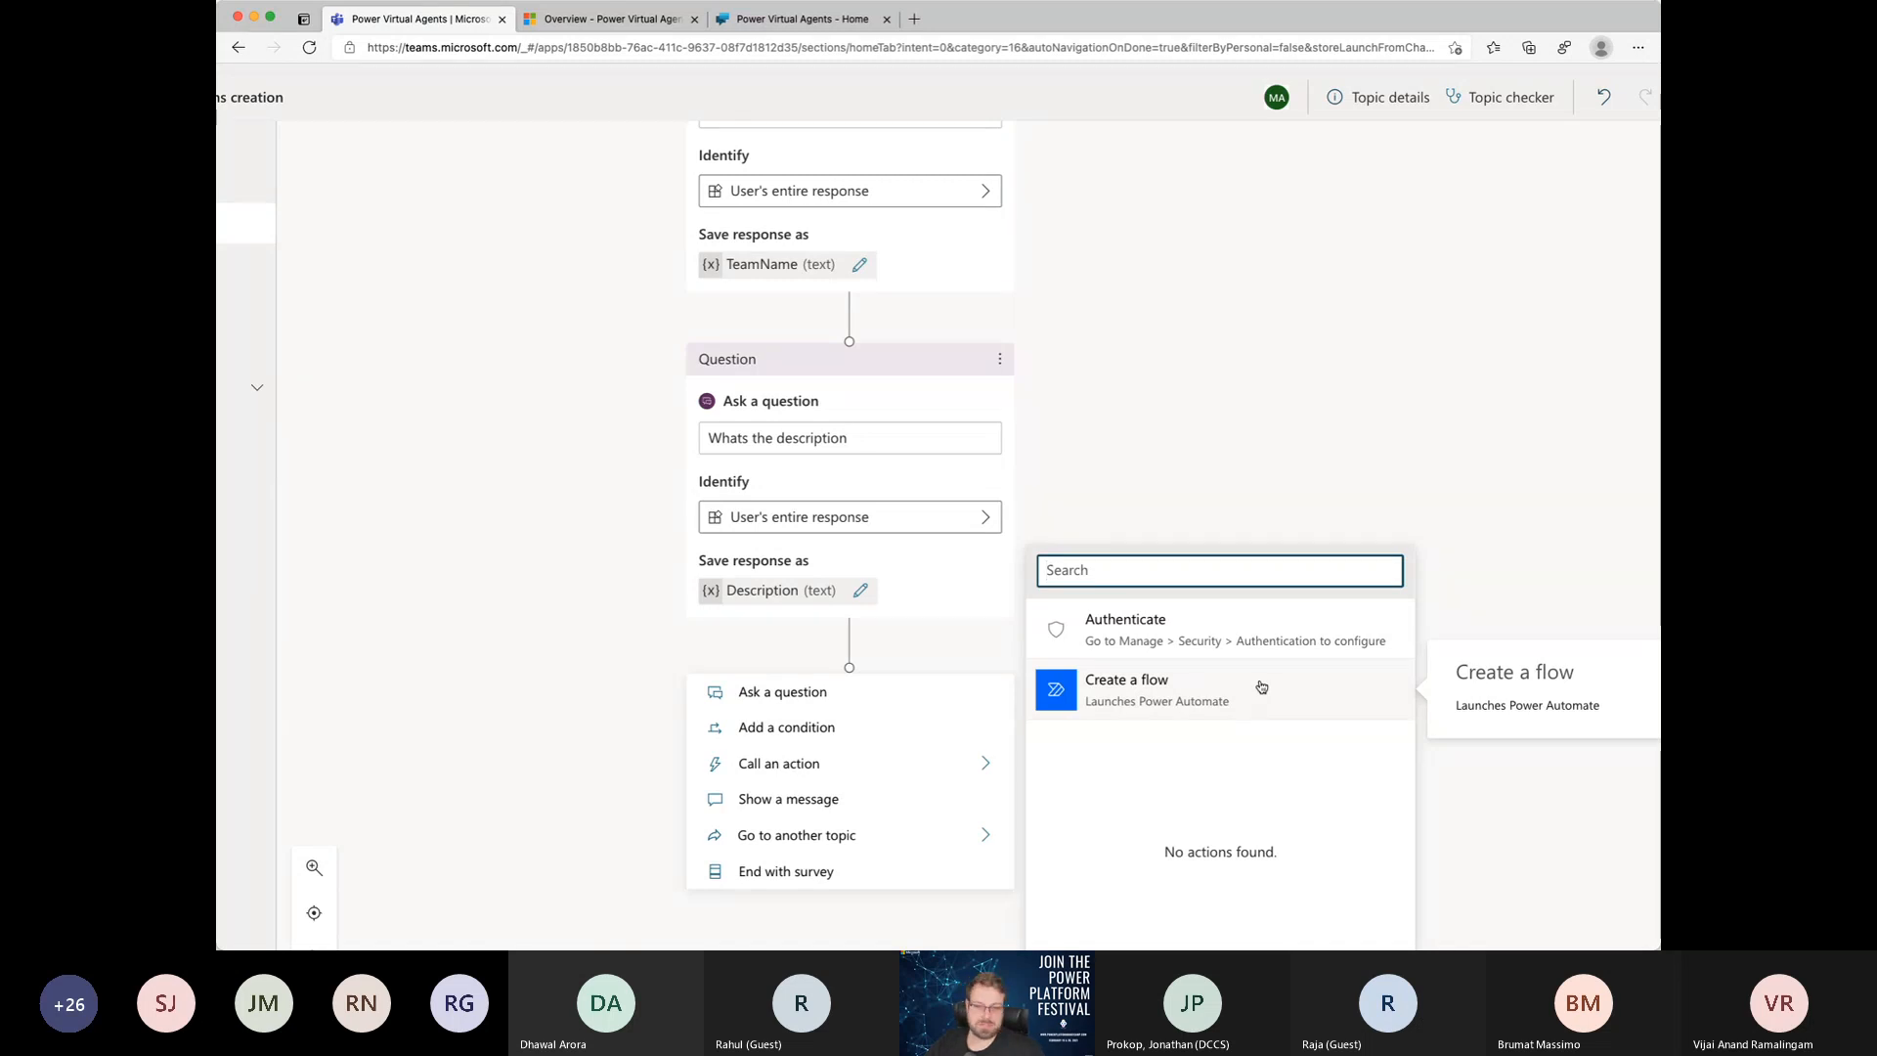
pyautogui.click(1157, 700)
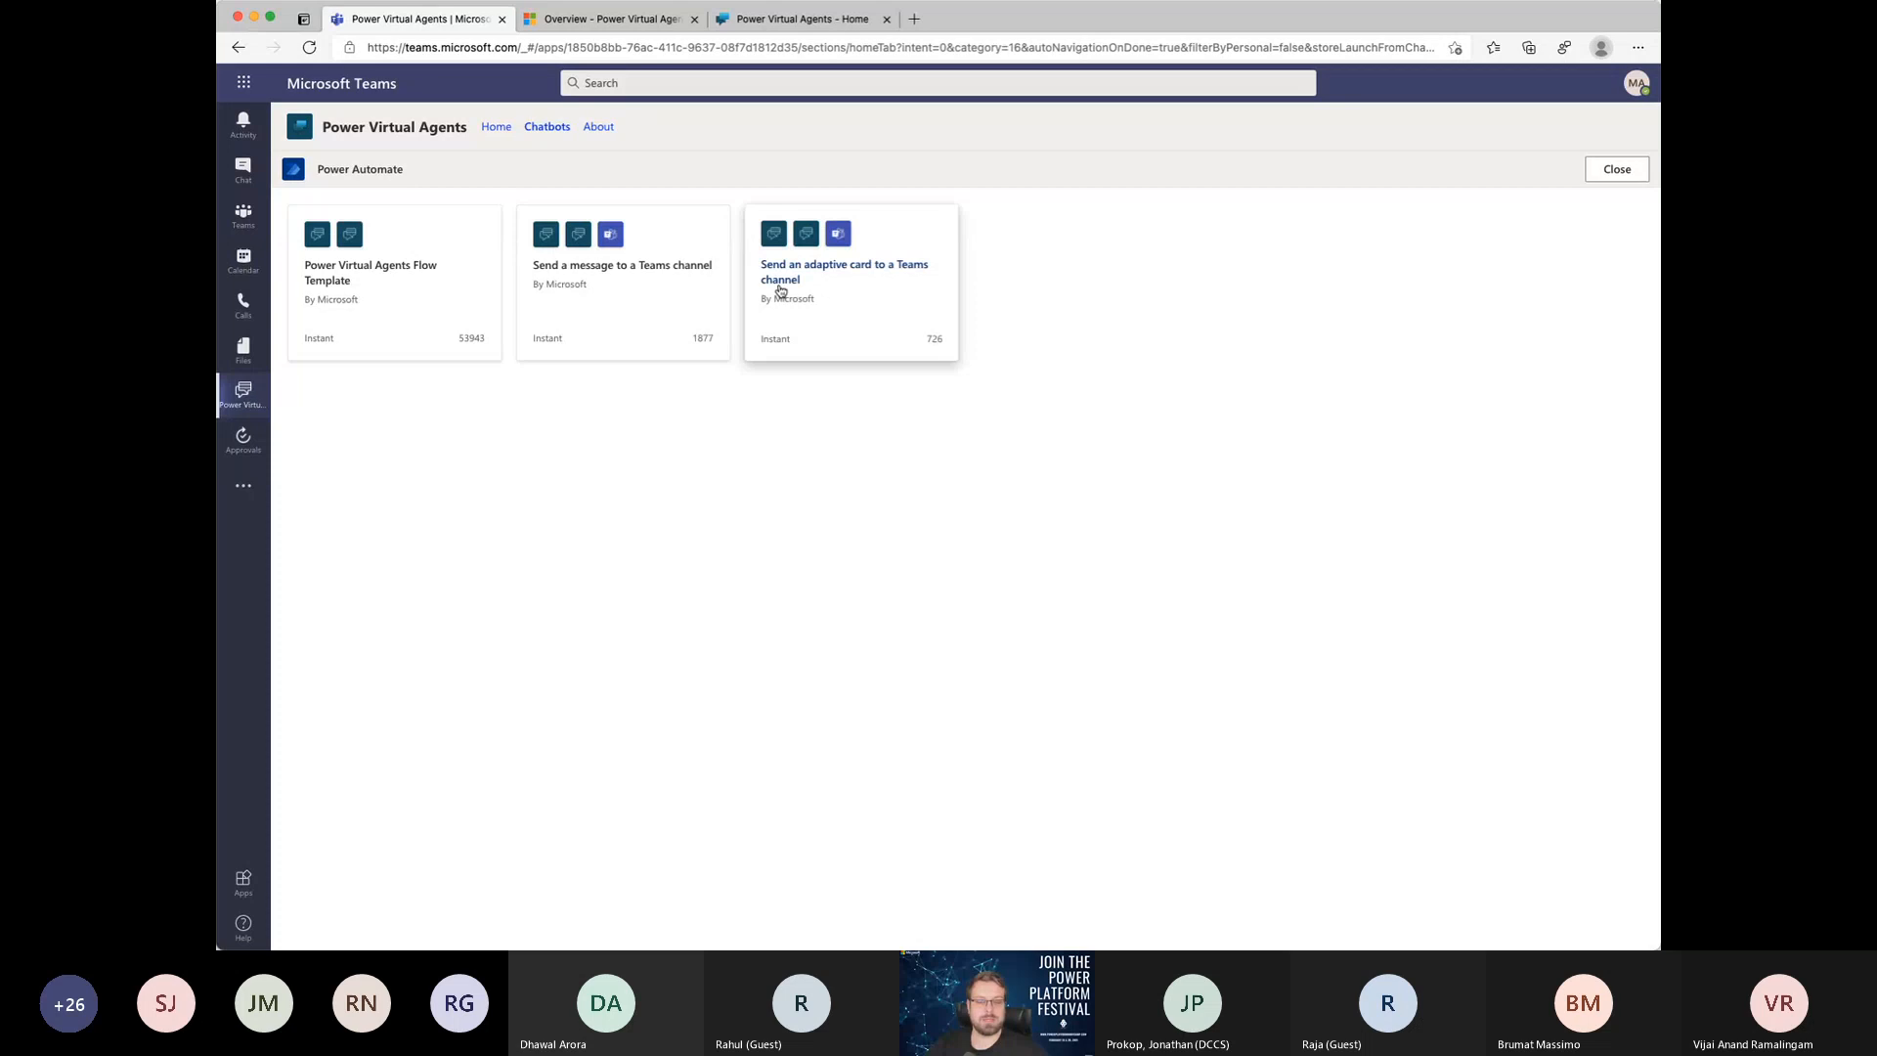
pyautogui.scroll(5, 780, 291)
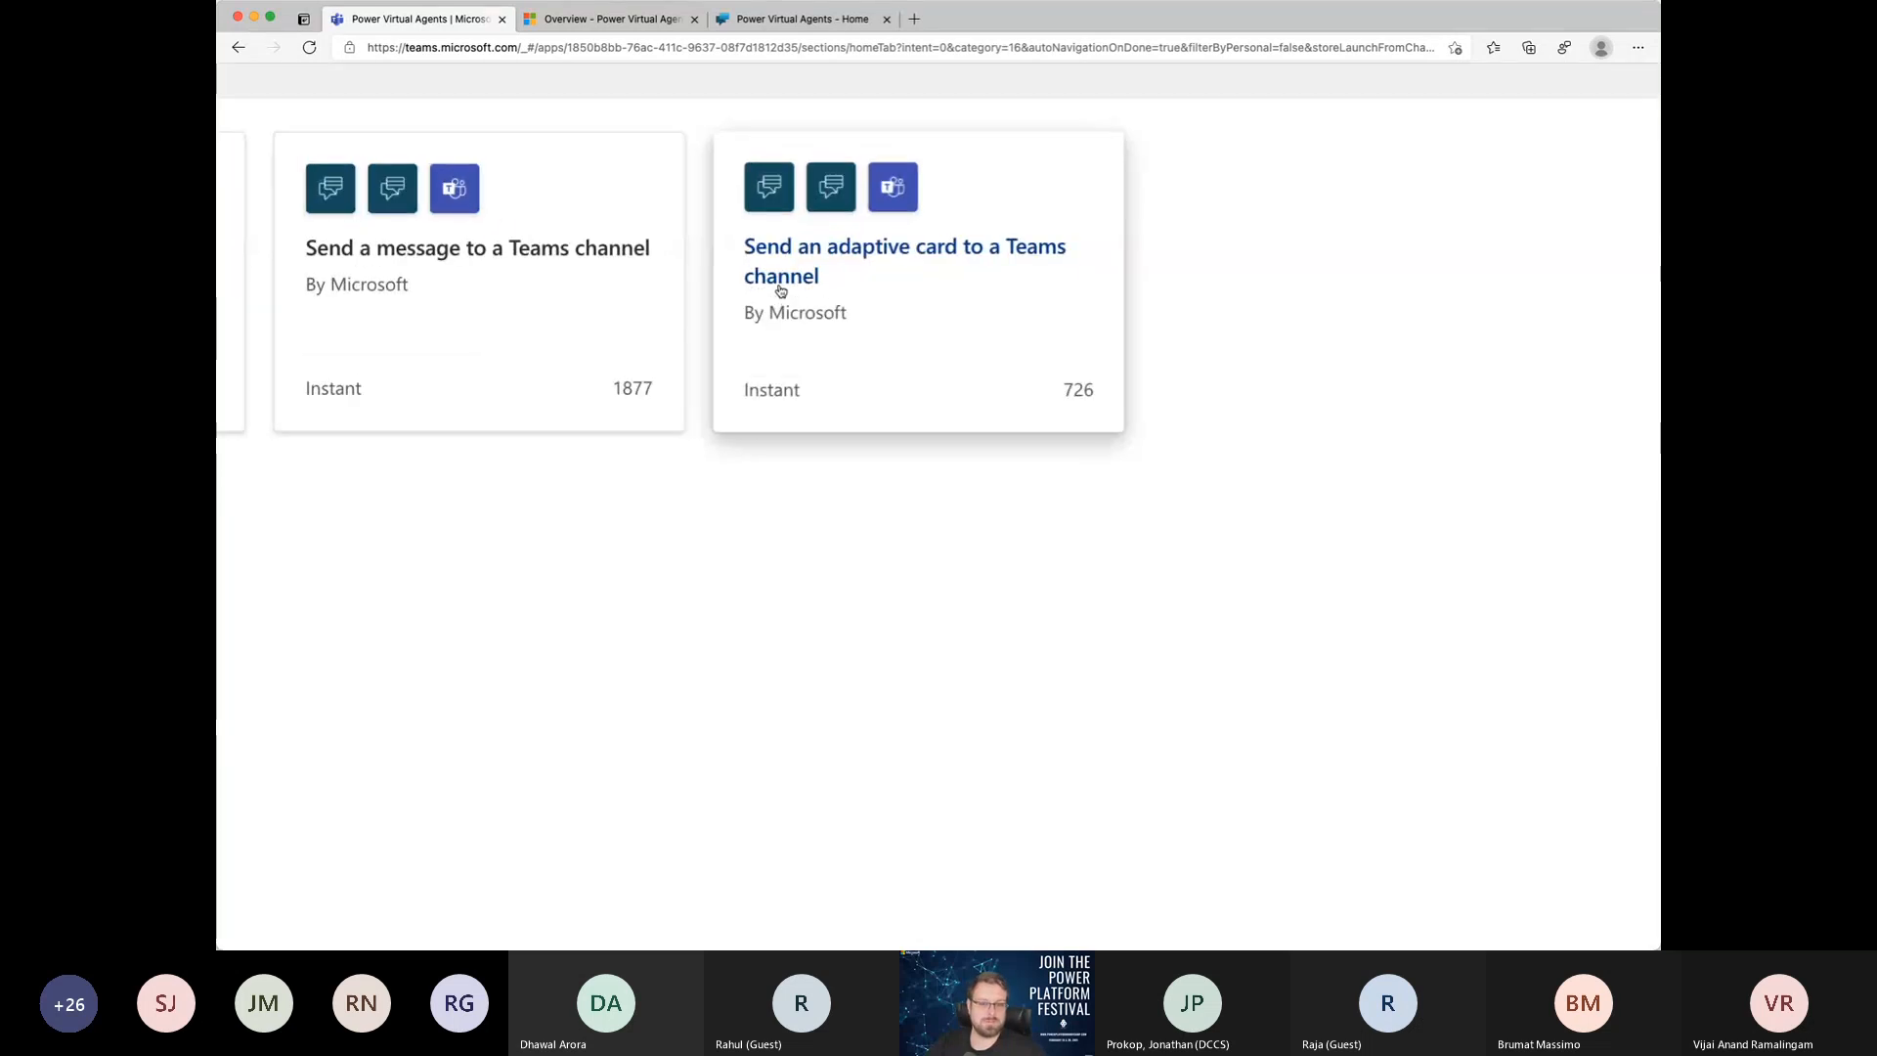
pyautogui.hscroll(-4, 781, 291)
pyautogui.hscroll(-2, 780, 291)
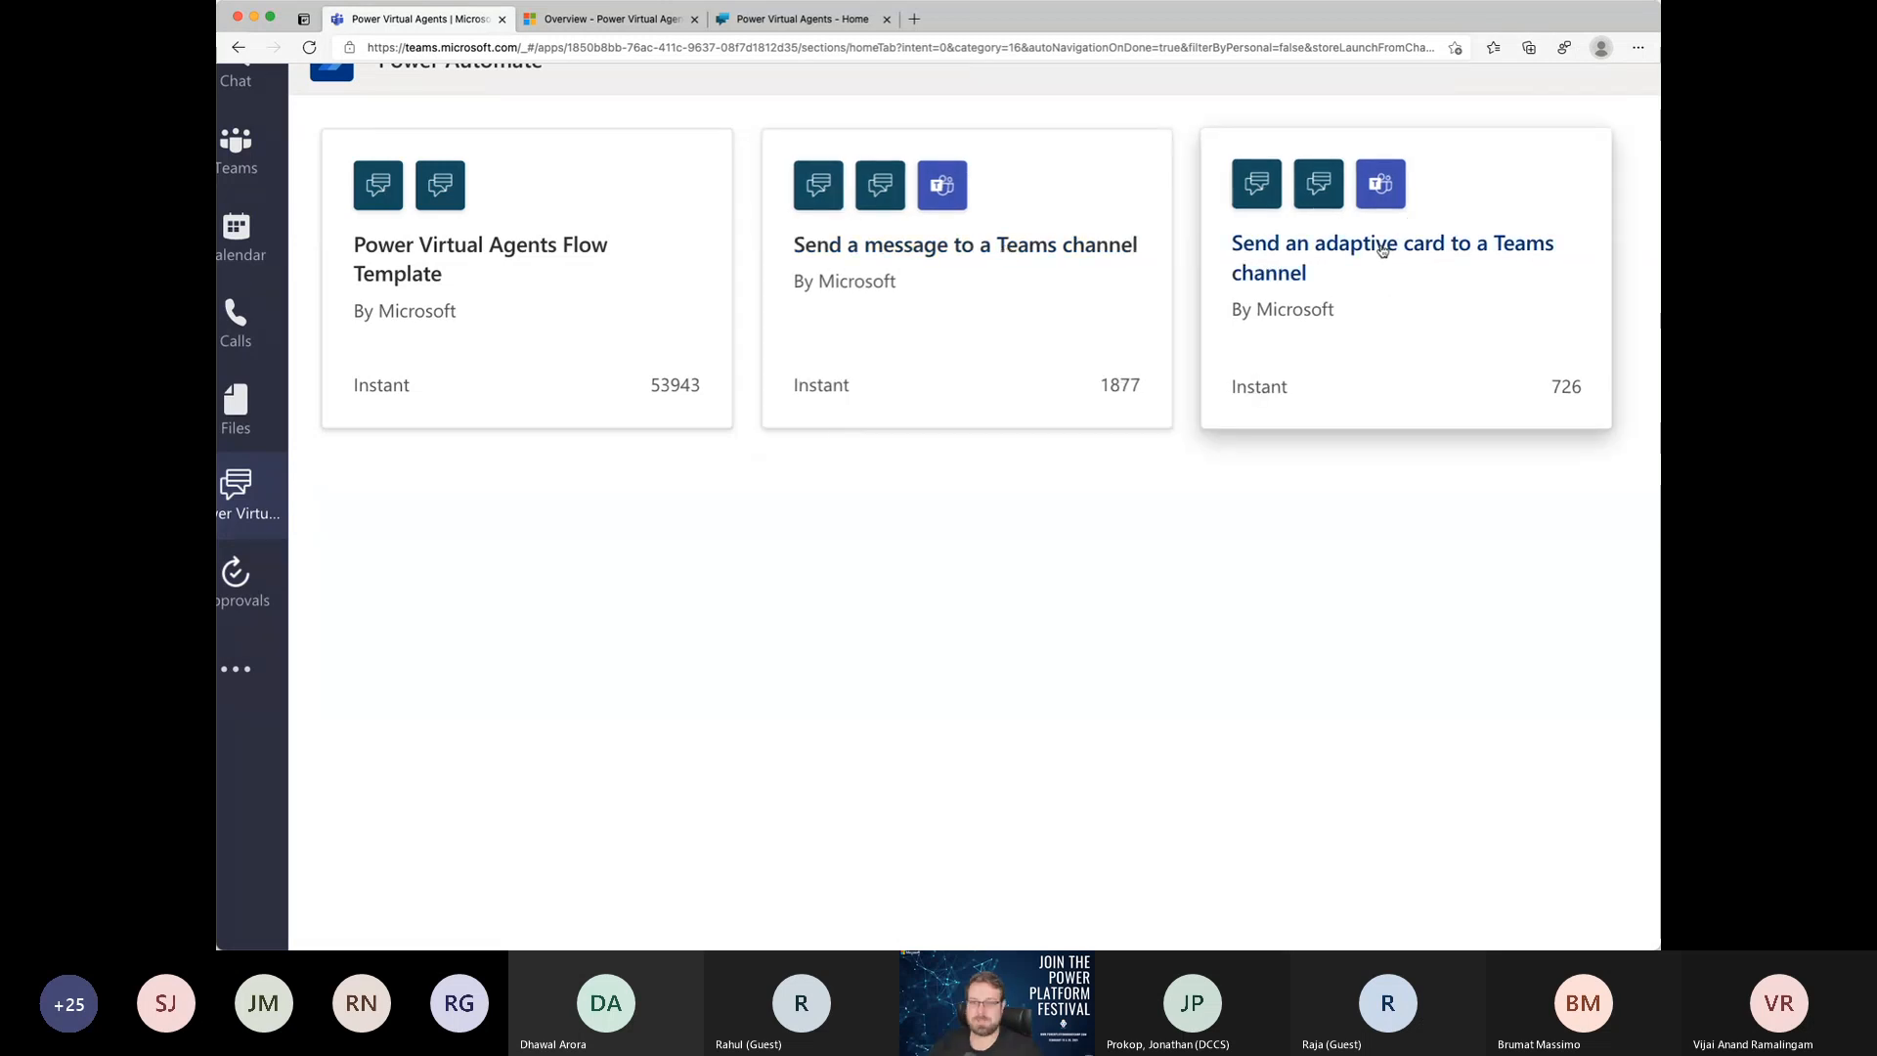
pyautogui.click(520, 255)
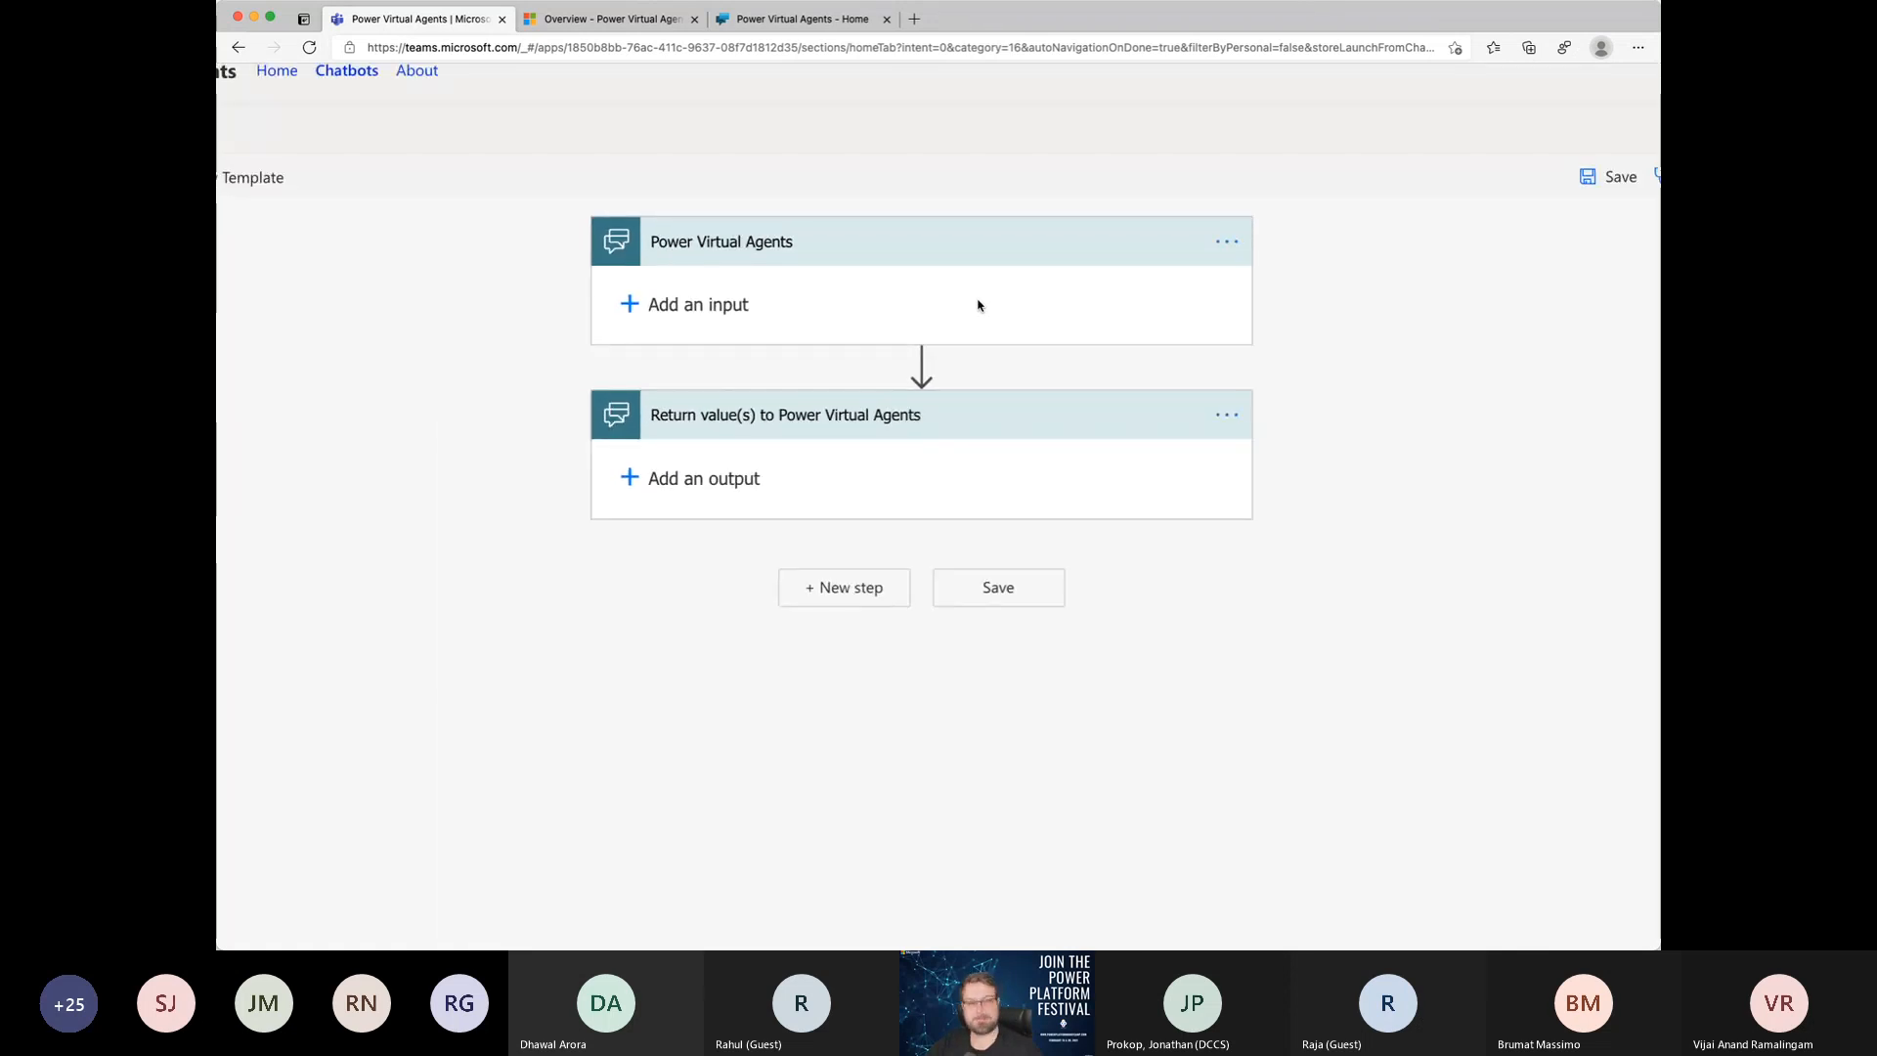
# Step: Add a text input named "Name of the Team" to the flow's Power Virtual Agents trigger
pyautogui.click(688, 307)
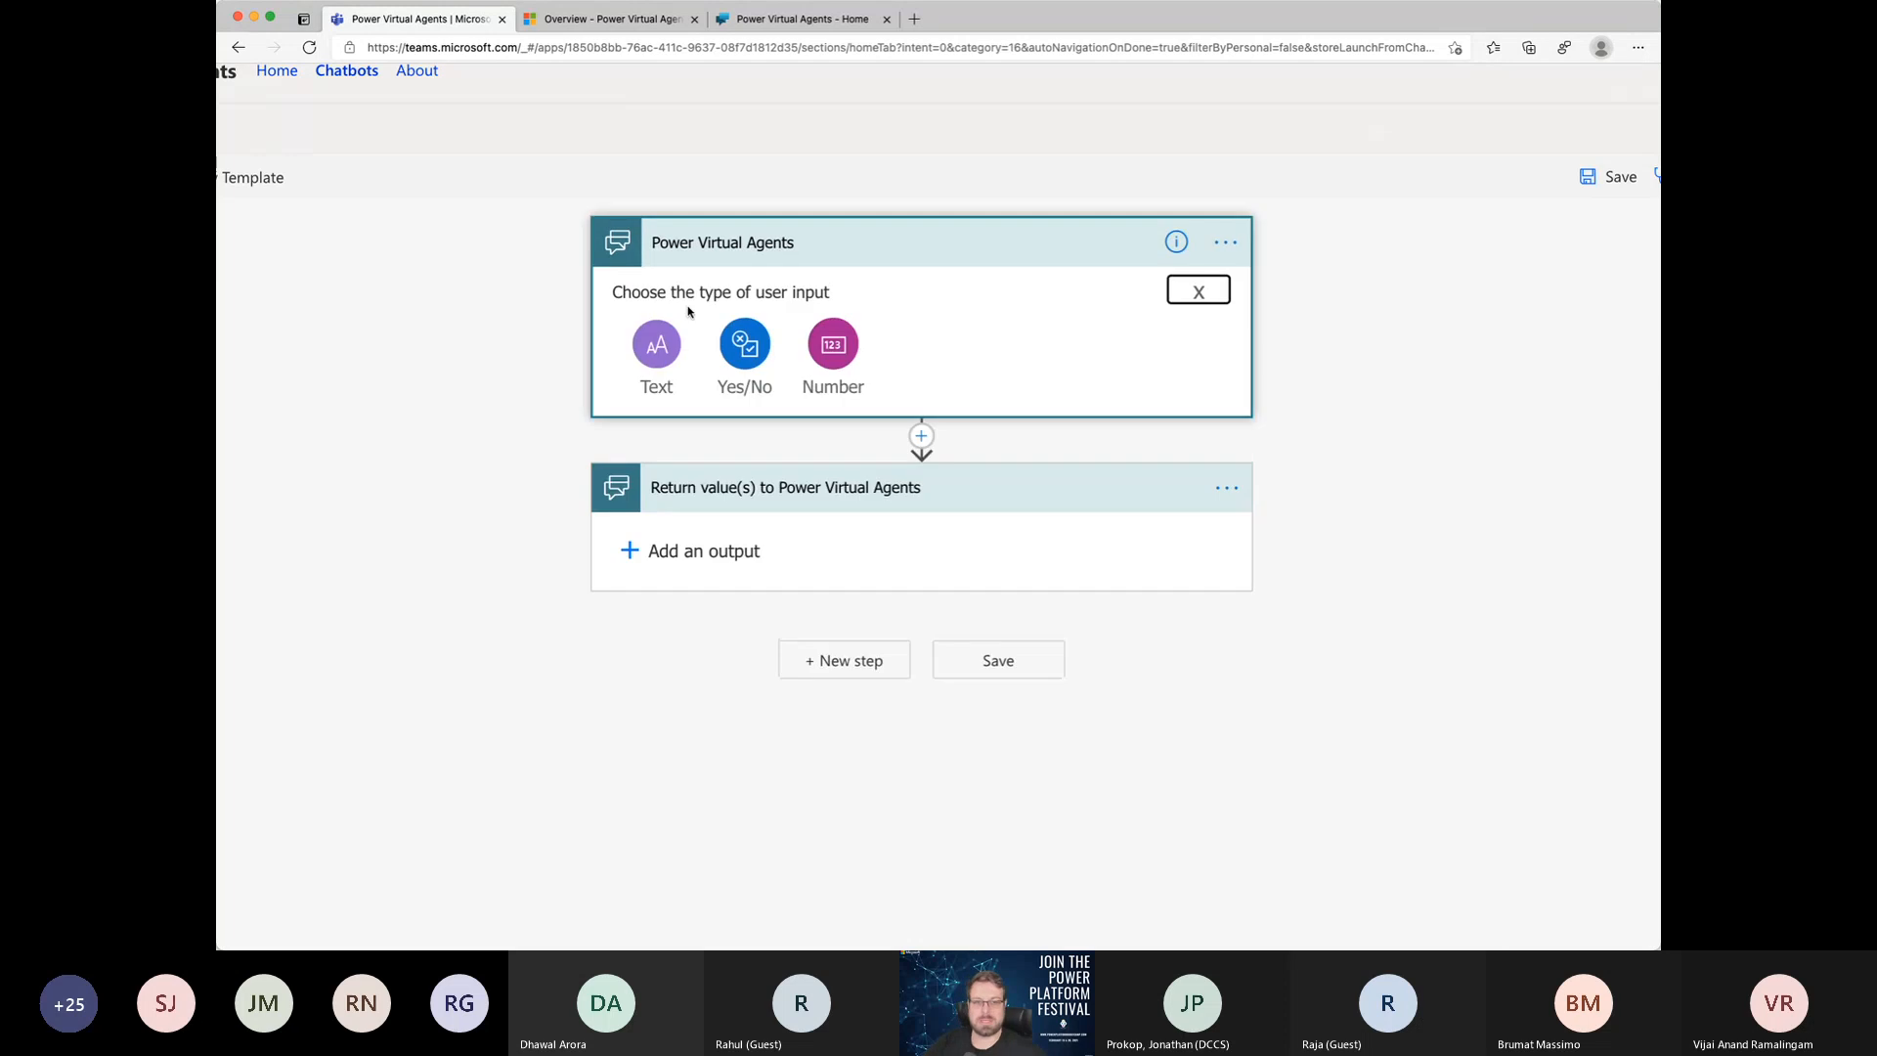
pyautogui.click(645, 354)
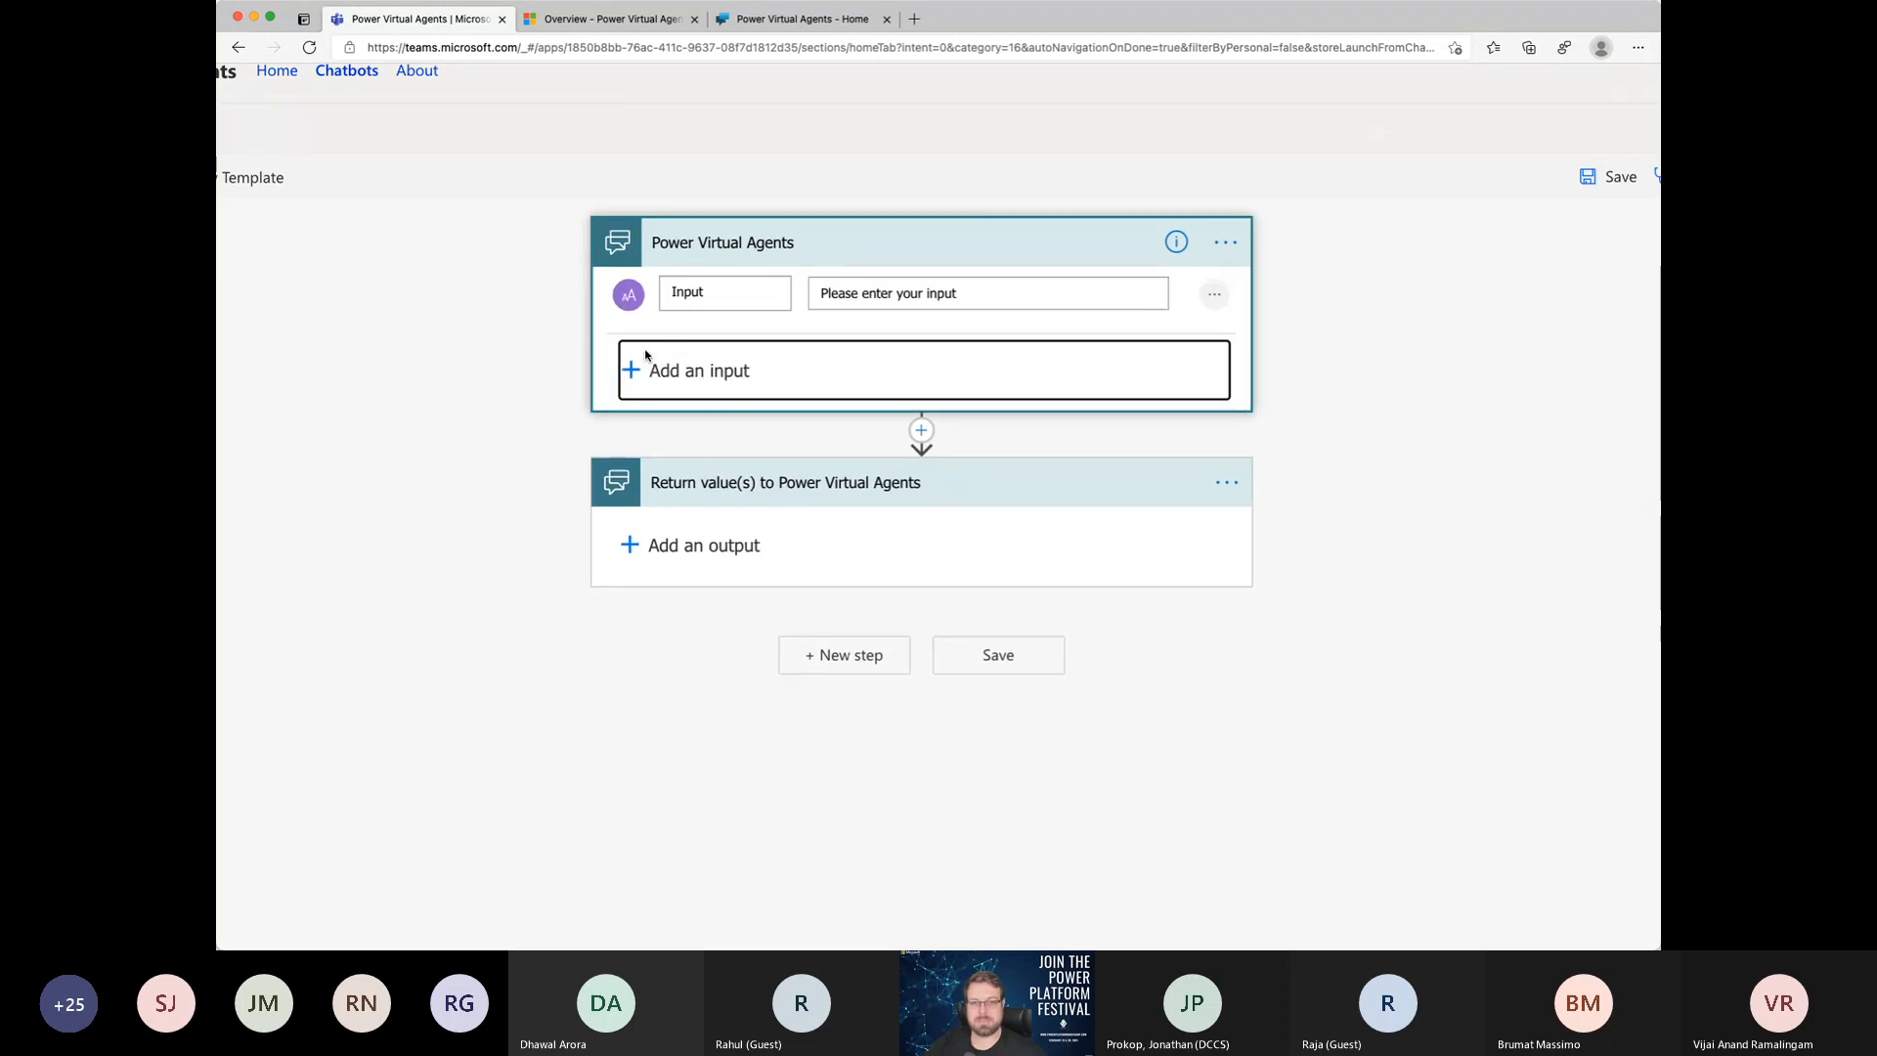
pyautogui.click(744, 296)
pyautogui.press('super+a')
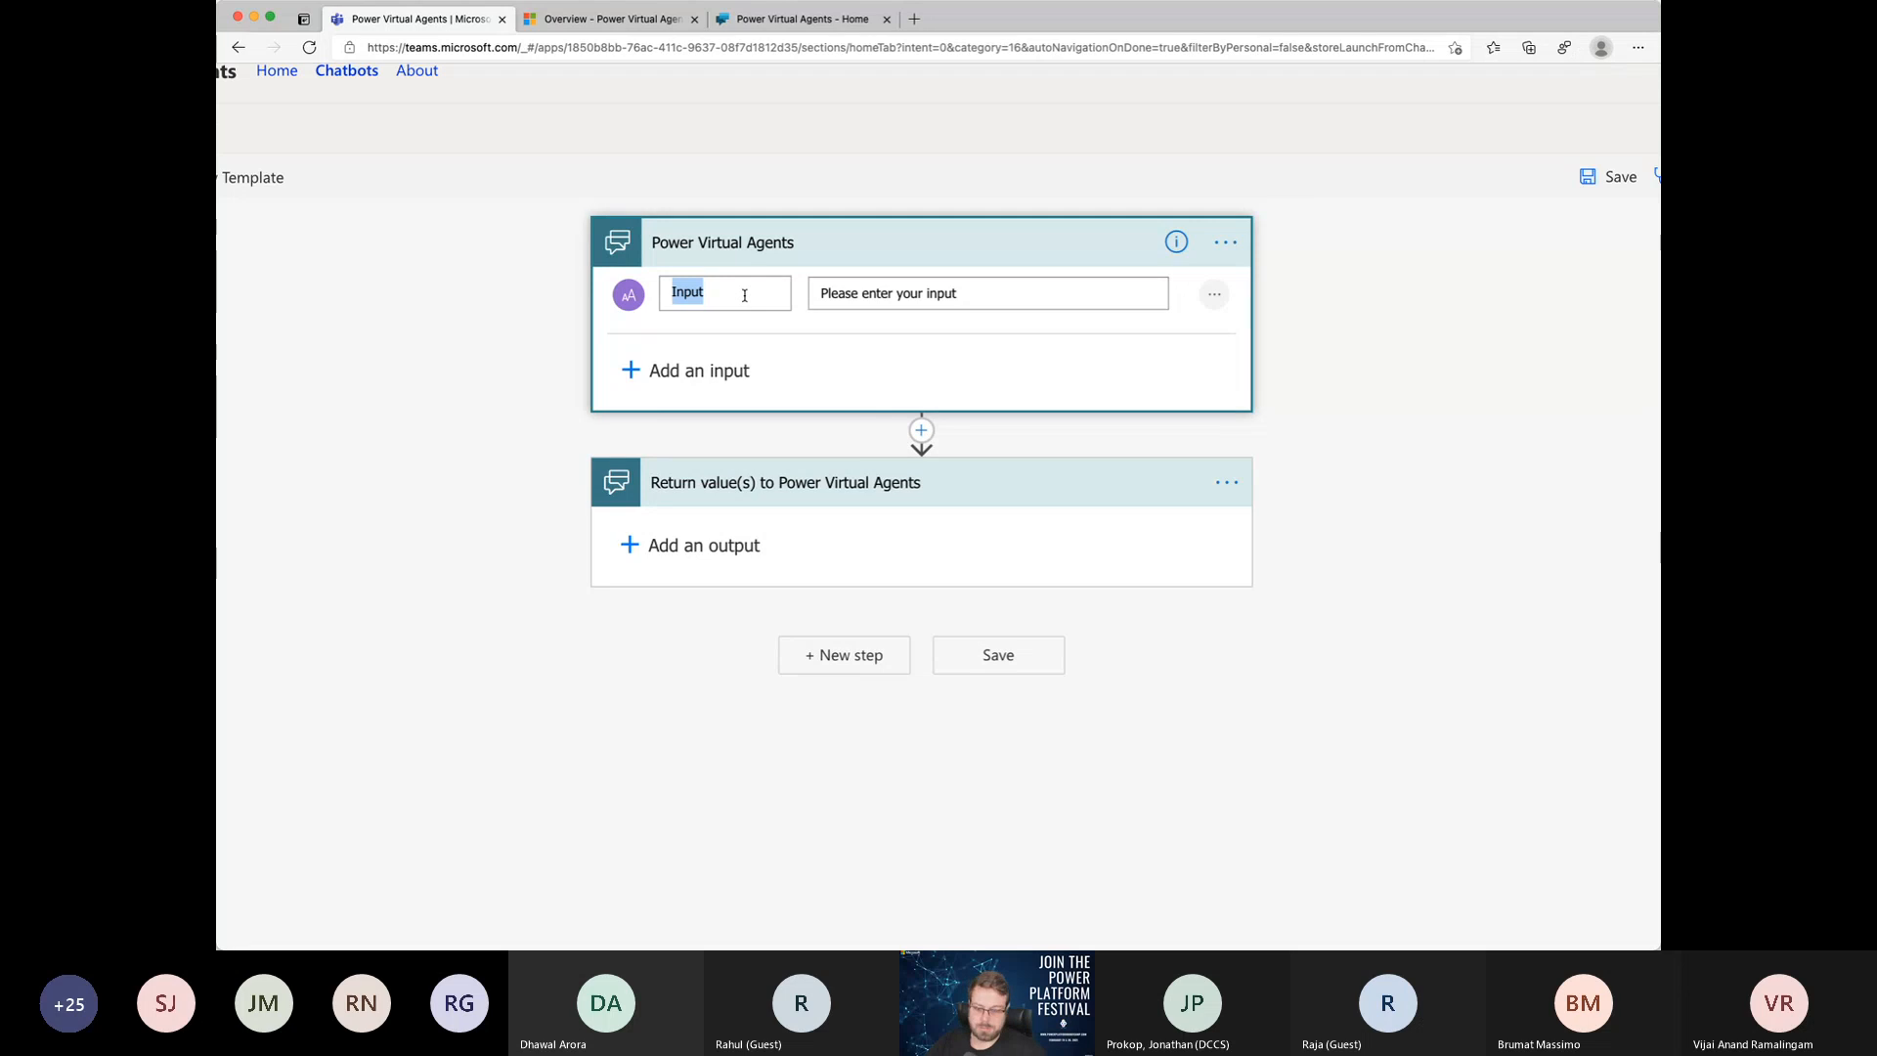
pyautogui.write('Team')
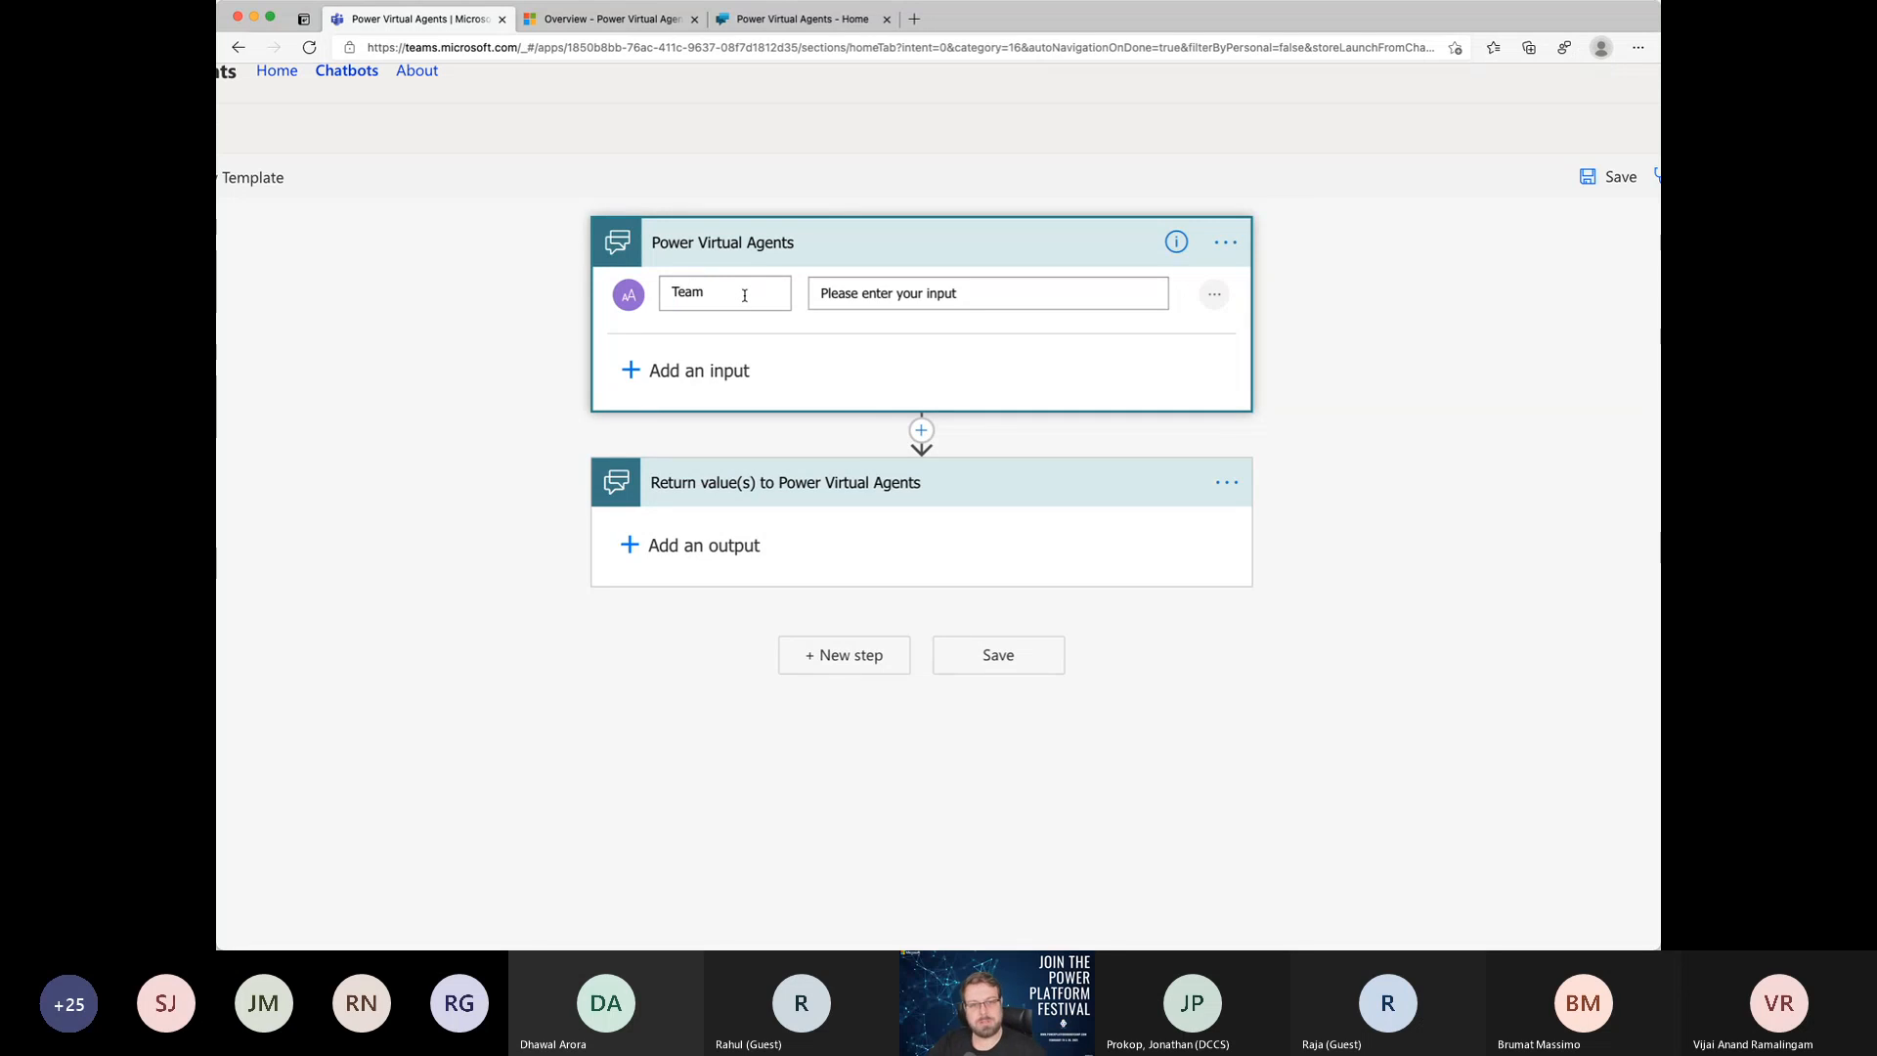
pyautogui.scroll(2, 744, 295)
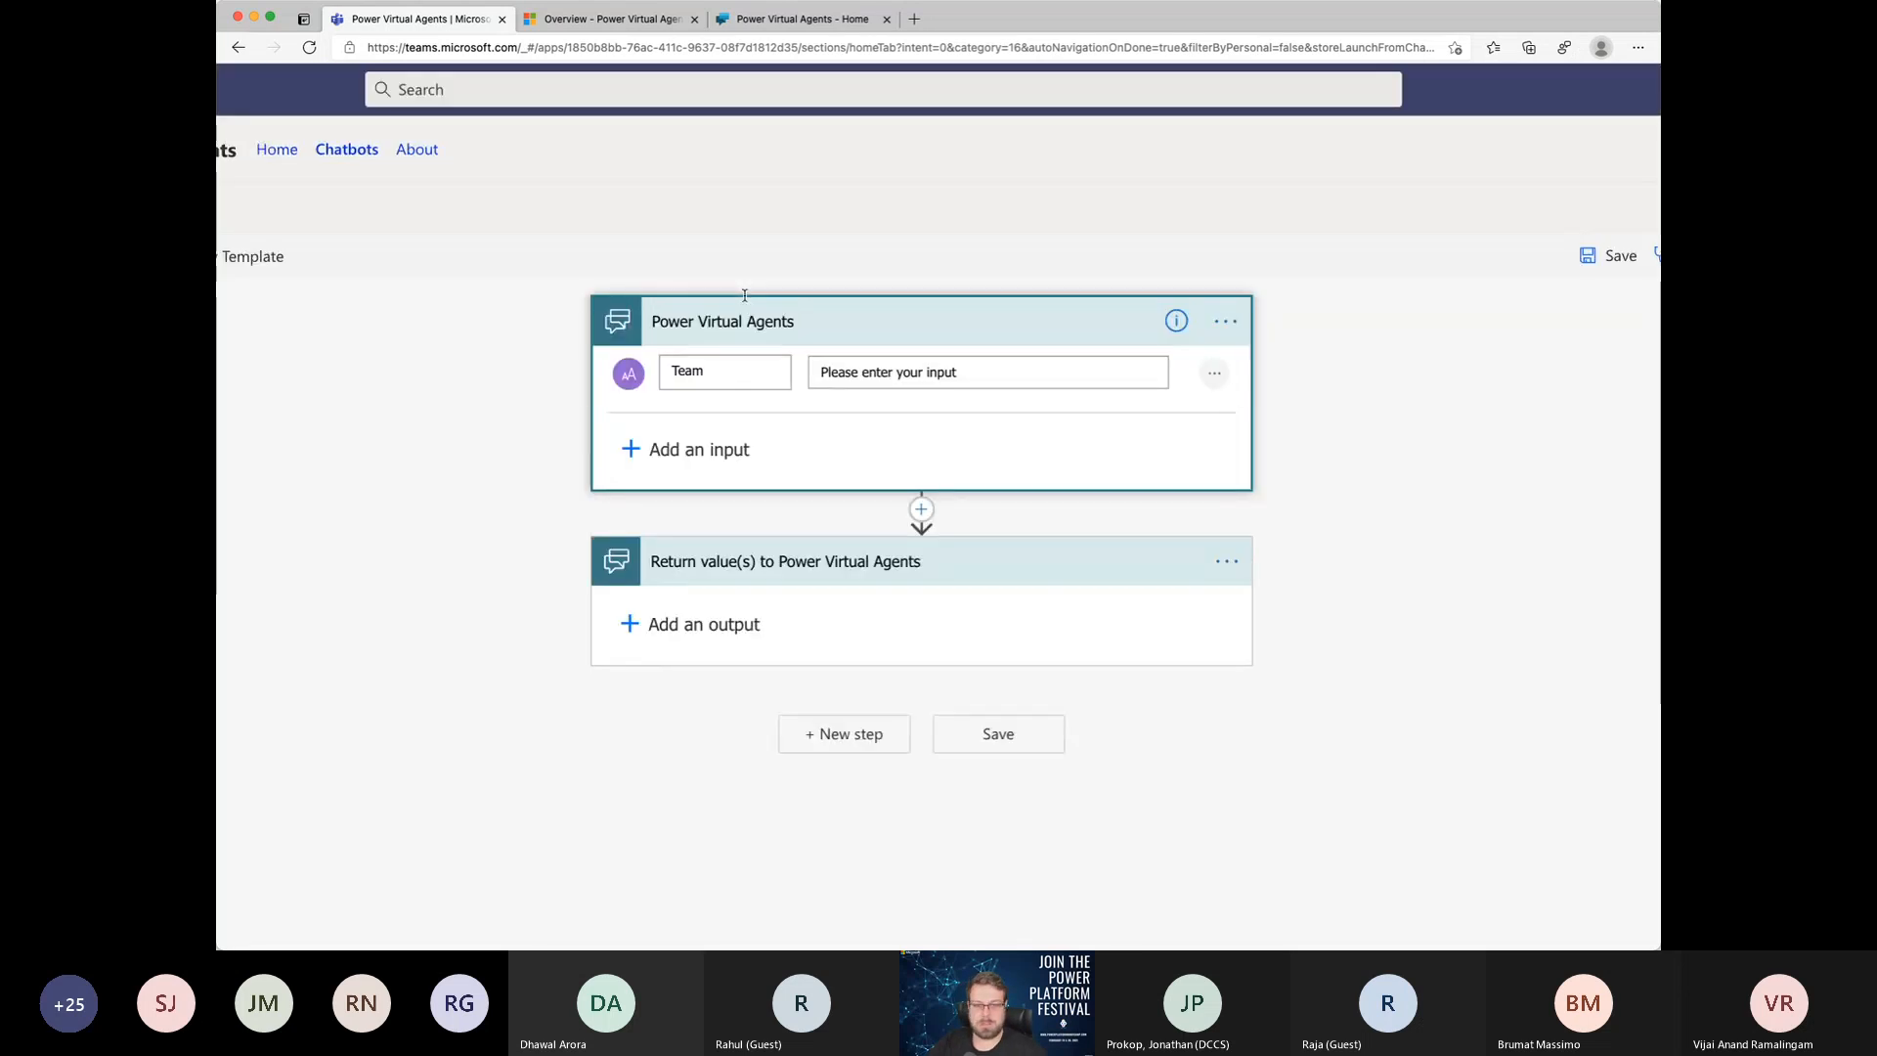
pyautogui.write('Name of the')
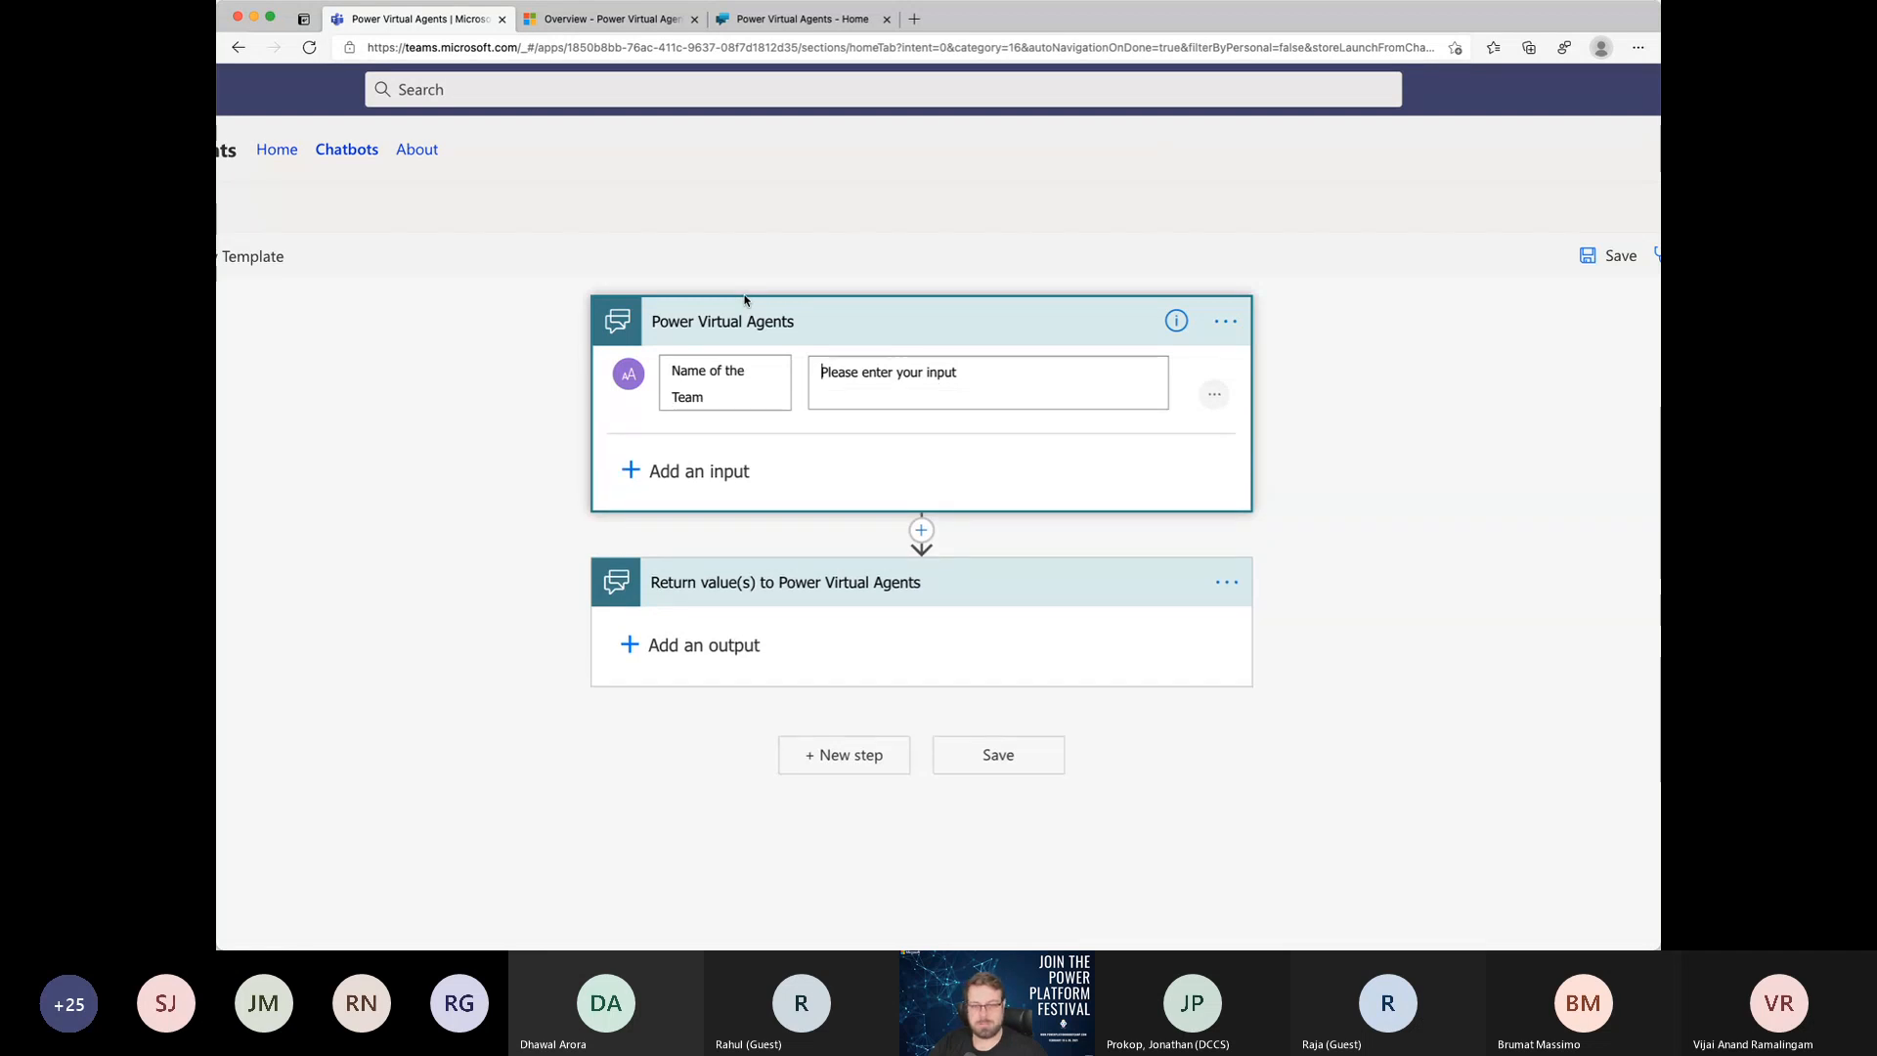
# Step: Rename the trigger's text input to "Teams Name" and replace its description with "Name of the Team"
pyautogui.press('super+a')
pyautogui.press('BackSpace')
pyautogui.press('Tab')
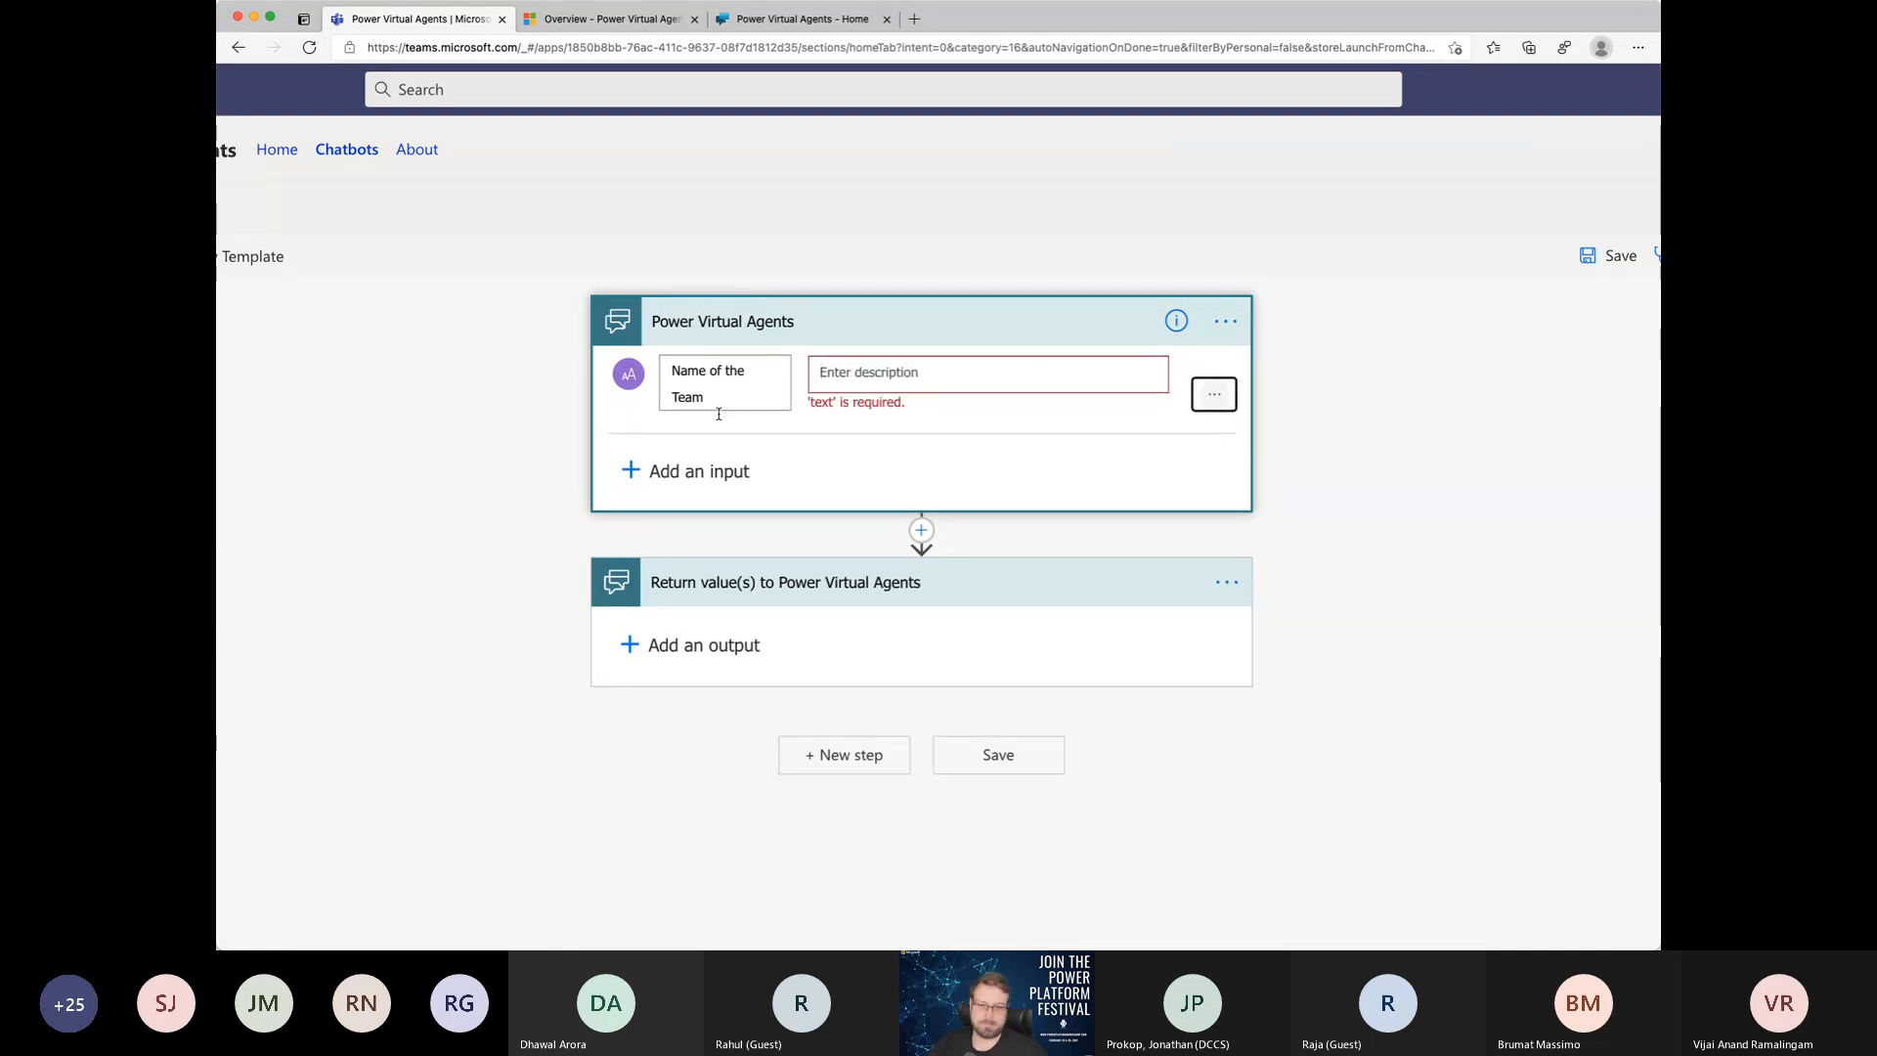
pyautogui.click(900, 372)
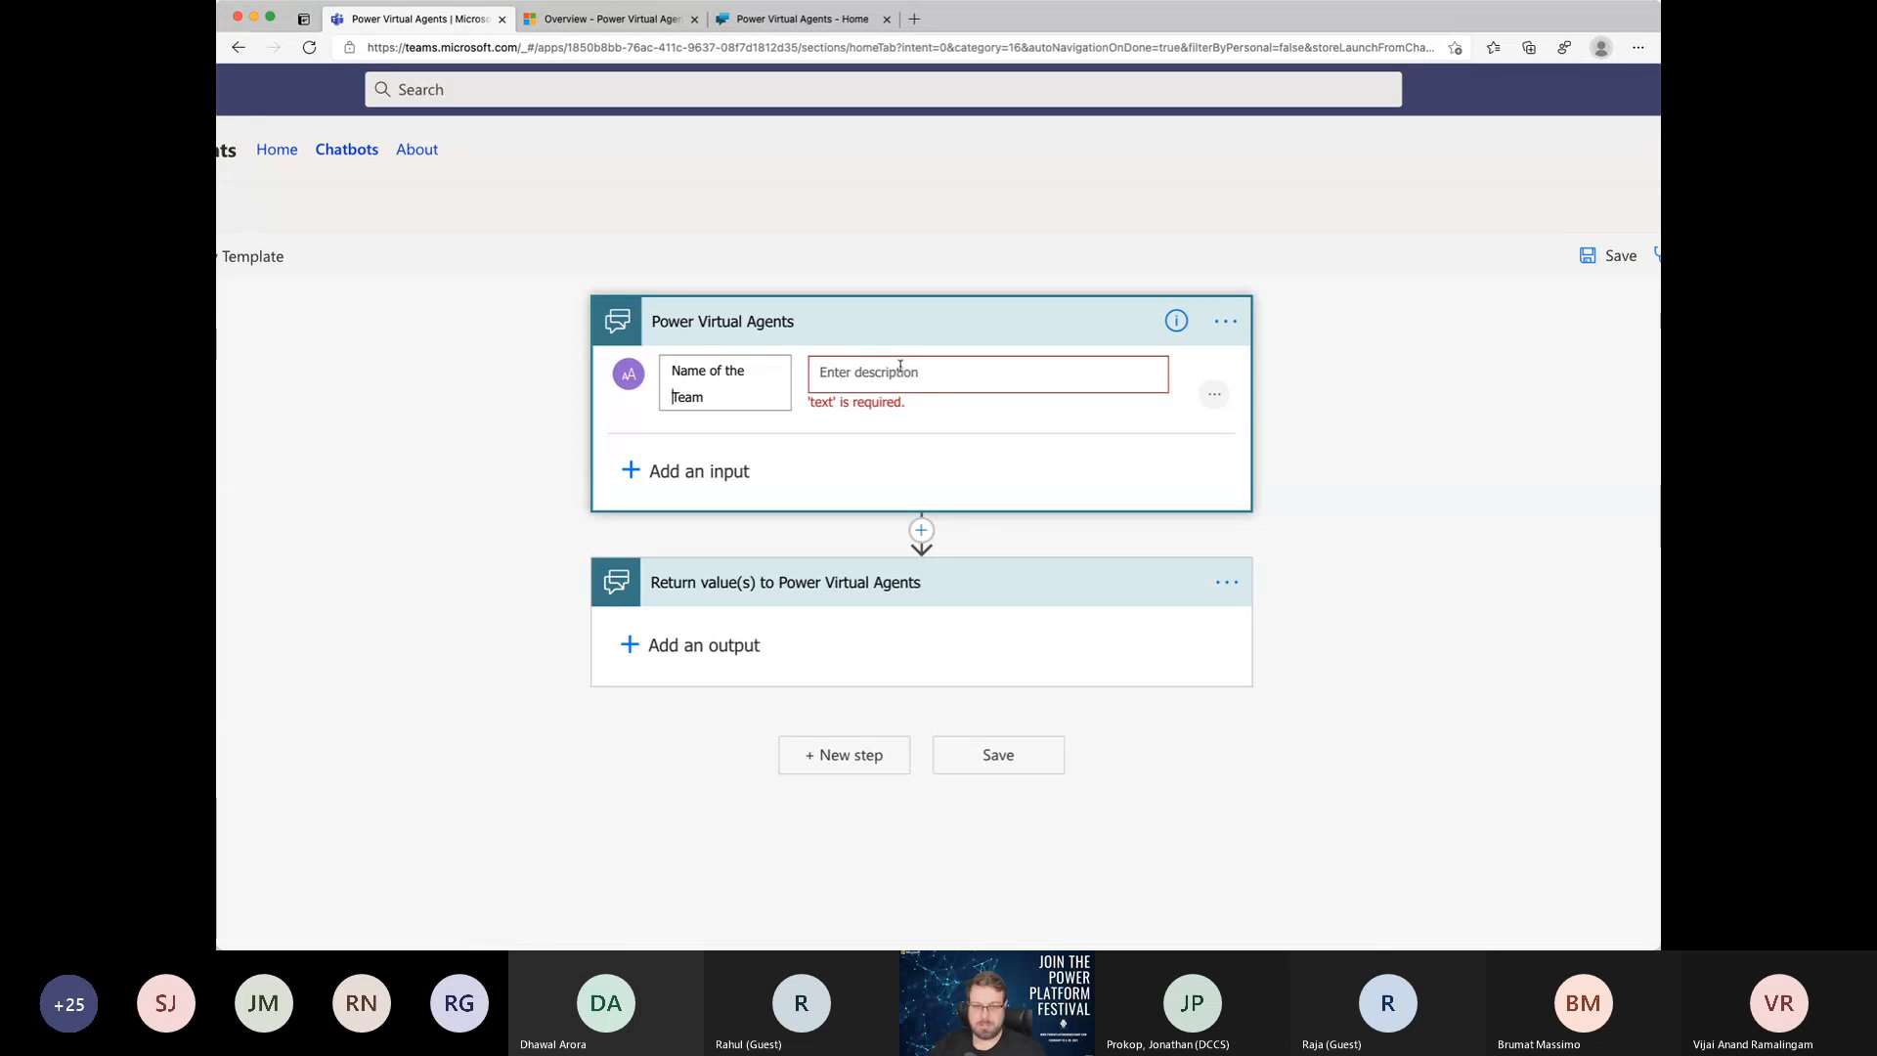
pyautogui.hotkey('shift', 'Tab')
pyautogui.hotkey('ctrl', 'c')
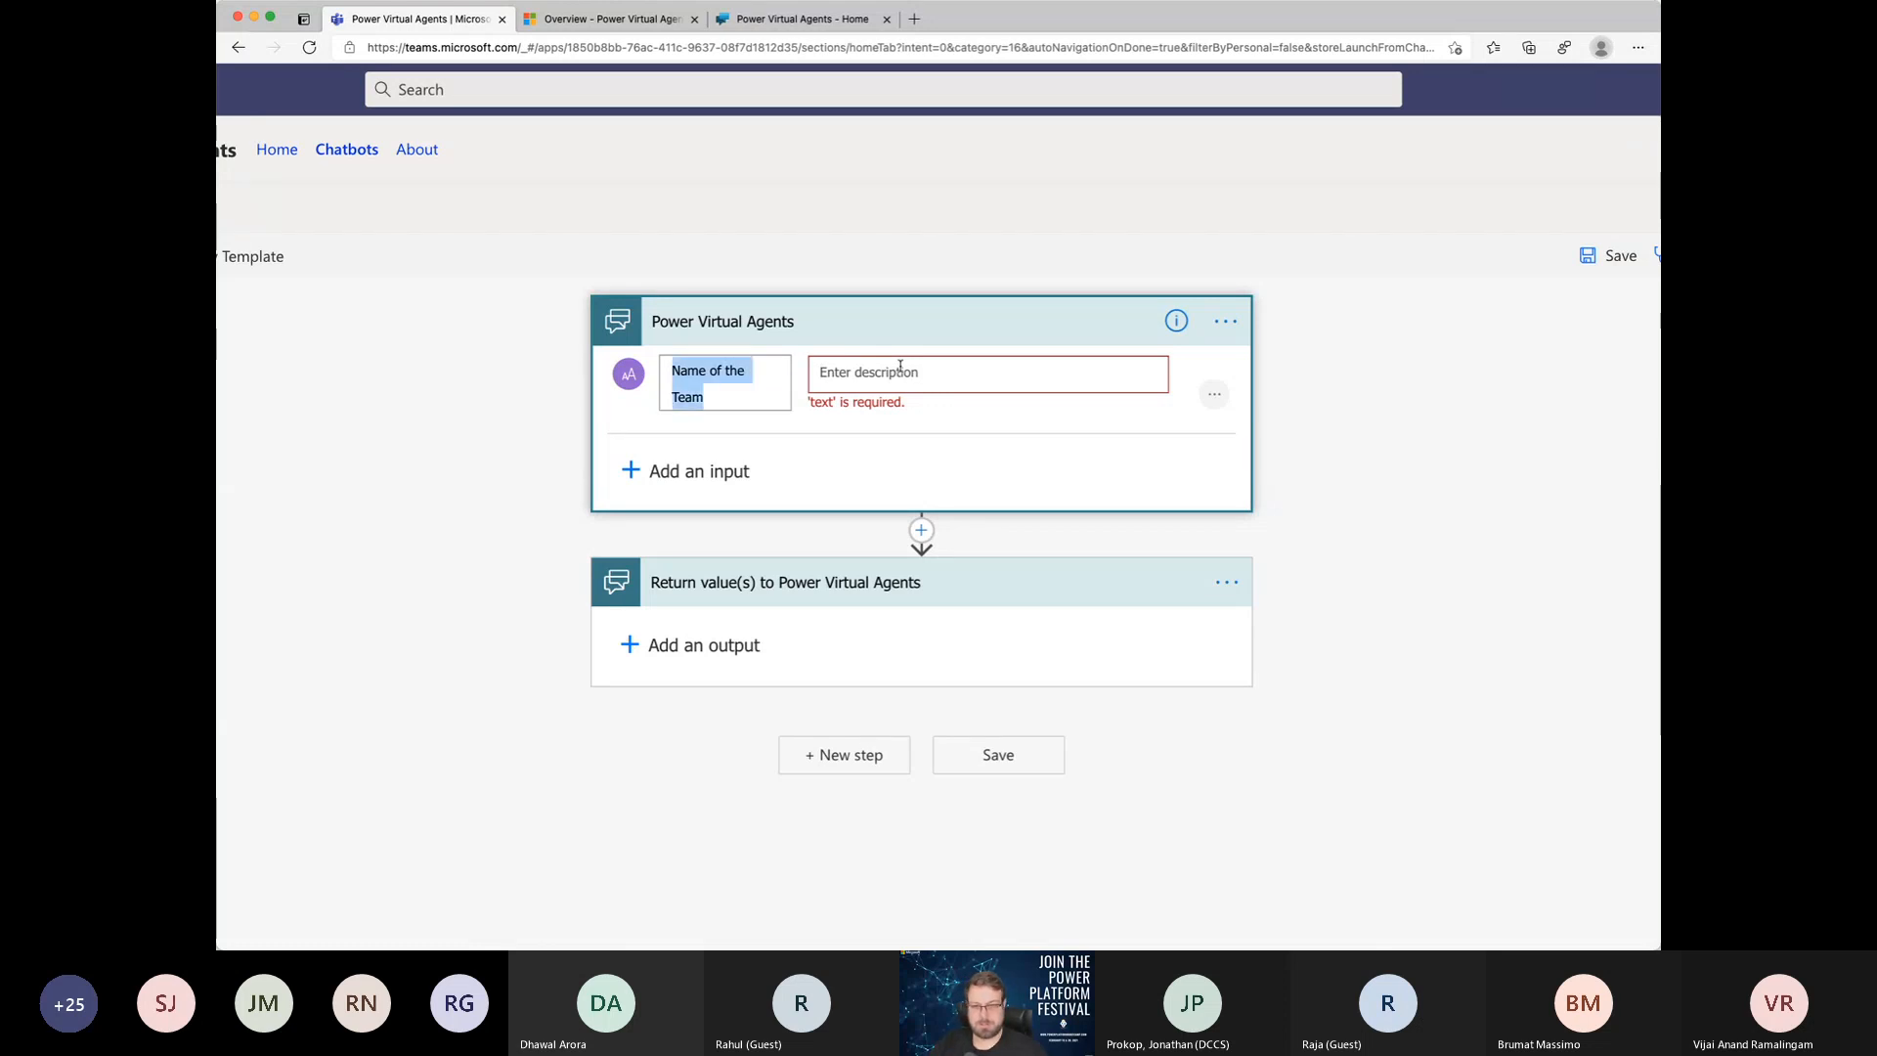
pyautogui.press('BackSpace')
pyautogui.write('Tem')
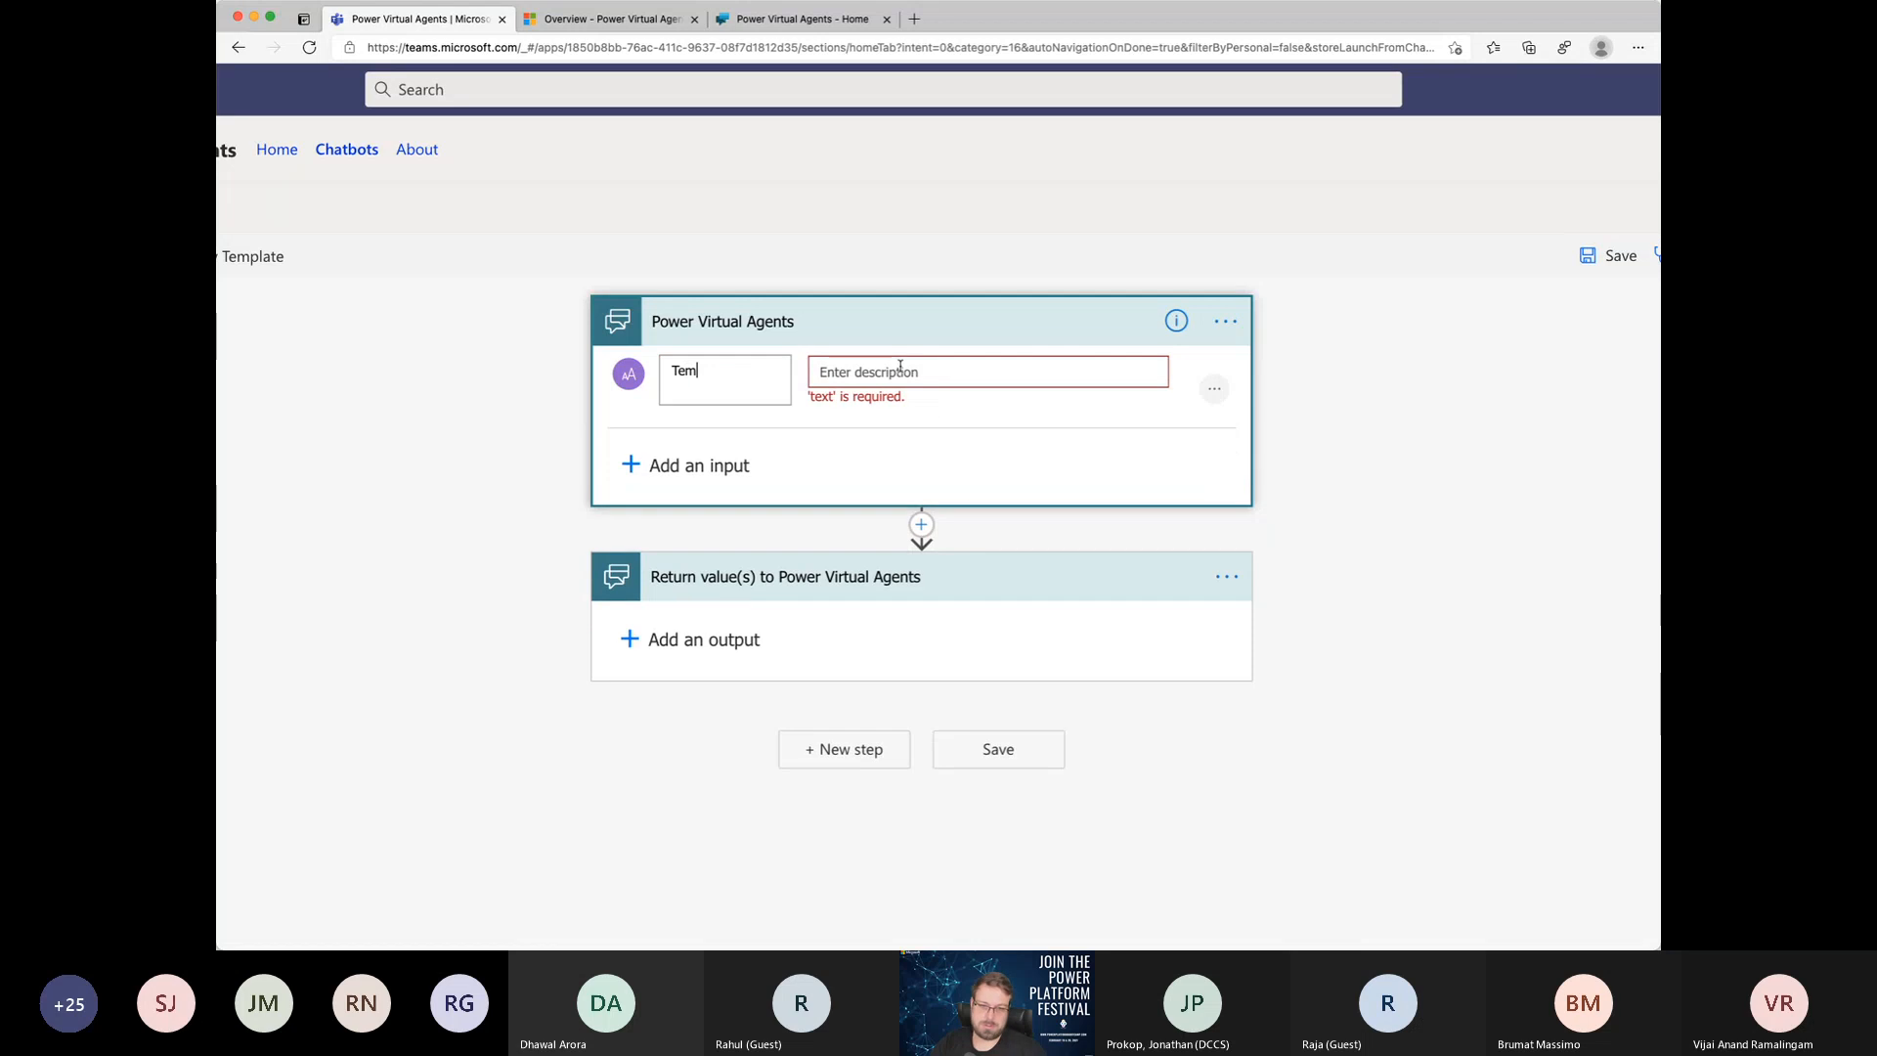
pyautogui.press('BackSpace')
pyautogui.write('ams Name')
pyautogui.press('Tab')
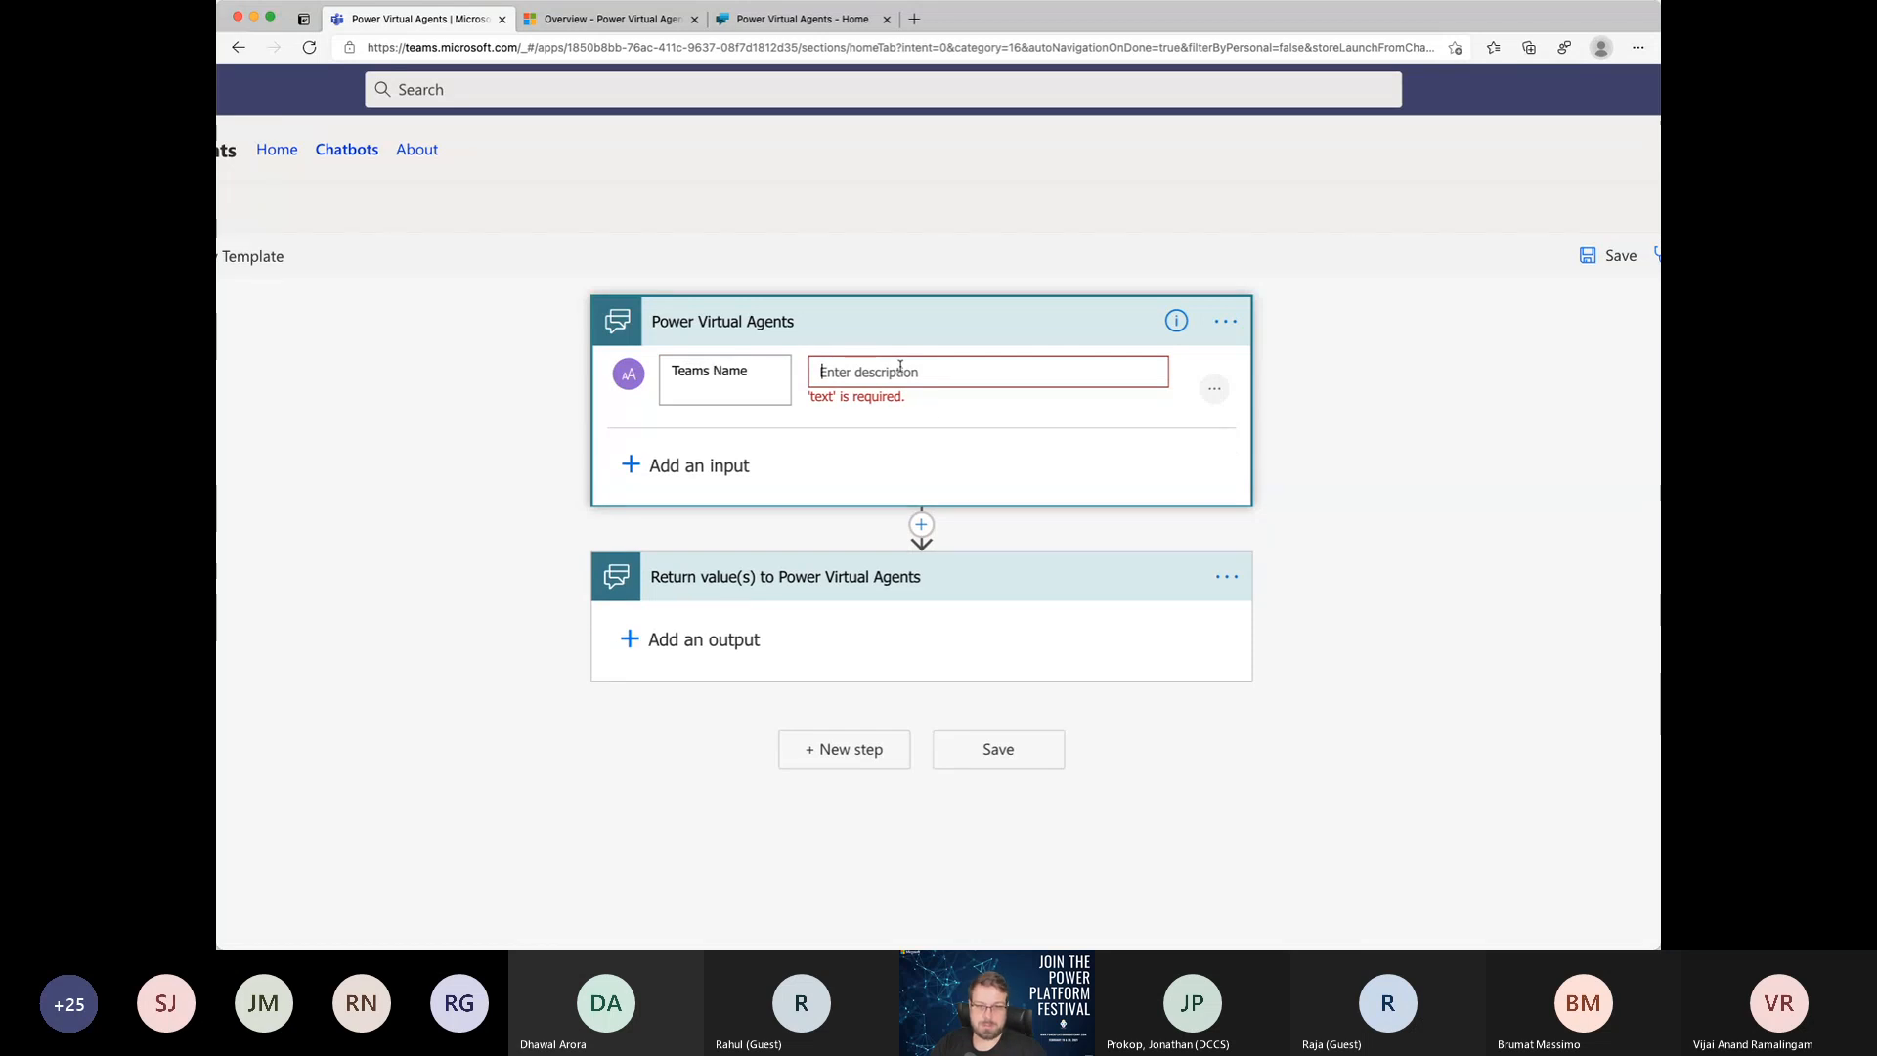
pyautogui.hotkey('ctrl', 'v')
pyautogui.press('Tab')
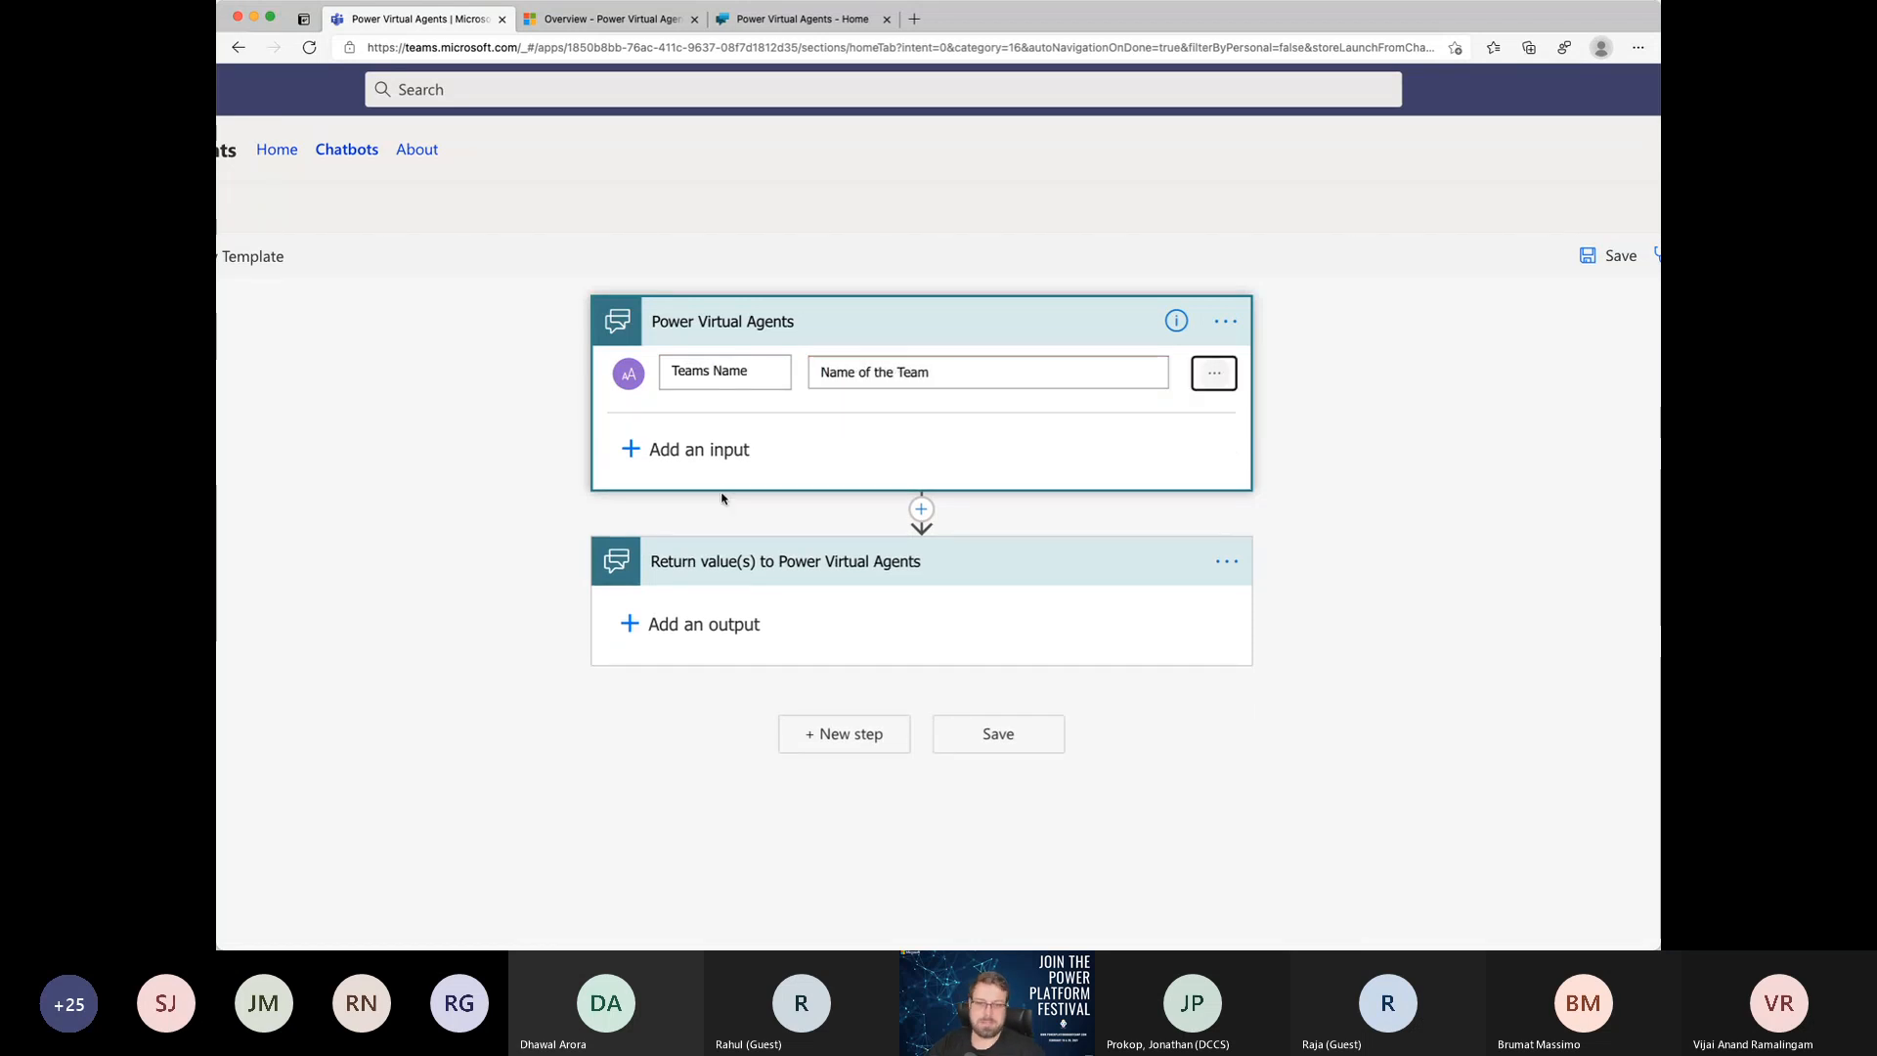
# Step: Add a second text input named "Description" to the flow's Power Virtual Agents trigger
pyautogui.click(713, 456)
pyautogui.click(654, 486)
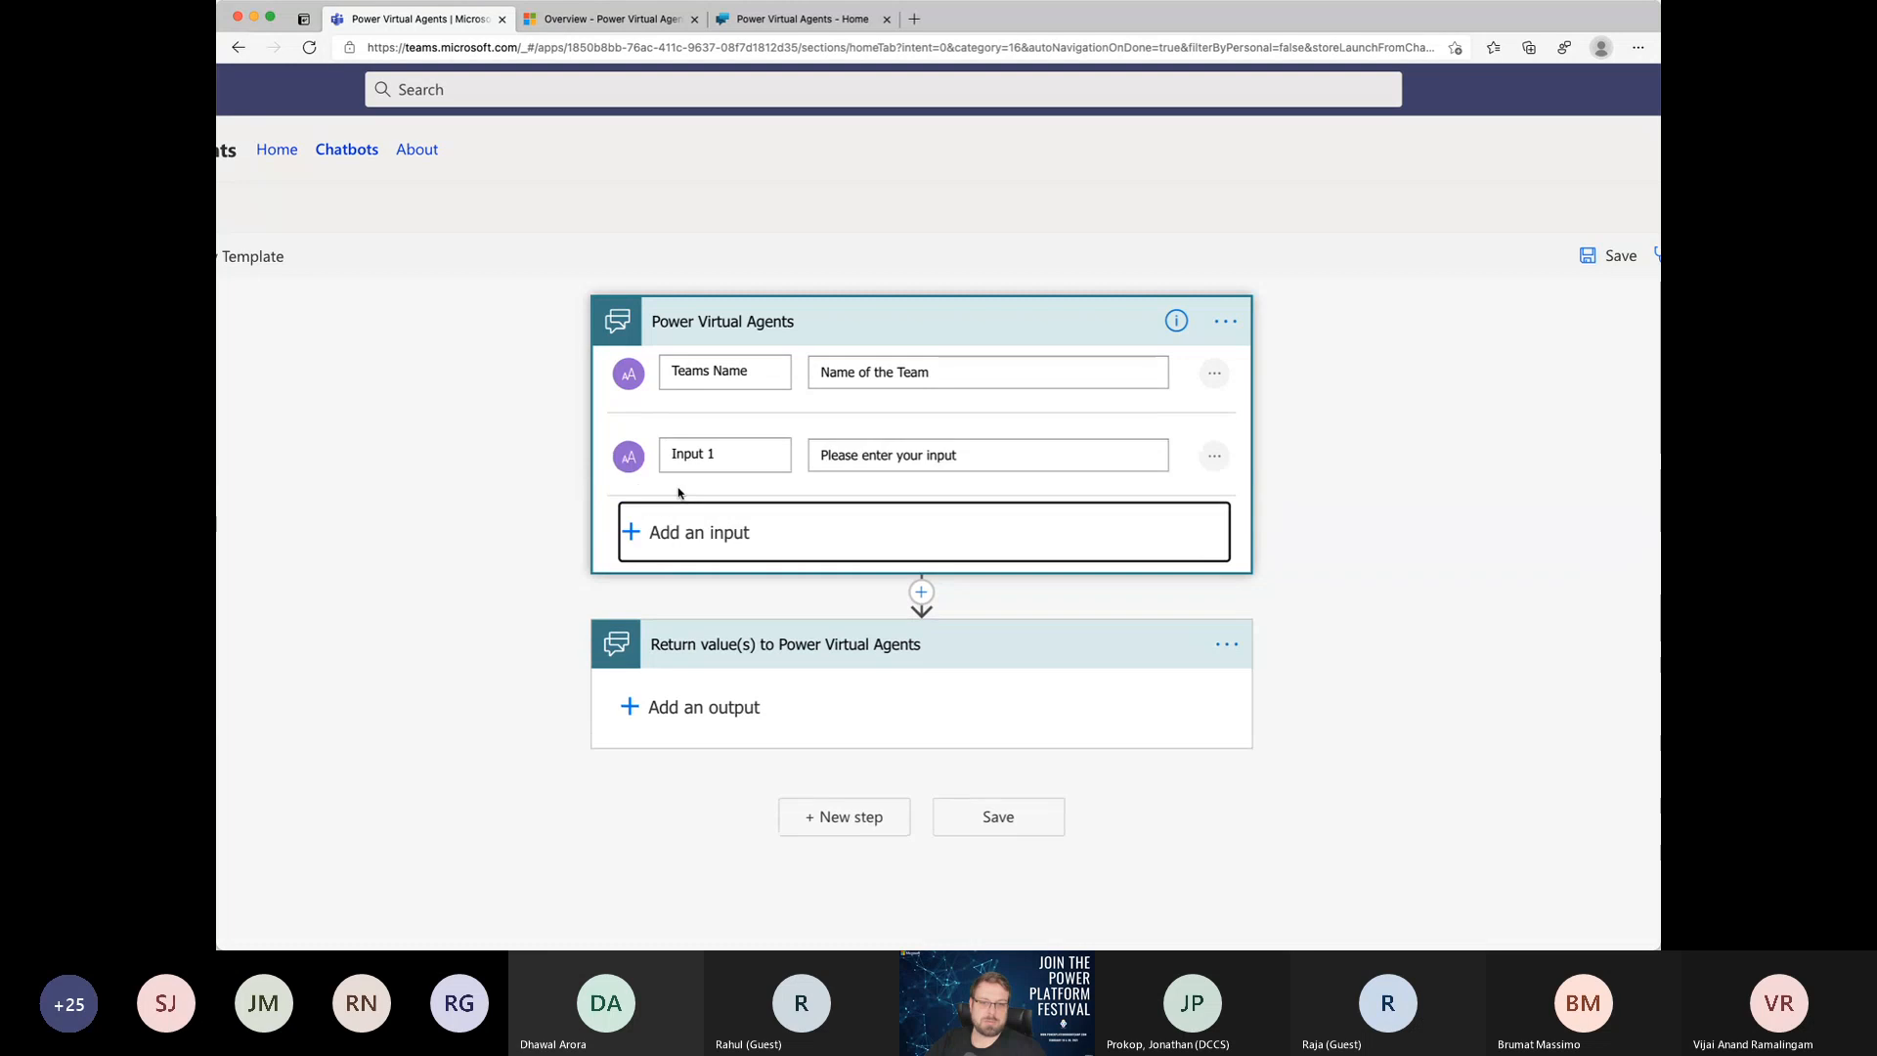
pyautogui.tripleClick(714, 463)
pyautogui.write('D')
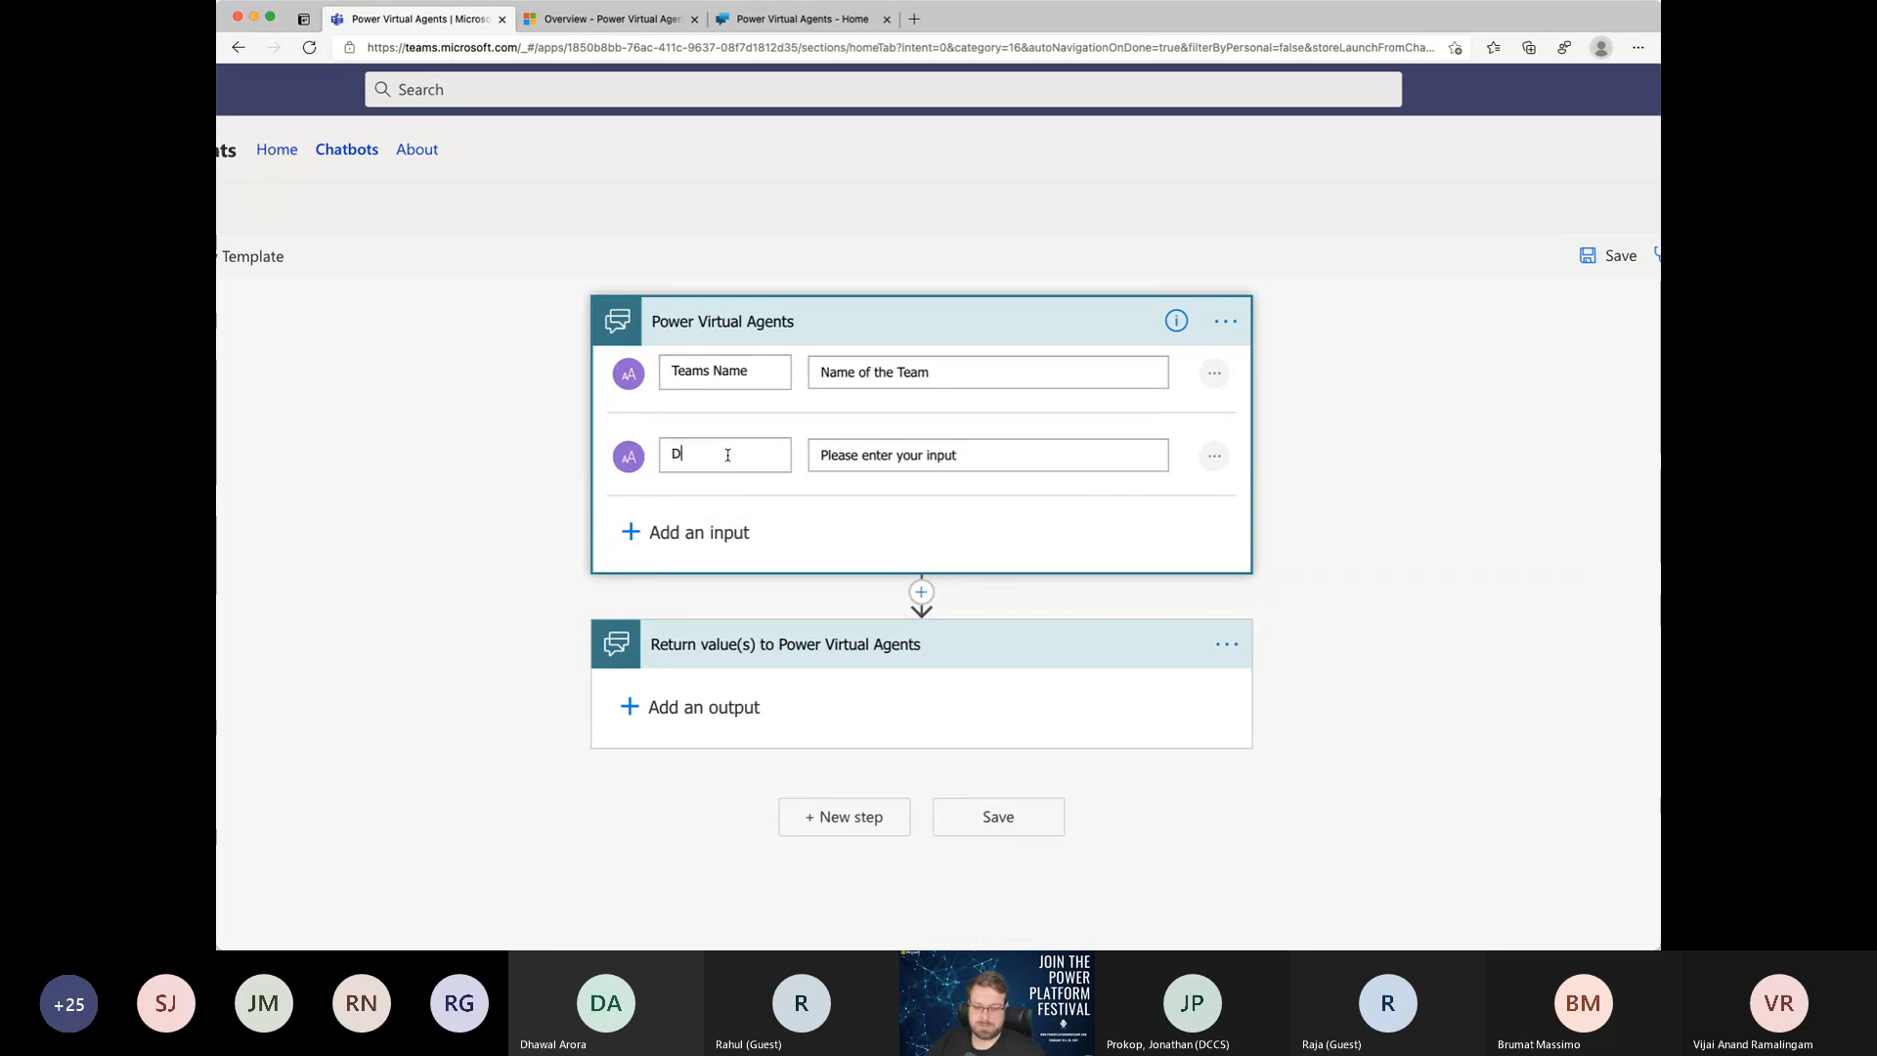
pyautogui.write('escription')
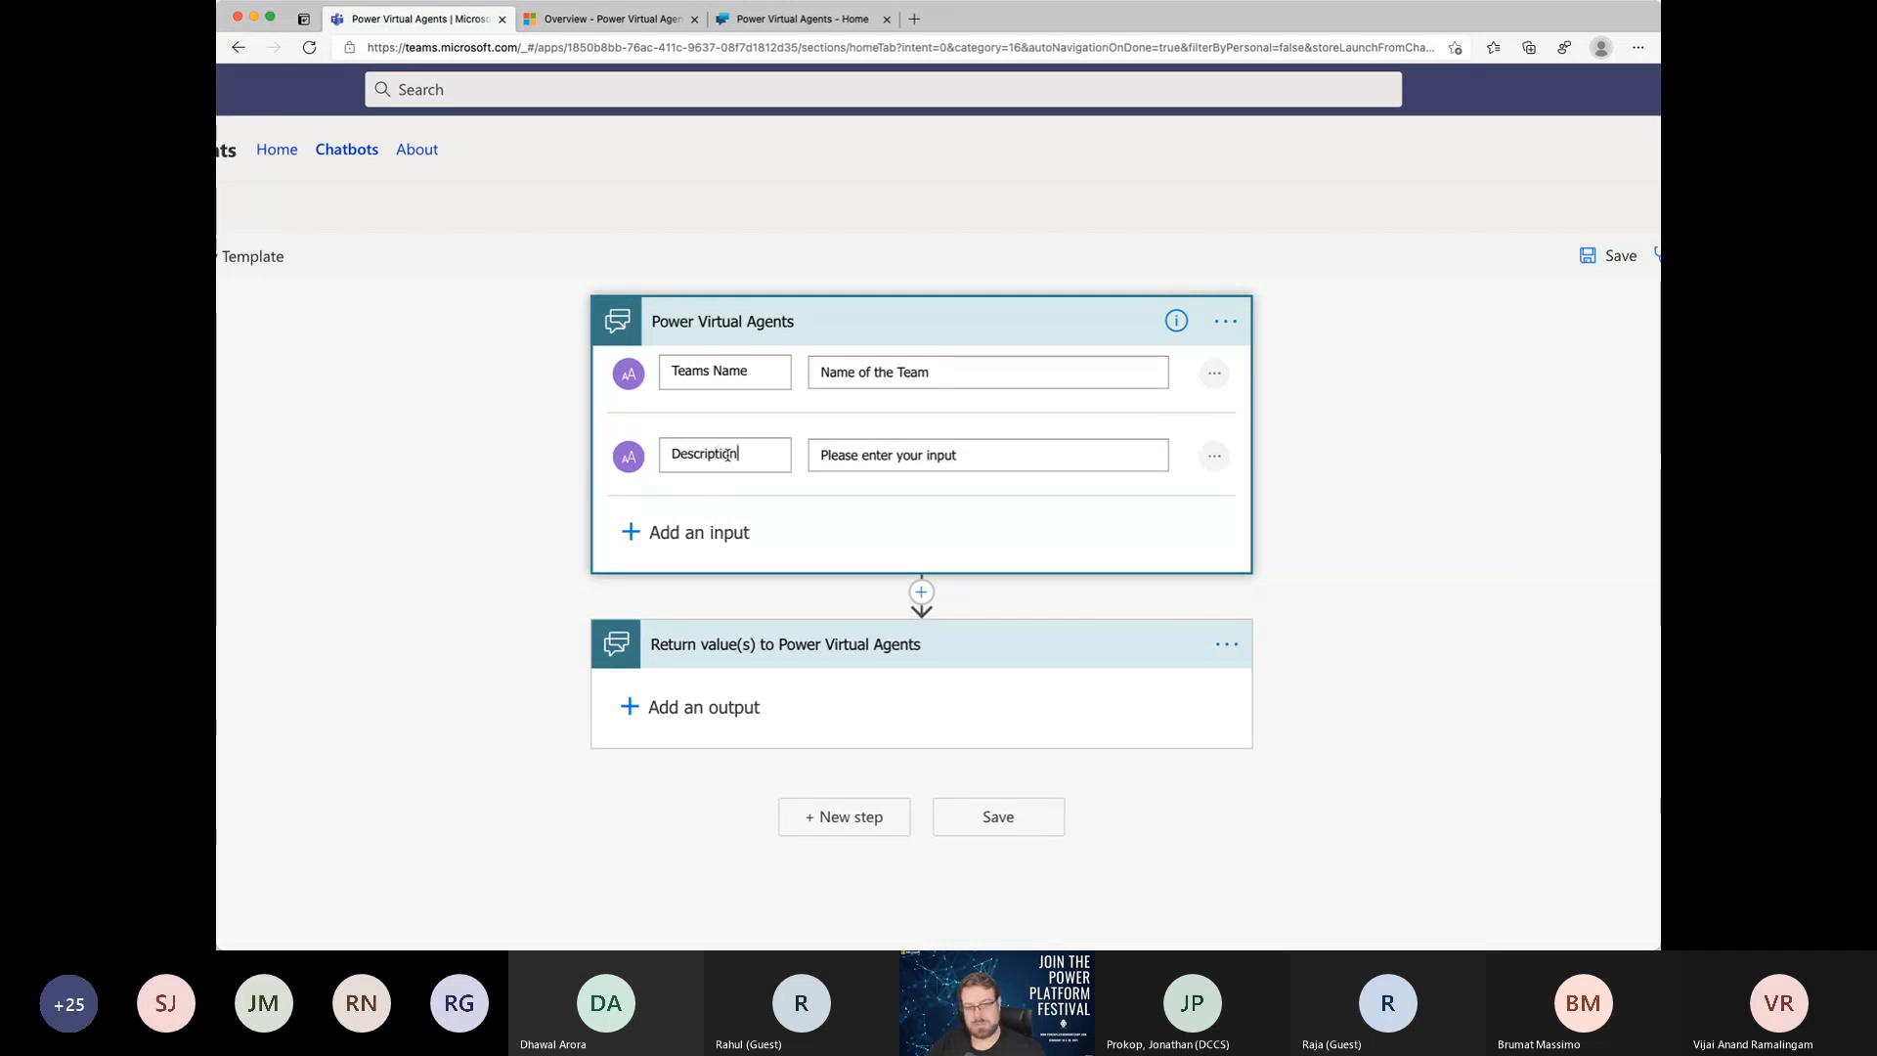
pyautogui.write('Ad ')
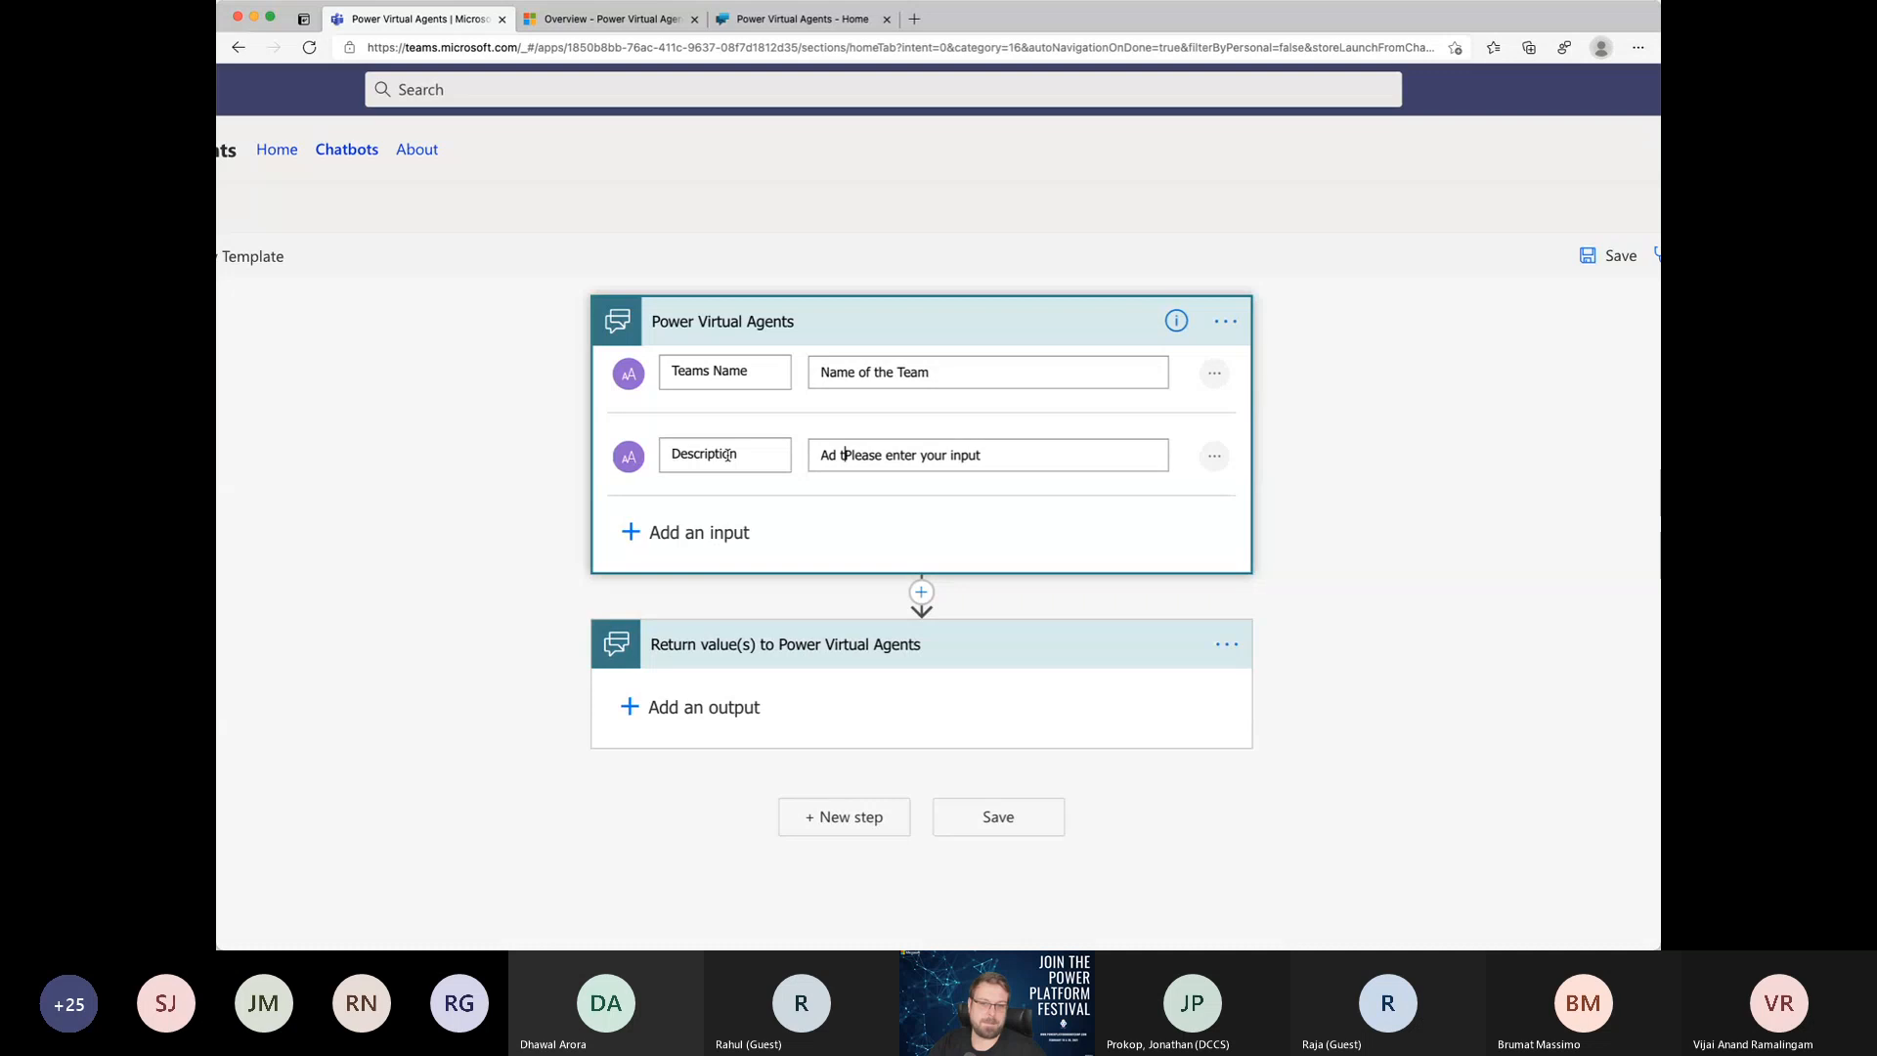
pyautogui.write('d')
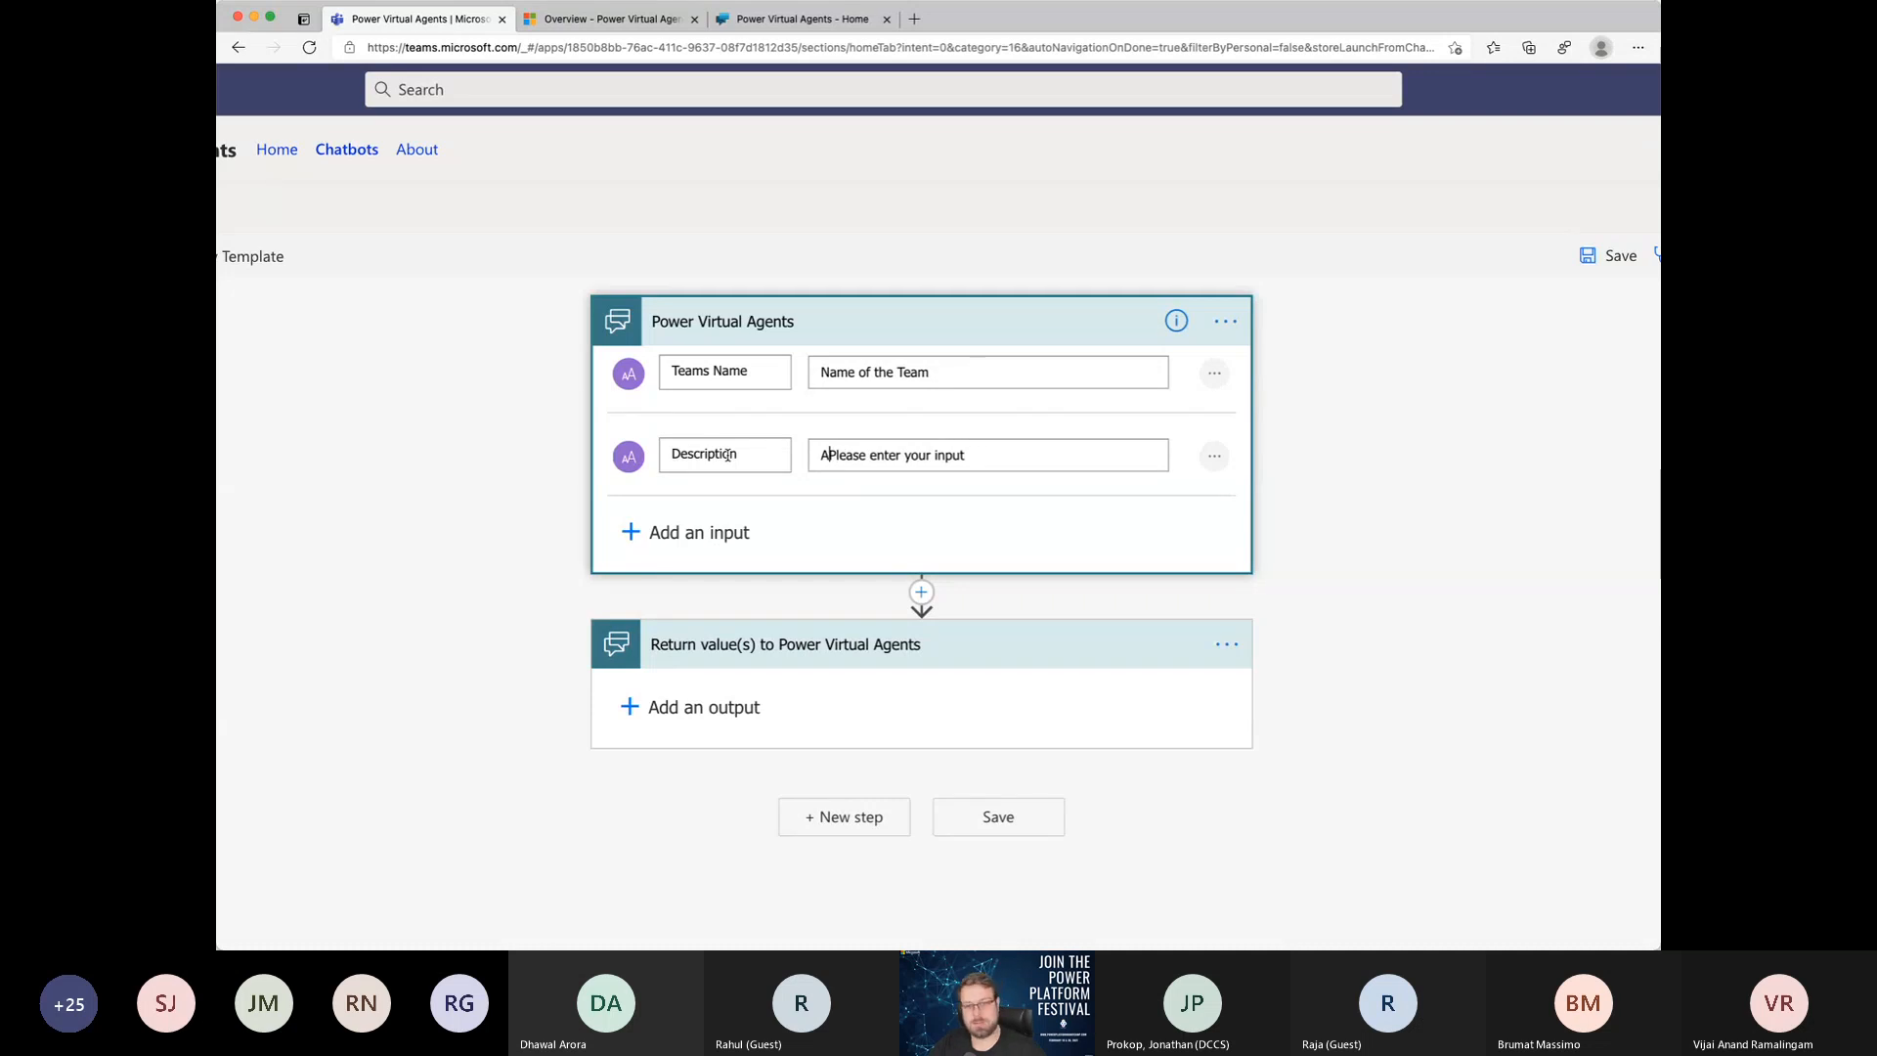
pyautogui.write(' the description')
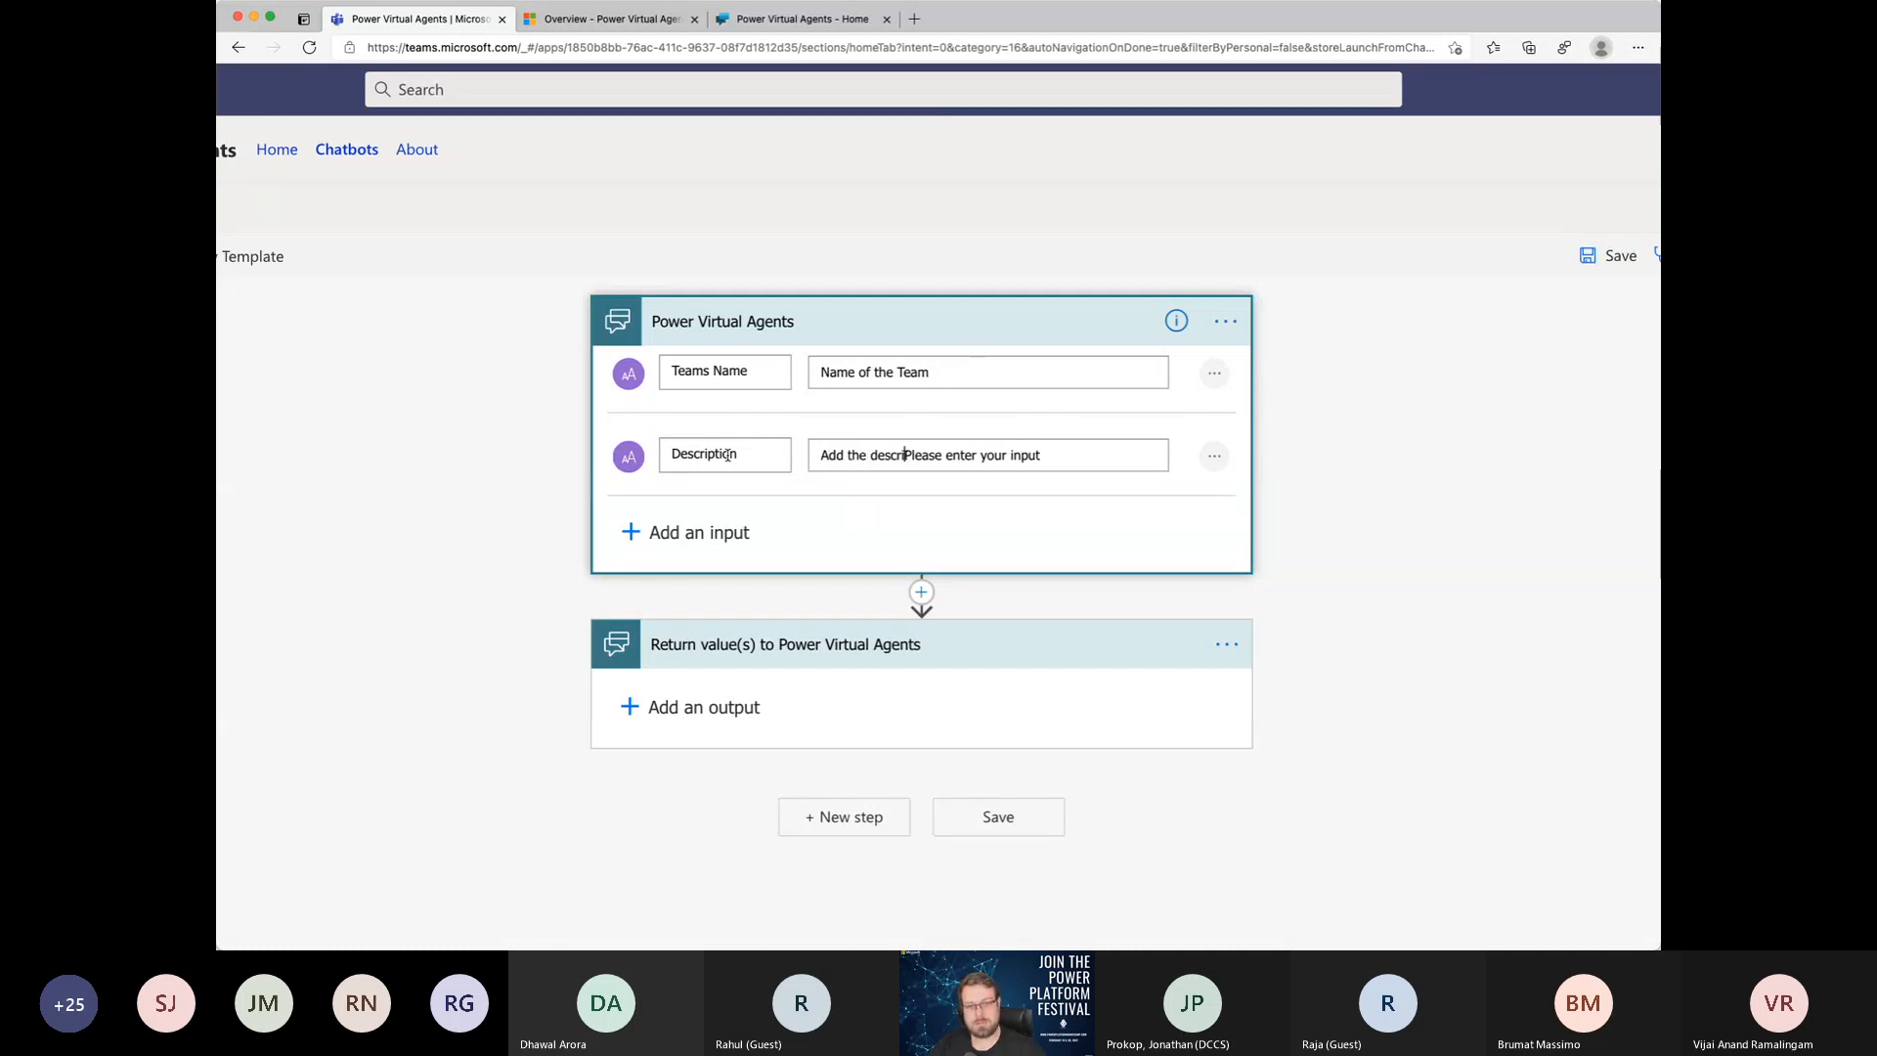
# Step: Replace the placeholder text of the trigger's Description input with "Add the description"
pyautogui.hotkey('shift', 'End')
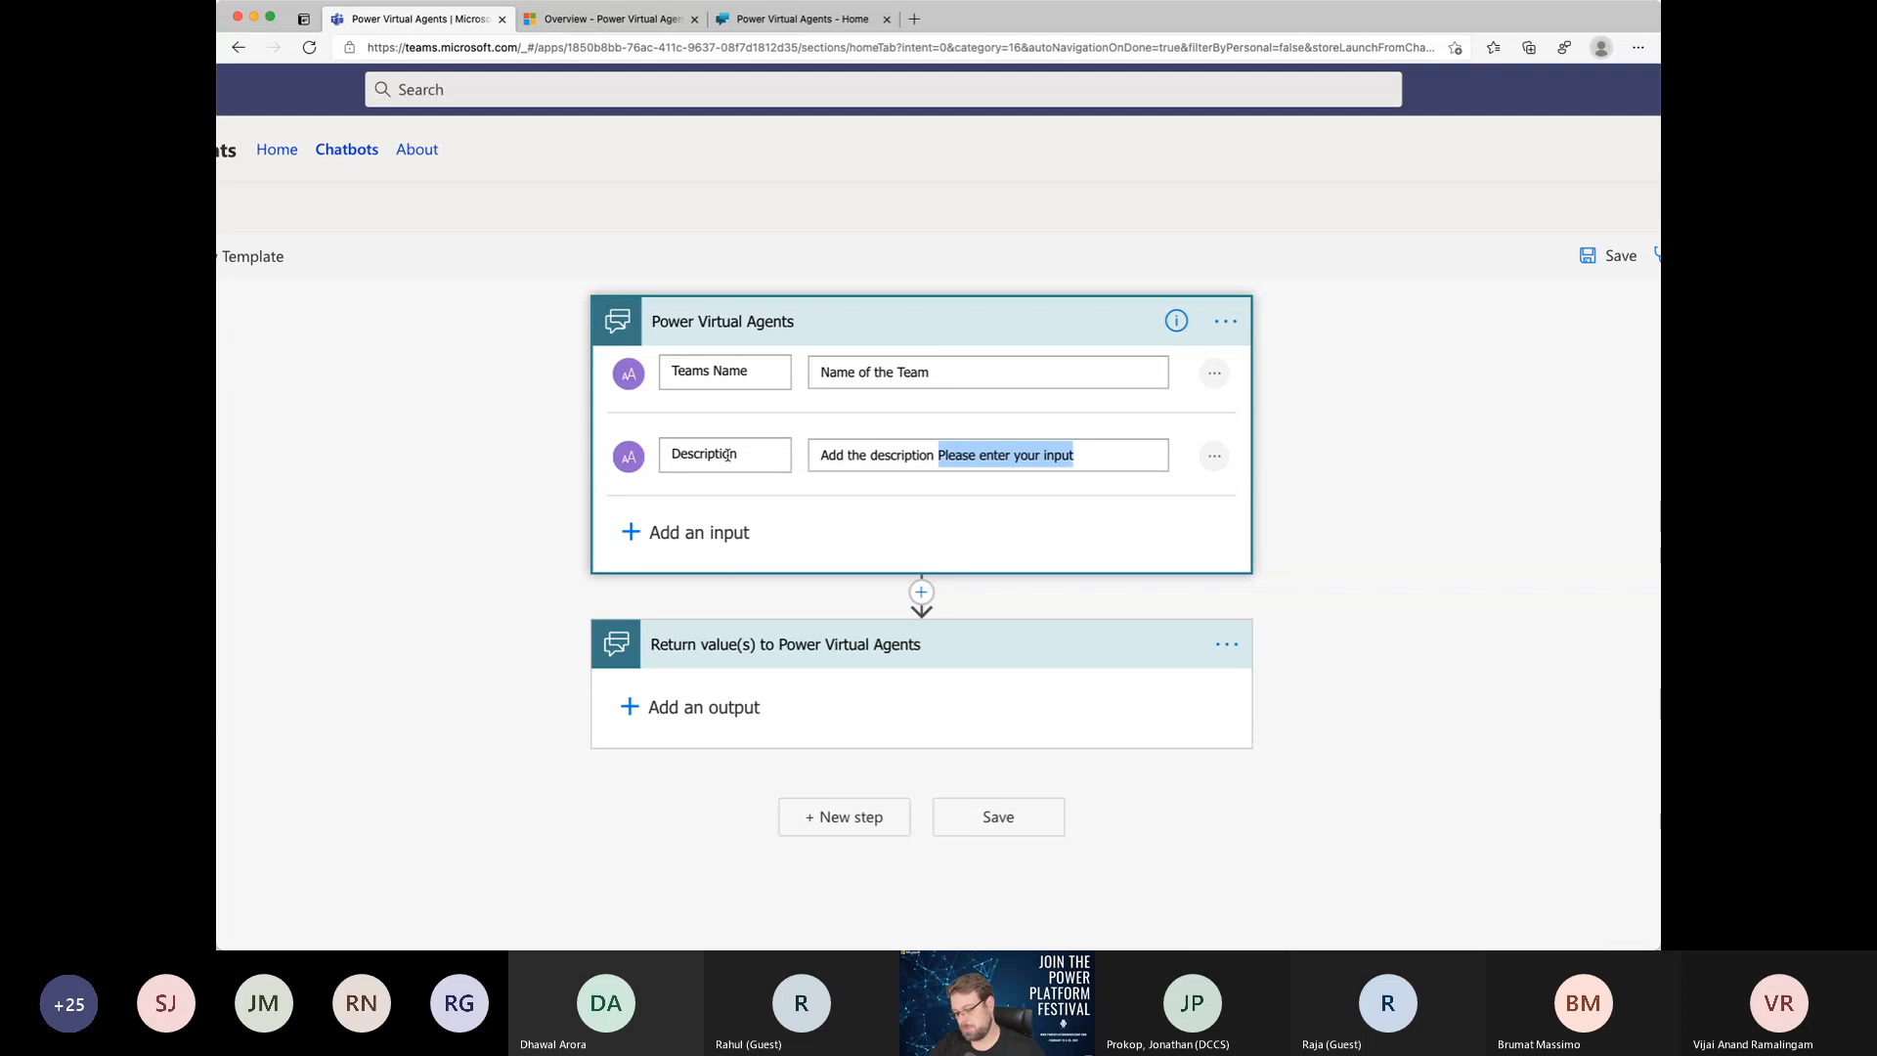
pyautogui.press('BackSpace')
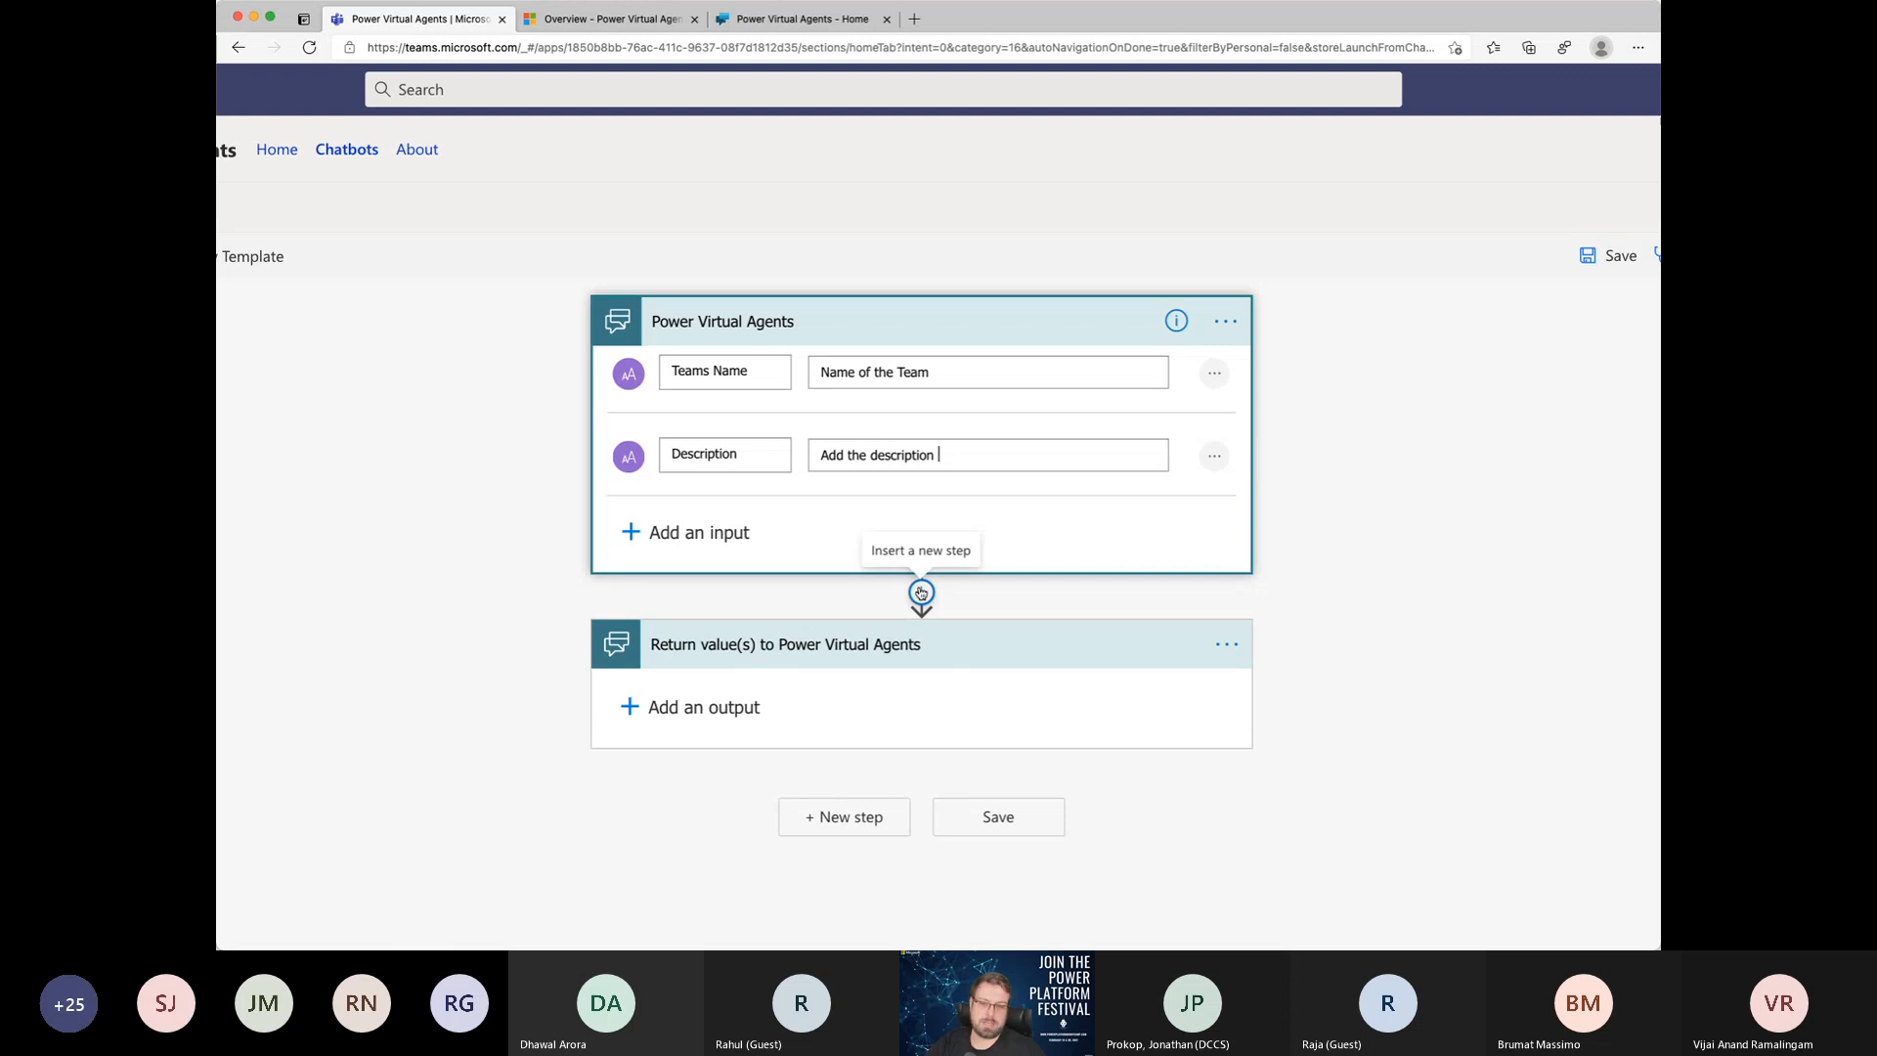
# Step: Insert the Microsoft Teams "Create a team" action between the trigger and the return values step
pyautogui.scroll(-1, 922, 593)
pyautogui.click(921, 498)
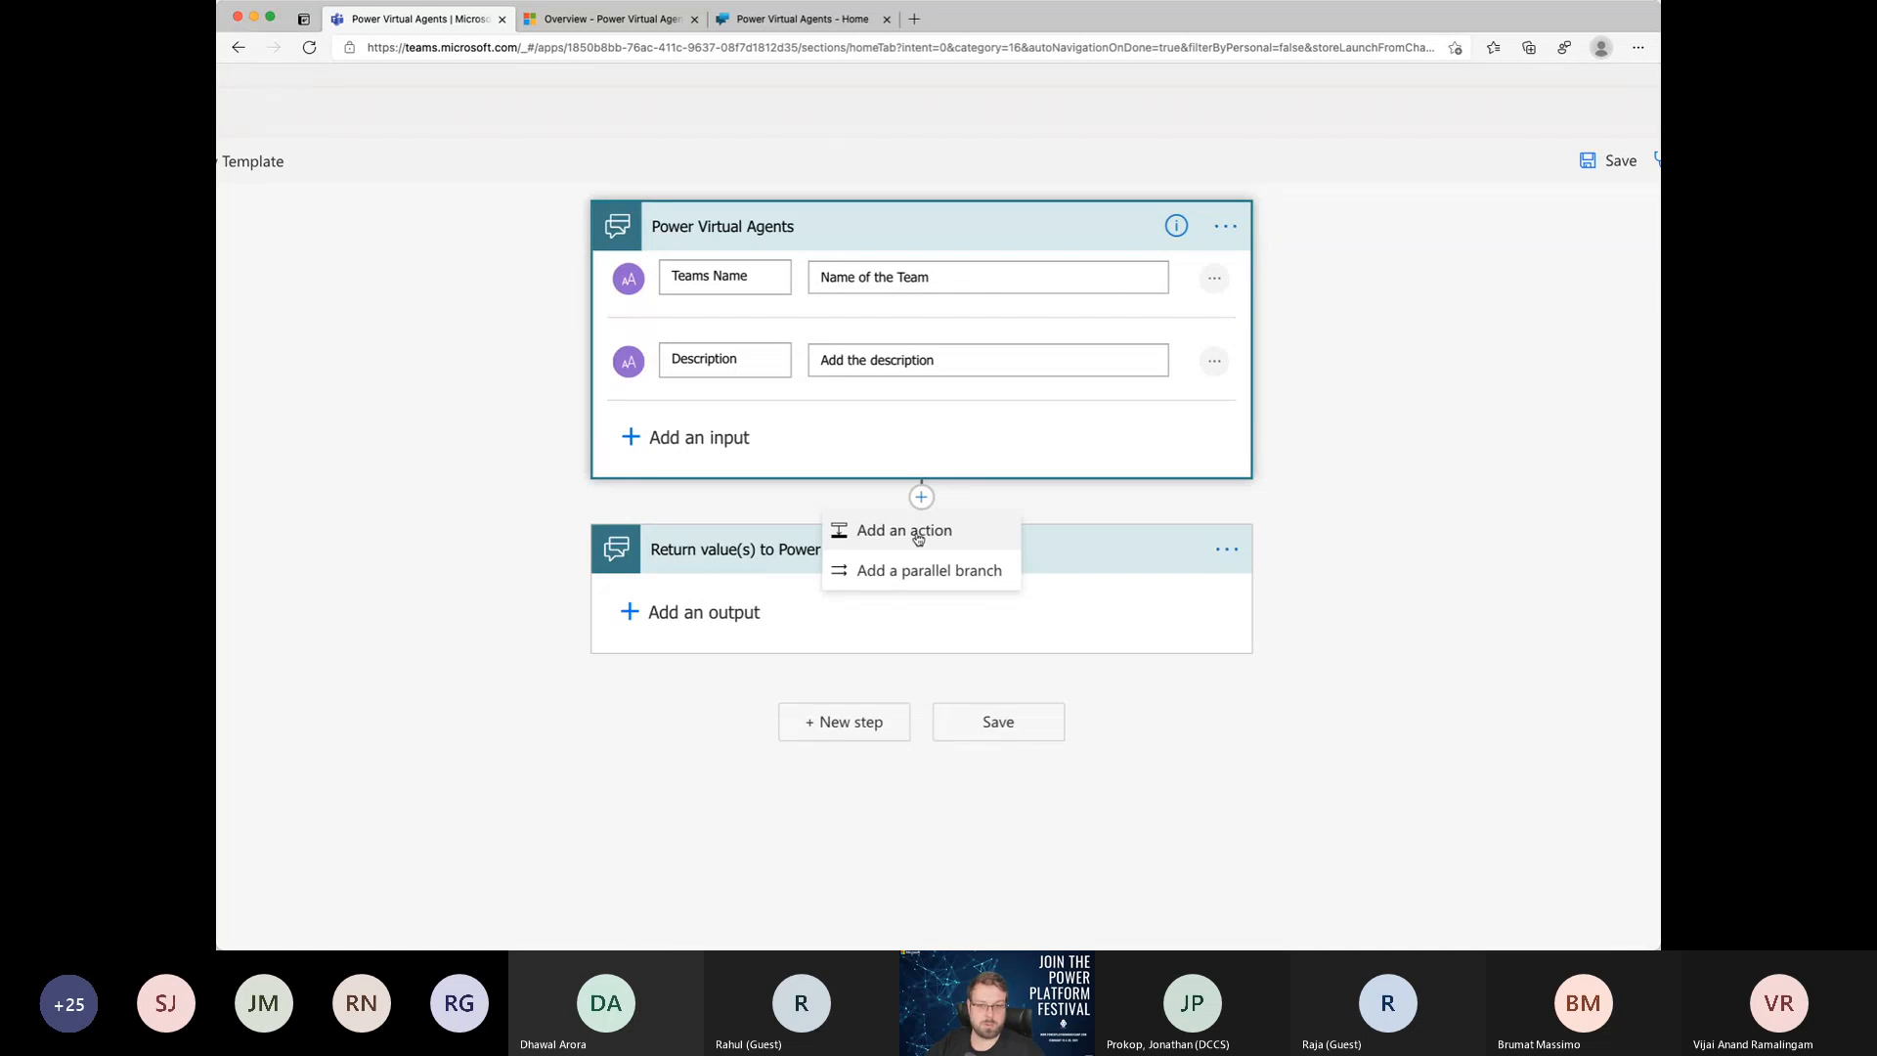
pyautogui.click(918, 535)
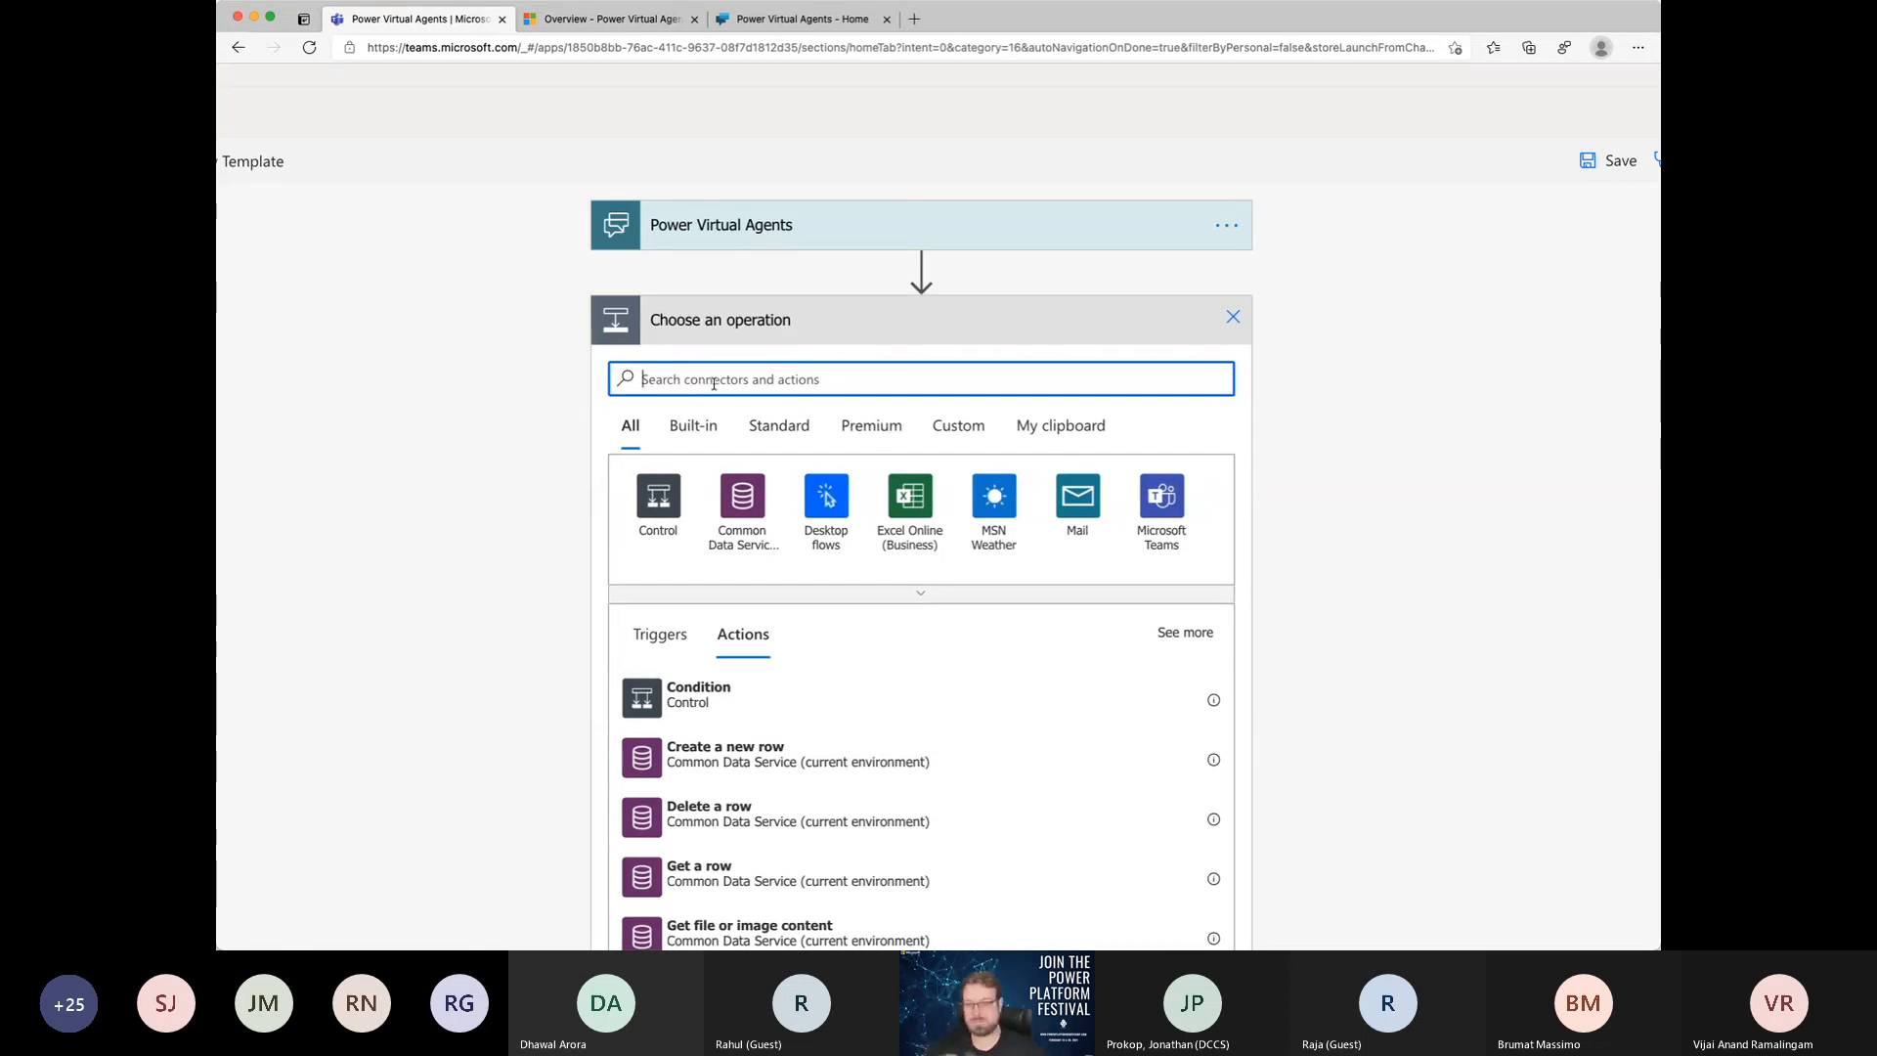
pyautogui.write('team')
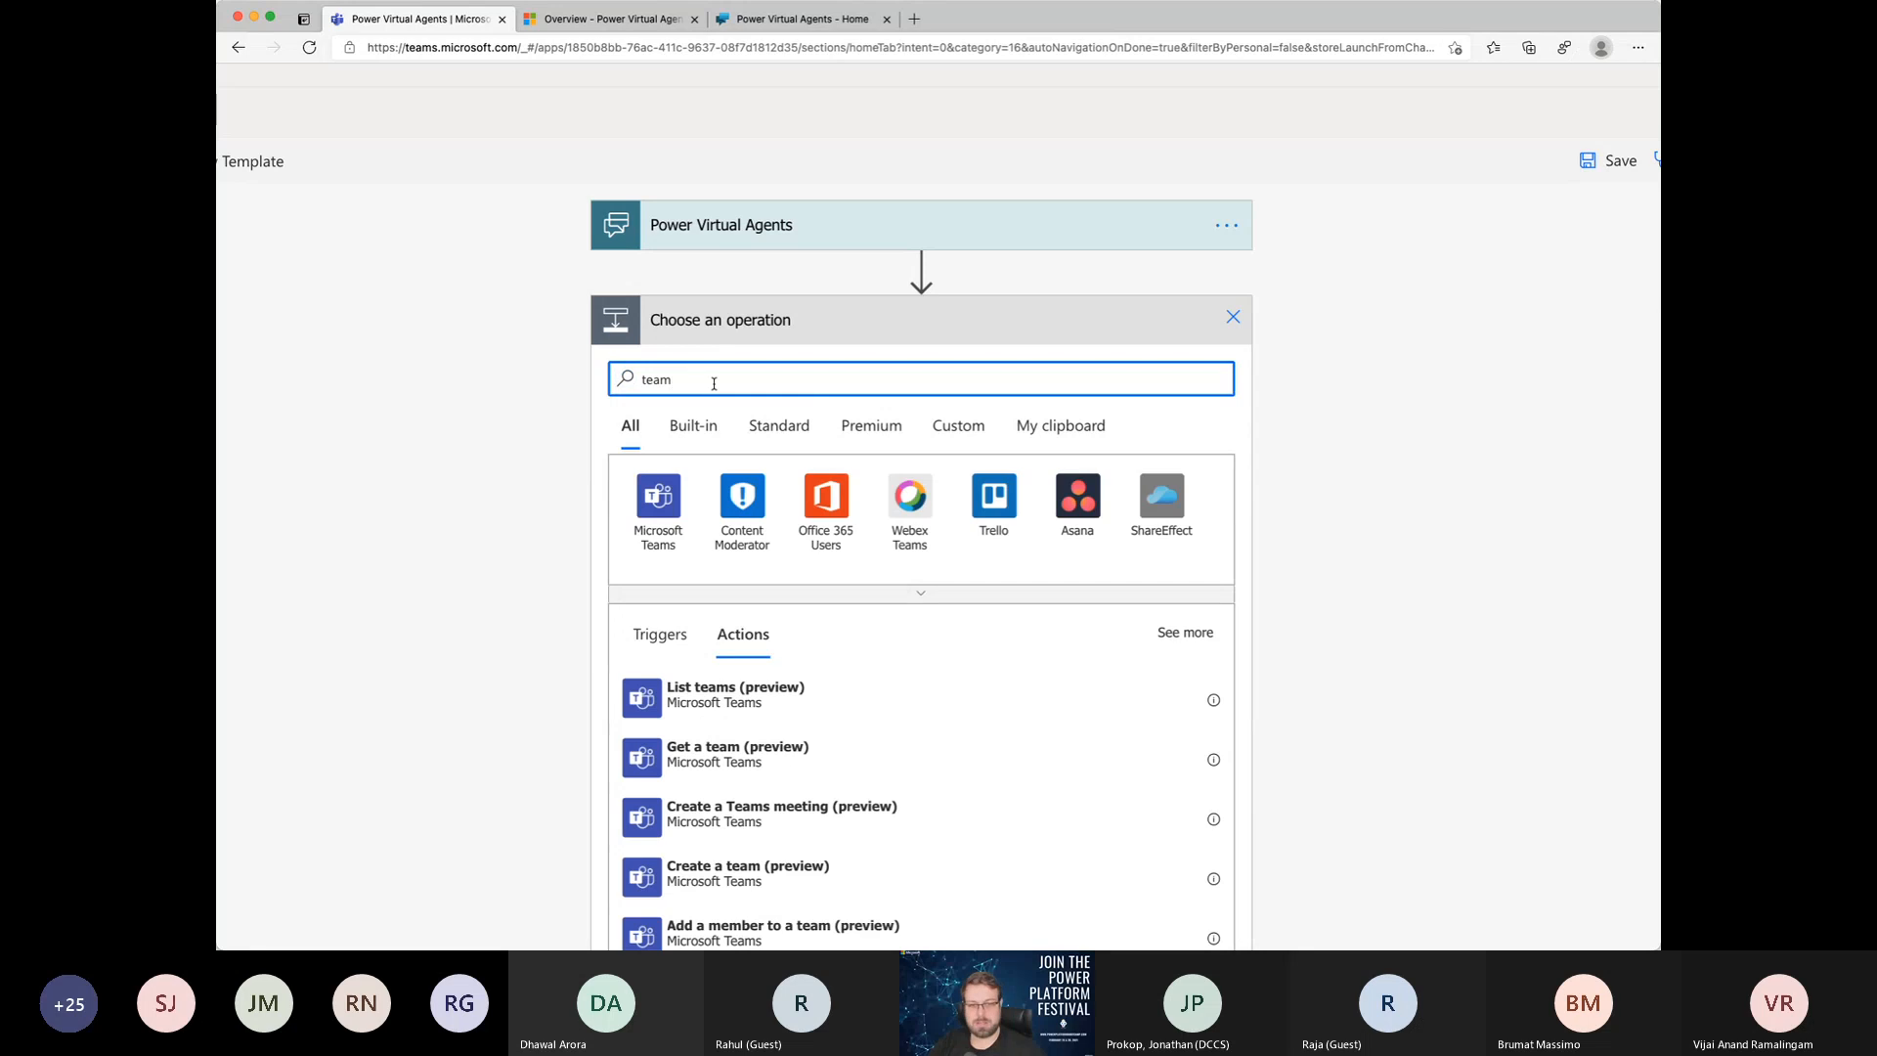
pyautogui.click(657, 516)
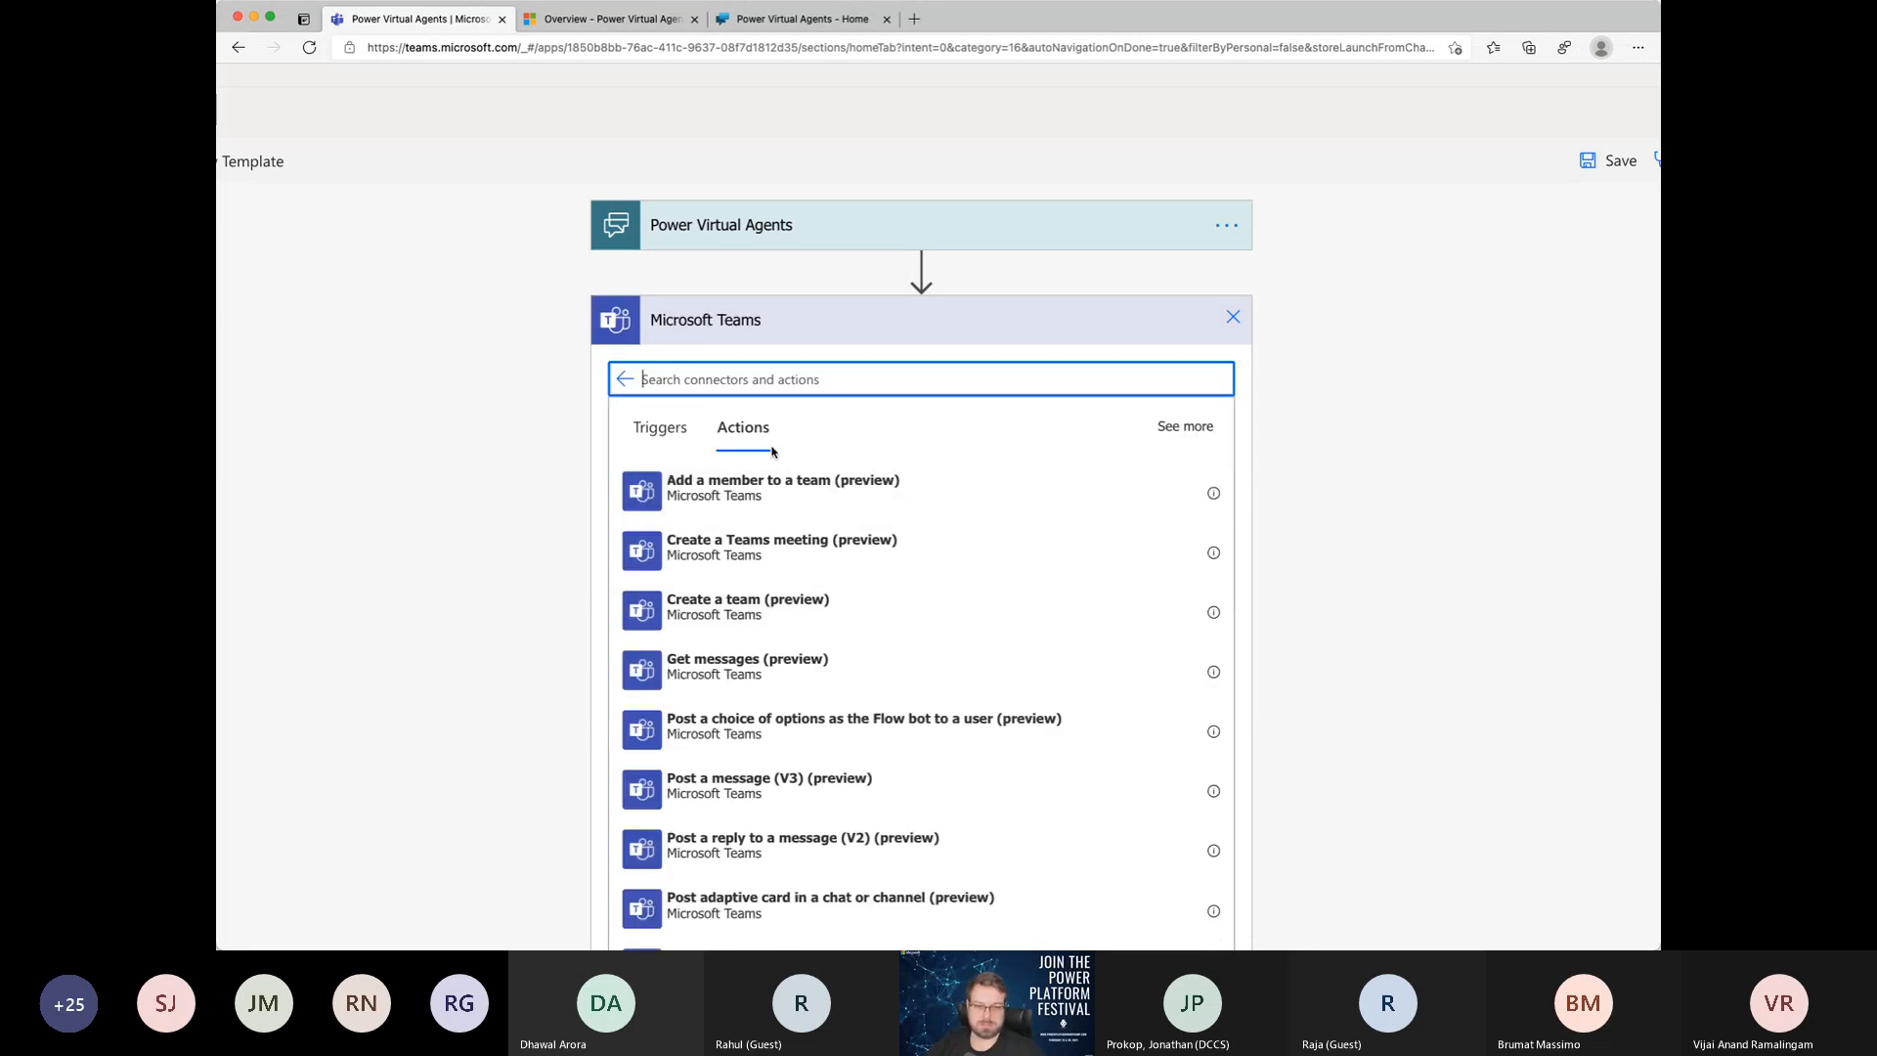
pyautogui.write('create')
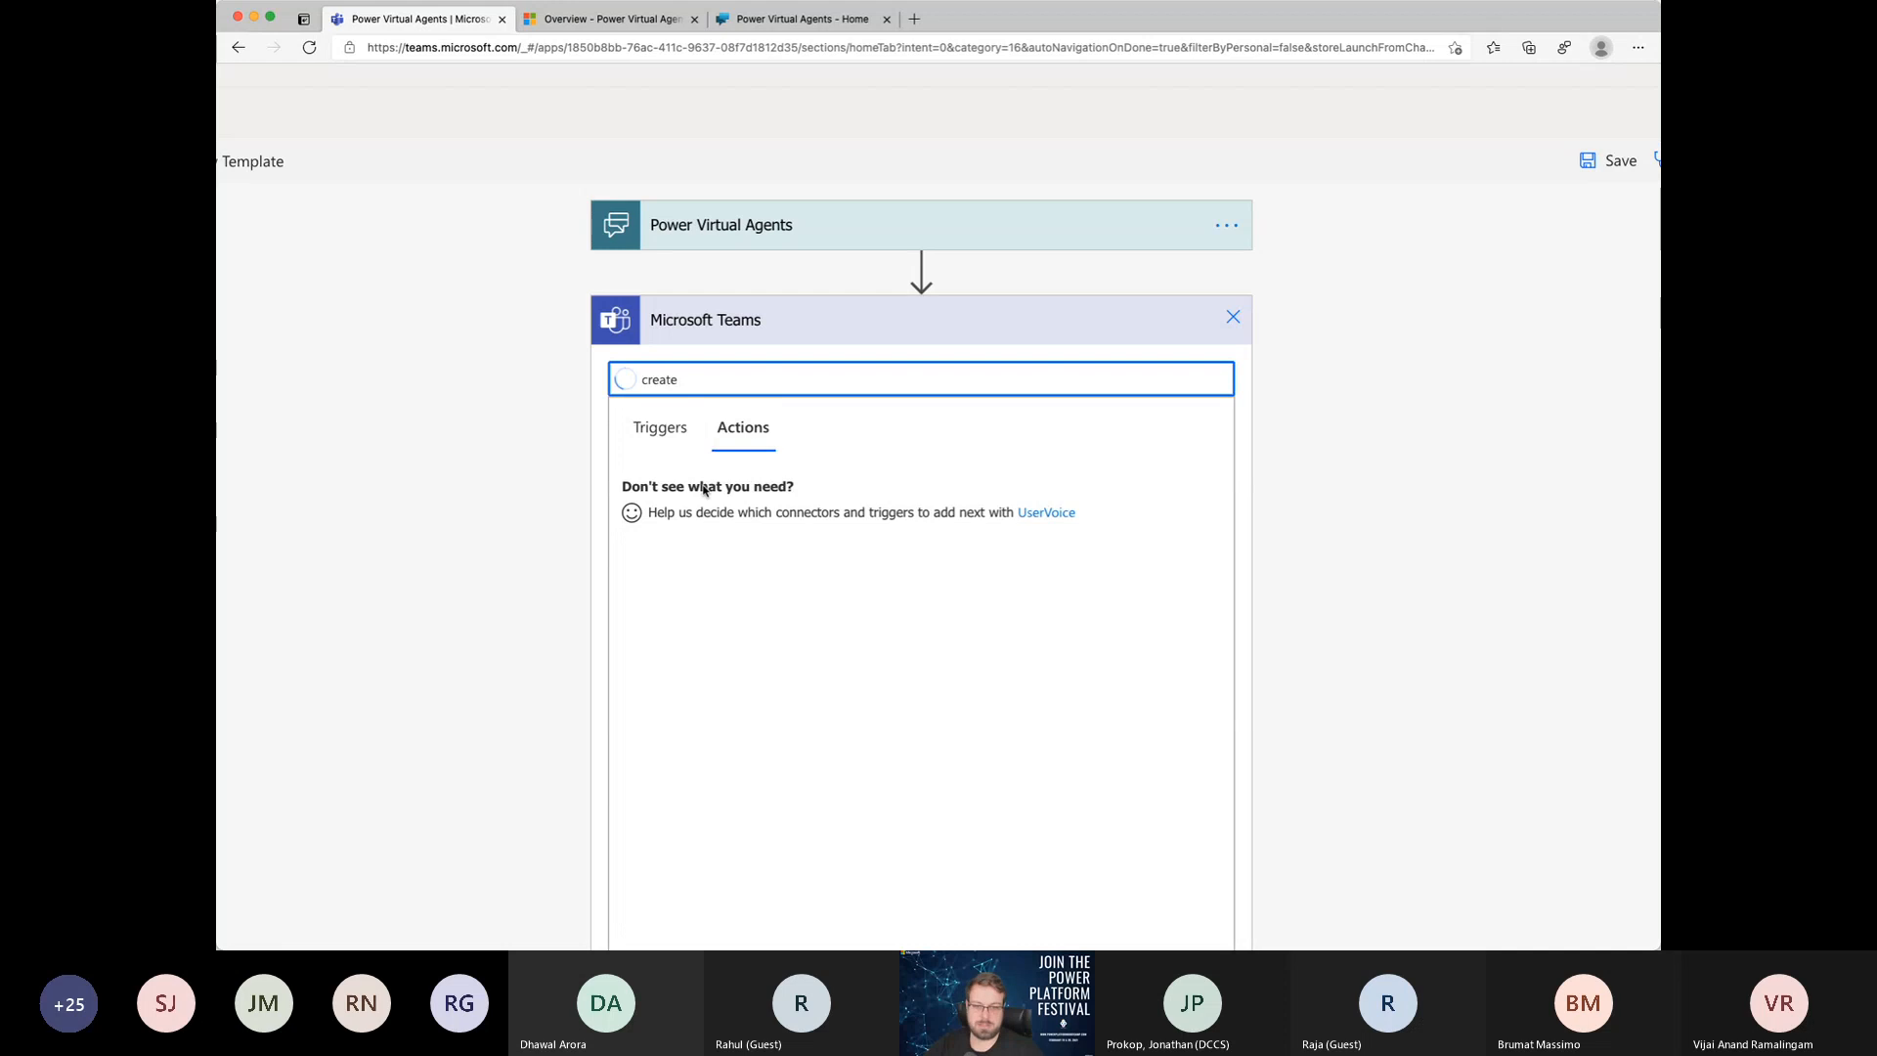
pyautogui.click(777, 497)
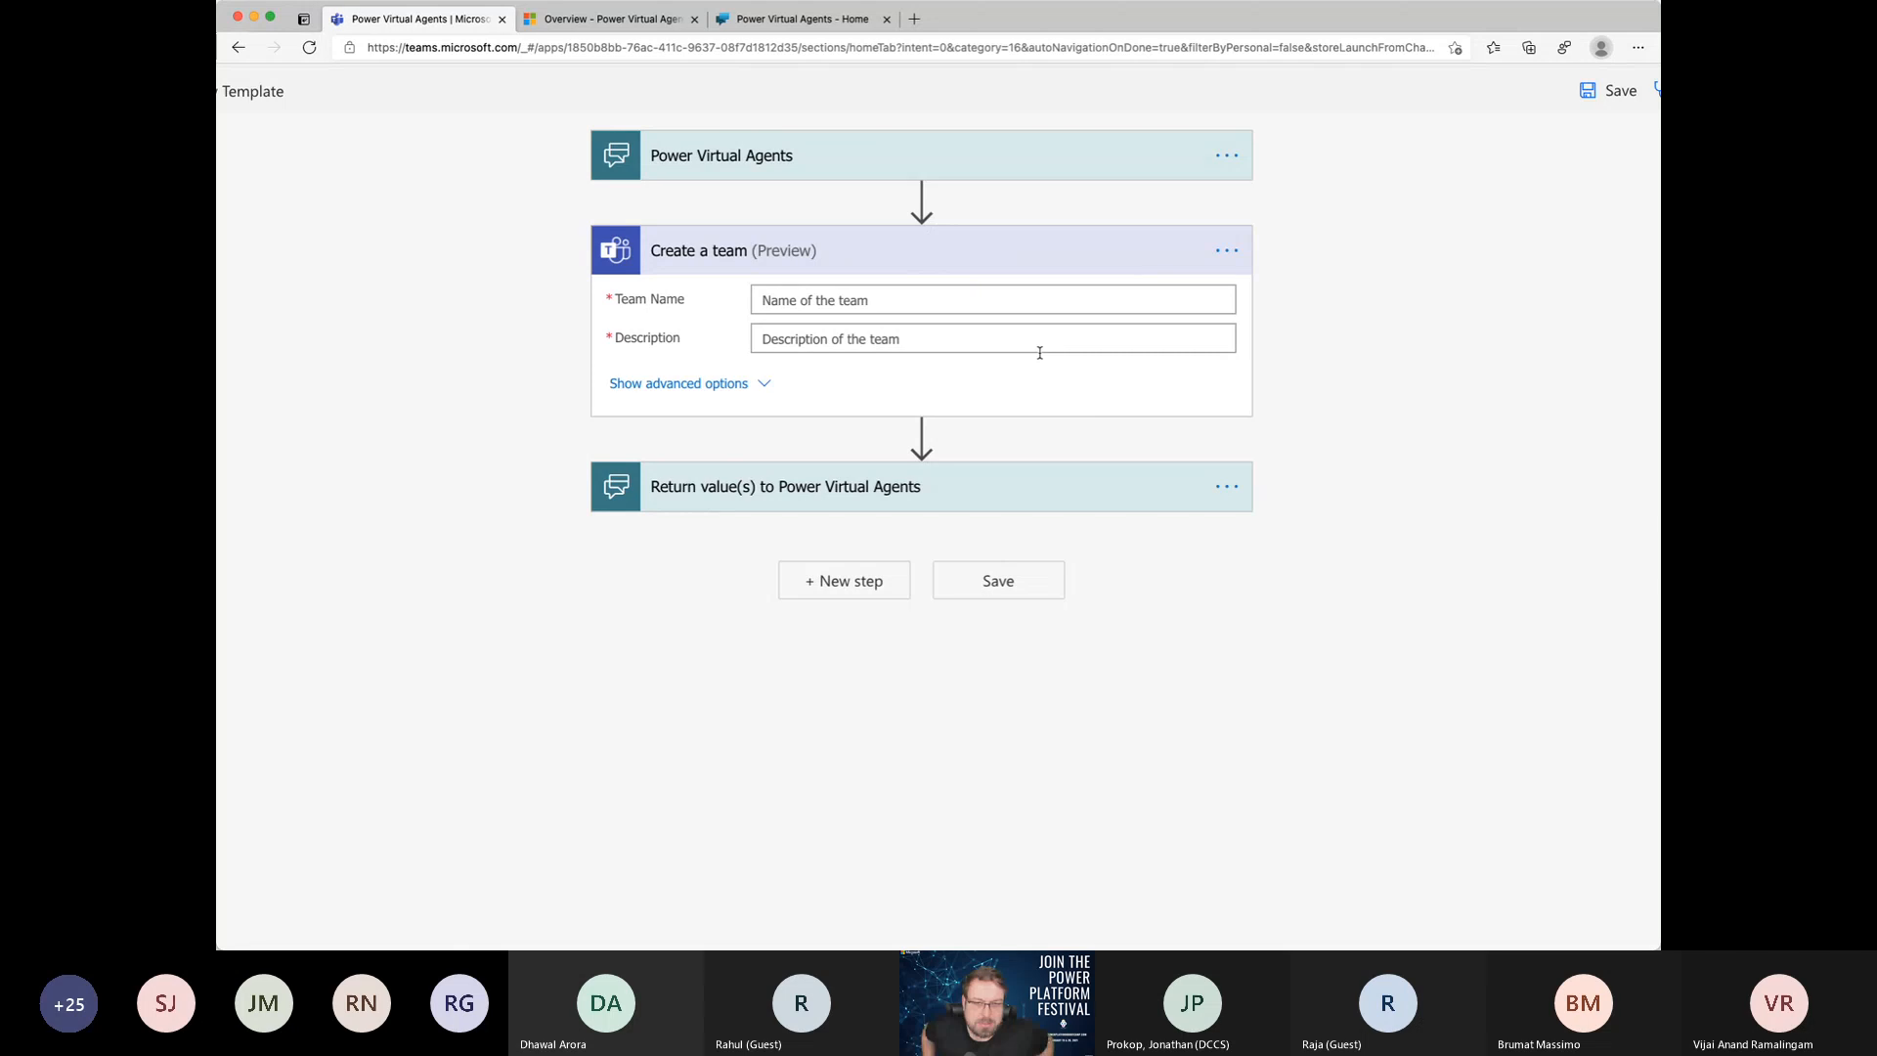
# Step: Fill the new team's Team Name with the dynamic value Teams Name and its Description with the dynamic value Description
pyautogui.click(853, 297)
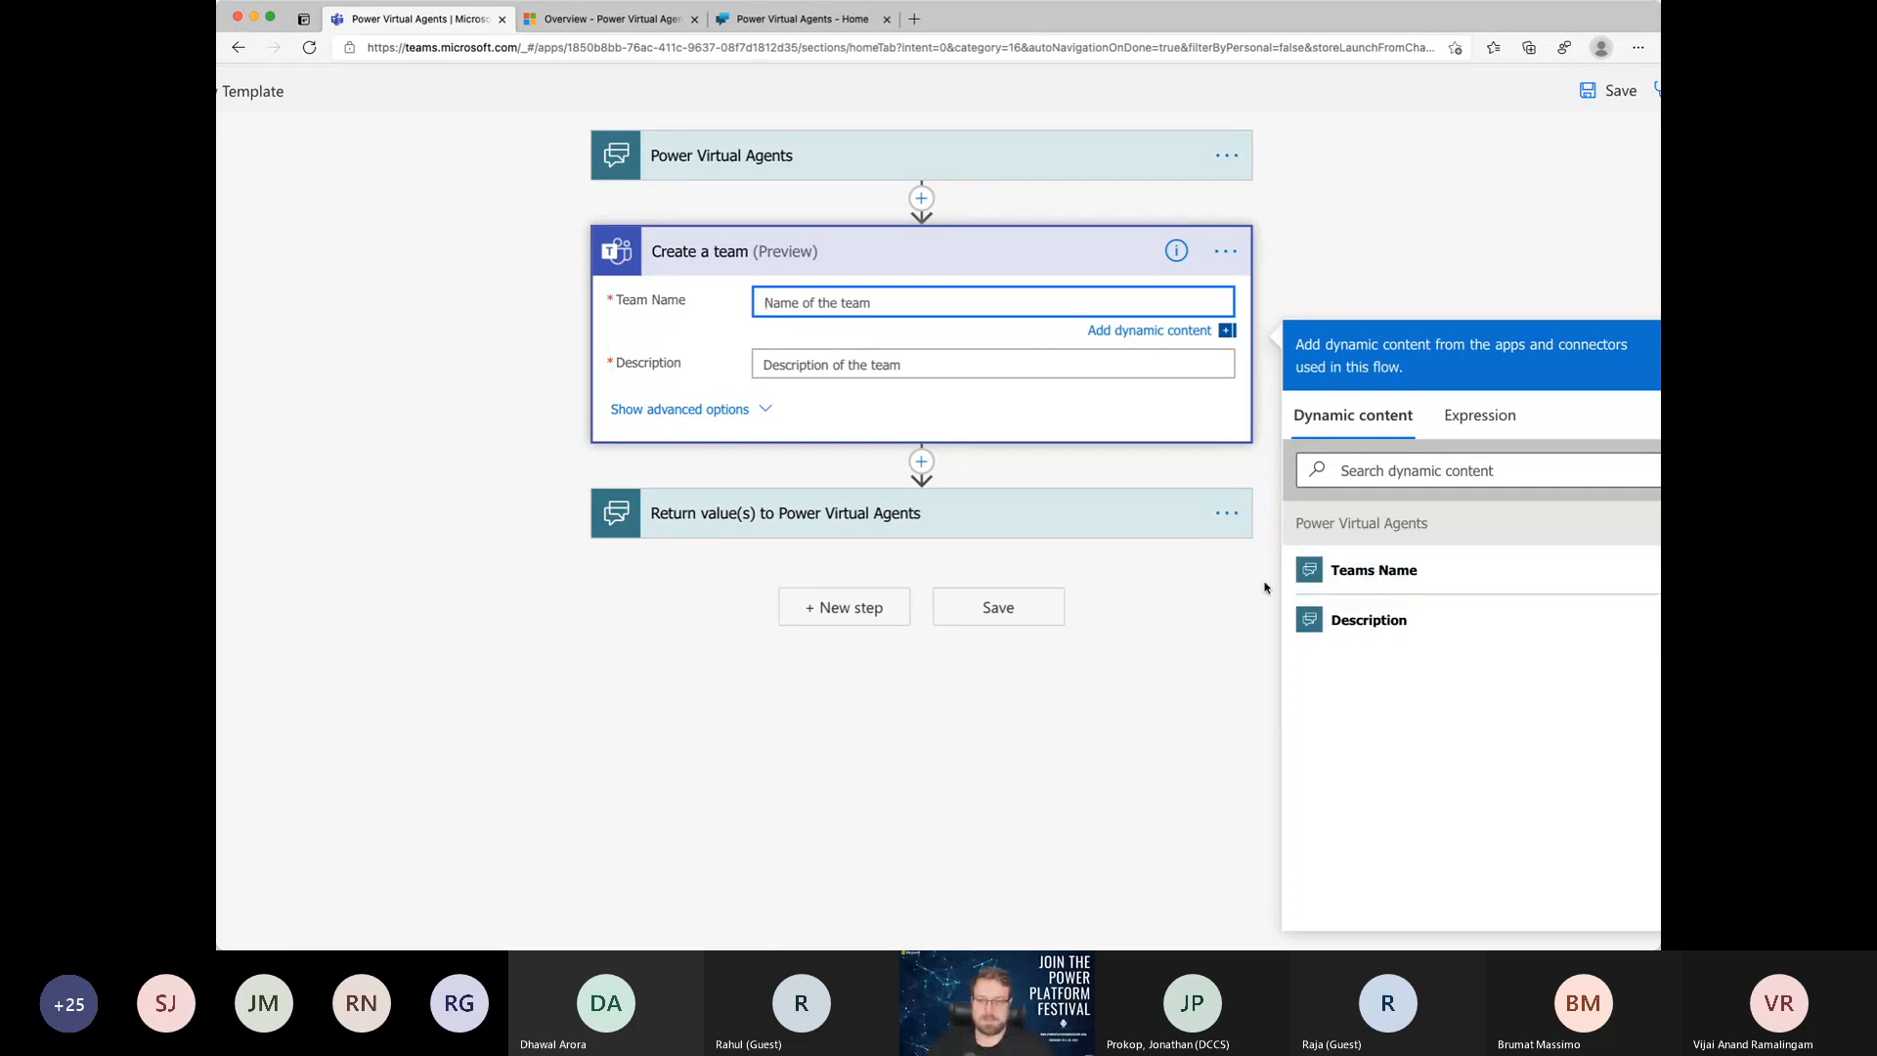
pyautogui.hscroll(1, 1415, 575)
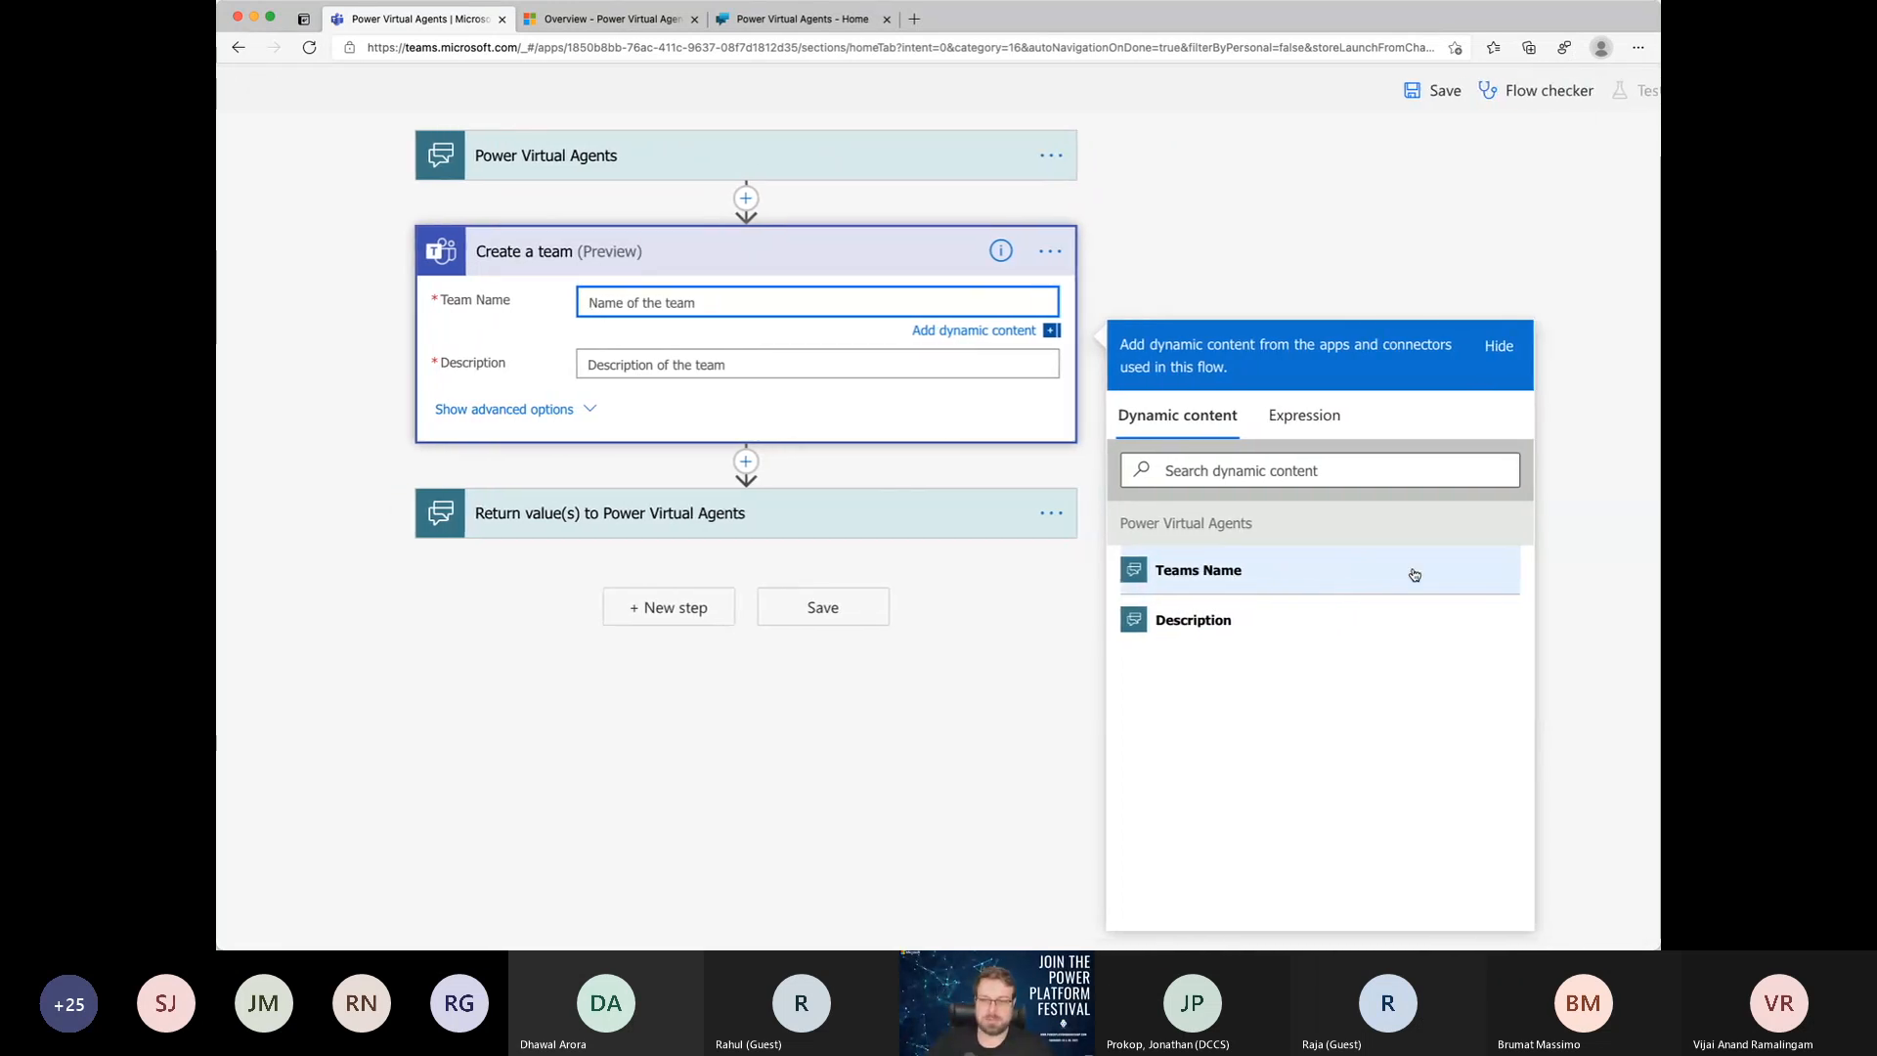
pyautogui.hscroll(-1, 1415, 574)
pyautogui.click(1285, 575)
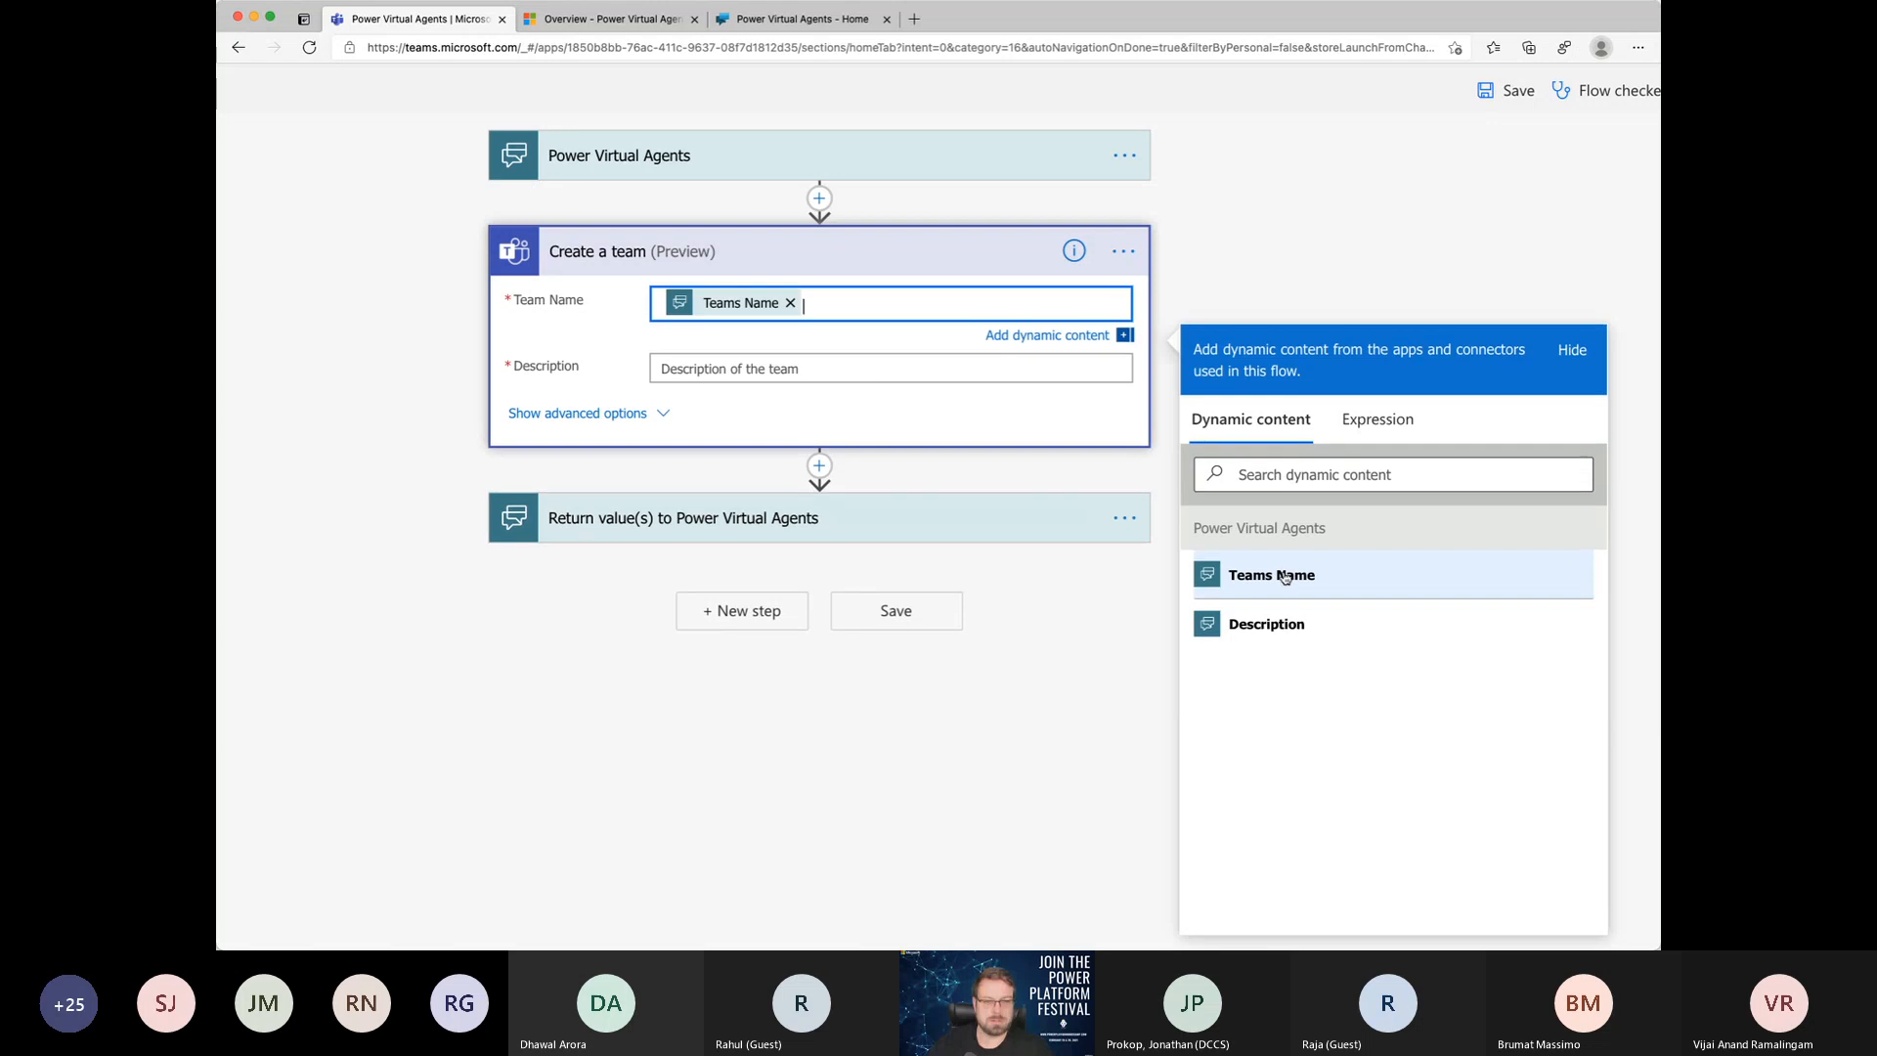
pyautogui.click(695, 367)
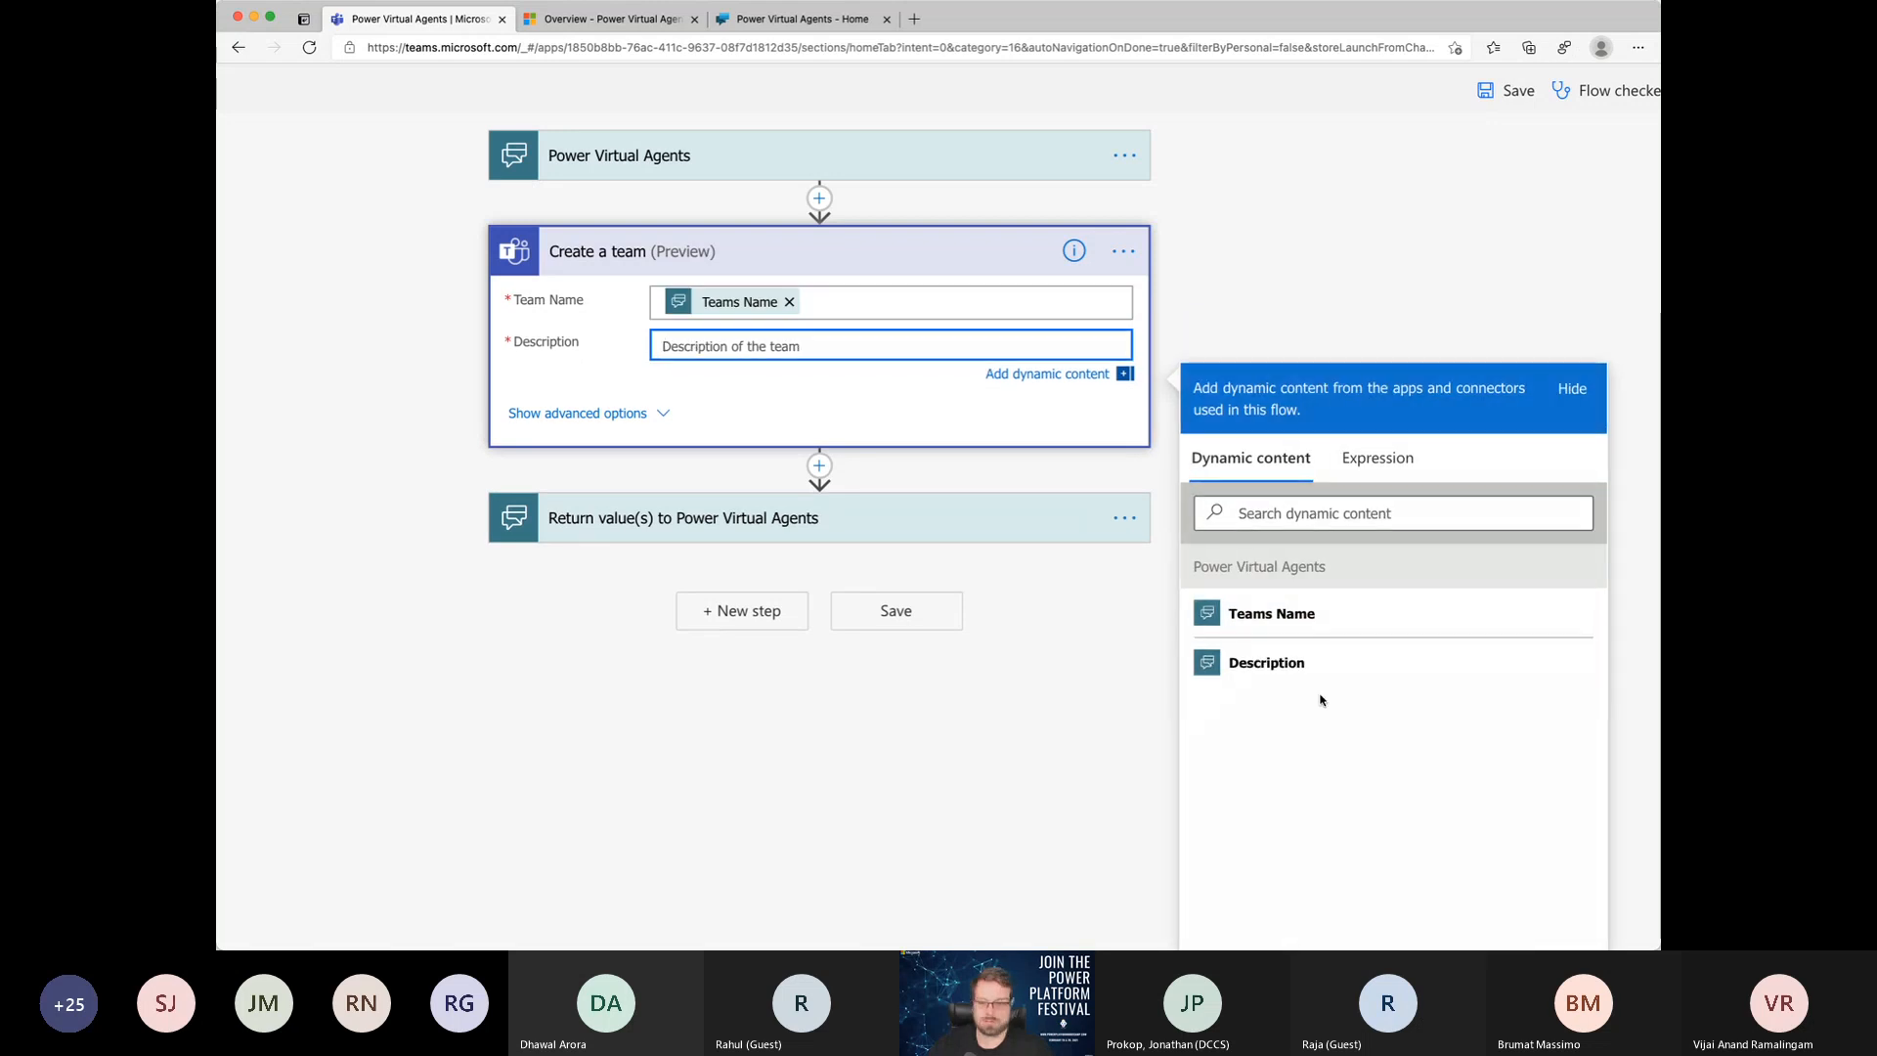
pyautogui.click(1276, 664)
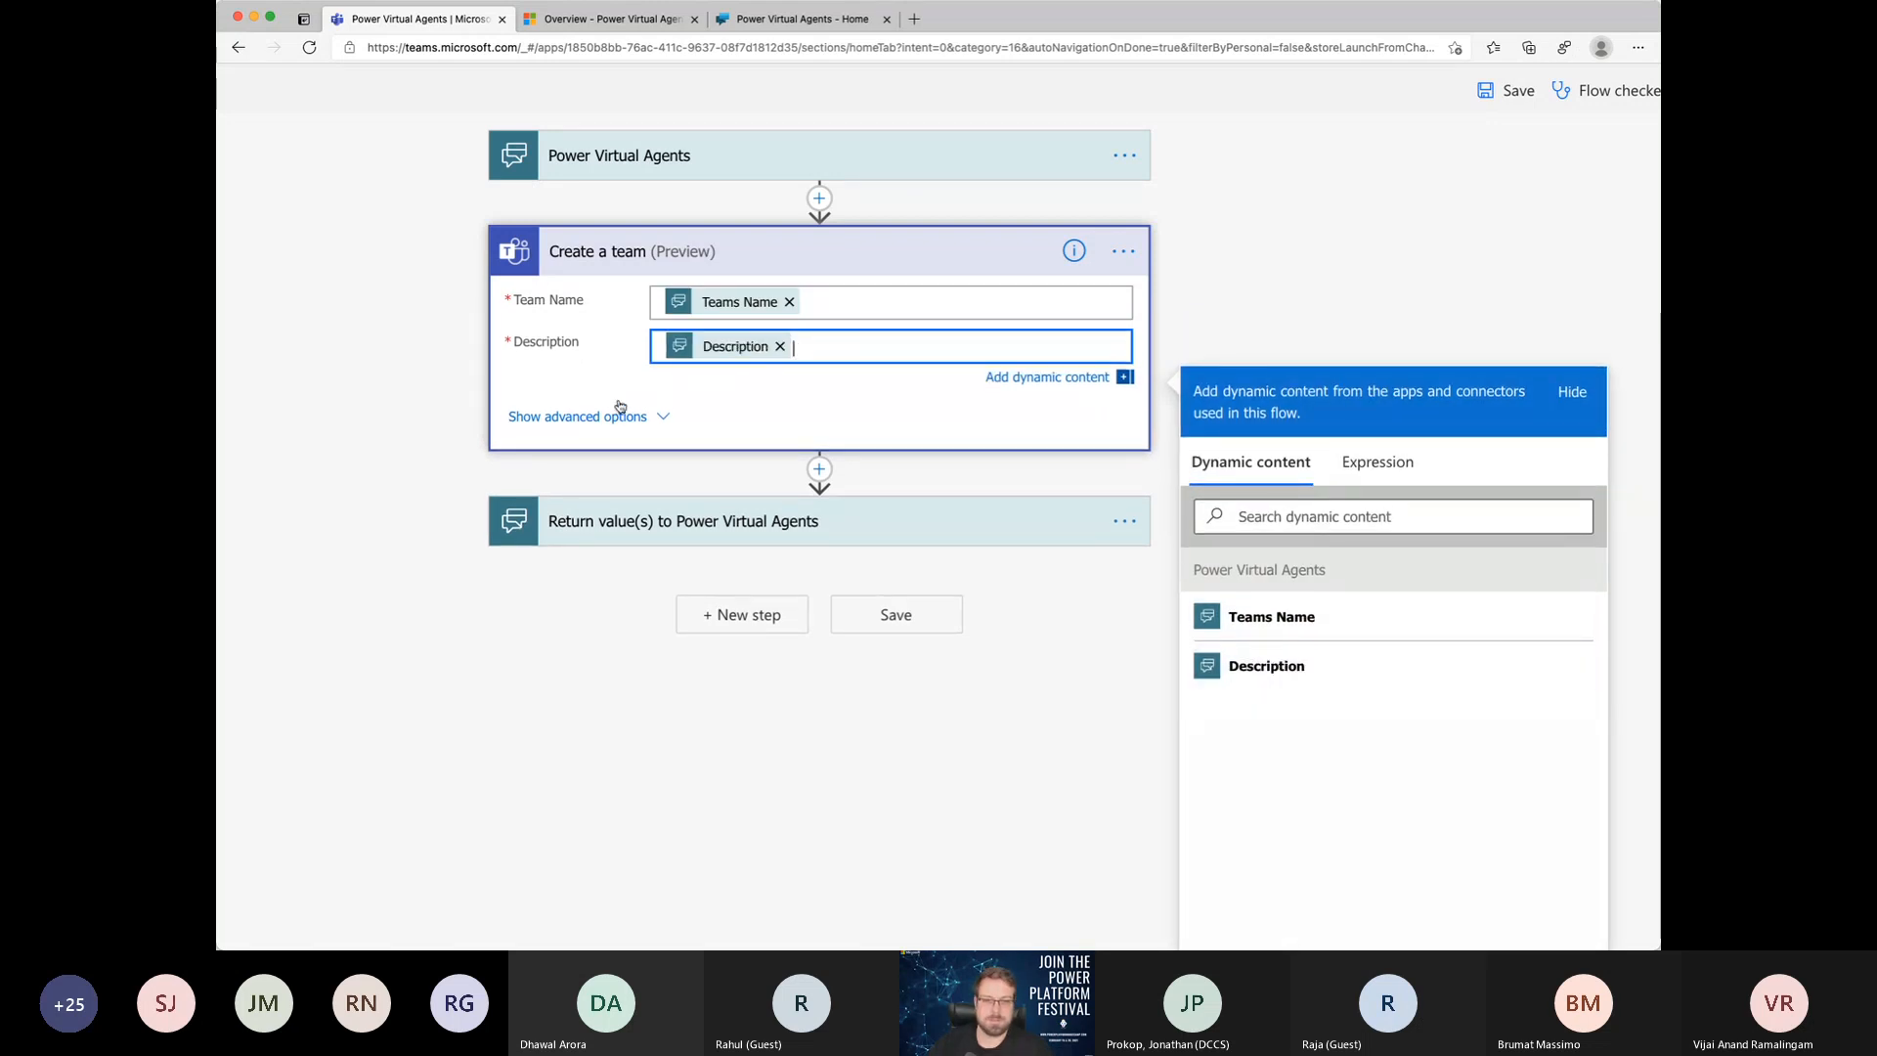
# Step: Set the new team's Visibility to Private in the advanced options of the Create a team action
pyautogui.click(633, 427)
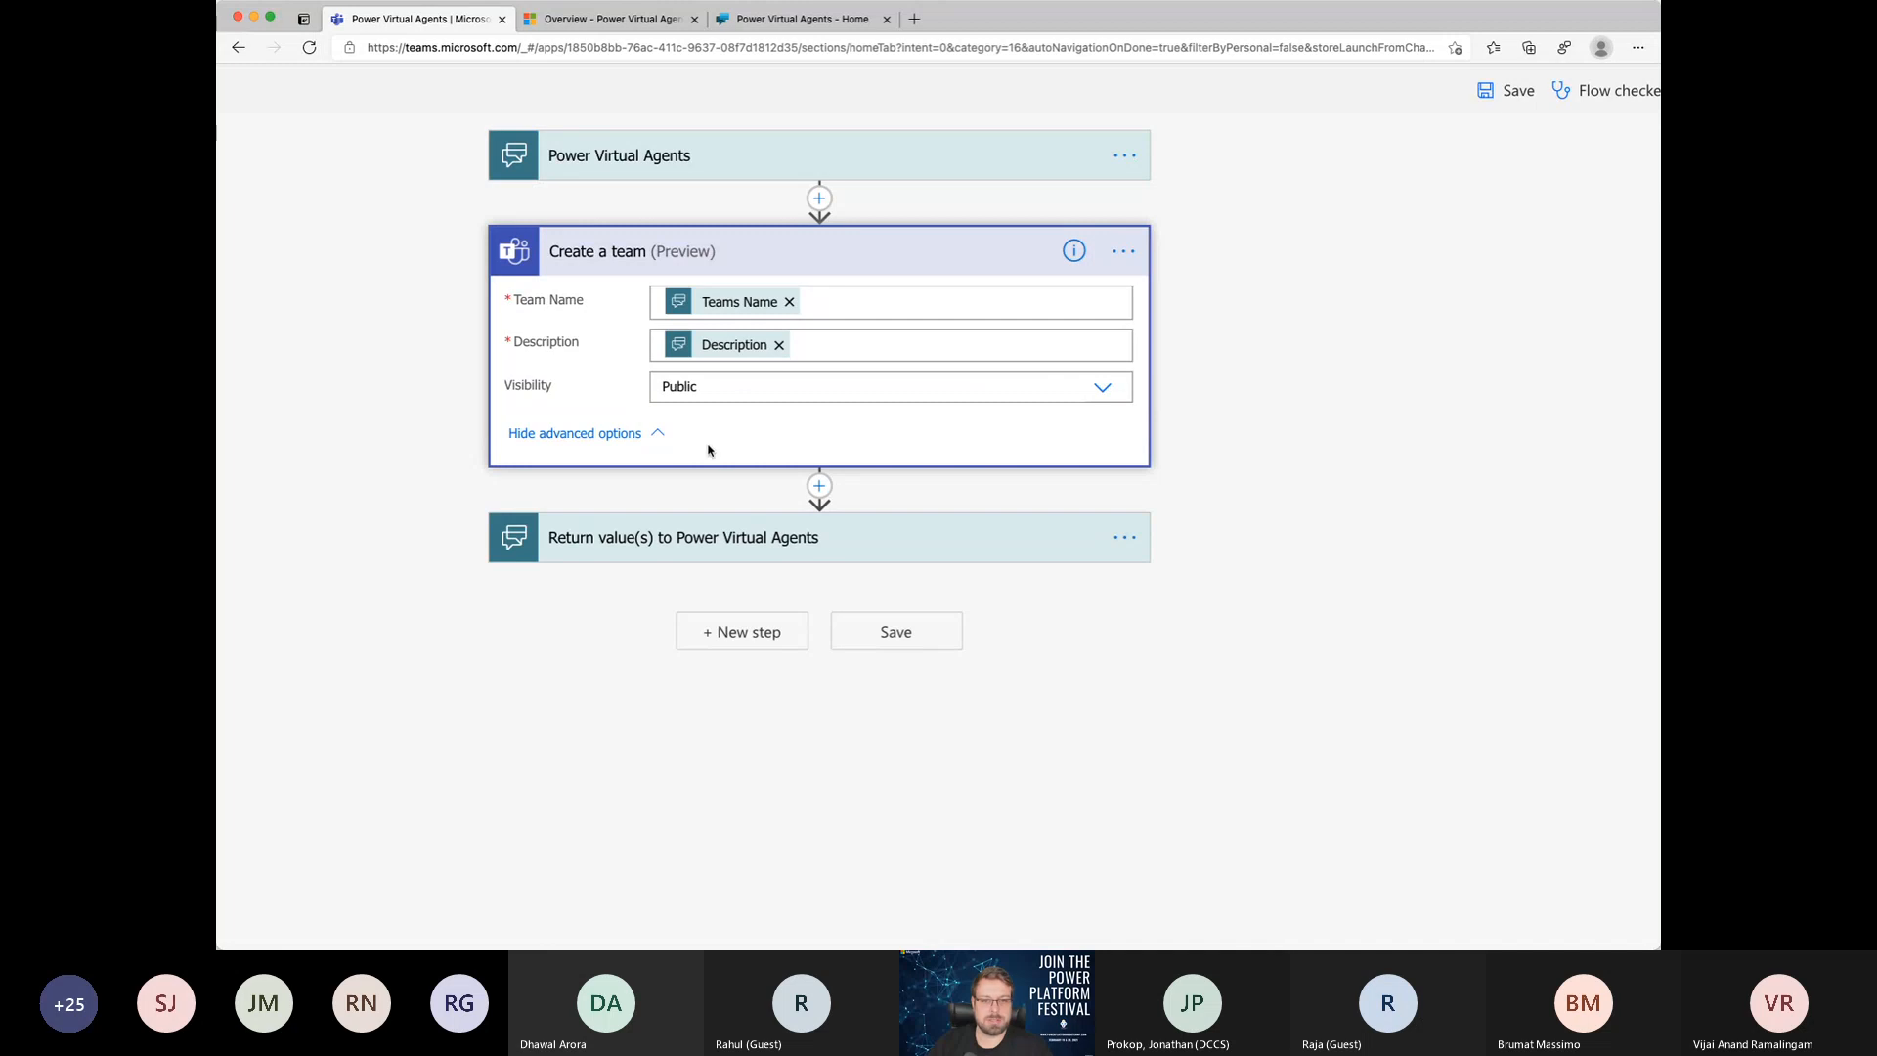
pyautogui.click(725, 387)
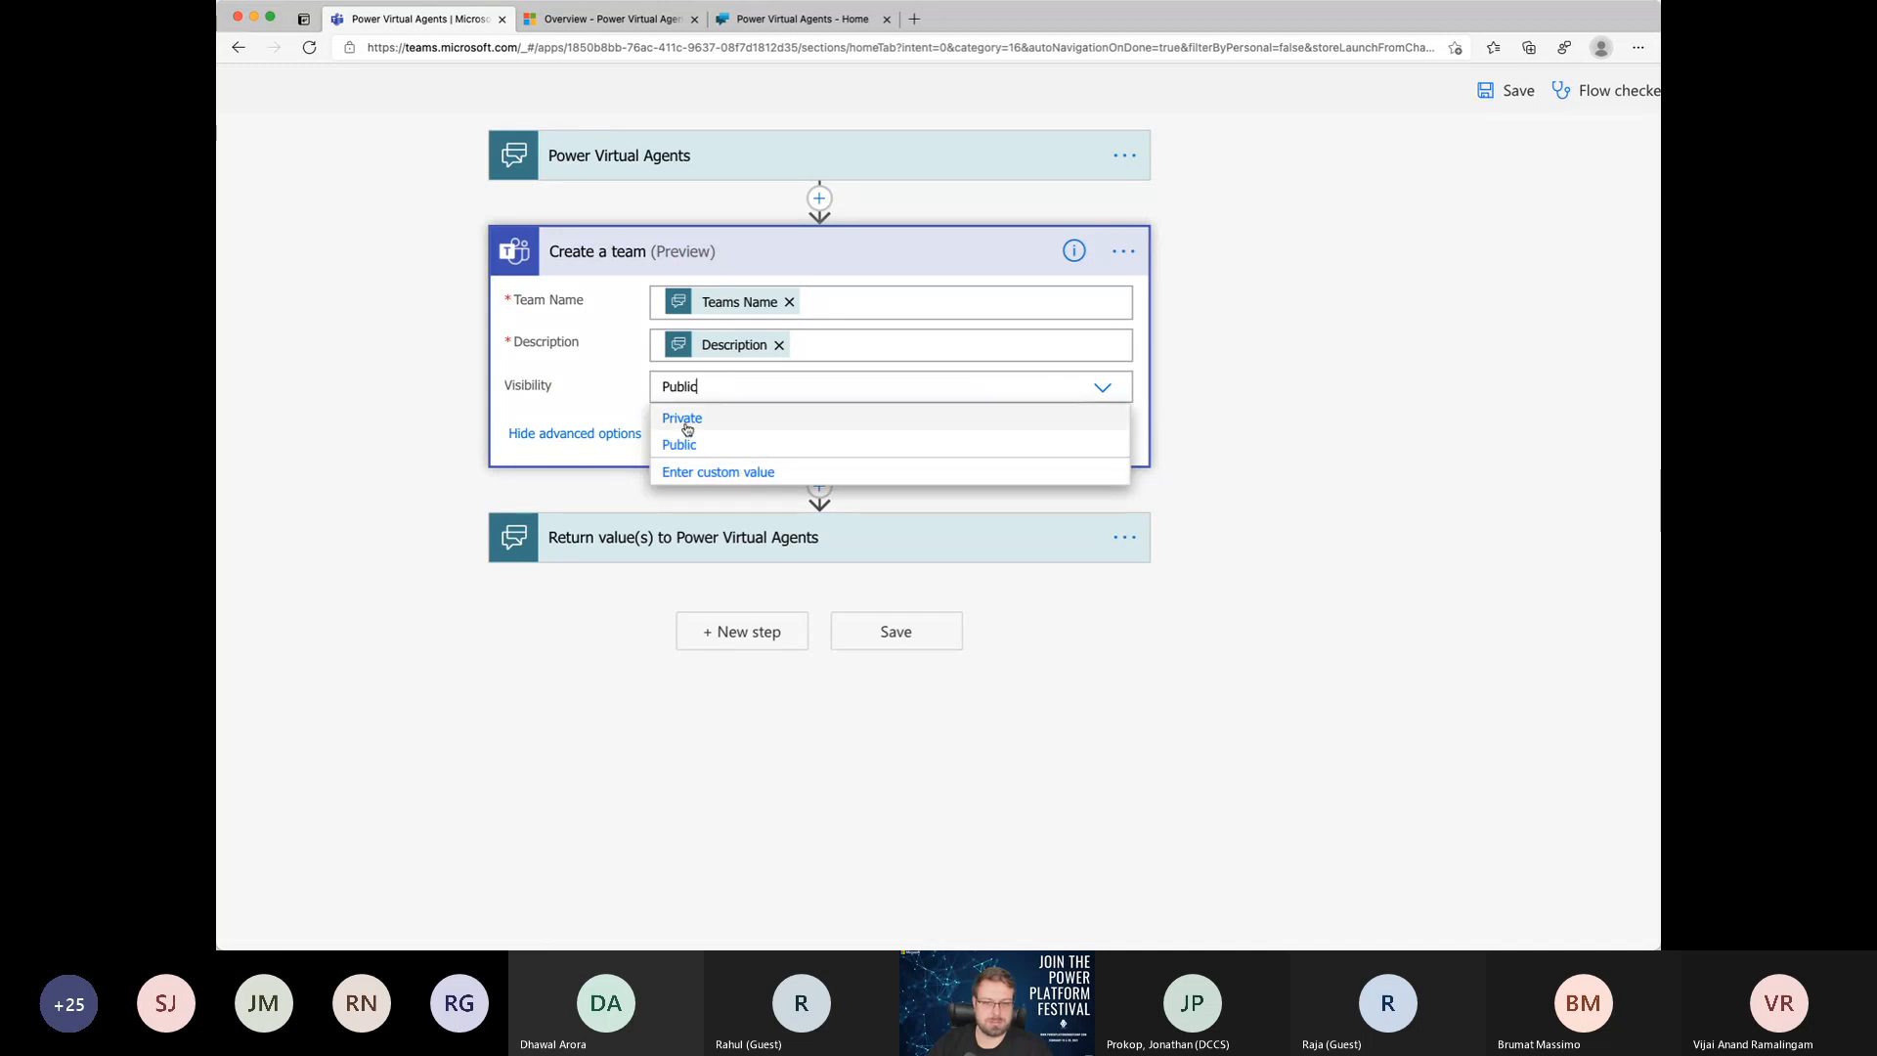
pyautogui.click(748, 420)
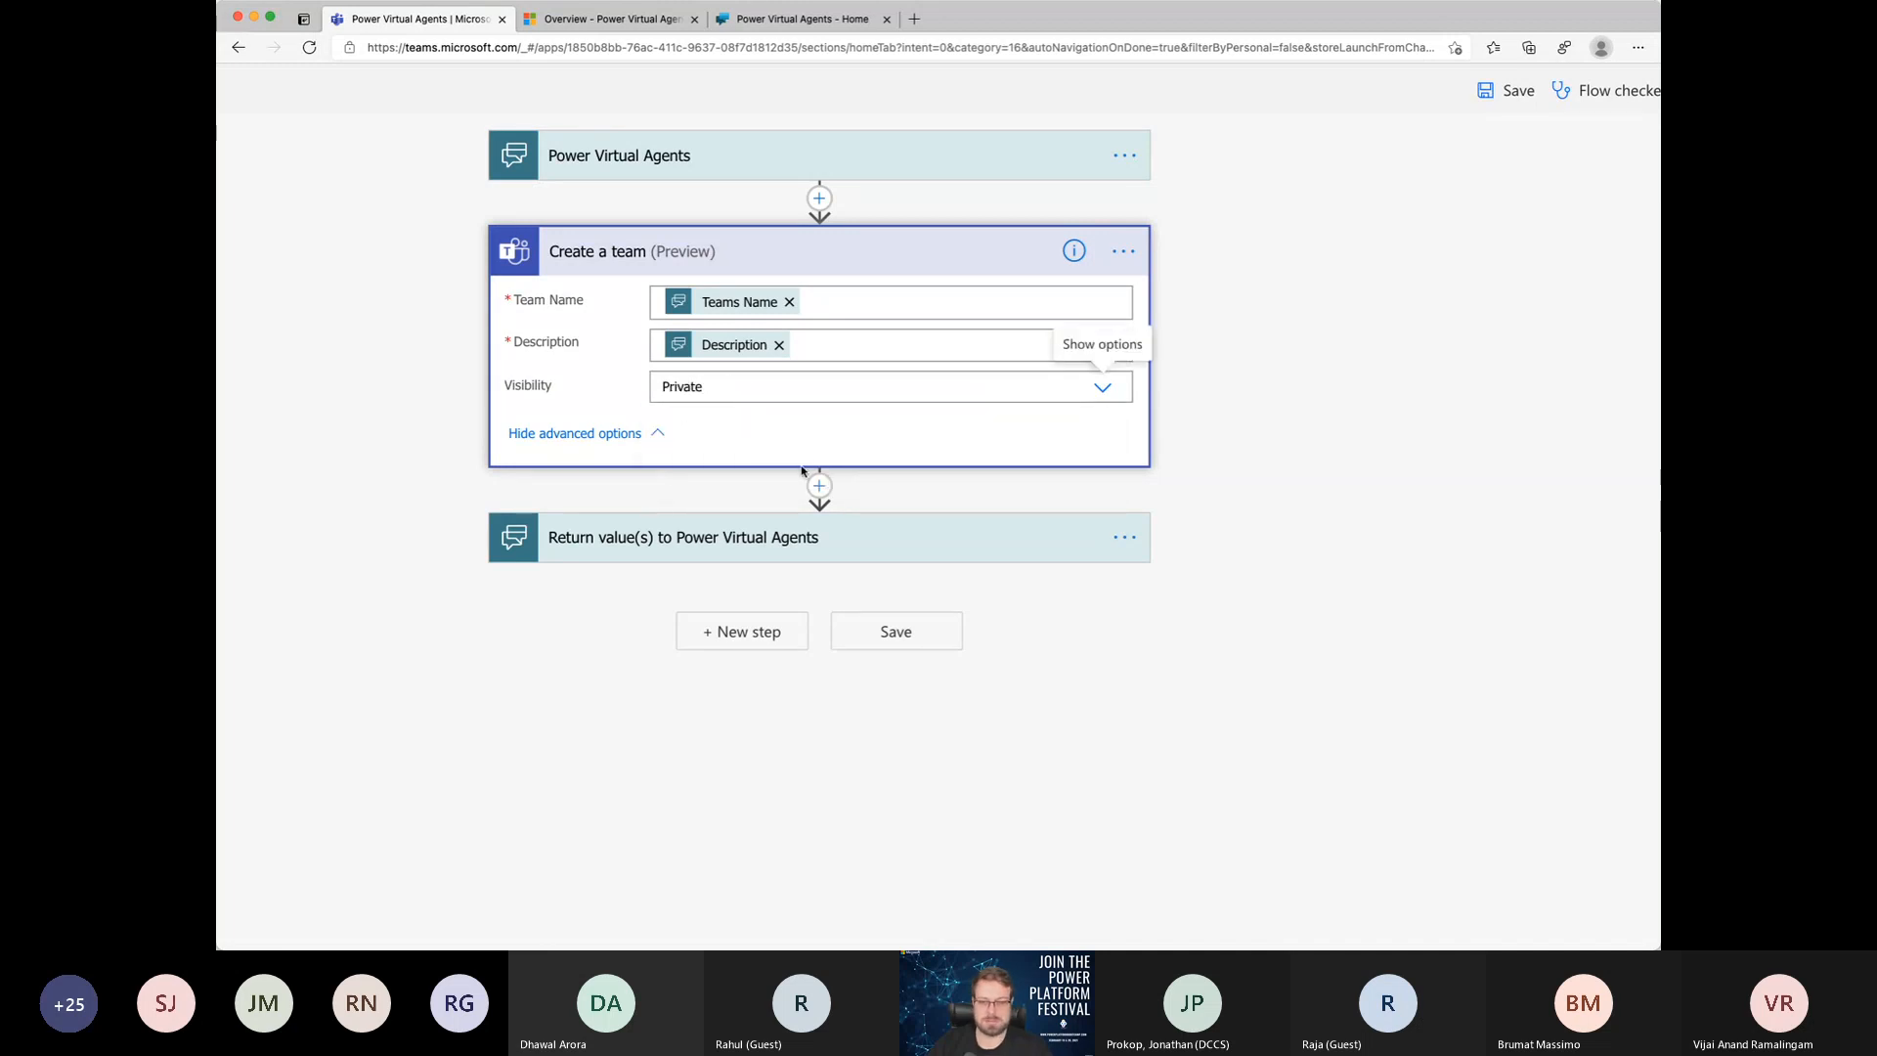
# Step: Add a text output named "Reply" to the Return value(s) to Power Virtual Agents step
pyautogui.scroll(-1, 750, 489)
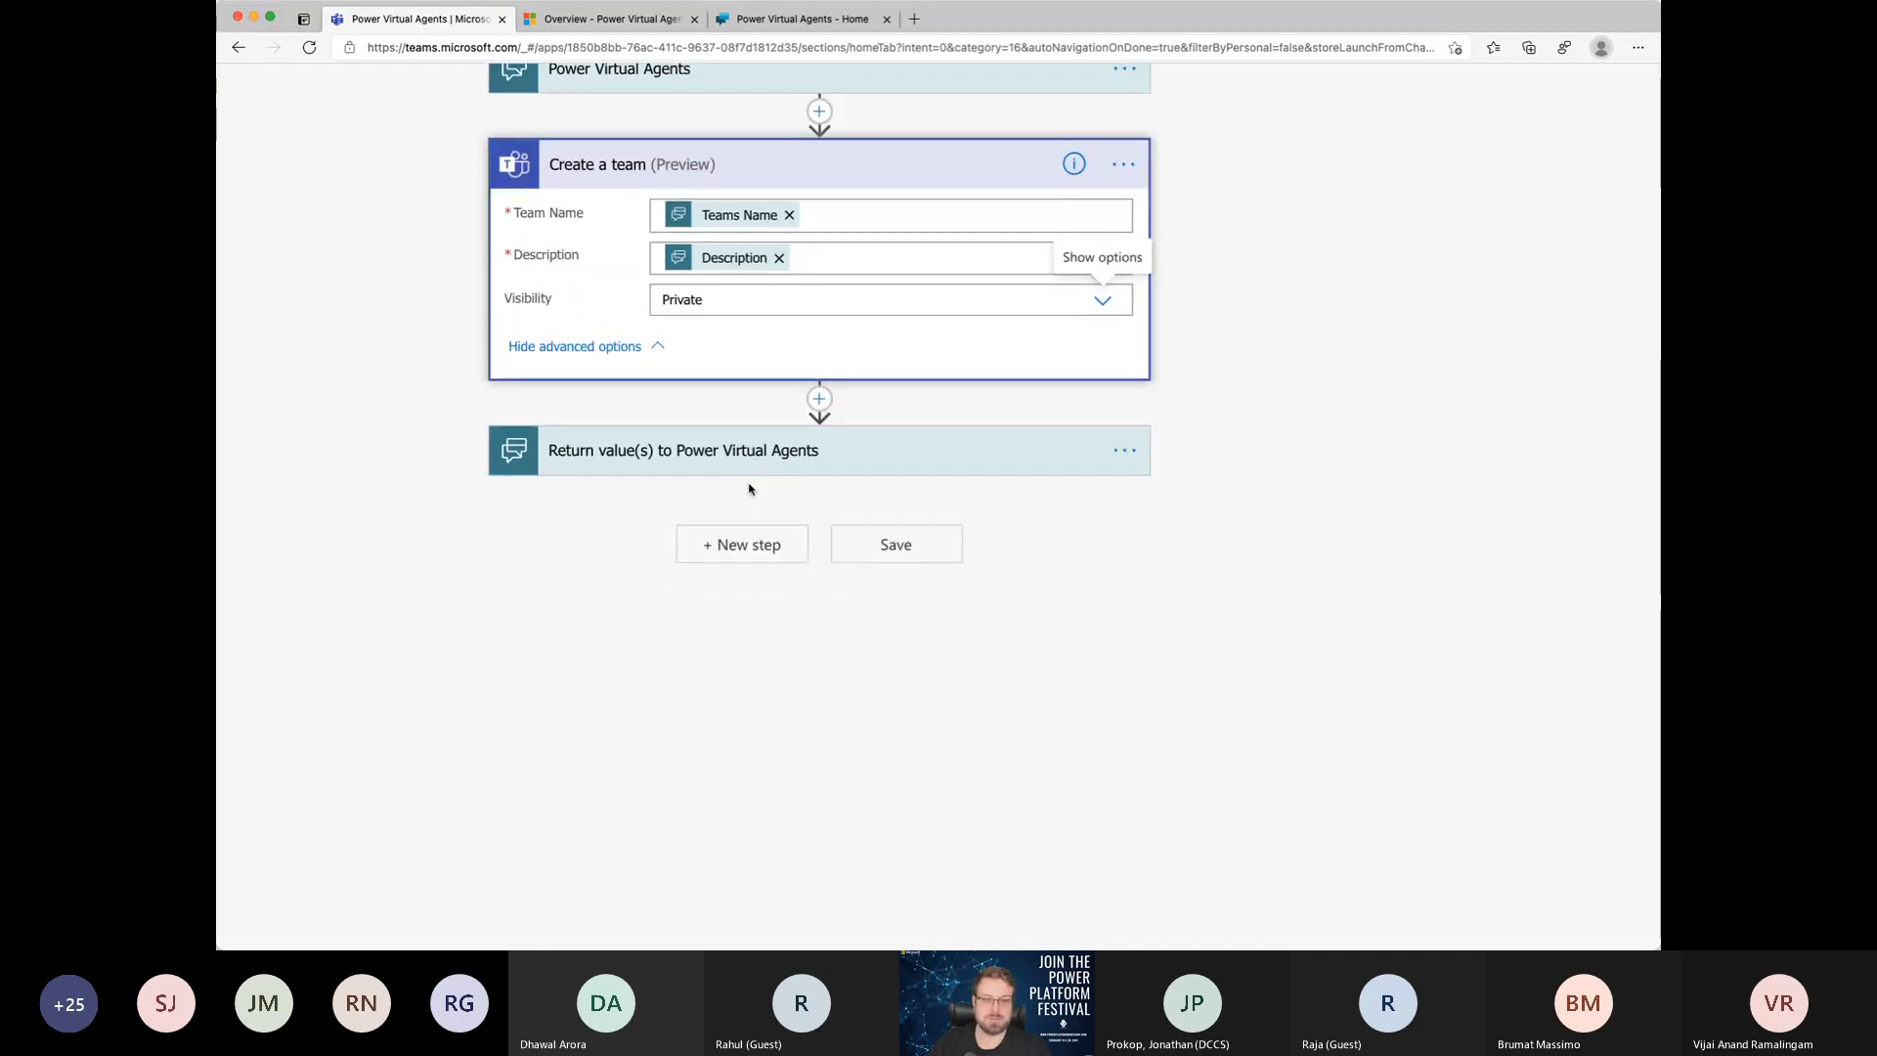
pyautogui.click(831, 460)
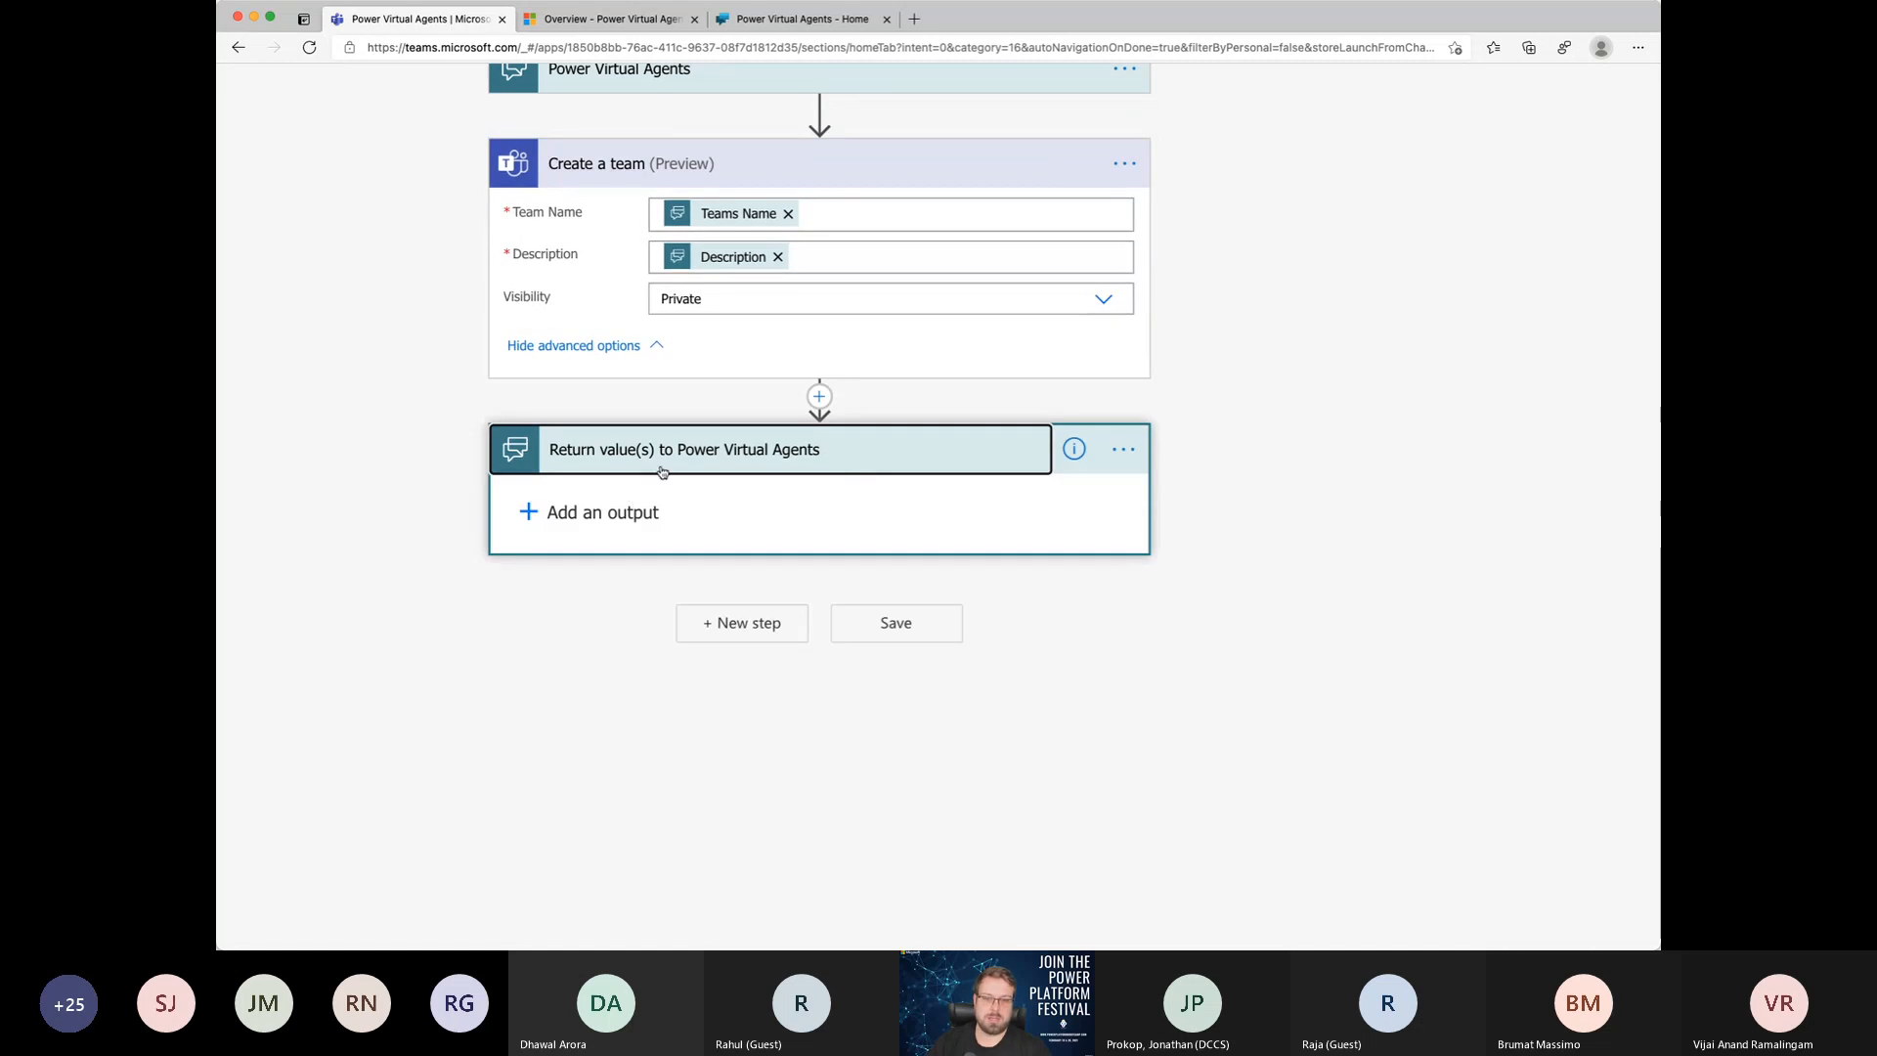
pyautogui.click(577, 515)
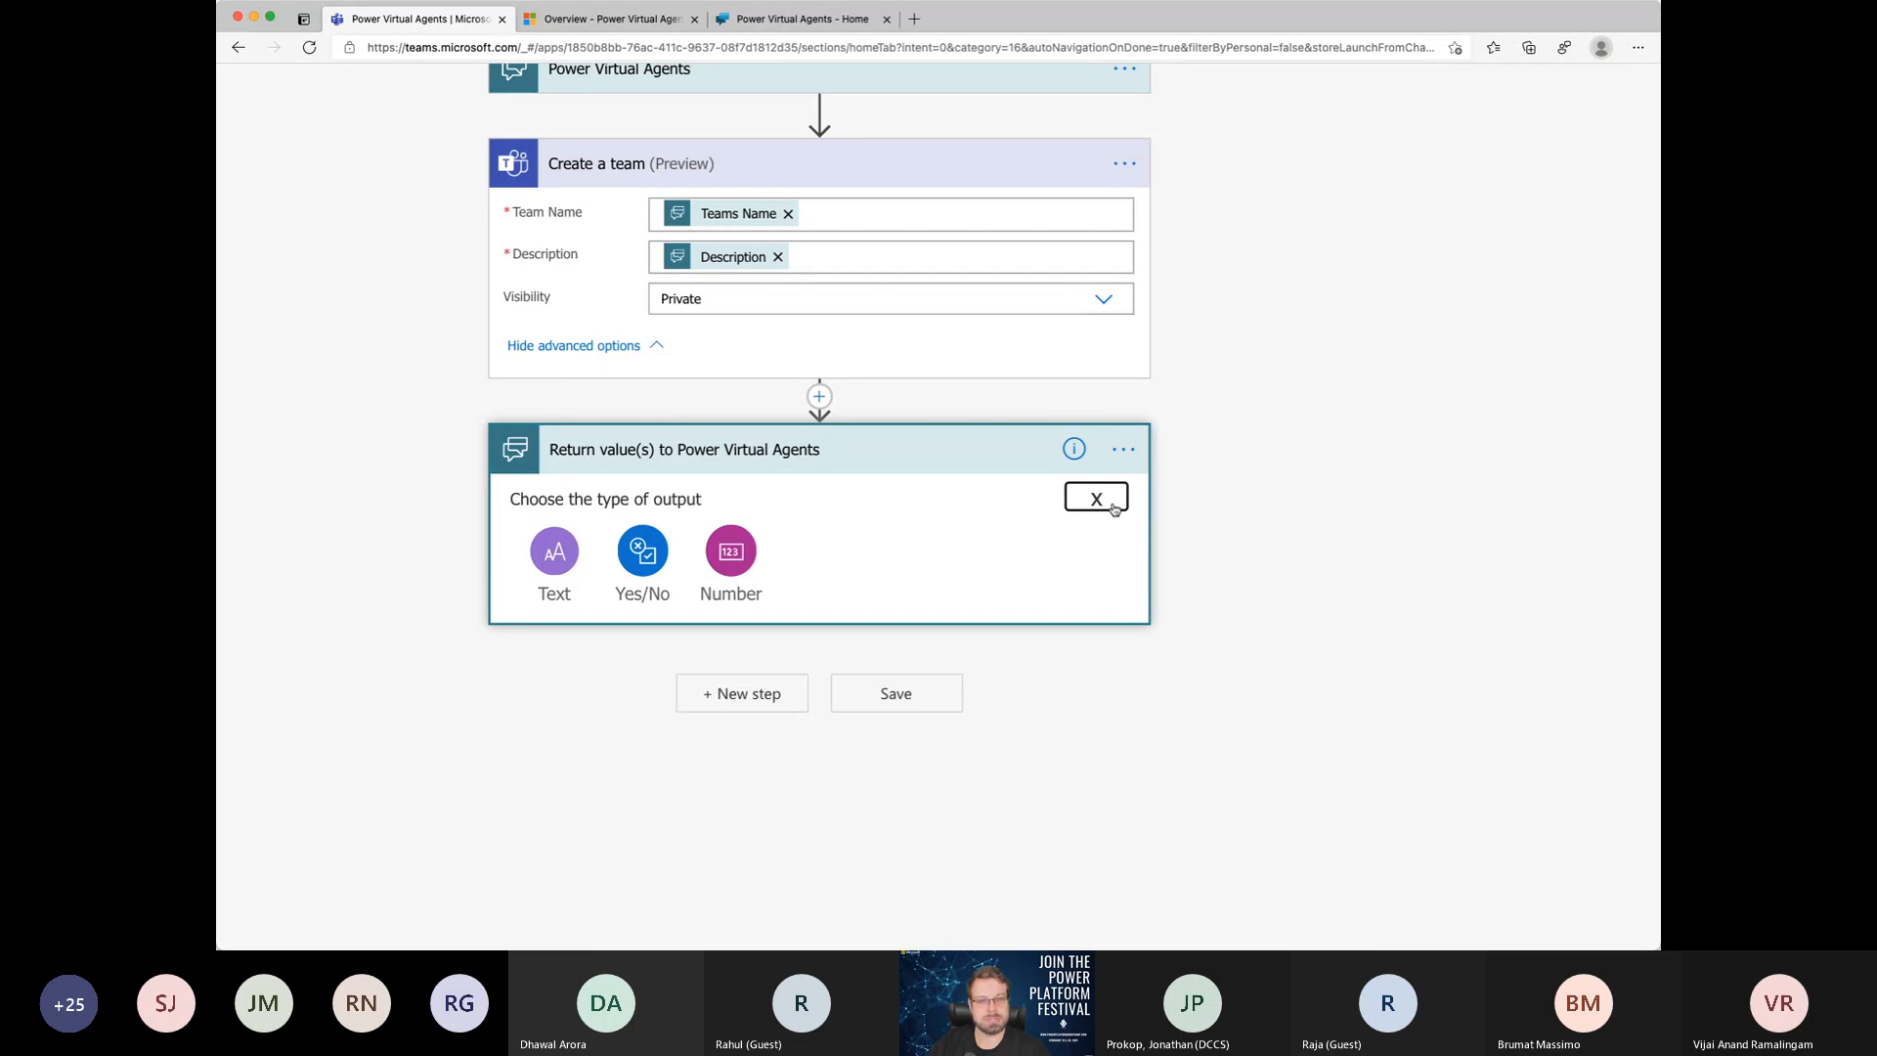
pyautogui.click(554, 551)
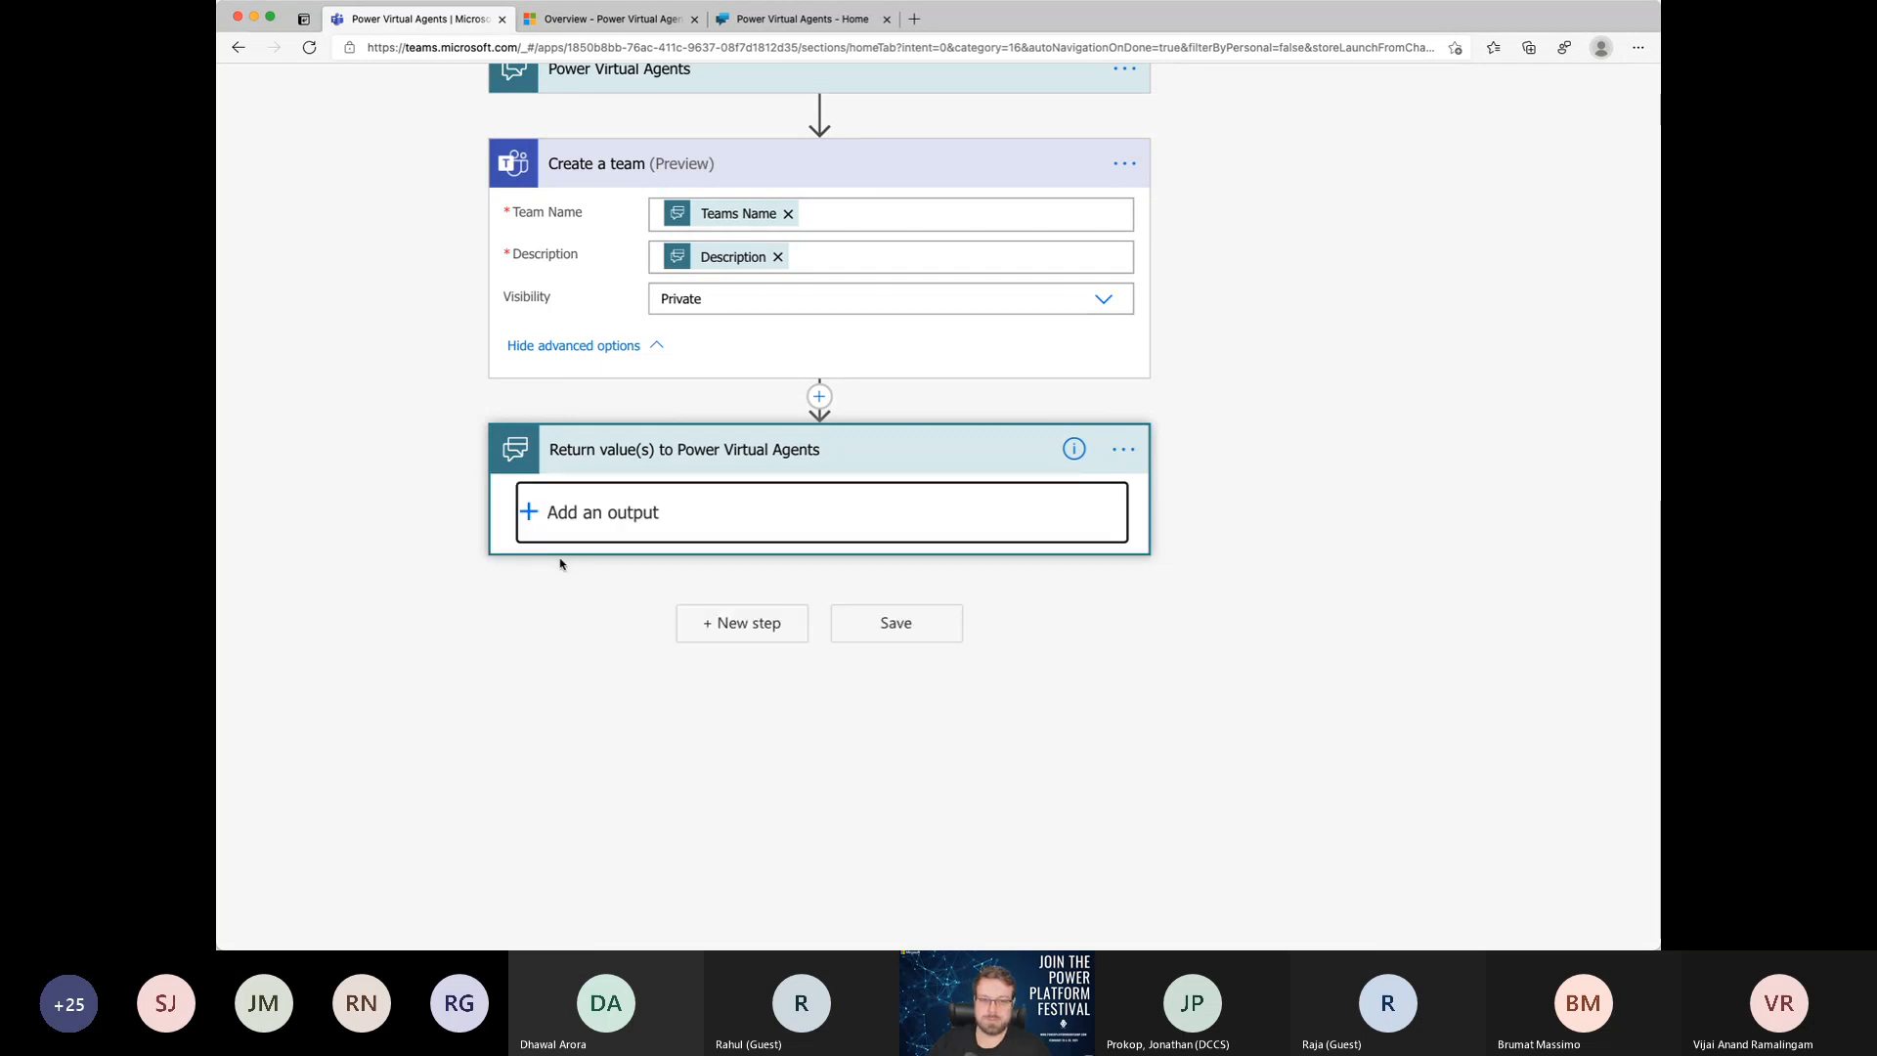
pyautogui.click(636, 499)
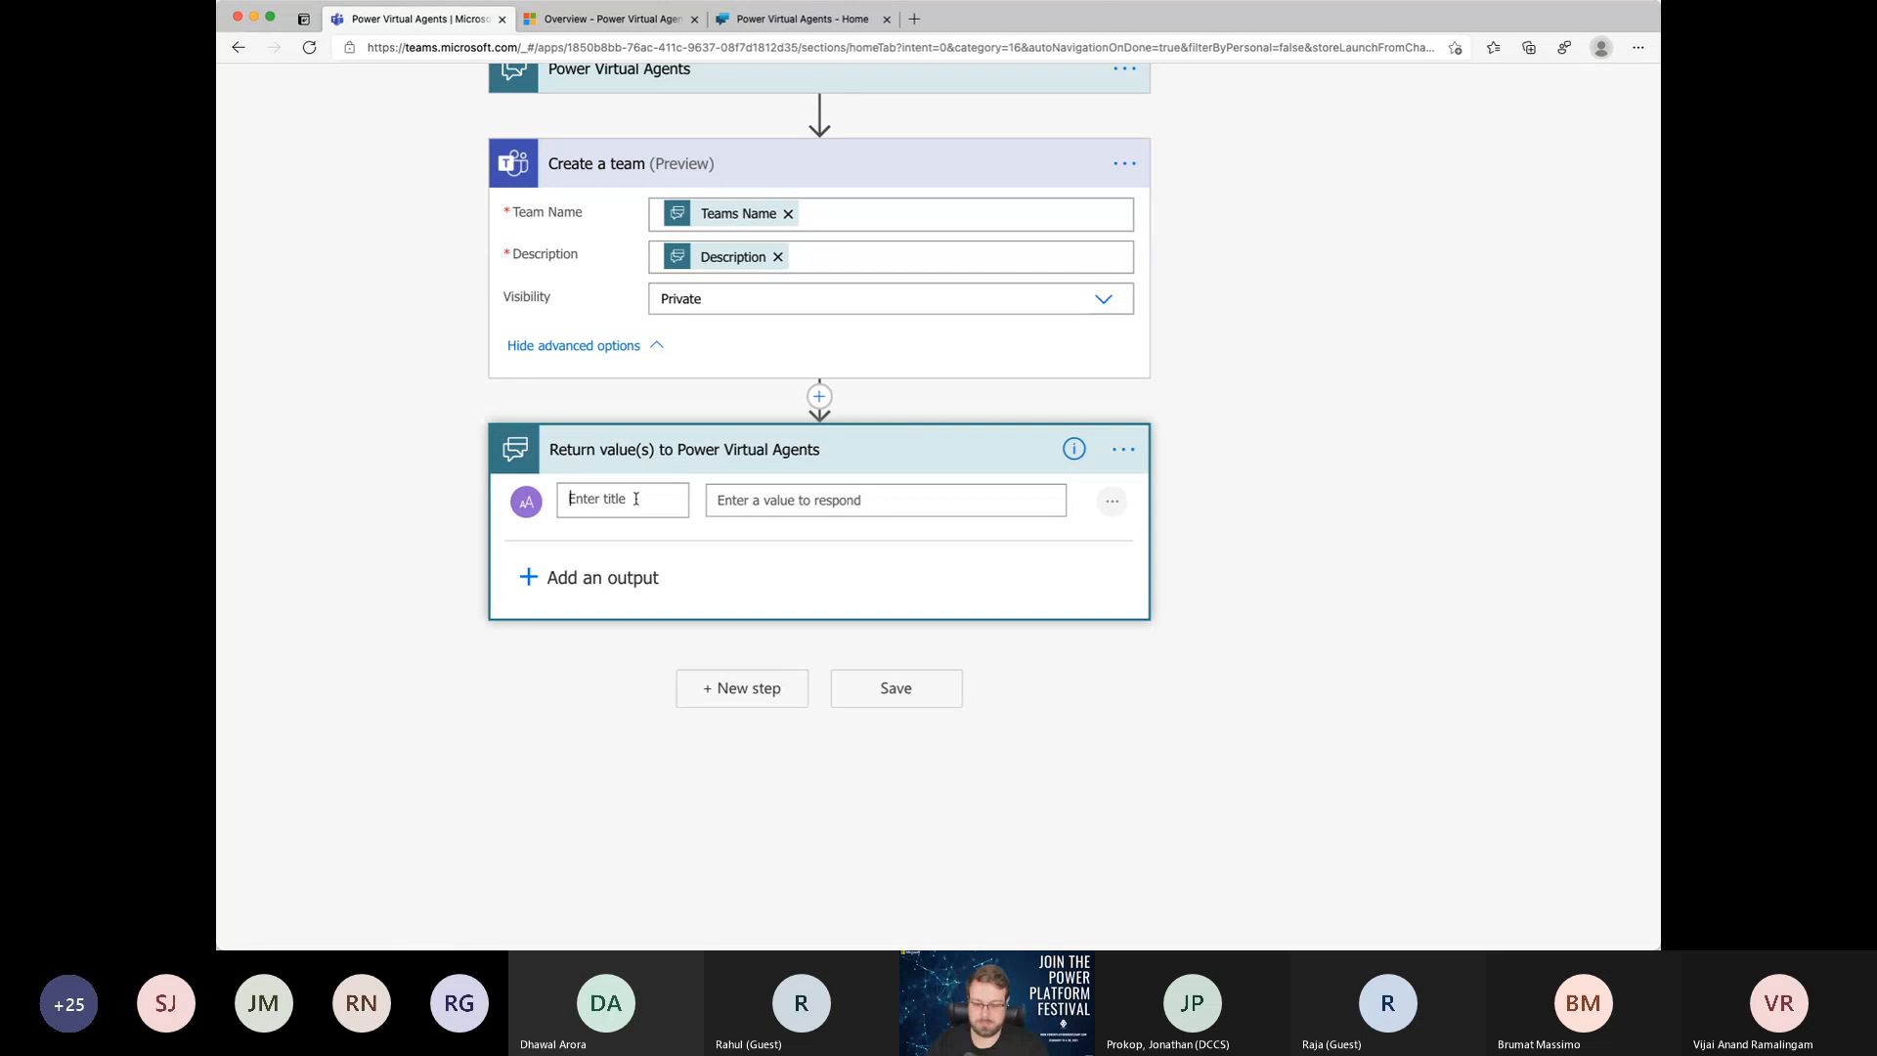
pyautogui.write('Repla')
pyautogui.press('Tab')
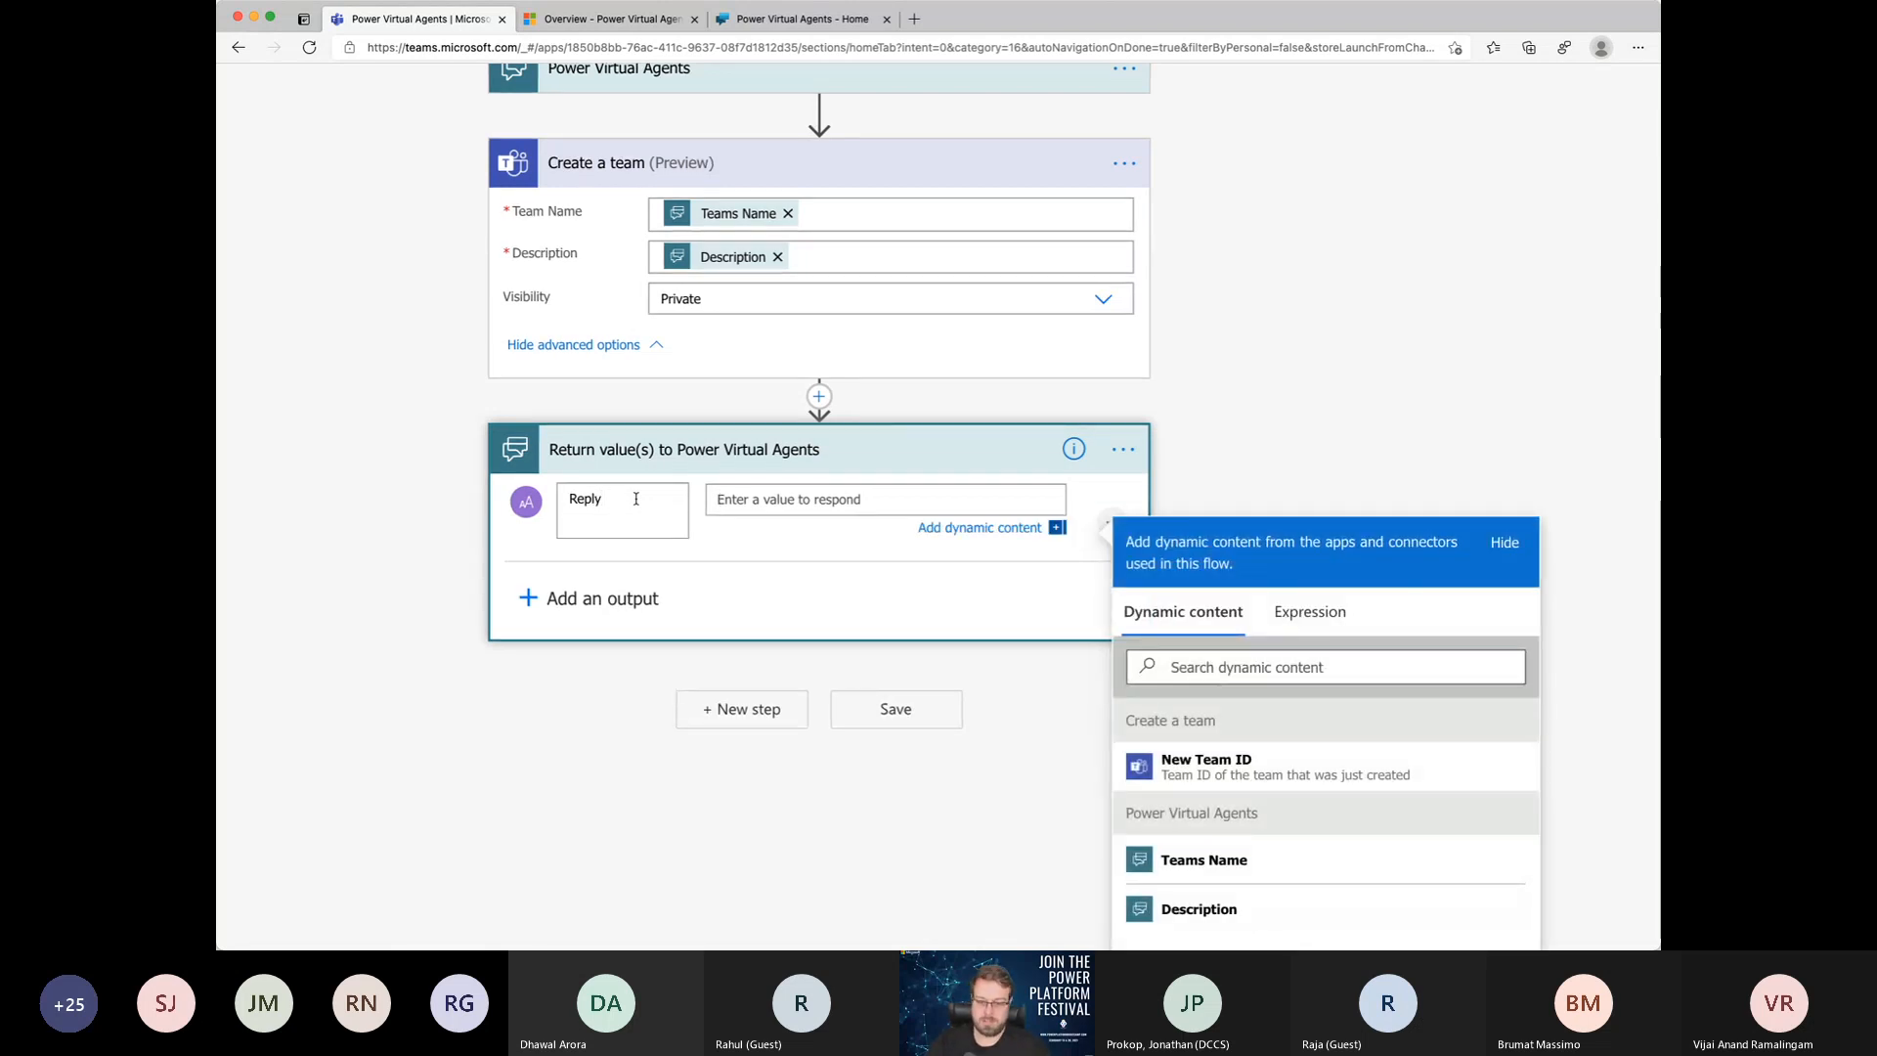
# Step: Set the Reply output's value to "The new Team with Name" followed by the dynamic value Teams Name
pyautogui.write('The ')
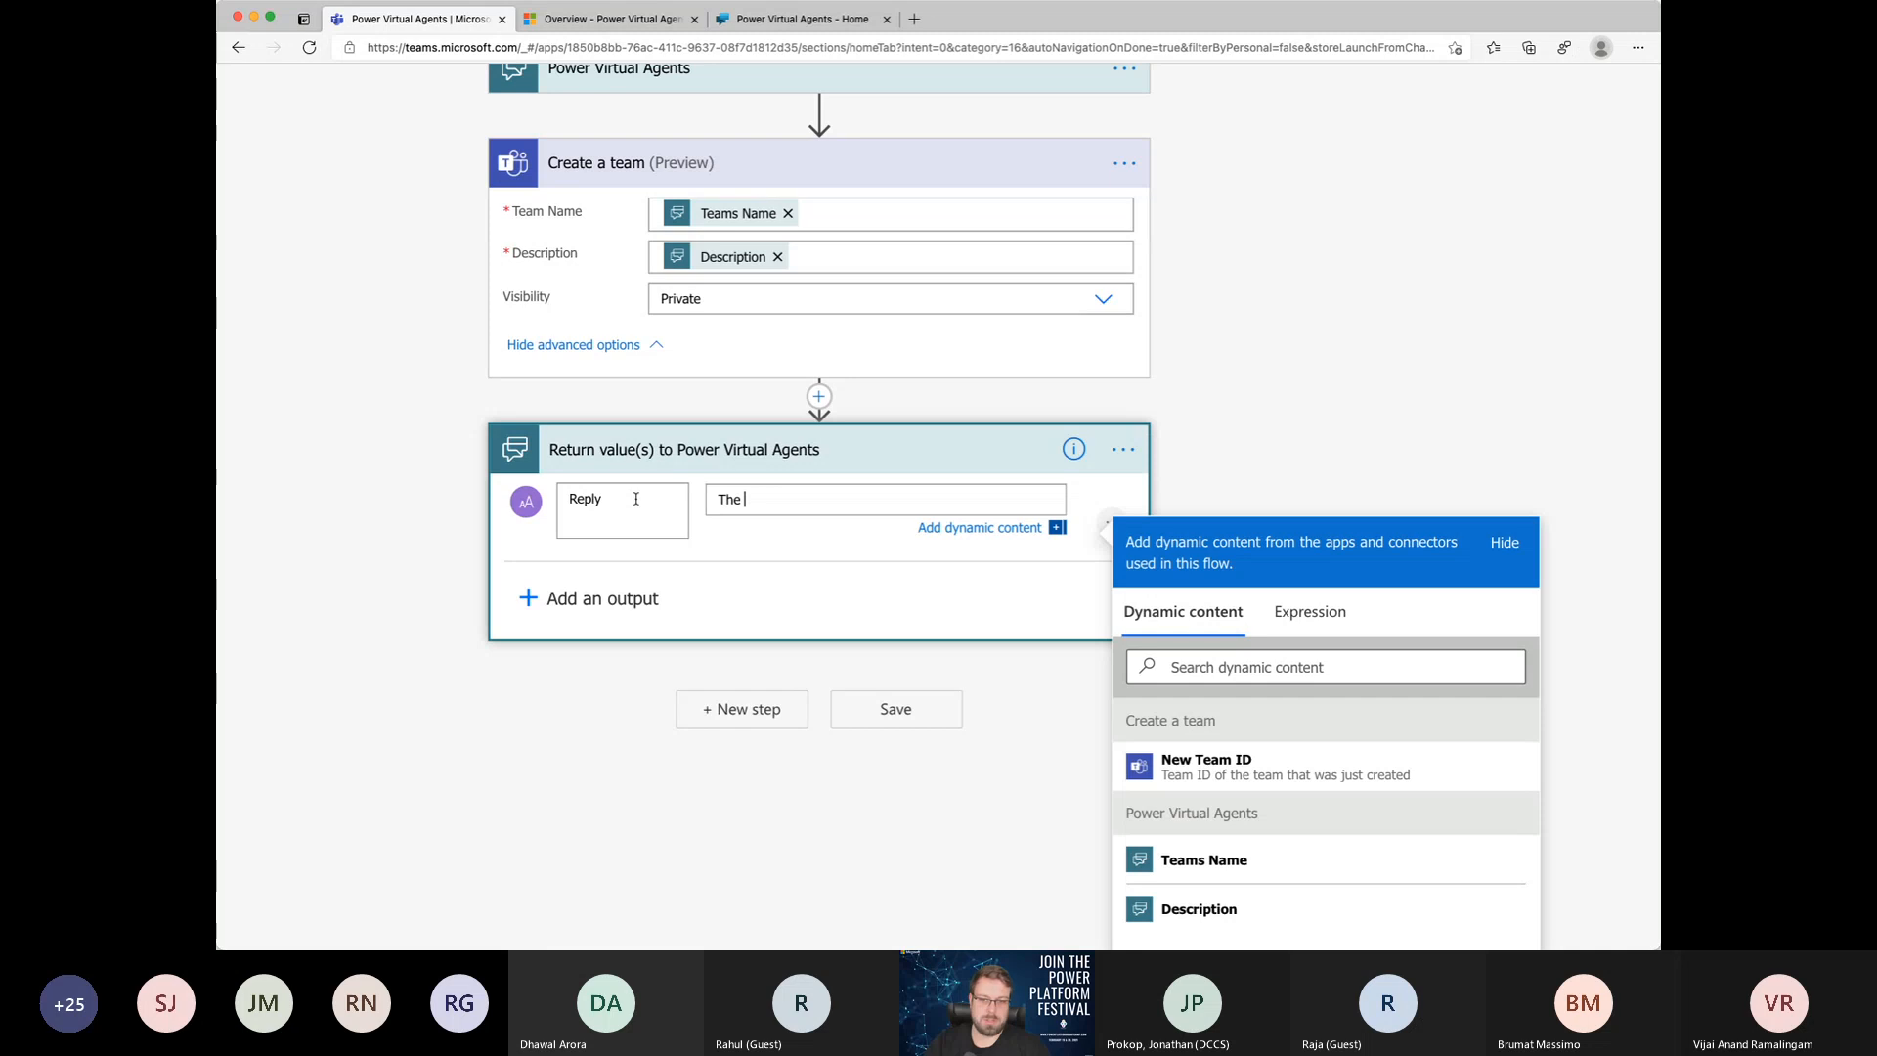
pyautogui.write('new Team with Name')
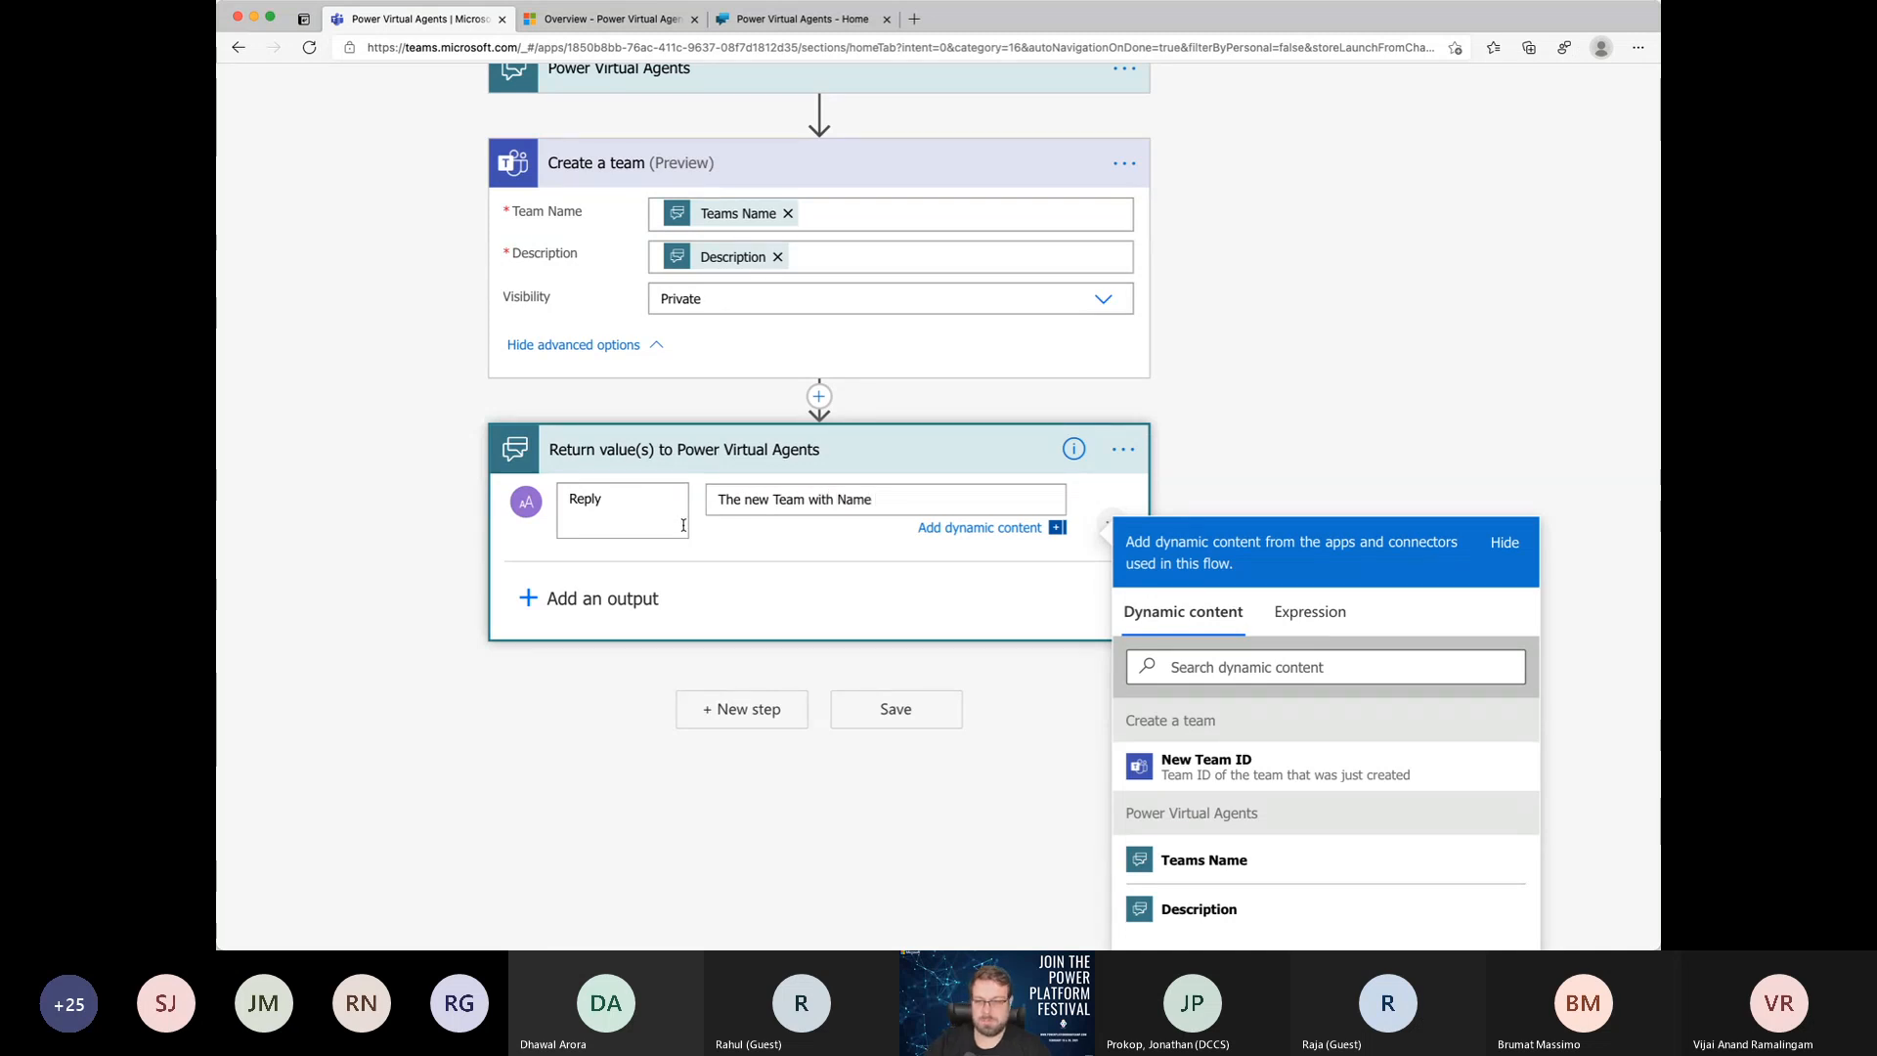
pyautogui.click(1265, 865)
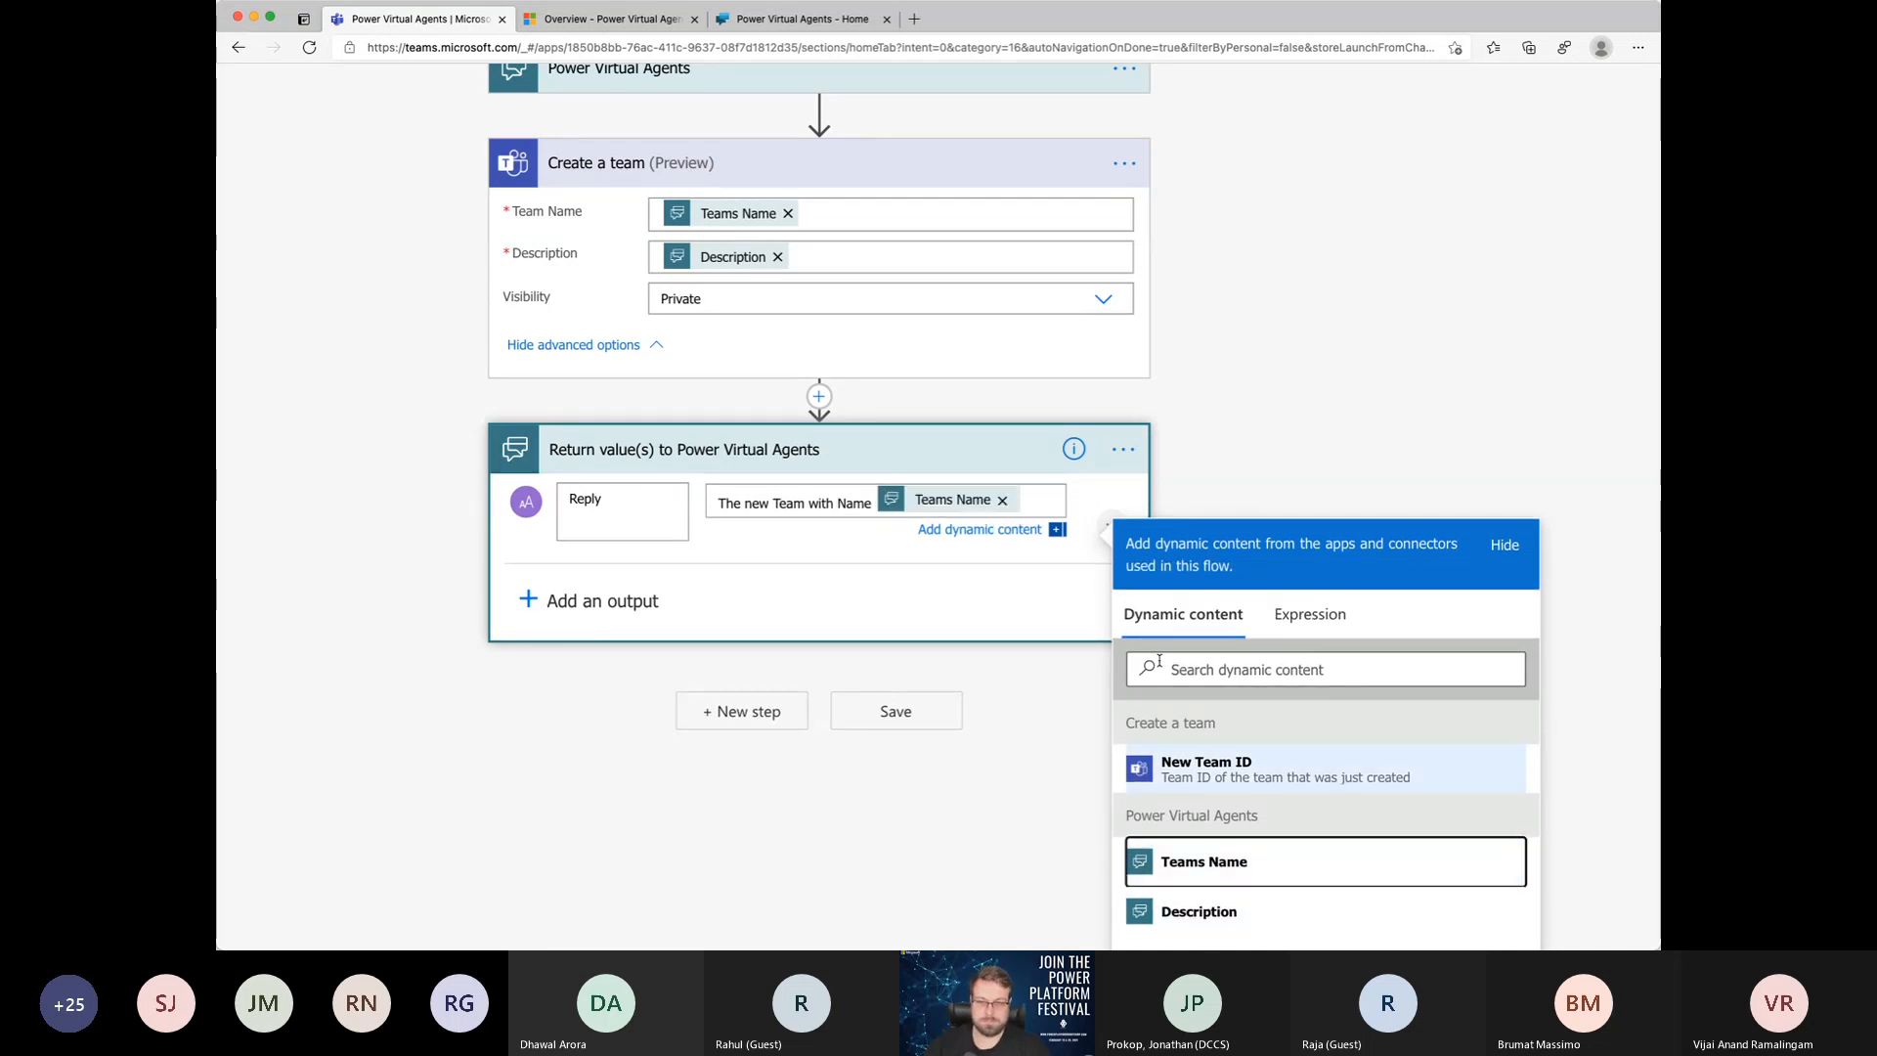
# Step: Put quotation marks around Teams Name in the Reply output's value, append "was created", and save and close the flow
pyautogui.click(878, 501)
pyautogui.write('""')
pyautogui.scroll(-1, 874, 496)
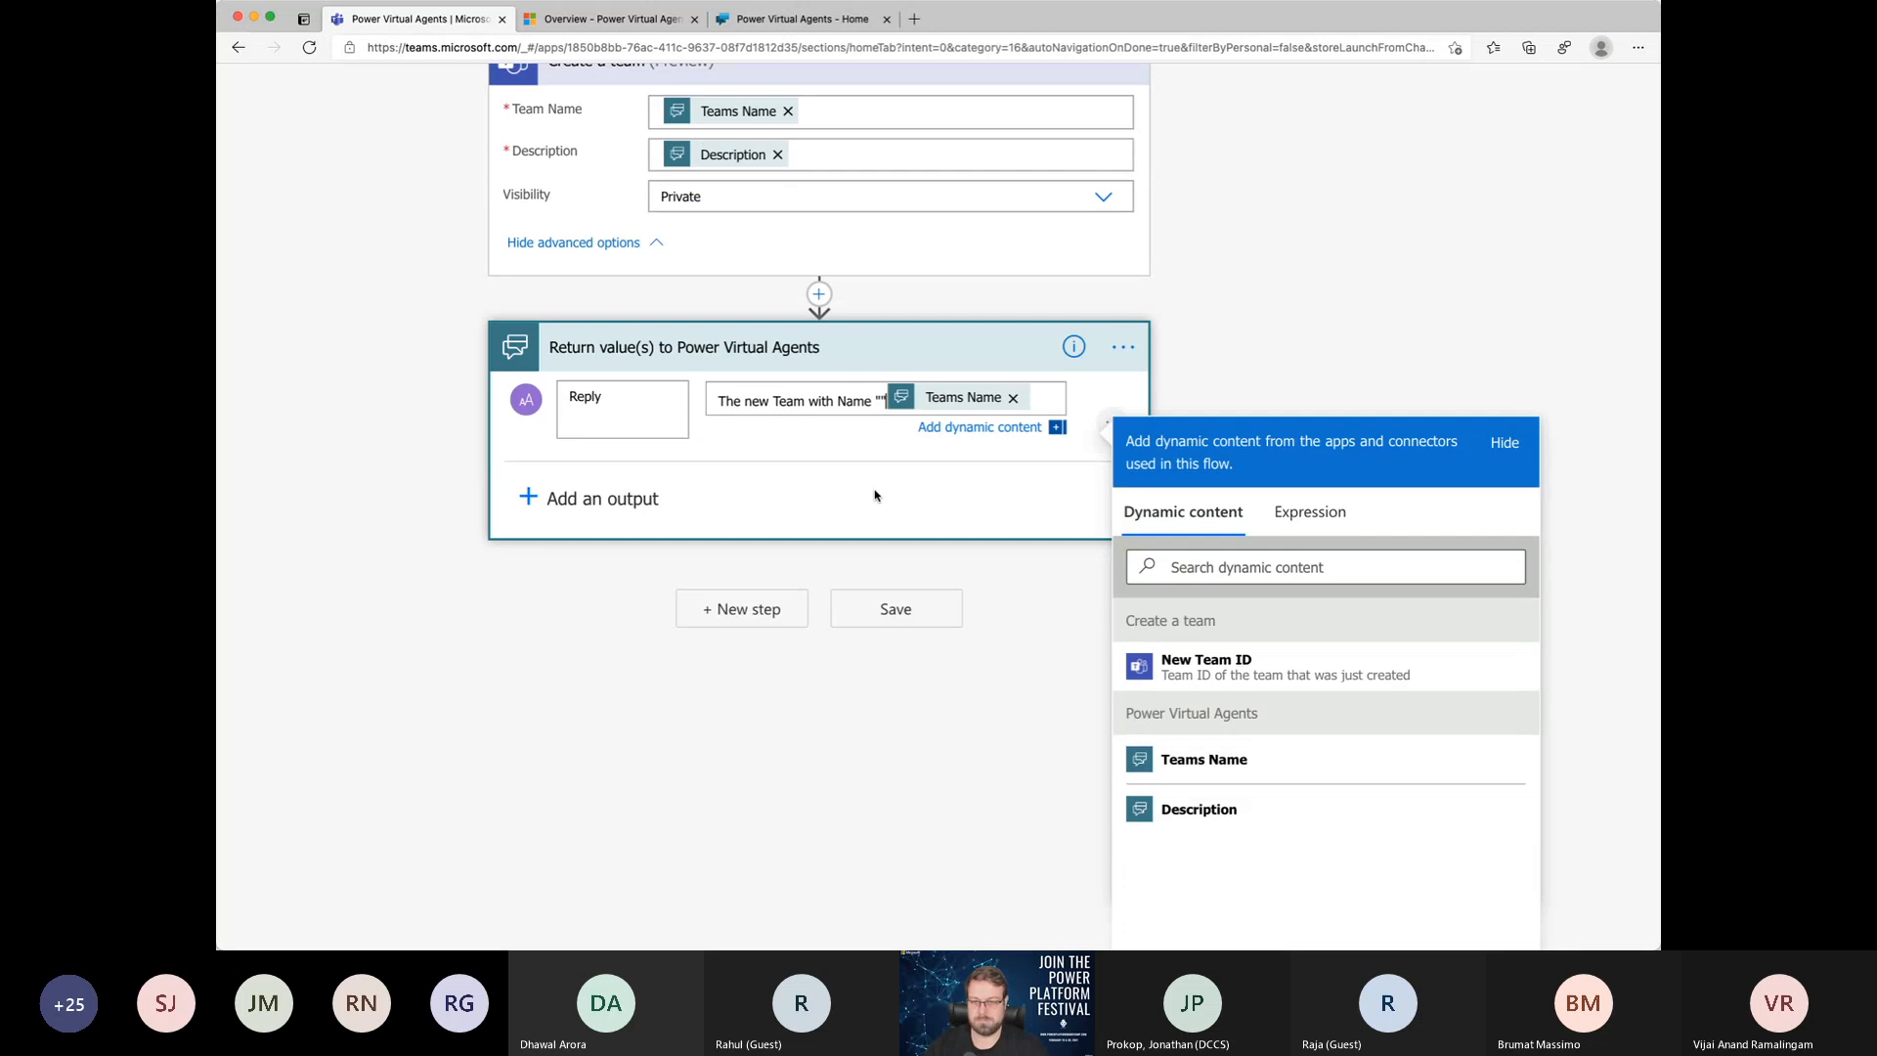
pyautogui.press('BackSpace')
pyautogui.hscroll(1, 875, 495)
pyautogui.scroll(-1, 875, 495)
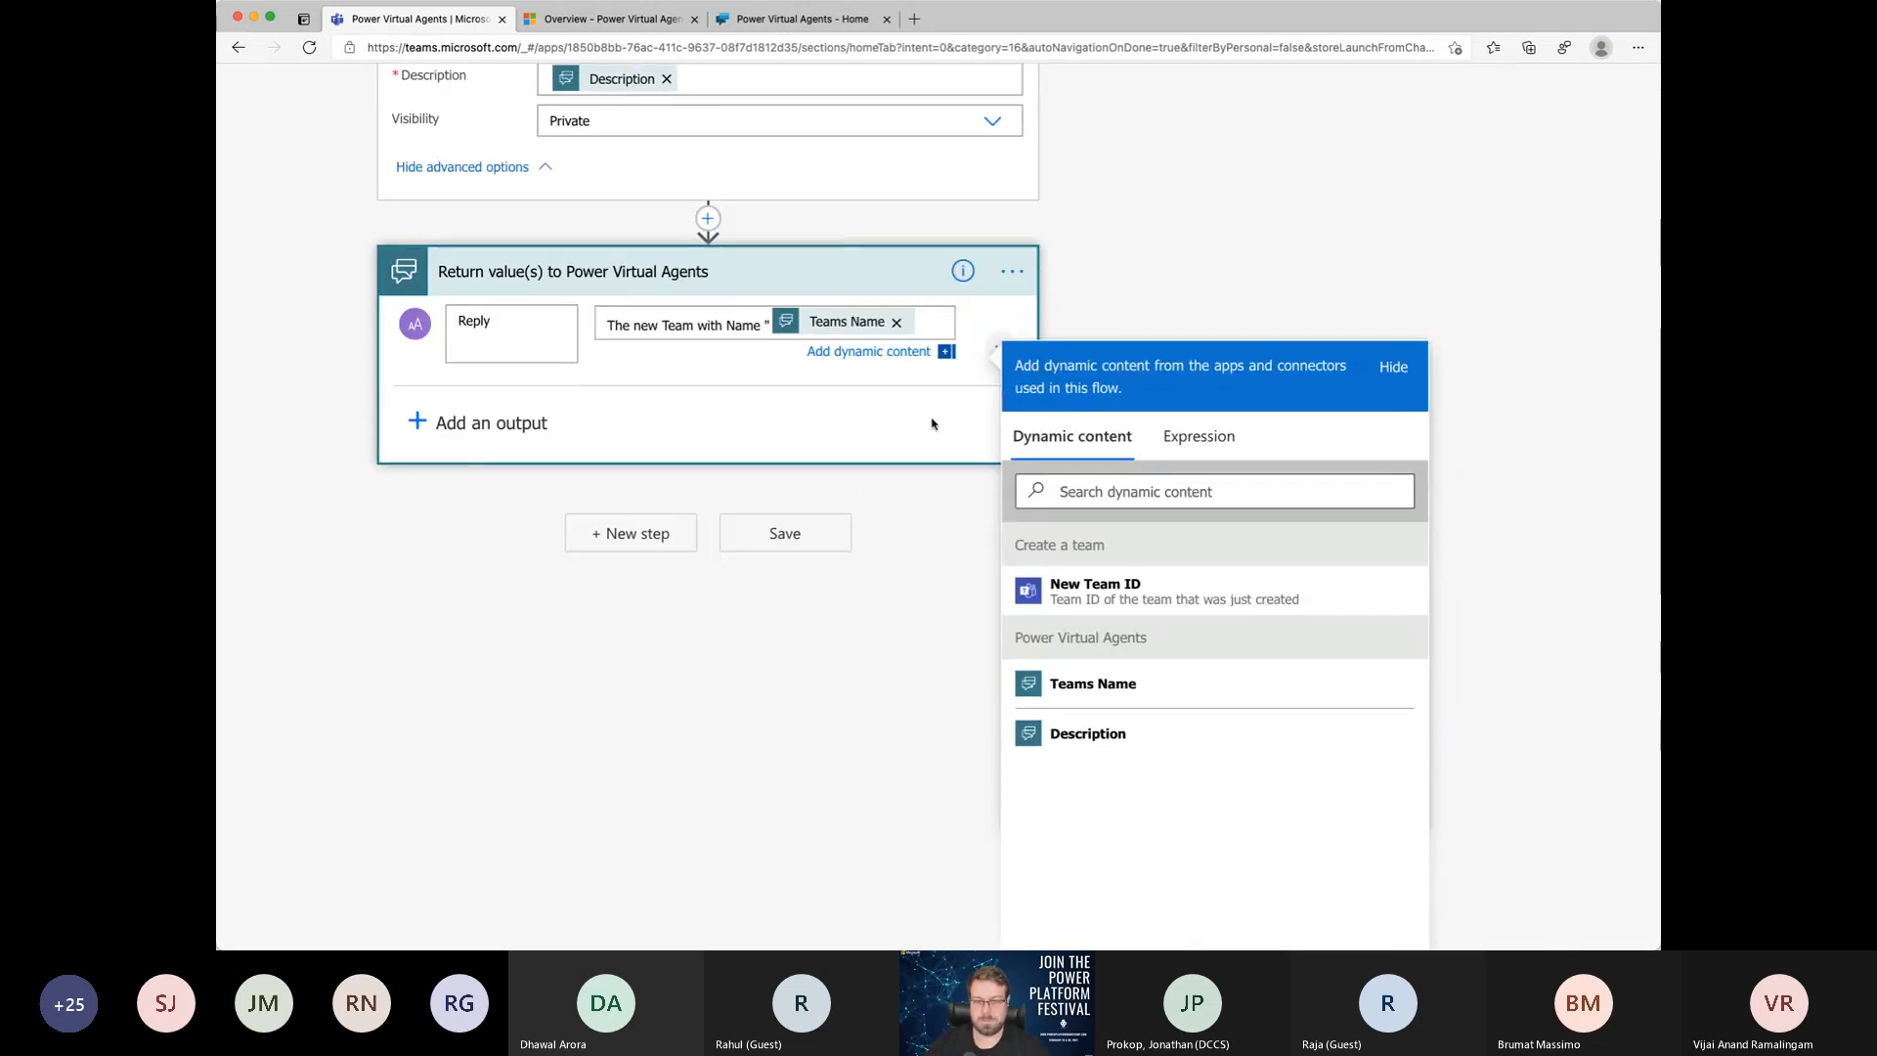
pyautogui.click(933, 329)
pyautogui.write('" was created')
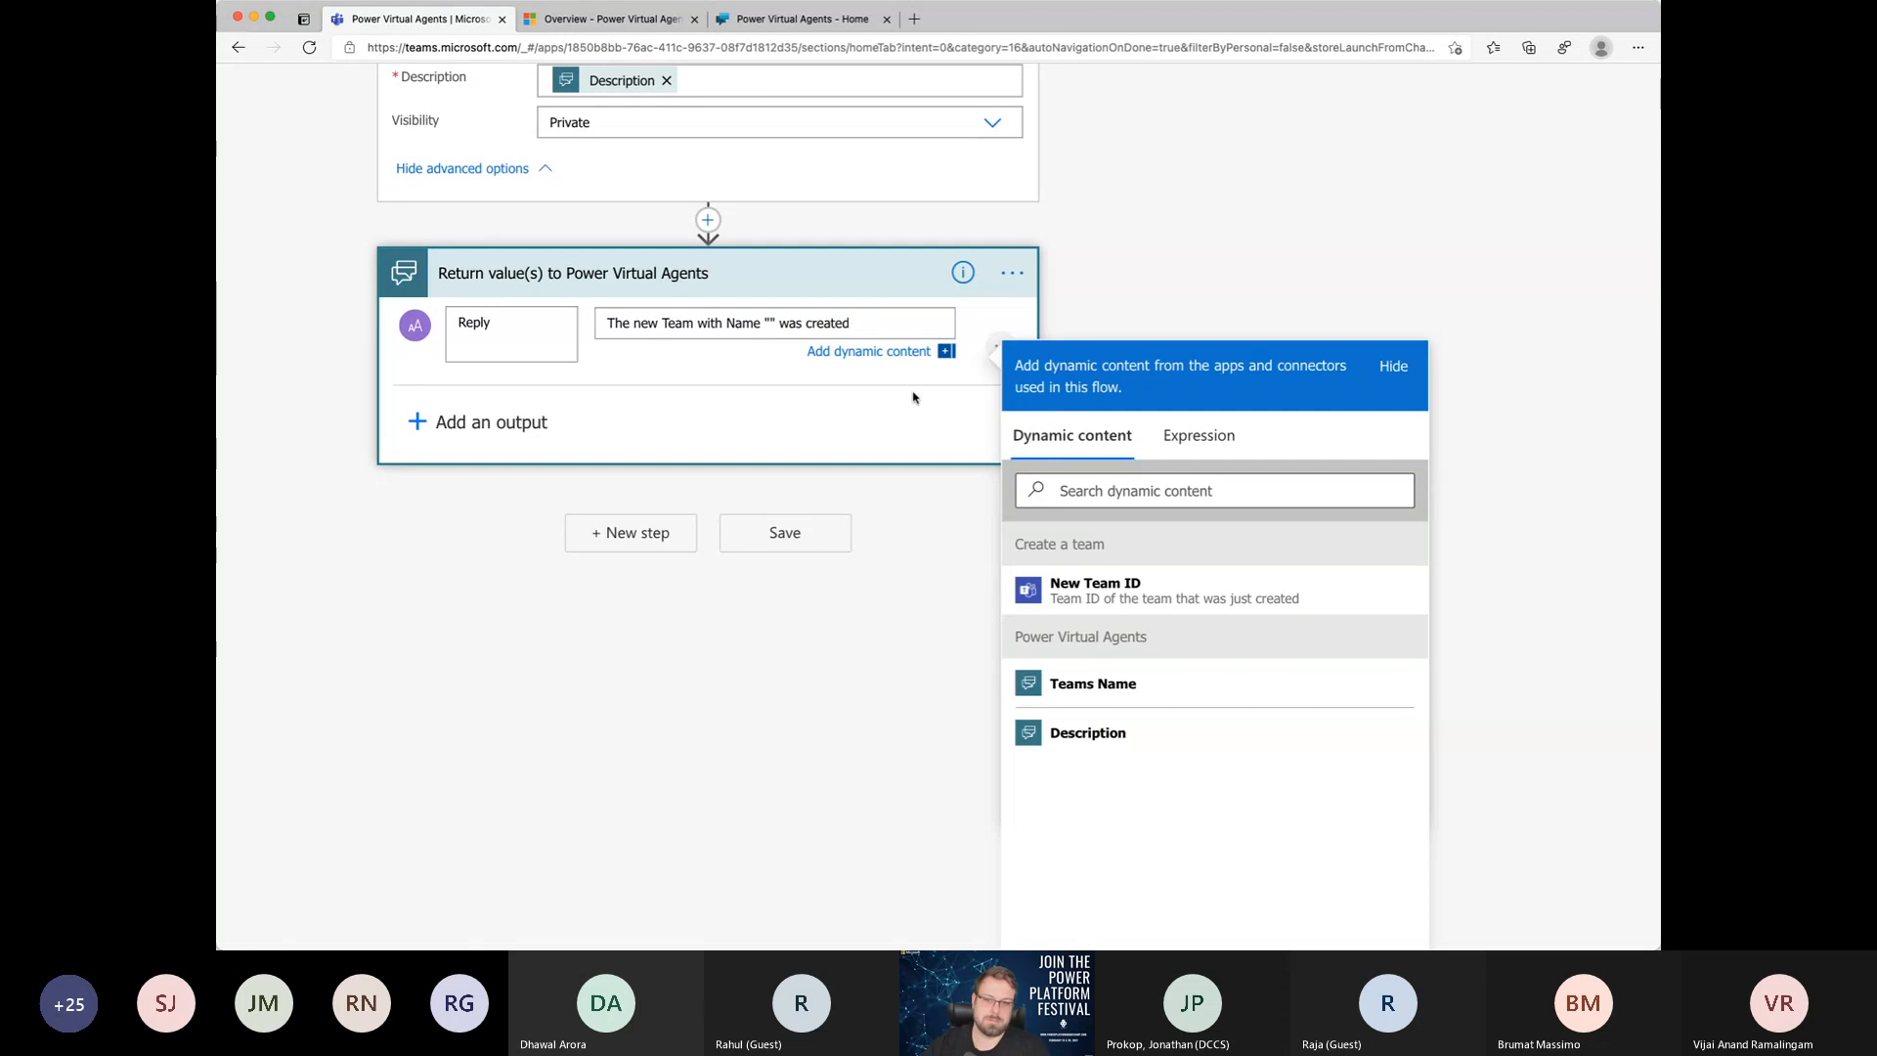
pyautogui.click(769, 322)
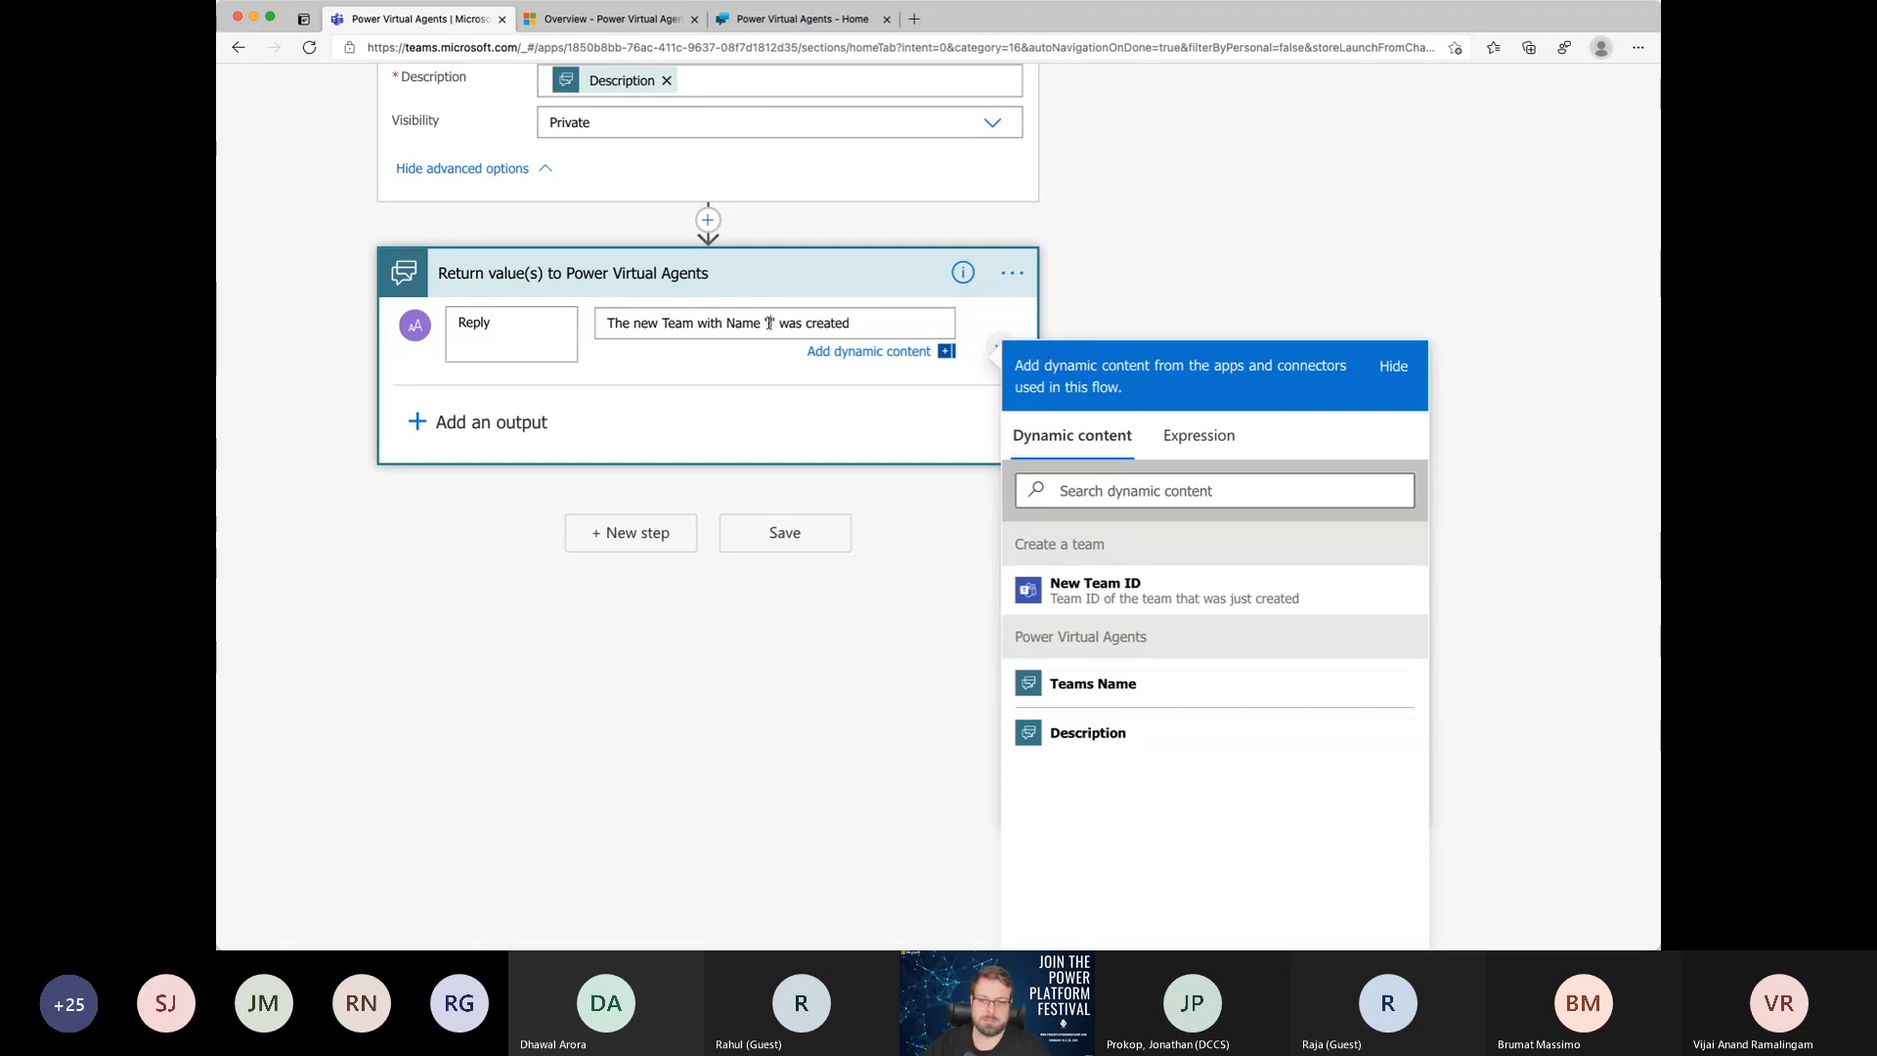
pyautogui.click(1071, 683)
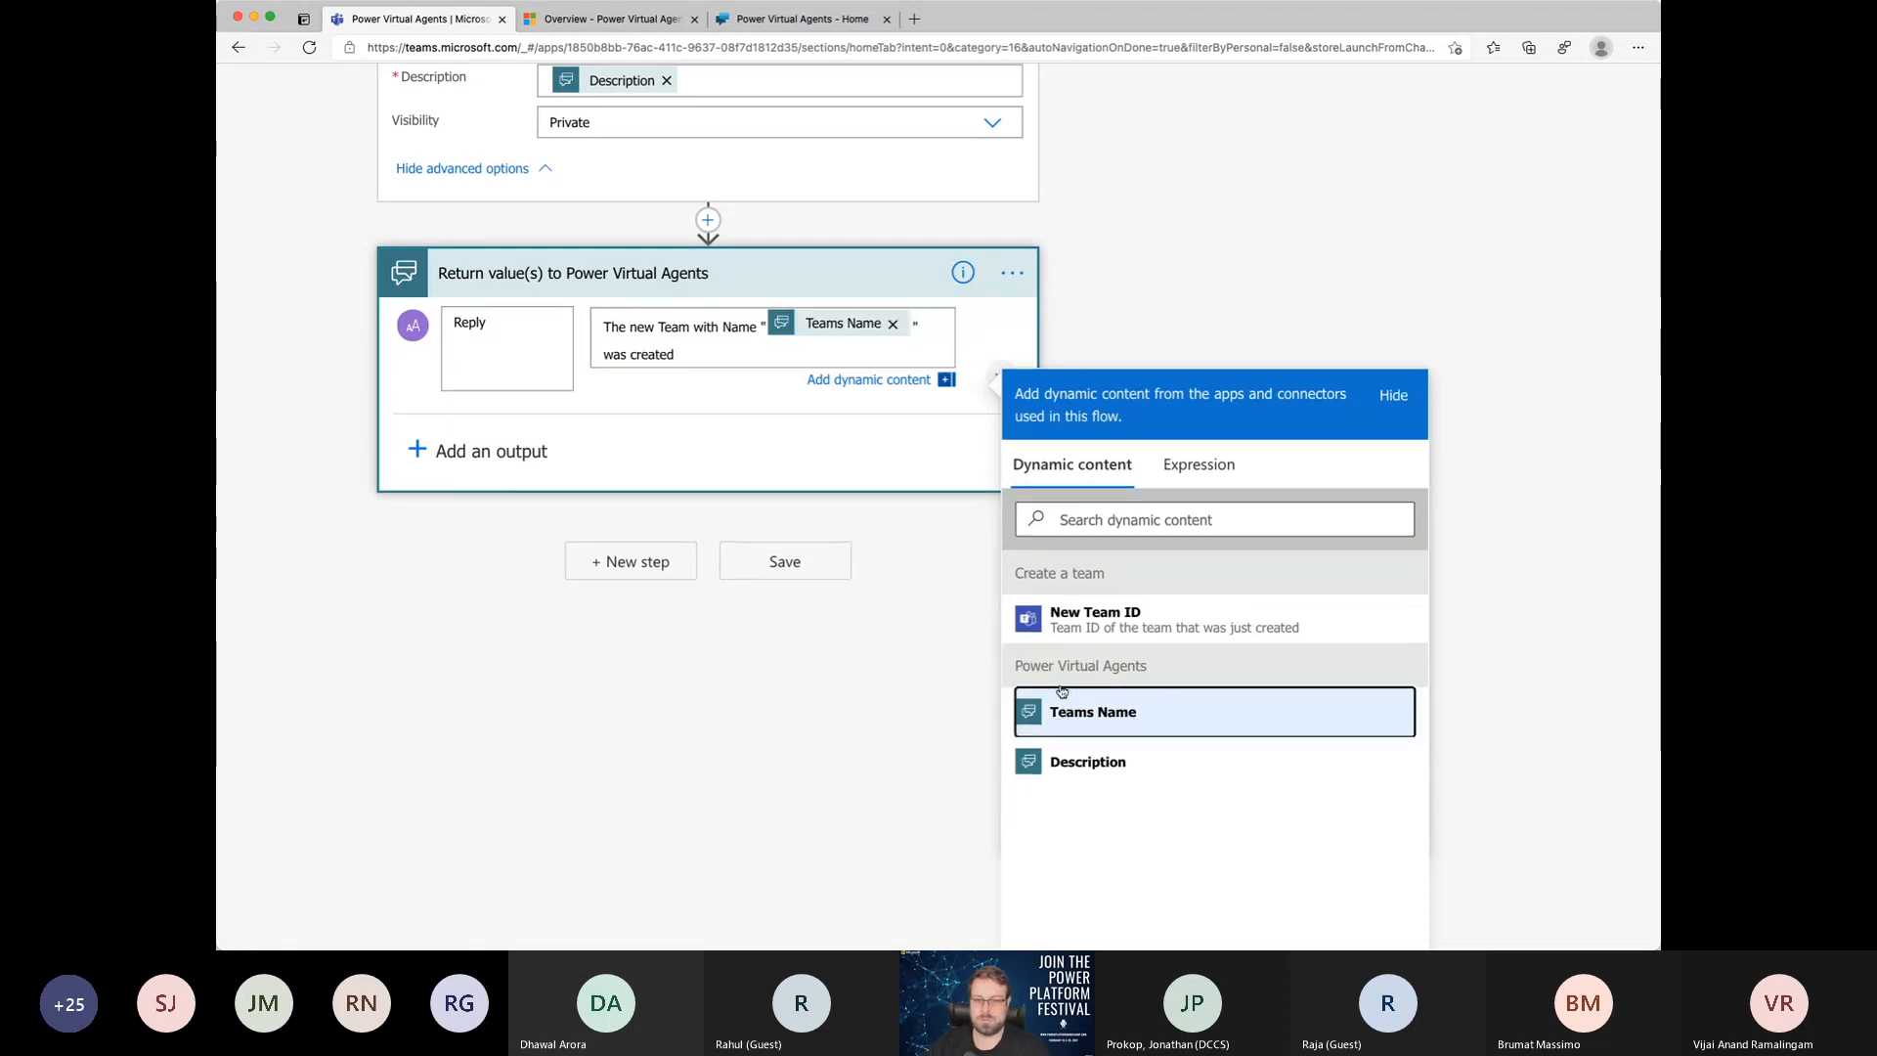
pyautogui.click(782, 561)
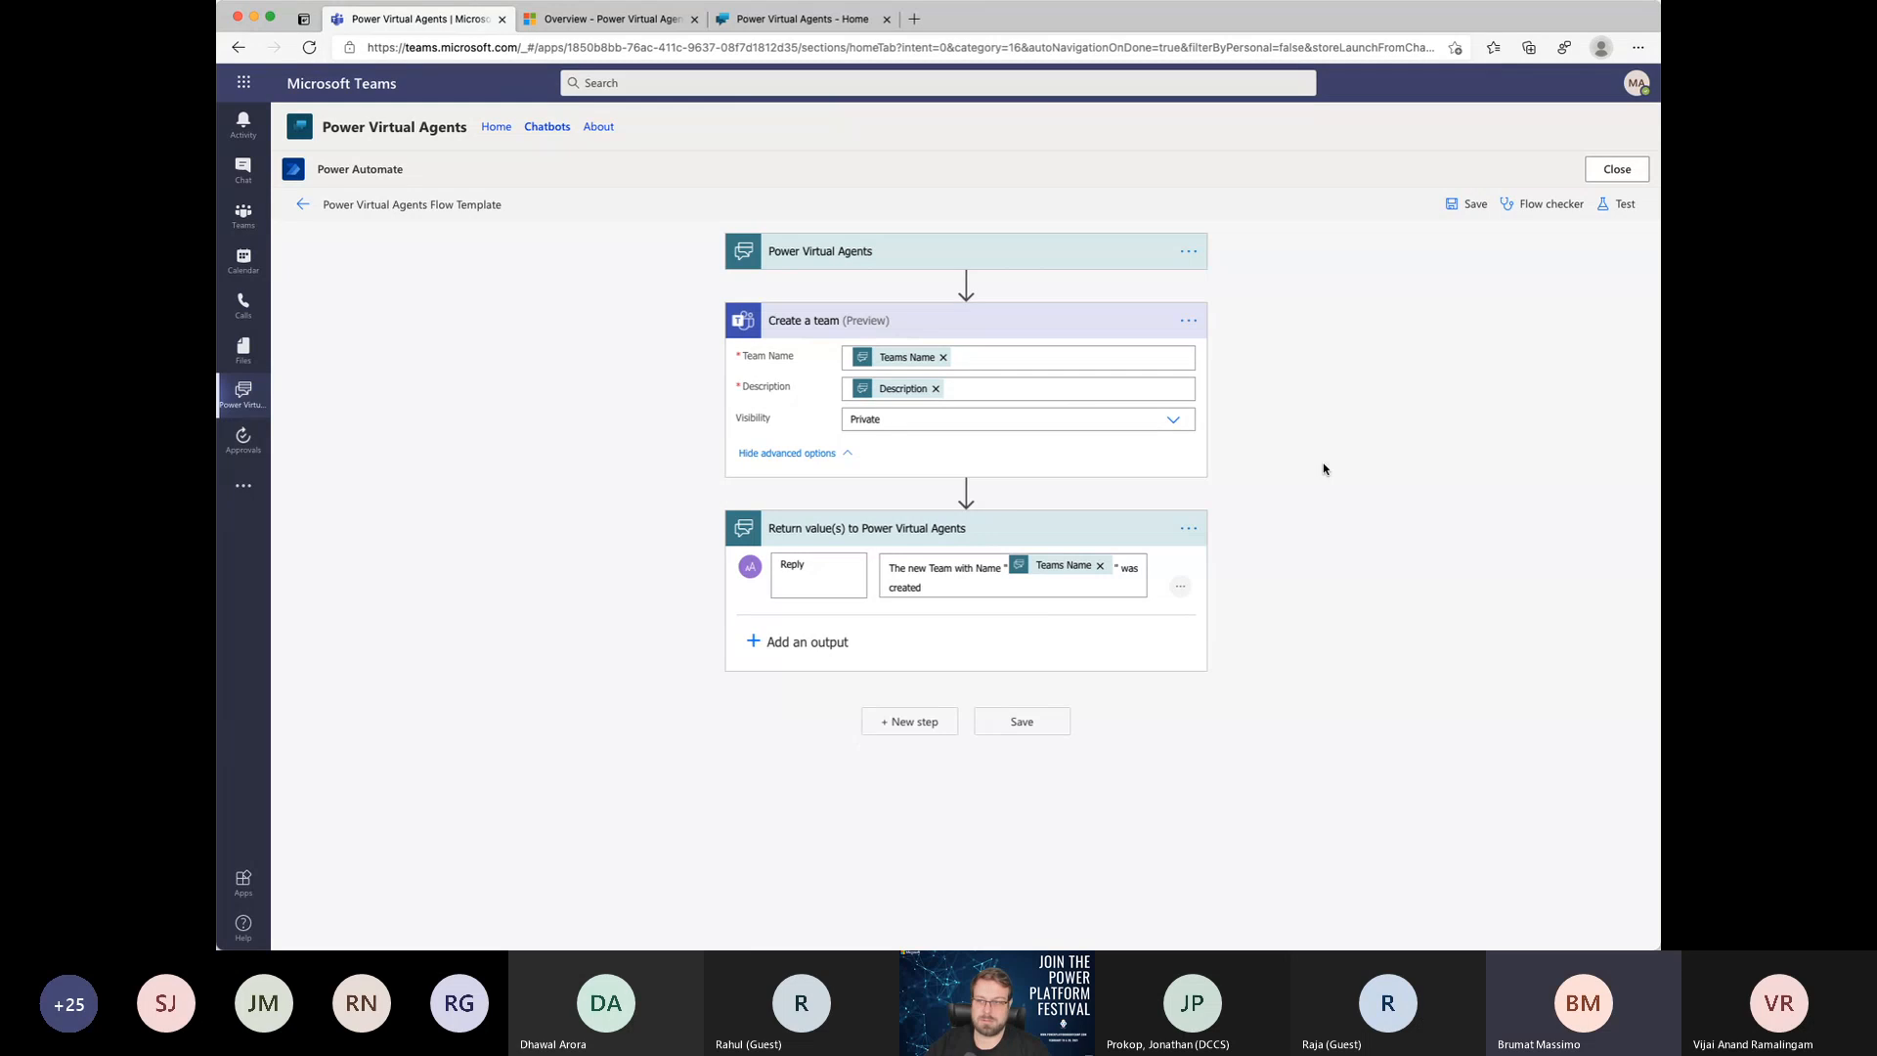
pyautogui.click(1618, 170)
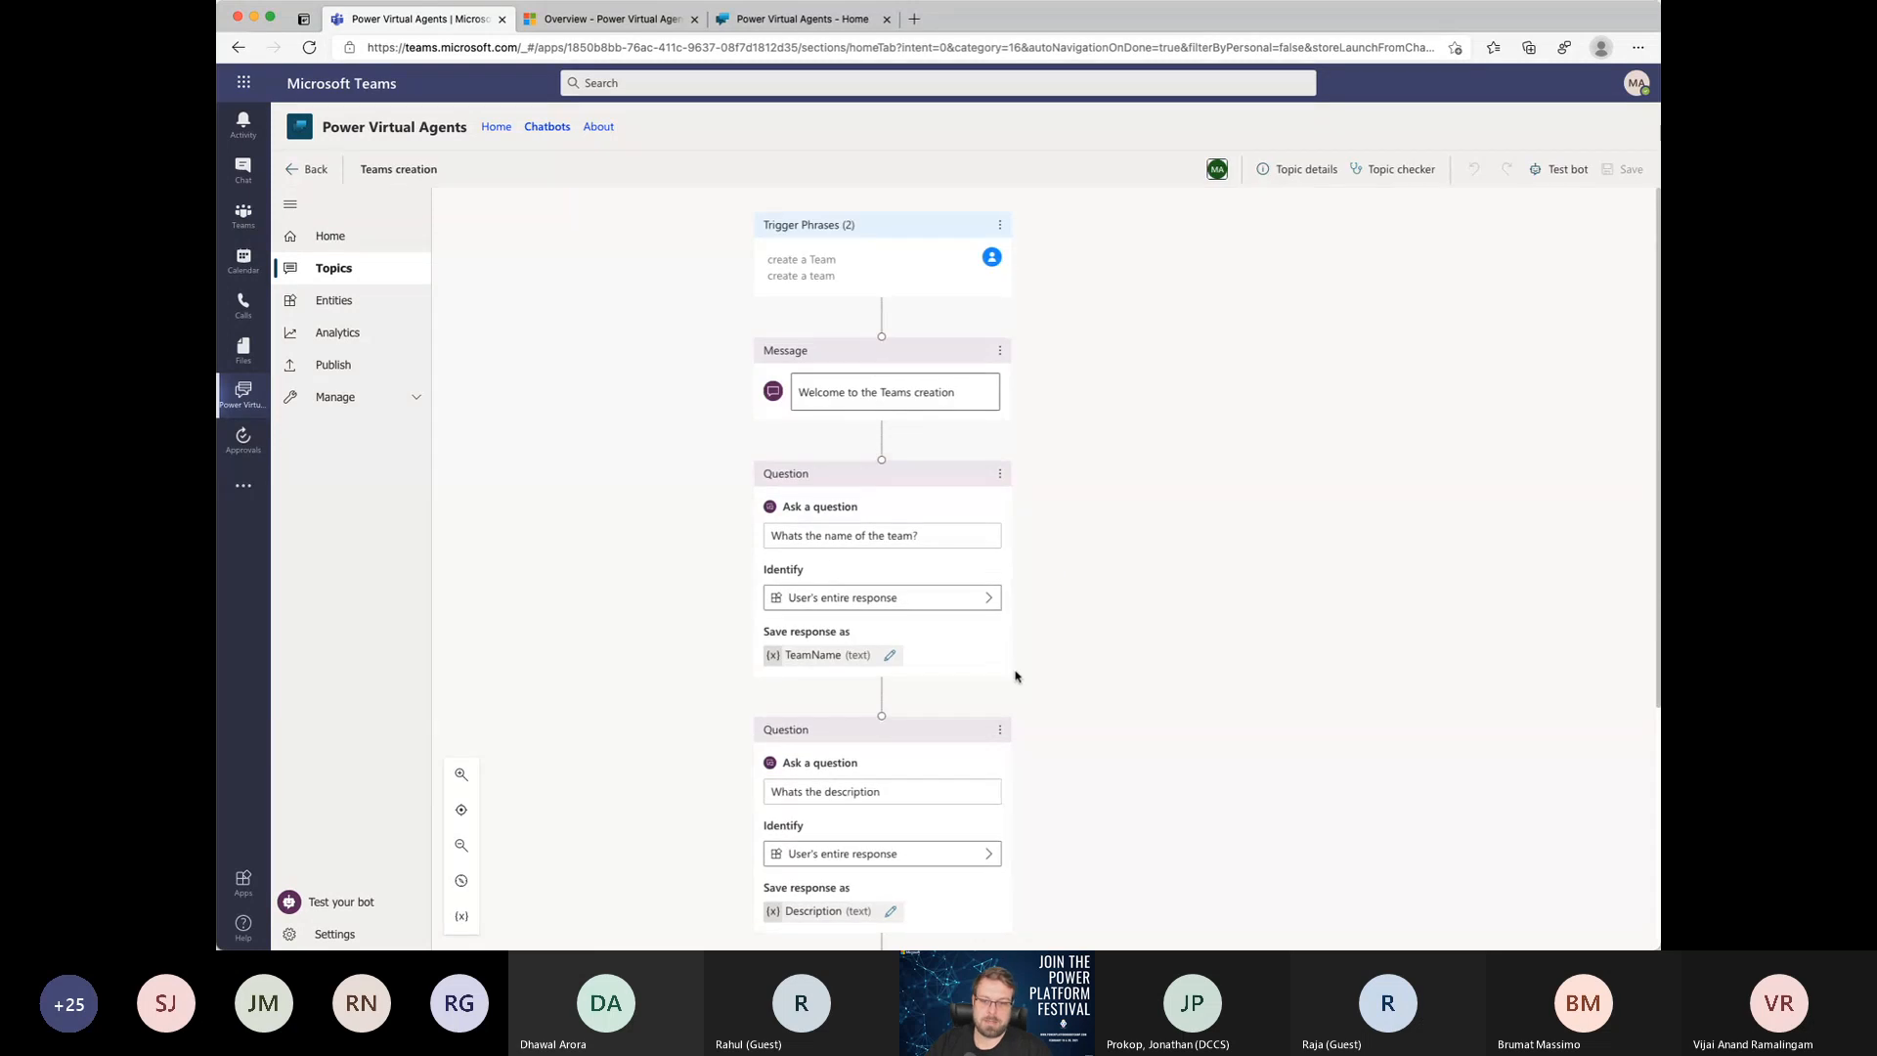
# Step: Open the Power Virtual Agents Flow Template flow for editing from the actions available after the description question
pyautogui.scroll(-2, 1017, 676)
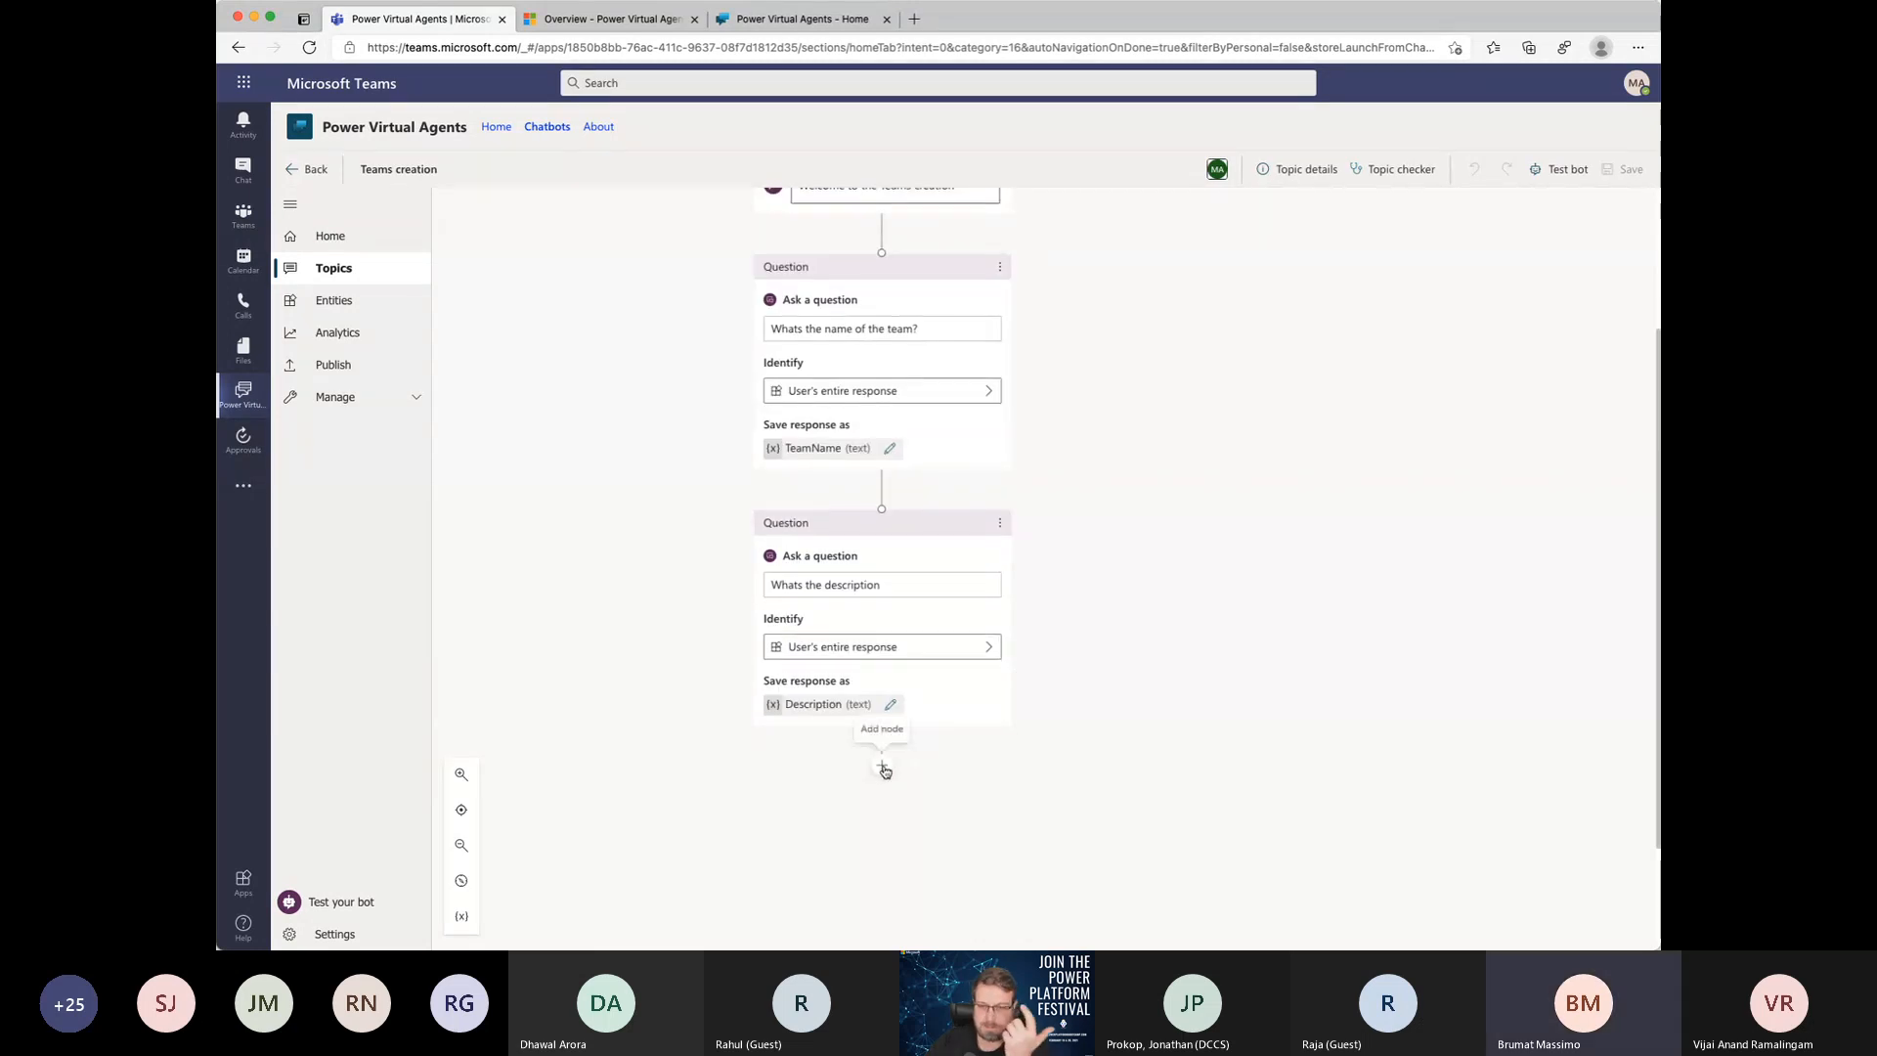
pyautogui.click(883, 768)
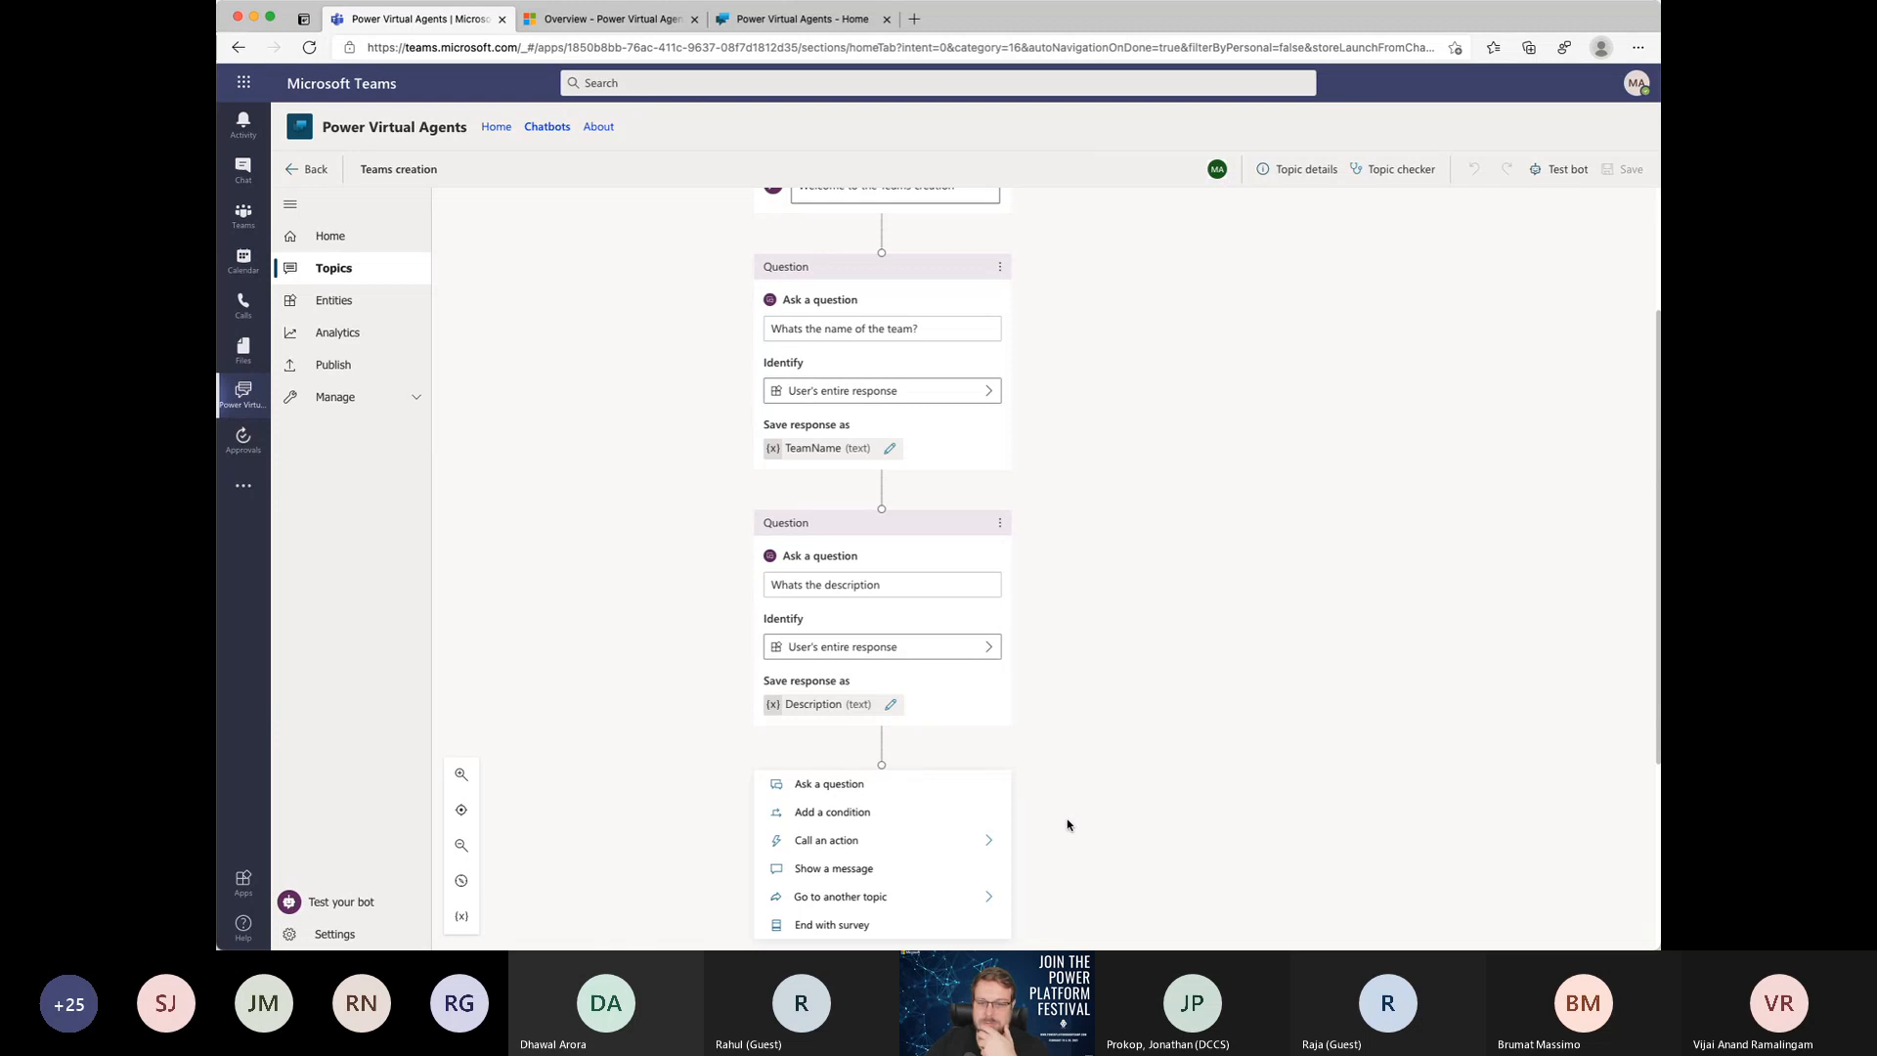
pyautogui.scroll(-2, 1052, 821)
pyautogui.scroll(-1, 1053, 823)
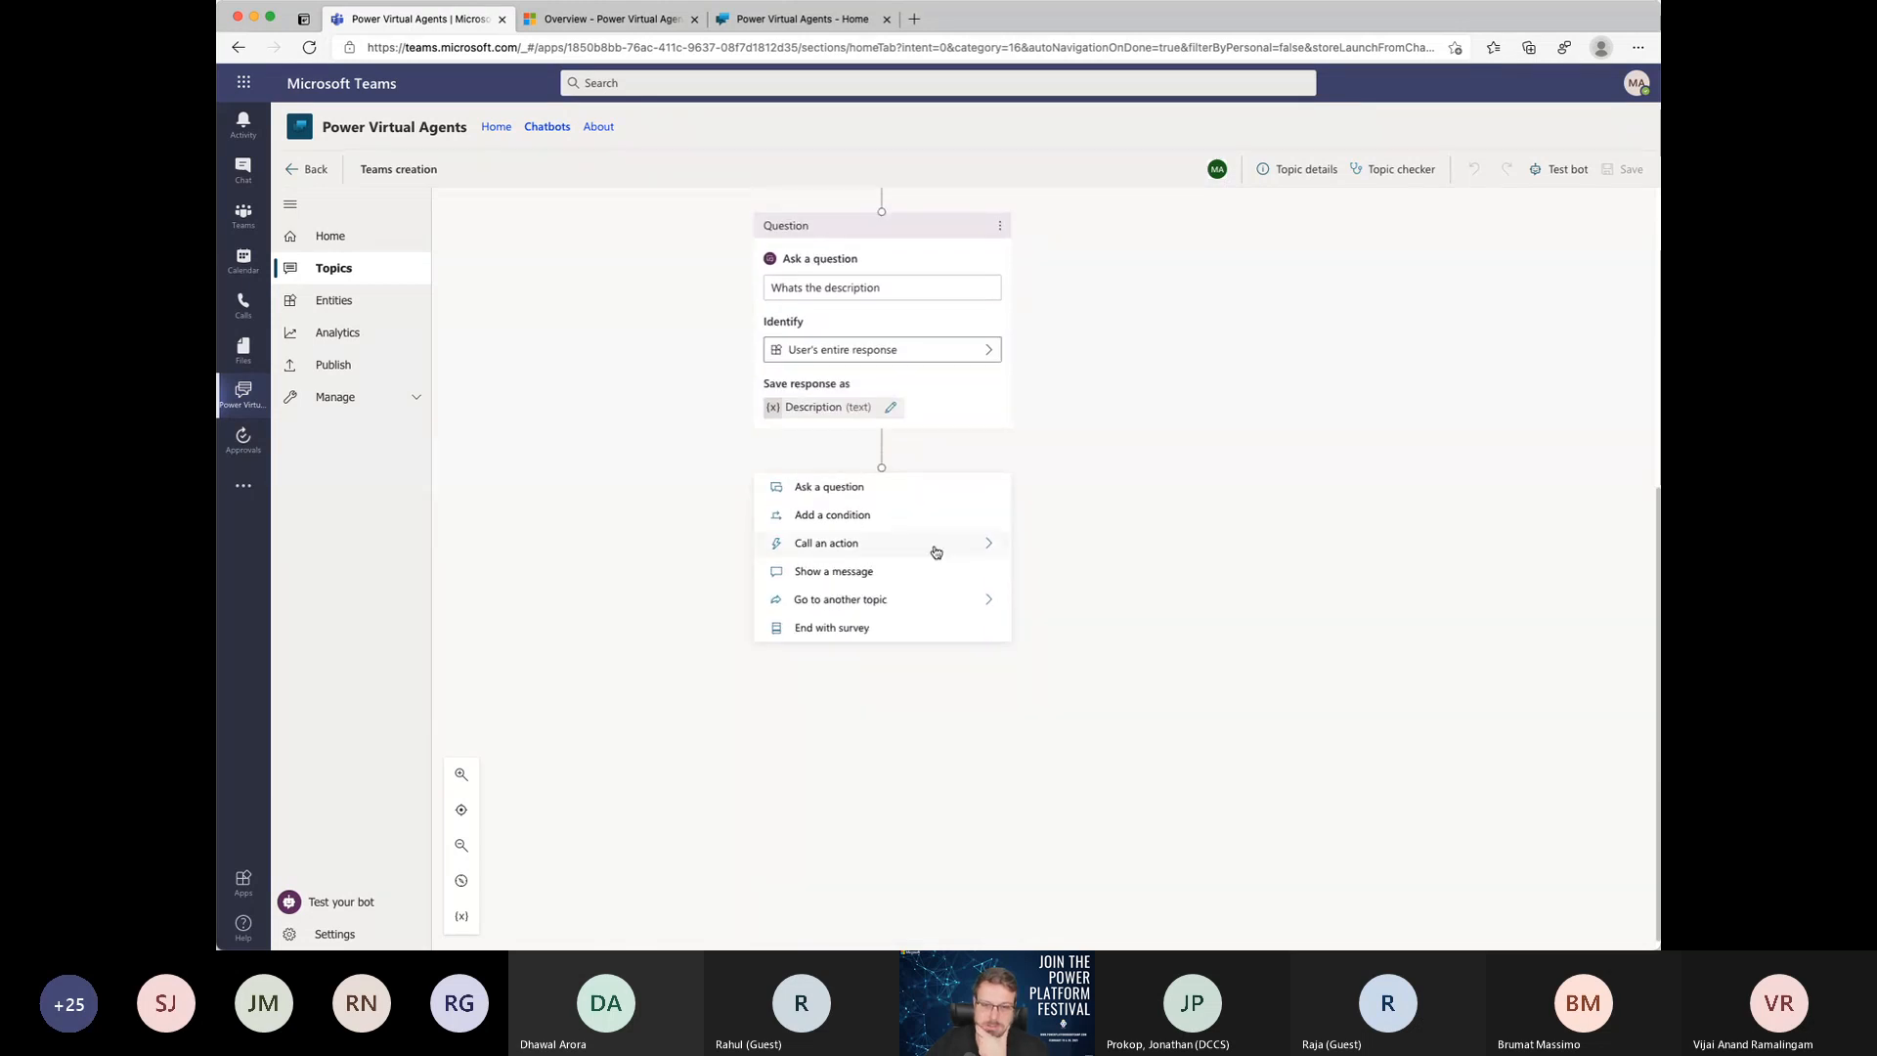
pyautogui.scroll(5, 935, 549)
pyautogui.scroll(-5, 935, 549)
pyautogui.scroll(-4, 938, 545)
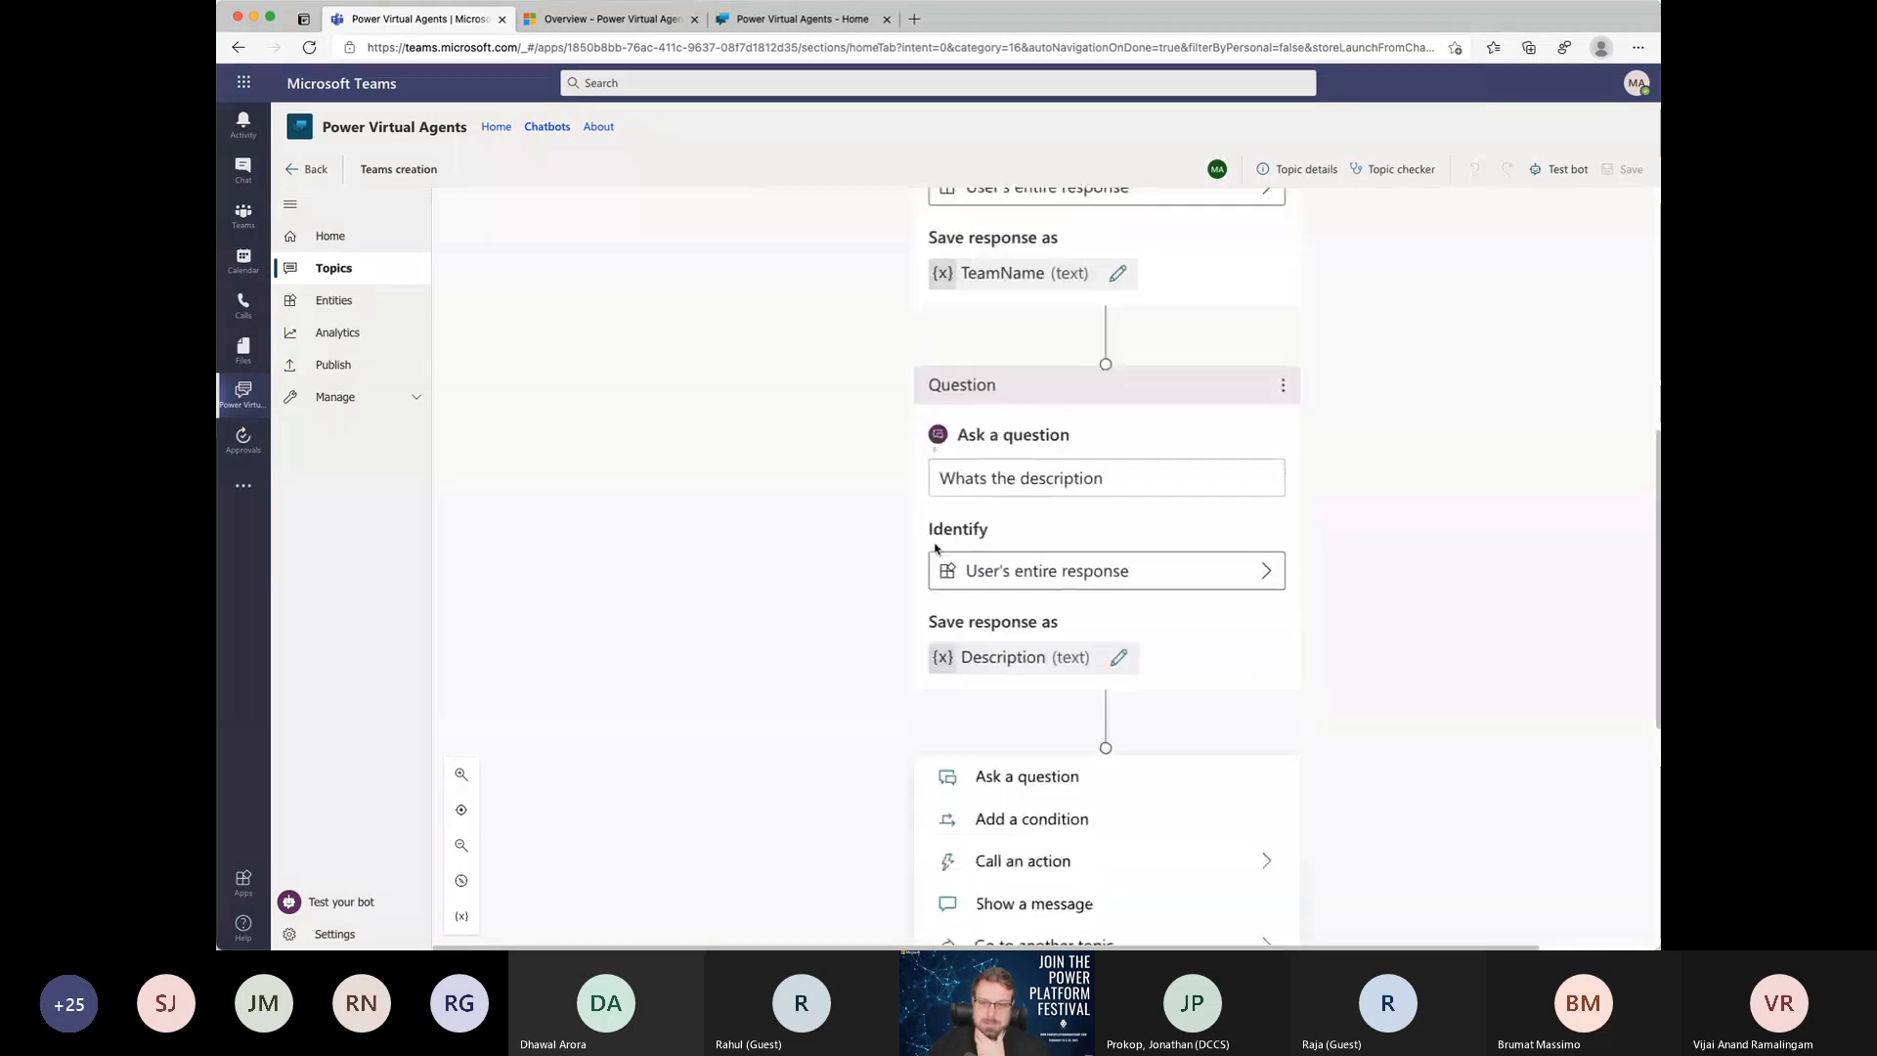
pyautogui.click(1149, 577)
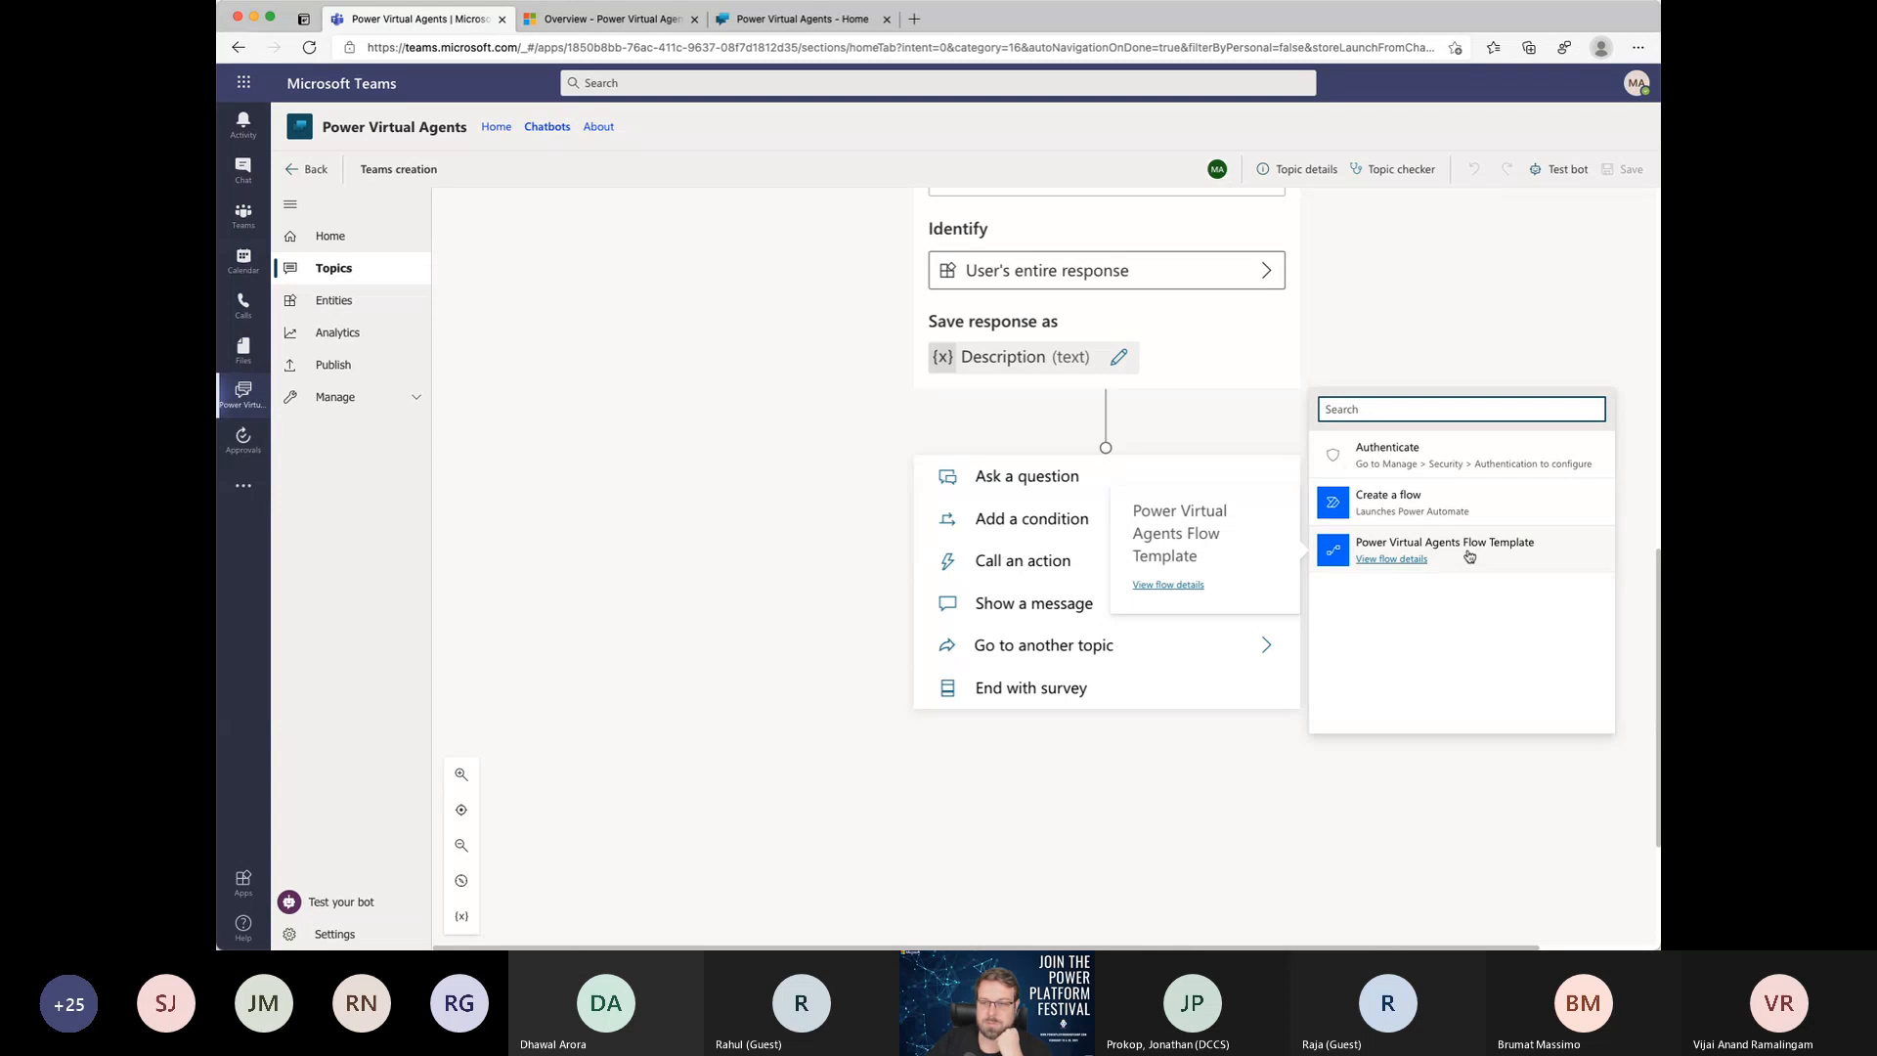
pyautogui.click(1386, 561)
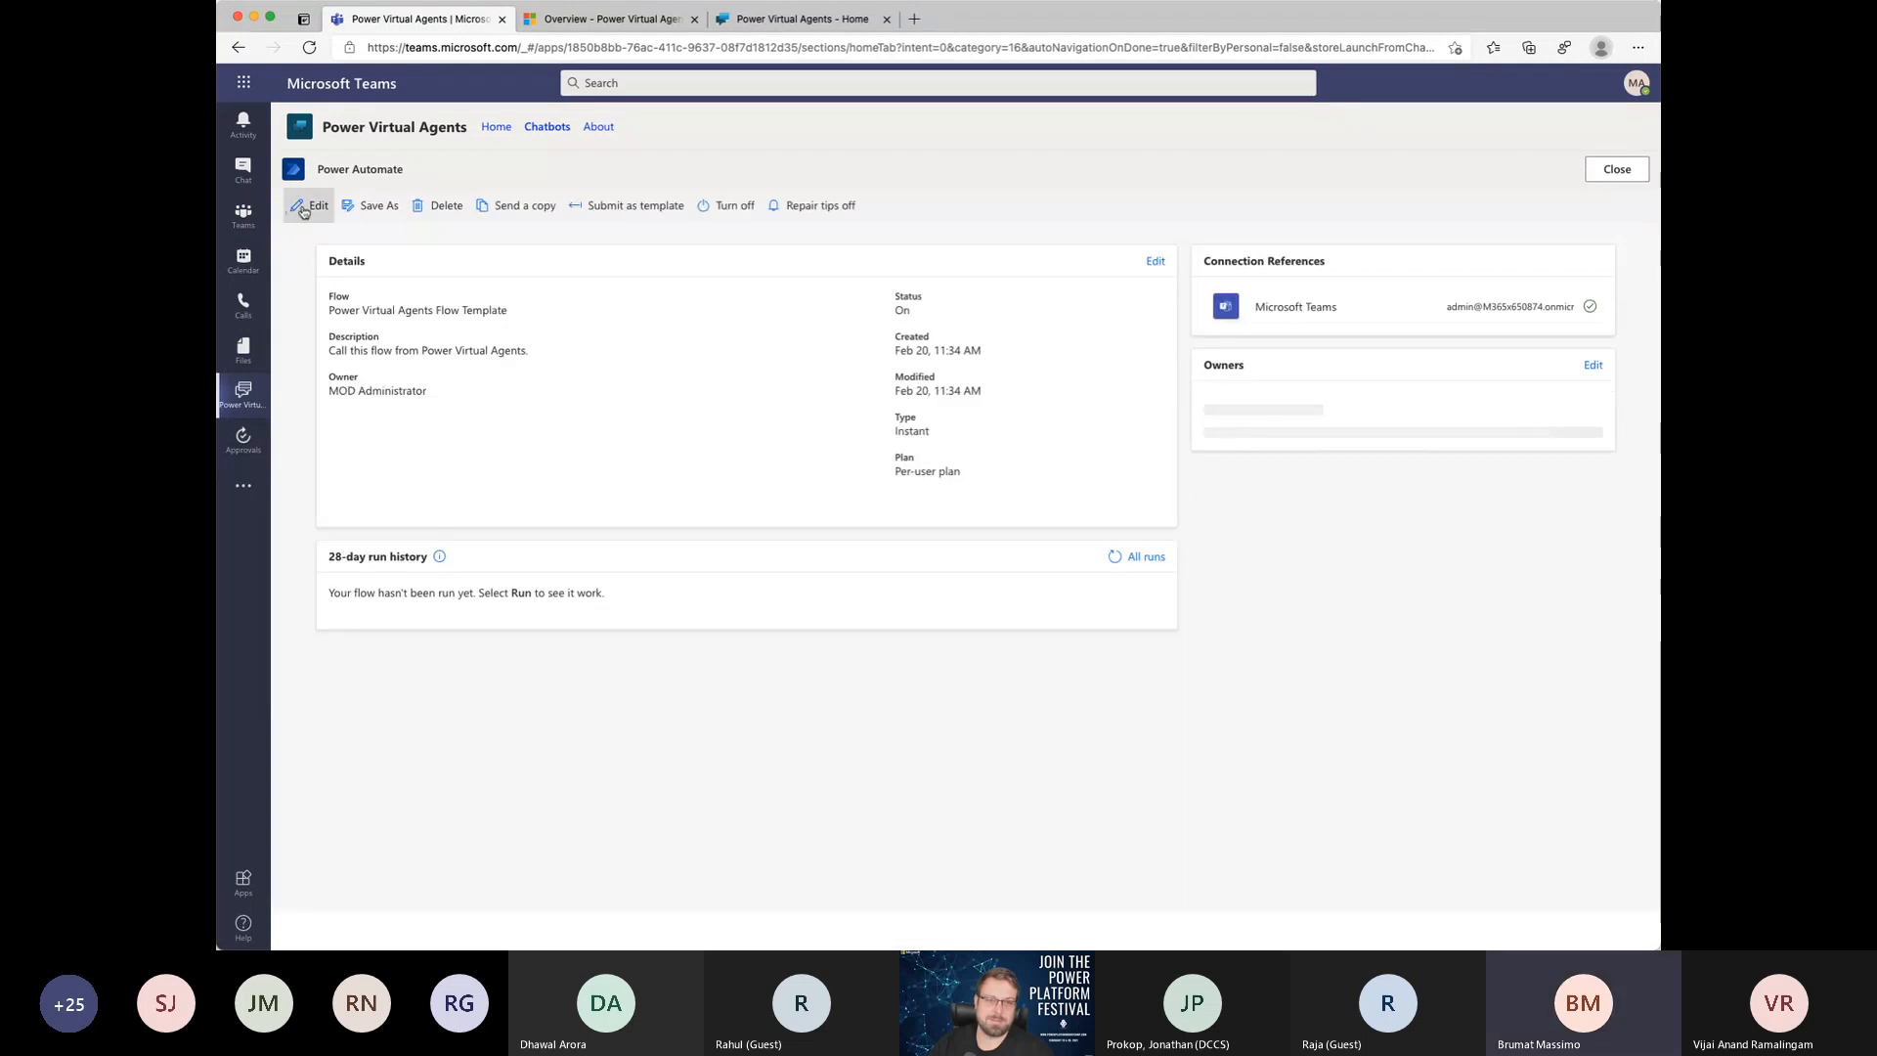
pyautogui.click(309, 206)
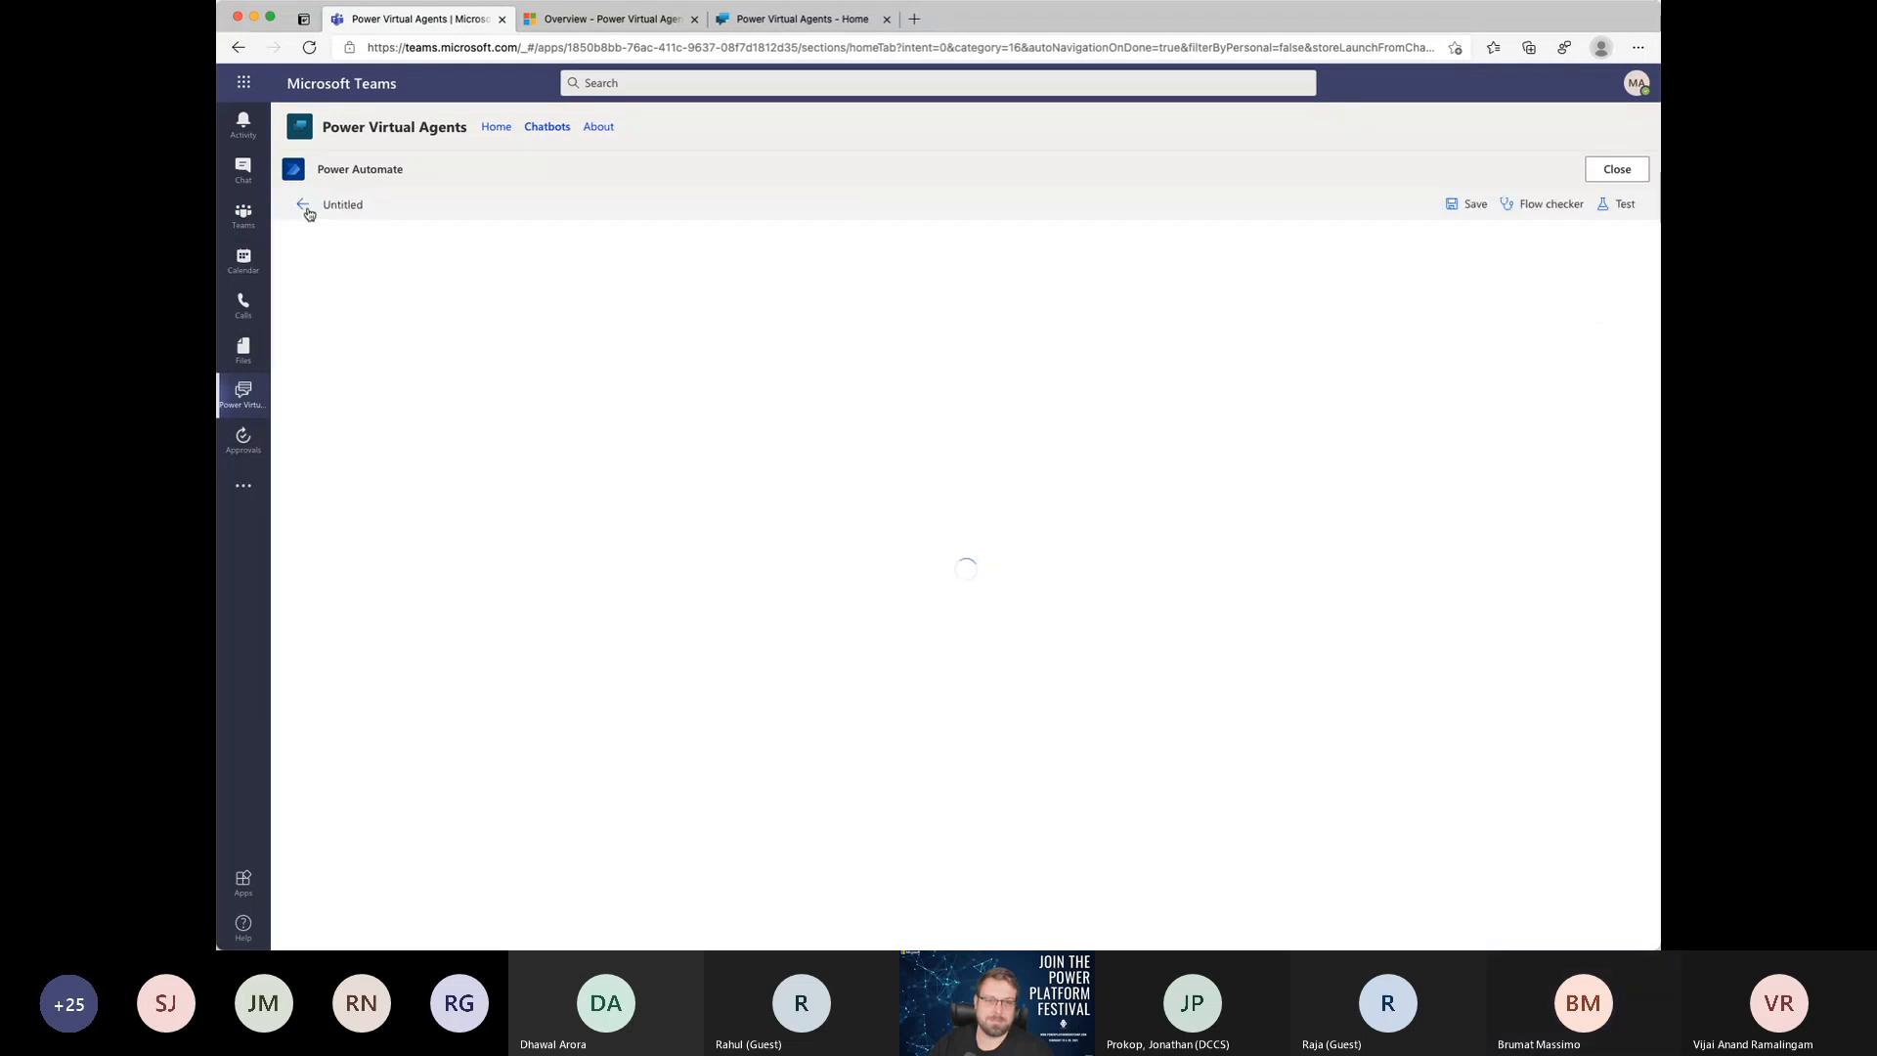
# Step: Rename the flow as "Create a team in PVA", save it and return to the topic
pyautogui.click(462, 201)
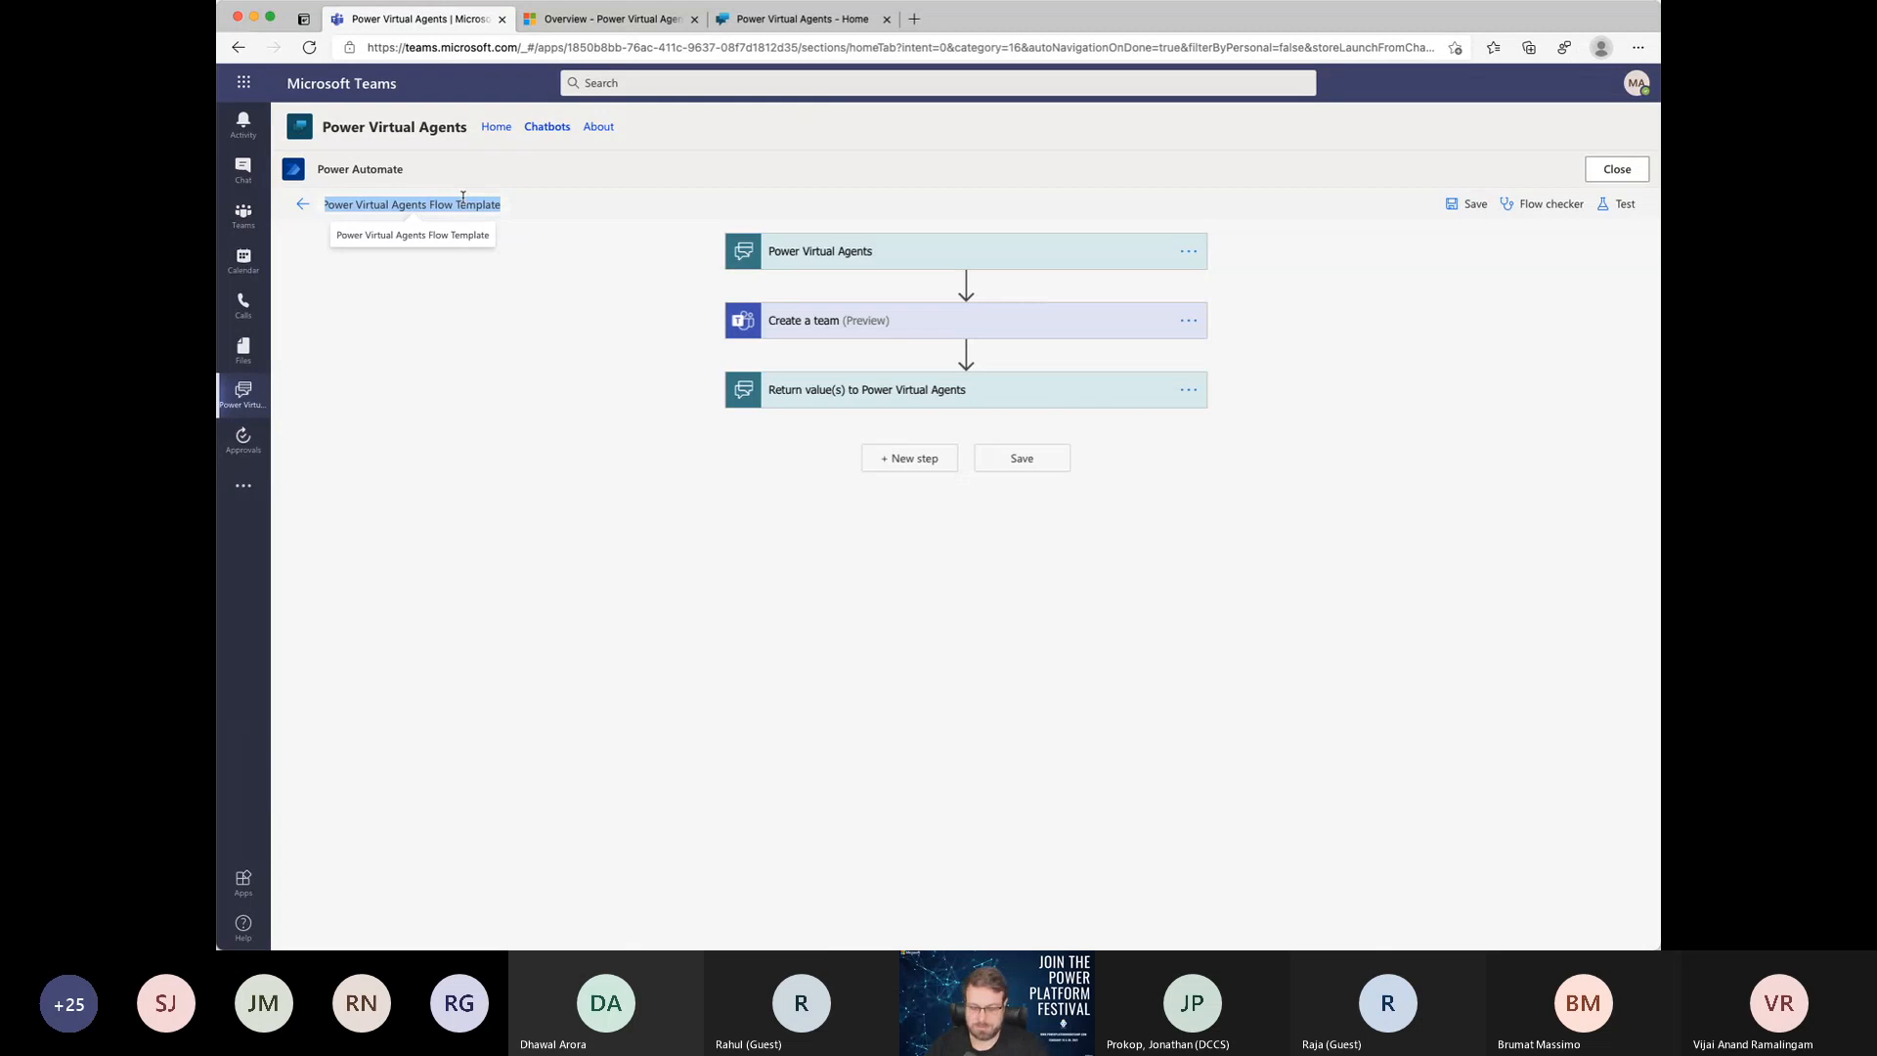
pyautogui.write('Create a te')
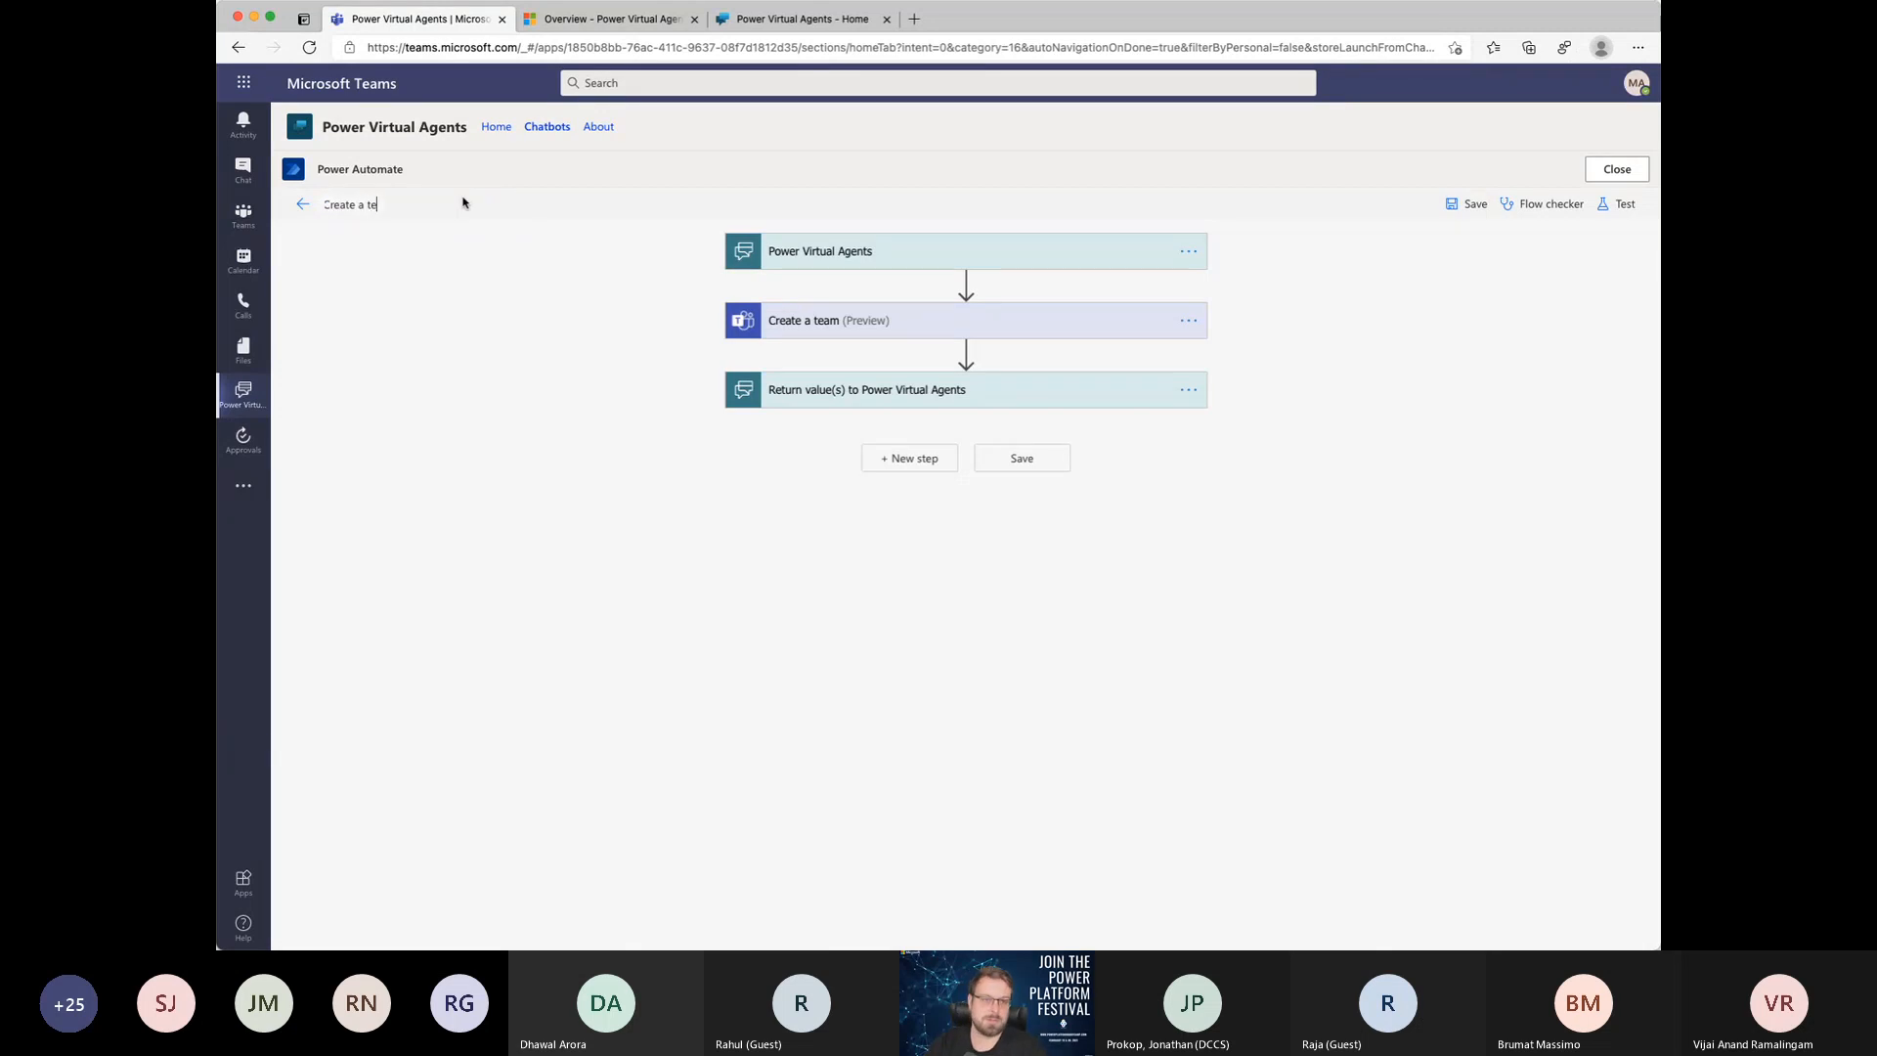
pyautogui.write('am in PVA')
pyautogui.press('Tab')
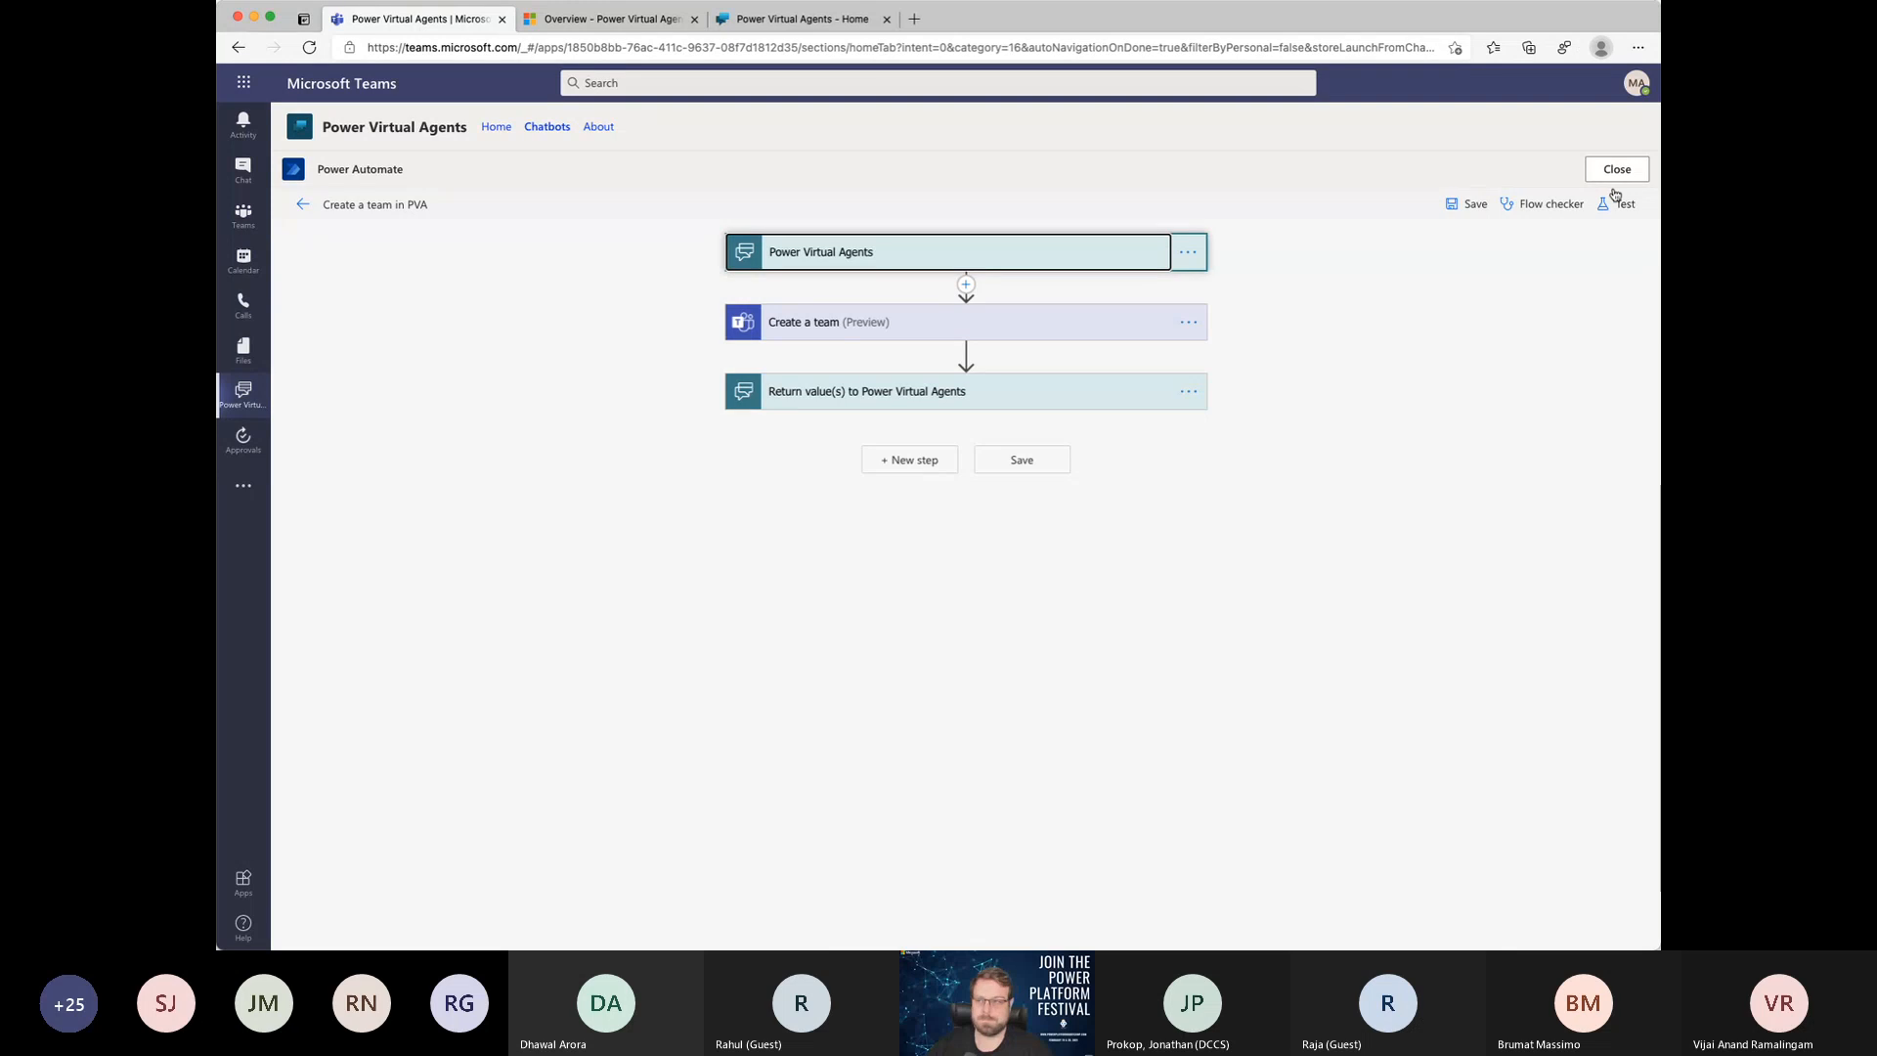
pyautogui.click(1469, 203)
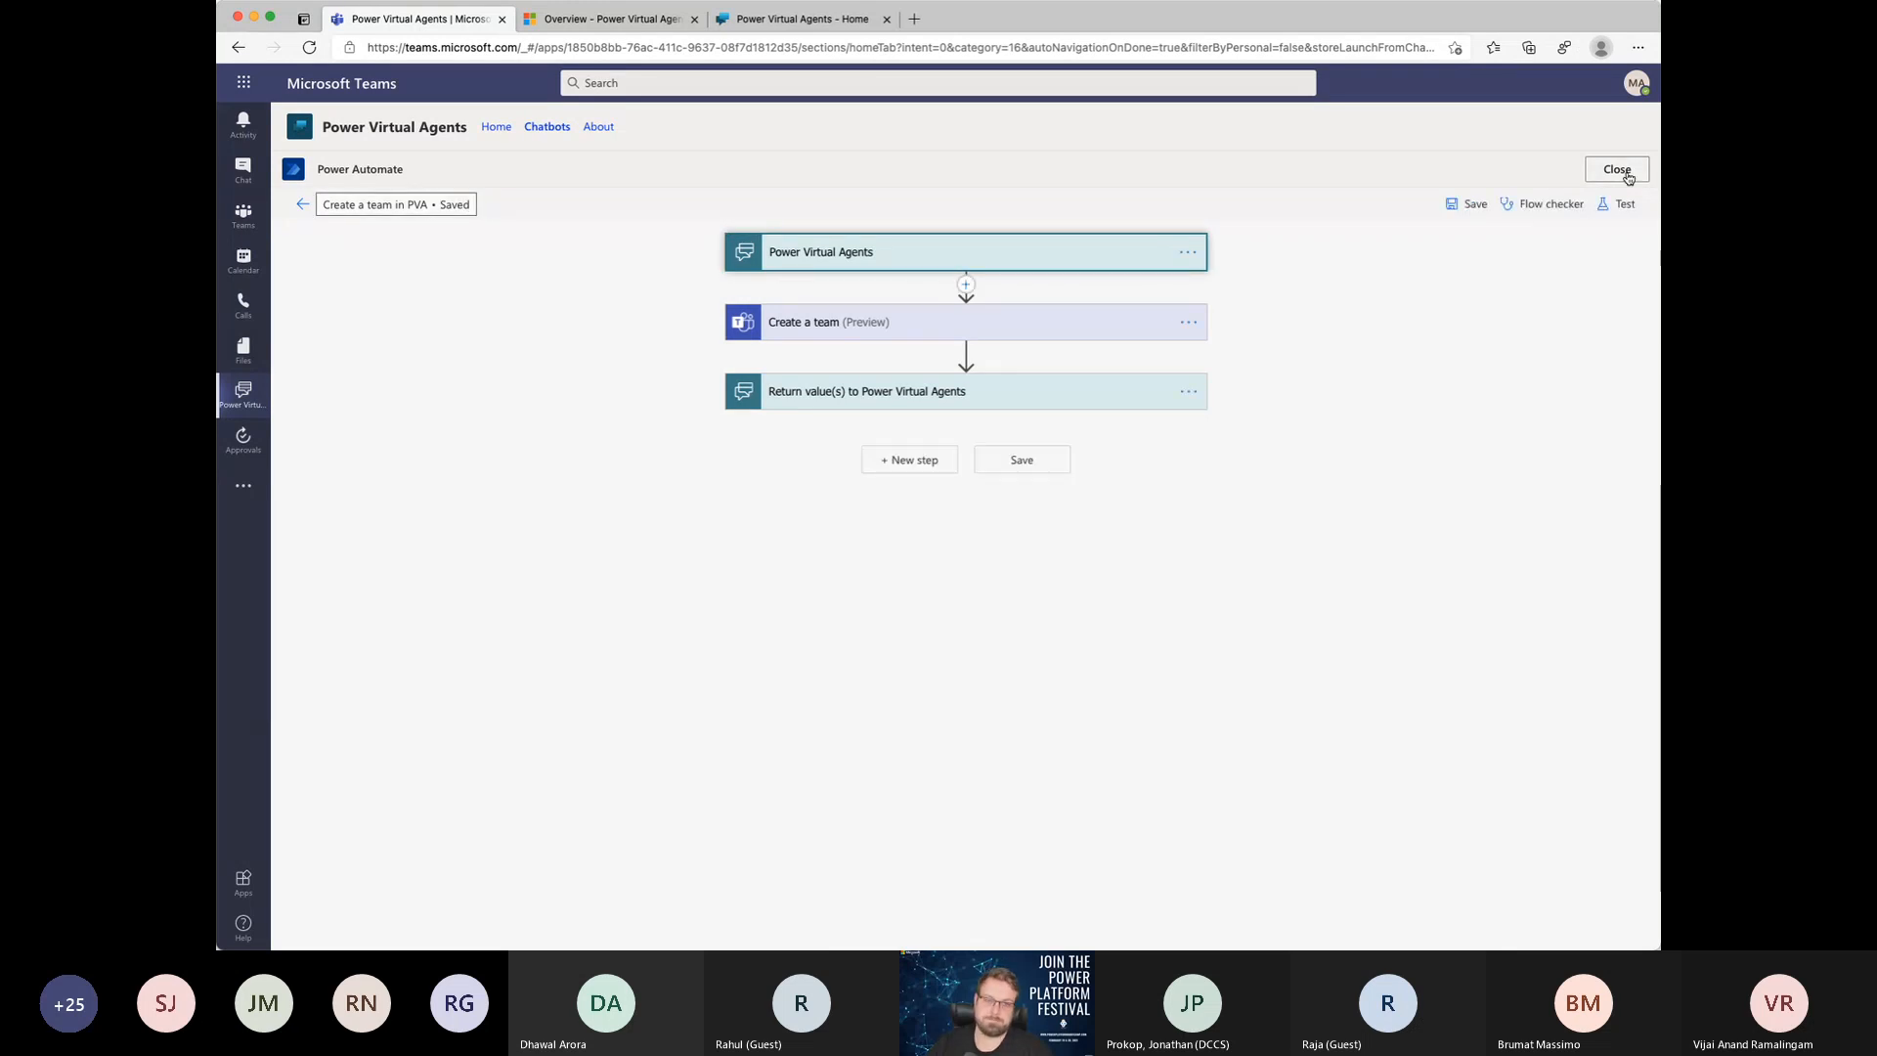
pyautogui.click(1618, 171)
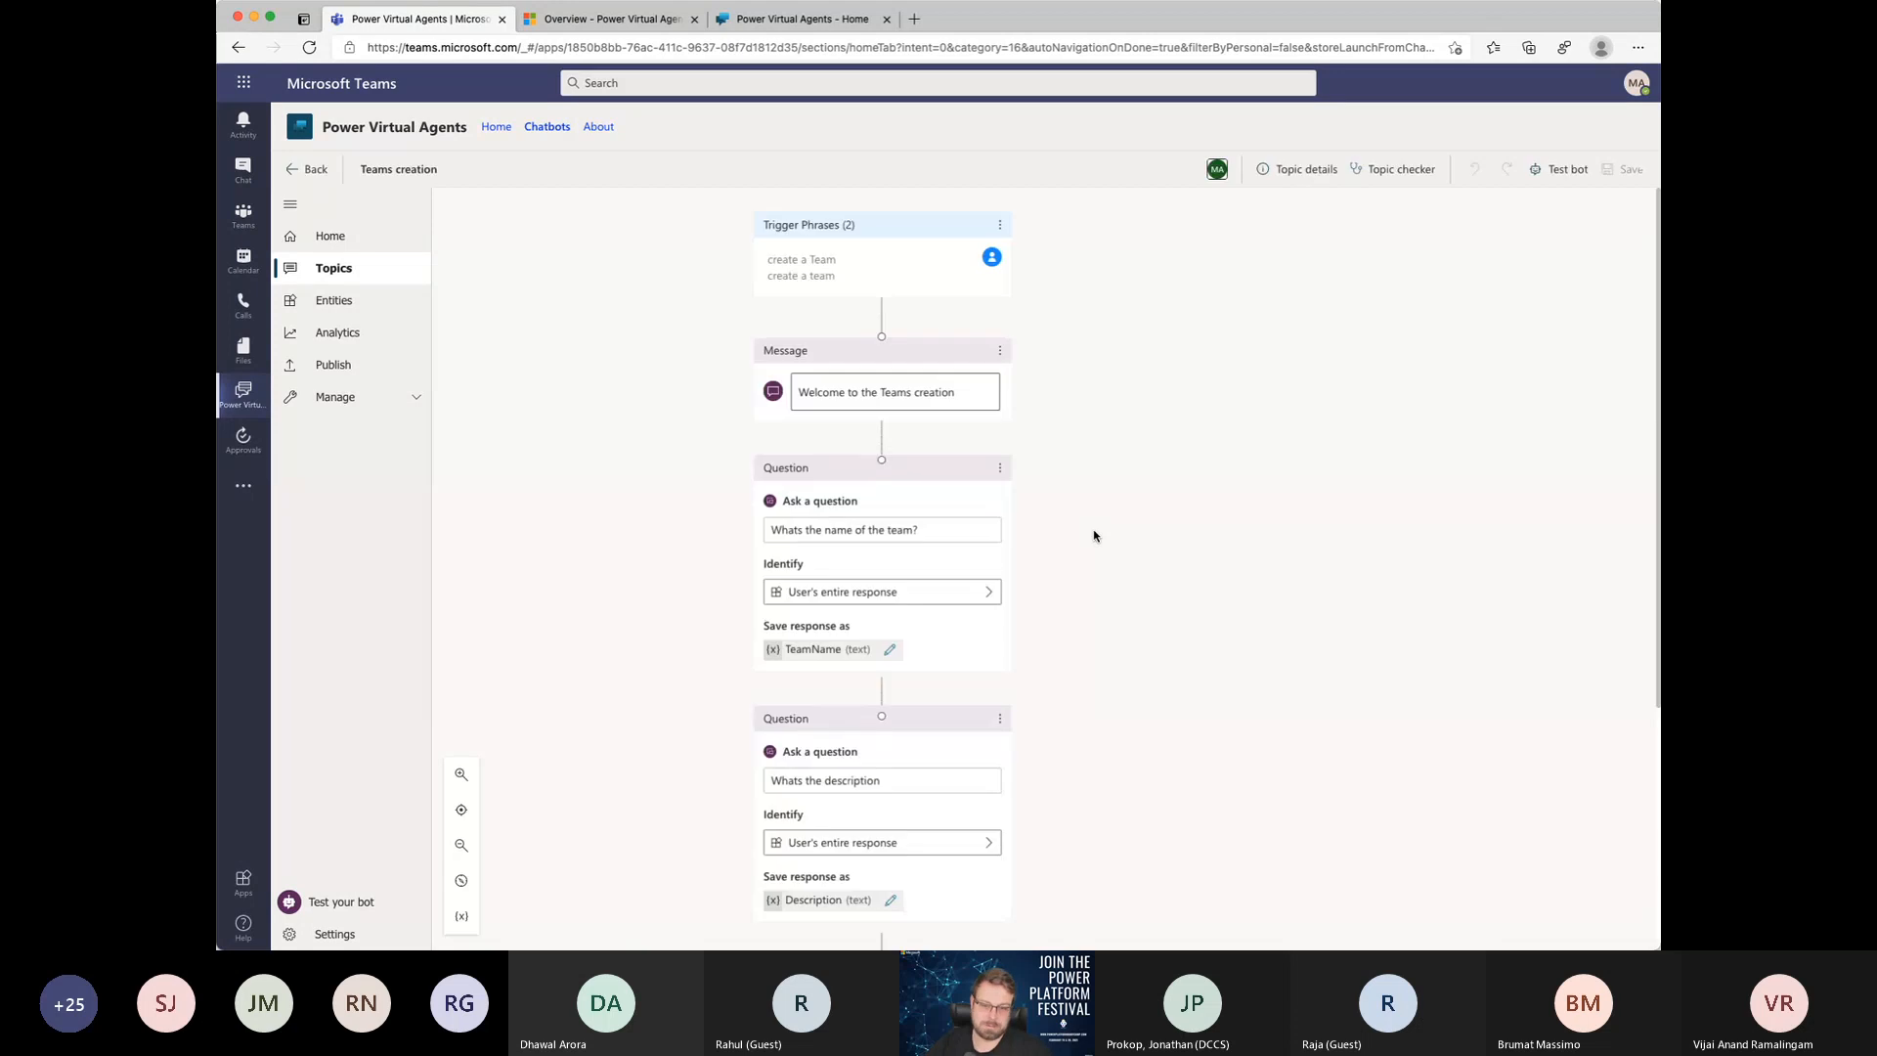
# Step: Add an action node after the description question that calls the Create a team in PVA flow
pyautogui.scroll(-3, 1000, 689)
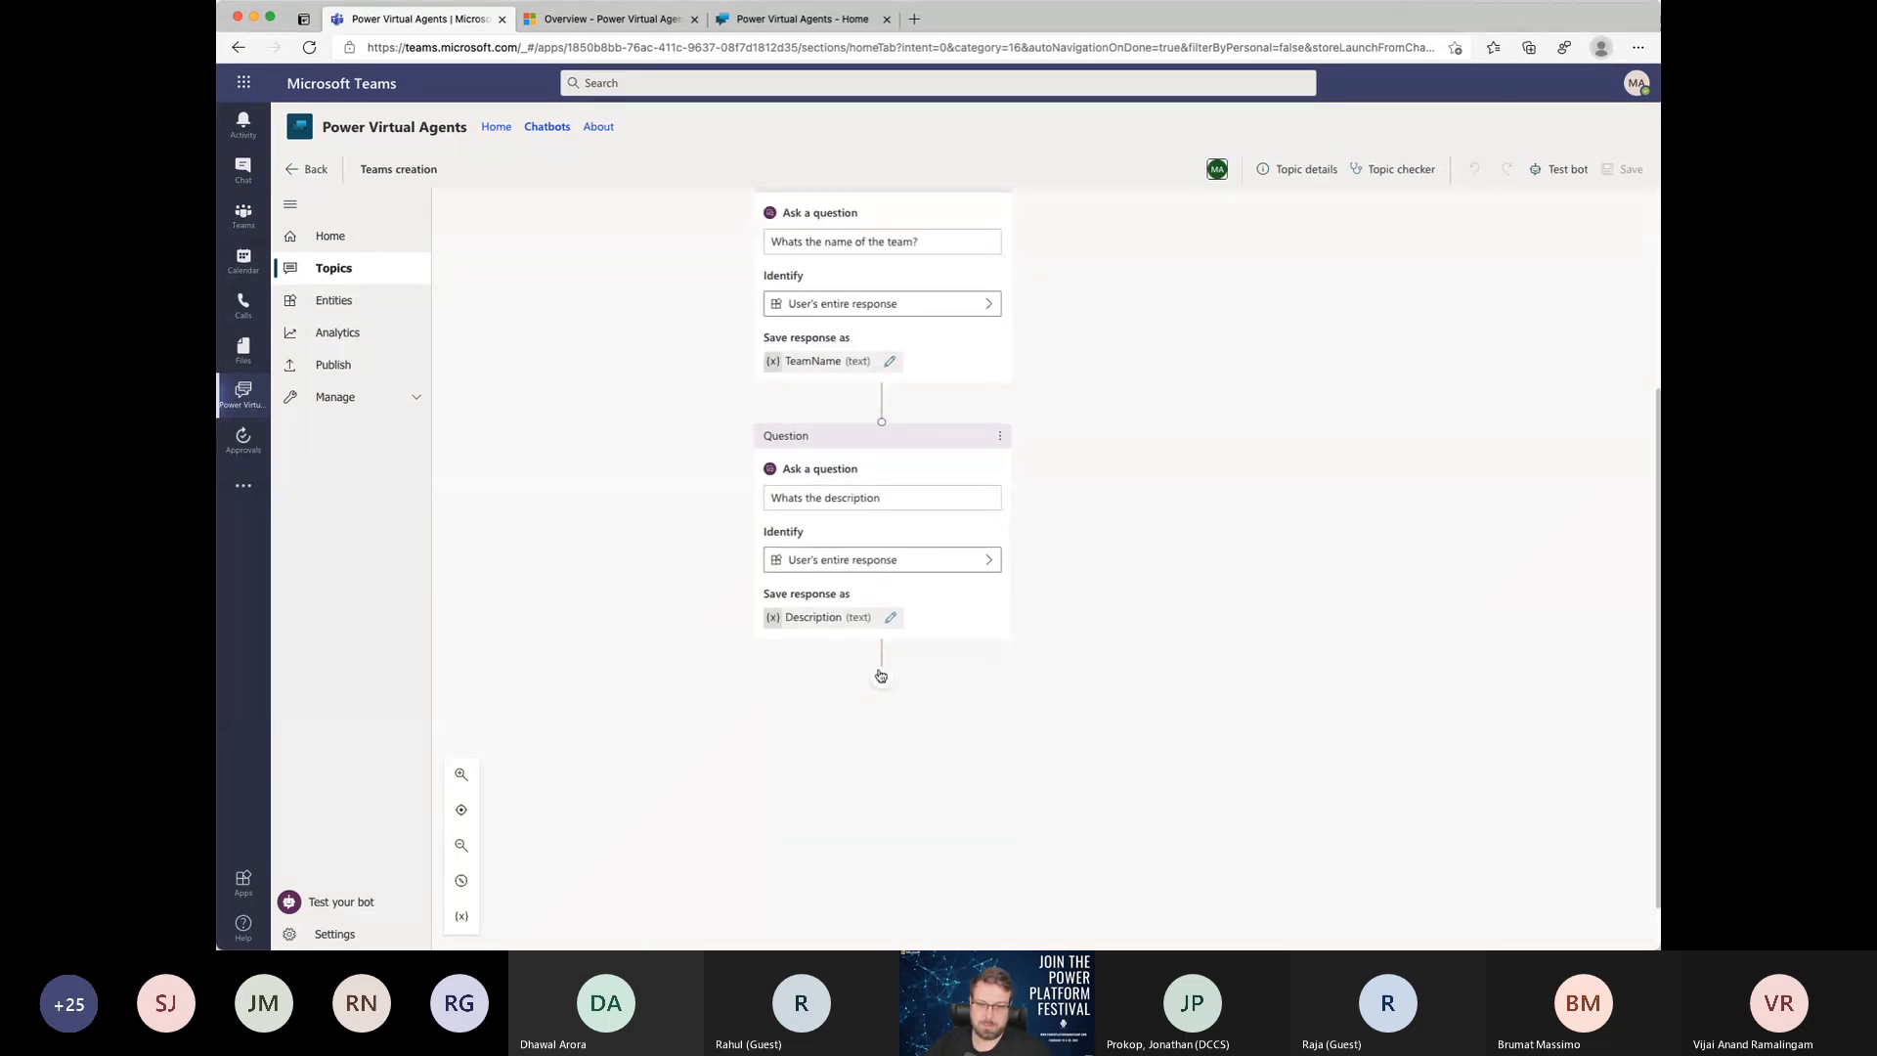
pyautogui.click(882, 676)
pyautogui.click(917, 755)
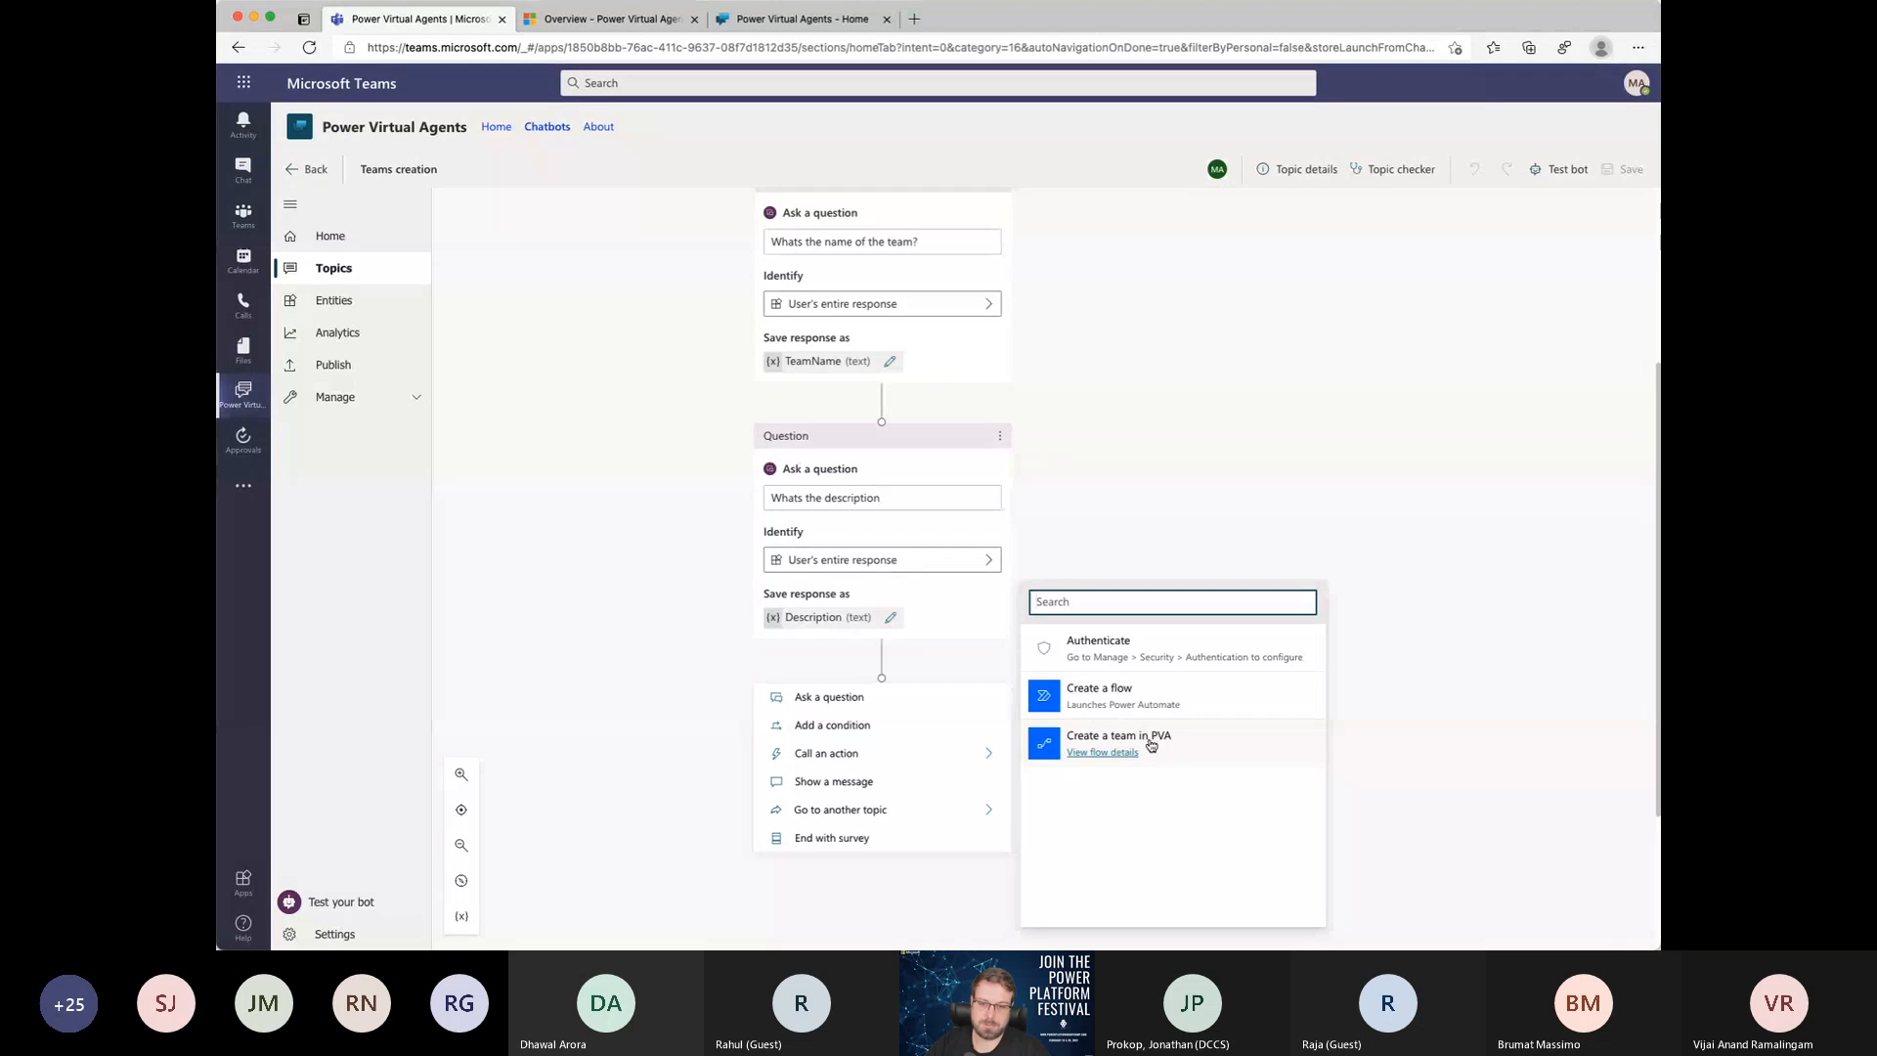
pyautogui.click(1151, 746)
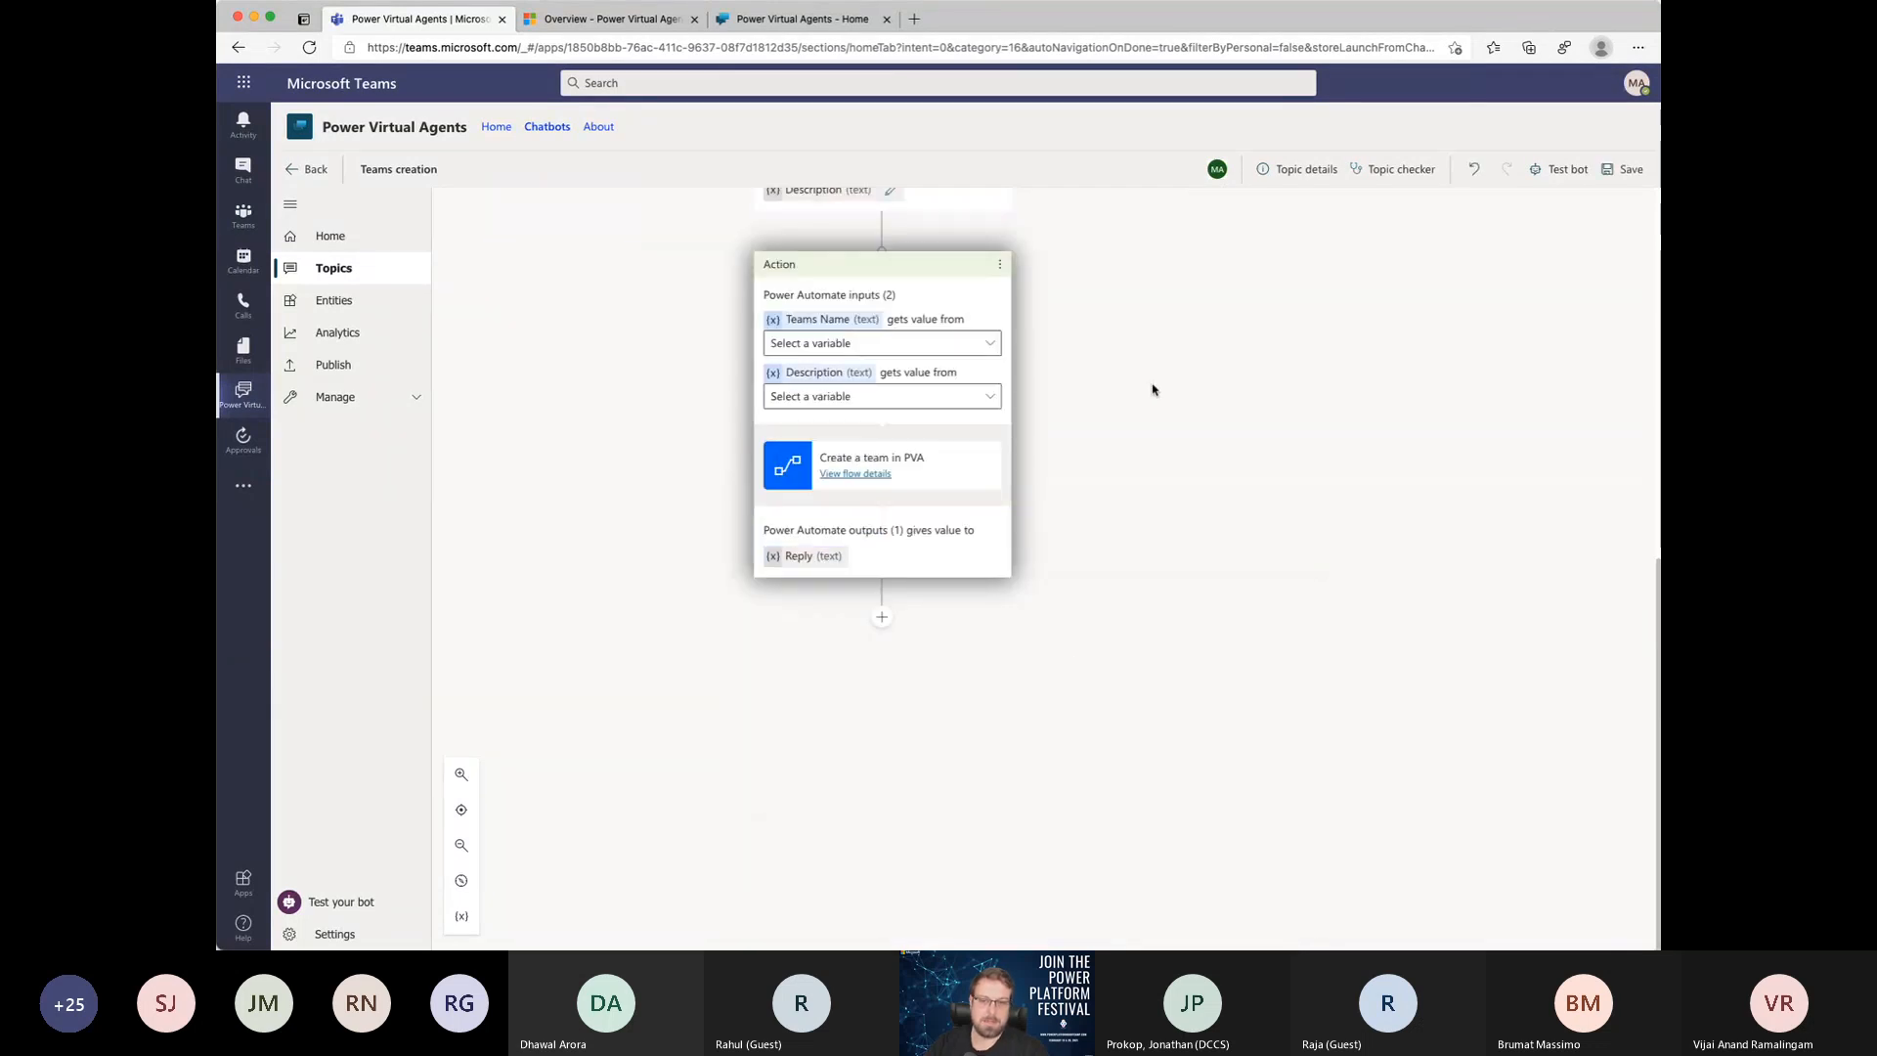
# Step: Map the action's Teams Name input to the TeamName variable and its Description input to the Description variable
pyautogui.click(992, 346)
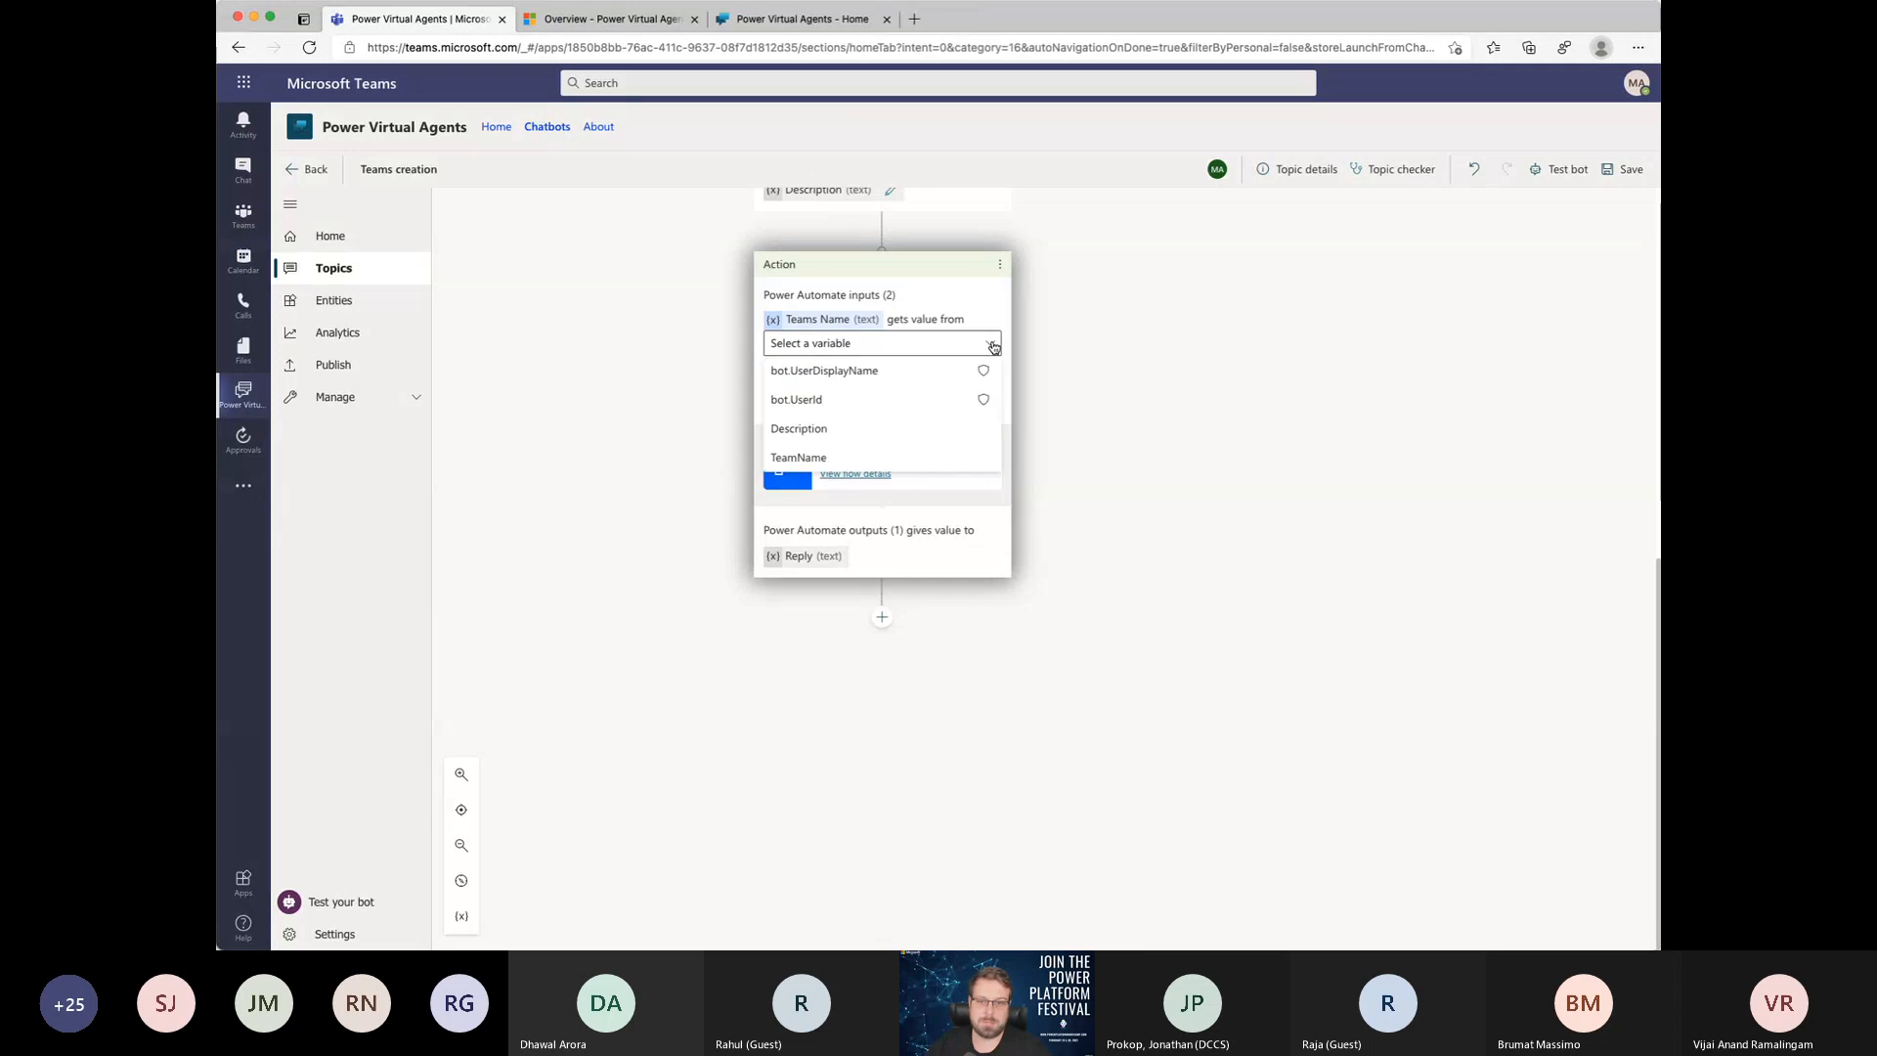
pyautogui.click(798, 459)
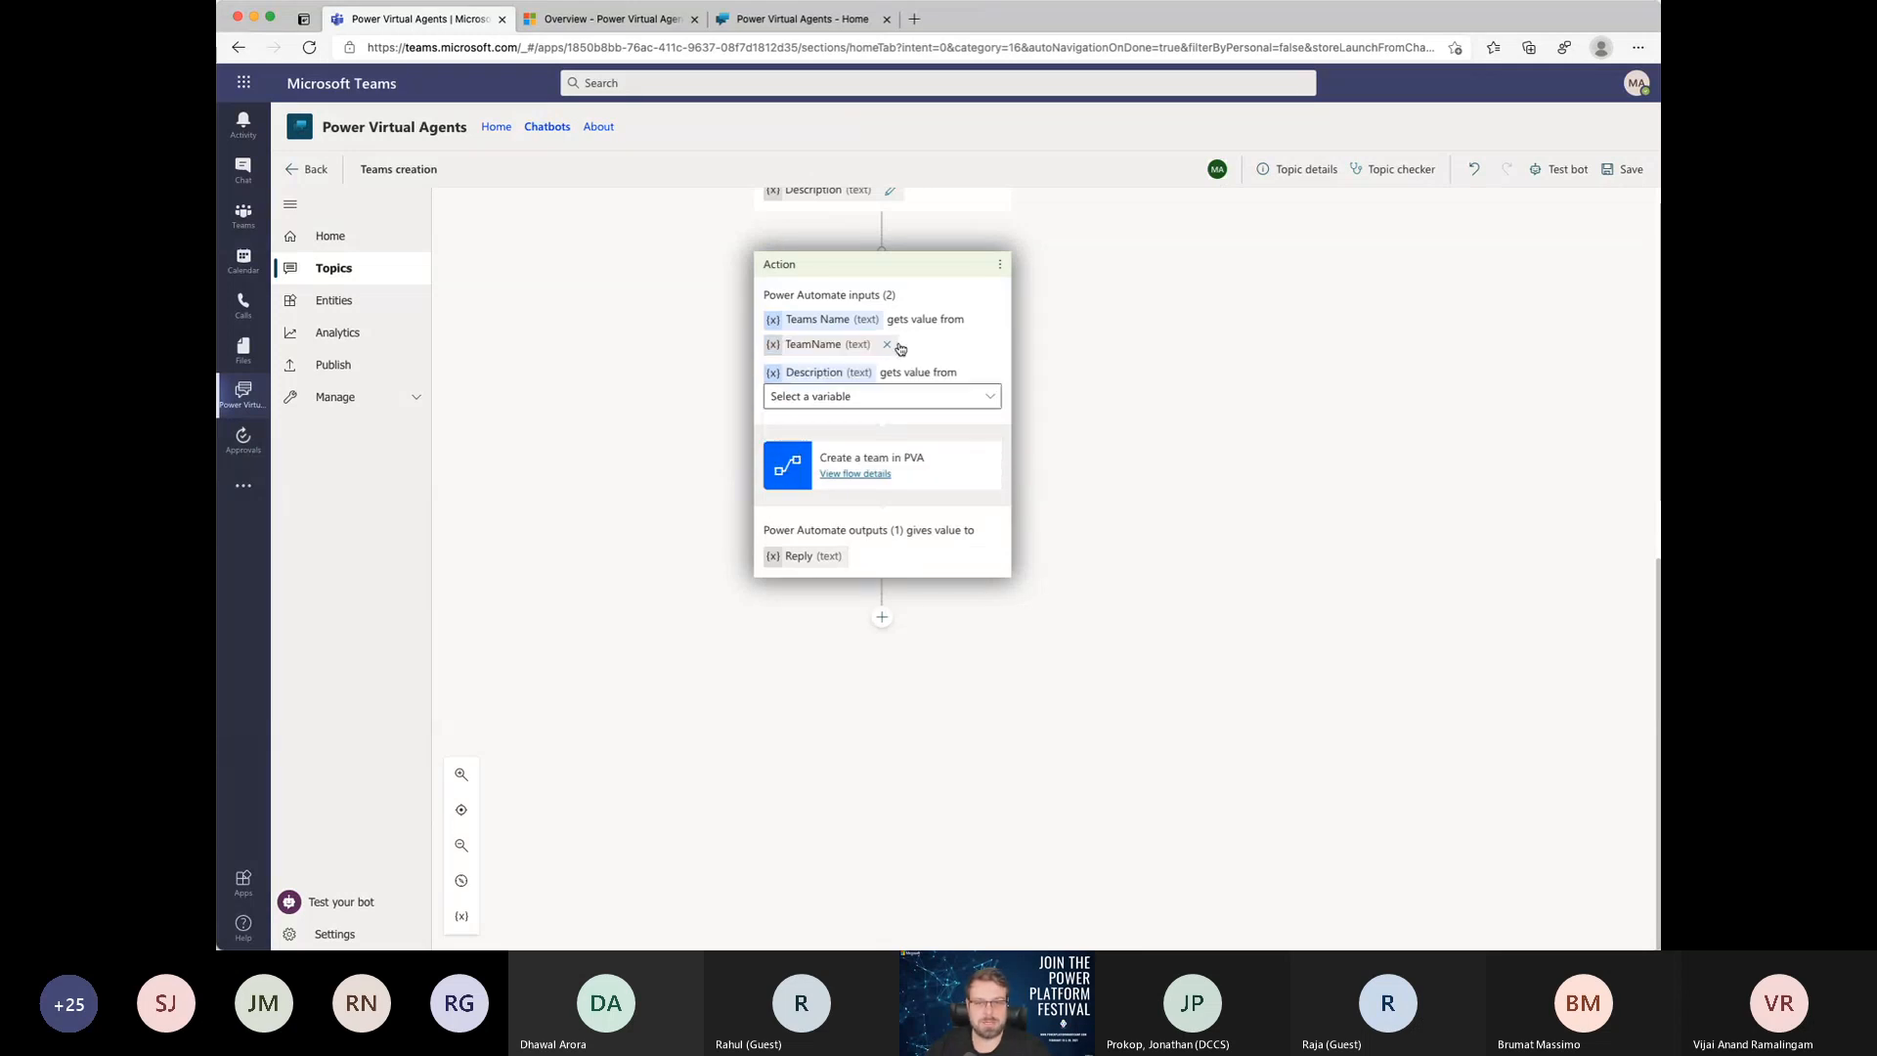
pyautogui.click(957, 397)
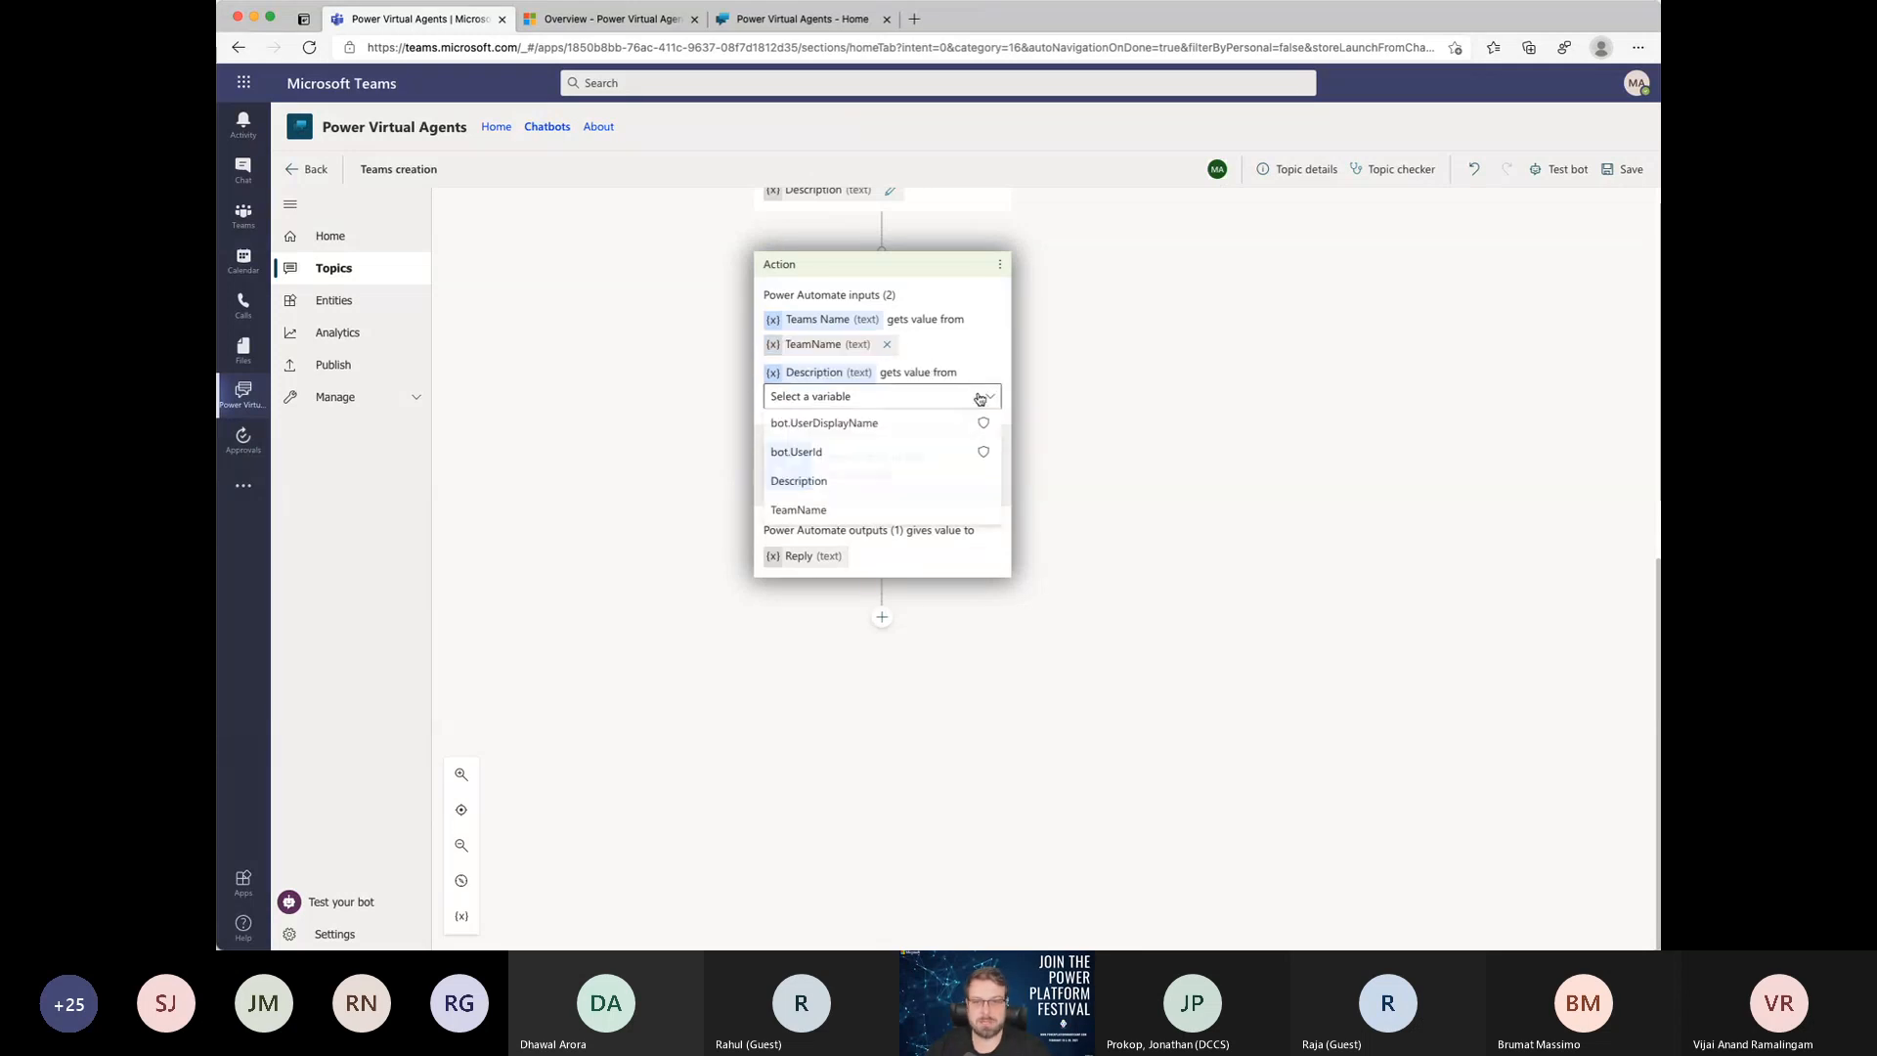
pyautogui.click(813, 484)
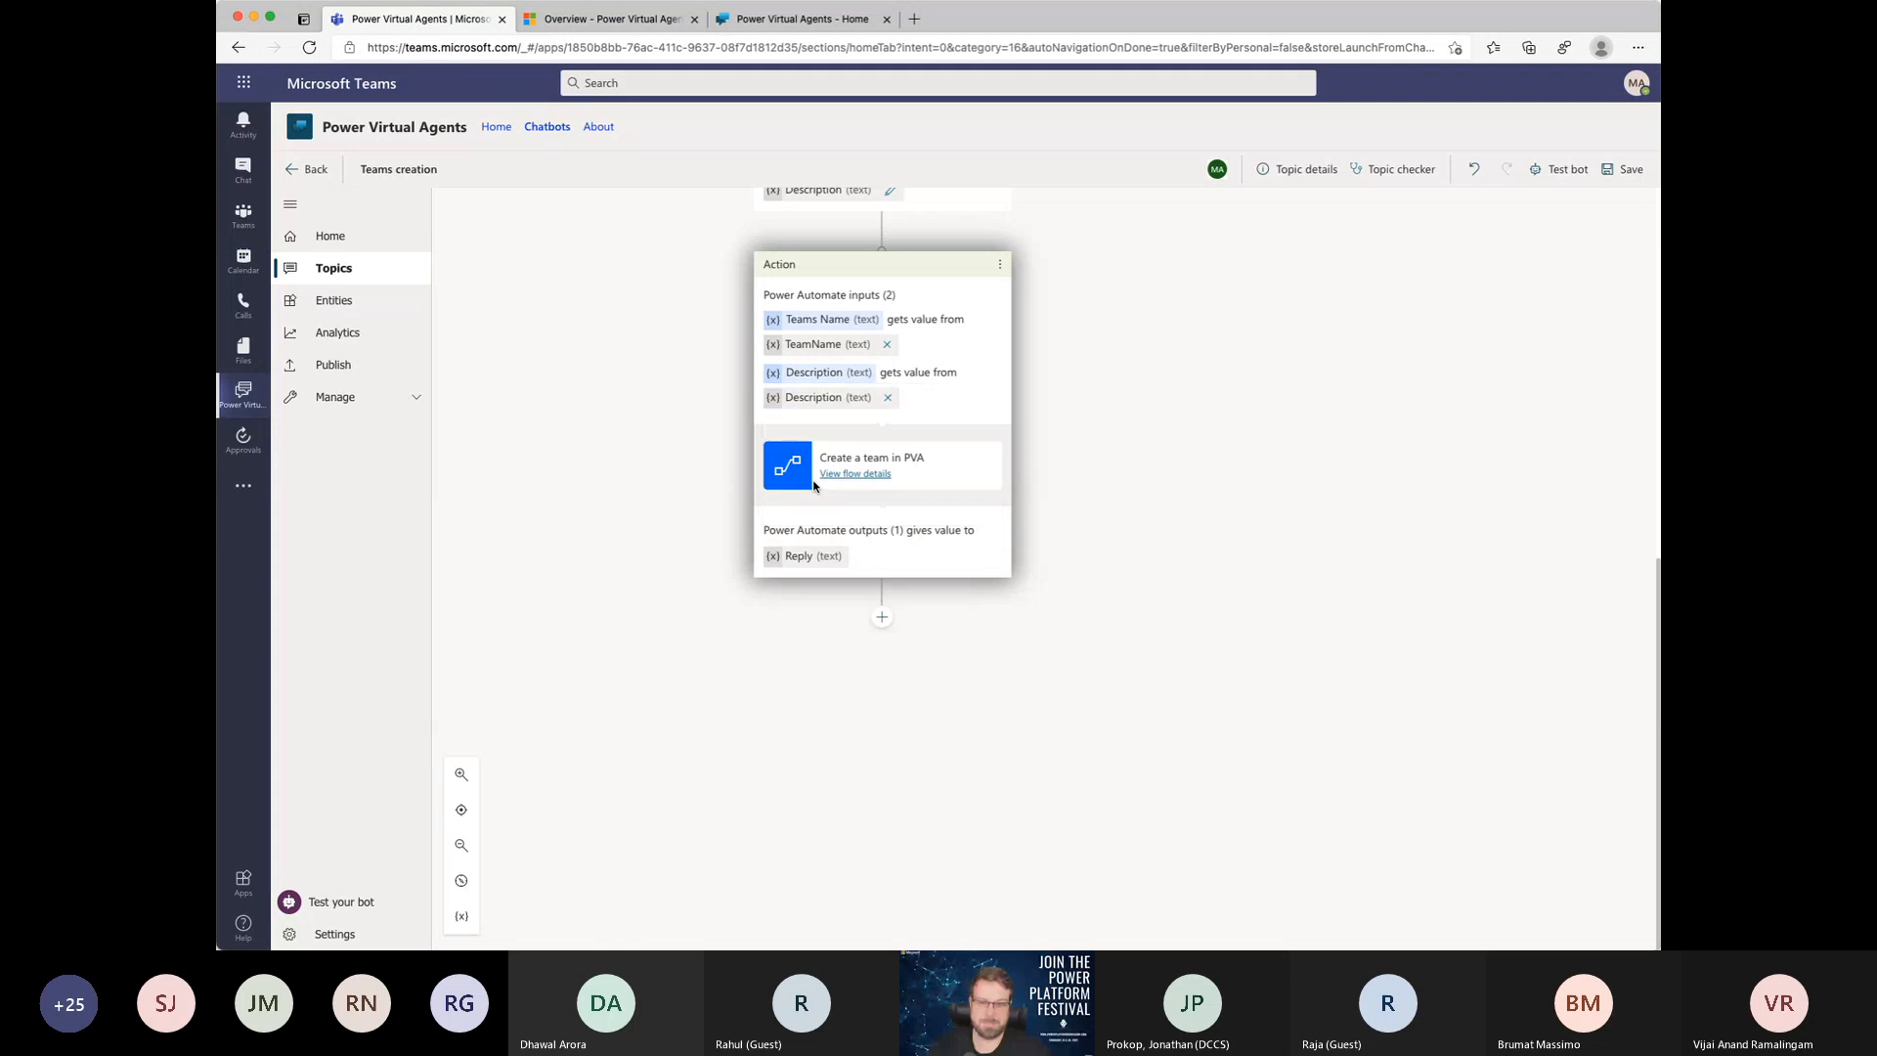
# Step: Inspect the variable properties of the action's Reply output
pyautogui.click(816, 559)
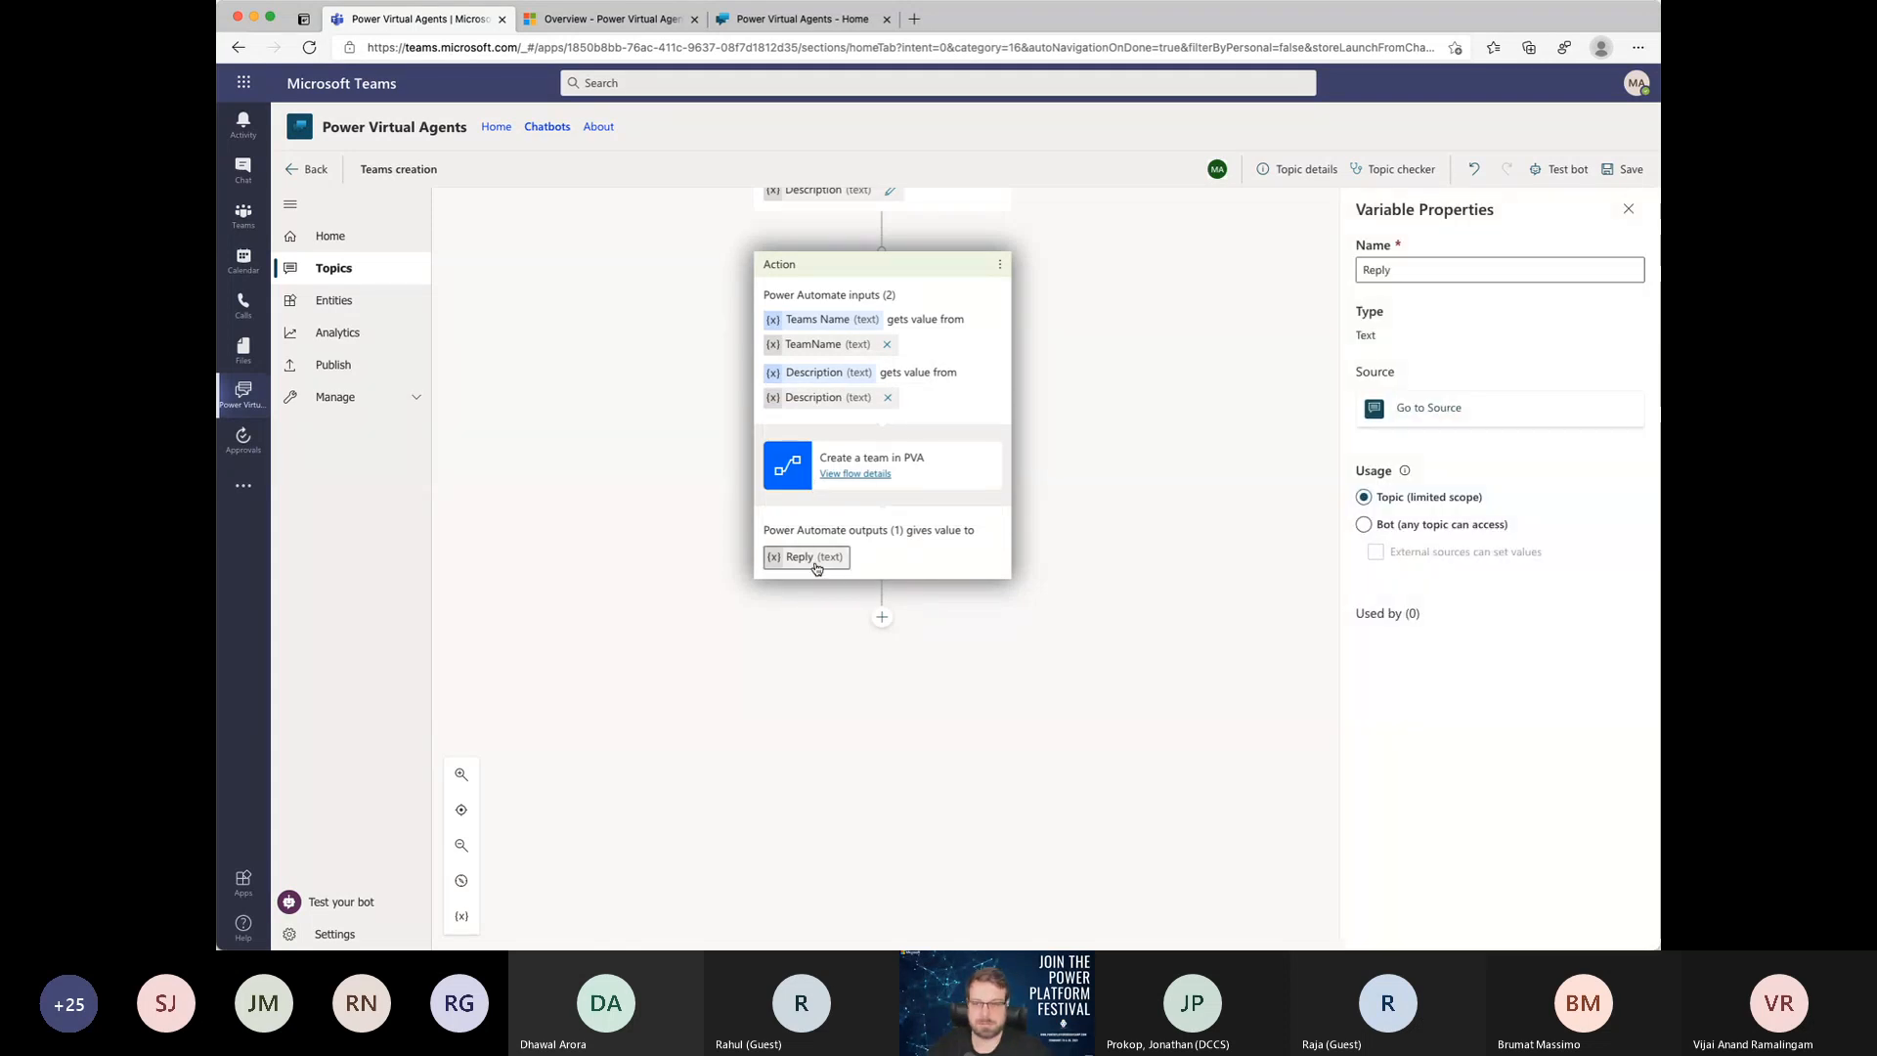
pyautogui.doubleClick(1405, 264)
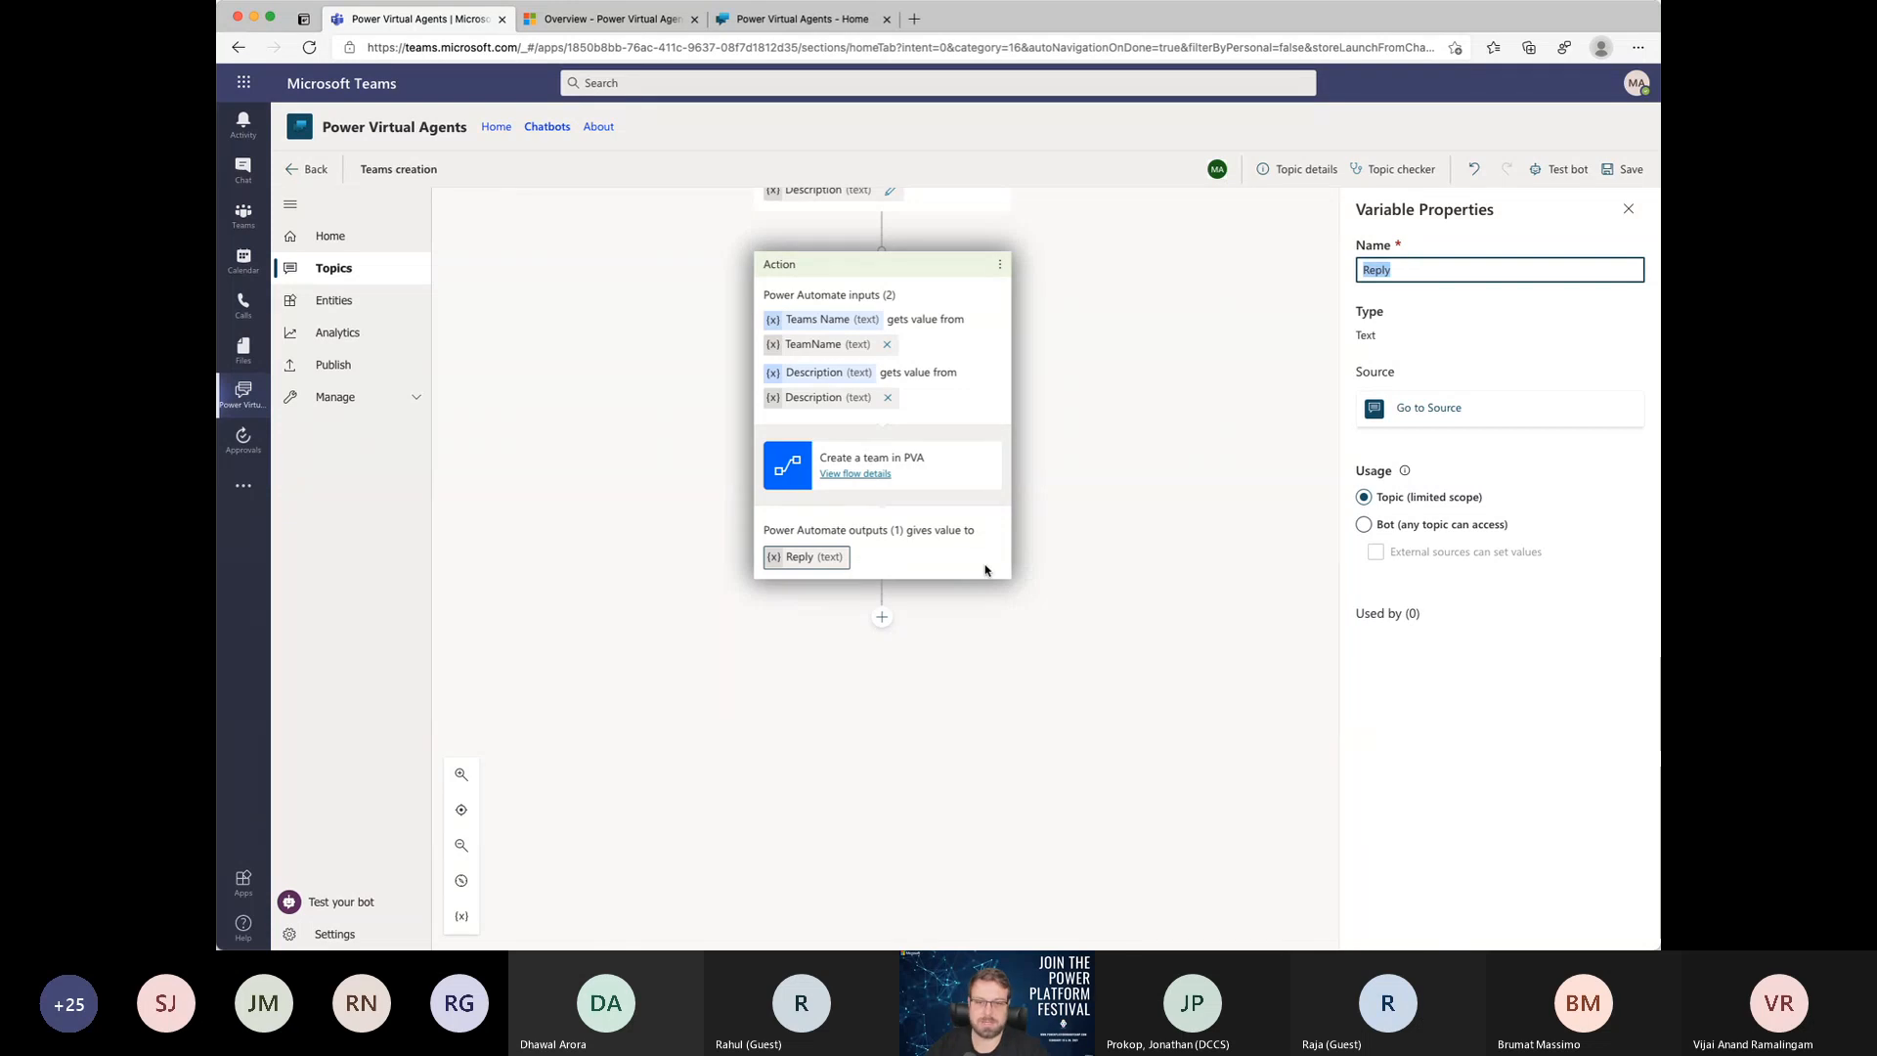
pyautogui.click(1628, 208)
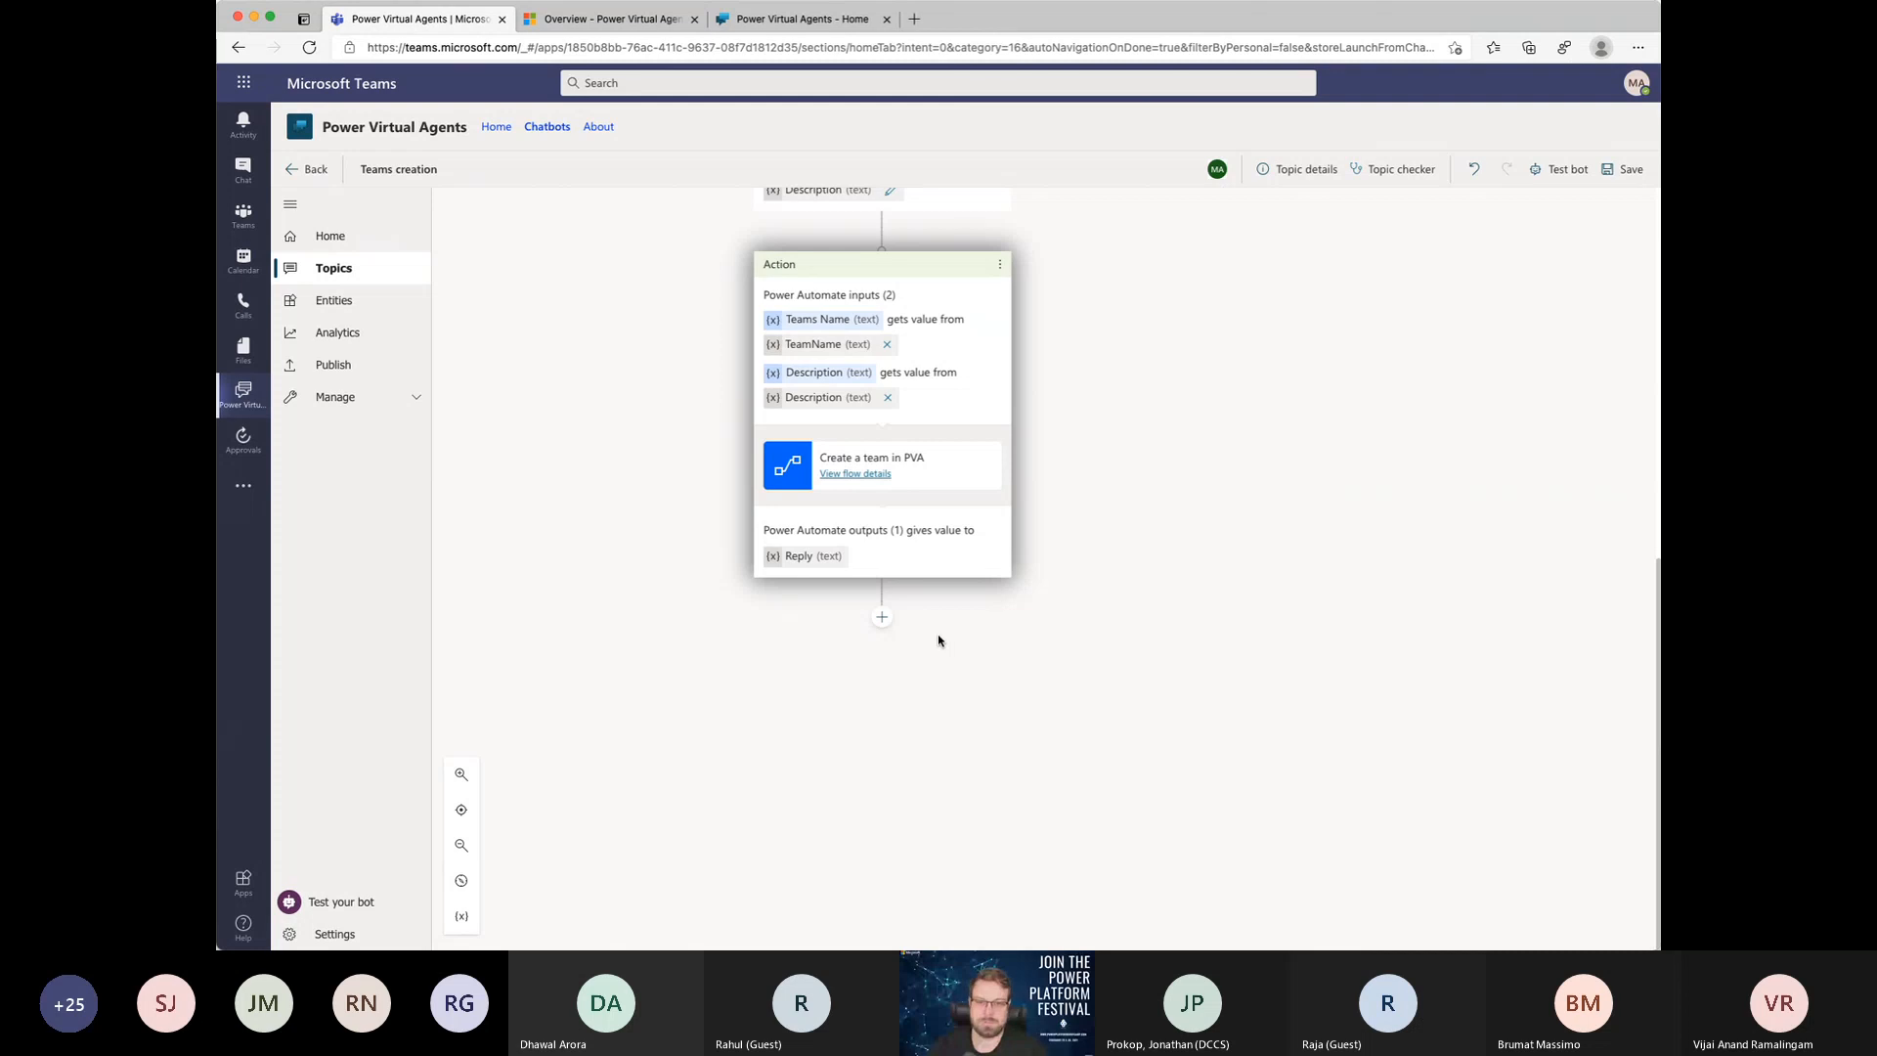
# Step: Add a message node below the Create a team in PVA action
pyautogui.click(879, 626)
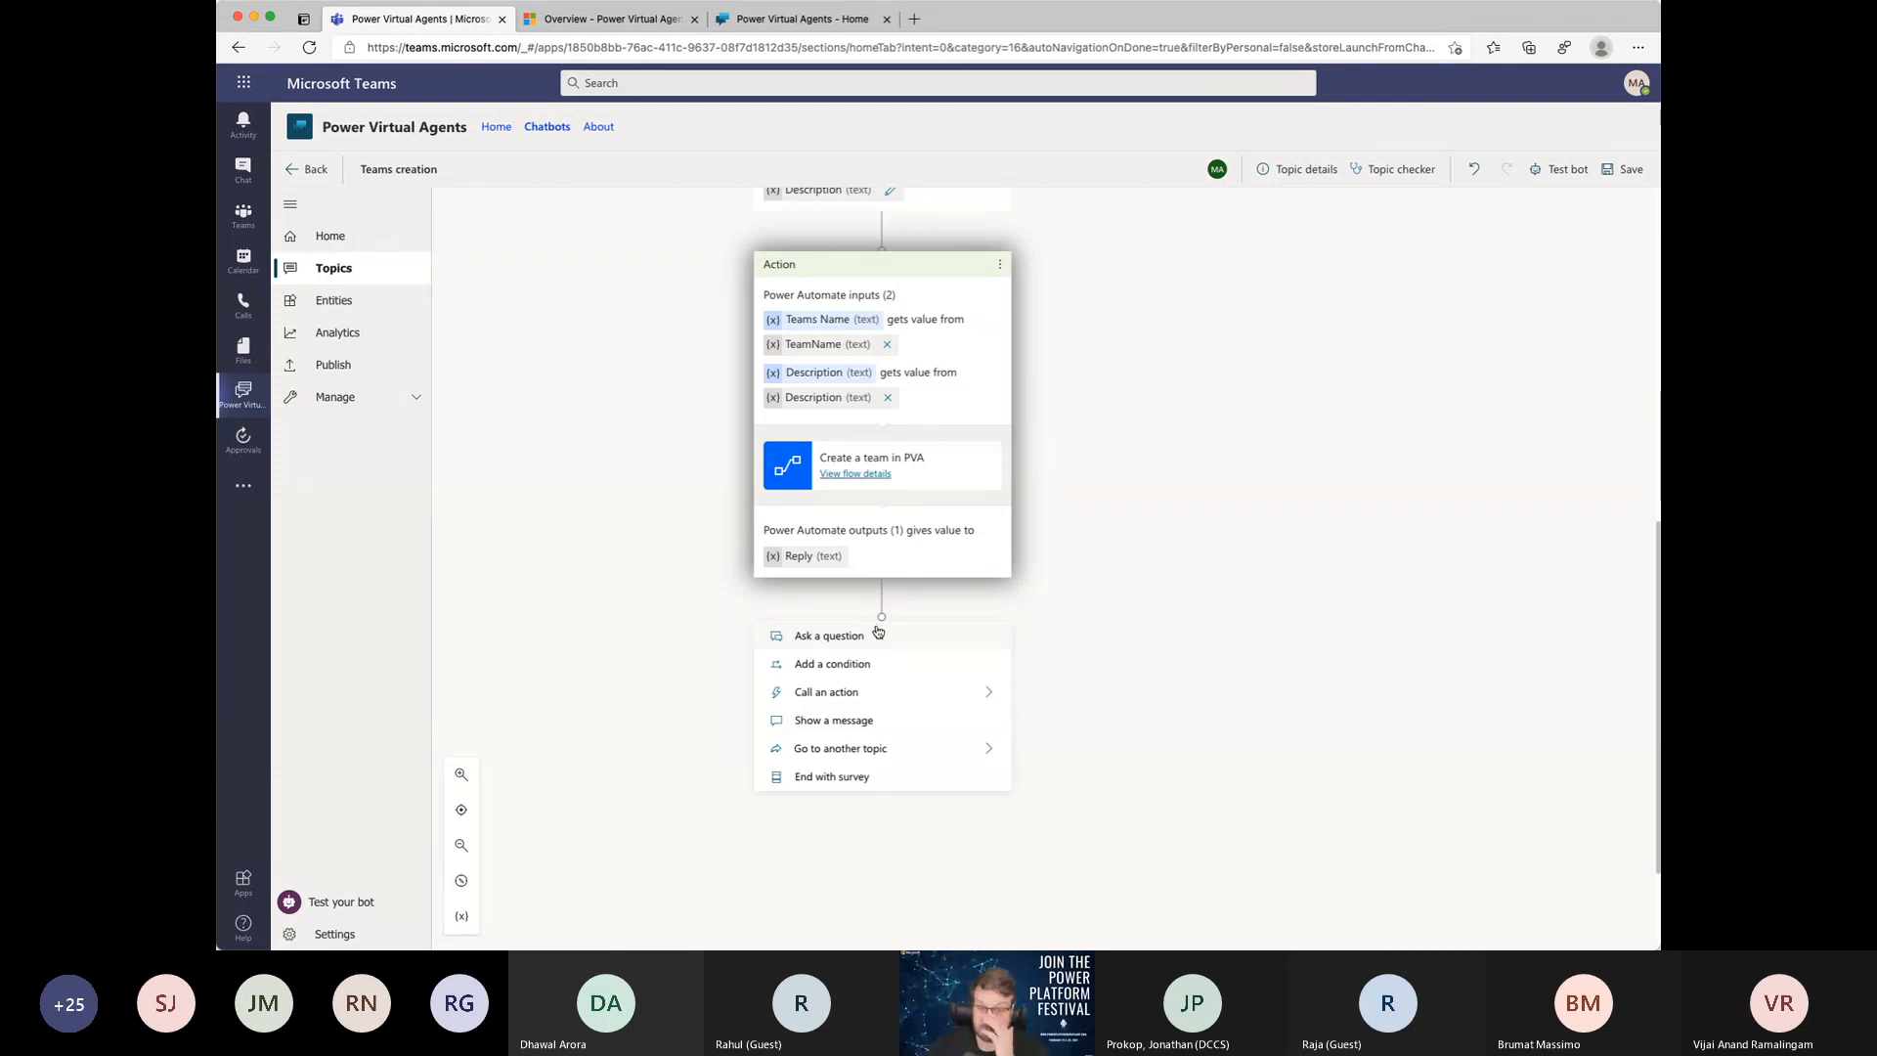
pyautogui.click(860, 720)
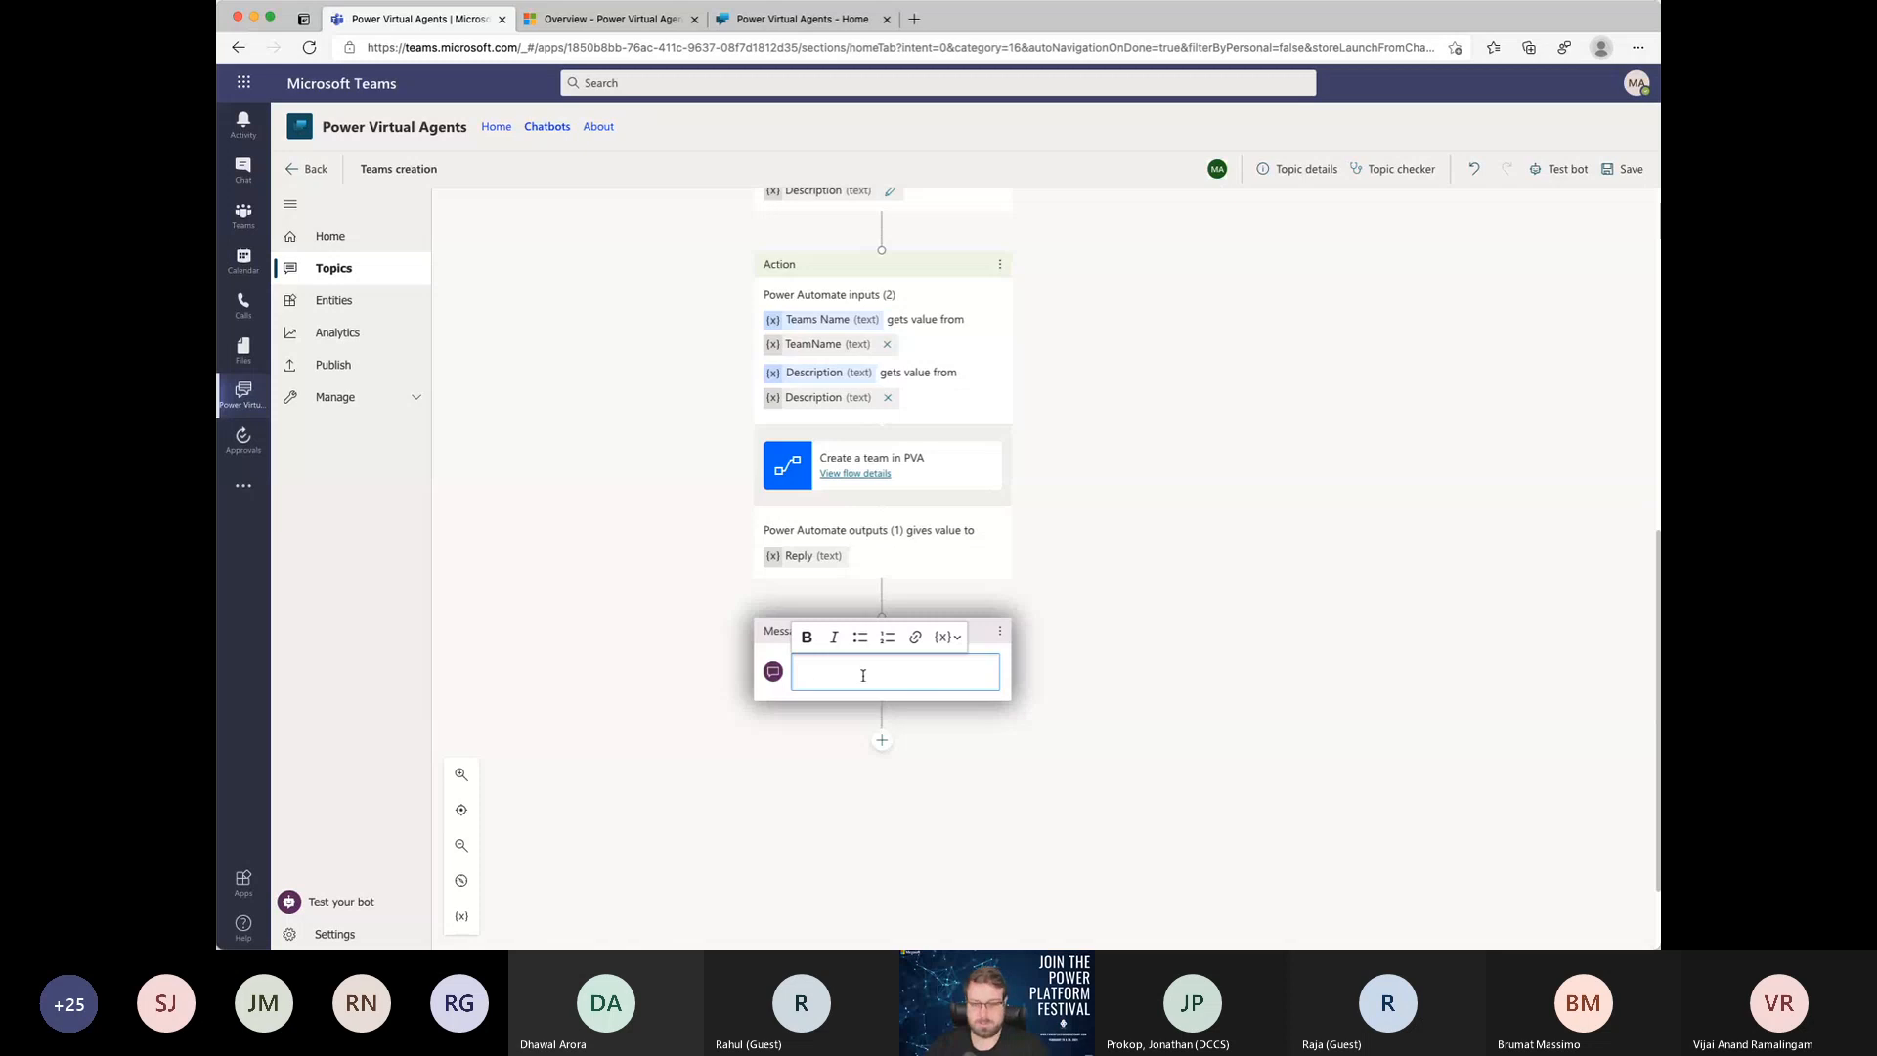
pyautogui.write('The Team')
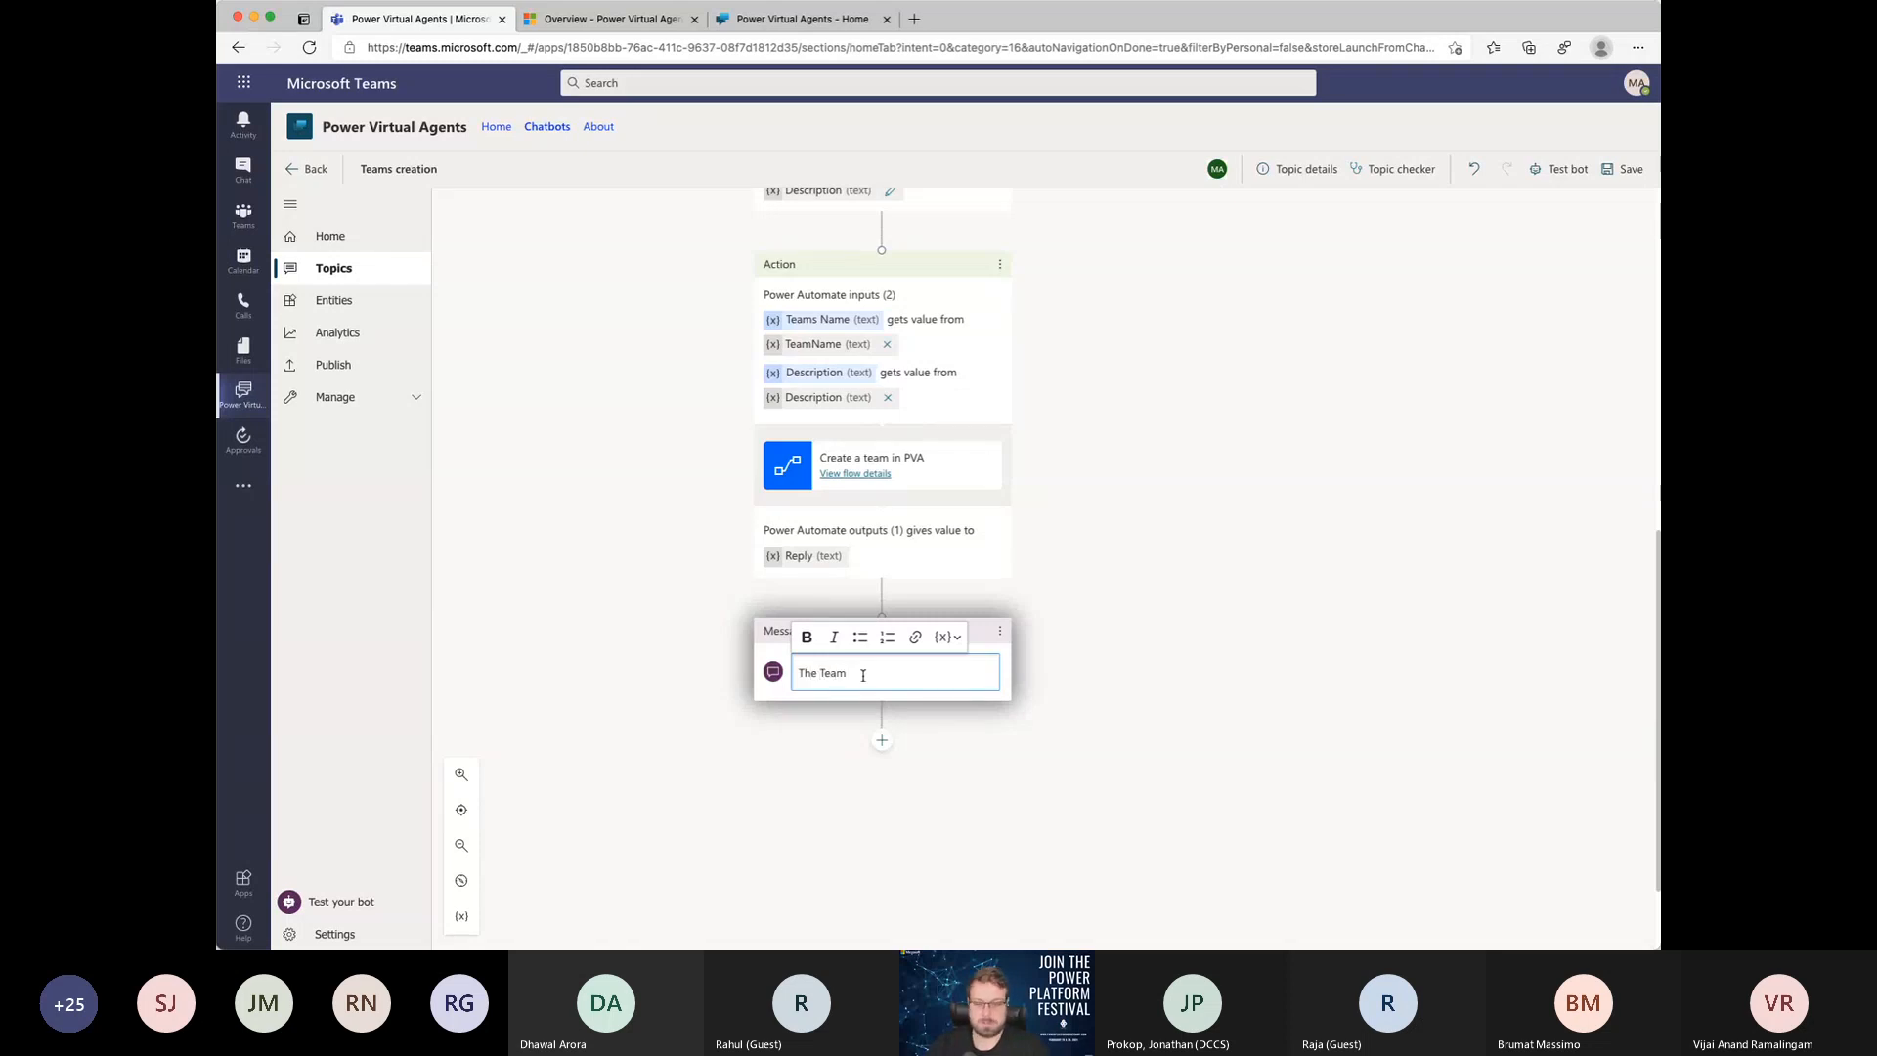
pyautogui.hotkey('ctrl', 'a')
pyautogui.press('BackSpace')
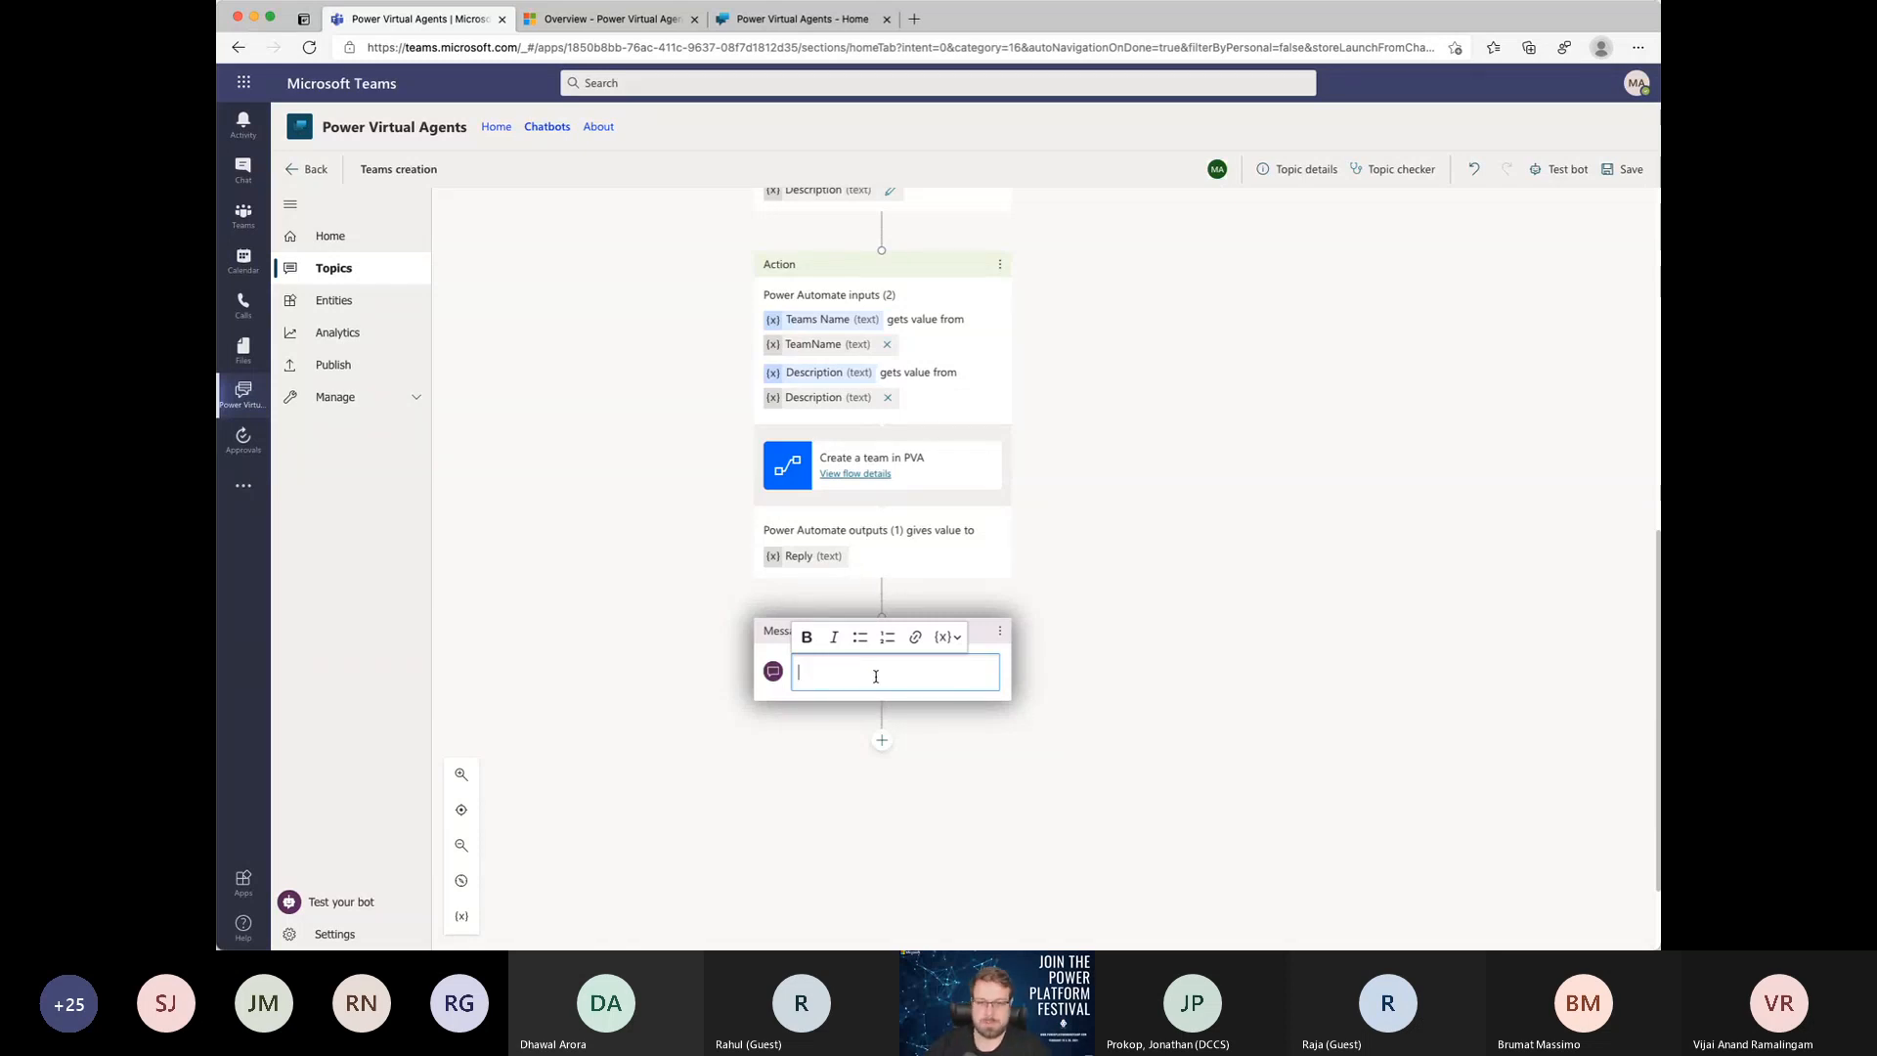
# Step: Insert the Reply variable as the content of the message node below the Create a team in PVA action
pyautogui.click(1033, 687)
pyautogui.click(913, 669)
pyautogui.click(948, 638)
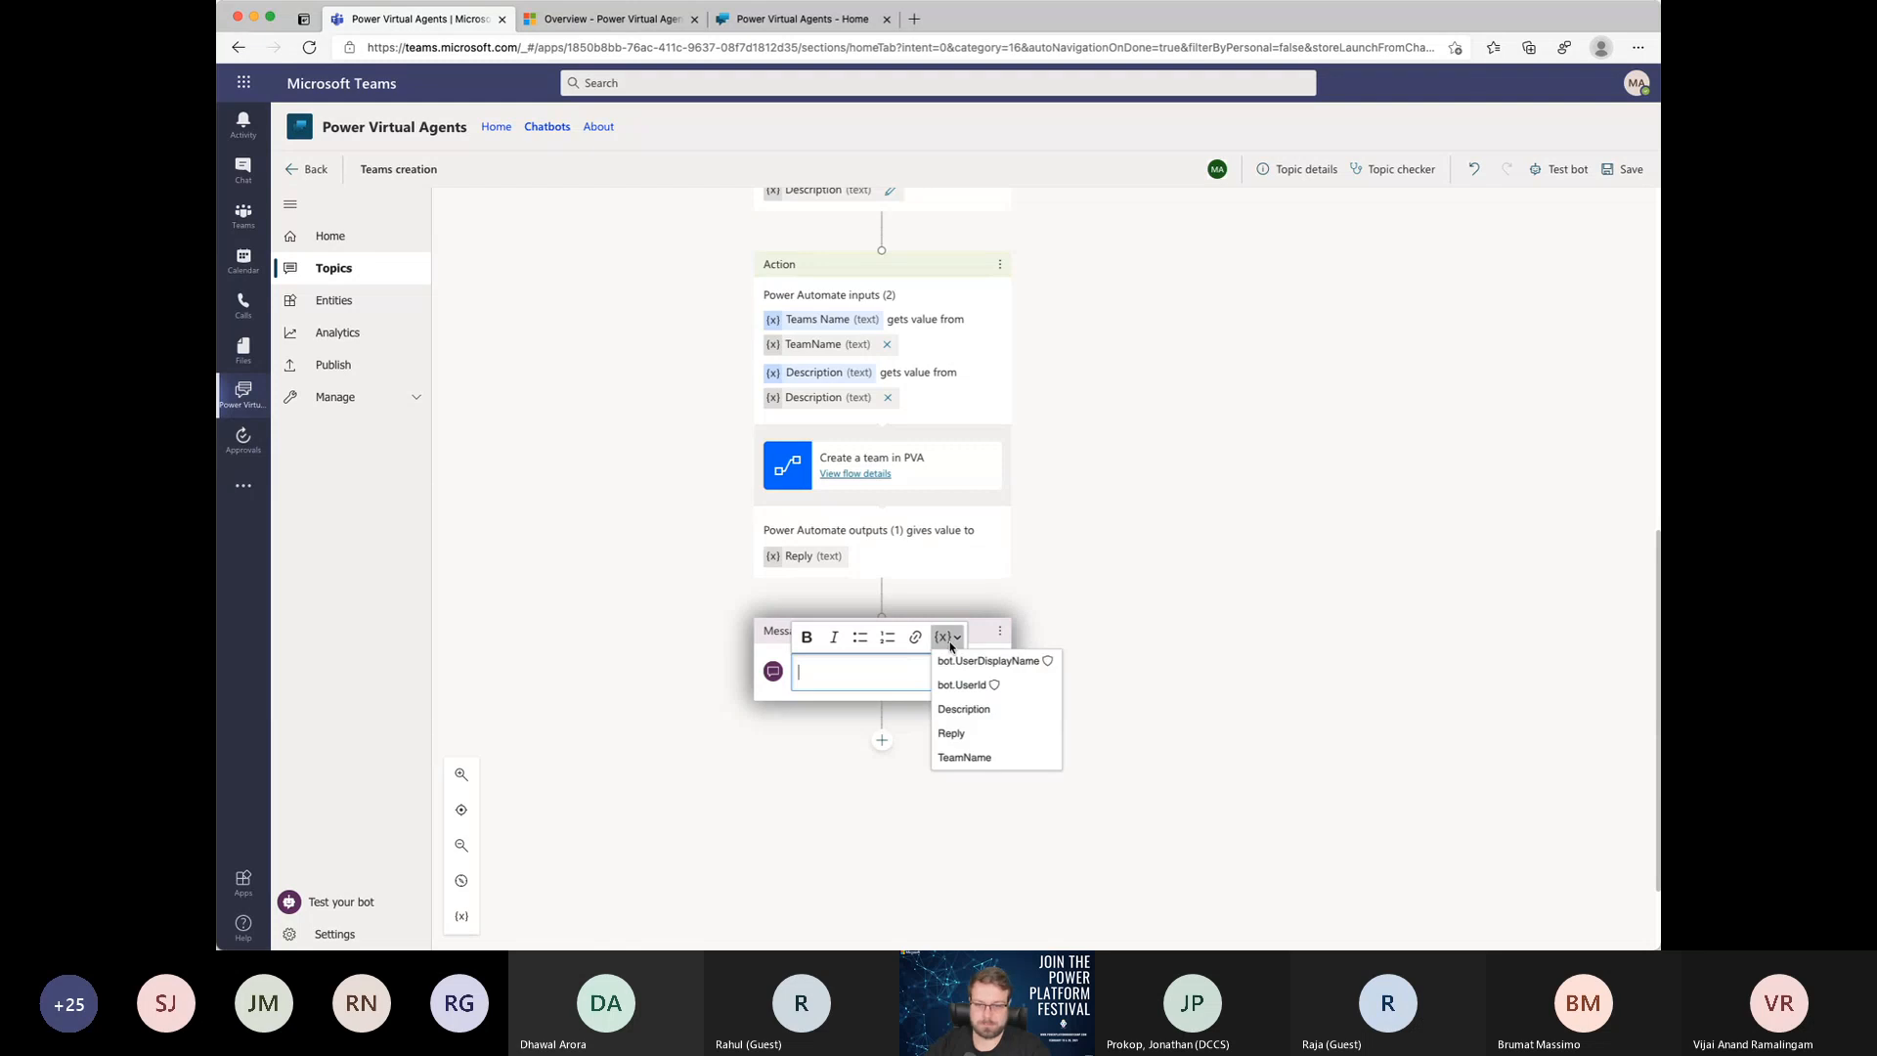
pyautogui.click(858, 662)
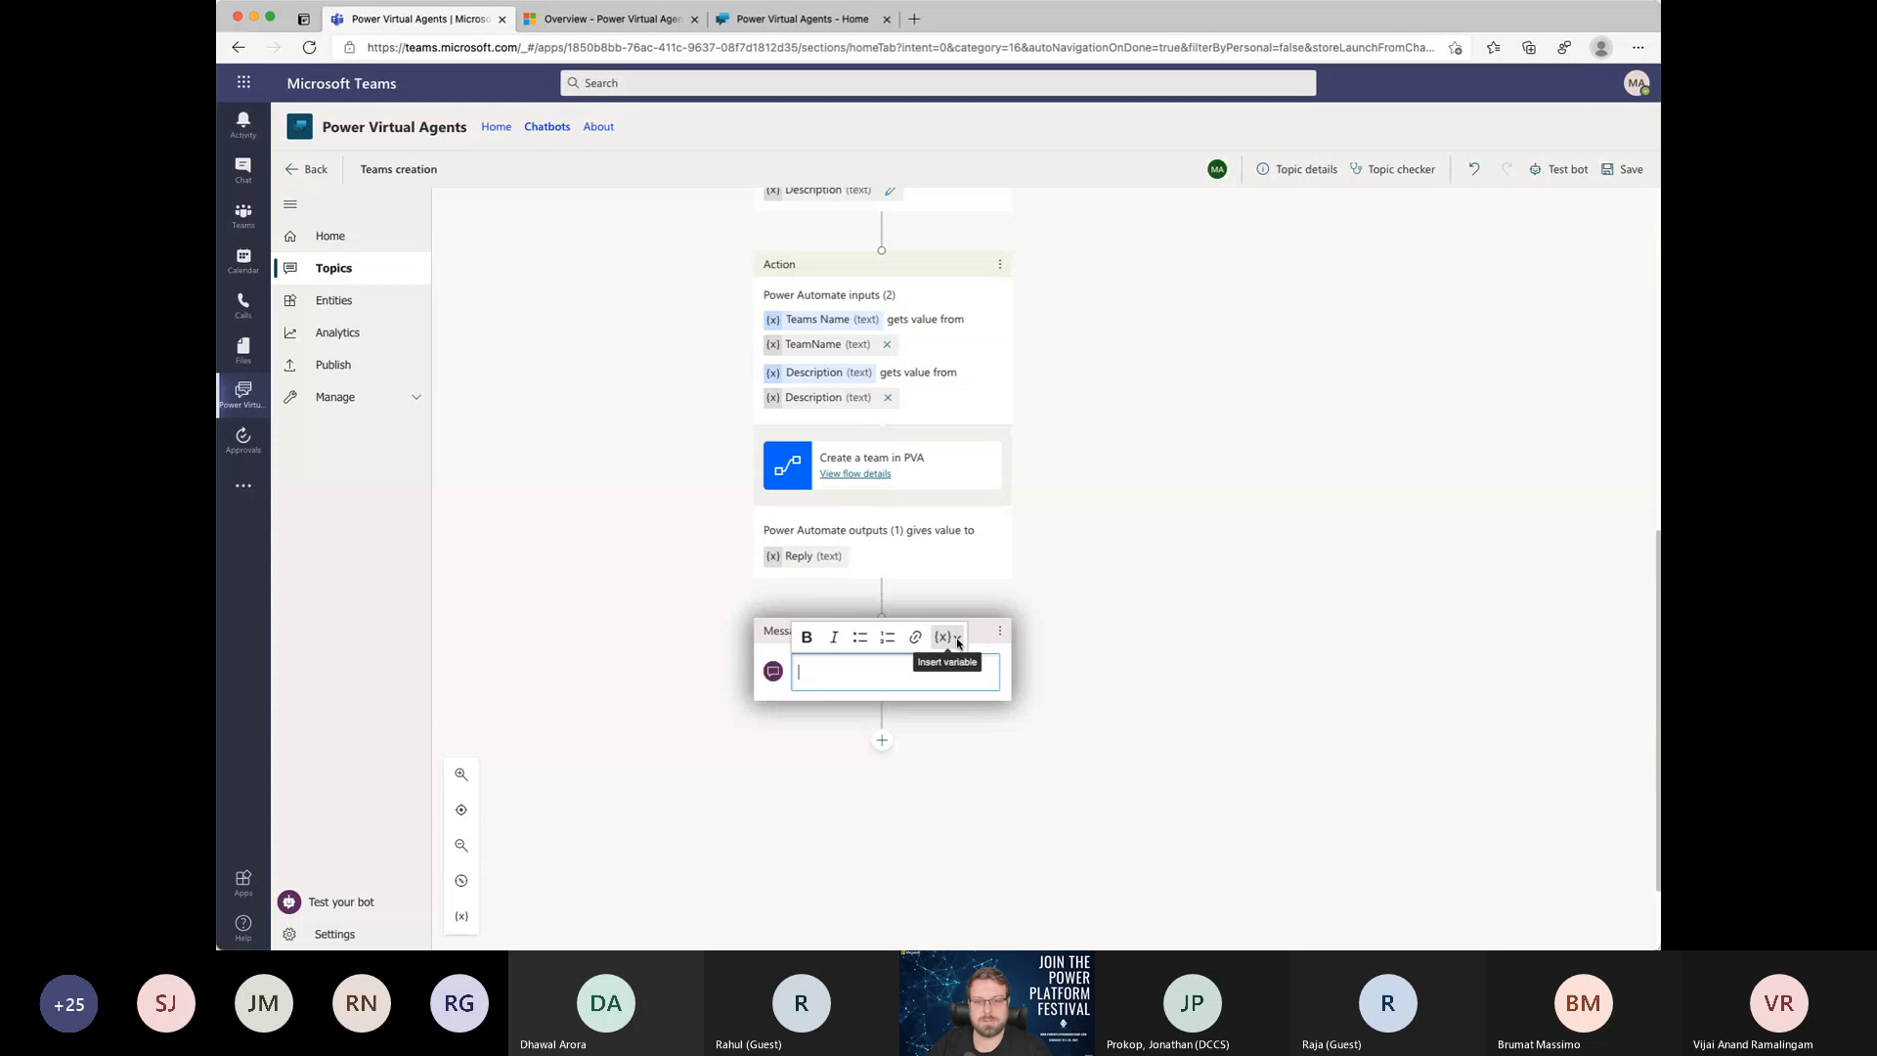
pyautogui.click(957, 640)
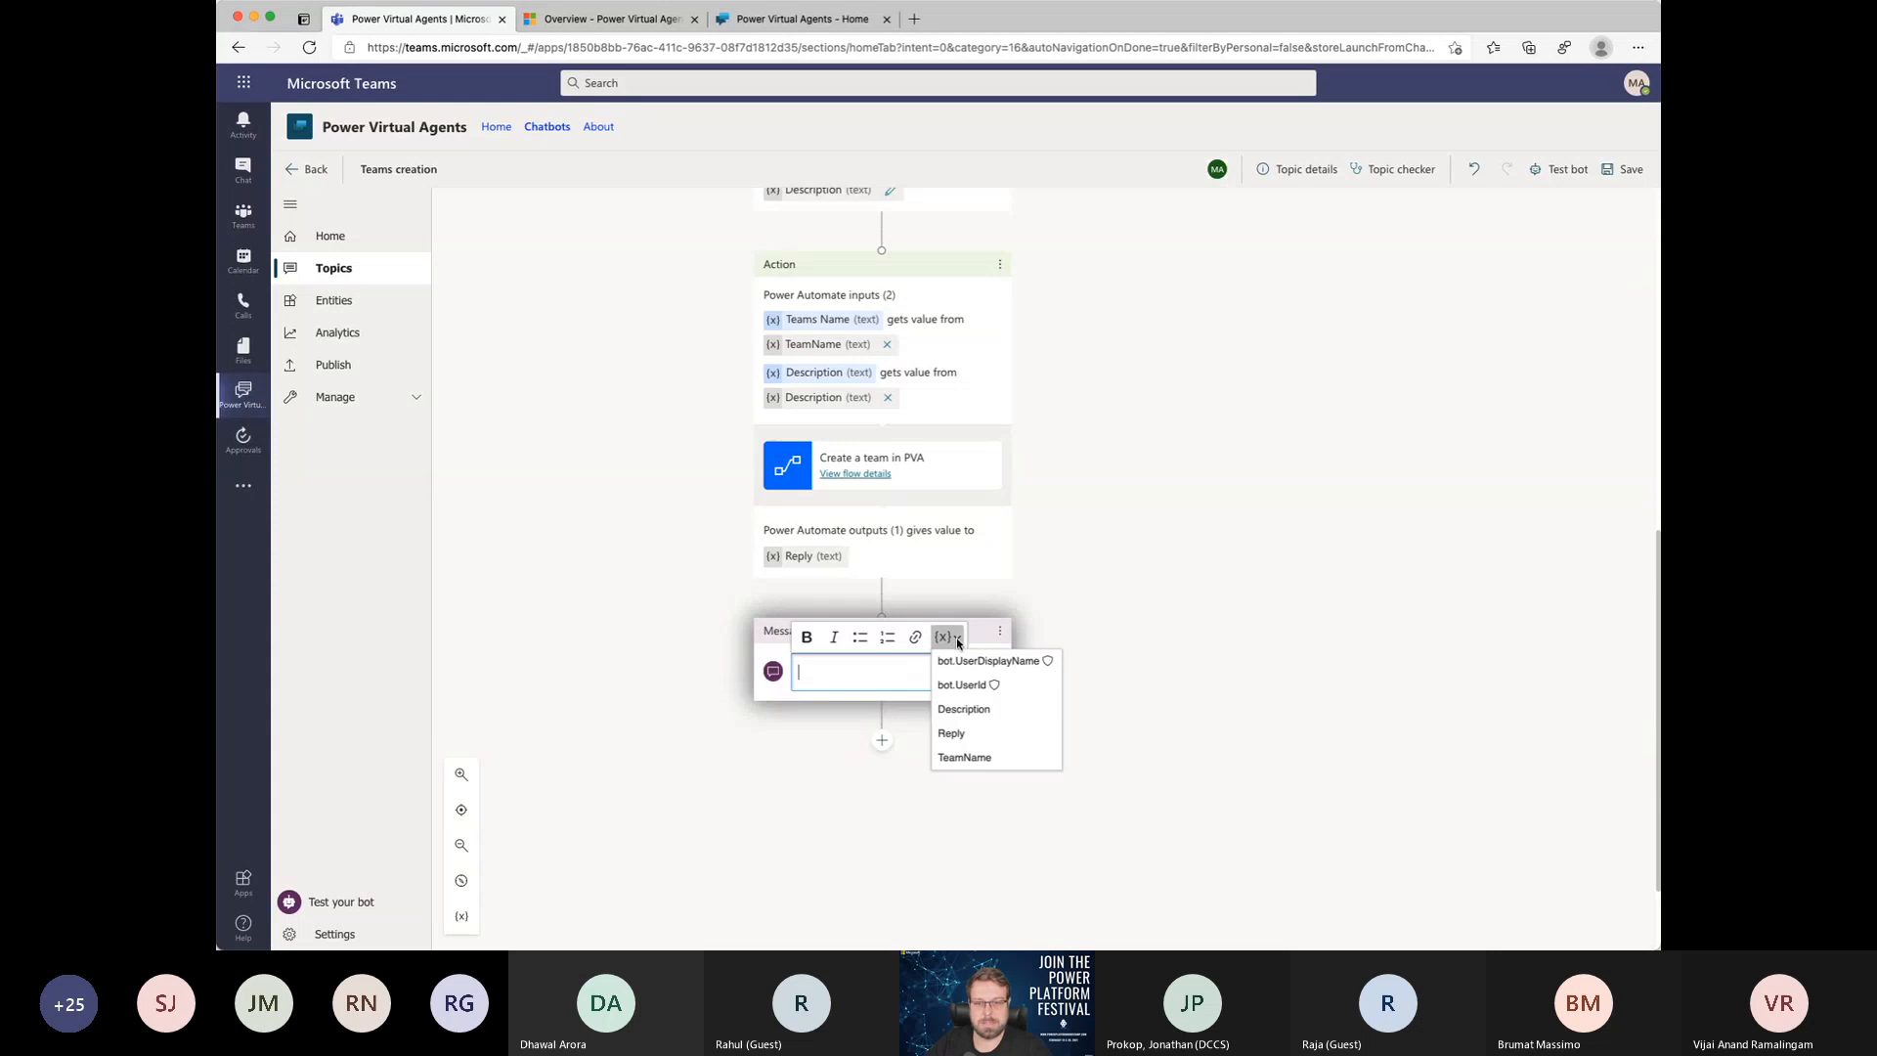
pyautogui.click(958, 734)
pyautogui.click(923, 736)
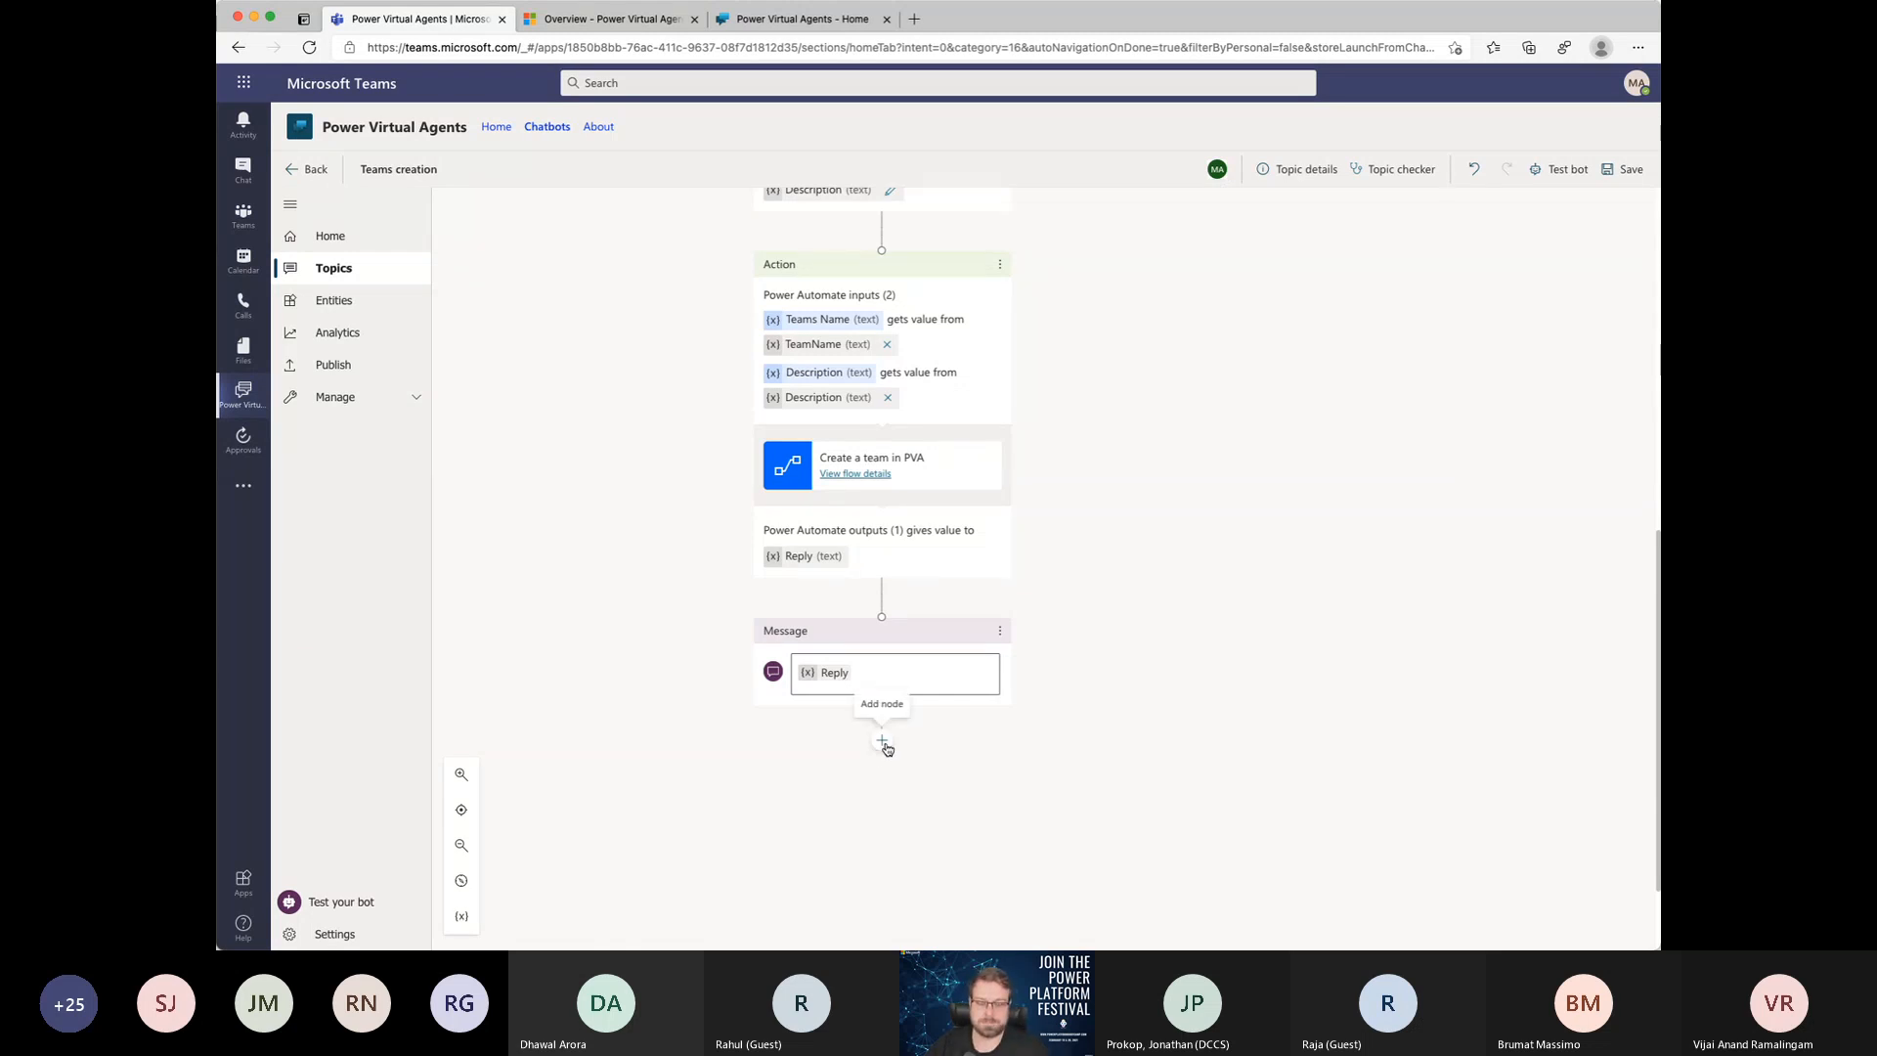
# Step: Add a condition branch below the Reply message node
pyautogui.click(882, 741)
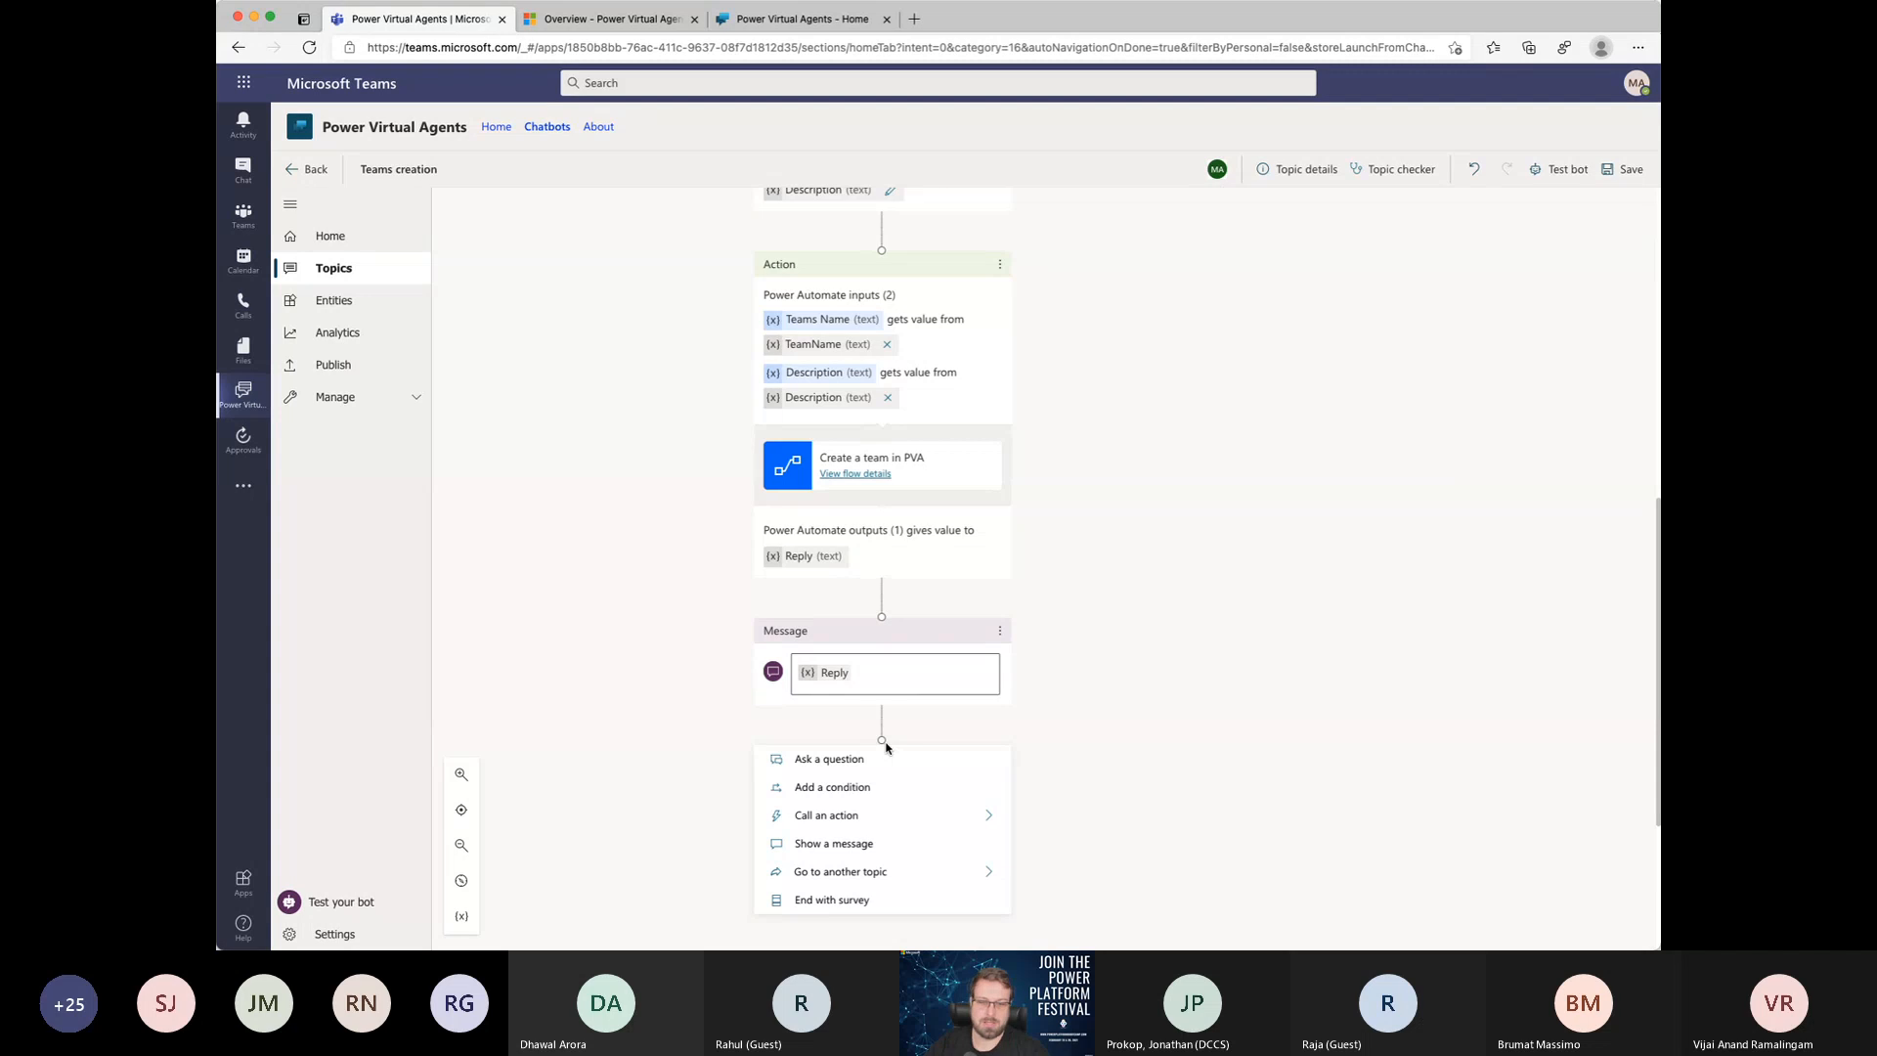
pyautogui.scroll(-3, 885, 748)
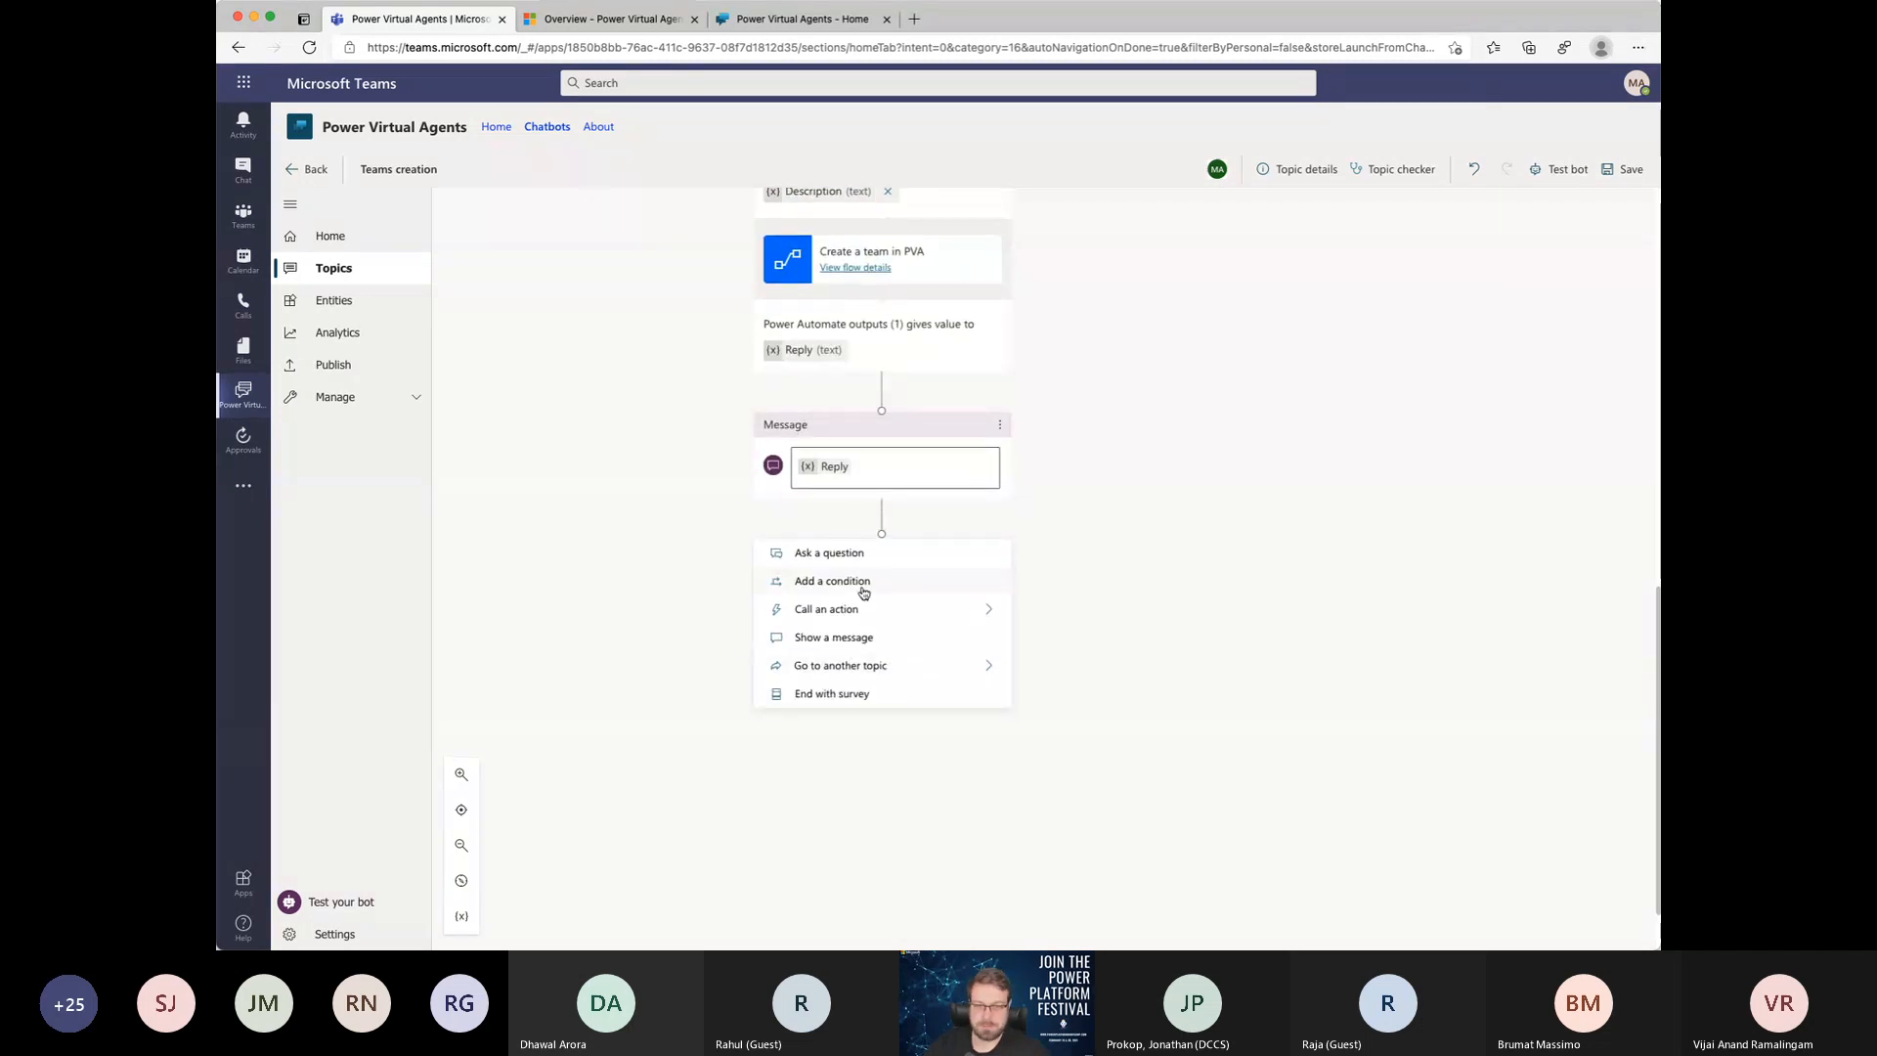
pyautogui.scroll(5, 864, 593)
pyautogui.scroll(-4, 863, 591)
pyautogui.scroll(-2, 864, 591)
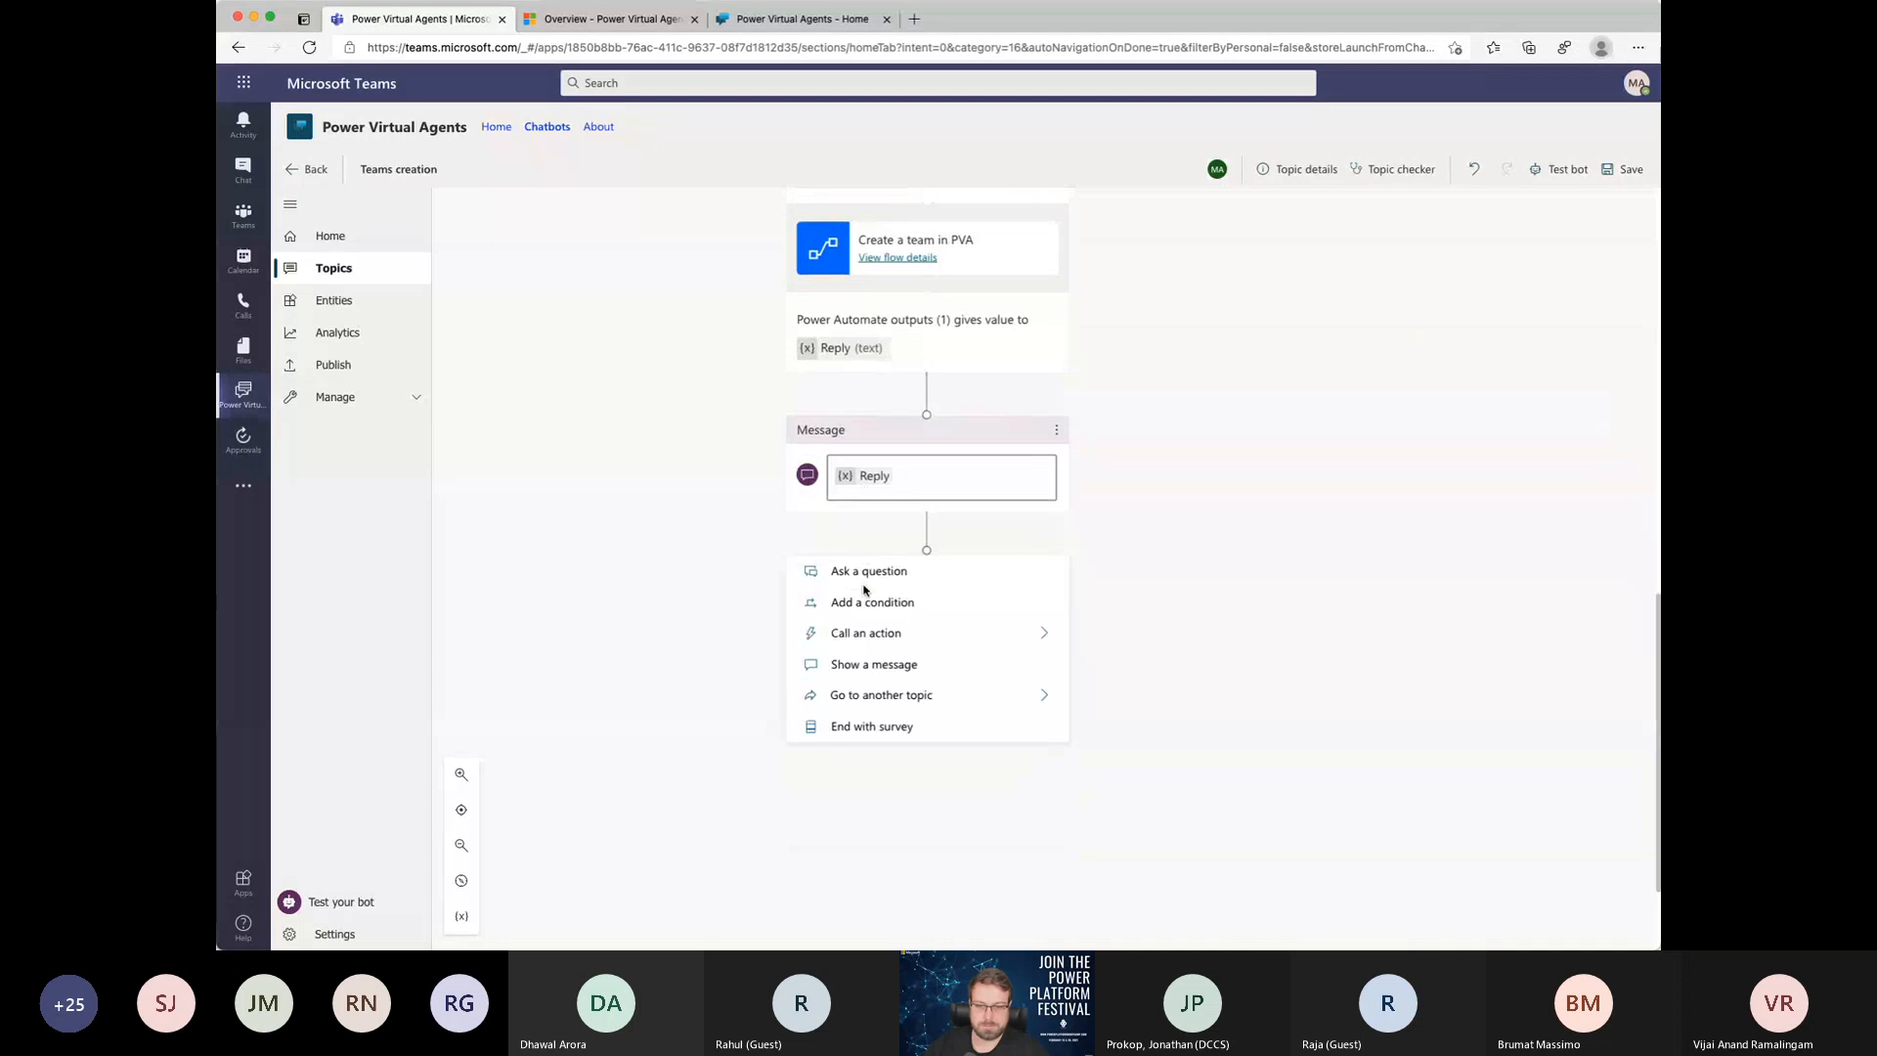
pyautogui.scroll(-2, 863, 591)
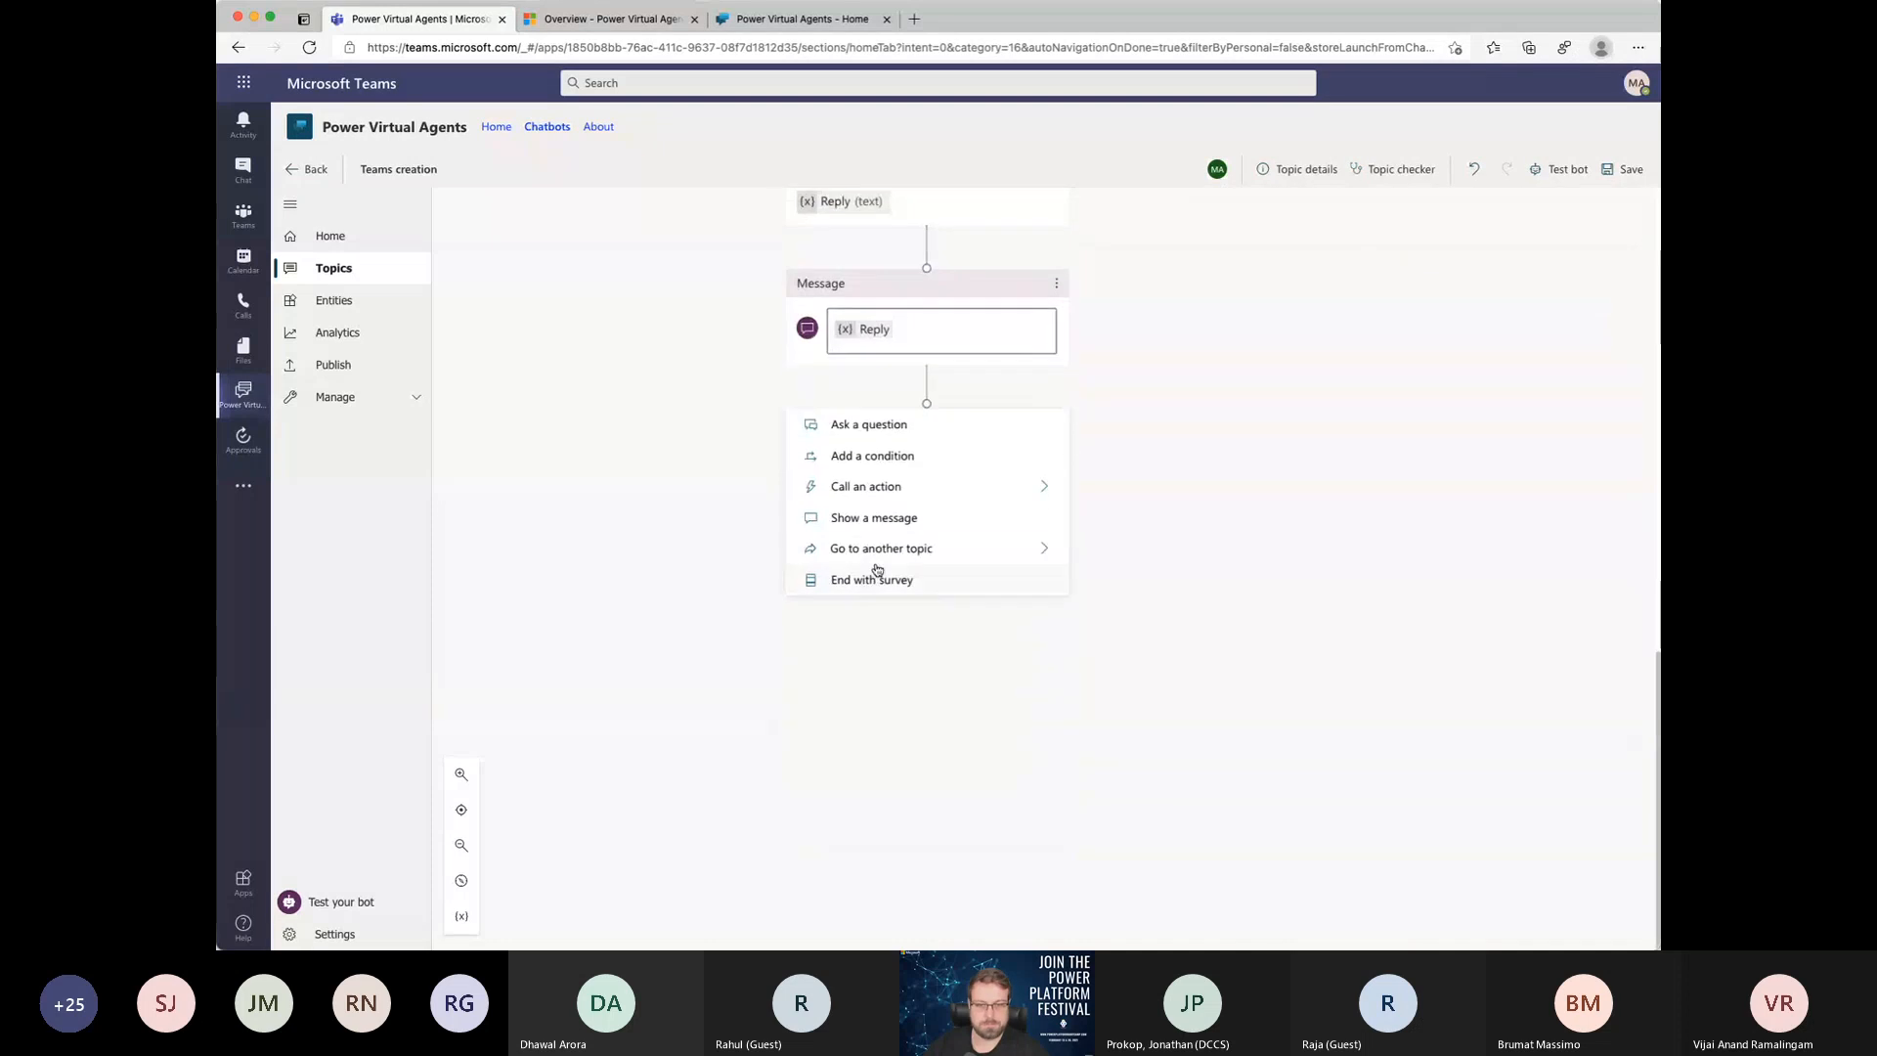
pyautogui.click(879, 456)
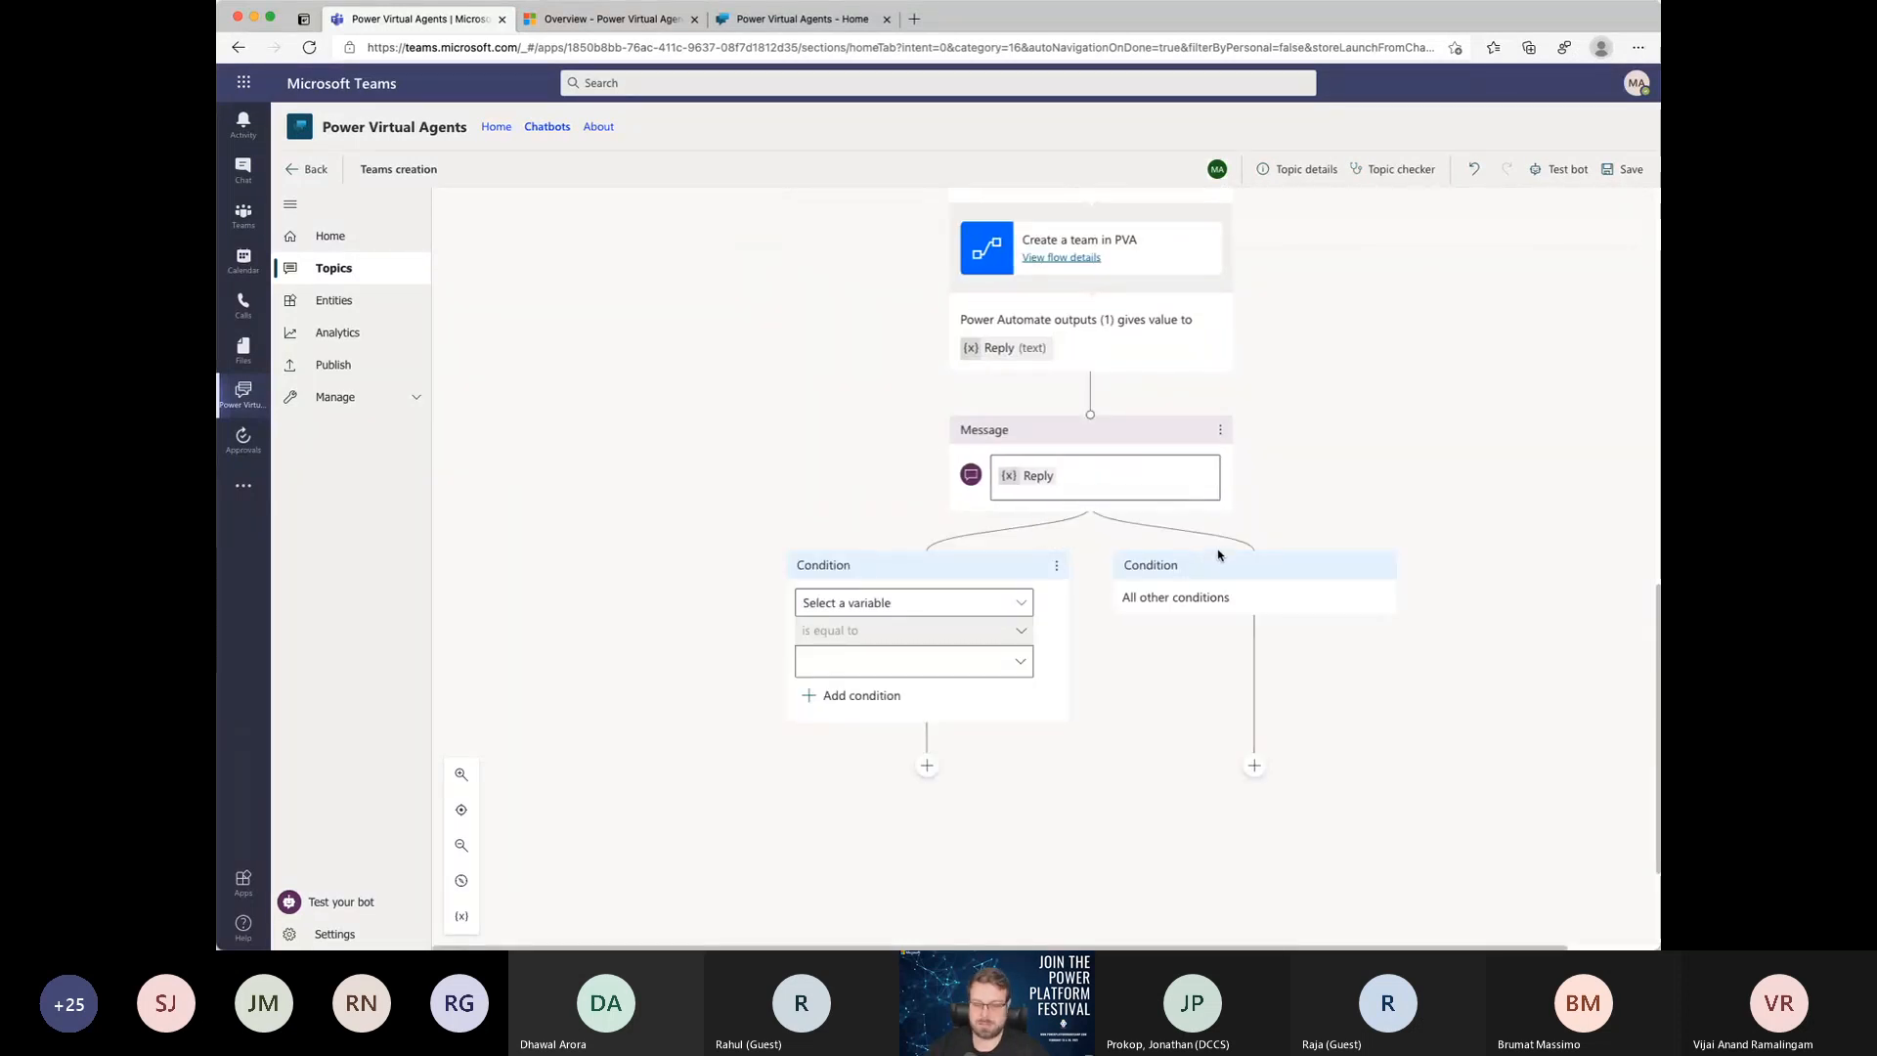
pyautogui.hscroll(1, 1218, 555)
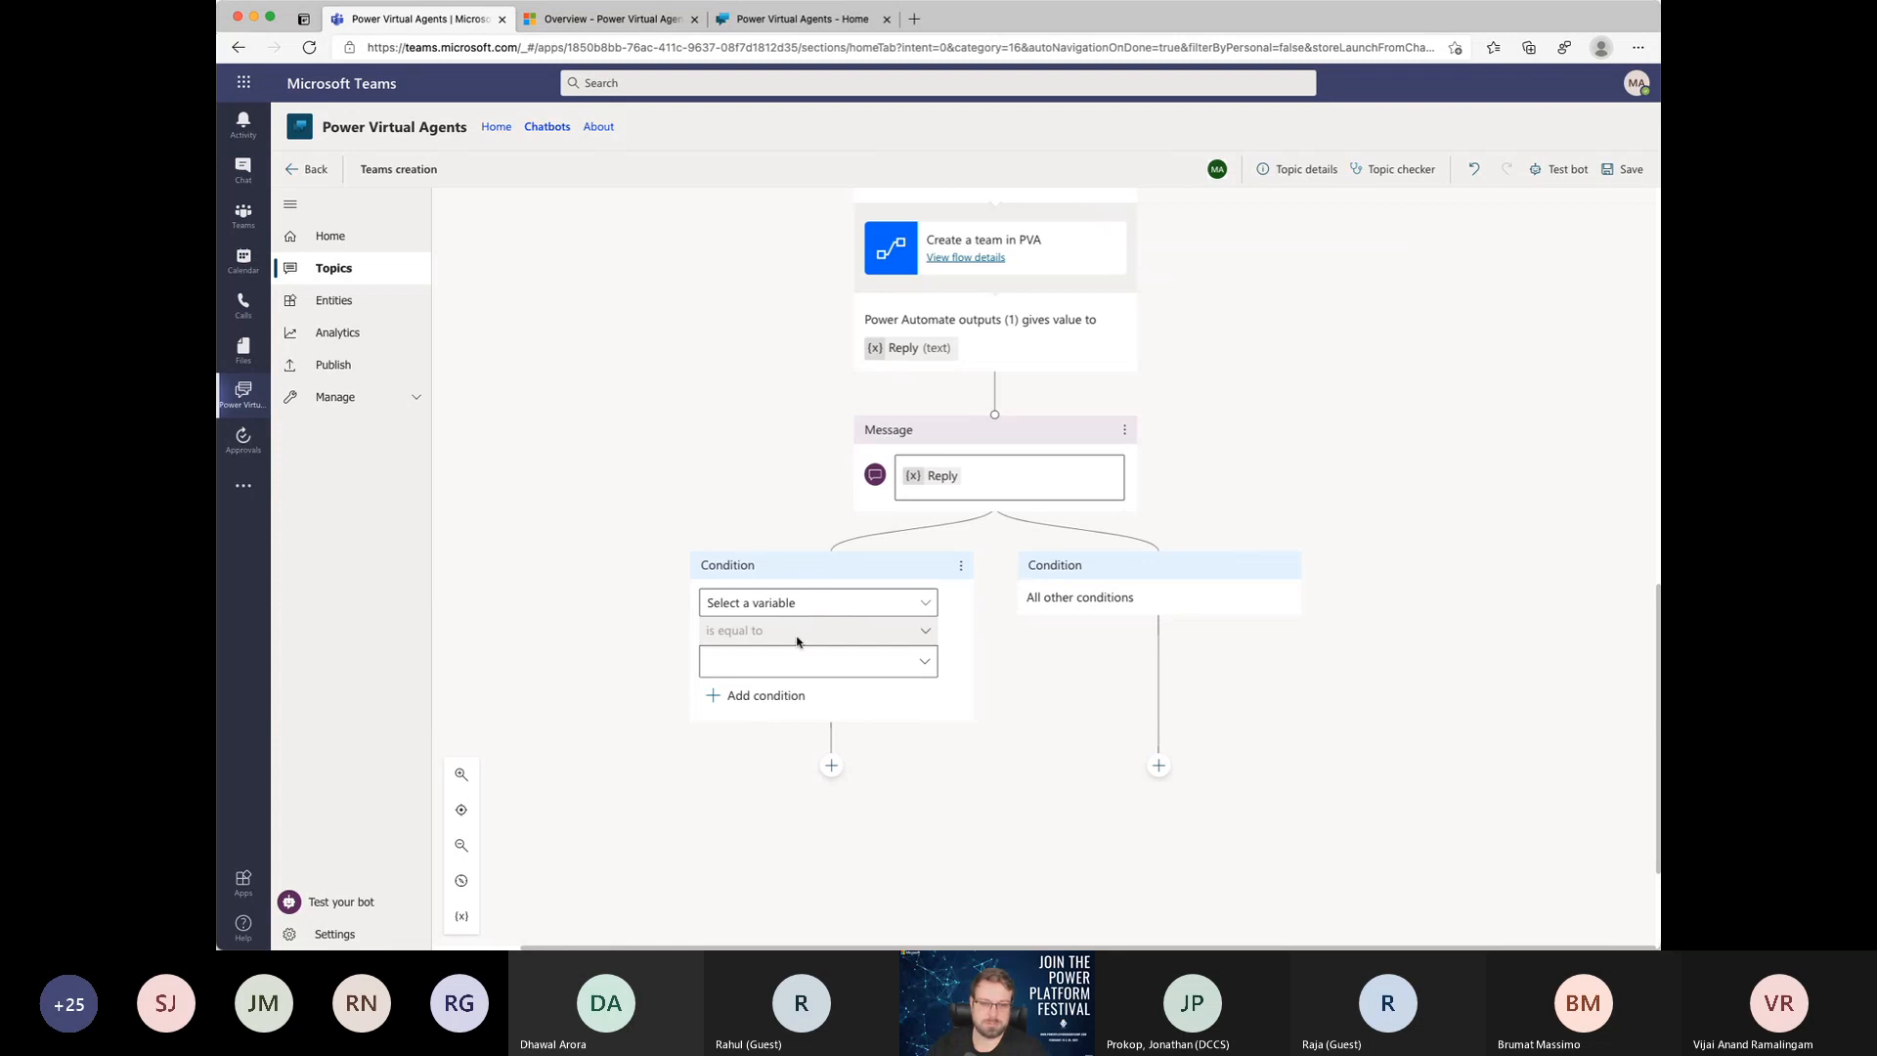
# Step: Set the new branch's condition to check that the TeamName variable has no value (empty)
pyautogui.click(772, 605)
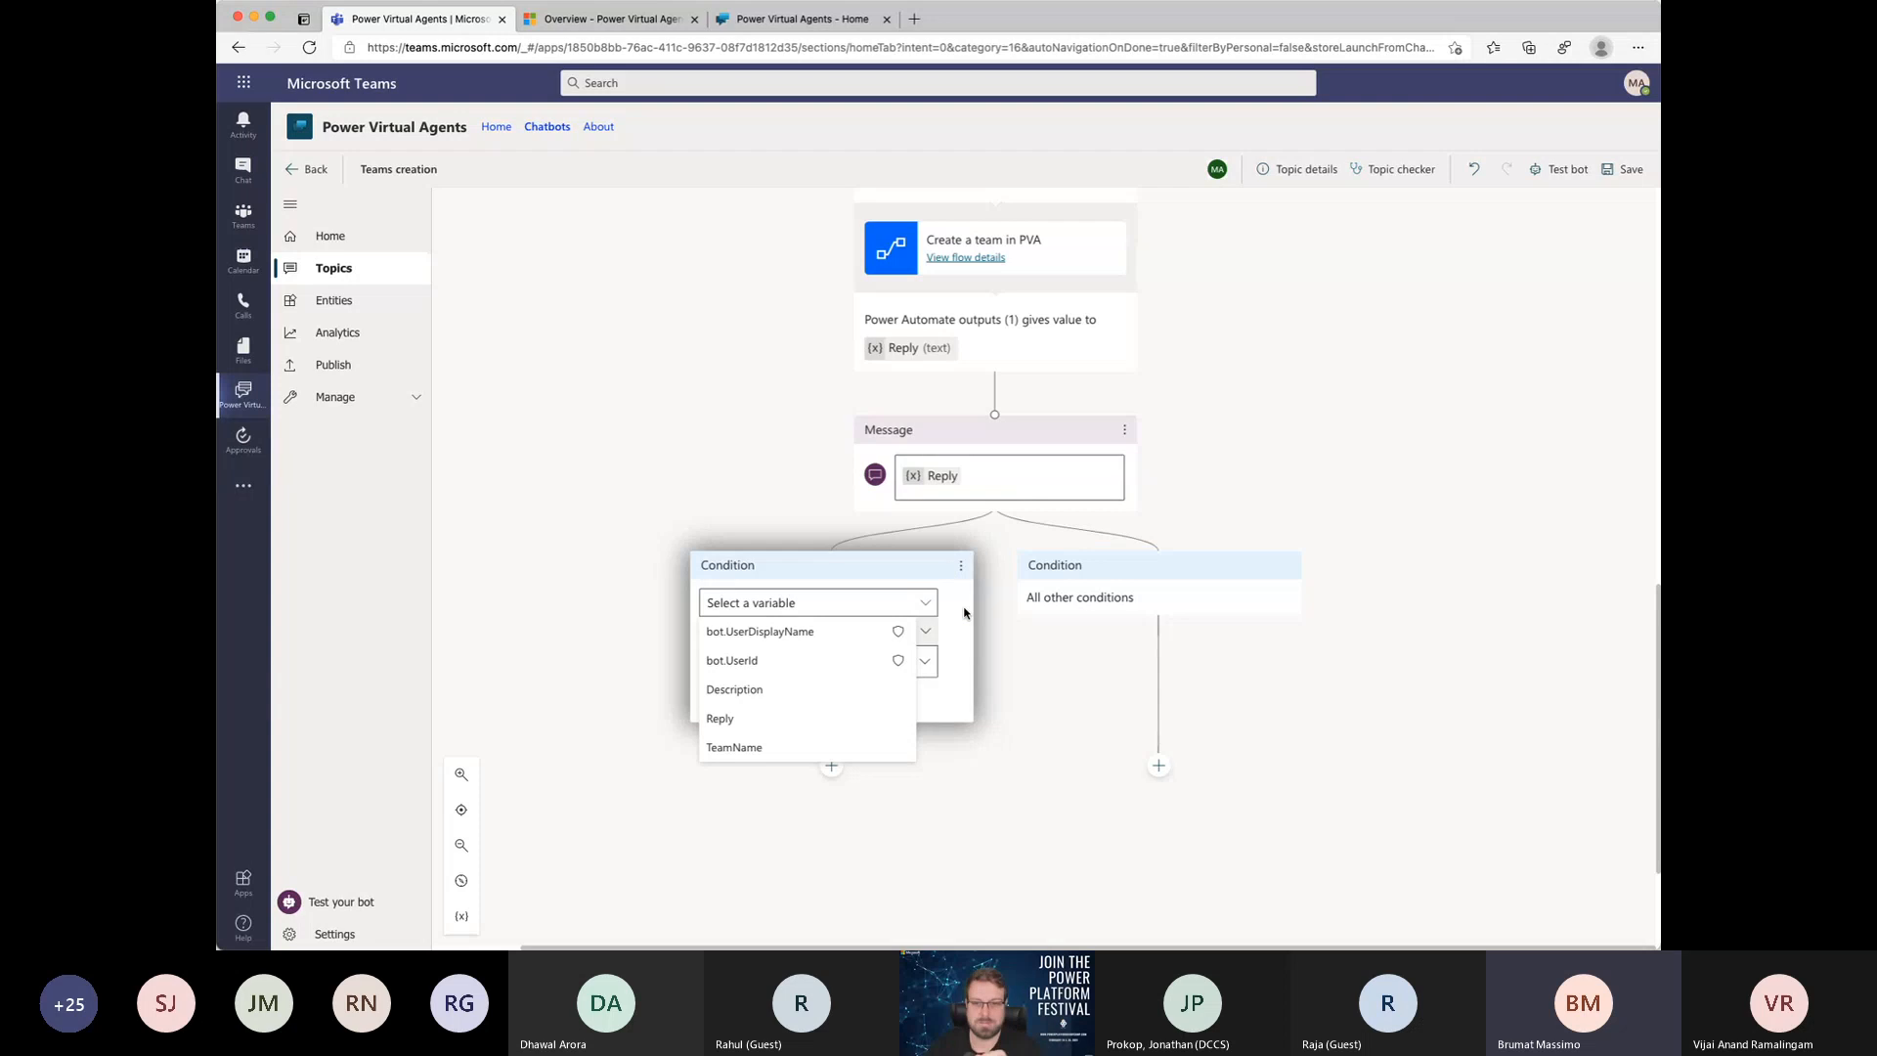
pyautogui.click(1028, 650)
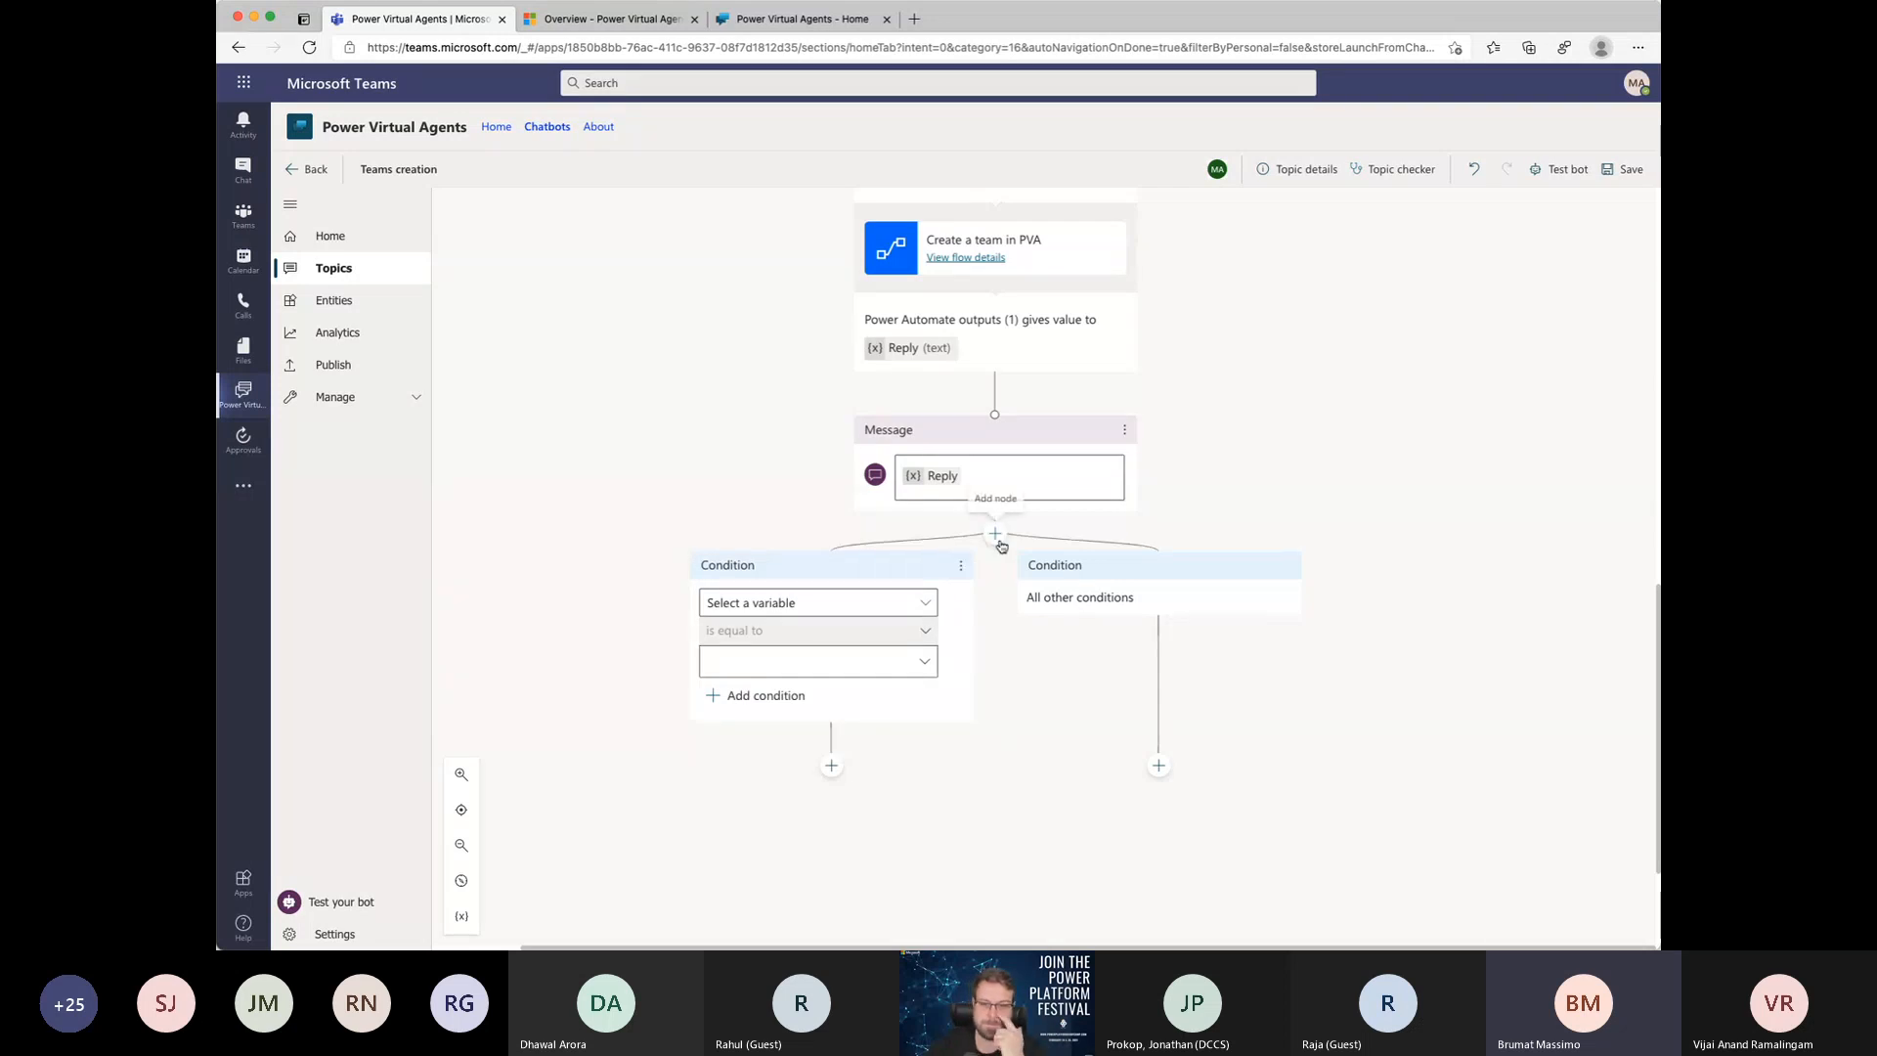
pyautogui.click(796, 604)
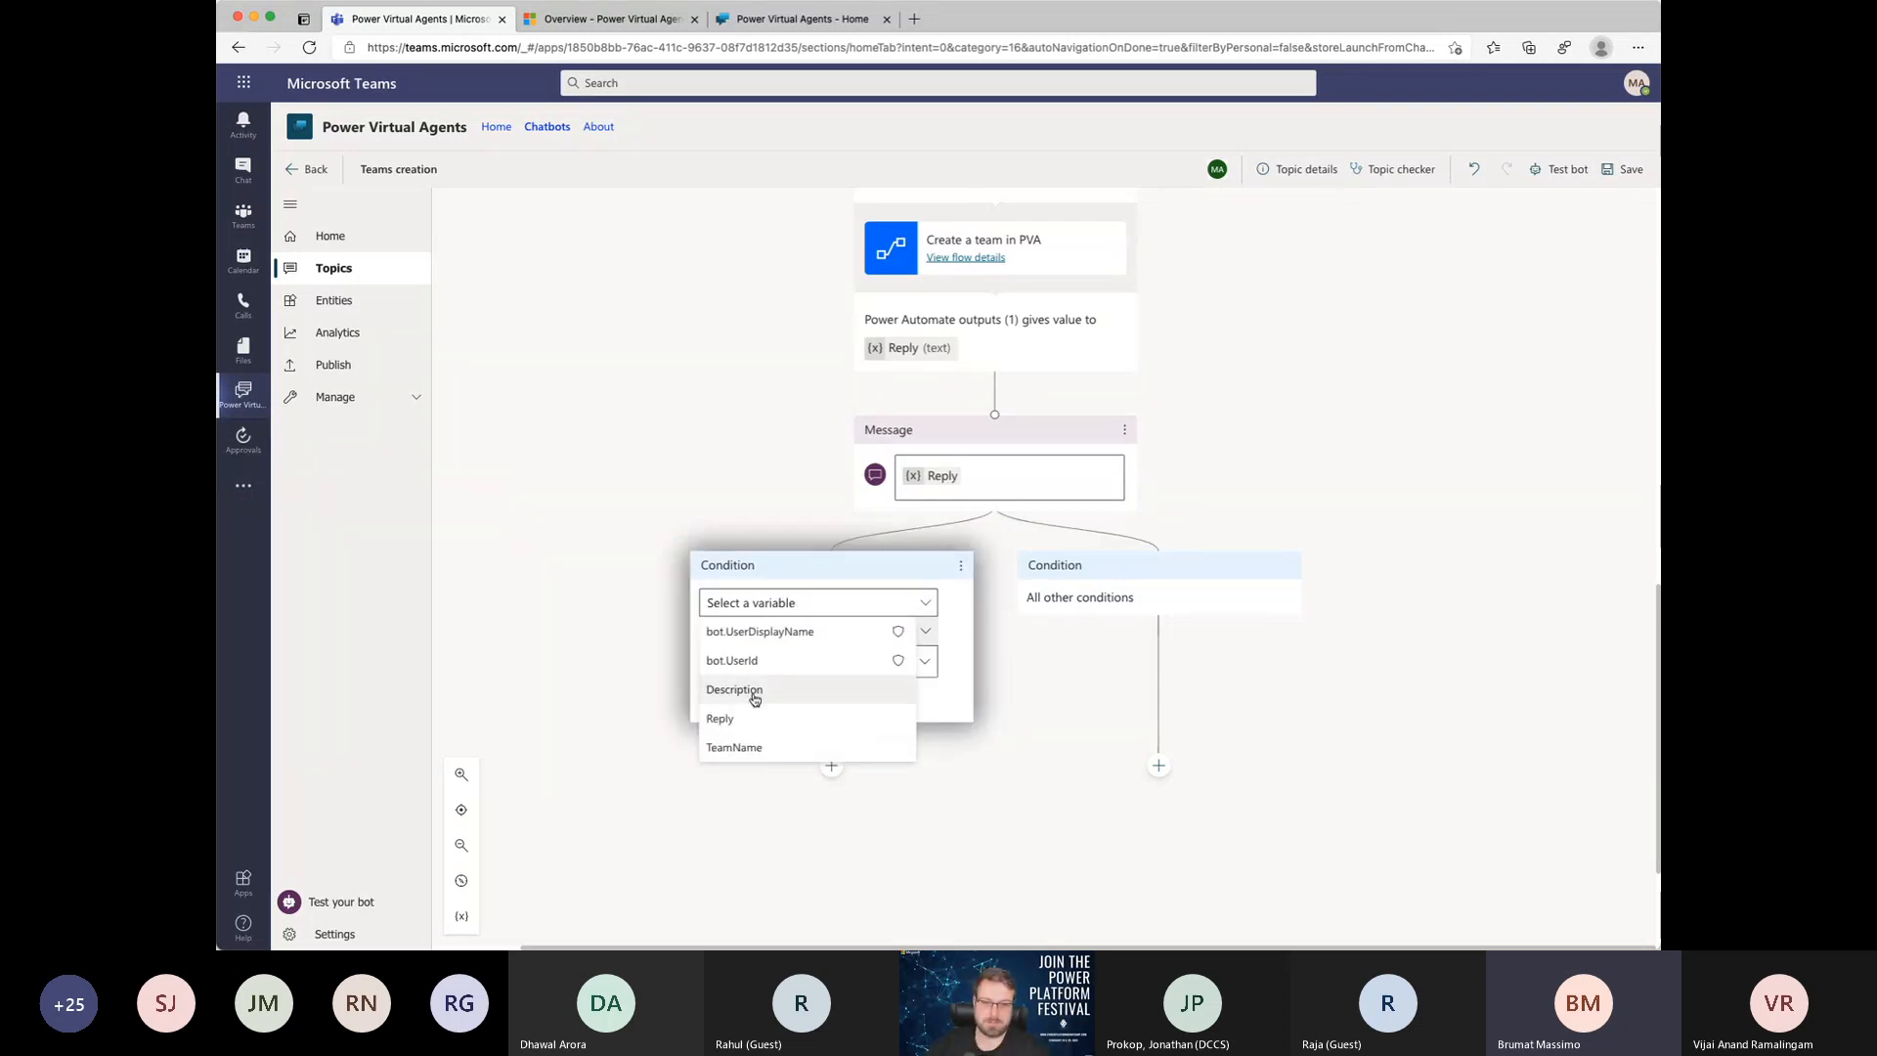
pyautogui.click(741, 749)
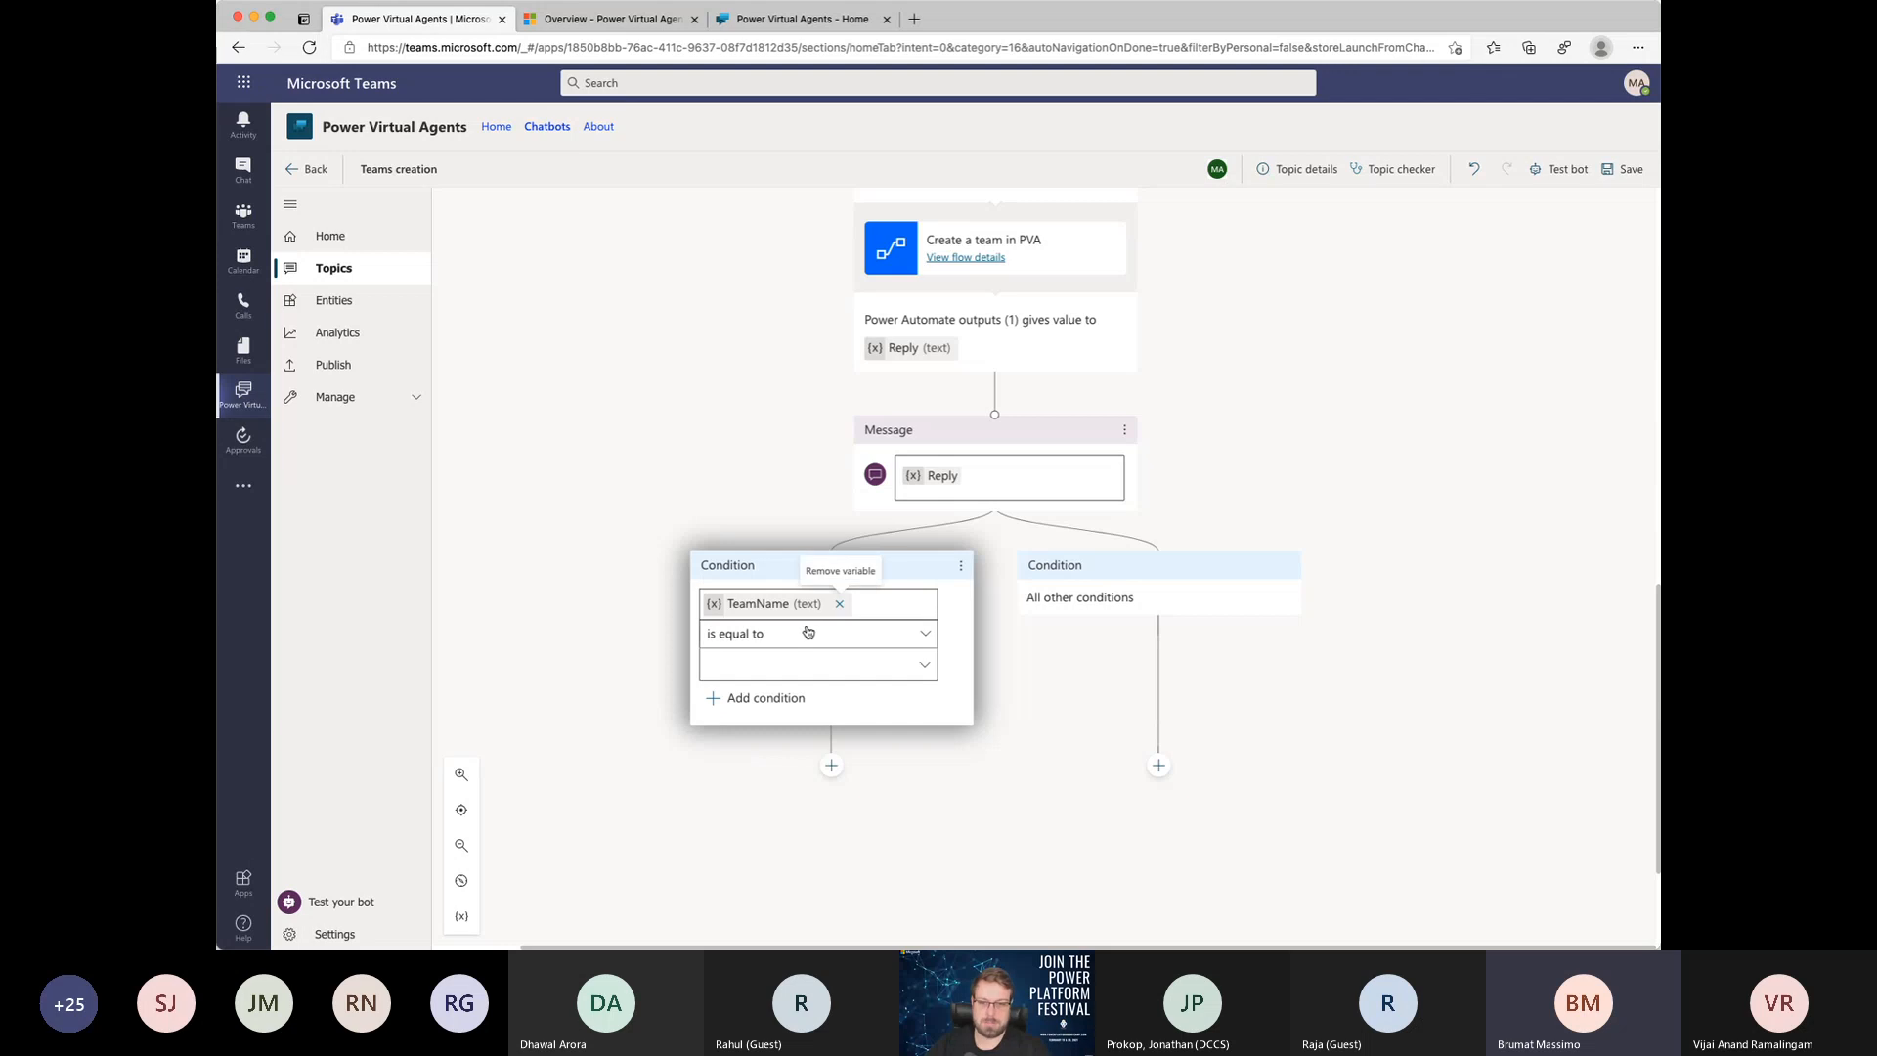
pyautogui.click(775, 636)
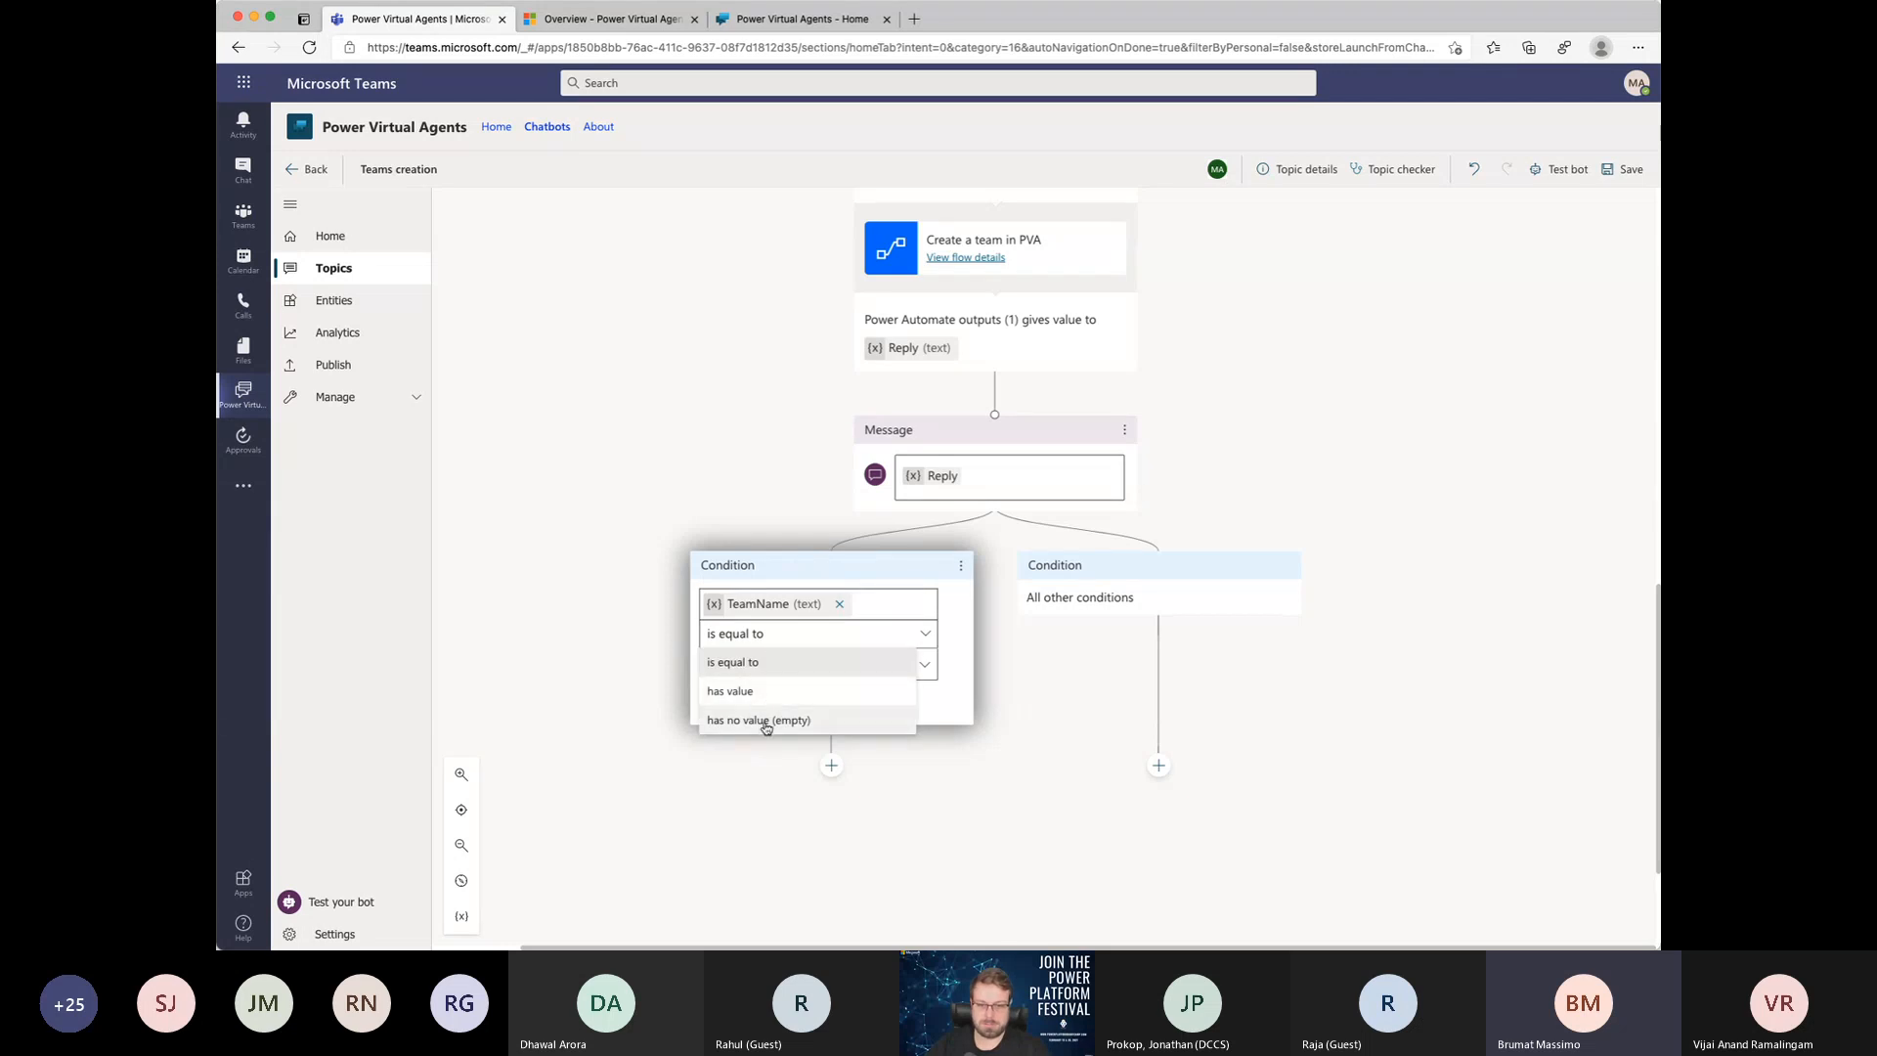
pyautogui.click(766, 722)
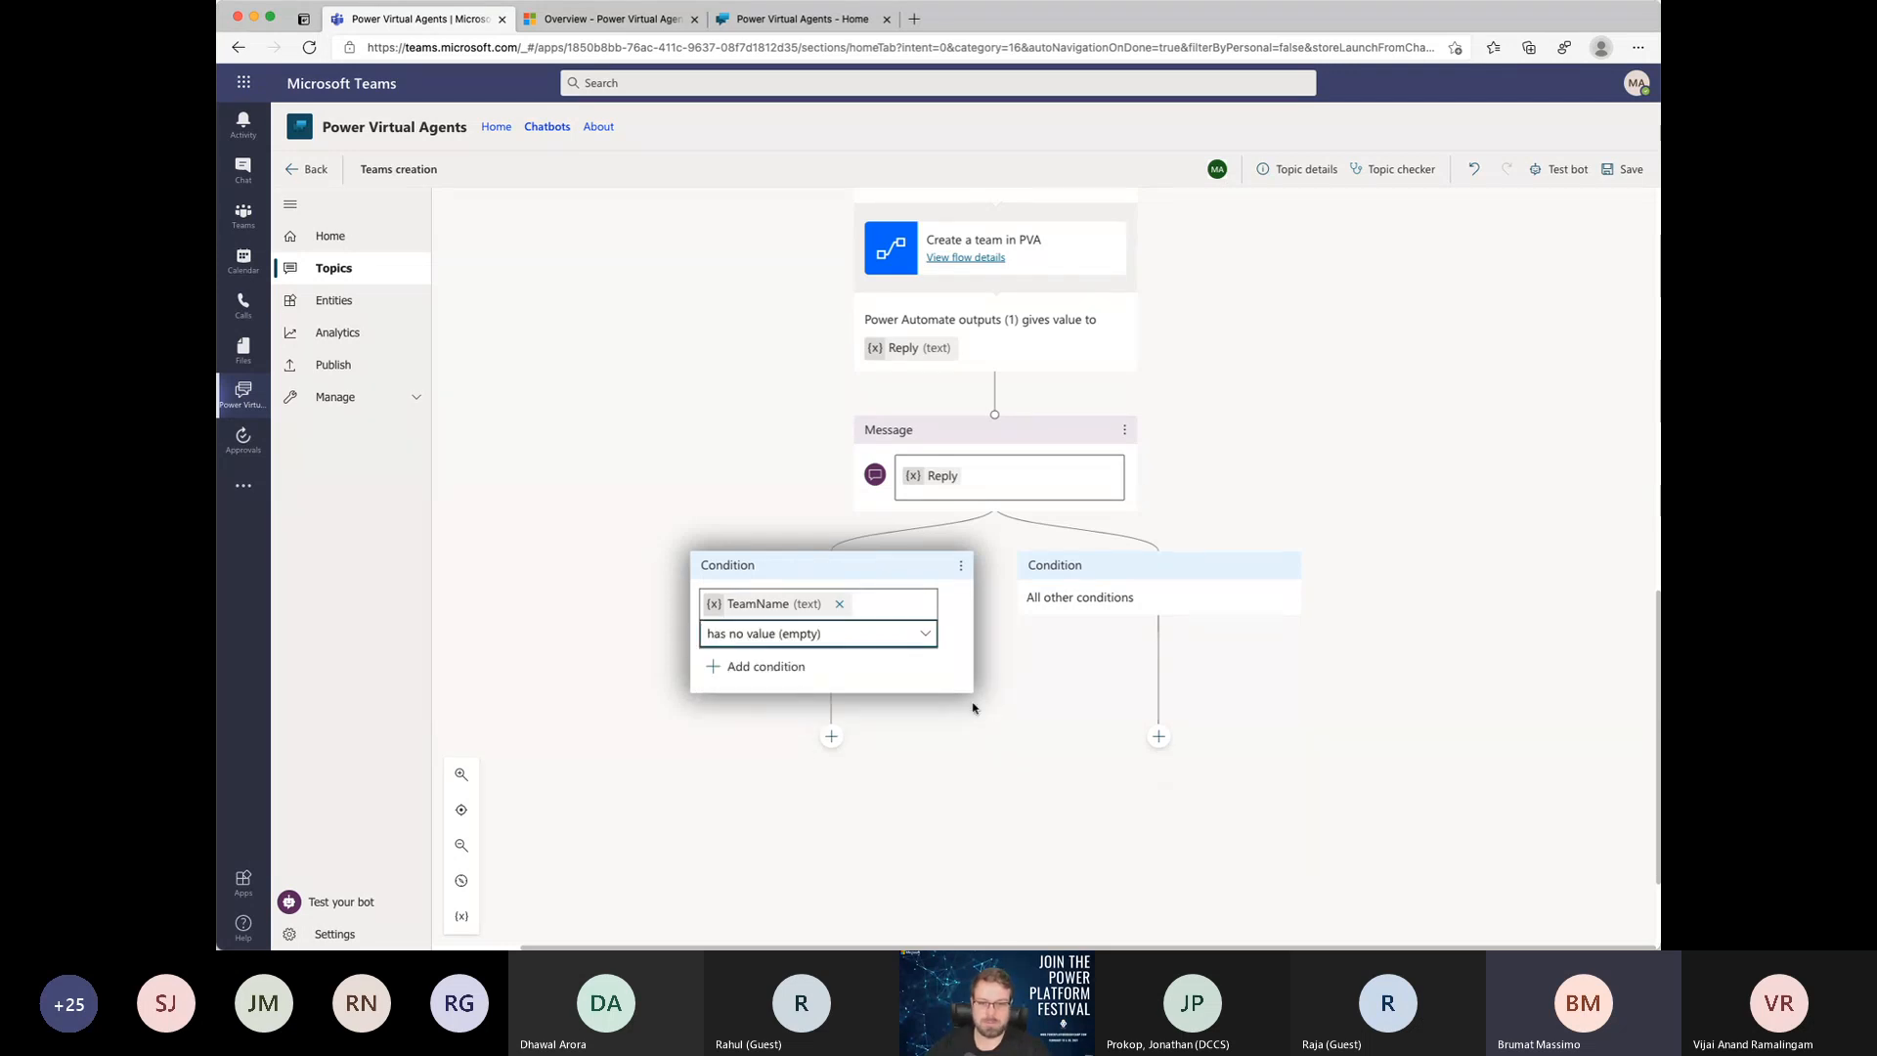
# Step: Redirect the empty TeamName branch to the Start over topic
pyautogui.scroll(-1, 927, 751)
pyautogui.scroll(-3, 927, 751)
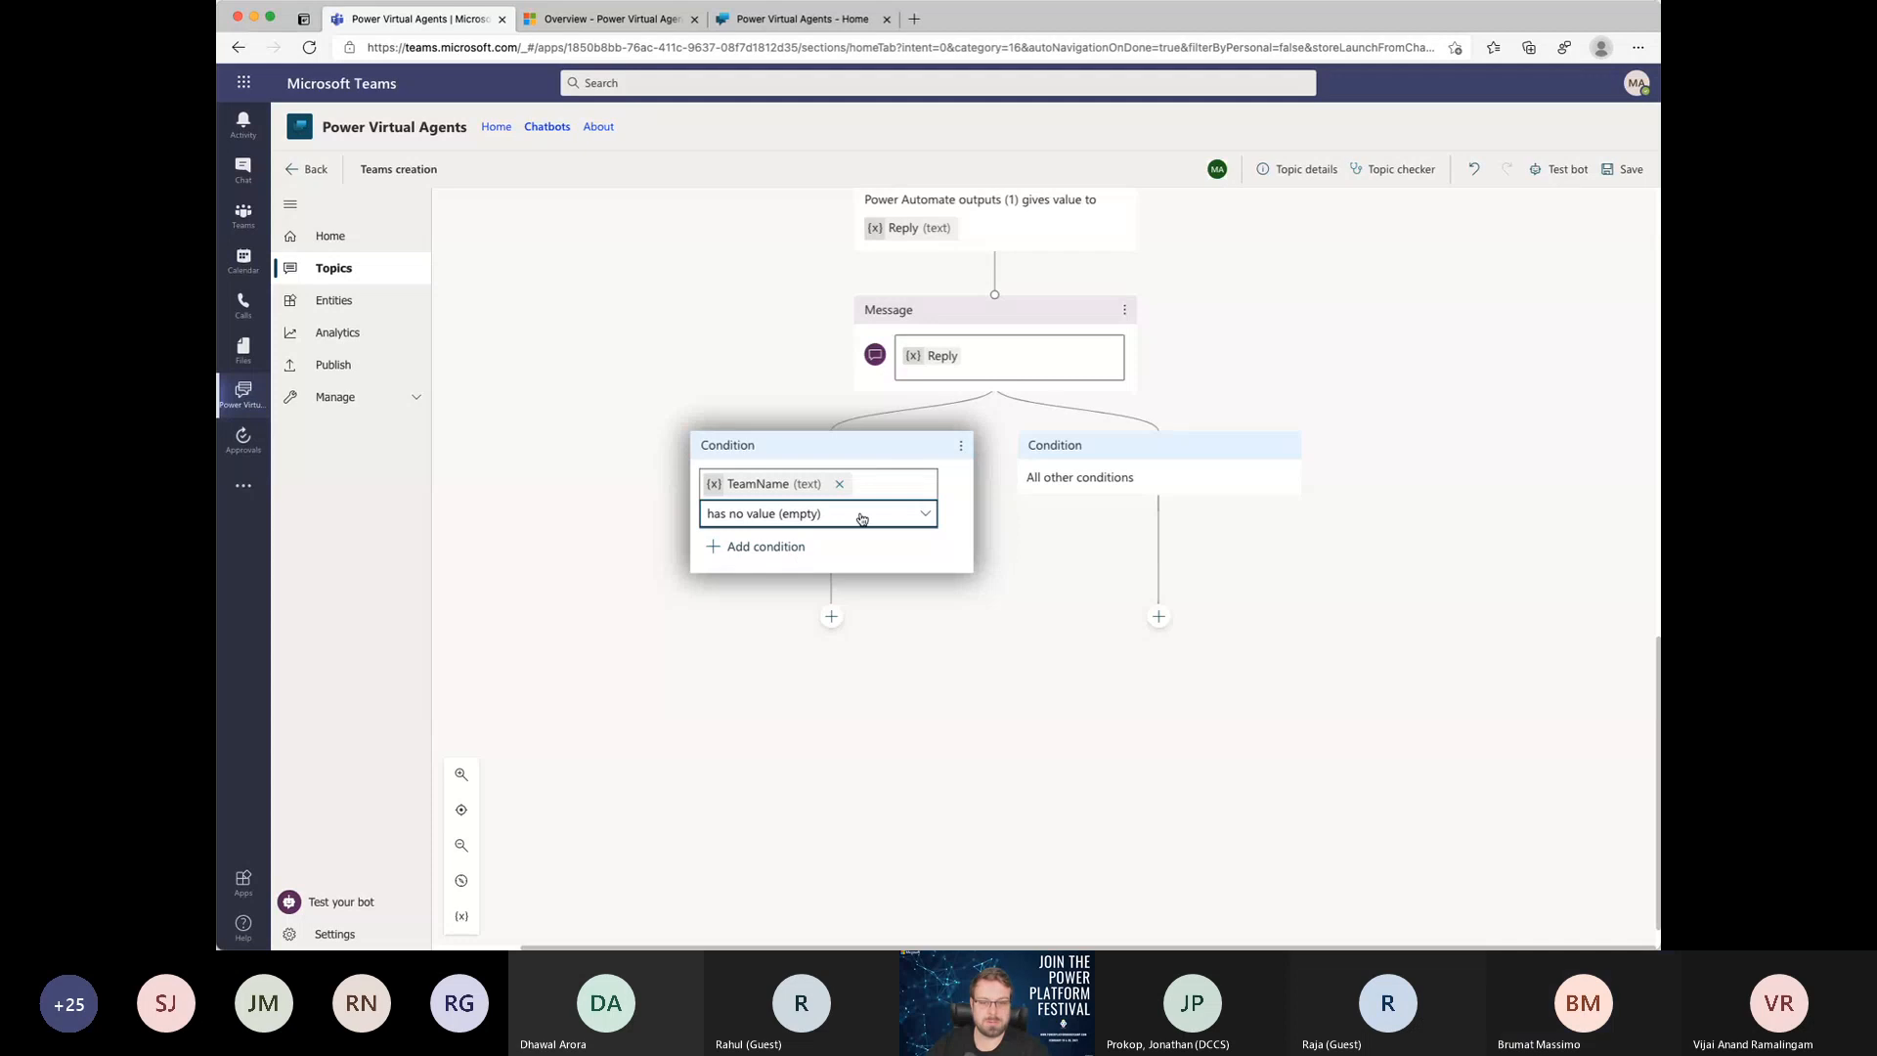
pyautogui.click(829, 617)
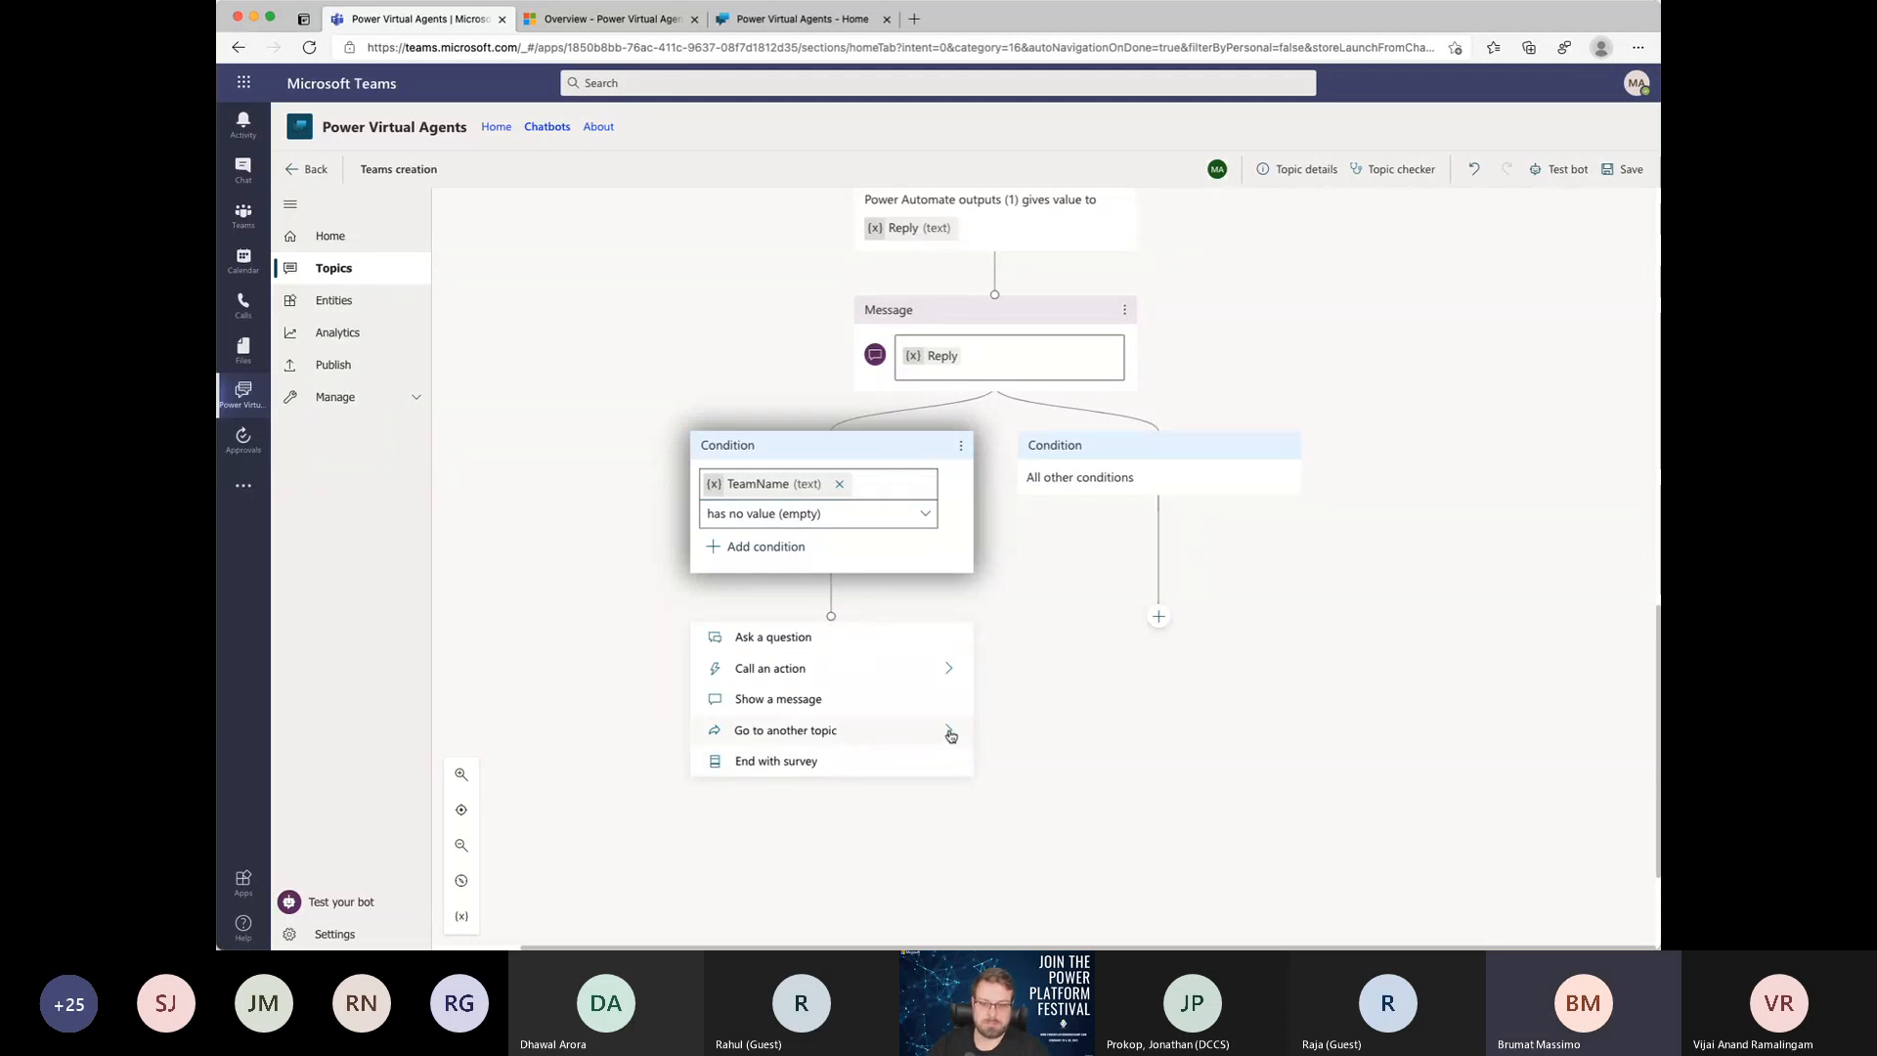
pyautogui.moveTo(947, 730)
pyautogui.scroll(-5, 1122, 812)
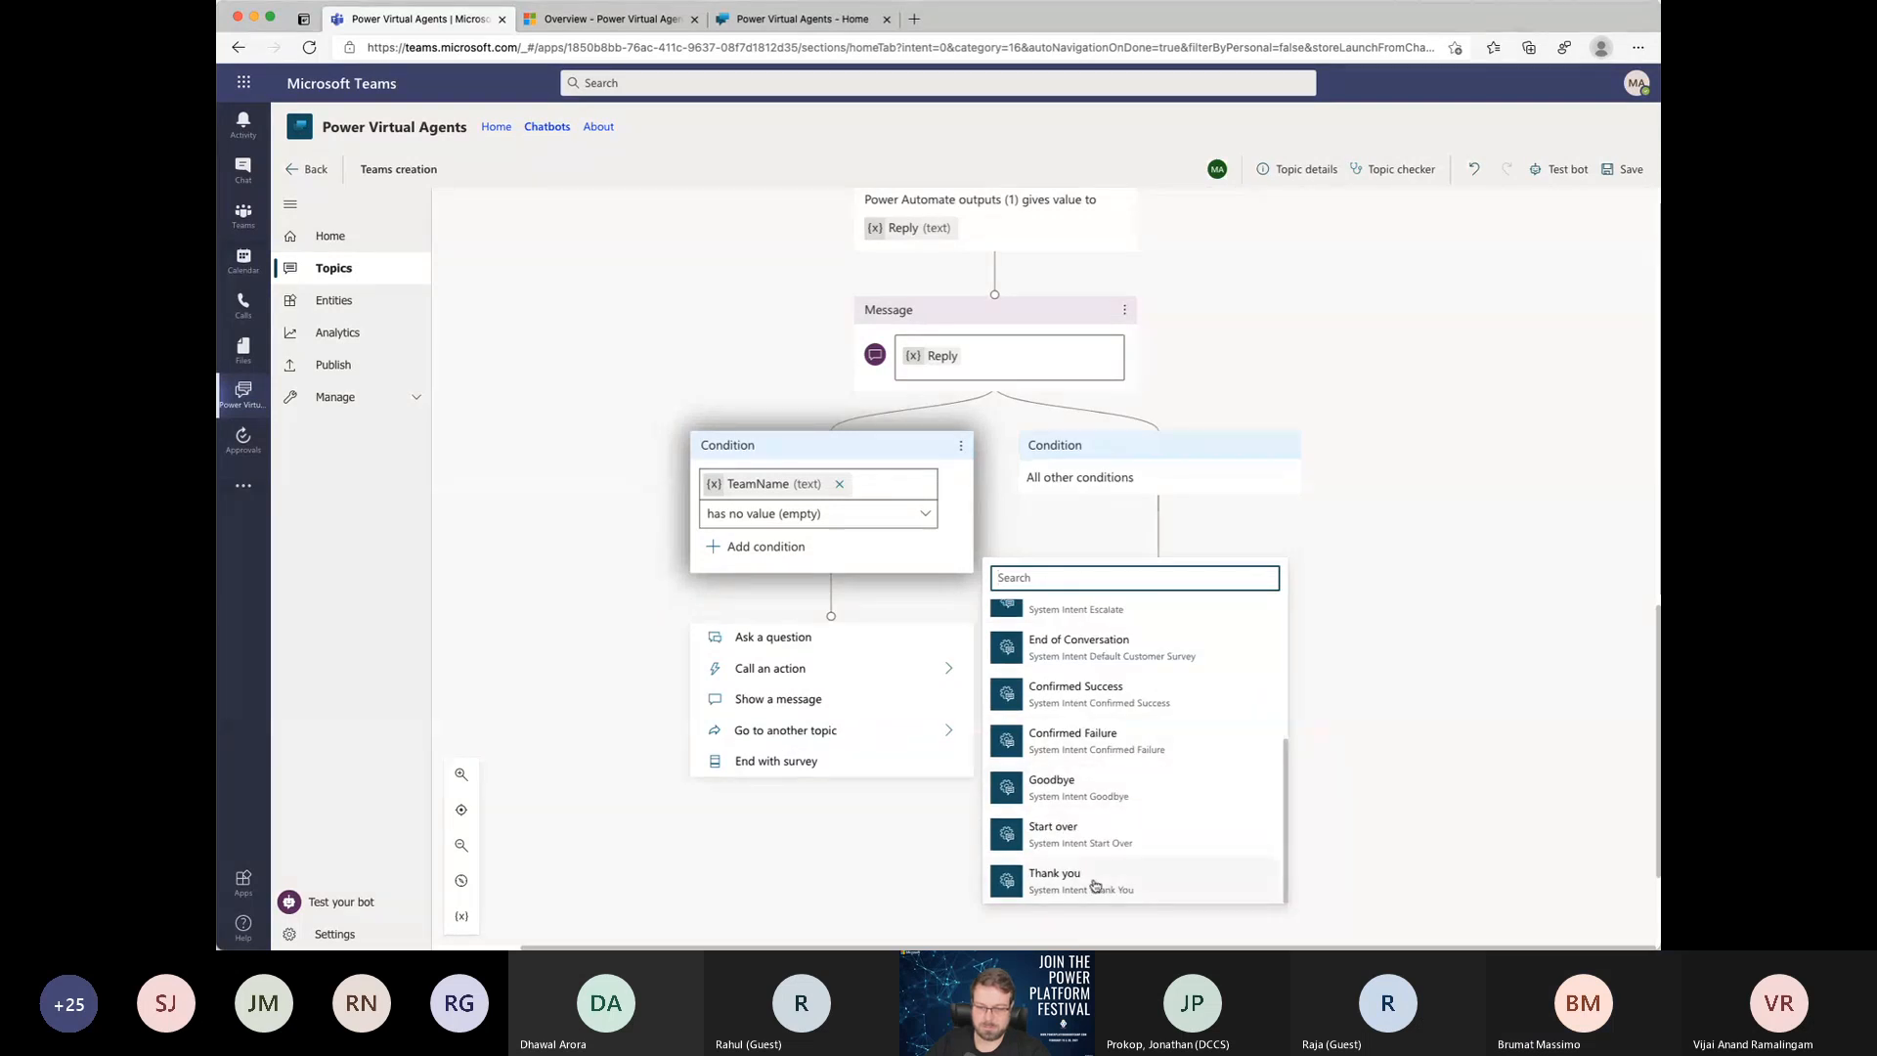
pyautogui.click(1068, 841)
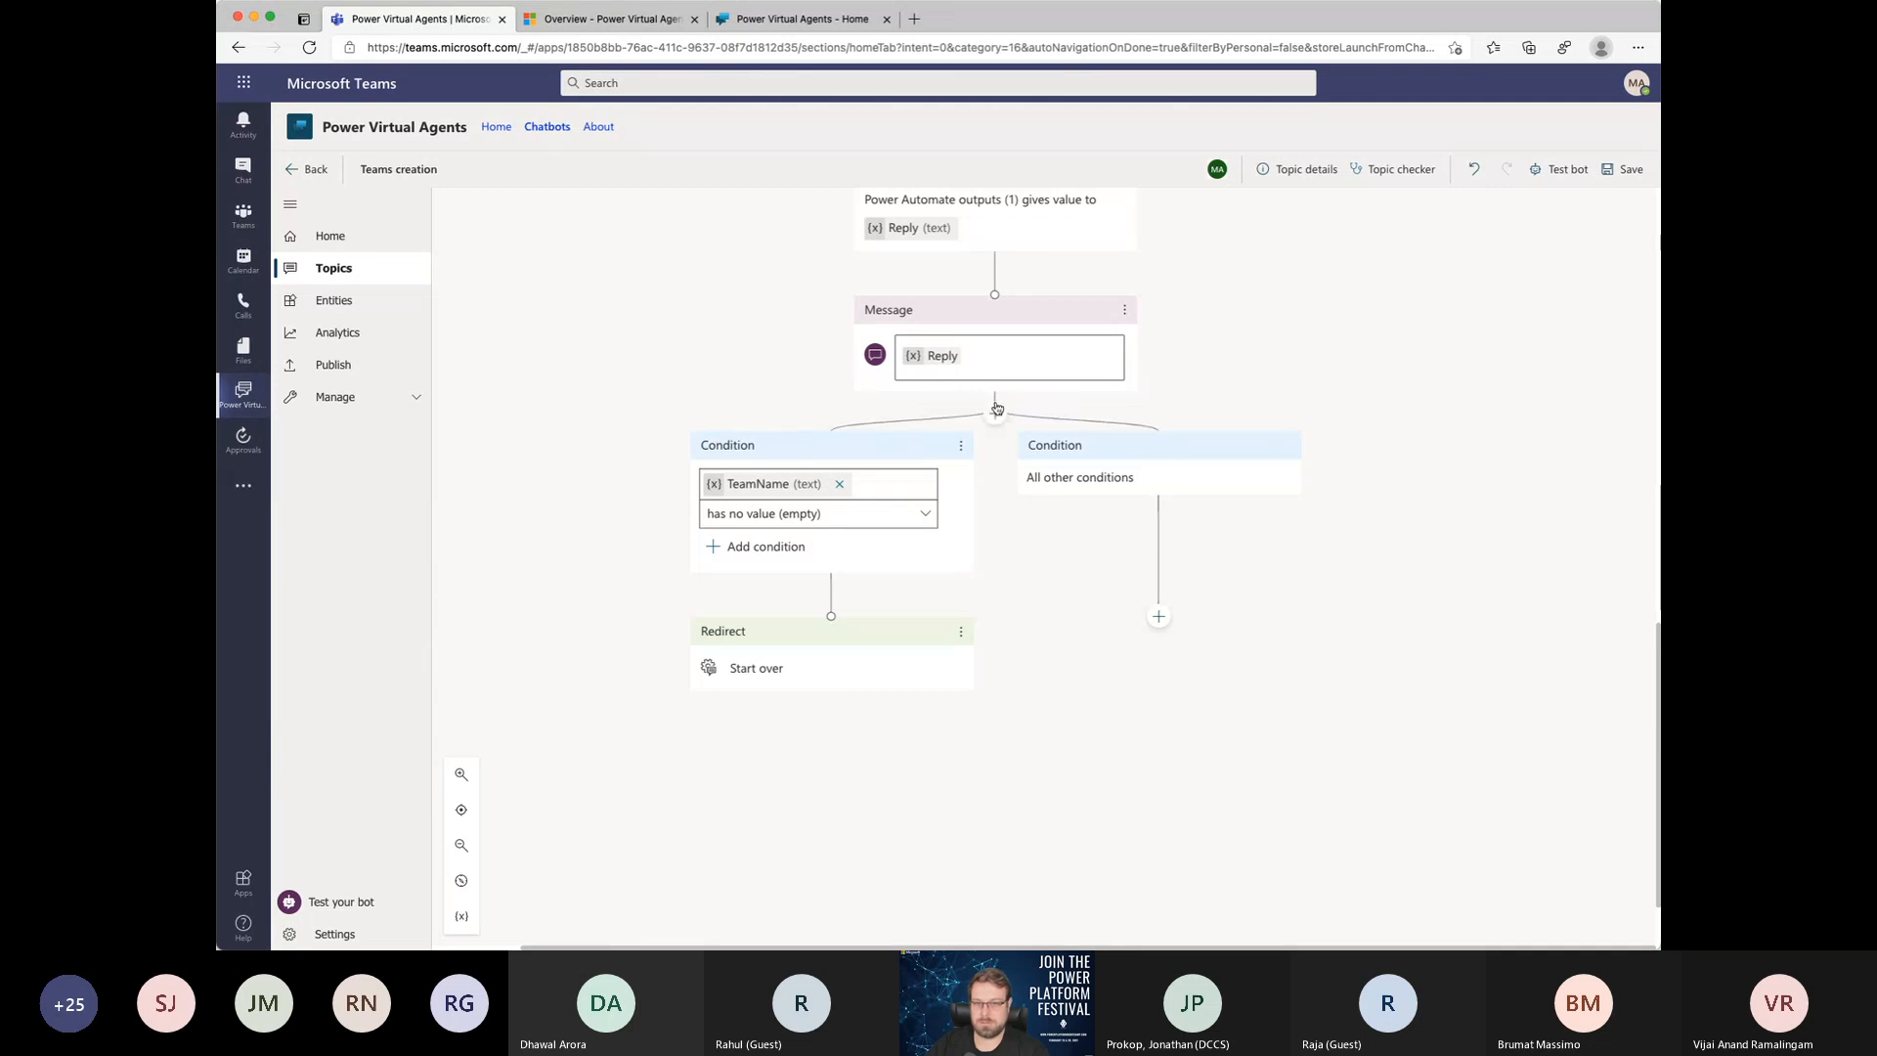
pyautogui.click(996, 412)
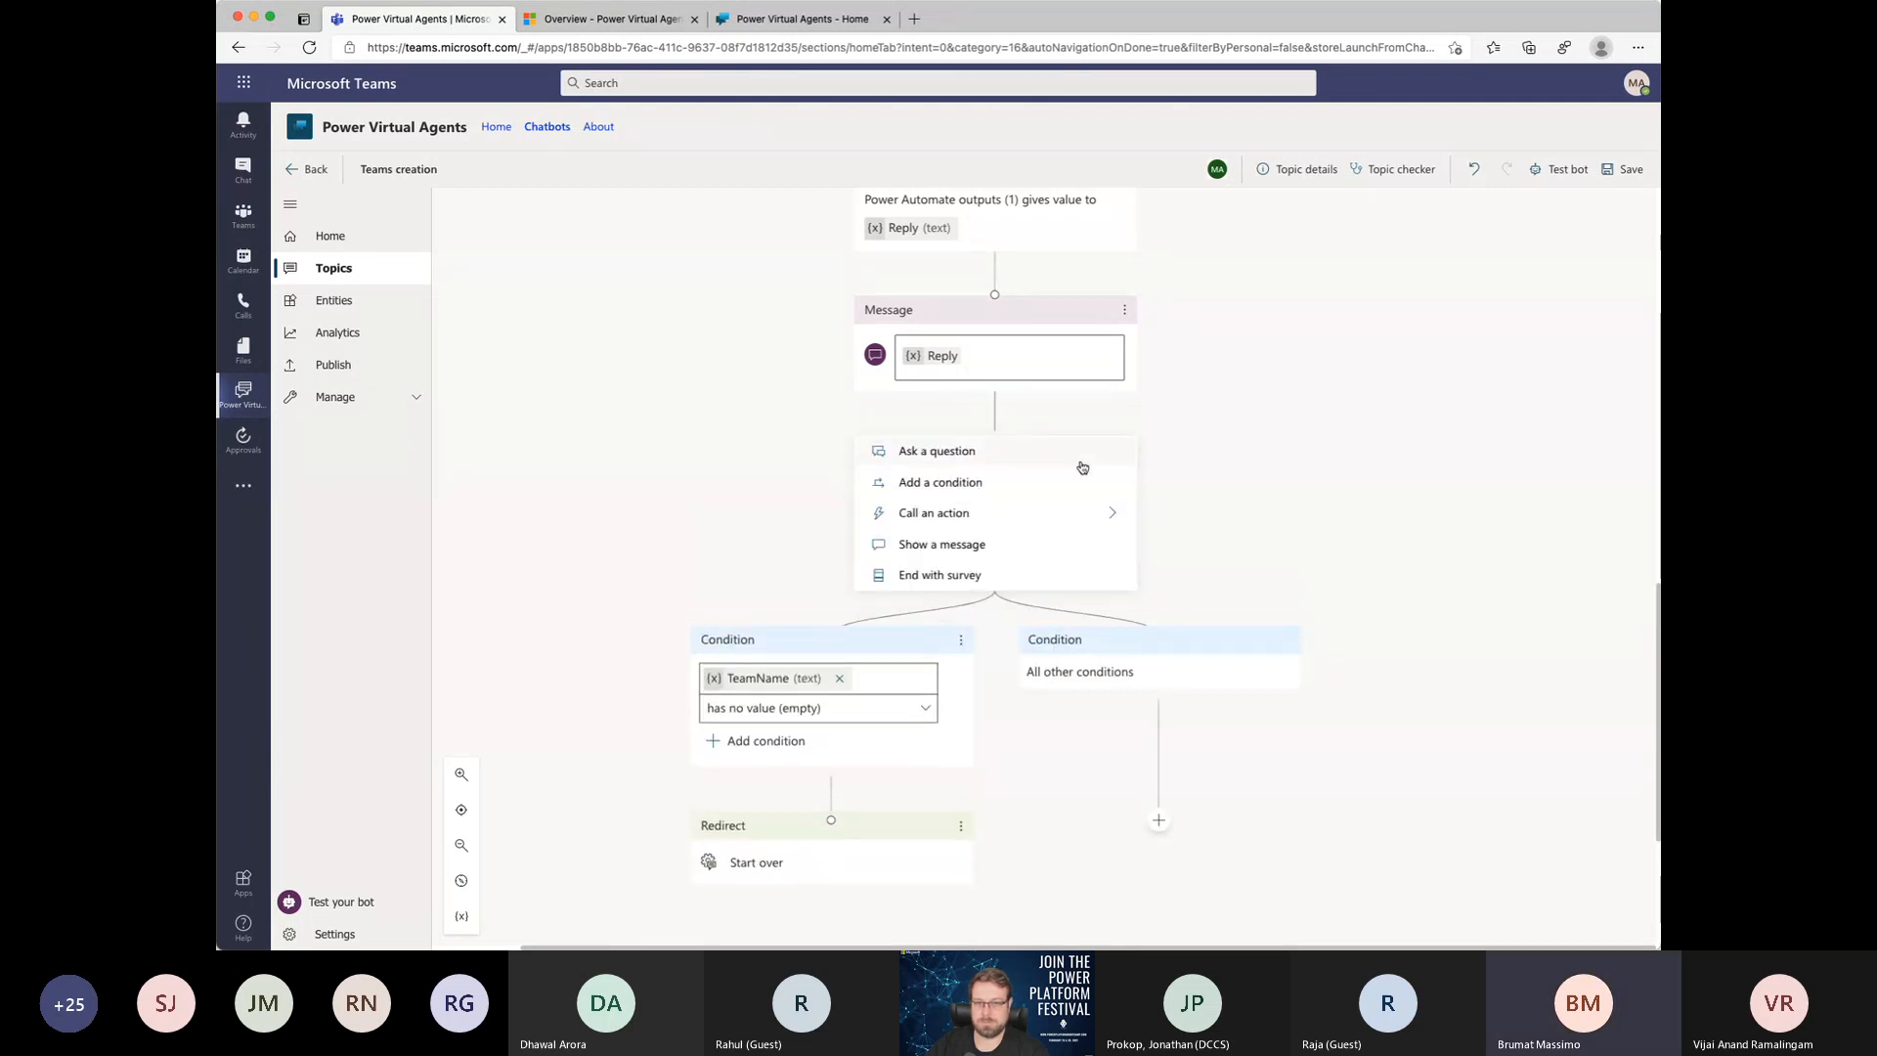
pyautogui.click(1202, 498)
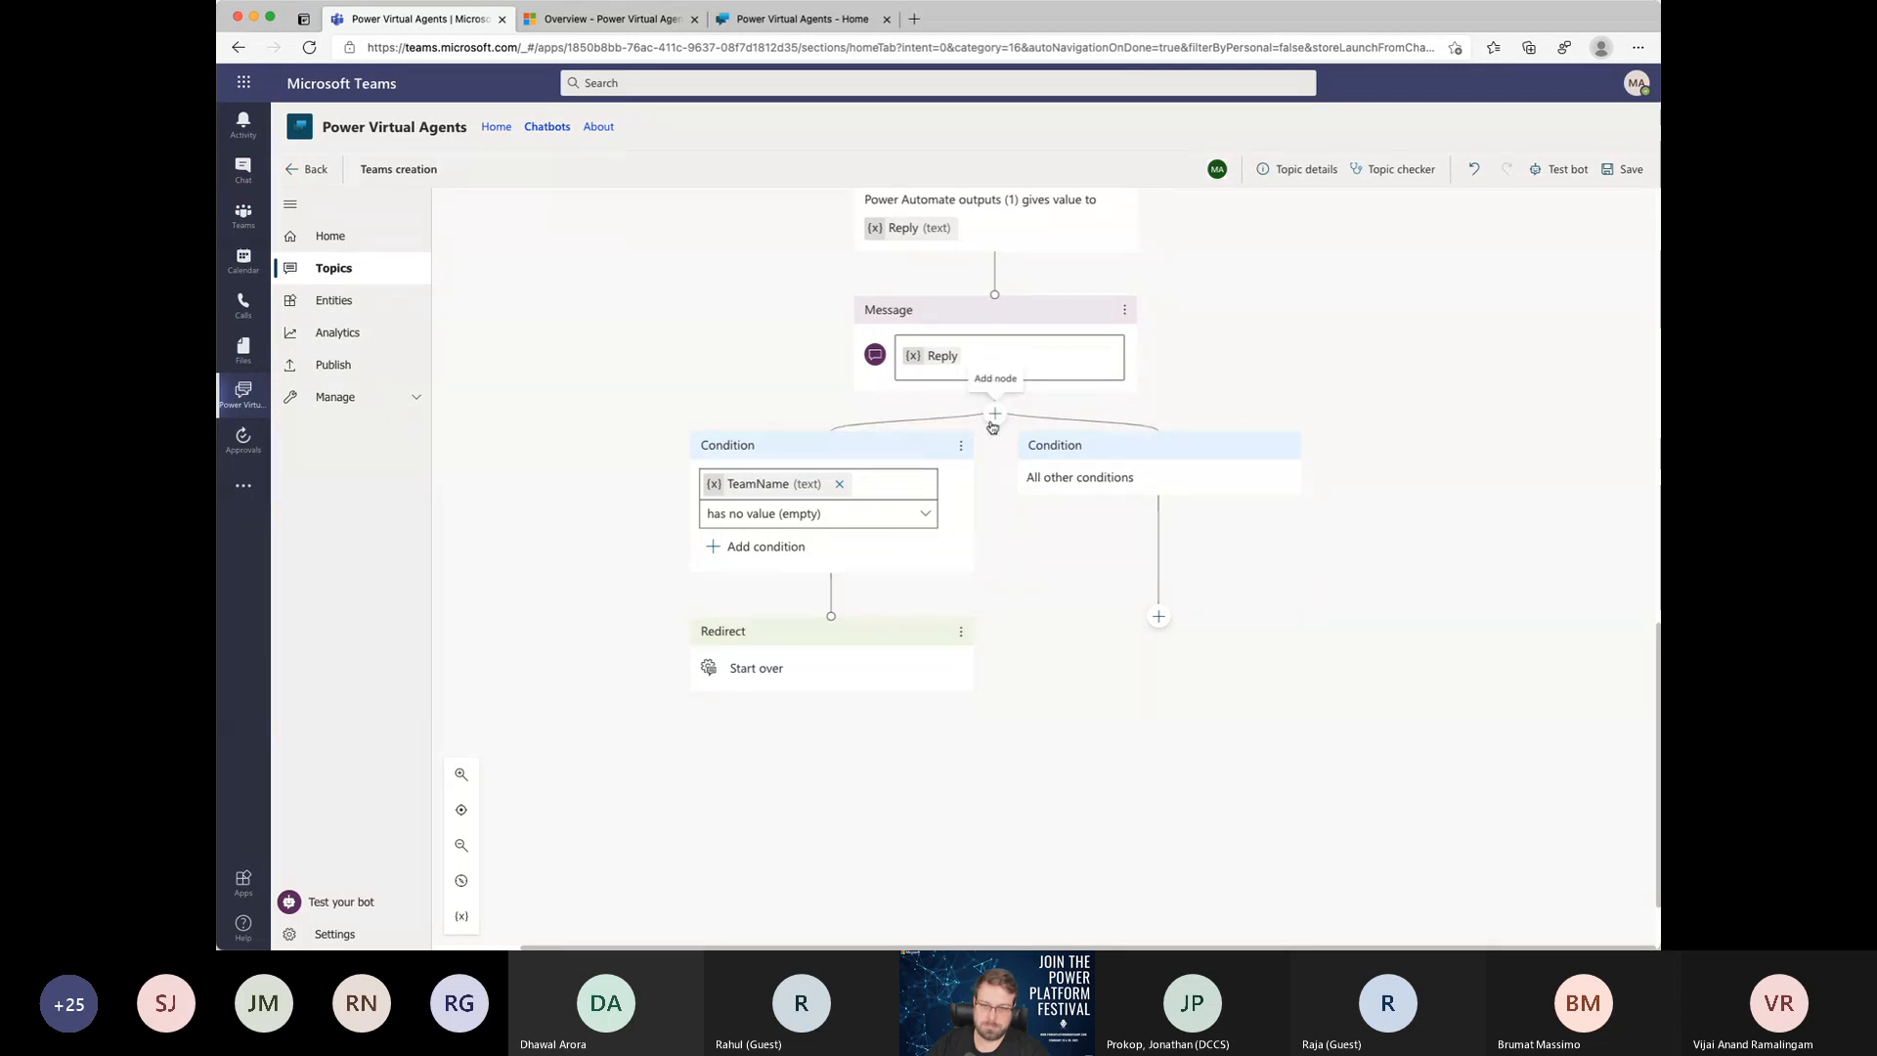
pyautogui.click(1158, 616)
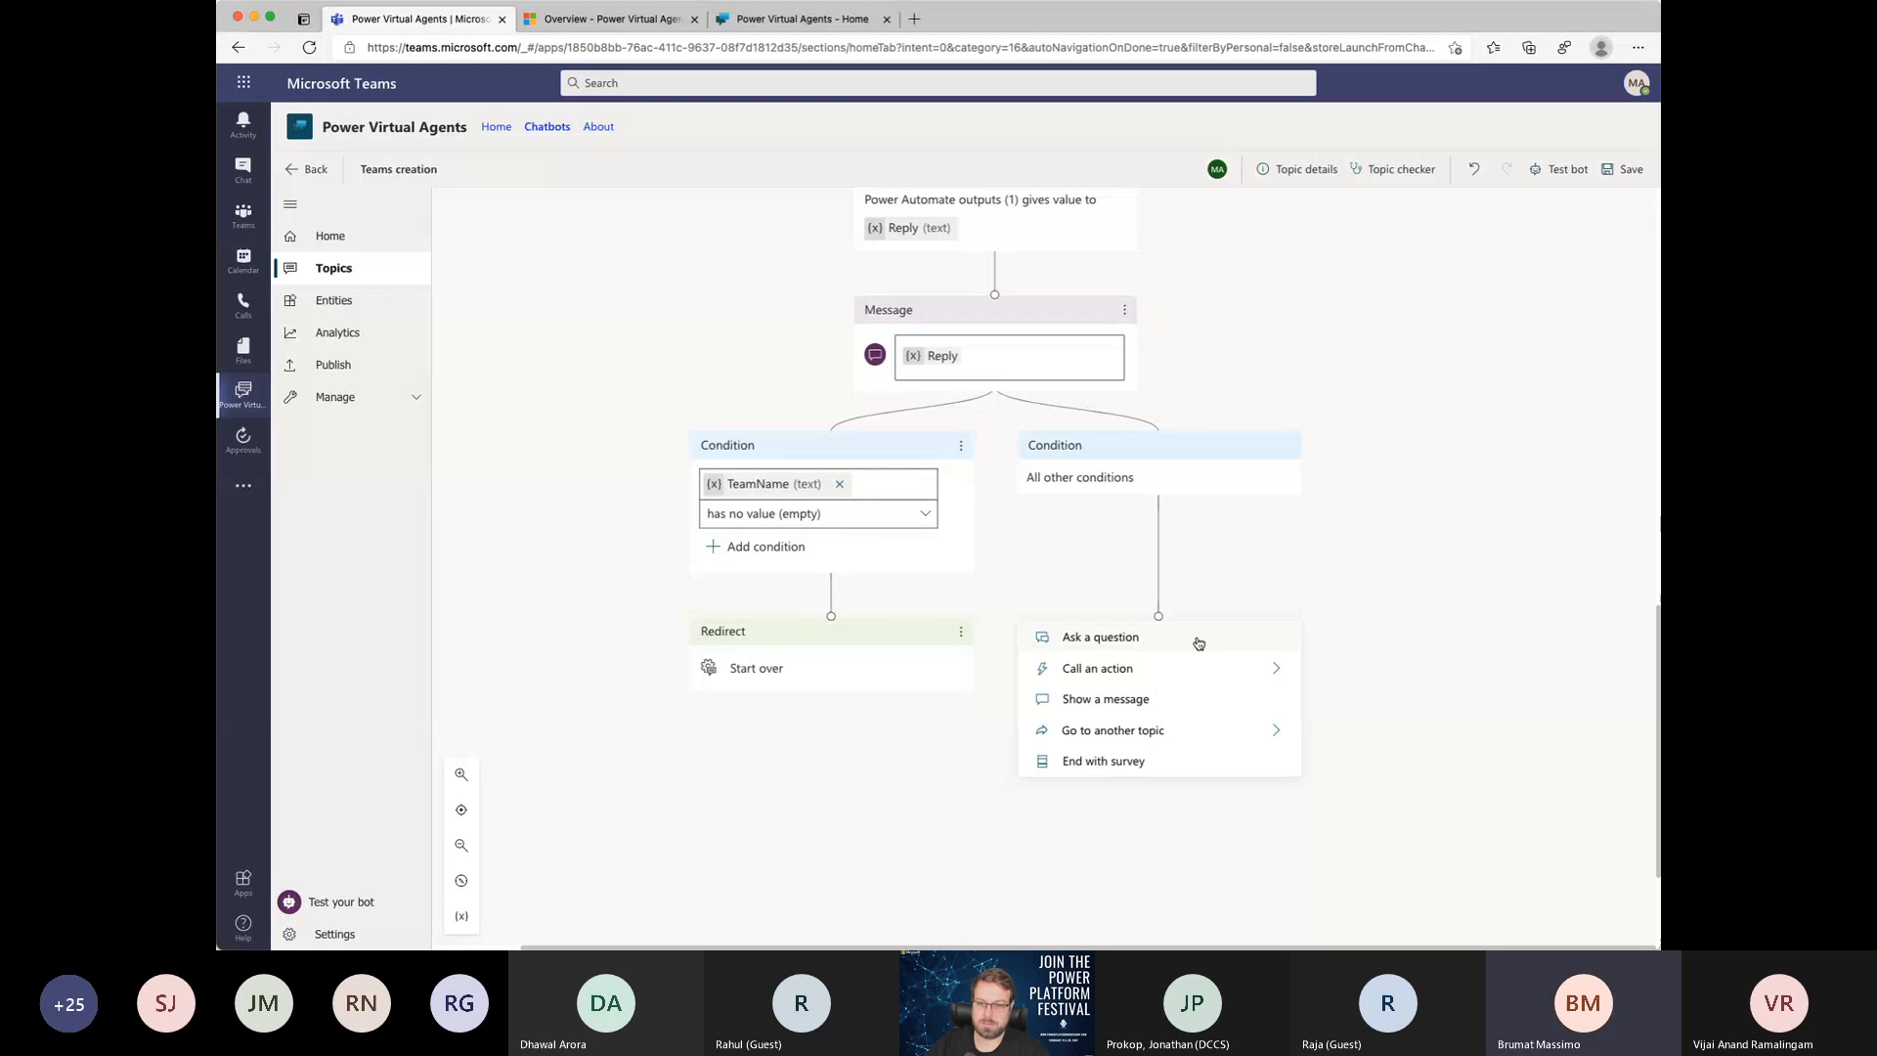
pyautogui.click(1078, 518)
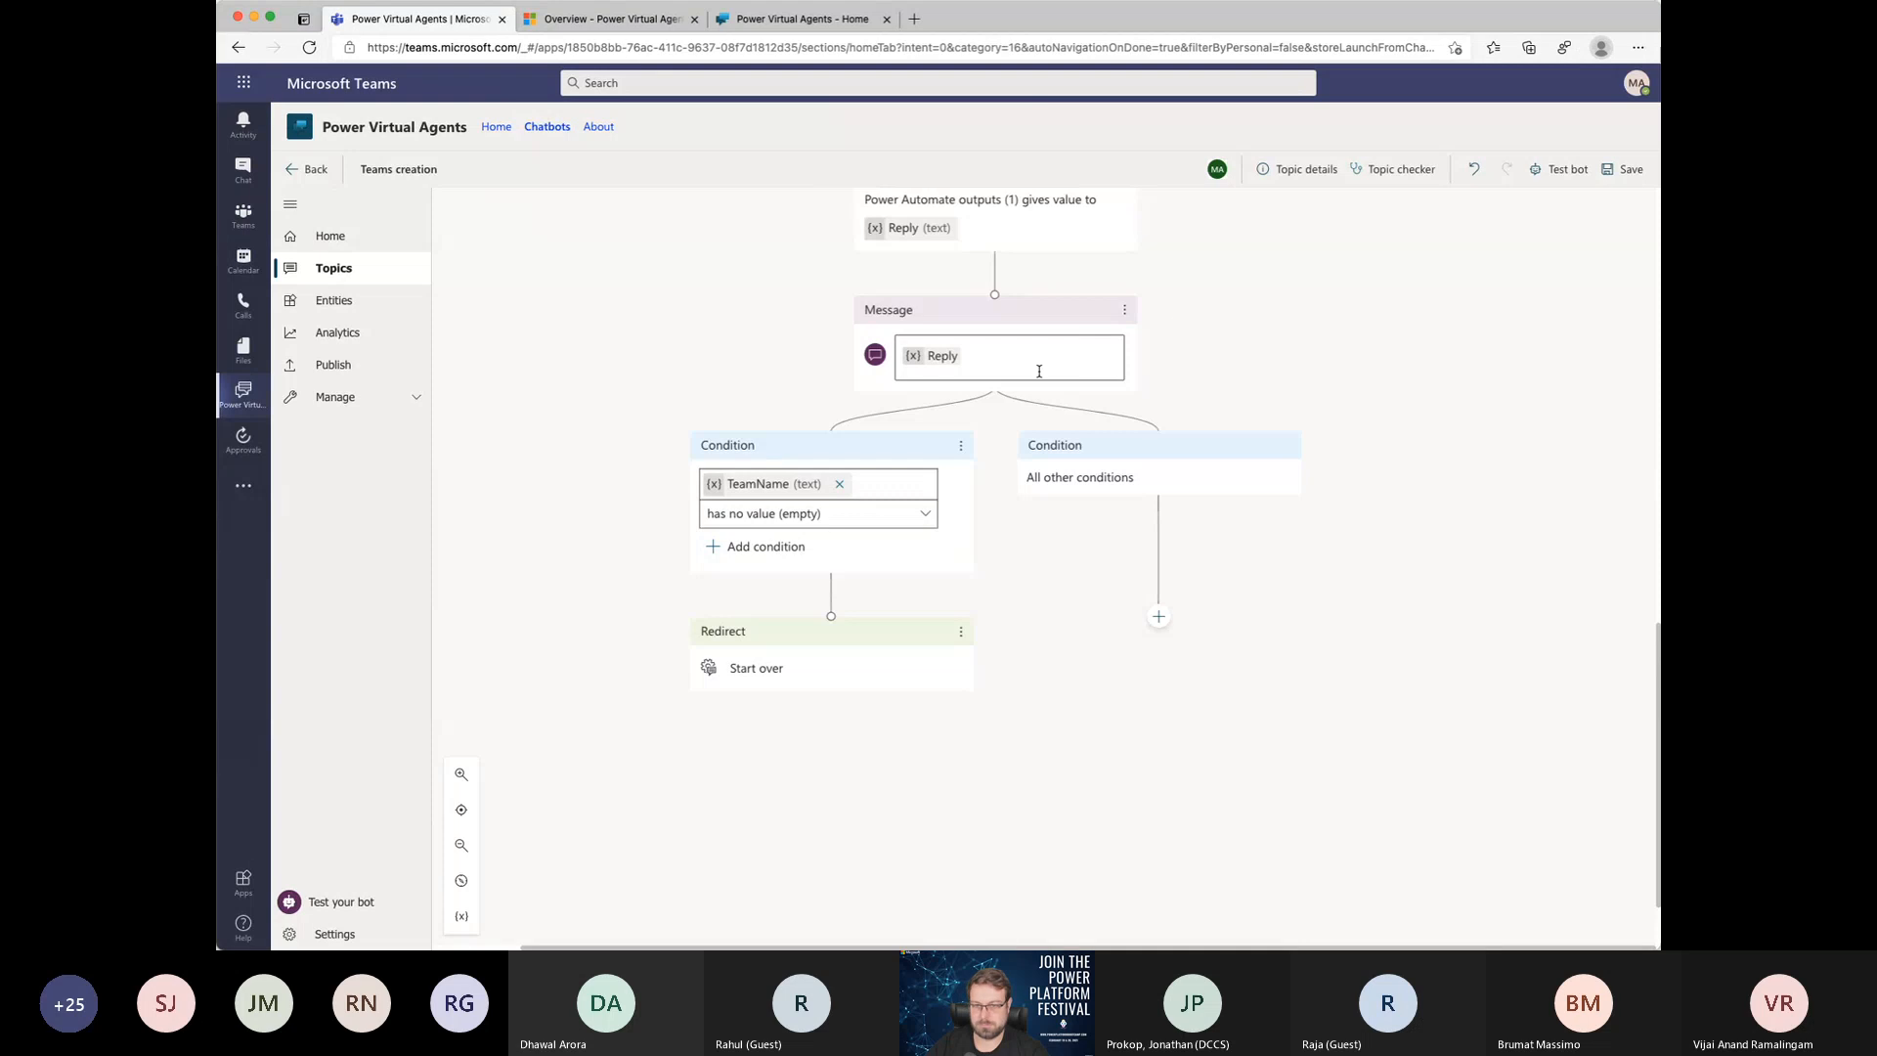
# Step: Add a second condition branch below the Reply message that checks whether the Description variable has no value (empty)
pyautogui.click(997, 417)
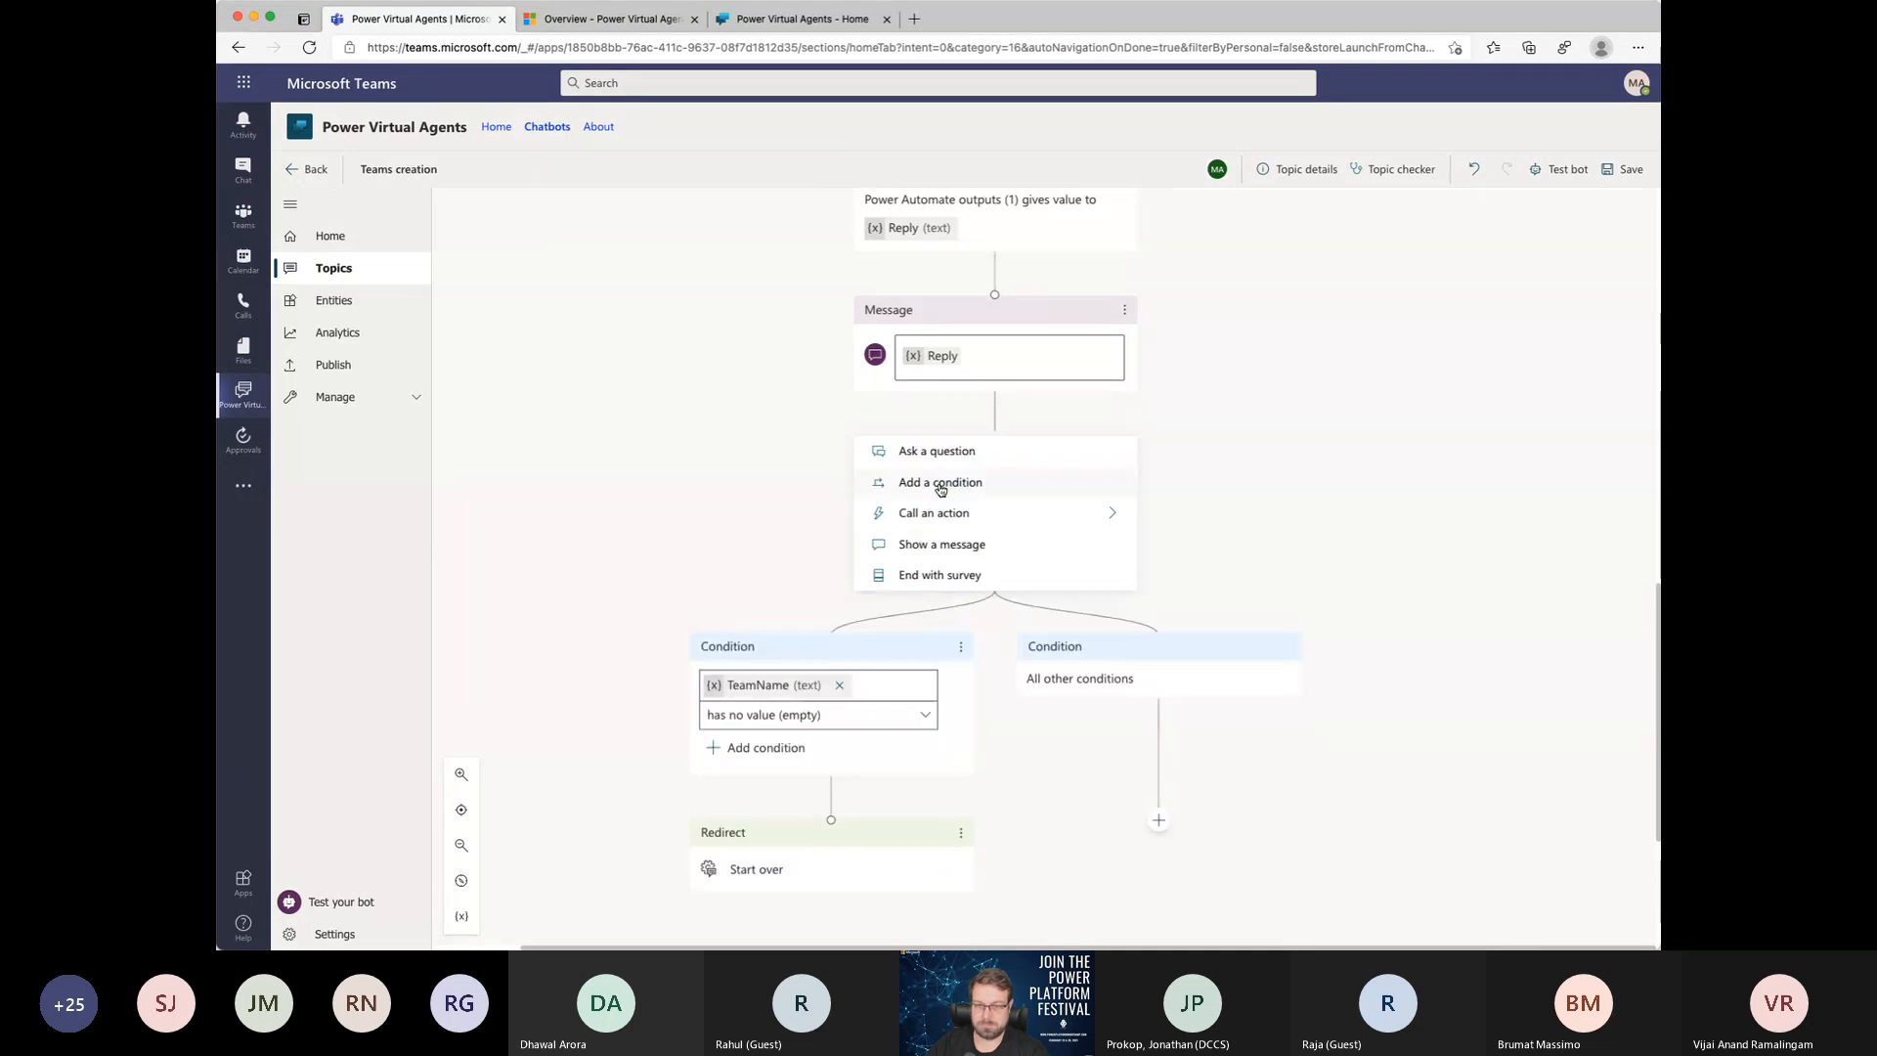
pyautogui.click(944, 483)
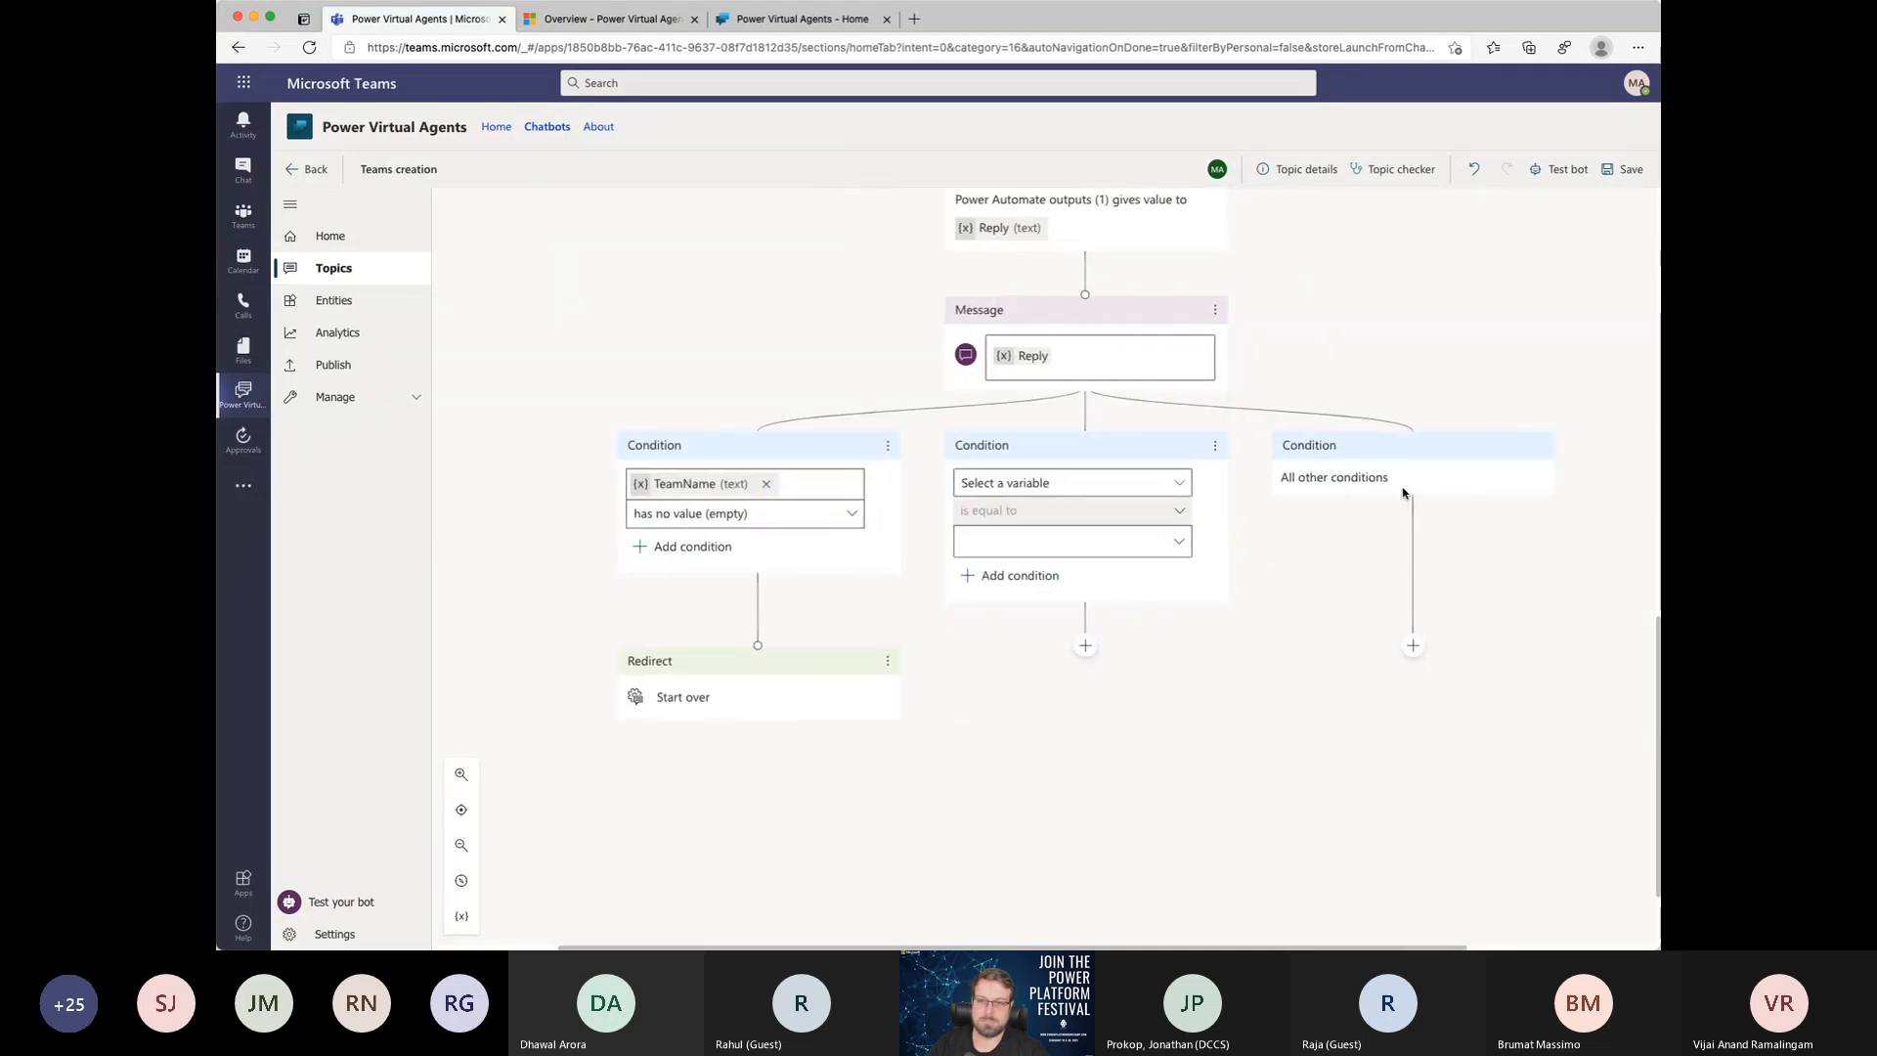
pyautogui.click(913, 483)
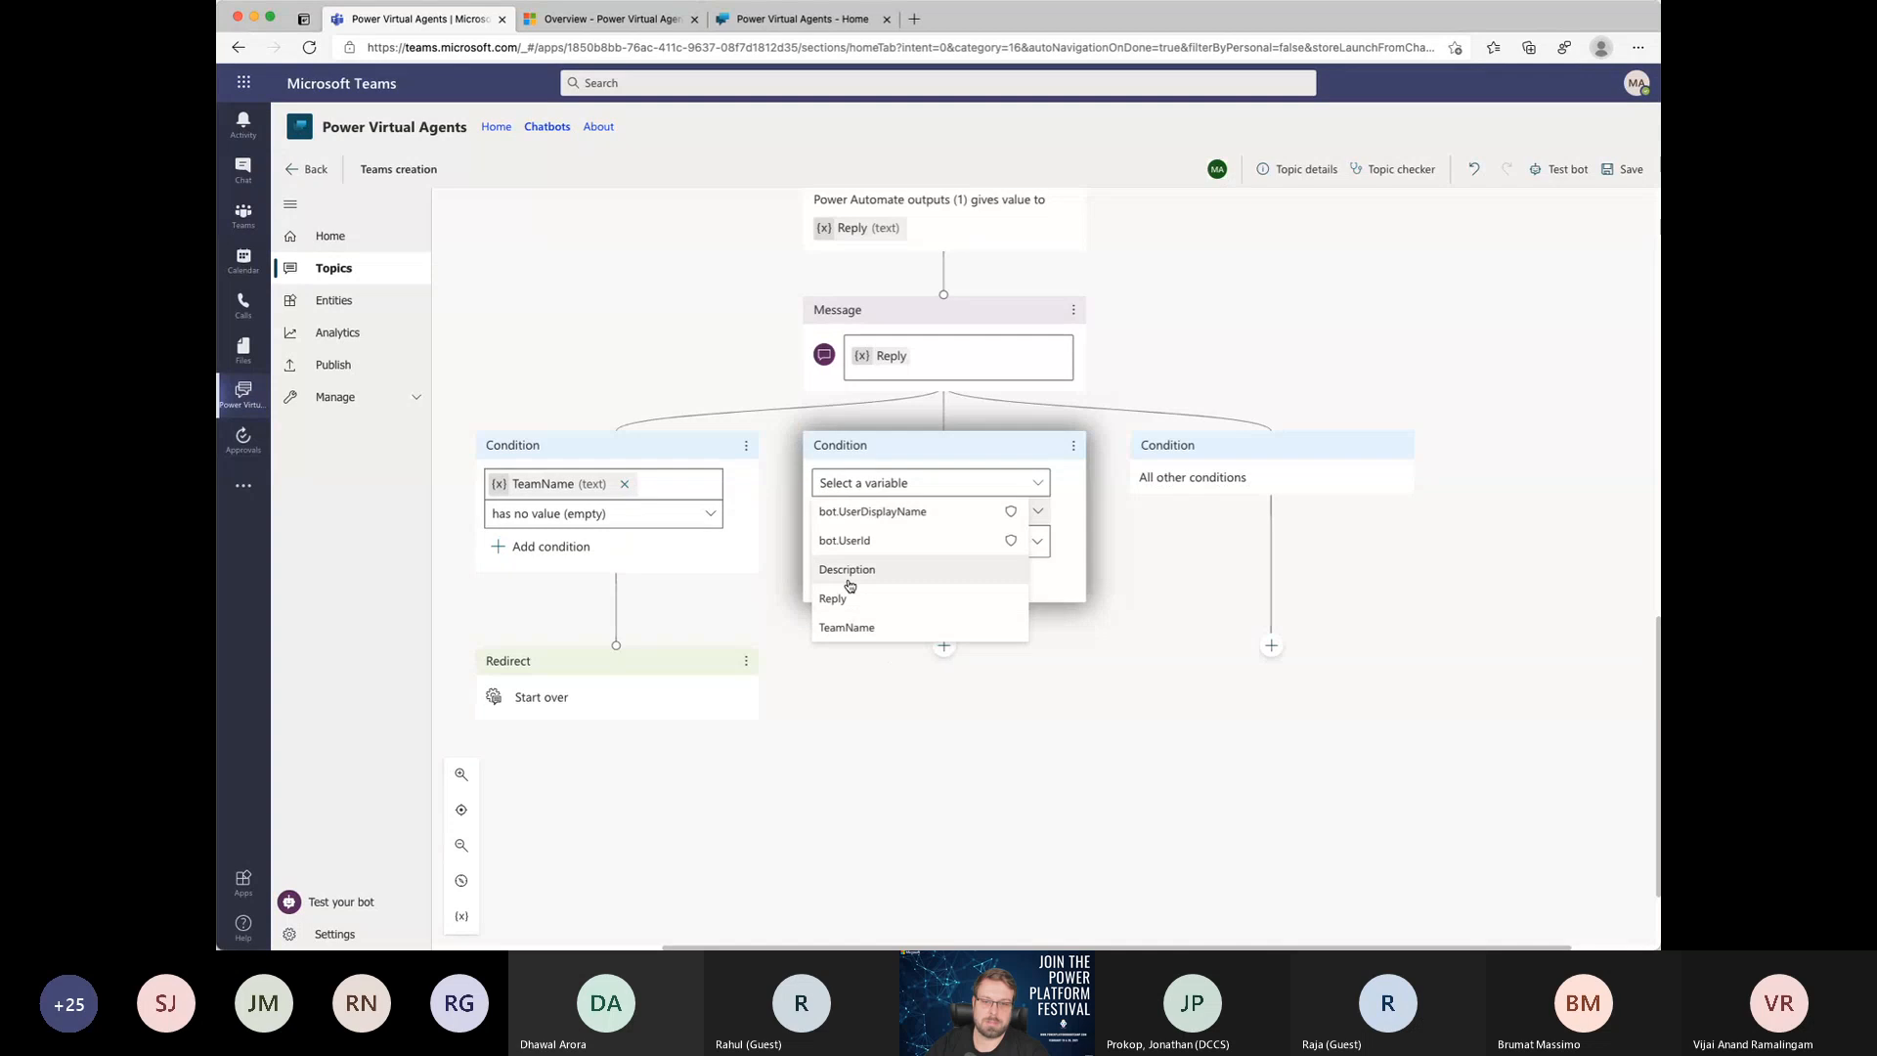
pyautogui.click(845, 569)
pyautogui.click(924, 518)
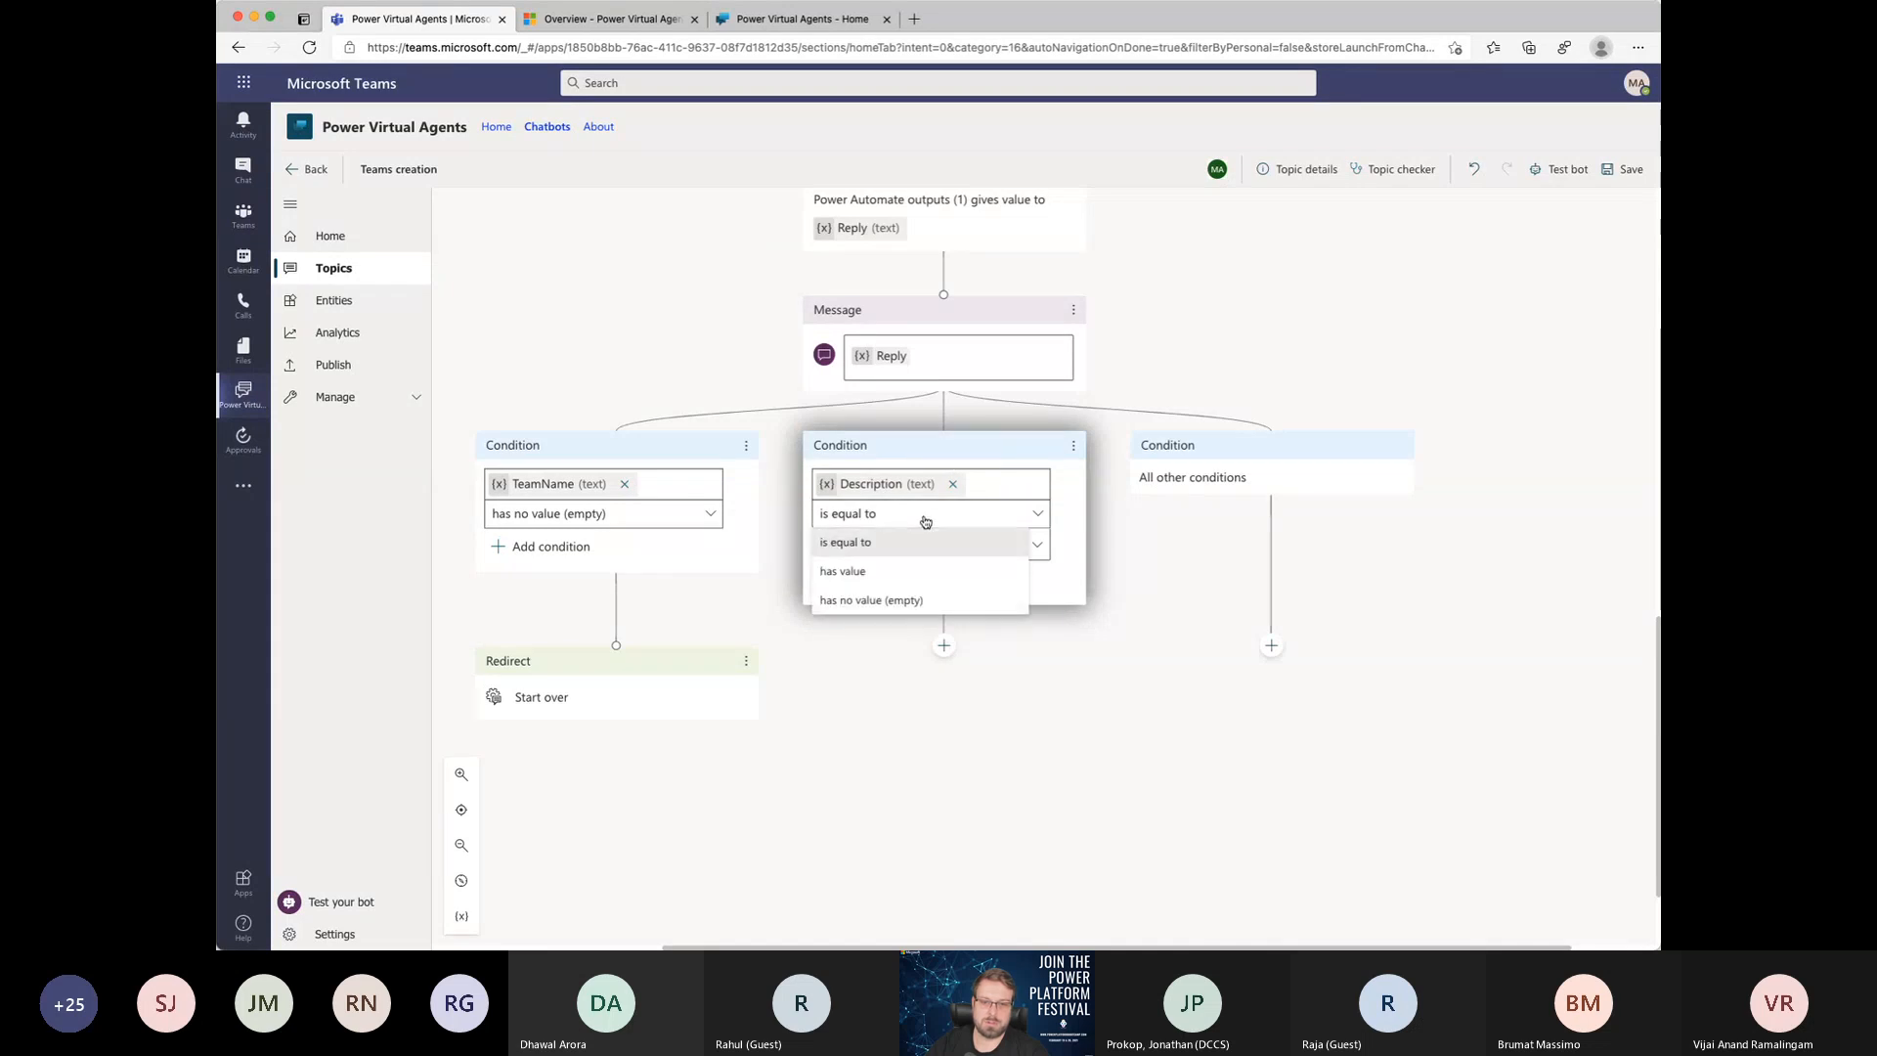
pyautogui.click(870, 601)
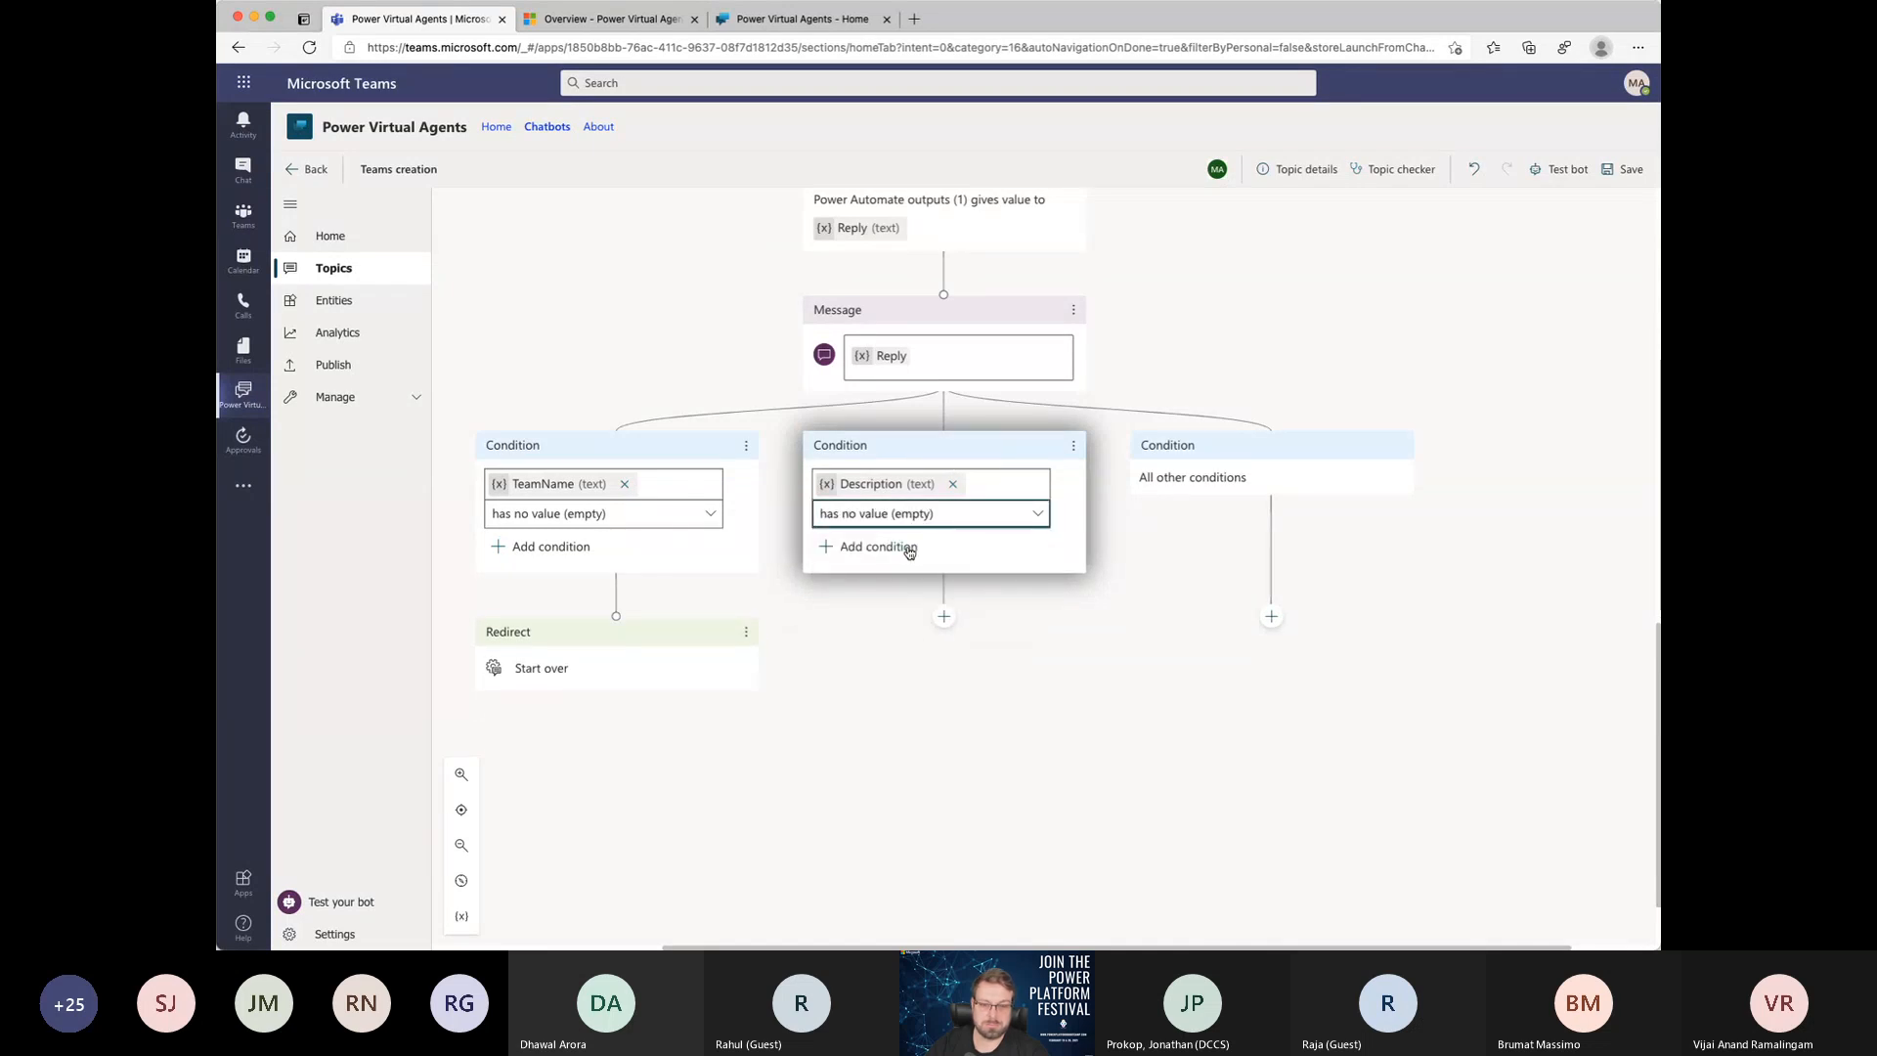
# Step: Send the empty Description branch to the End of Conversation topic
pyautogui.click(945, 616)
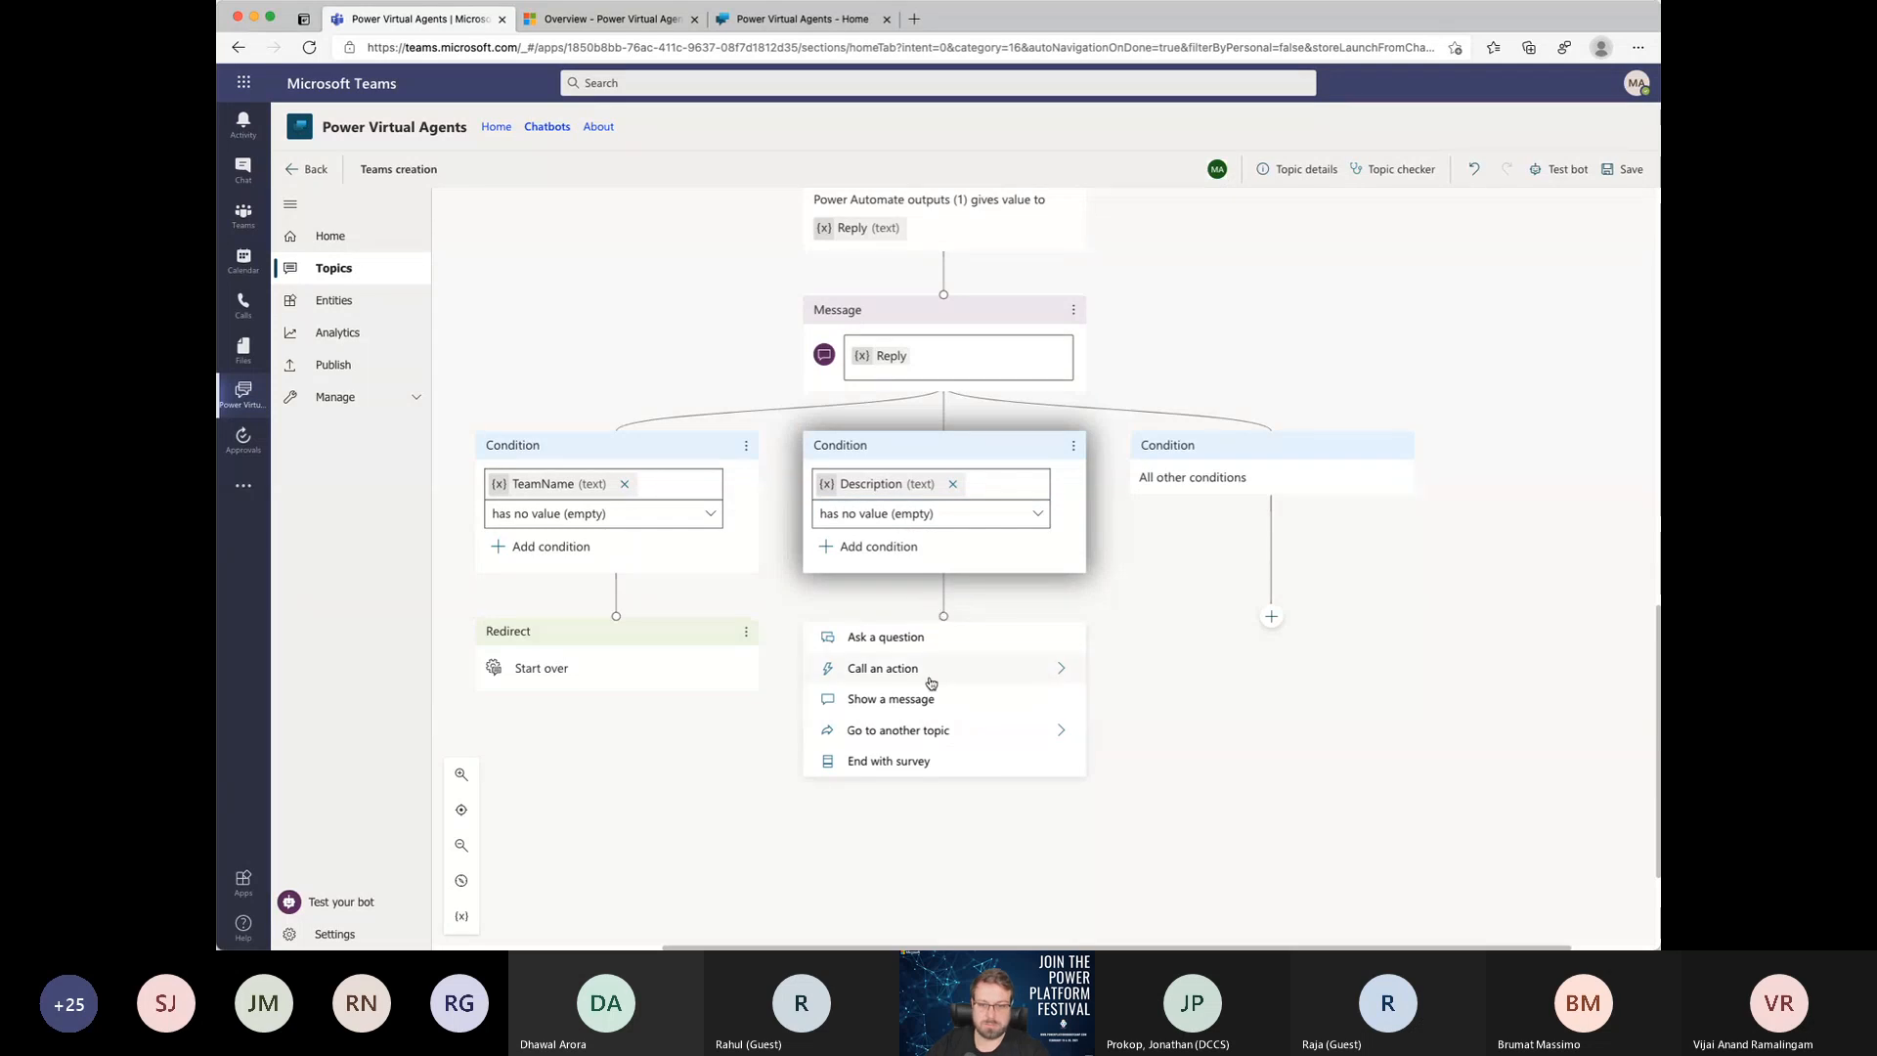
pyautogui.click(968, 738)
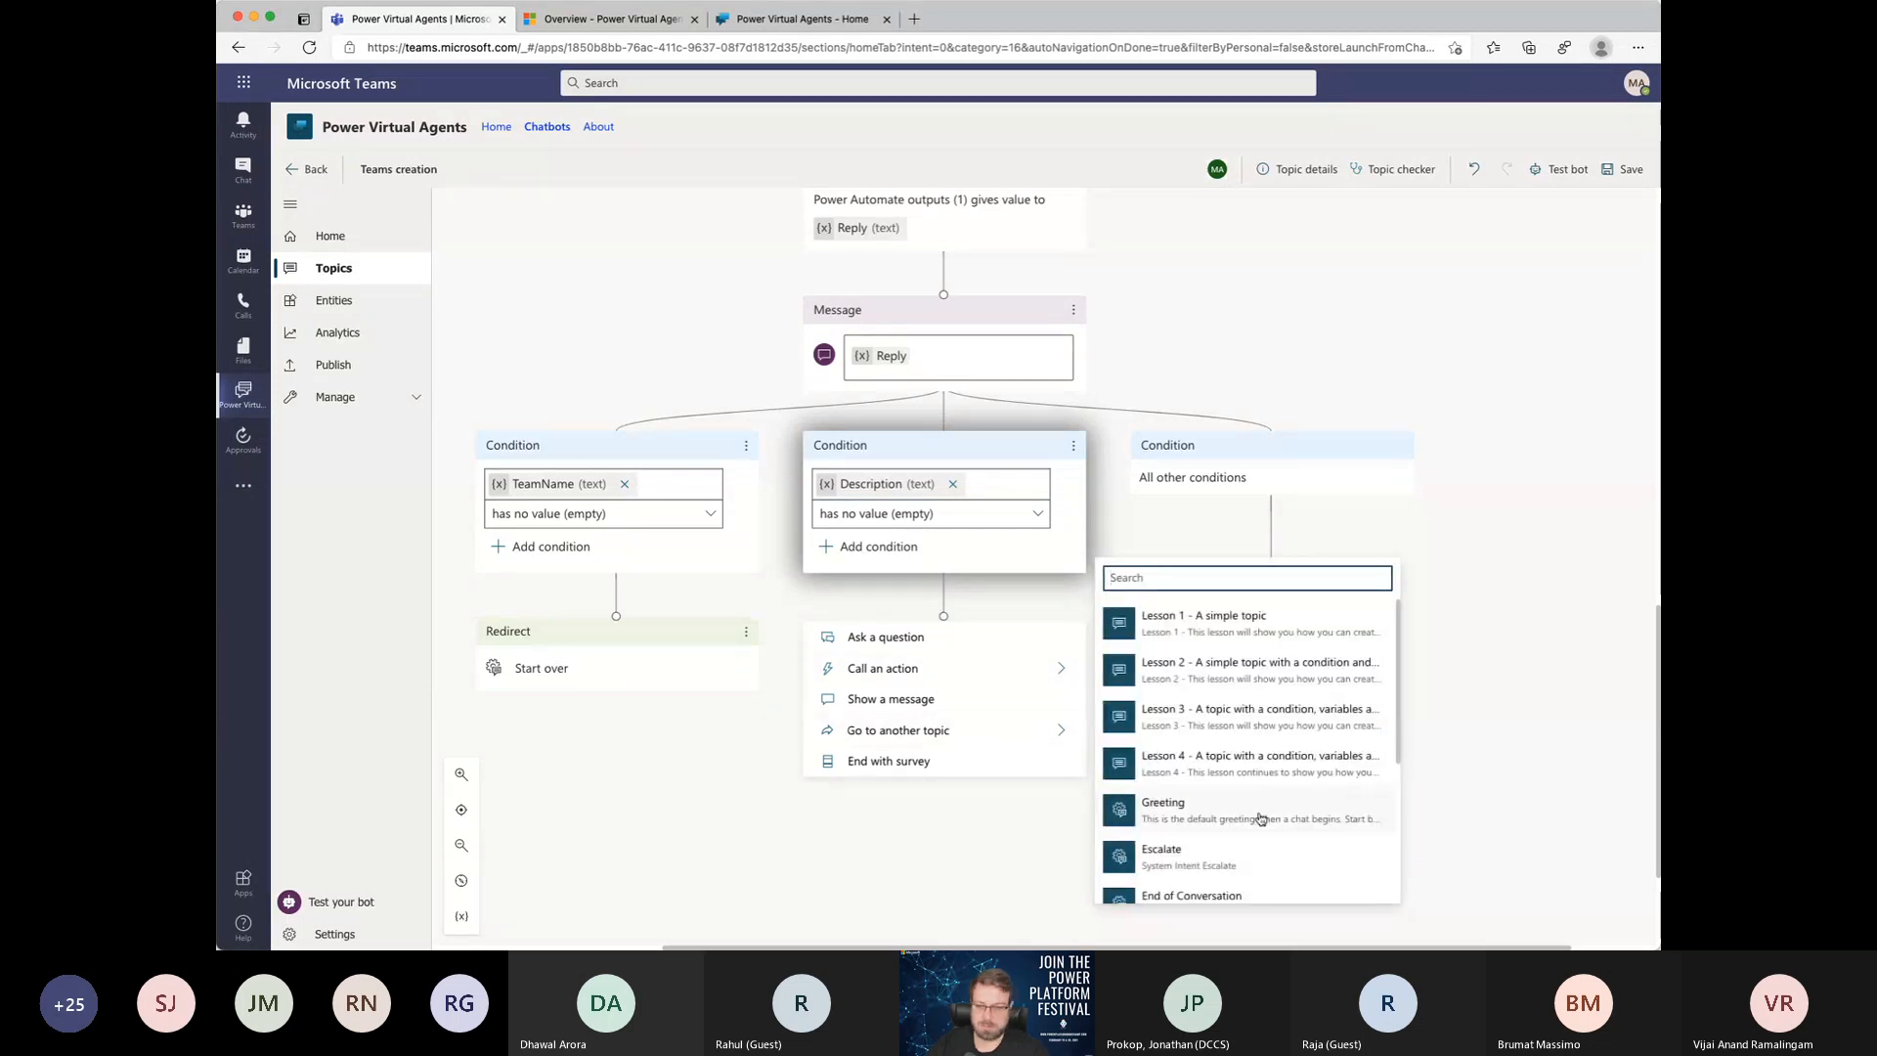
pyautogui.scroll(-5, 1259, 817)
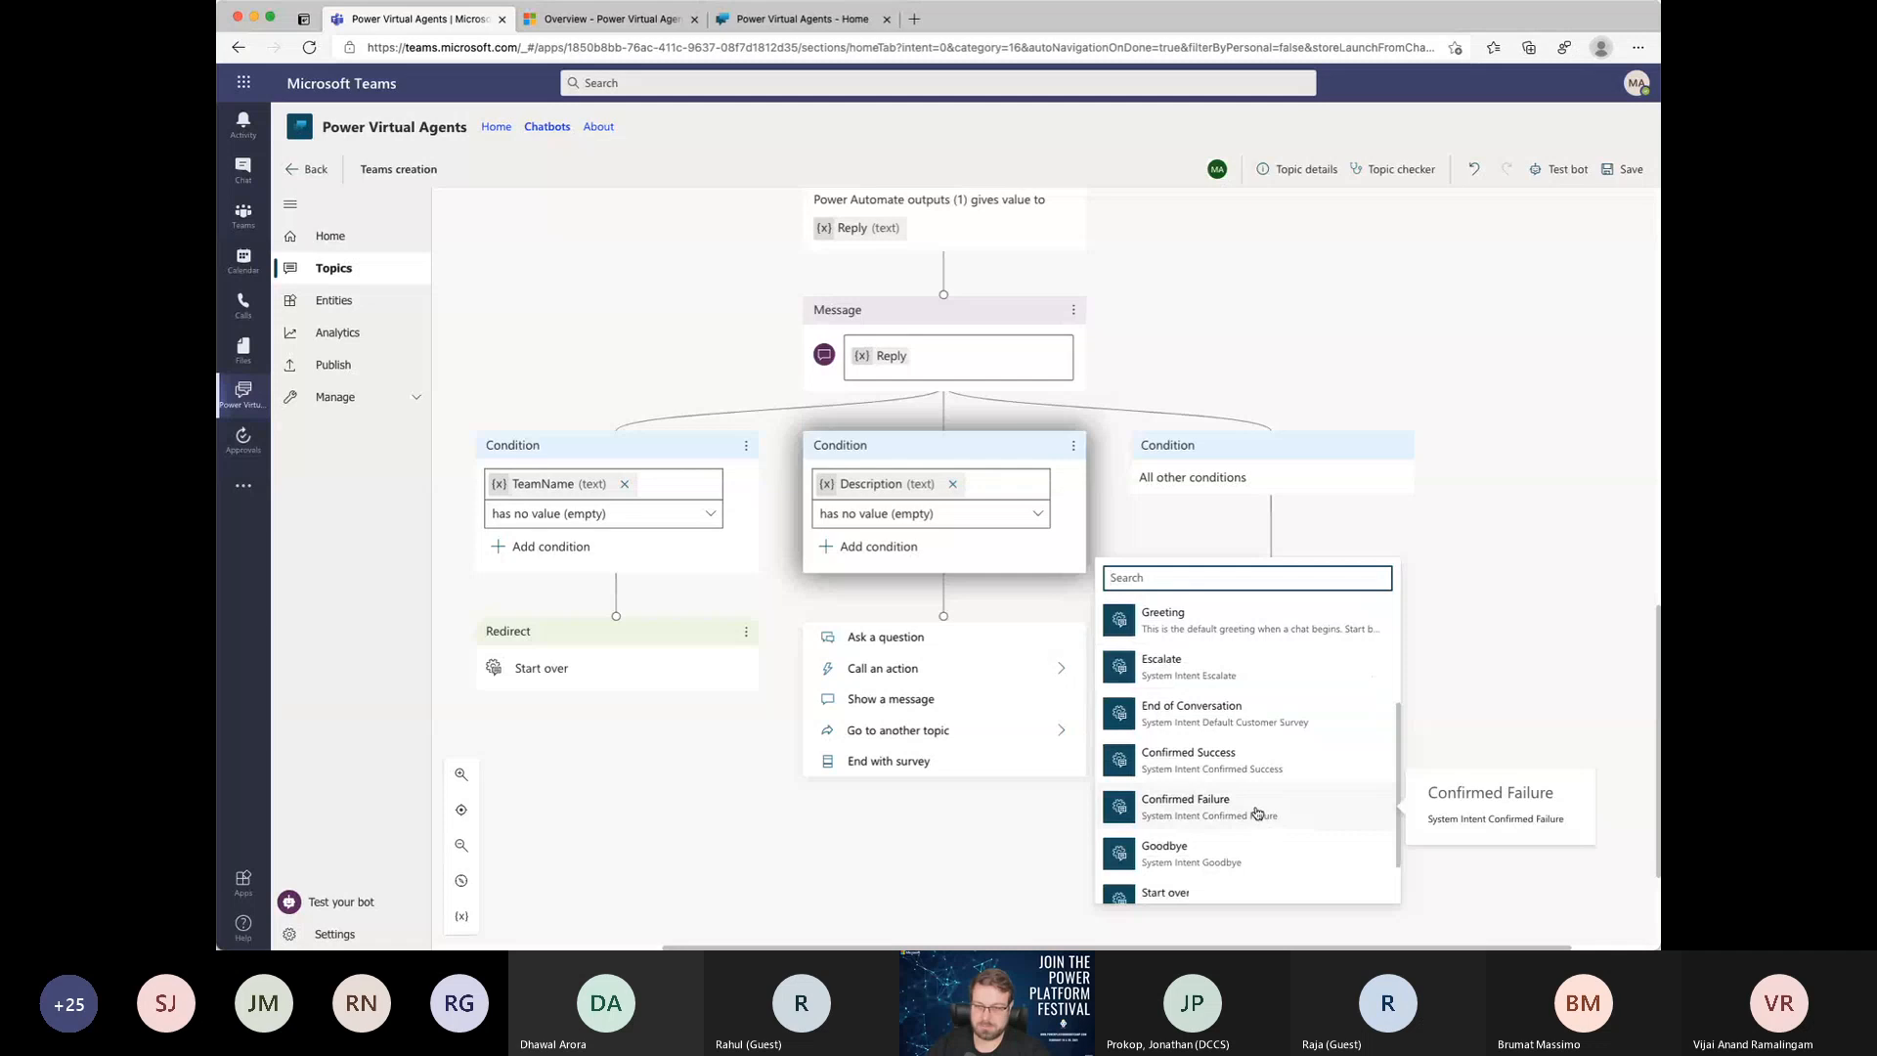
pyautogui.click(1222, 709)
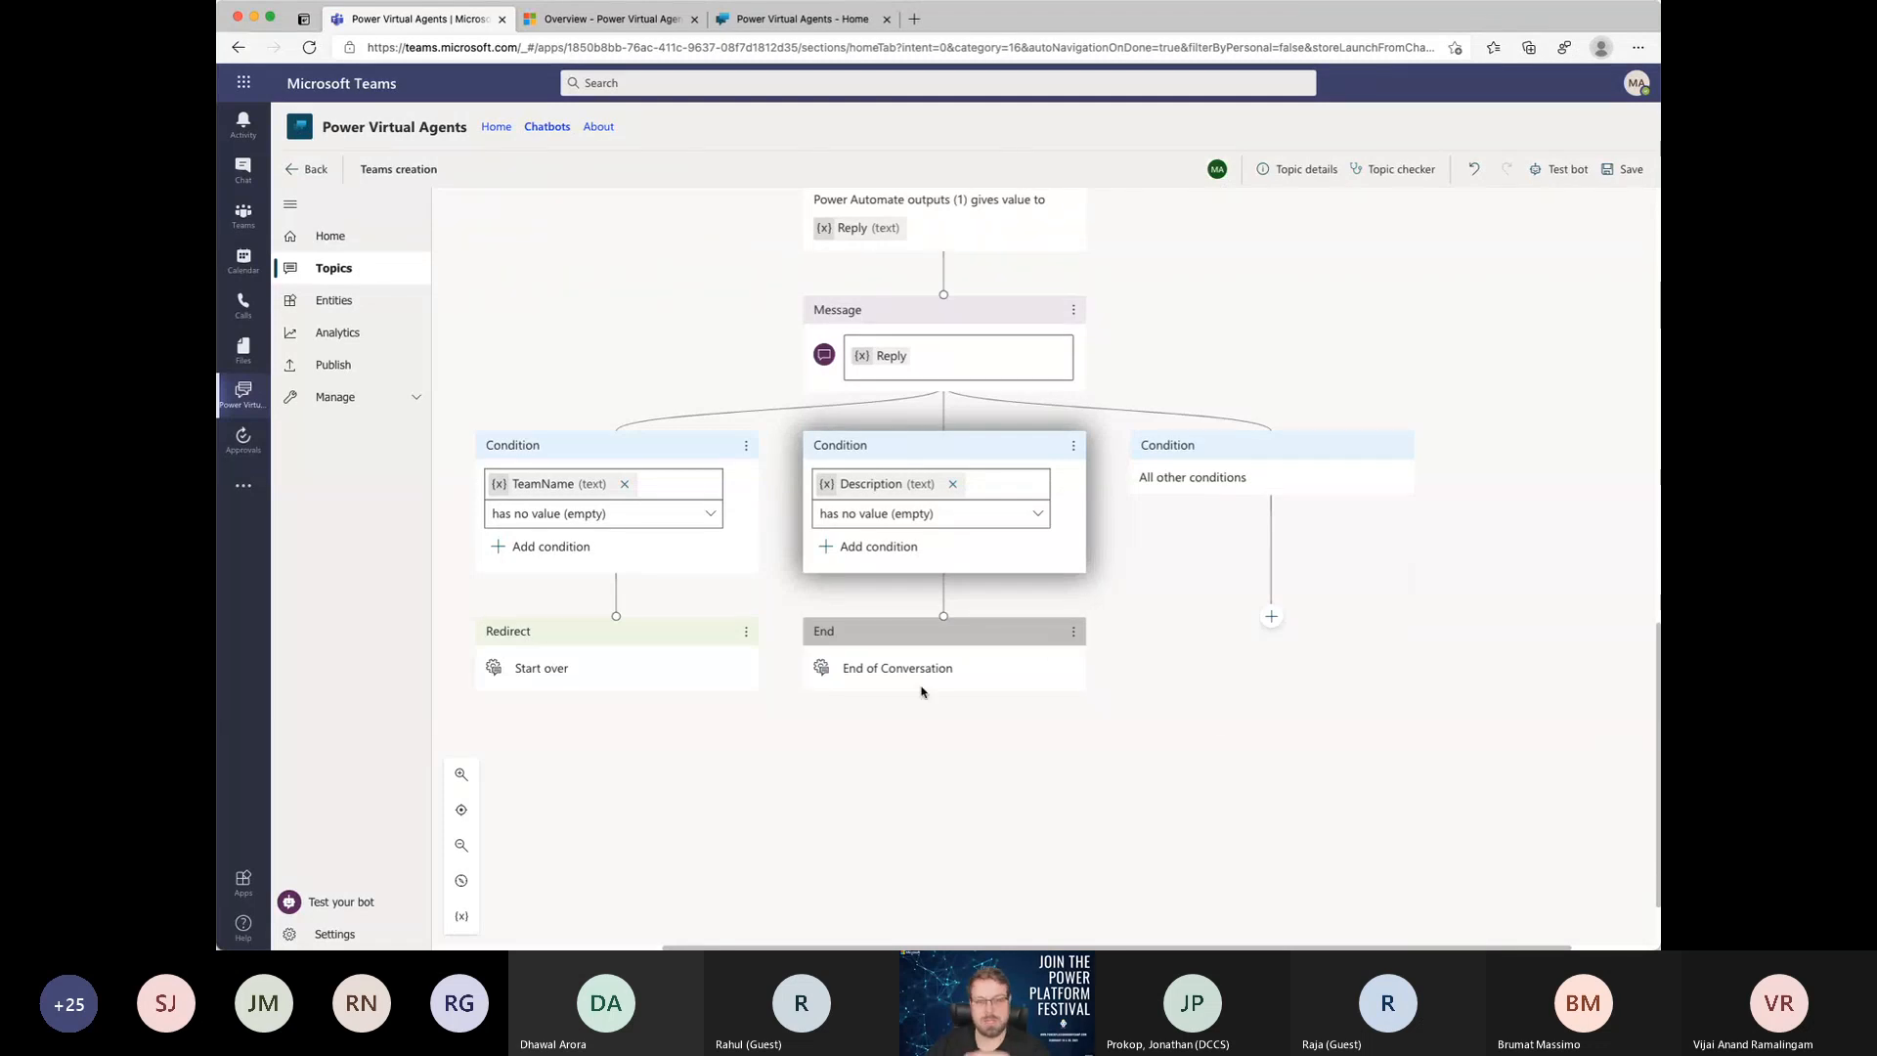
pyautogui.moveTo(958, 602)
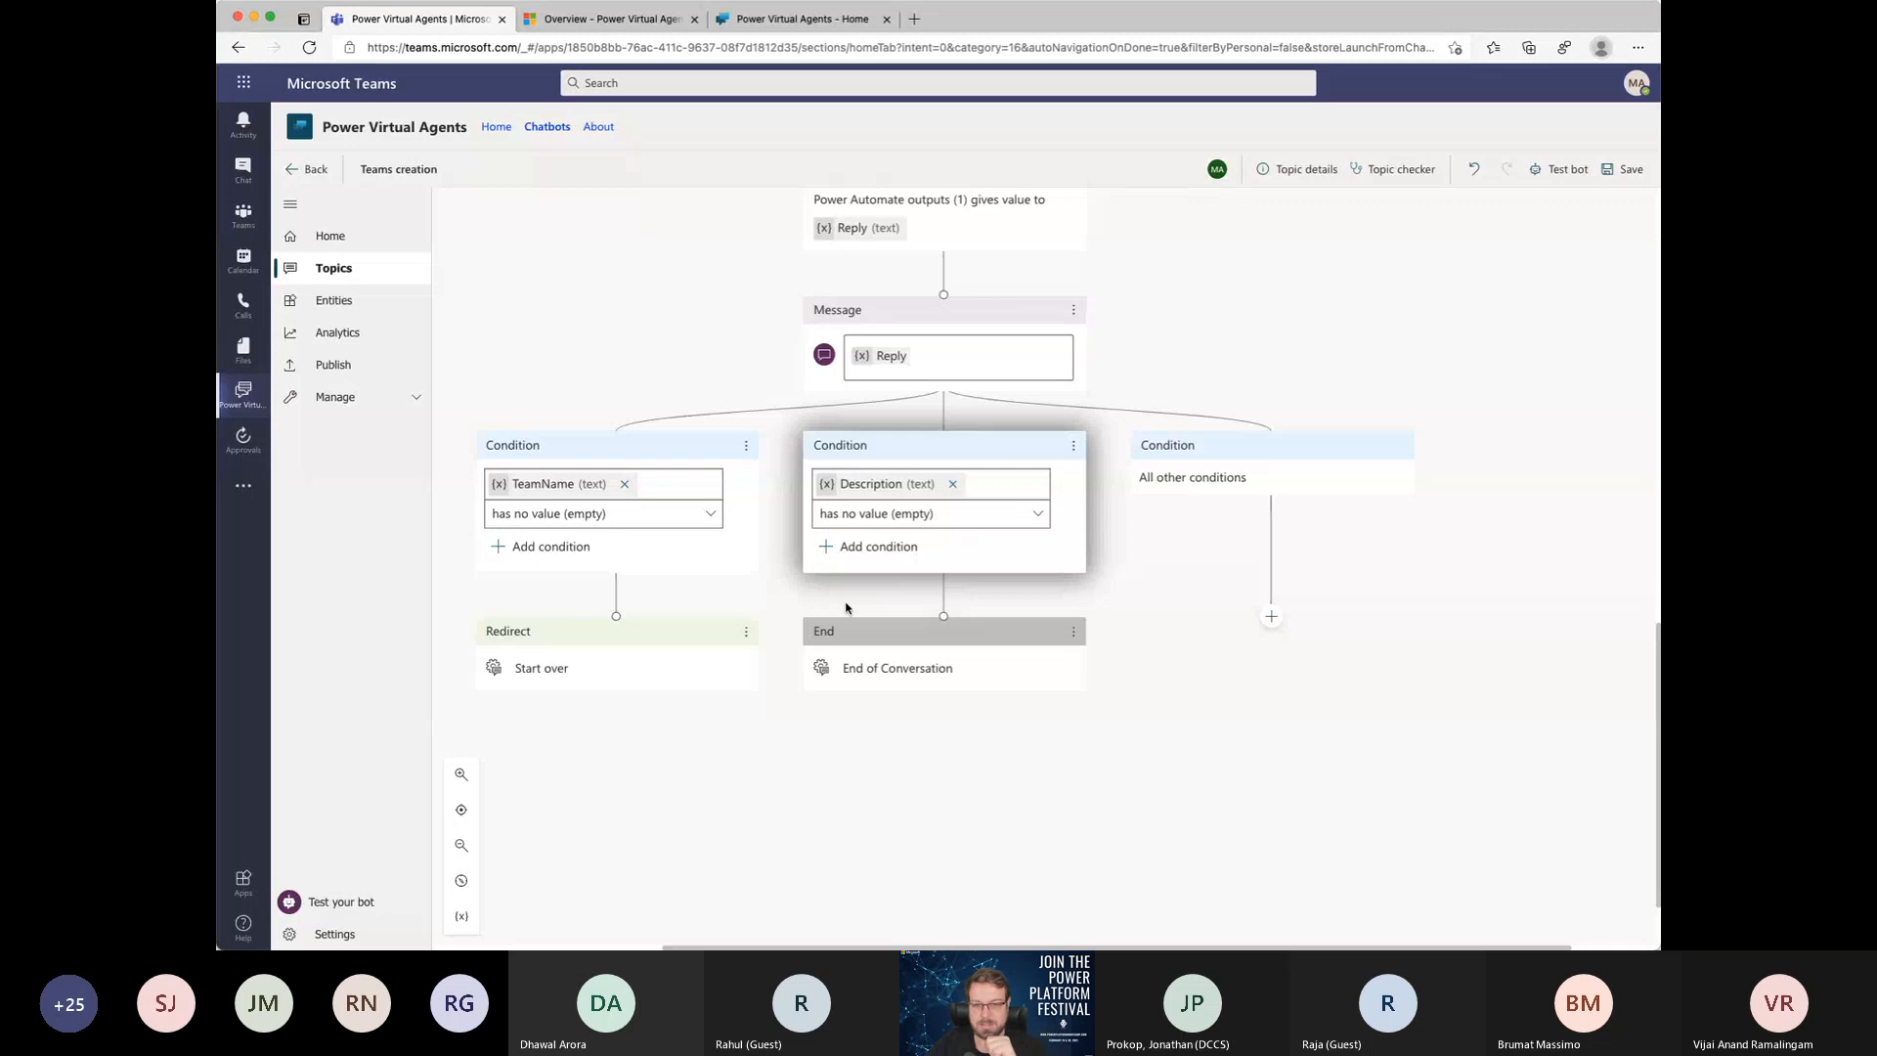
pyautogui.hscroll(-2, 846, 608)
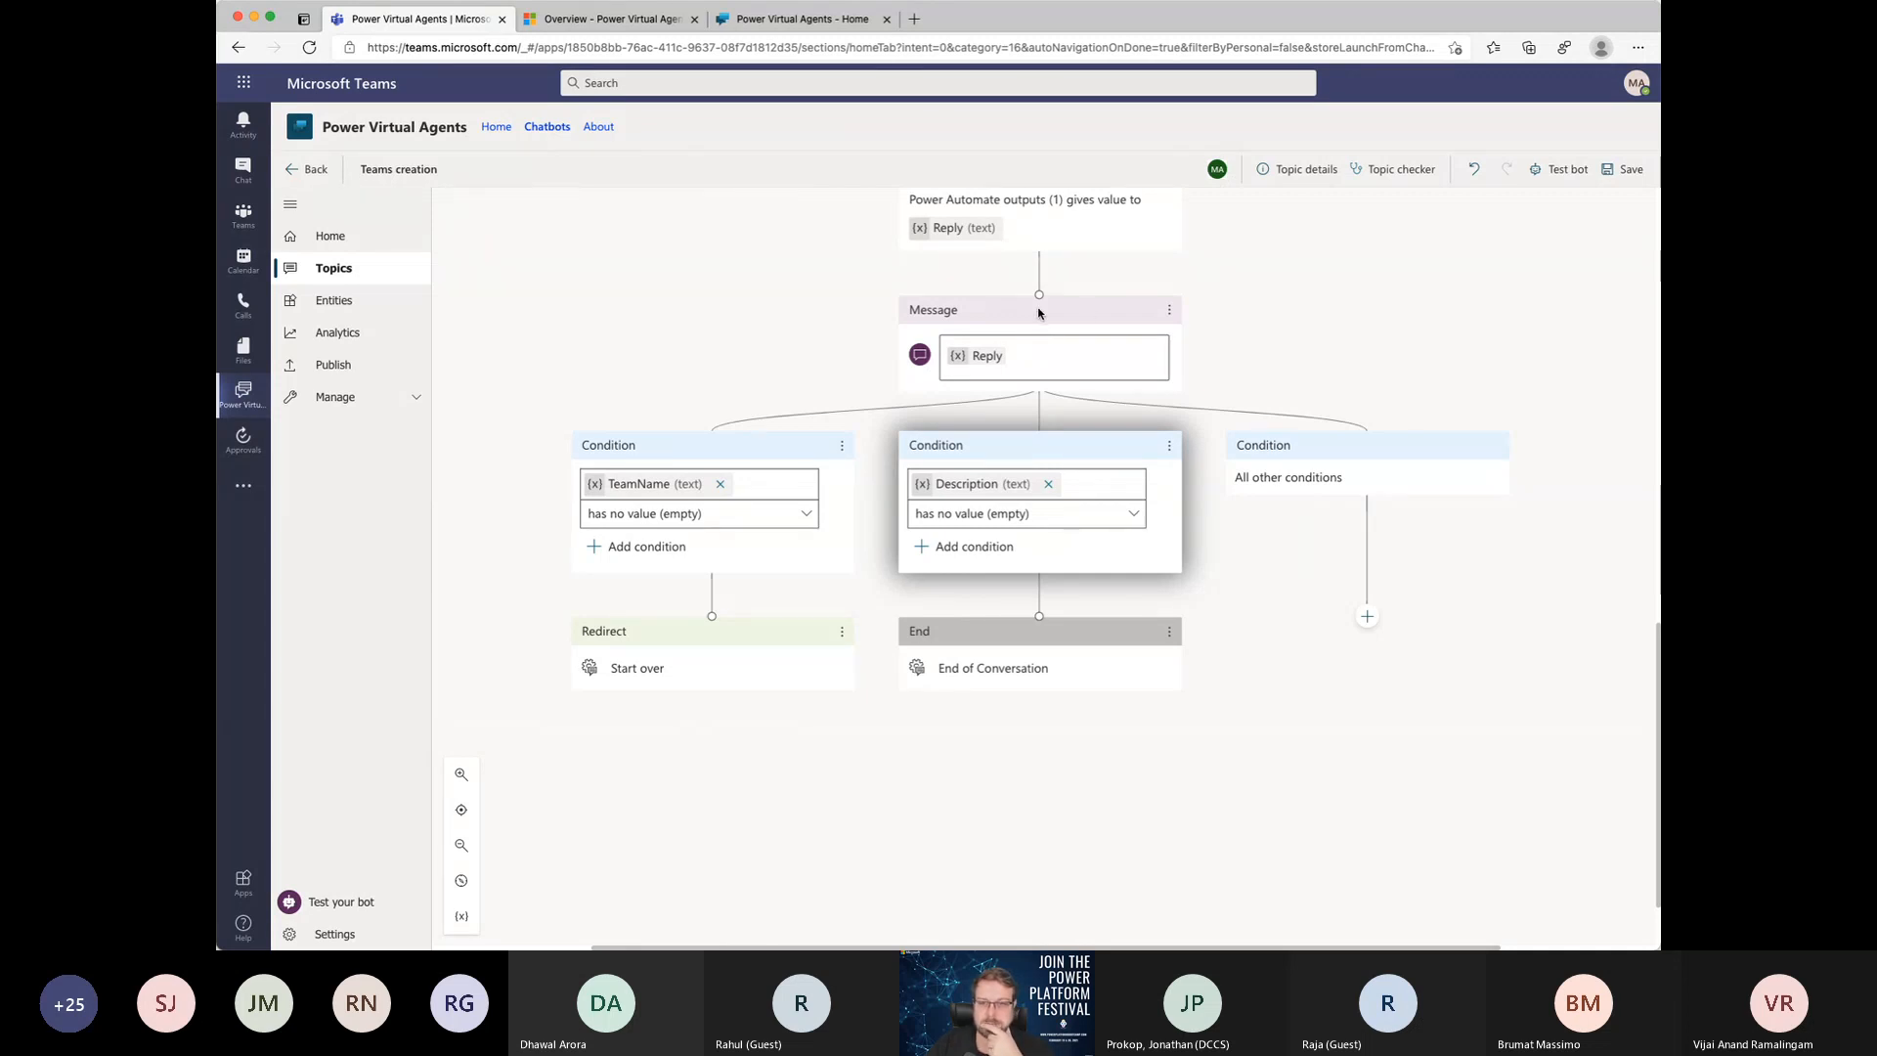
# Step: Disconnect the "Create a team in PVA" action and the nodes below it from the "Whats the description" question
pyautogui.scroll(5, 1038, 313)
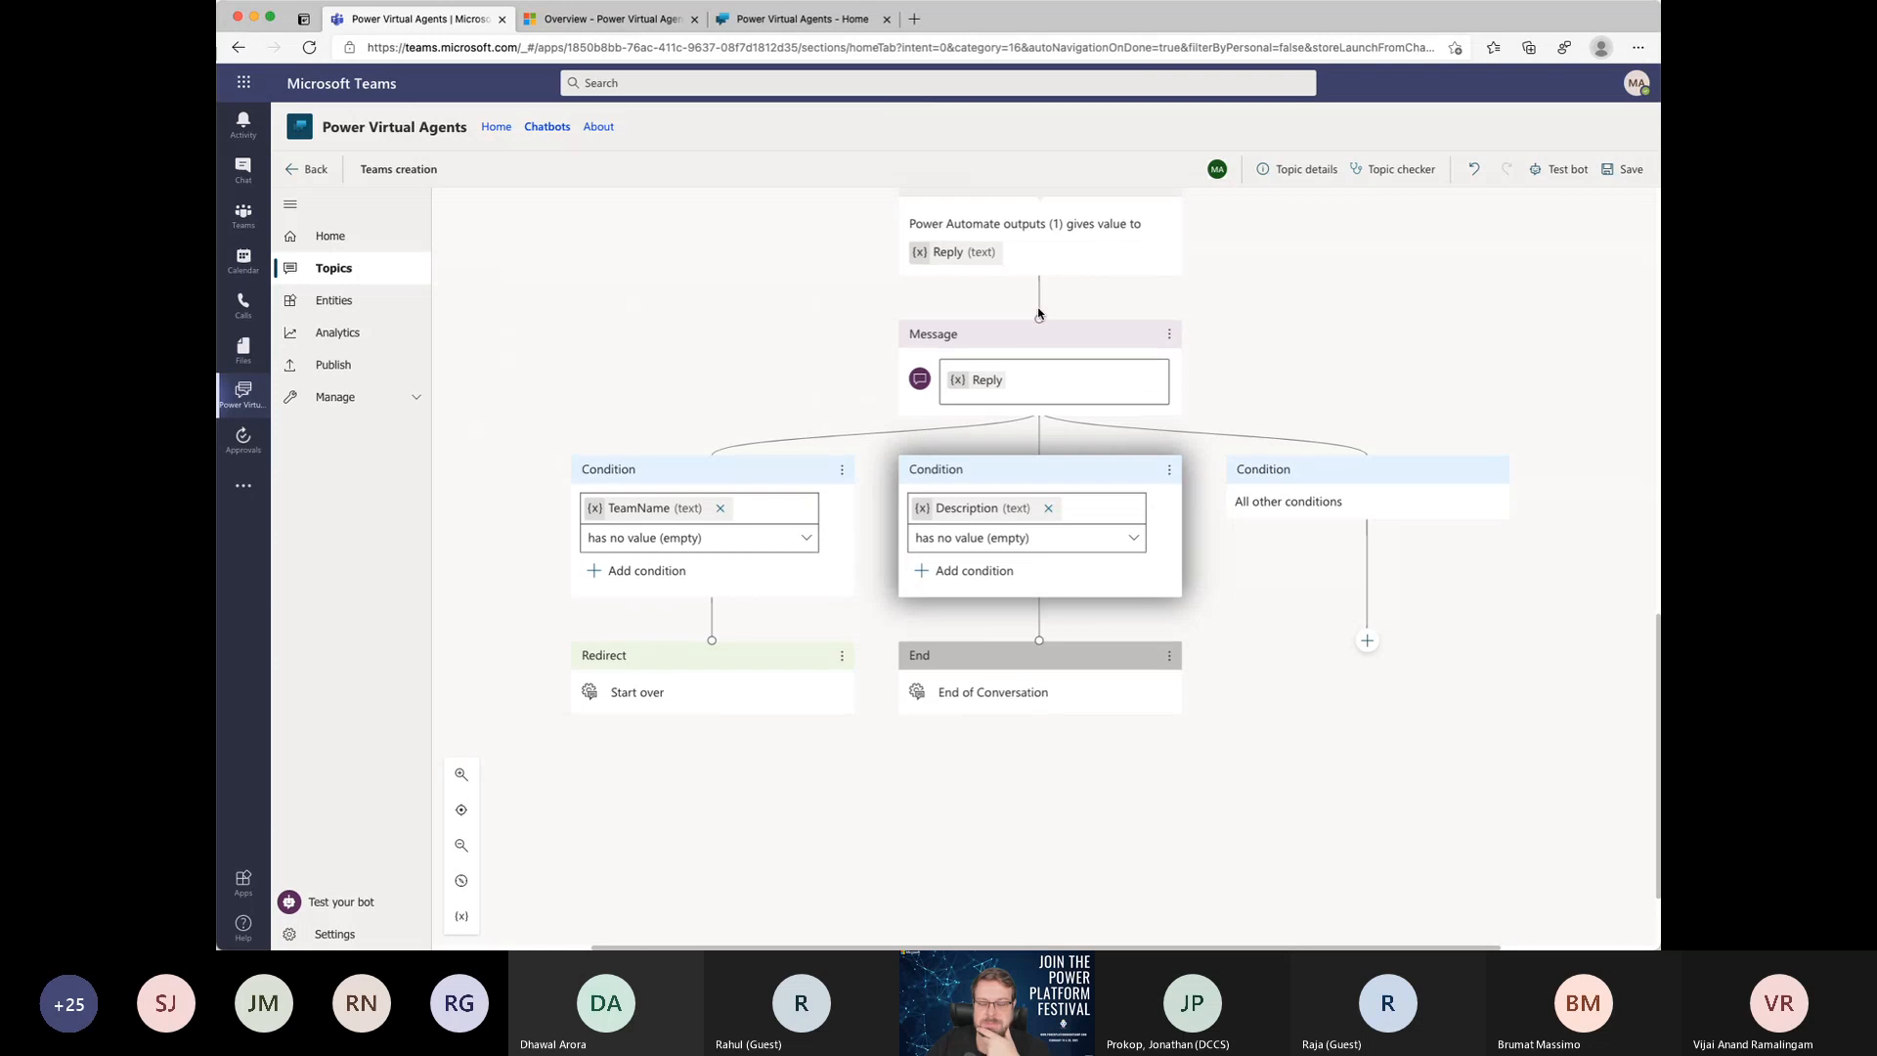
pyautogui.scroll(8, 1038, 308)
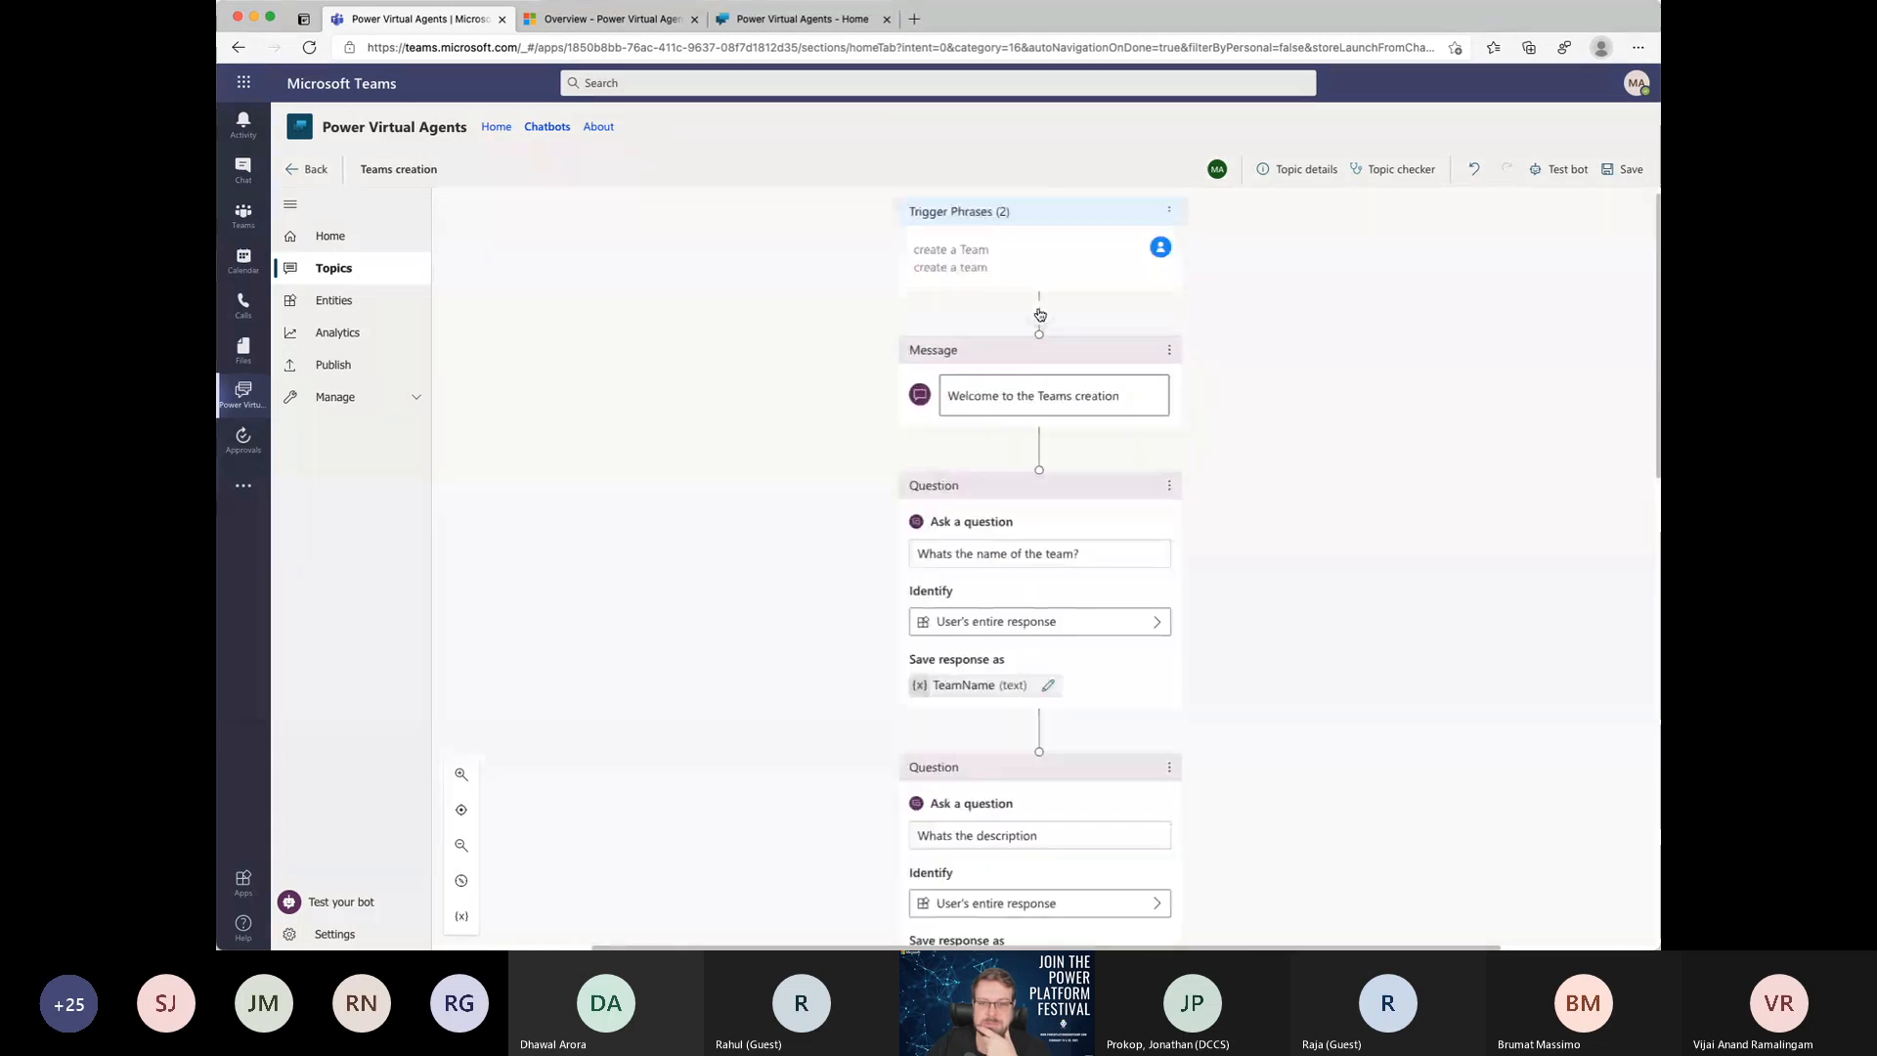
pyautogui.scroll(-8, 1046, 244)
pyautogui.scroll(-6, 1046, 293)
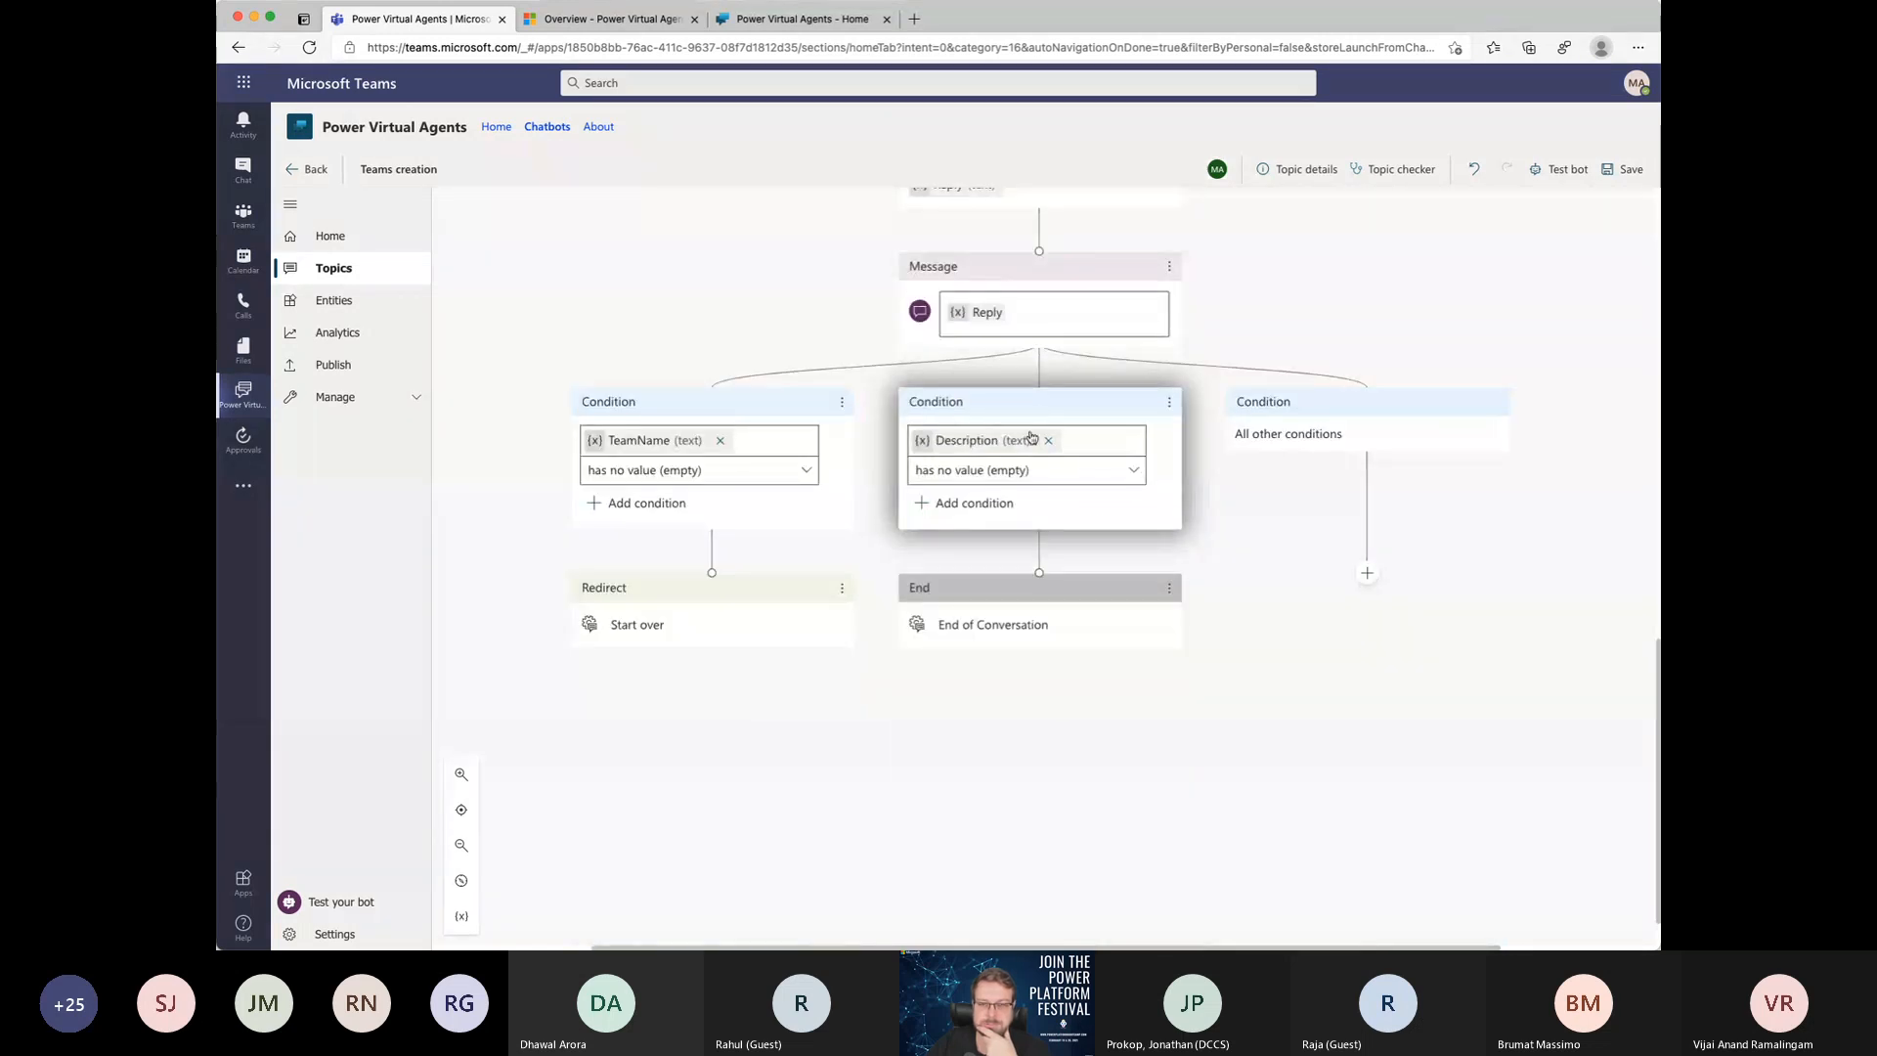
pyautogui.scroll(5, 1031, 437)
pyautogui.scroll(1, 1054, 254)
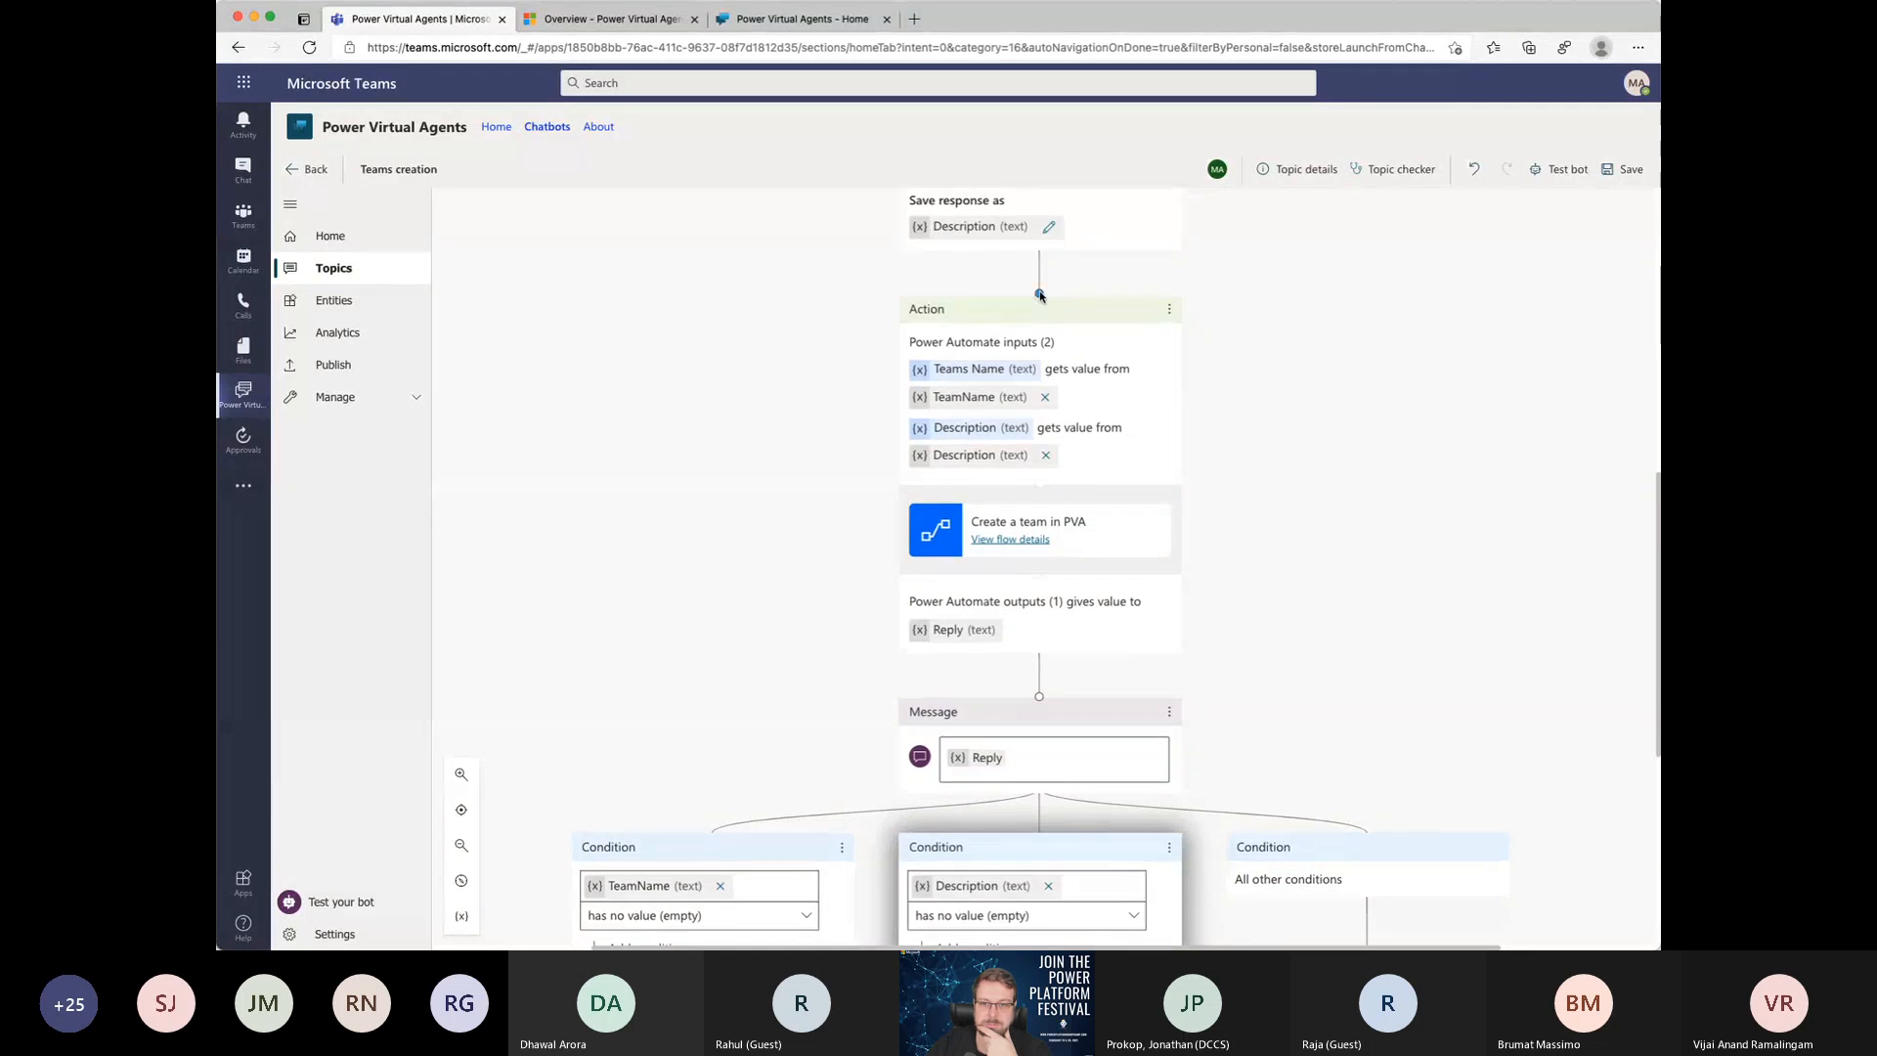
pyautogui.moveTo(1039, 293); pyautogui.dragTo(715, 843)
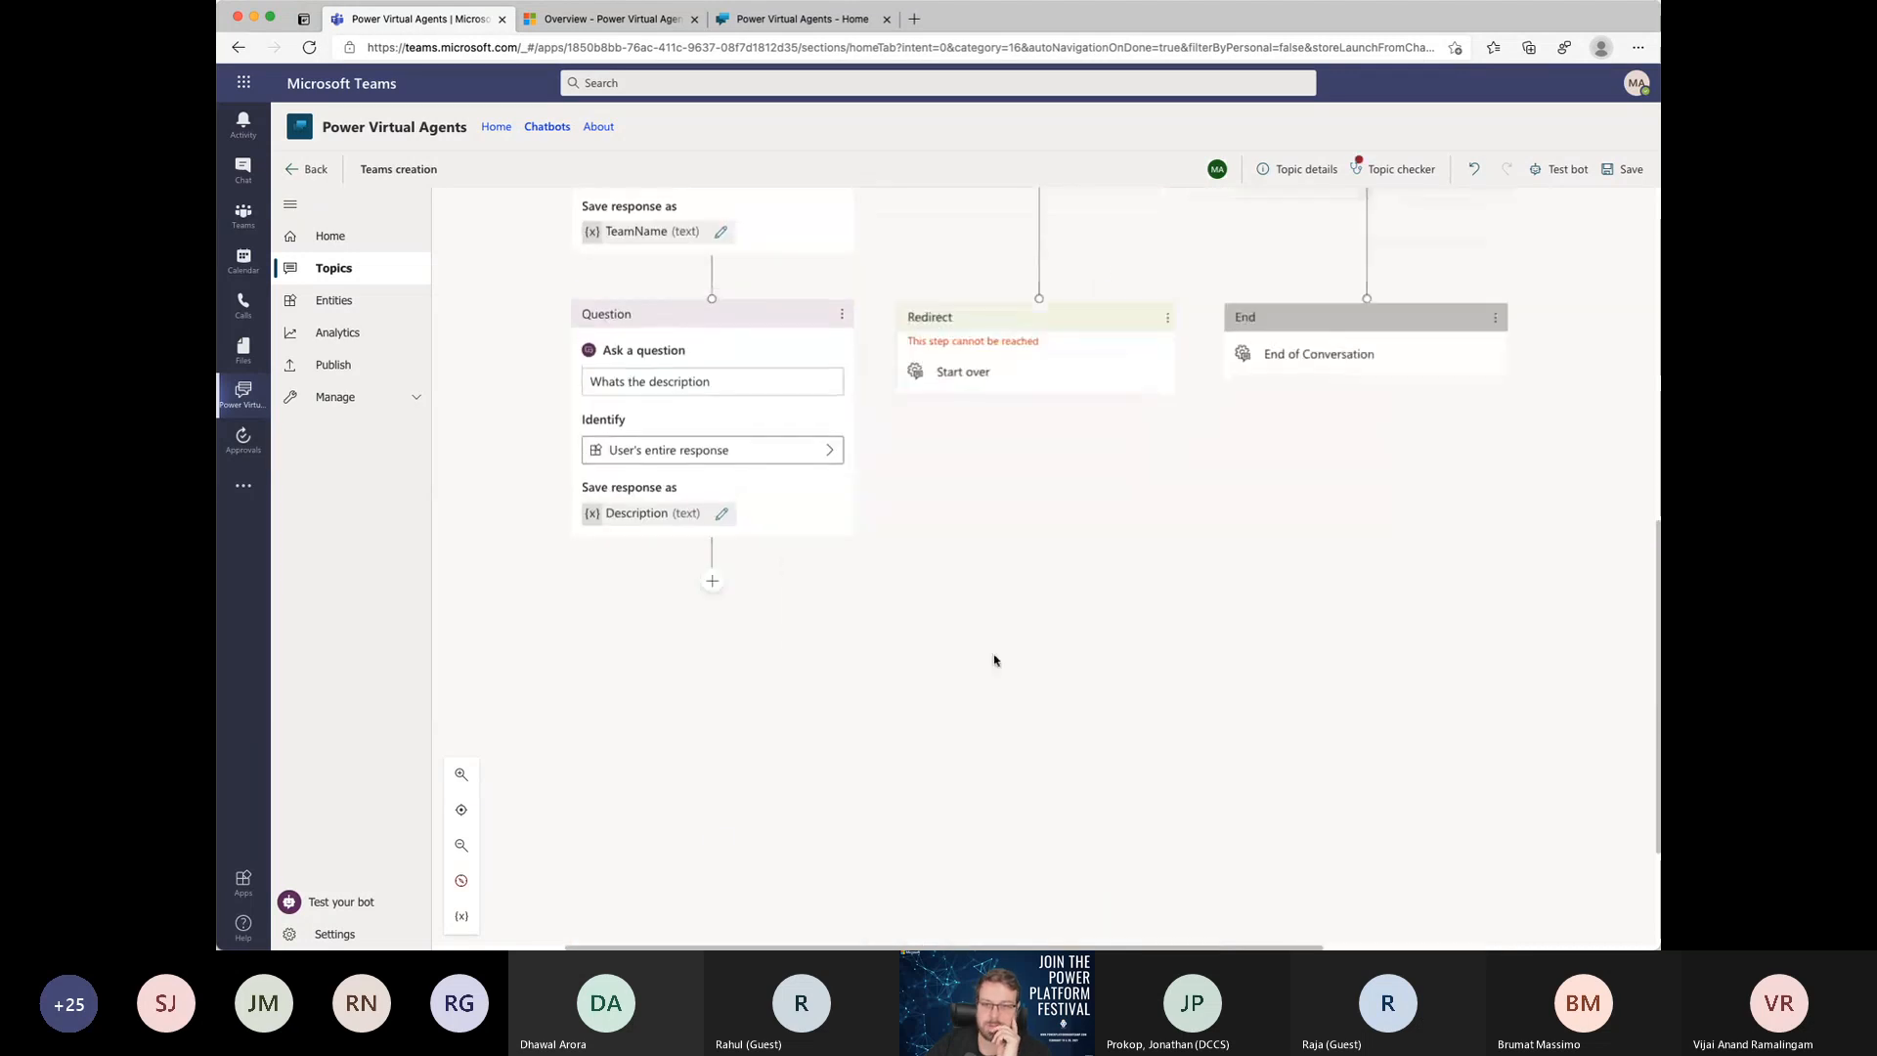
pyautogui.scroll(7, 1051, 592)
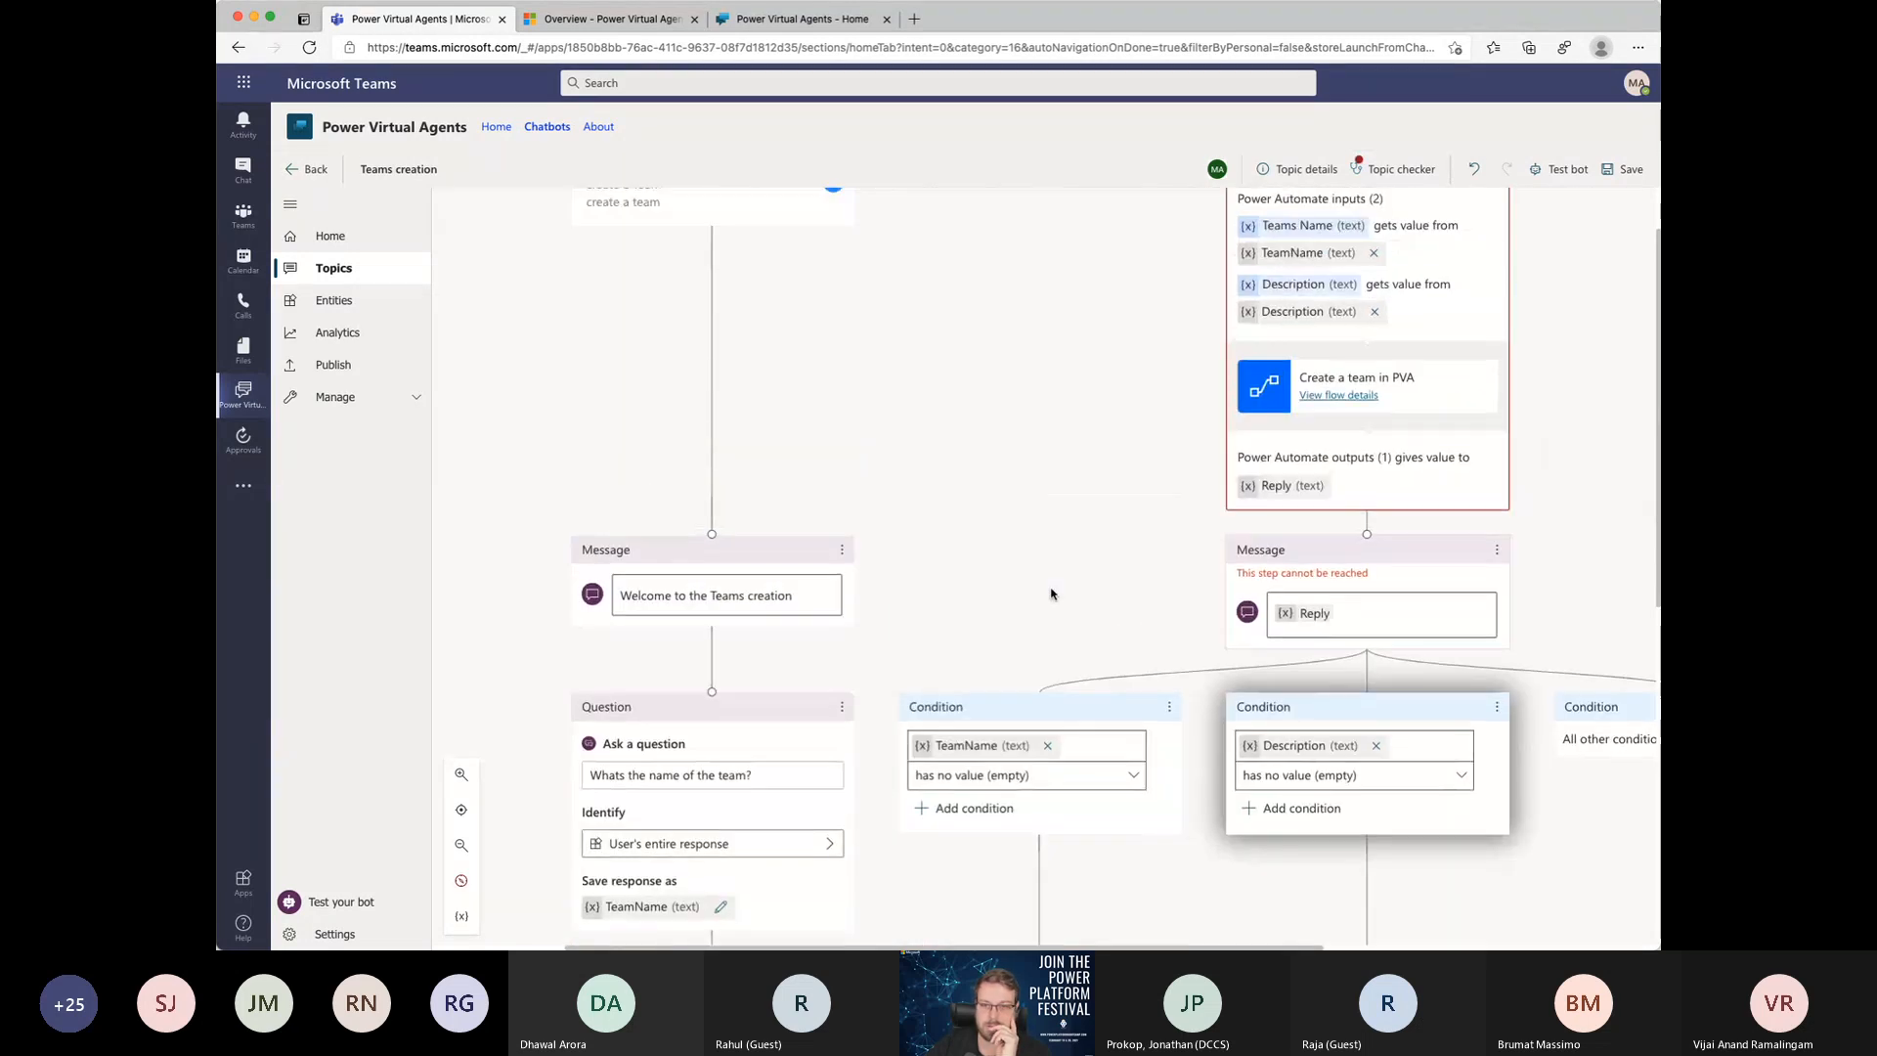
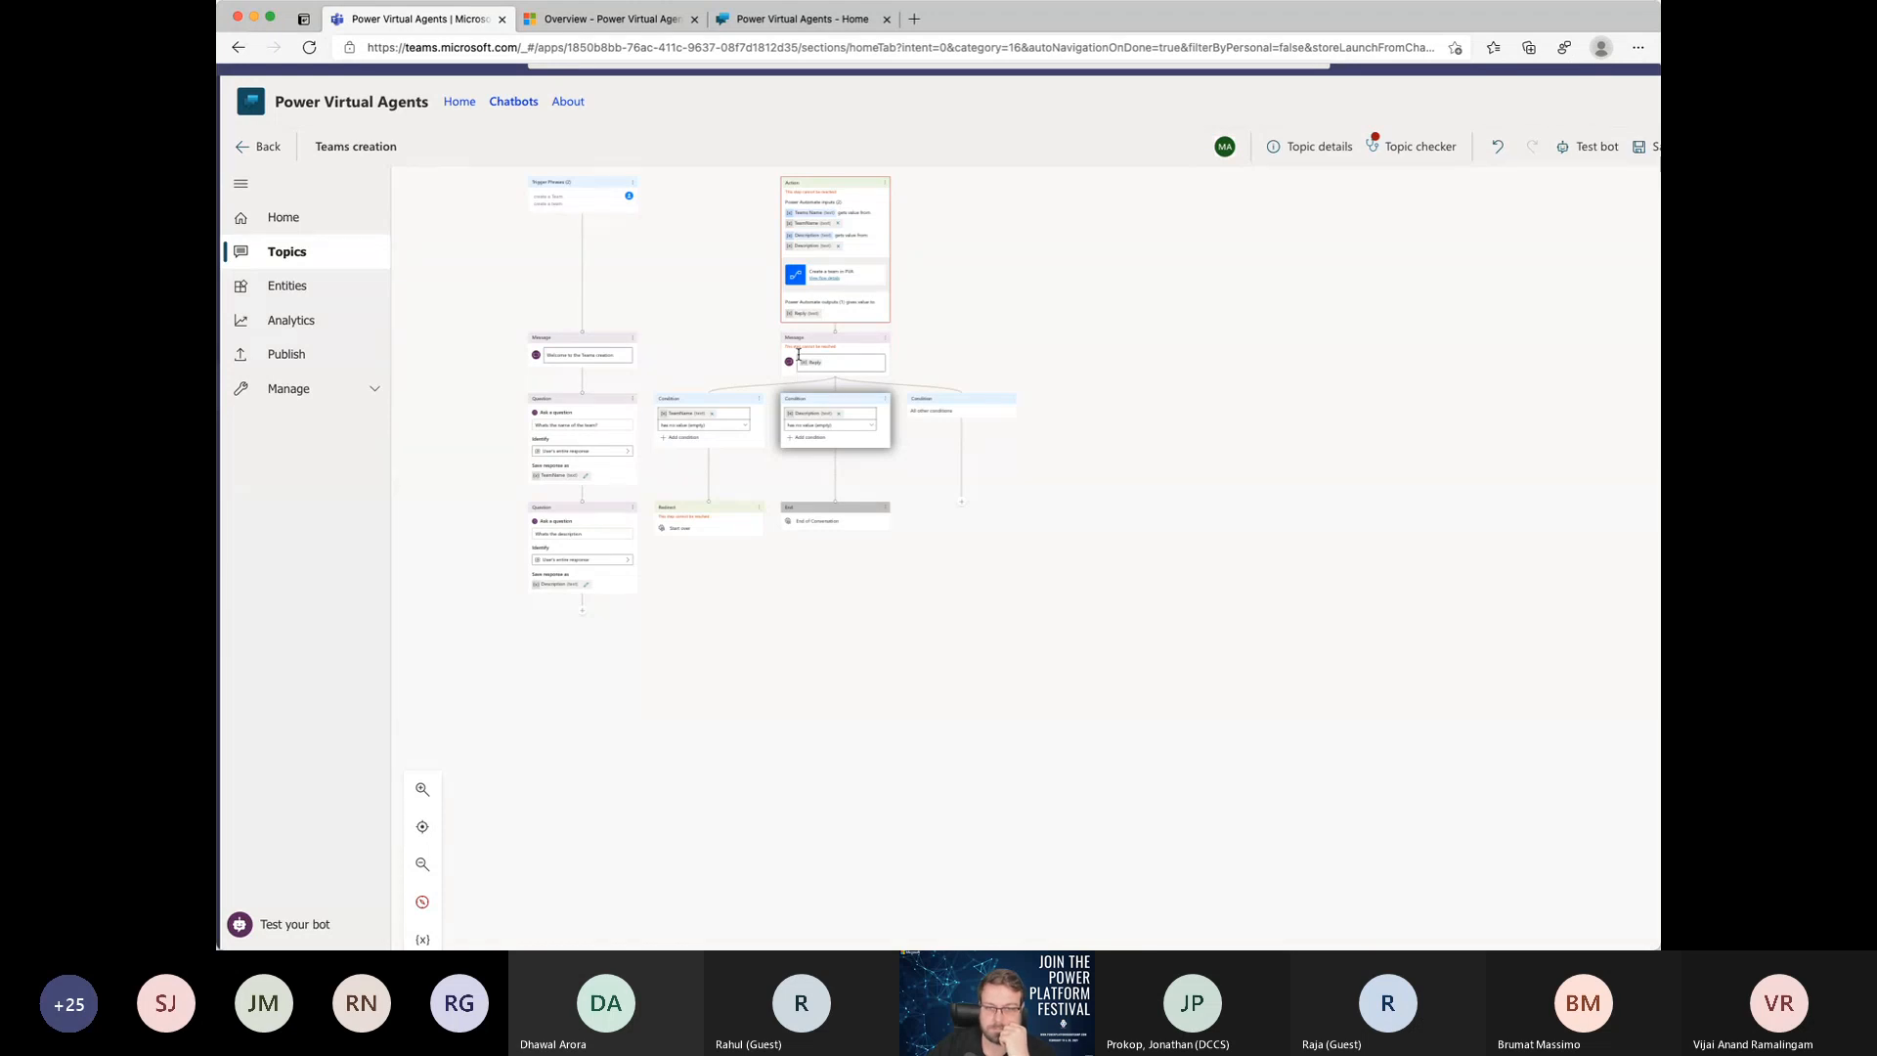
# Step: Undo the disconnection of the "Create a team in PVA" action from the "Whats the description" question
pyautogui.click(830, 184)
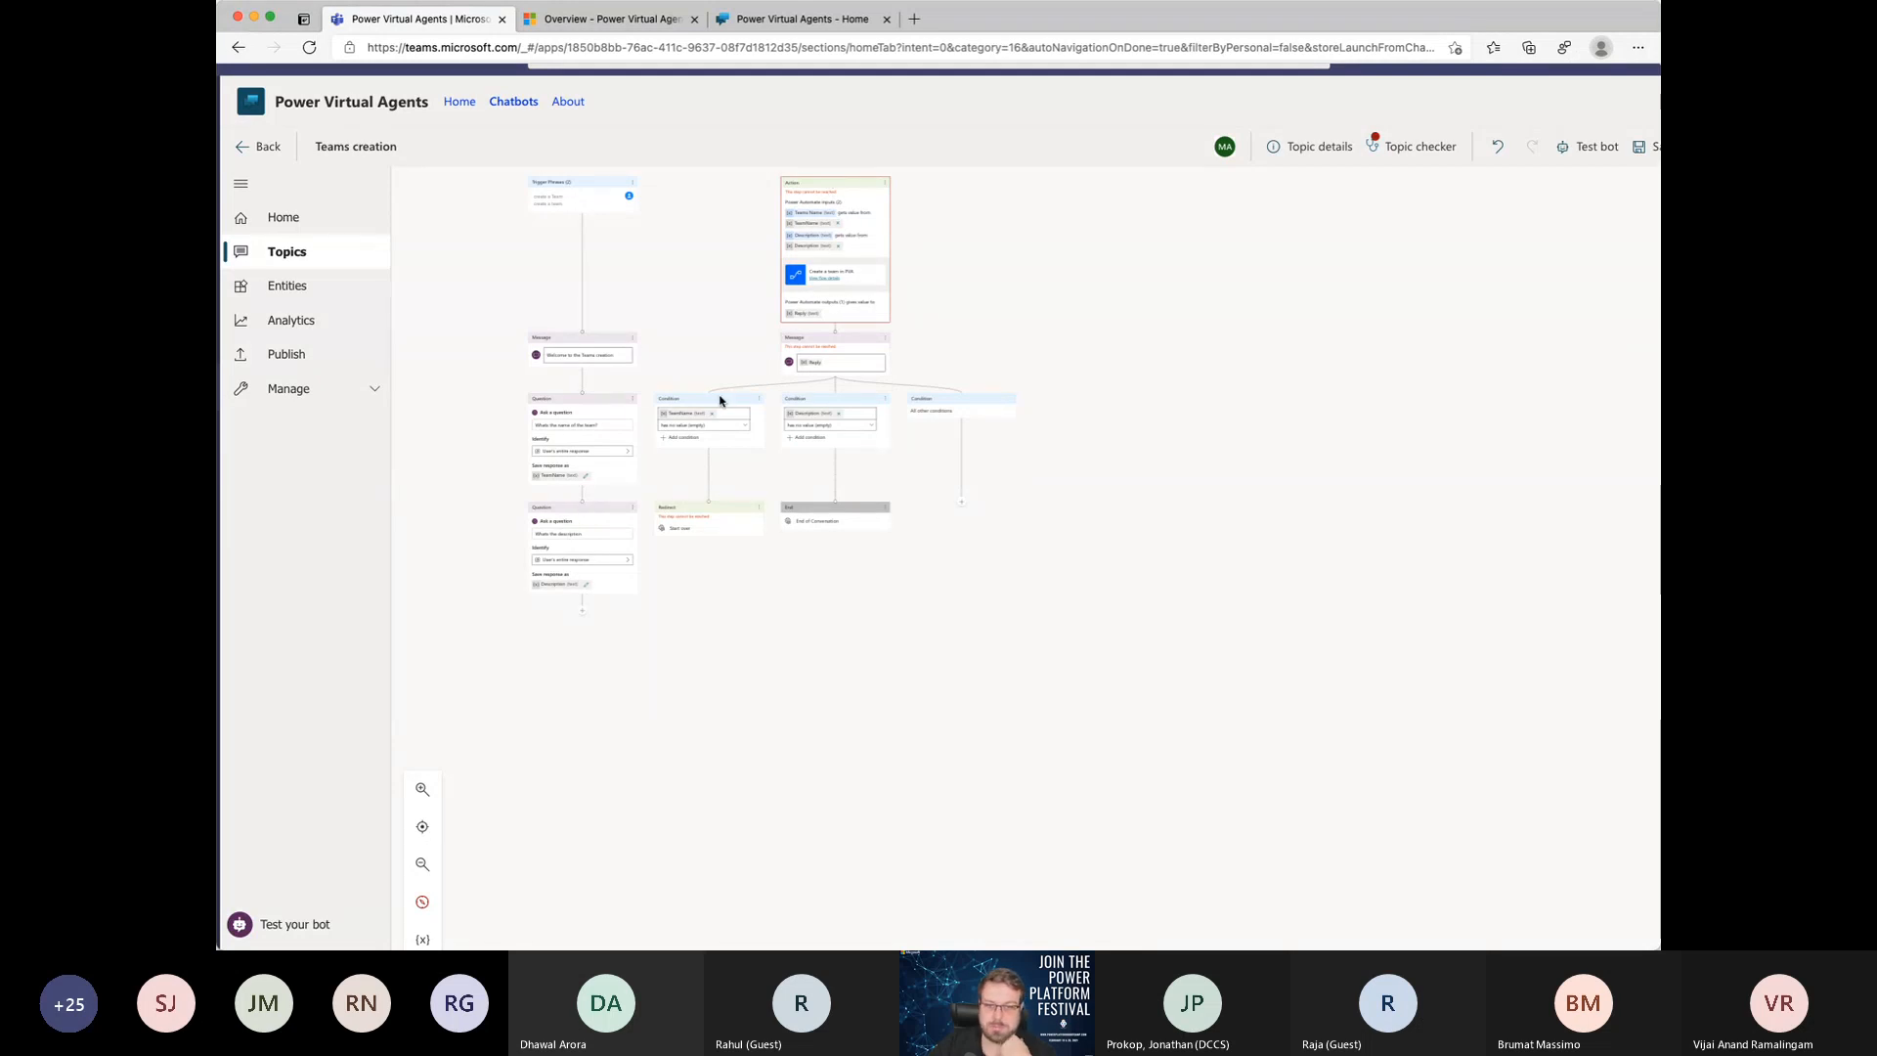
pyautogui.scroll(5, 719, 398)
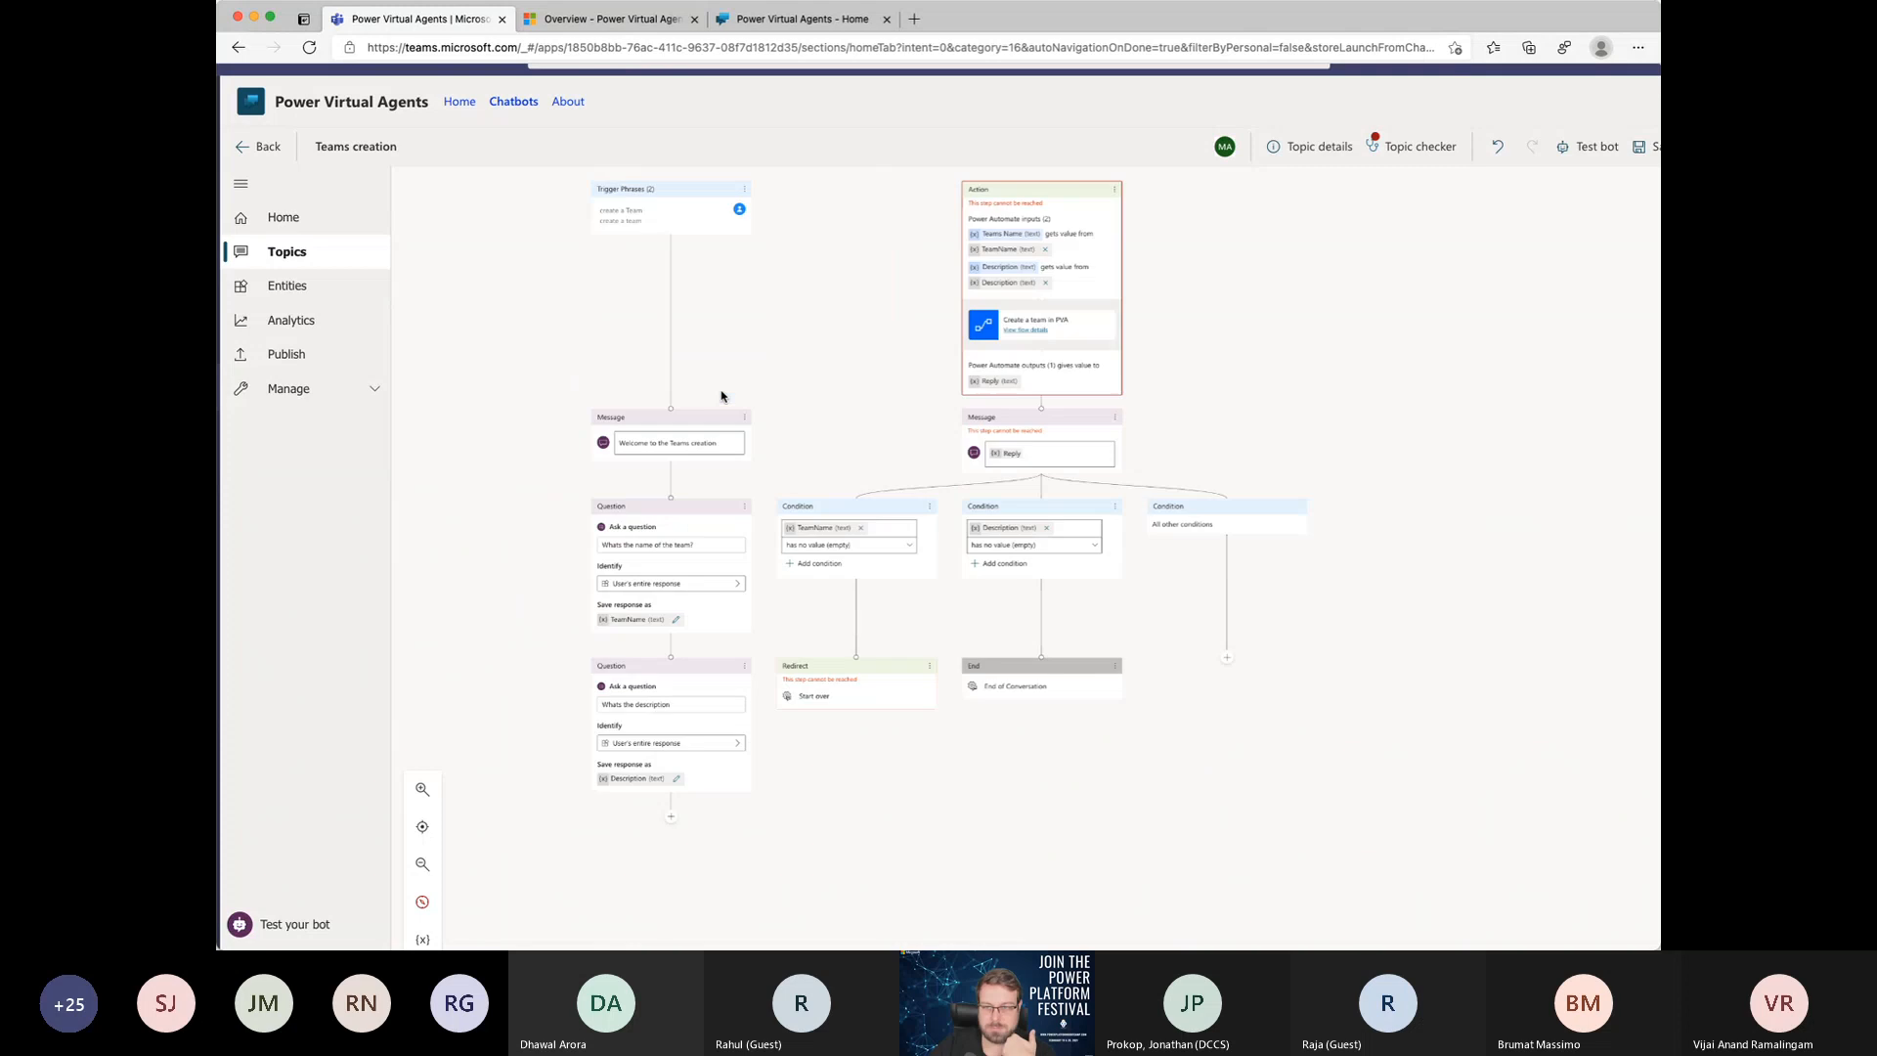
pyautogui.click(1497, 145)
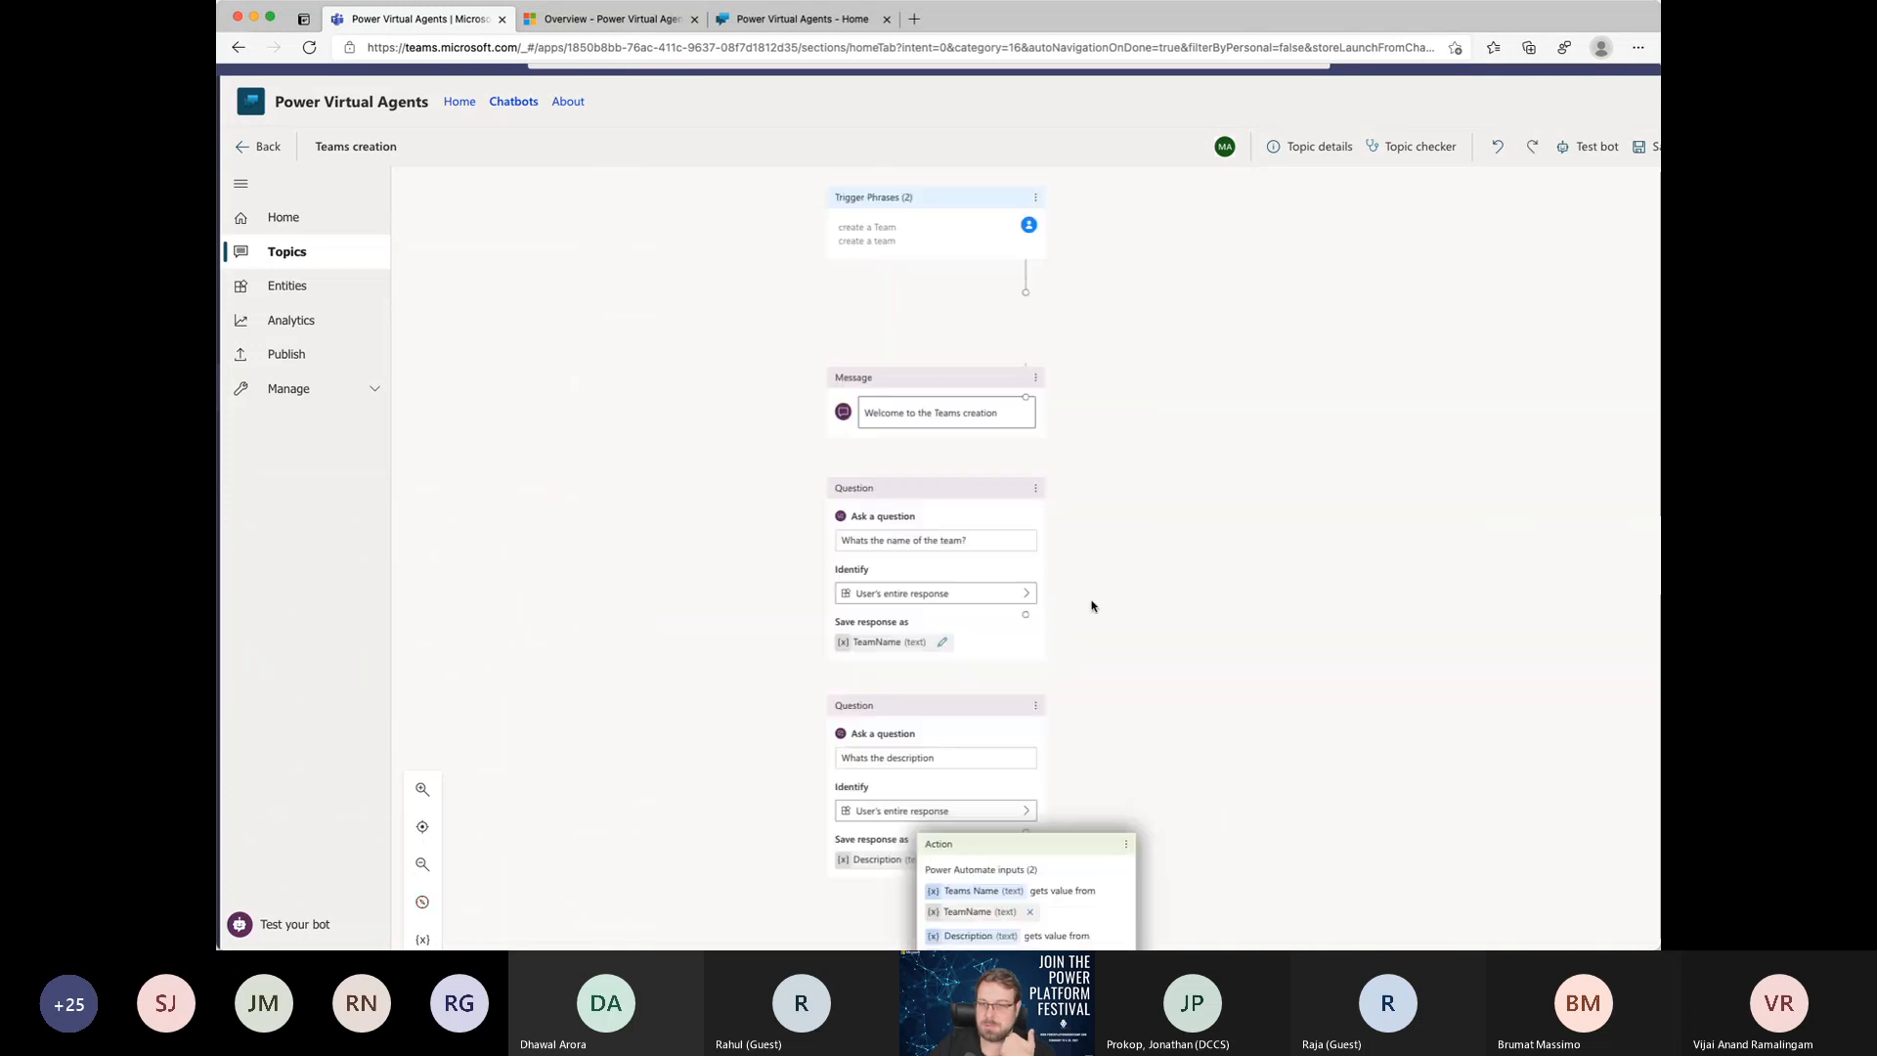
# Step: Try to detach the "Create a team in PVA" action and connect the Reply message with its conditions directly below the "Whats the description" question
pyautogui.scroll(-5, 1408, 721)
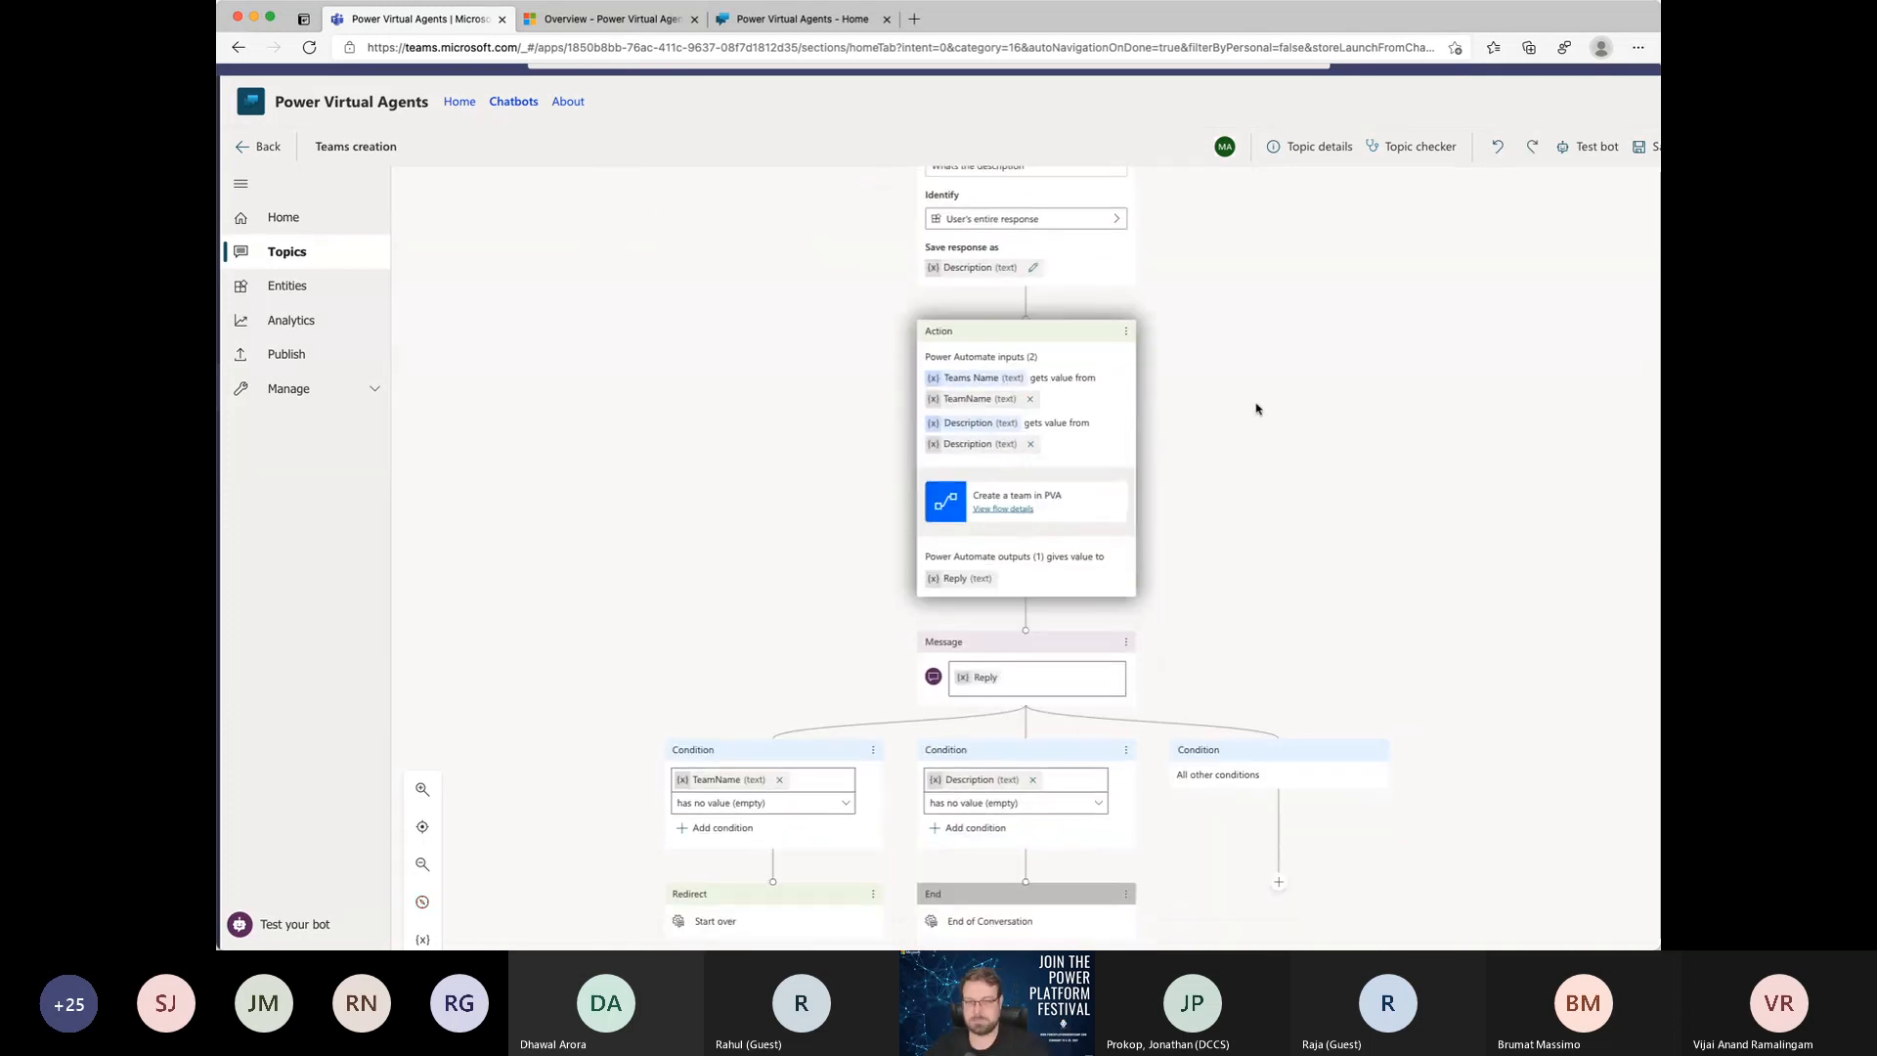
pyautogui.moveTo(1025, 345); pyautogui.dragTo(1263, 388)
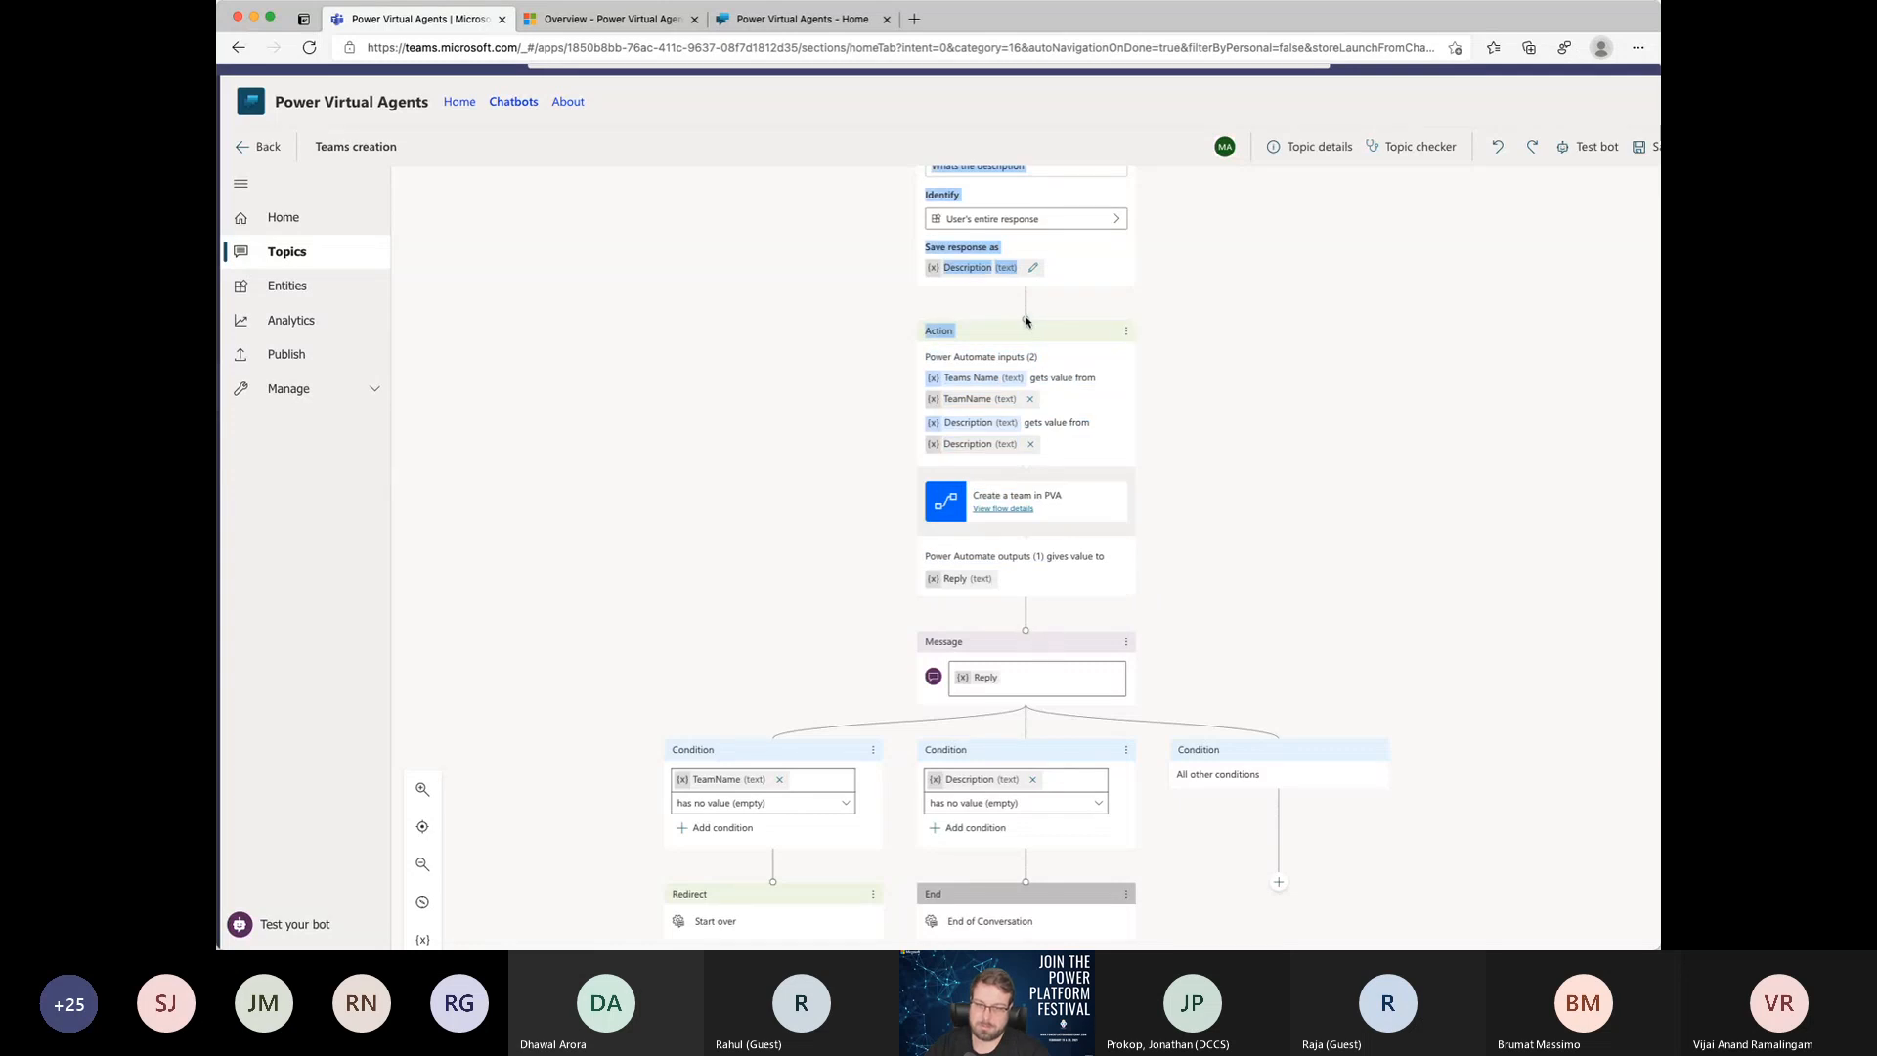
pyautogui.moveTo(1026, 321)
pyautogui.mouseDown()
pyautogui.moveTo(1027, 735)
pyautogui.moveTo(894, 770)
pyautogui.moveTo(776, 746)
pyautogui.moveTo(1065, 729)
pyautogui.moveTo(1027, 750)
pyautogui.mouseUp()
pyautogui.scroll(3, 1136, 495)
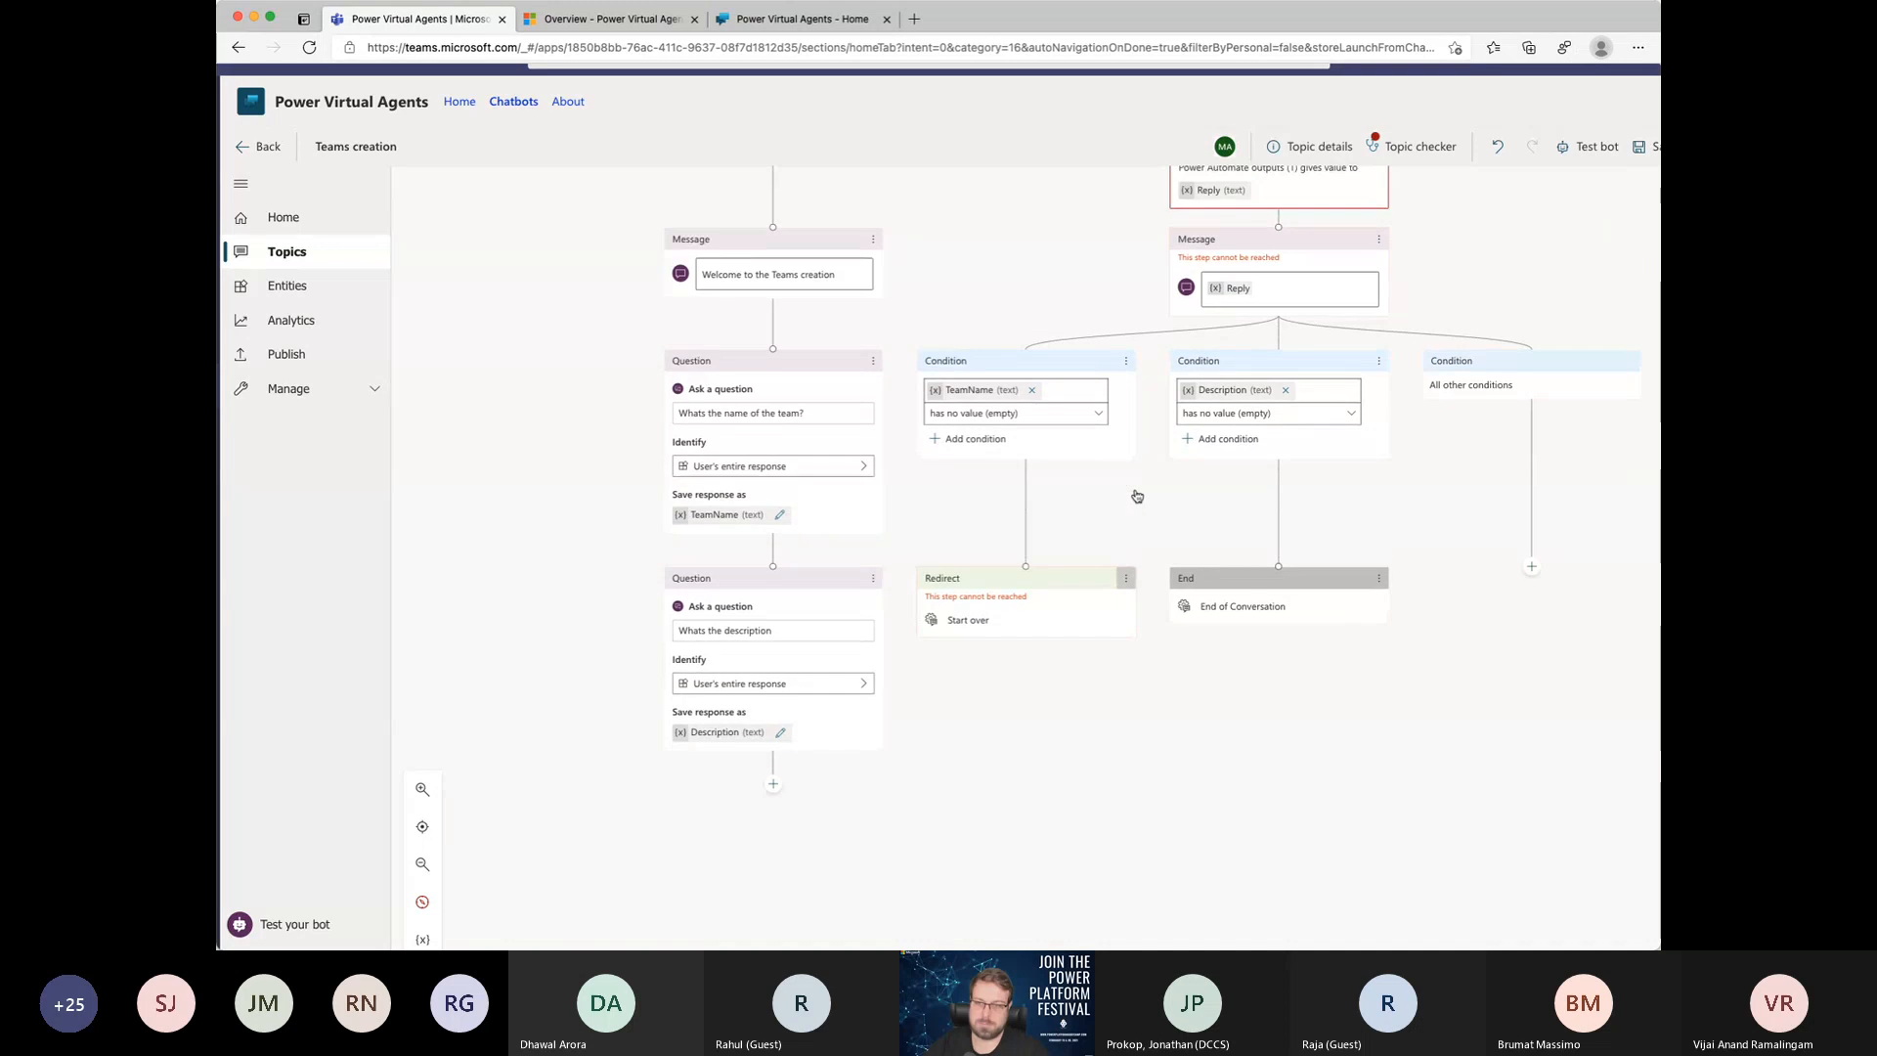
pyautogui.scroll(3, 1137, 496)
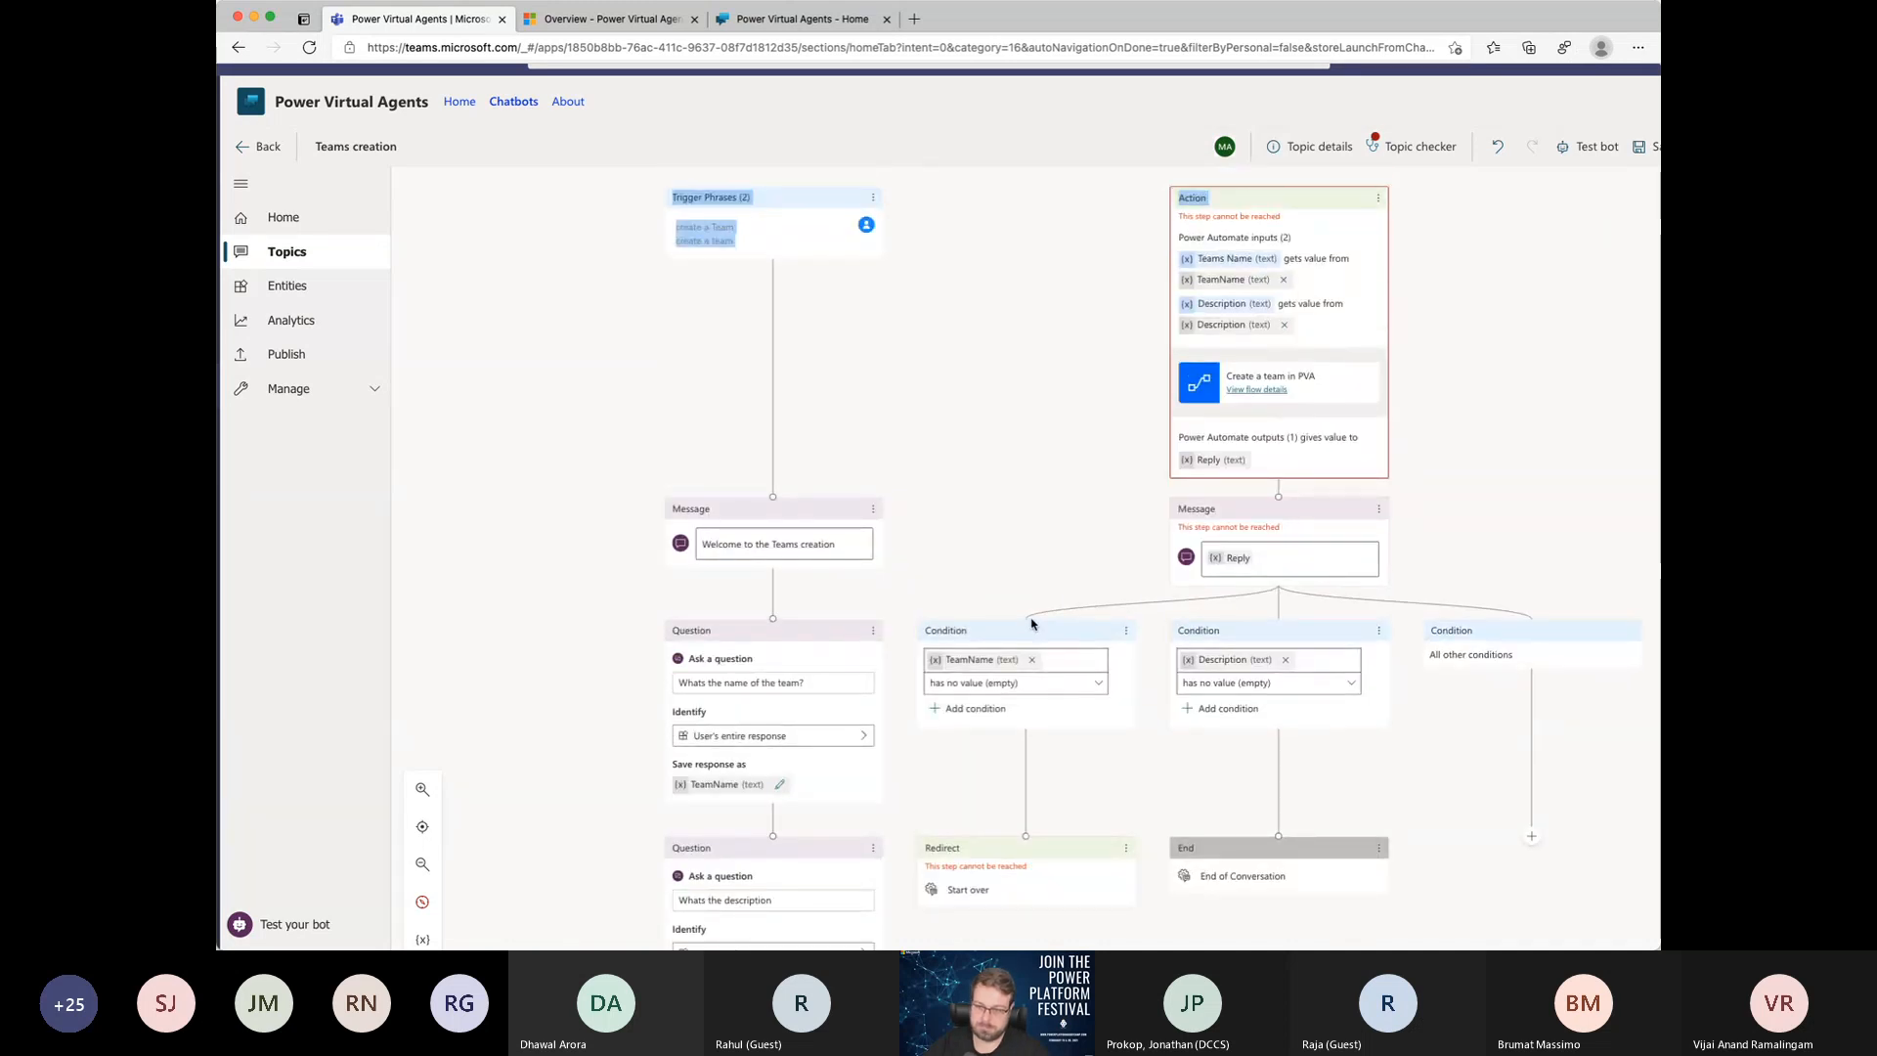
pyautogui.moveTo(1031, 619); pyautogui.dragTo(1027, 619)
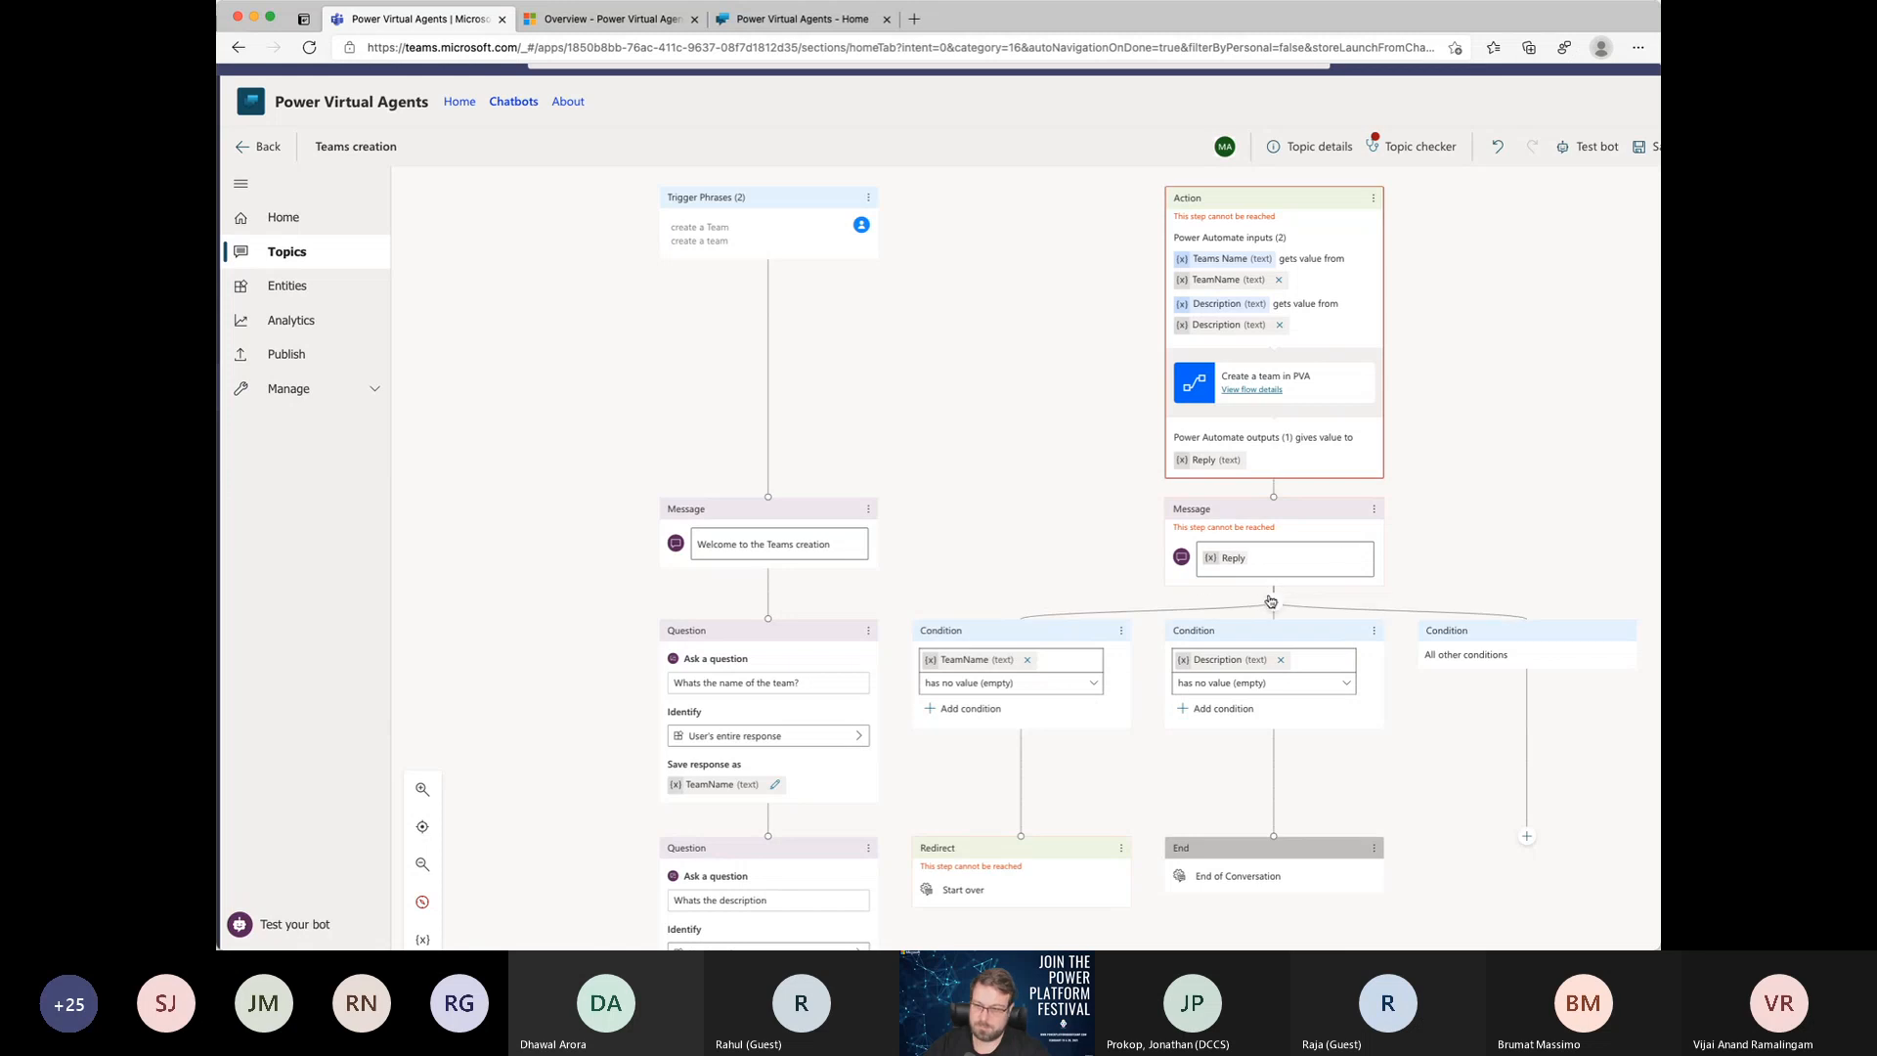
pyautogui.moveTo(1273, 603); pyautogui.dragTo(1120, 587)
pyautogui.moveTo(1274, 499); pyautogui.dragTo(729, 968)
pyautogui.scroll(-2, 900, 734)
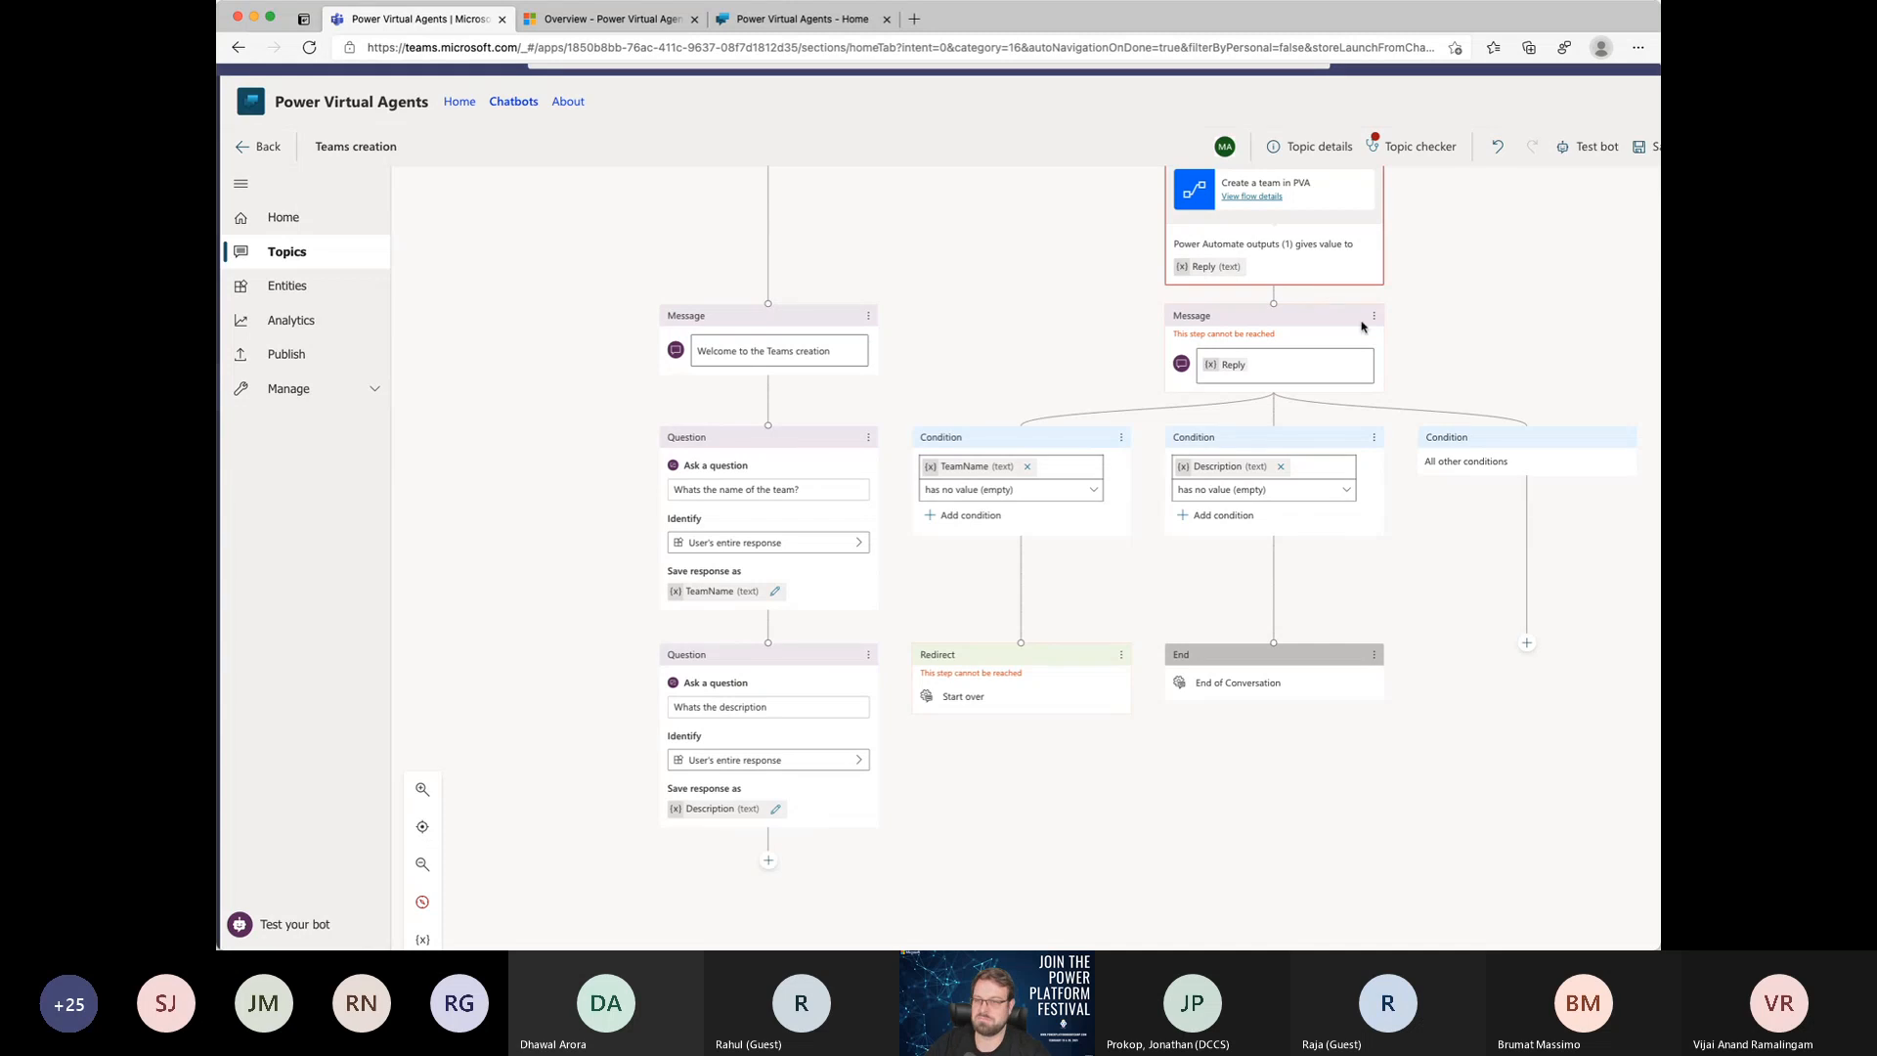
pyautogui.click(1497, 146)
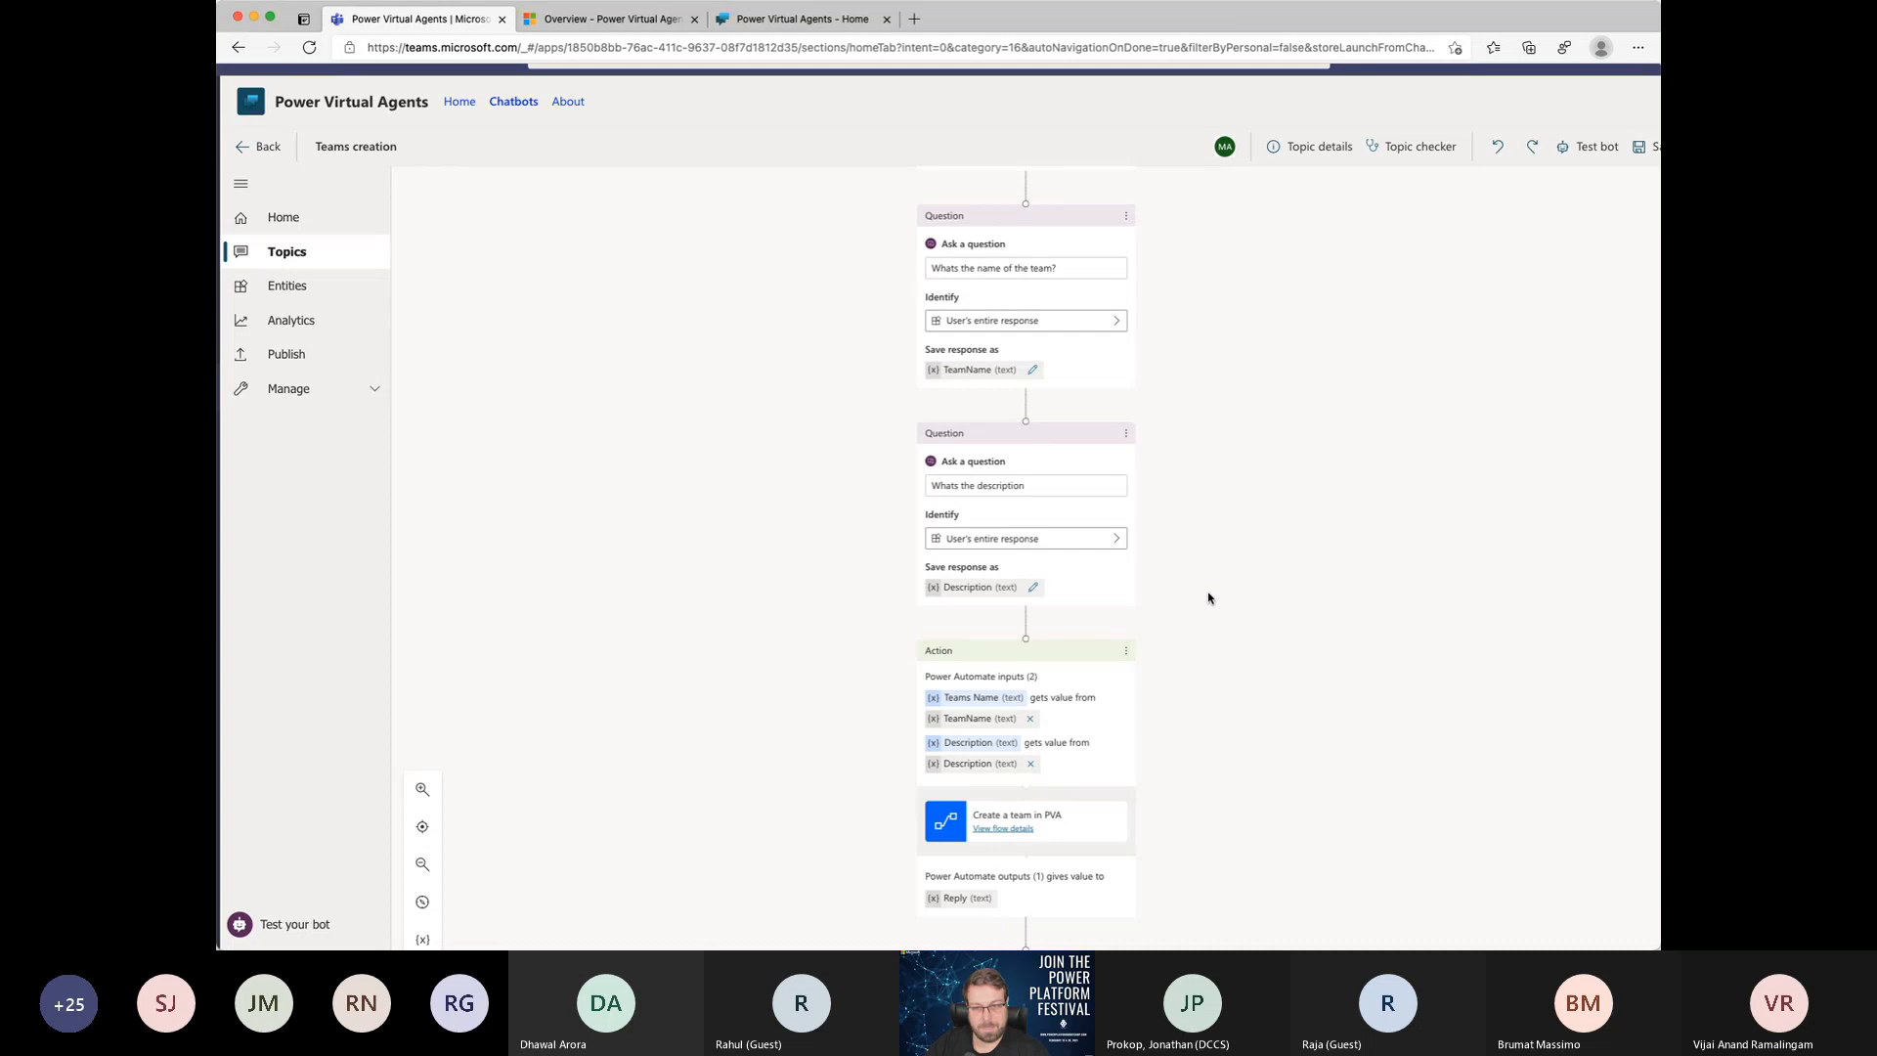
pyautogui.scroll(-3, 1191, 550)
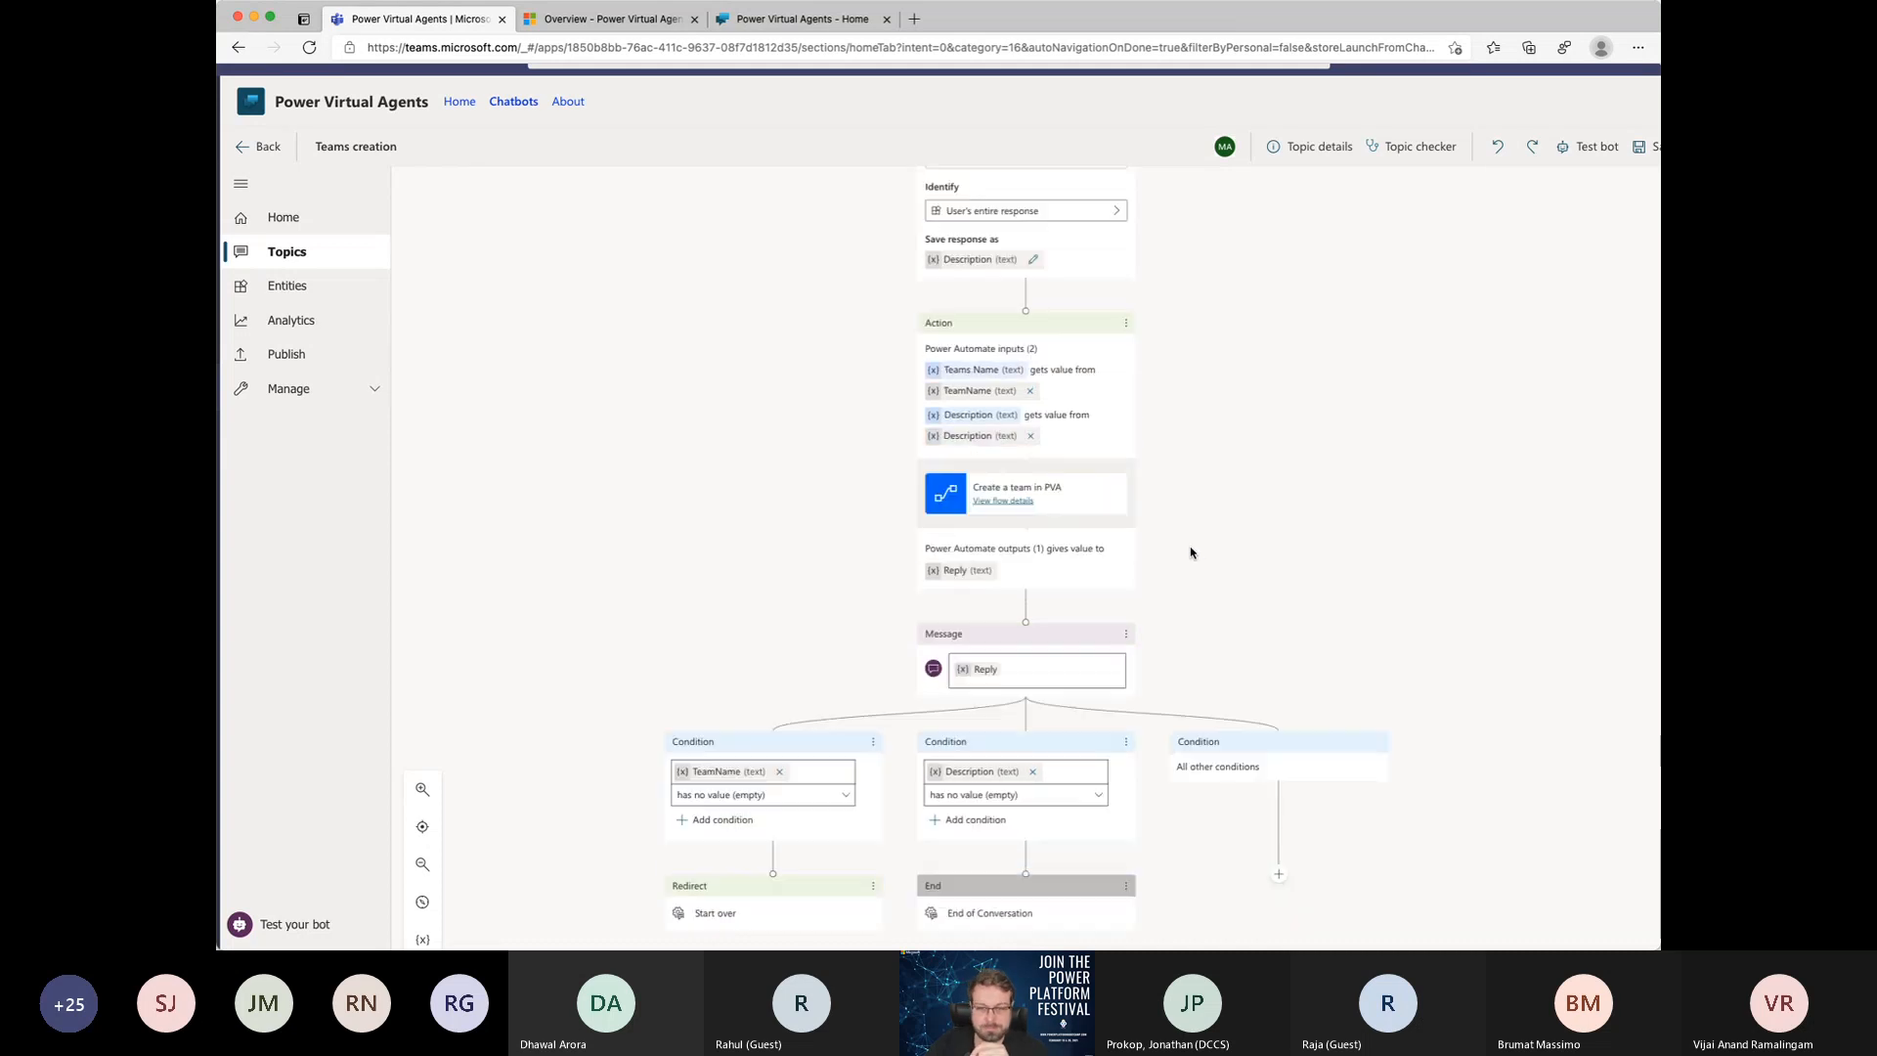
pyautogui.scroll(-2, 1191, 553)
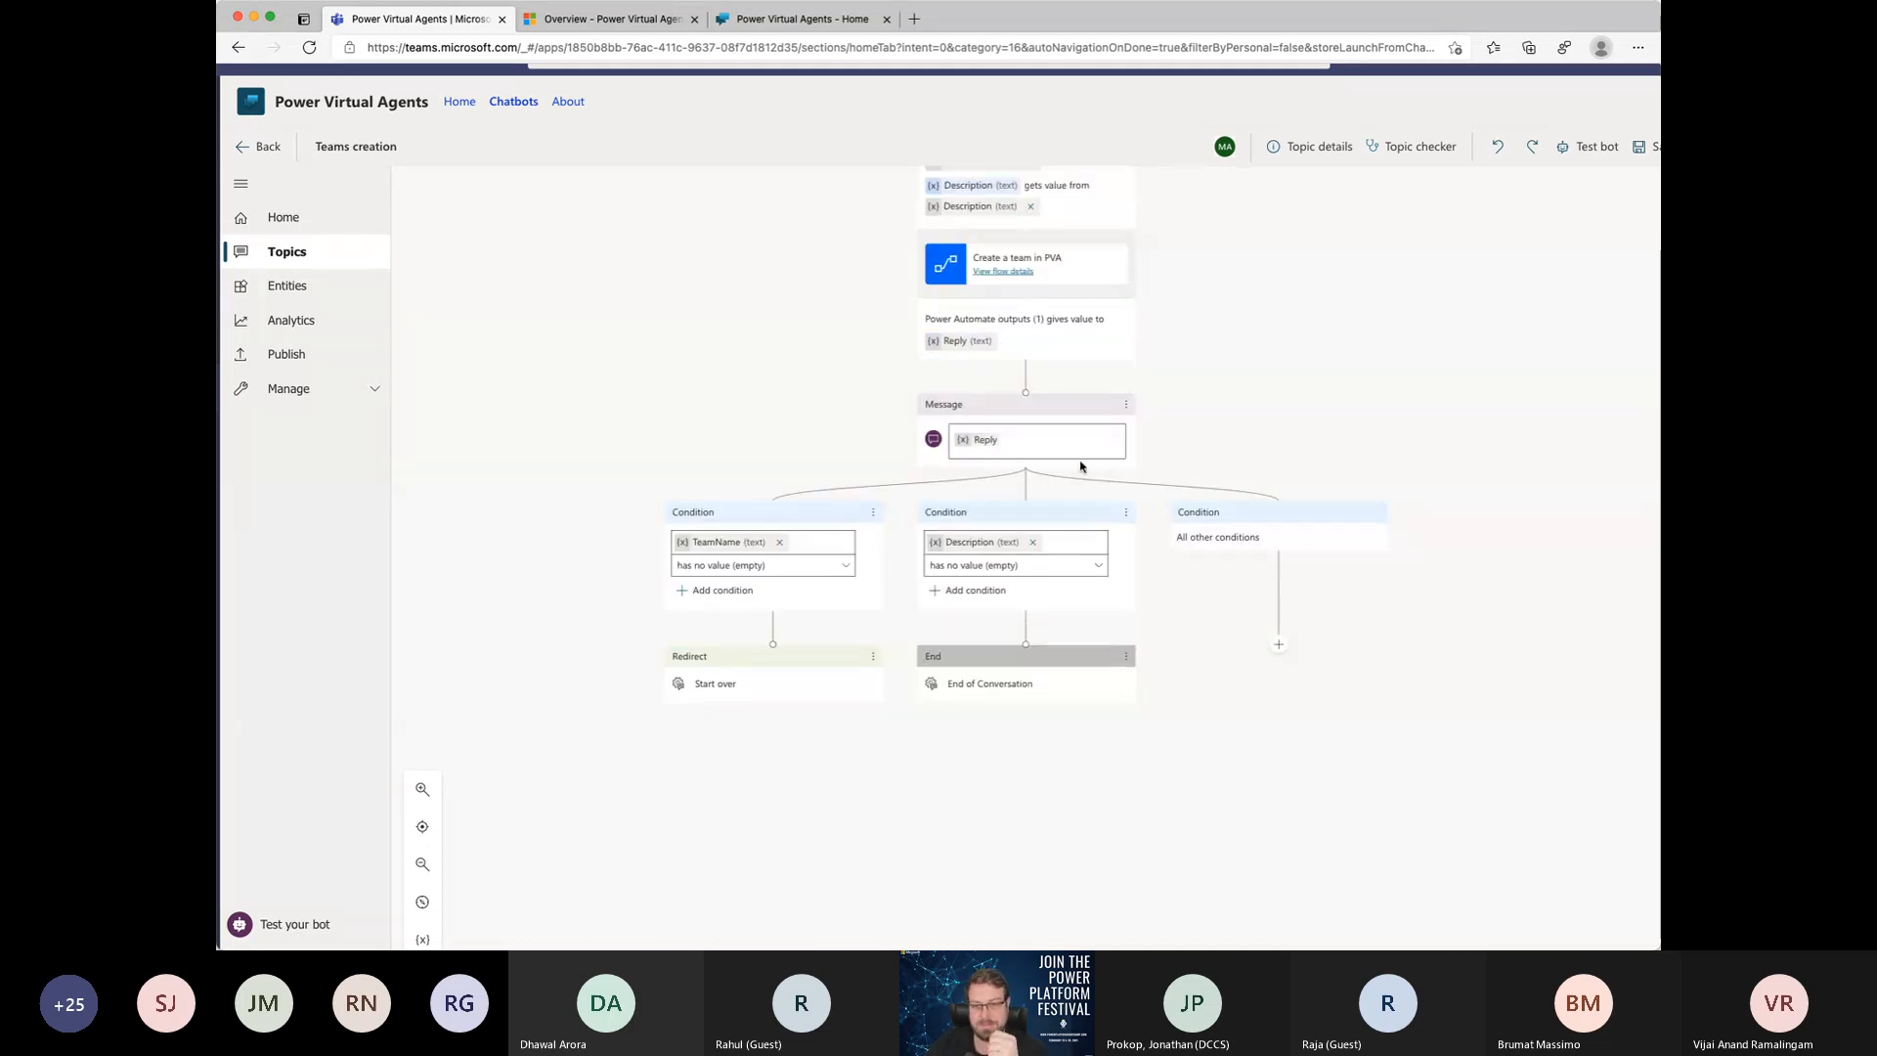
pyautogui.click(1027, 483)
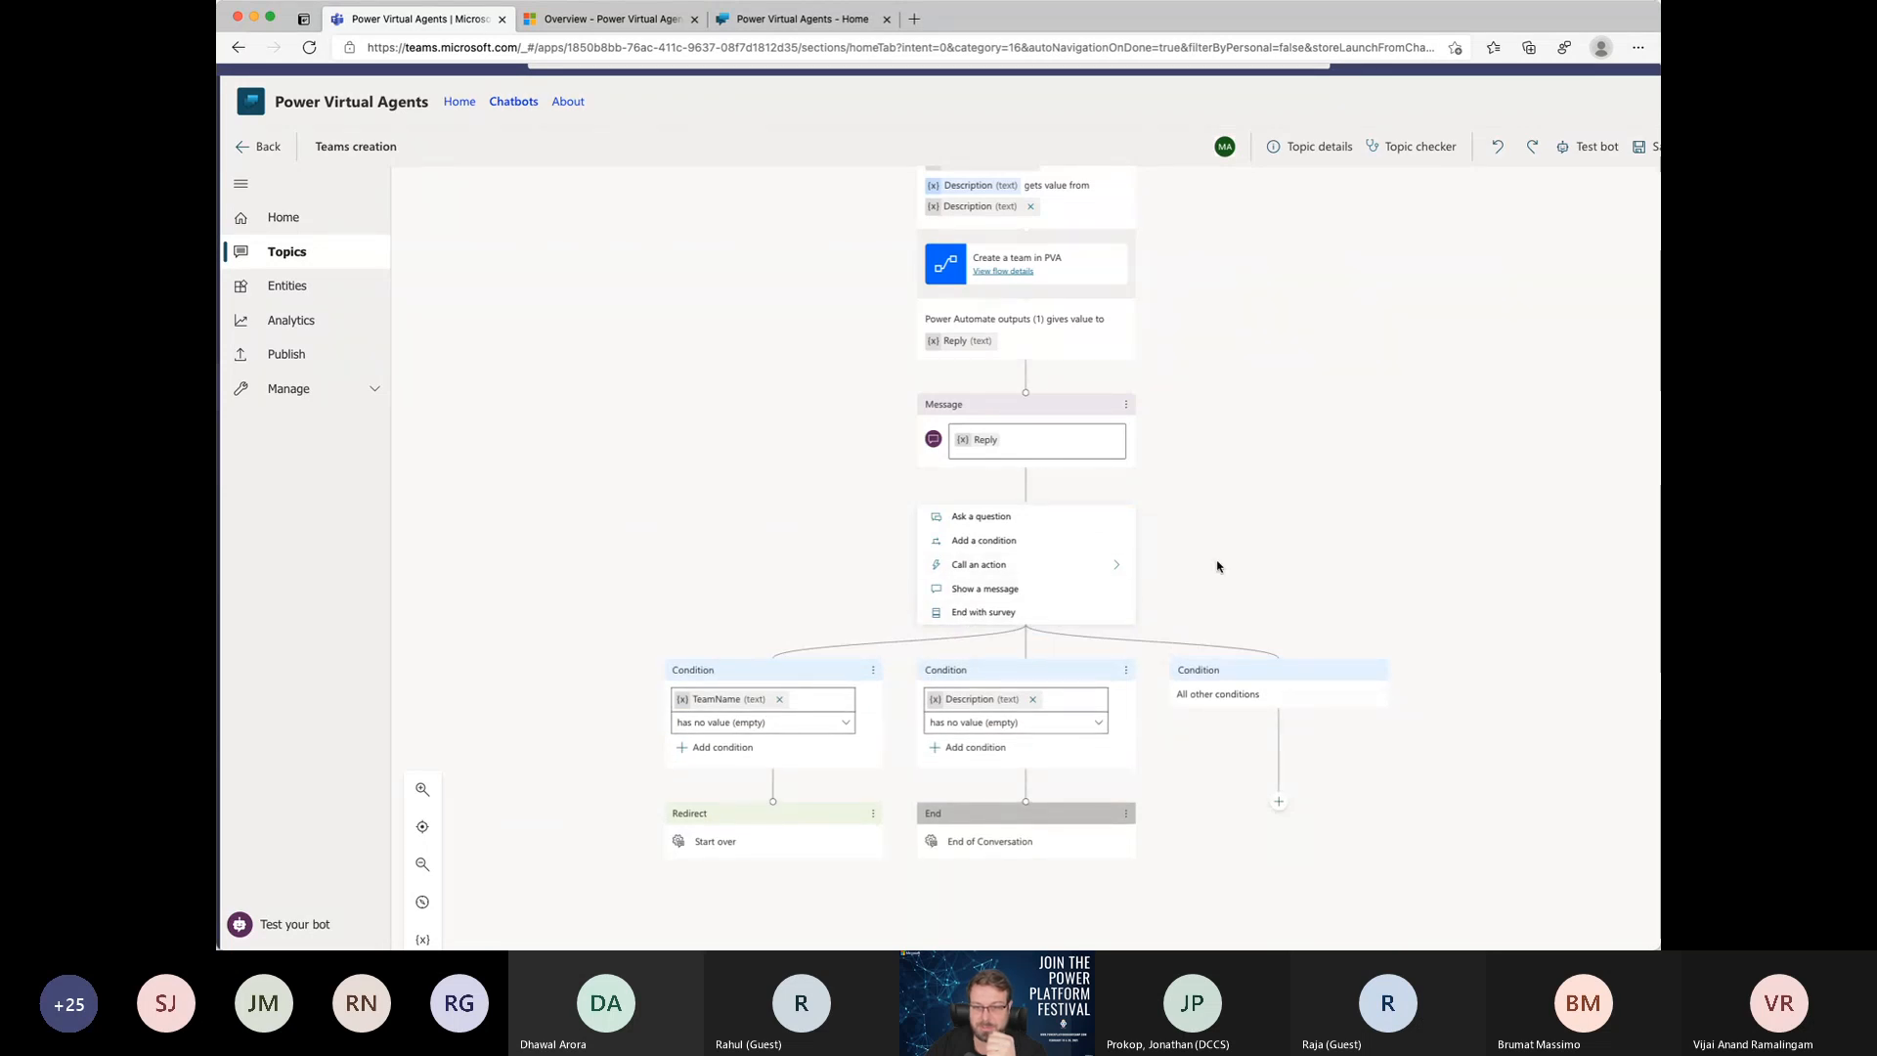
pyautogui.click(1255, 558)
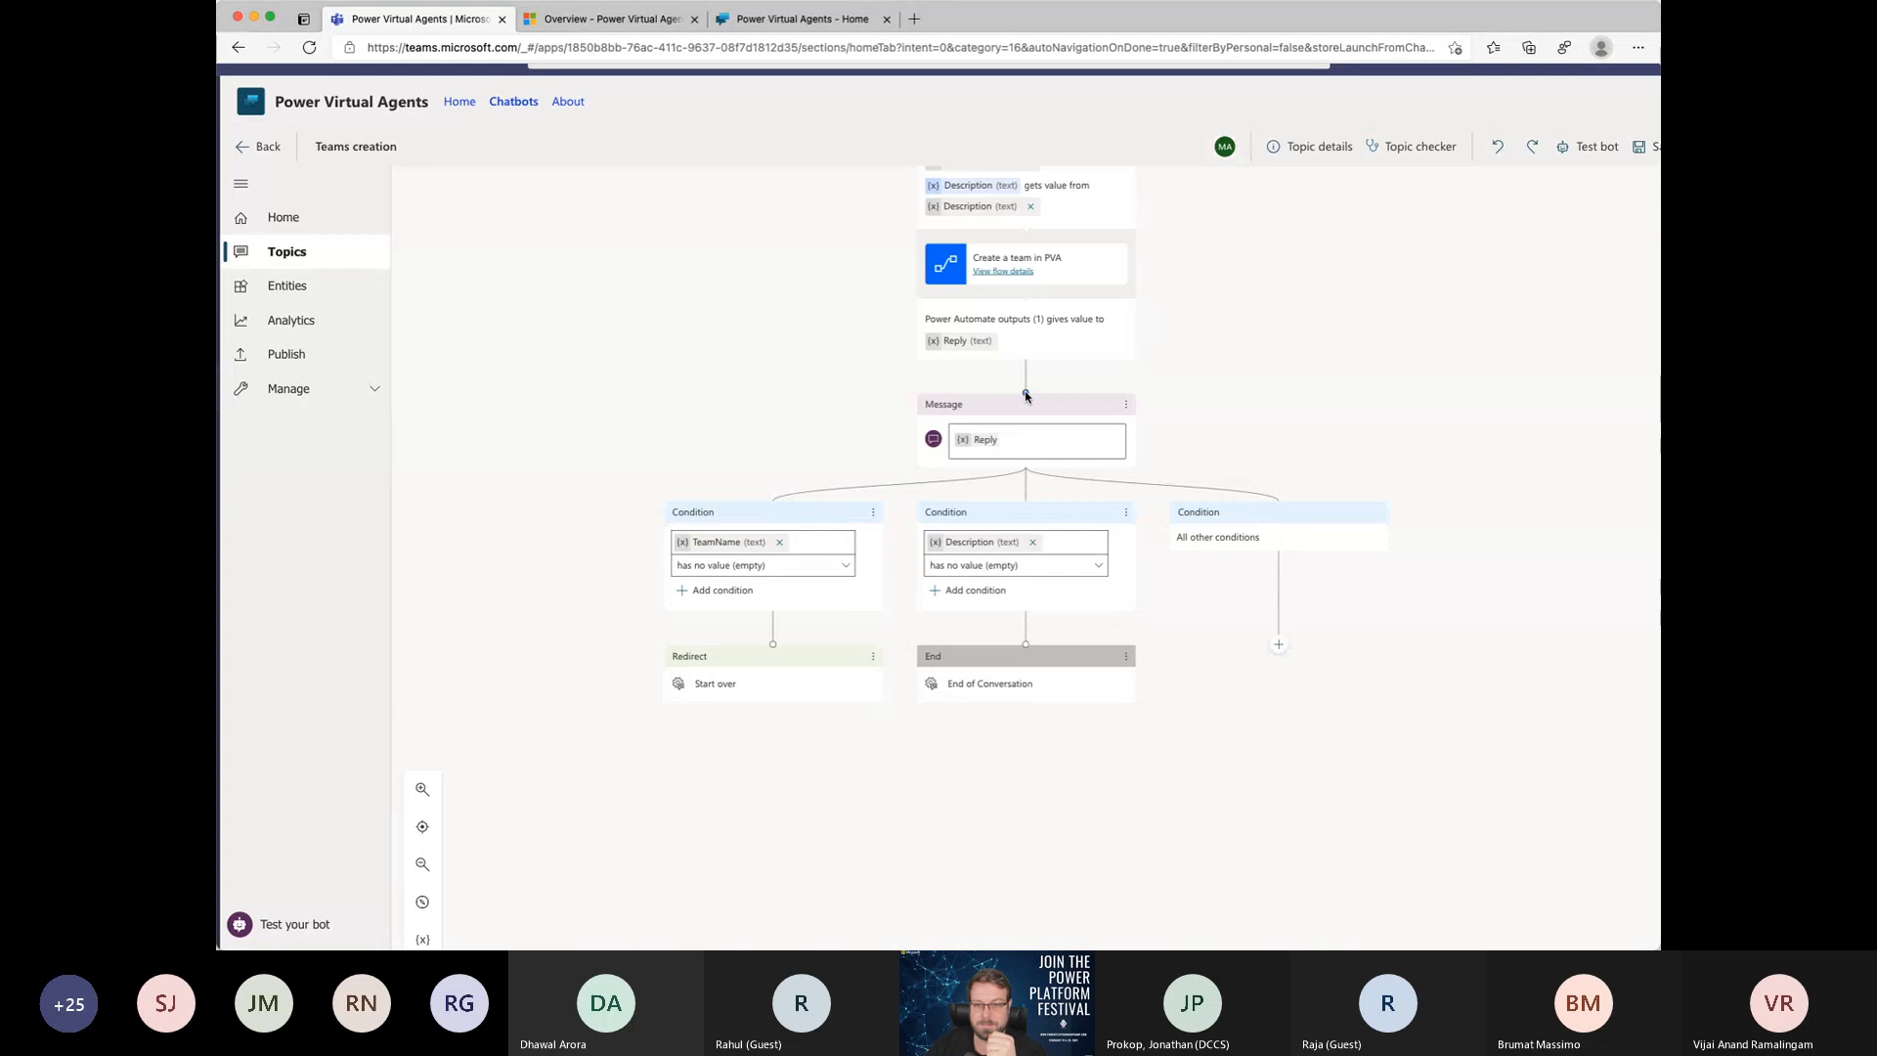
# Step: Try to separate the Reply message and its conditions from the "Create a team in PVA" action and move the action out of the question chain
pyautogui.moveTo(1024, 395); pyautogui.dragTo(767, 515)
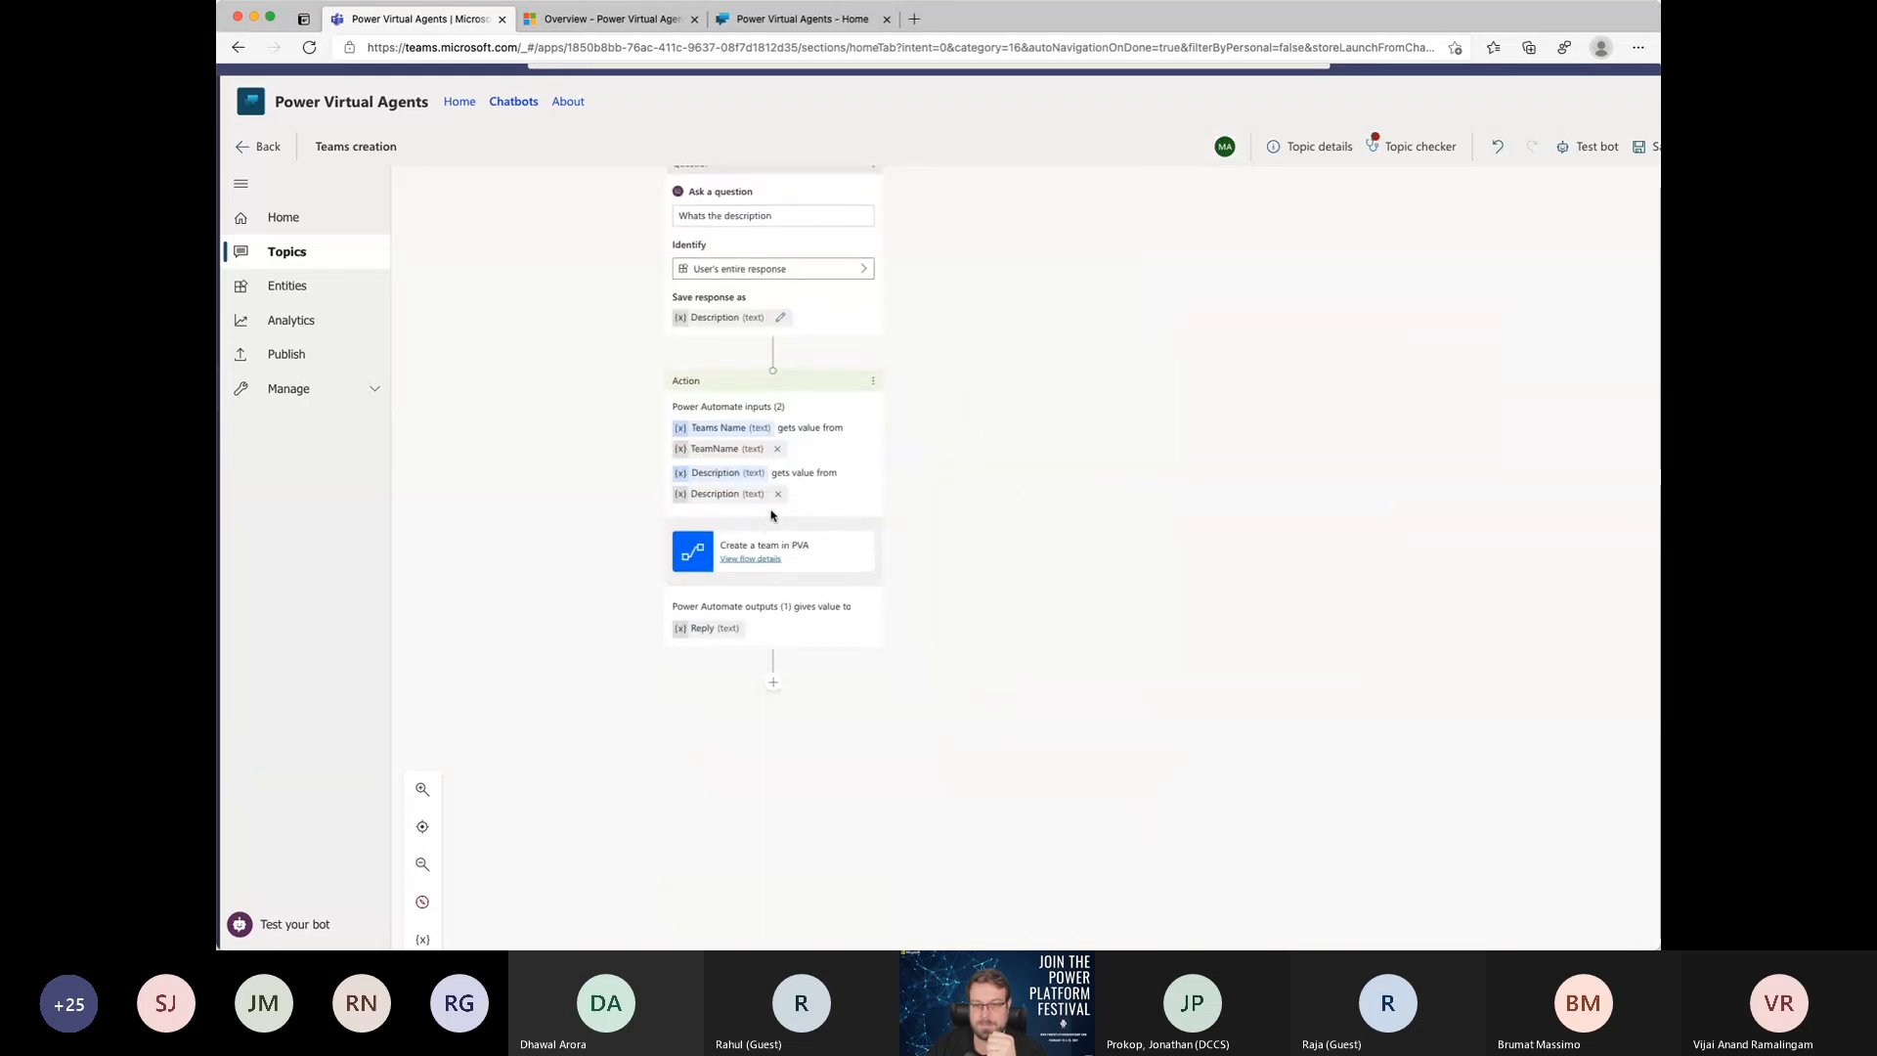
pyautogui.scroll(2, 1143, 453)
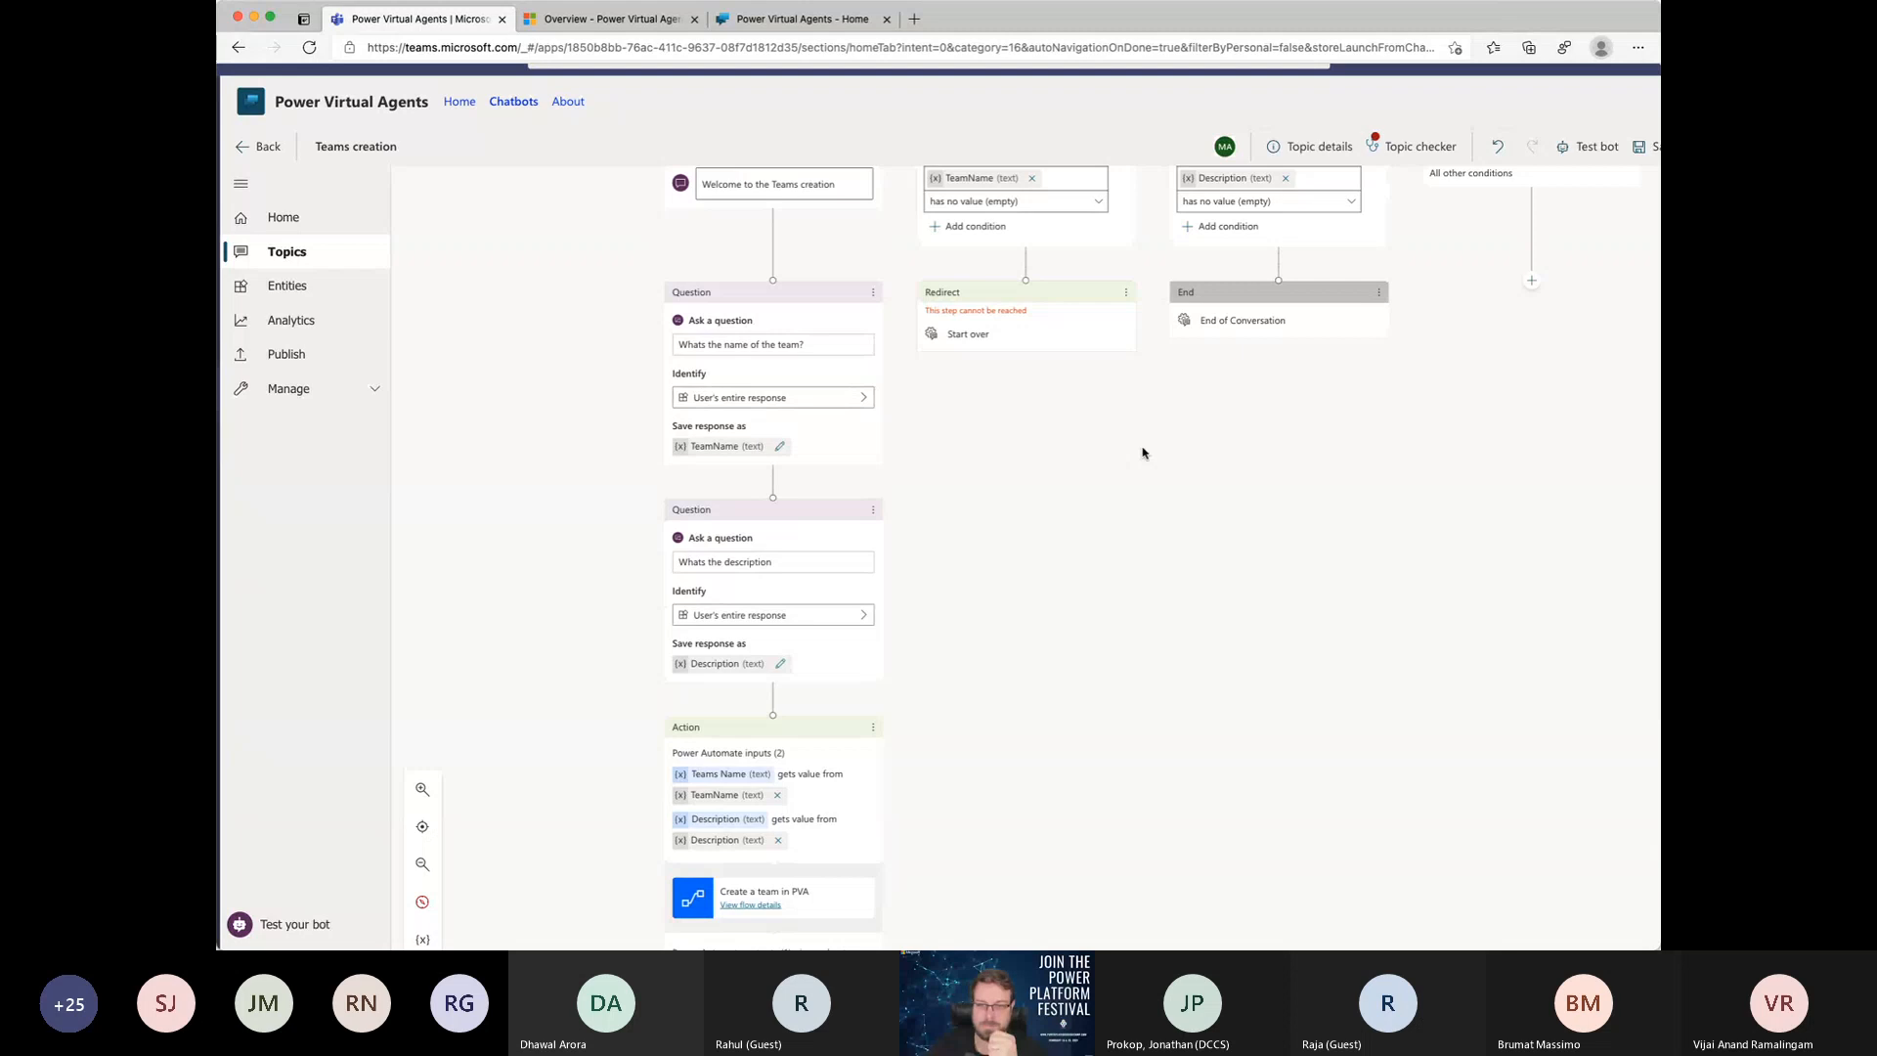
pyautogui.scroll(2, 1142, 453)
pyautogui.moveTo(771, 883); pyautogui.dragTo(1026, 306)
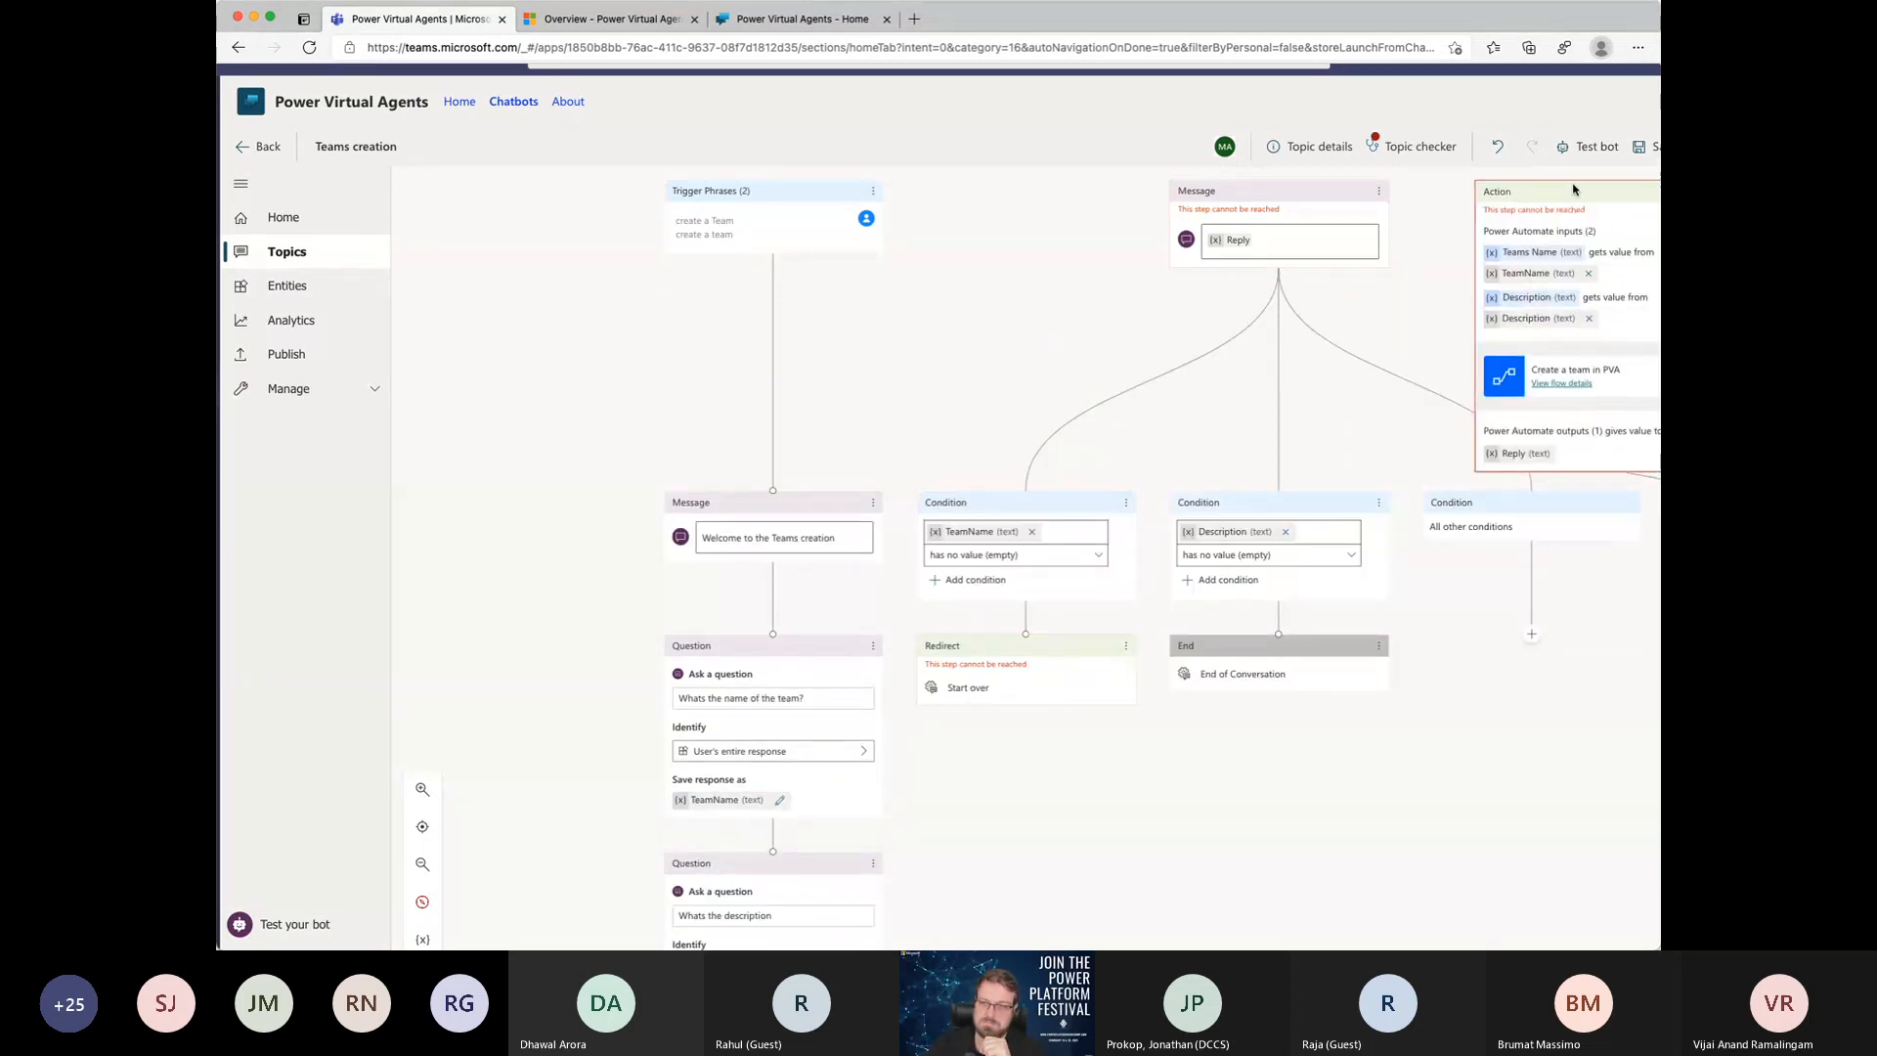
pyautogui.click(1498, 152)
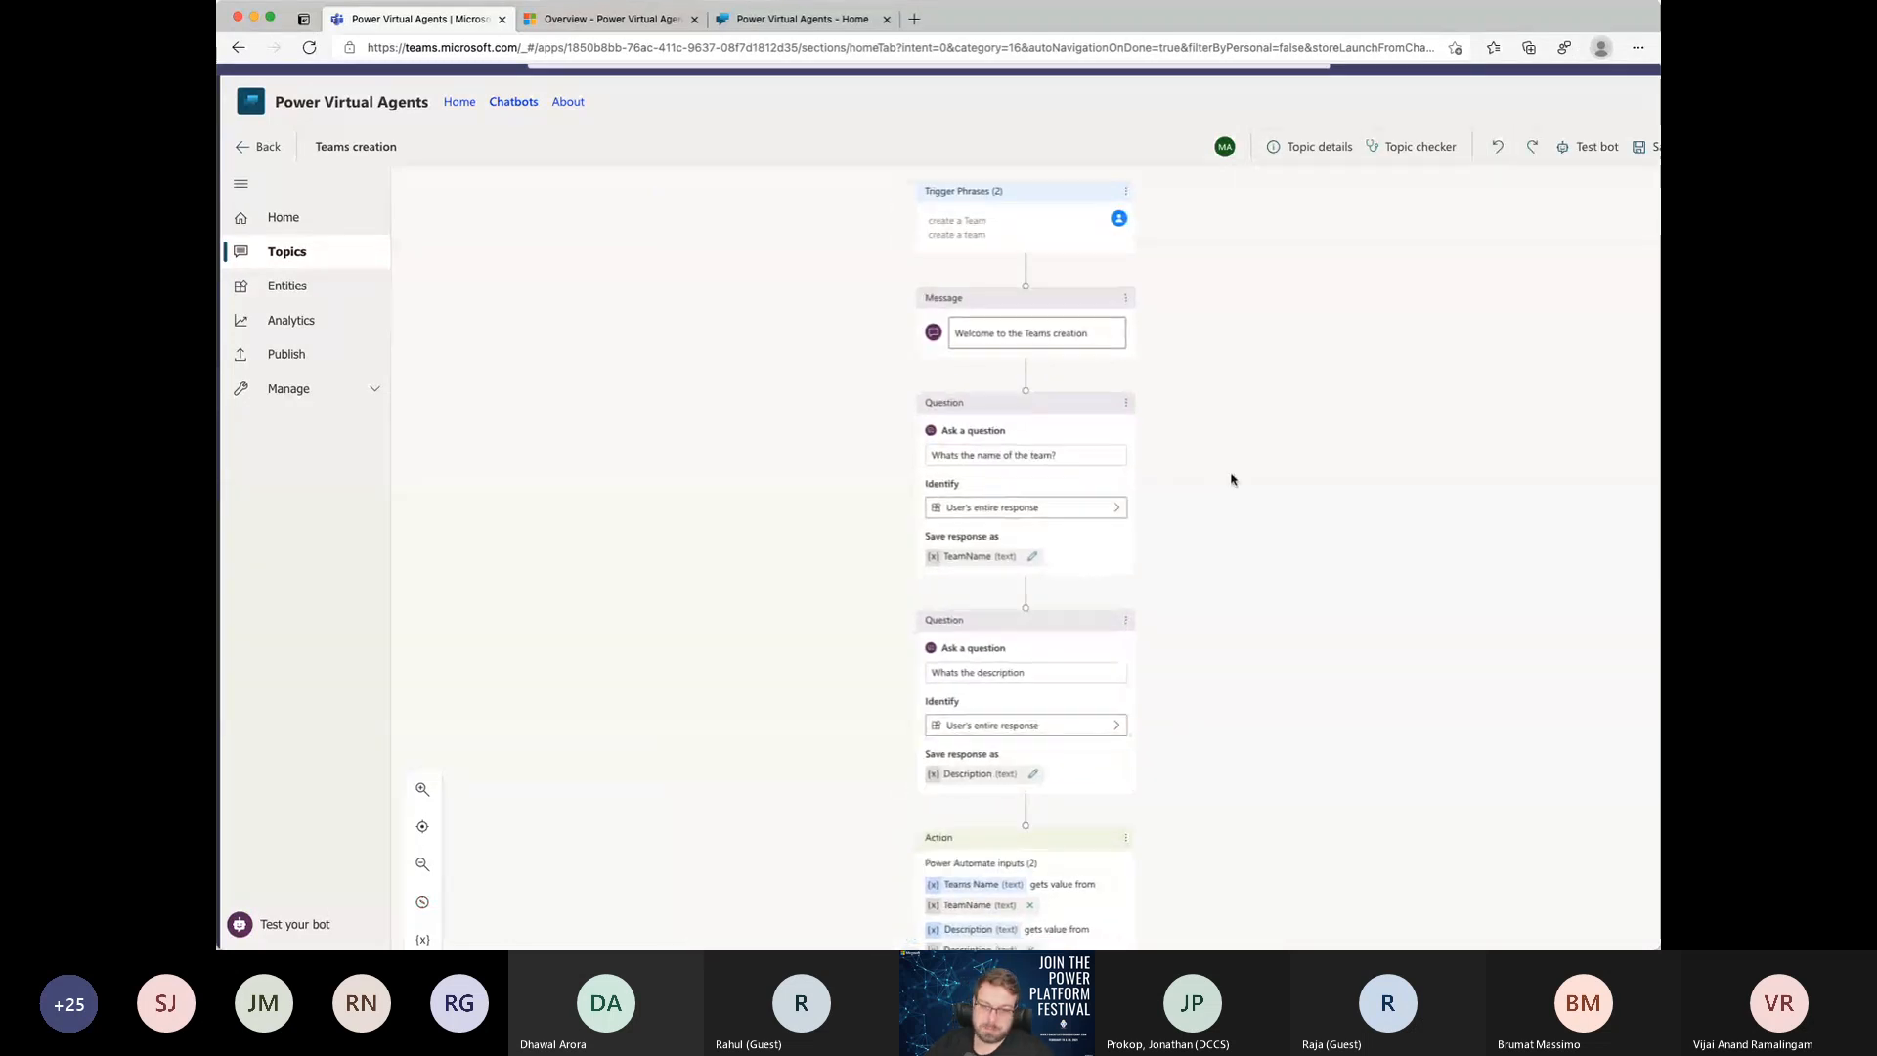
# Step: Delete the End of Conversation node in the Description branch and the Start over redirect in the TeamName branch
pyautogui.scroll(-6, 1231, 479)
pyautogui.scroll(-2, 1232, 479)
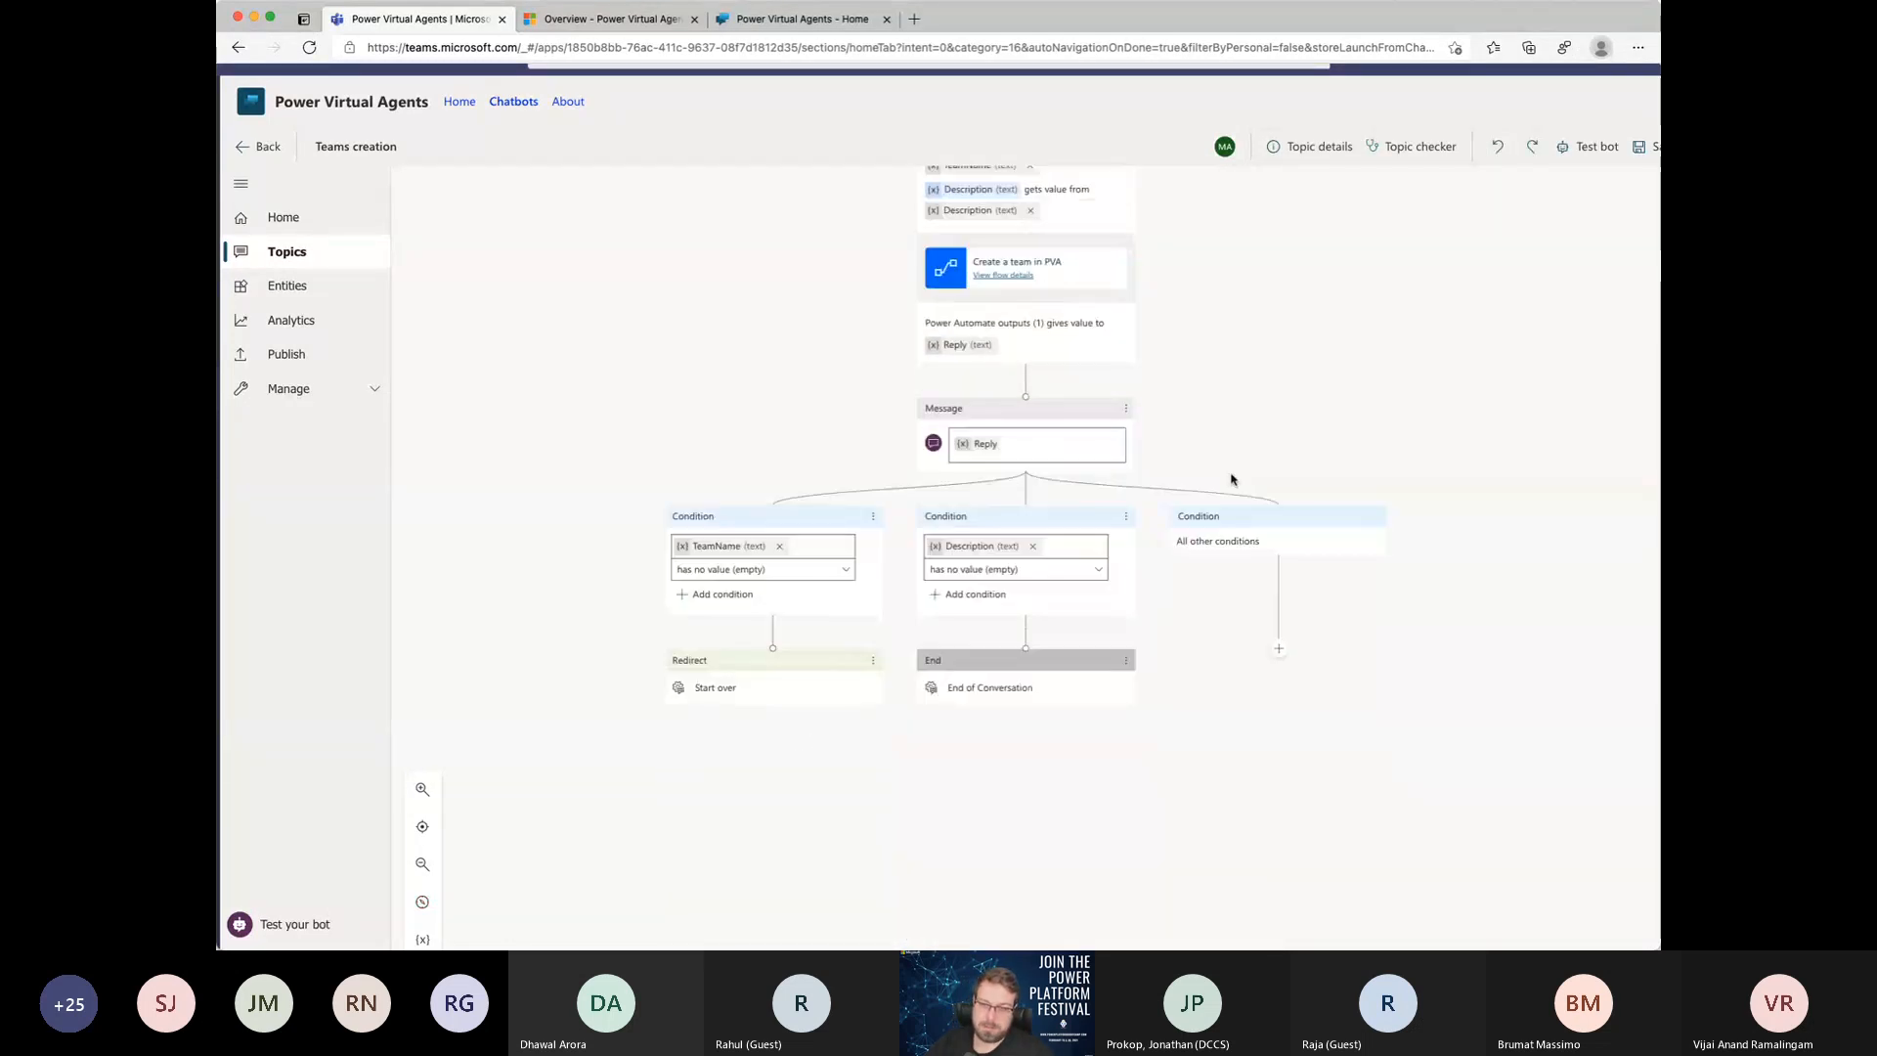
pyautogui.click(1127, 659)
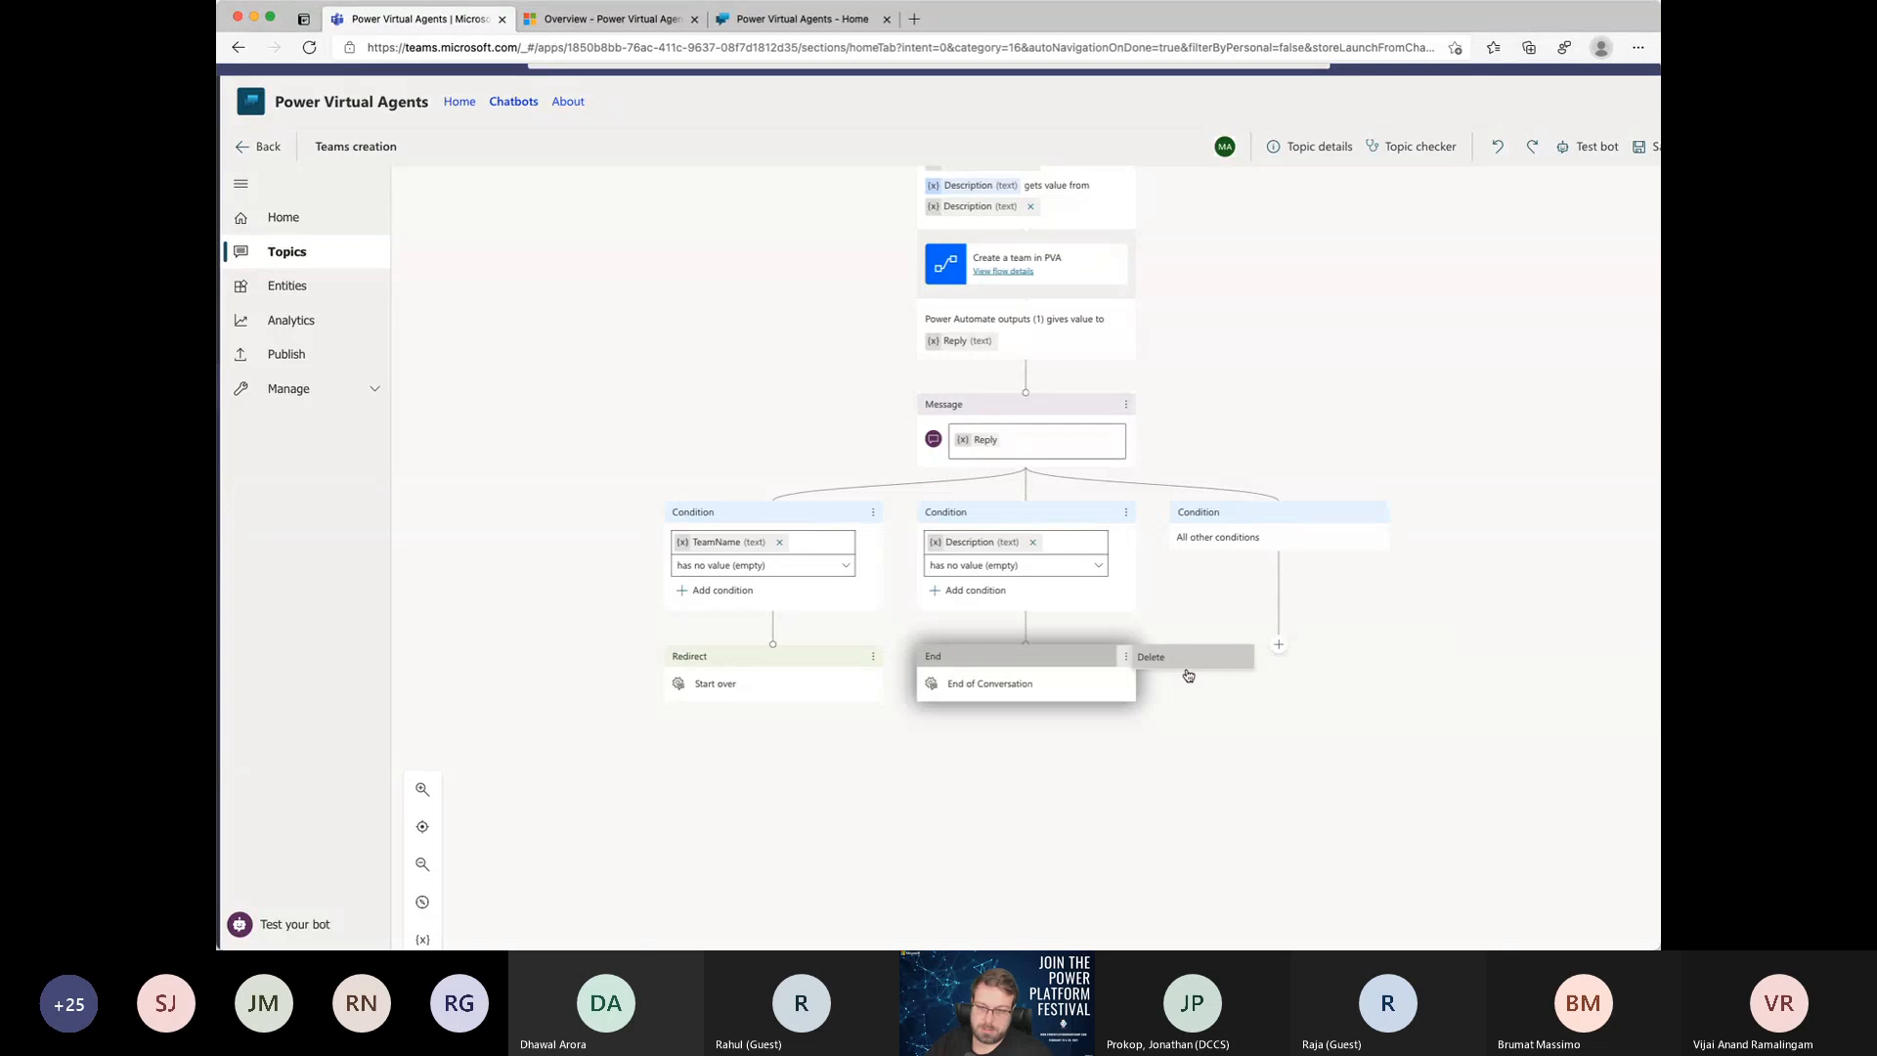
pyautogui.click(873, 656)
pyautogui.click(904, 657)
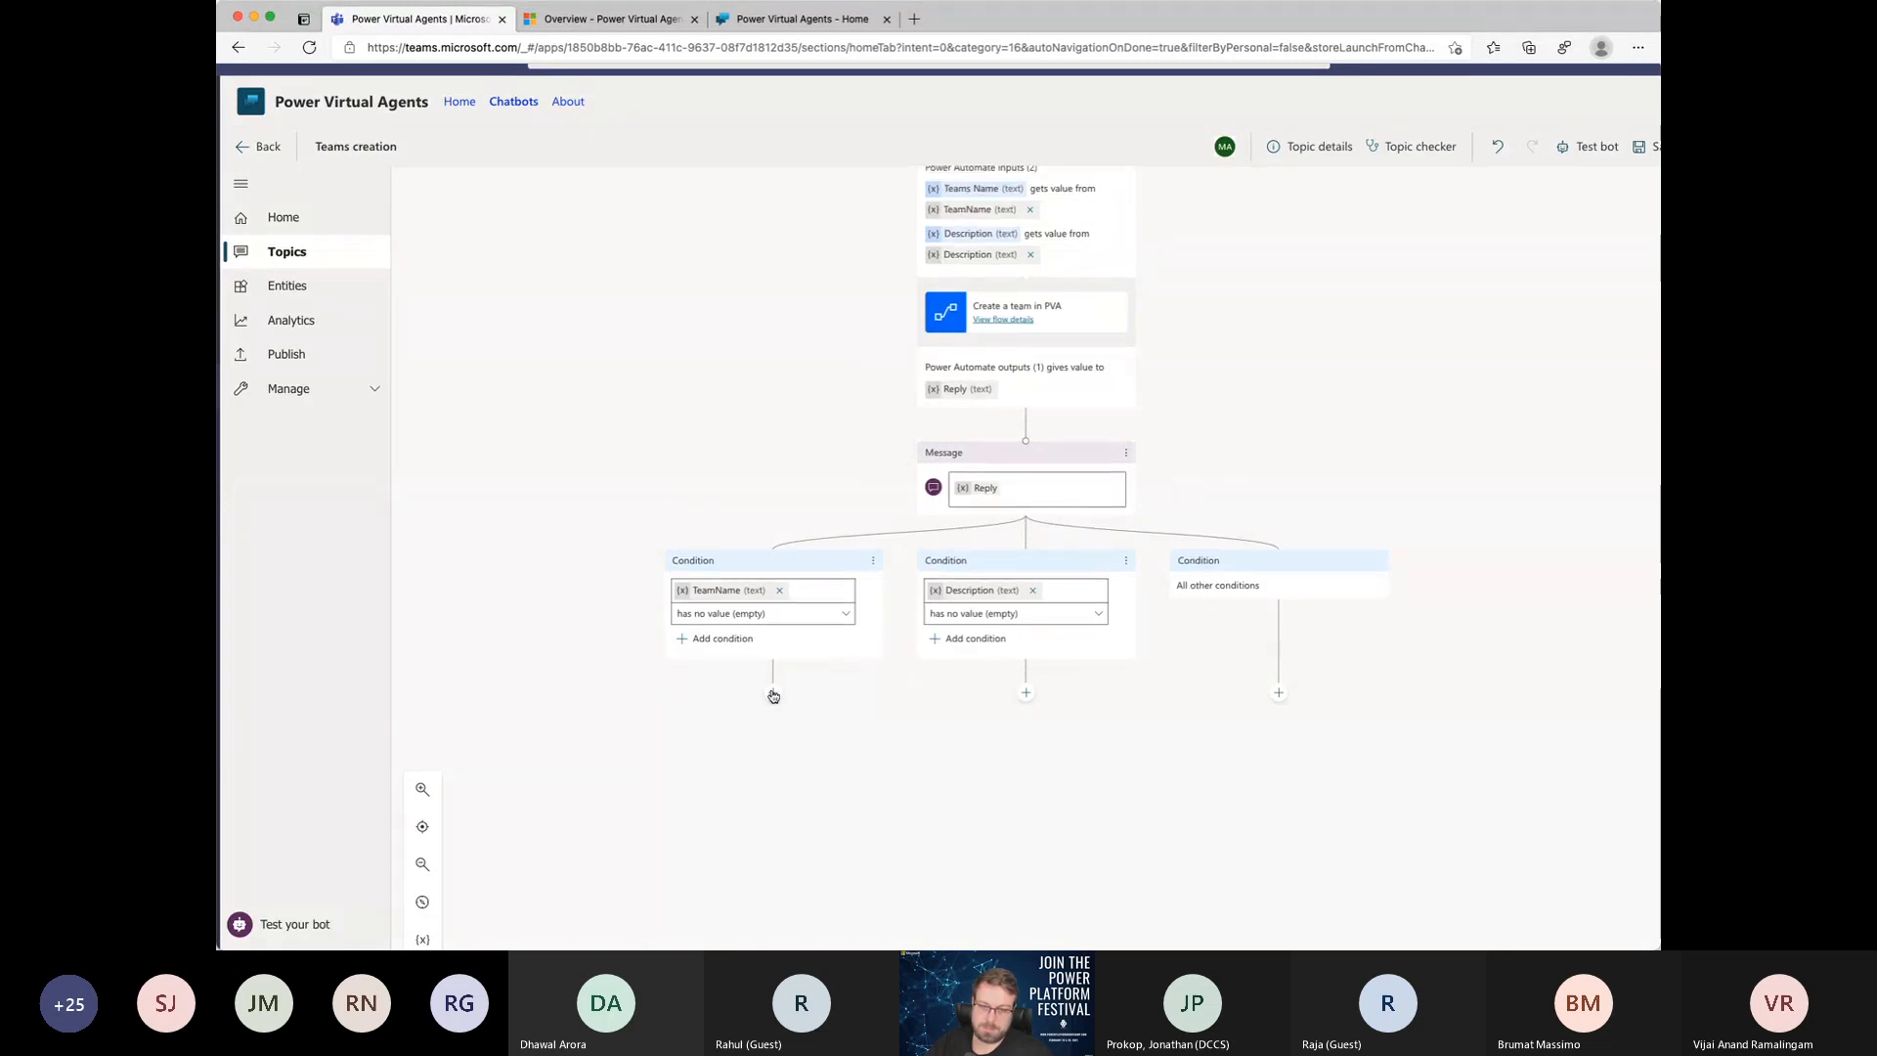
# Step: Send the empty TeamName branch to the End of Conversation topic
pyautogui.click(773, 695)
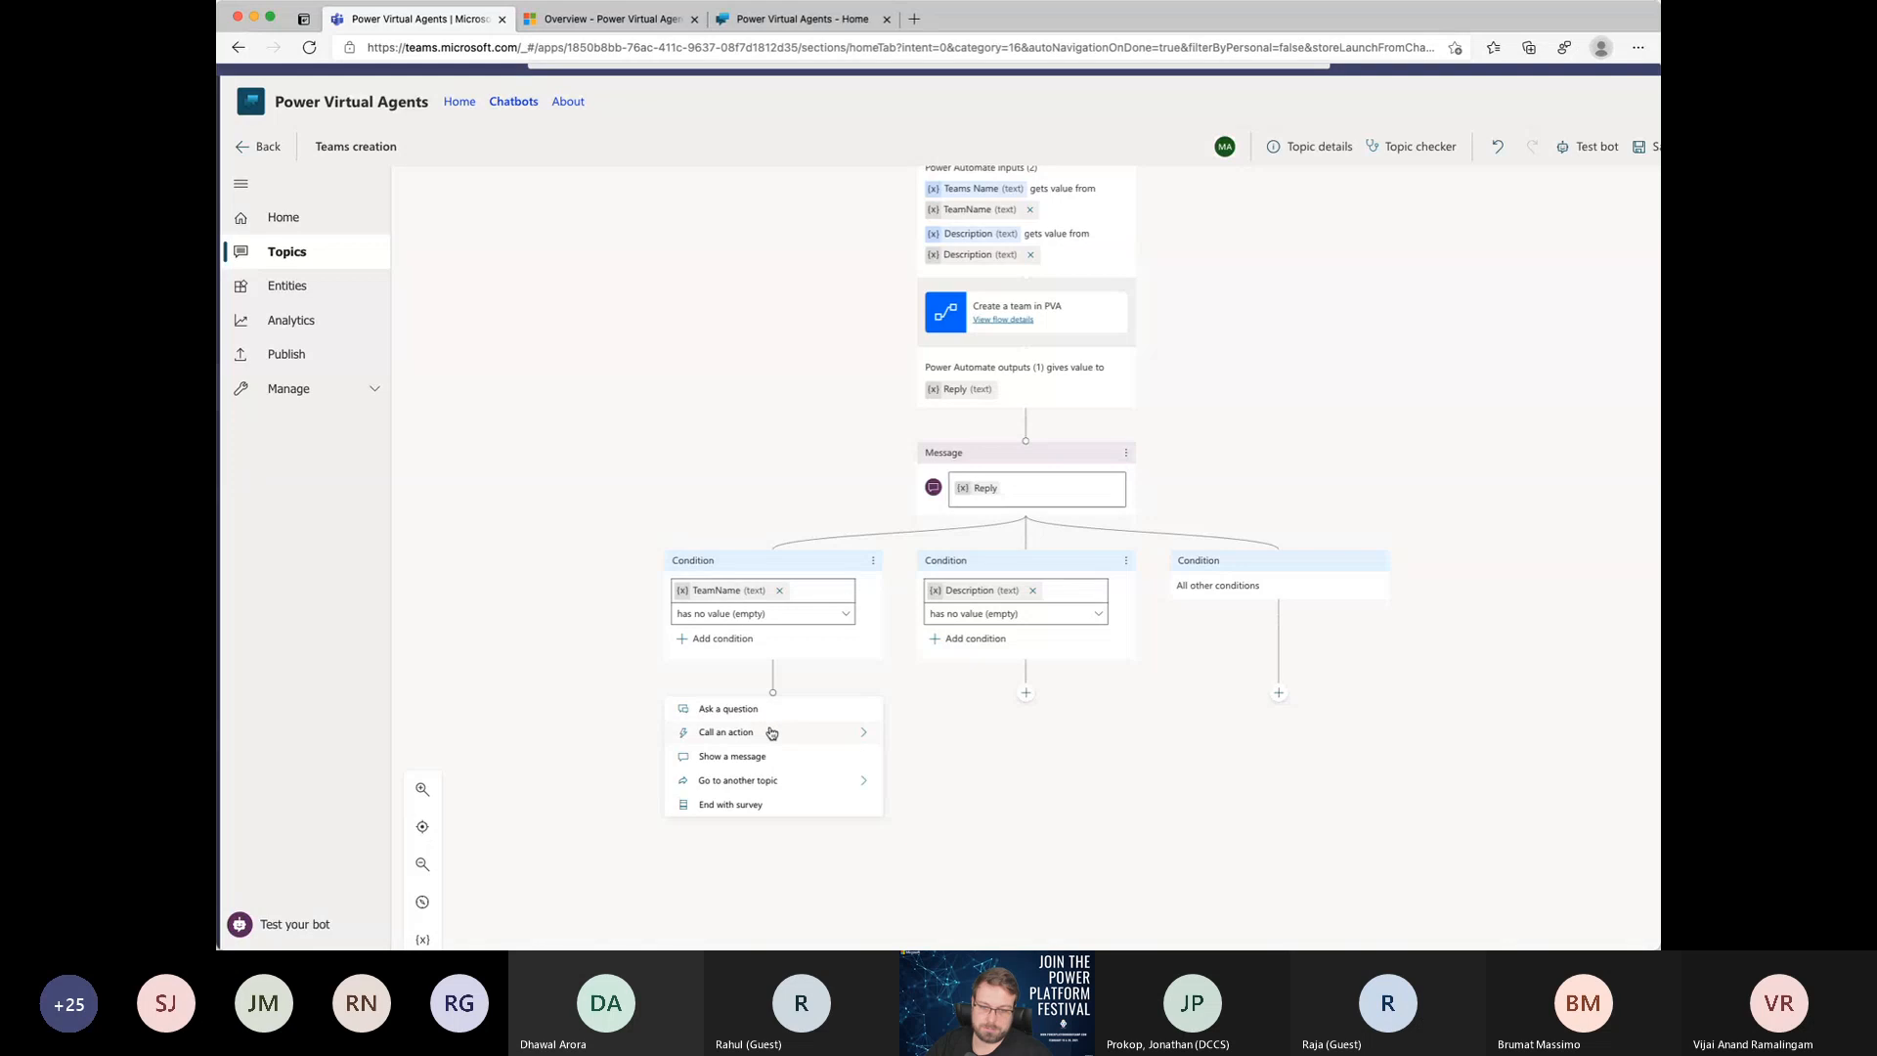
pyautogui.click(732, 788)
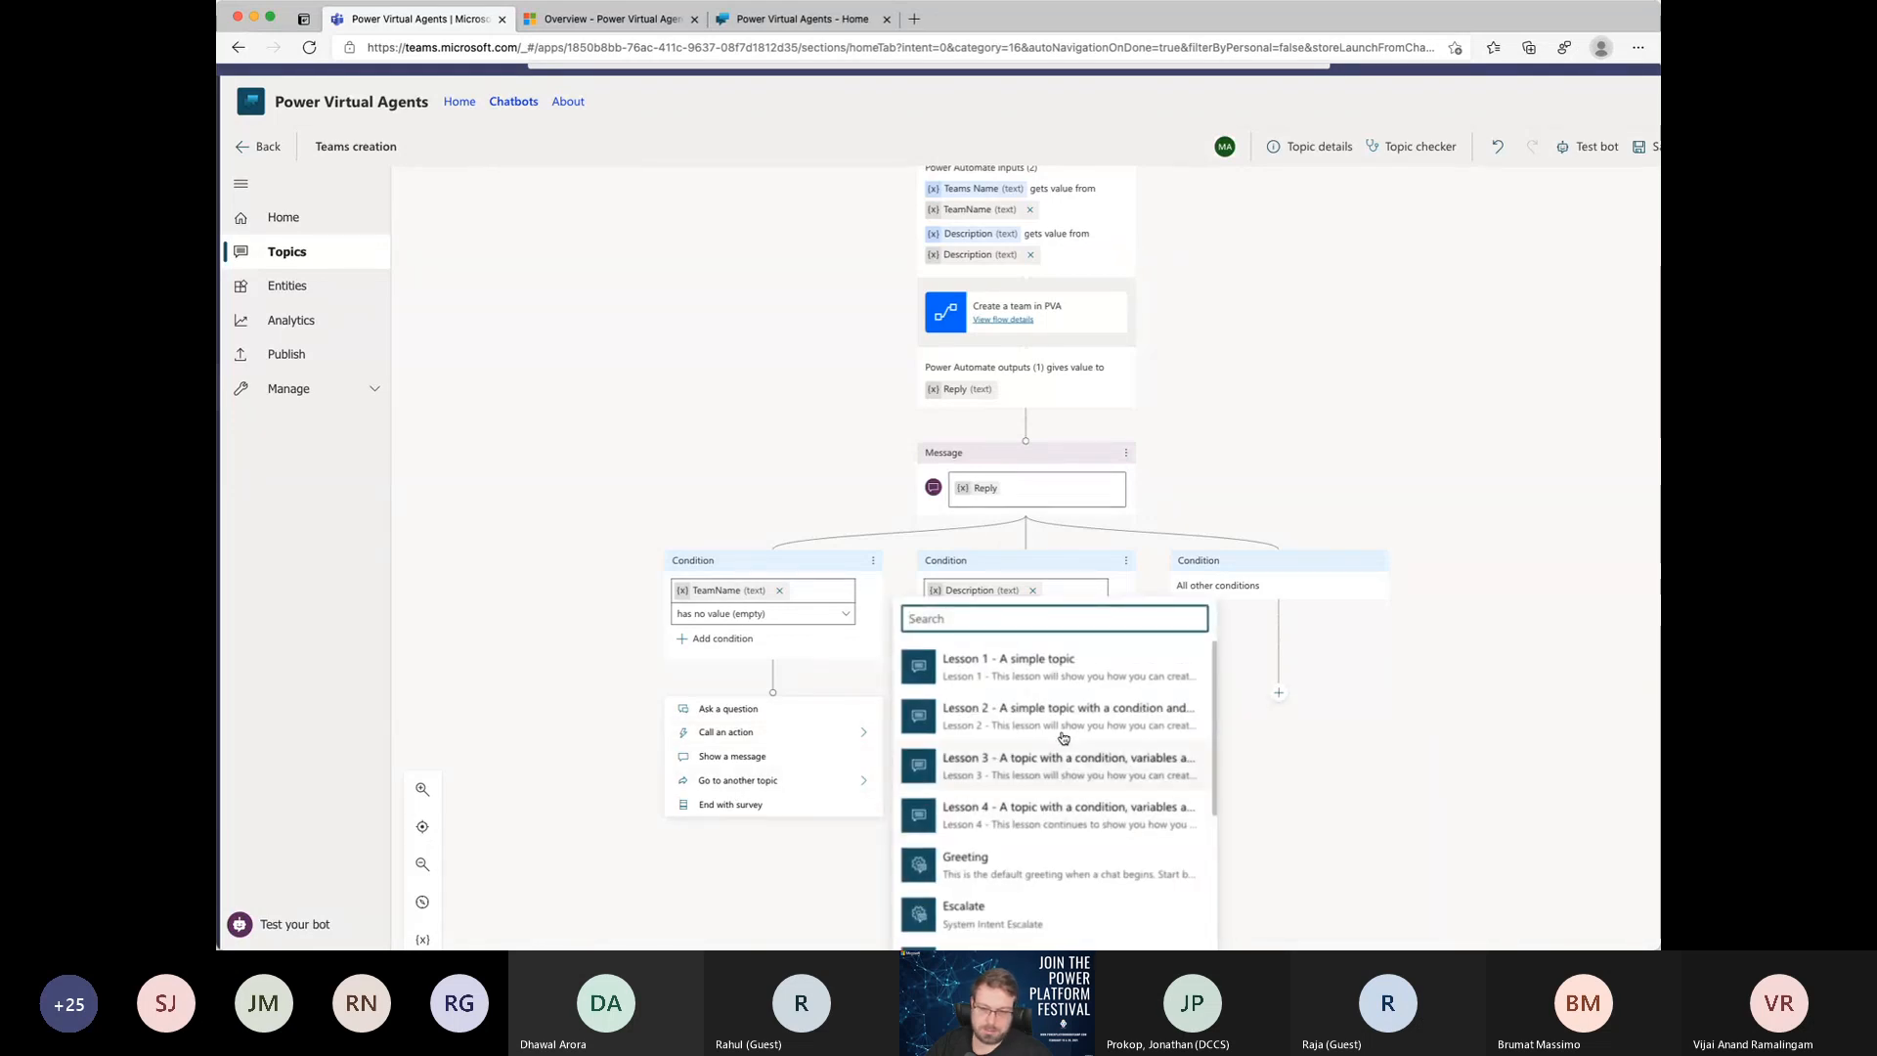
pyautogui.scroll(-4, 1075, 840)
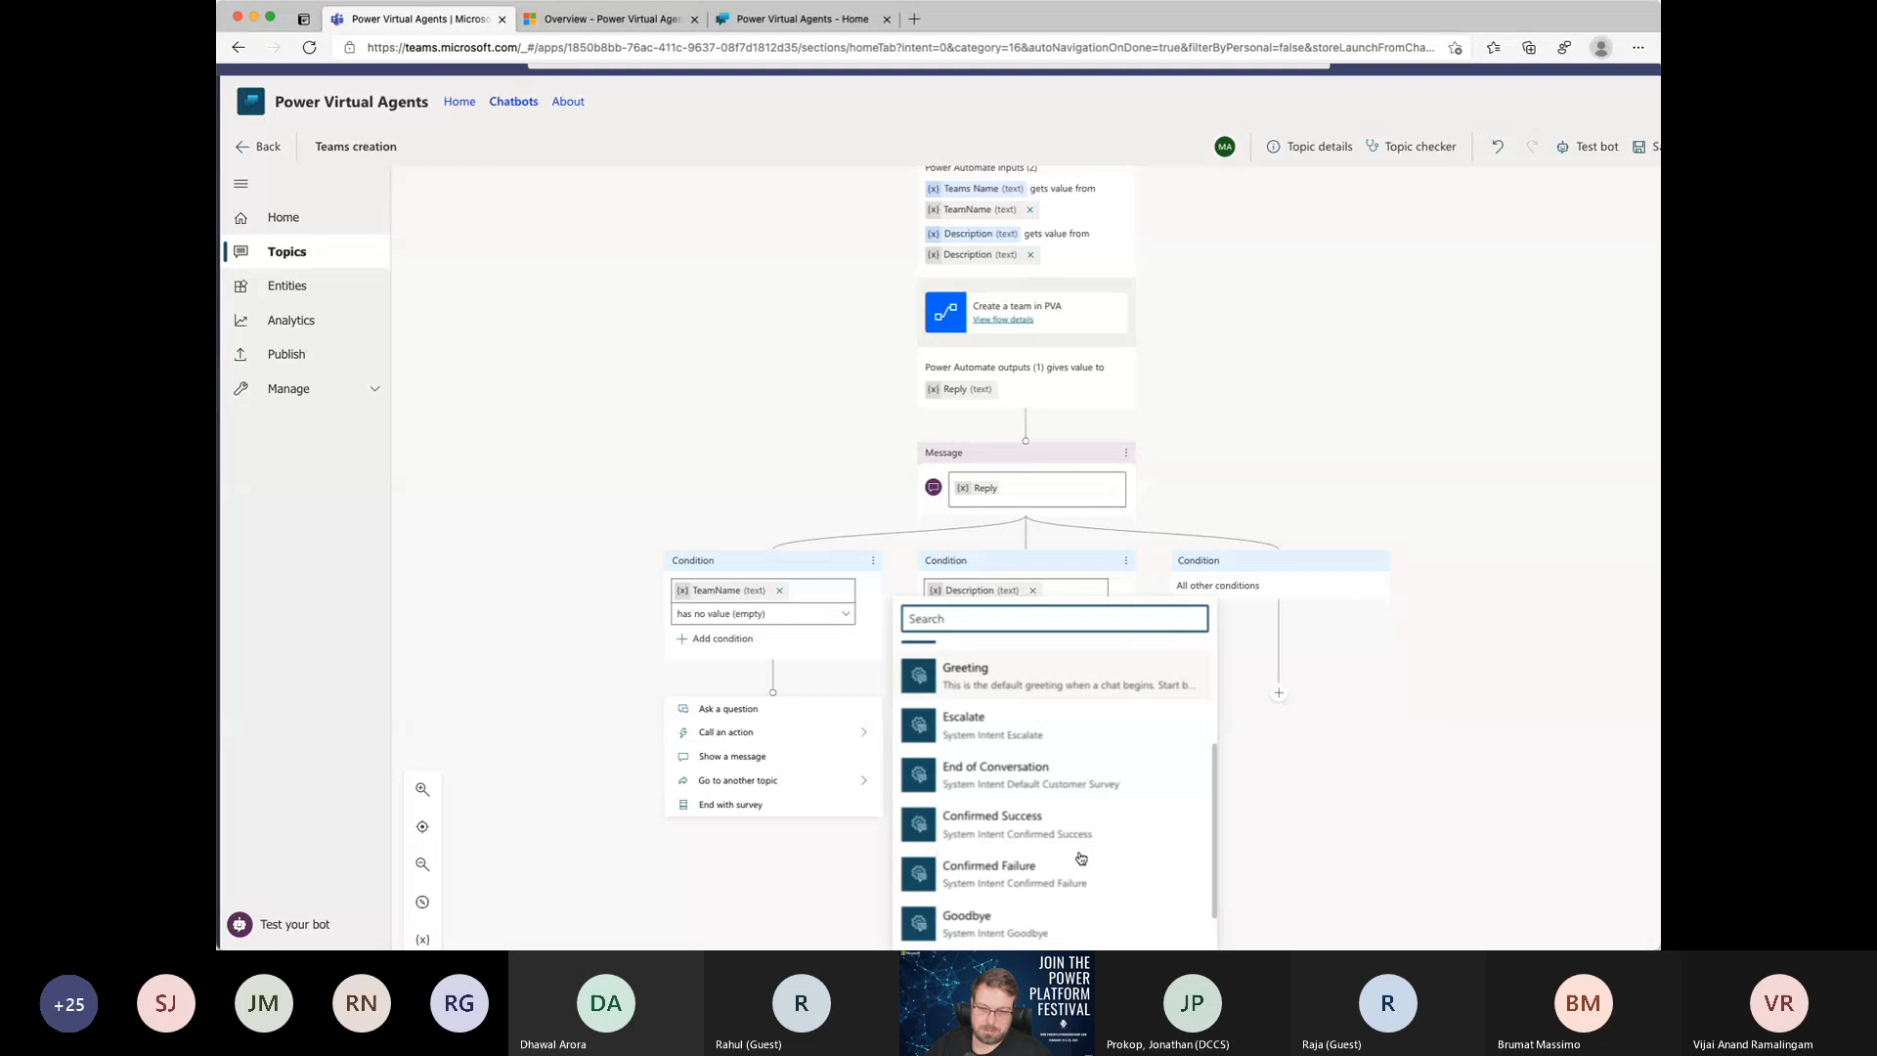
pyautogui.scroll(-1, 1036, 684)
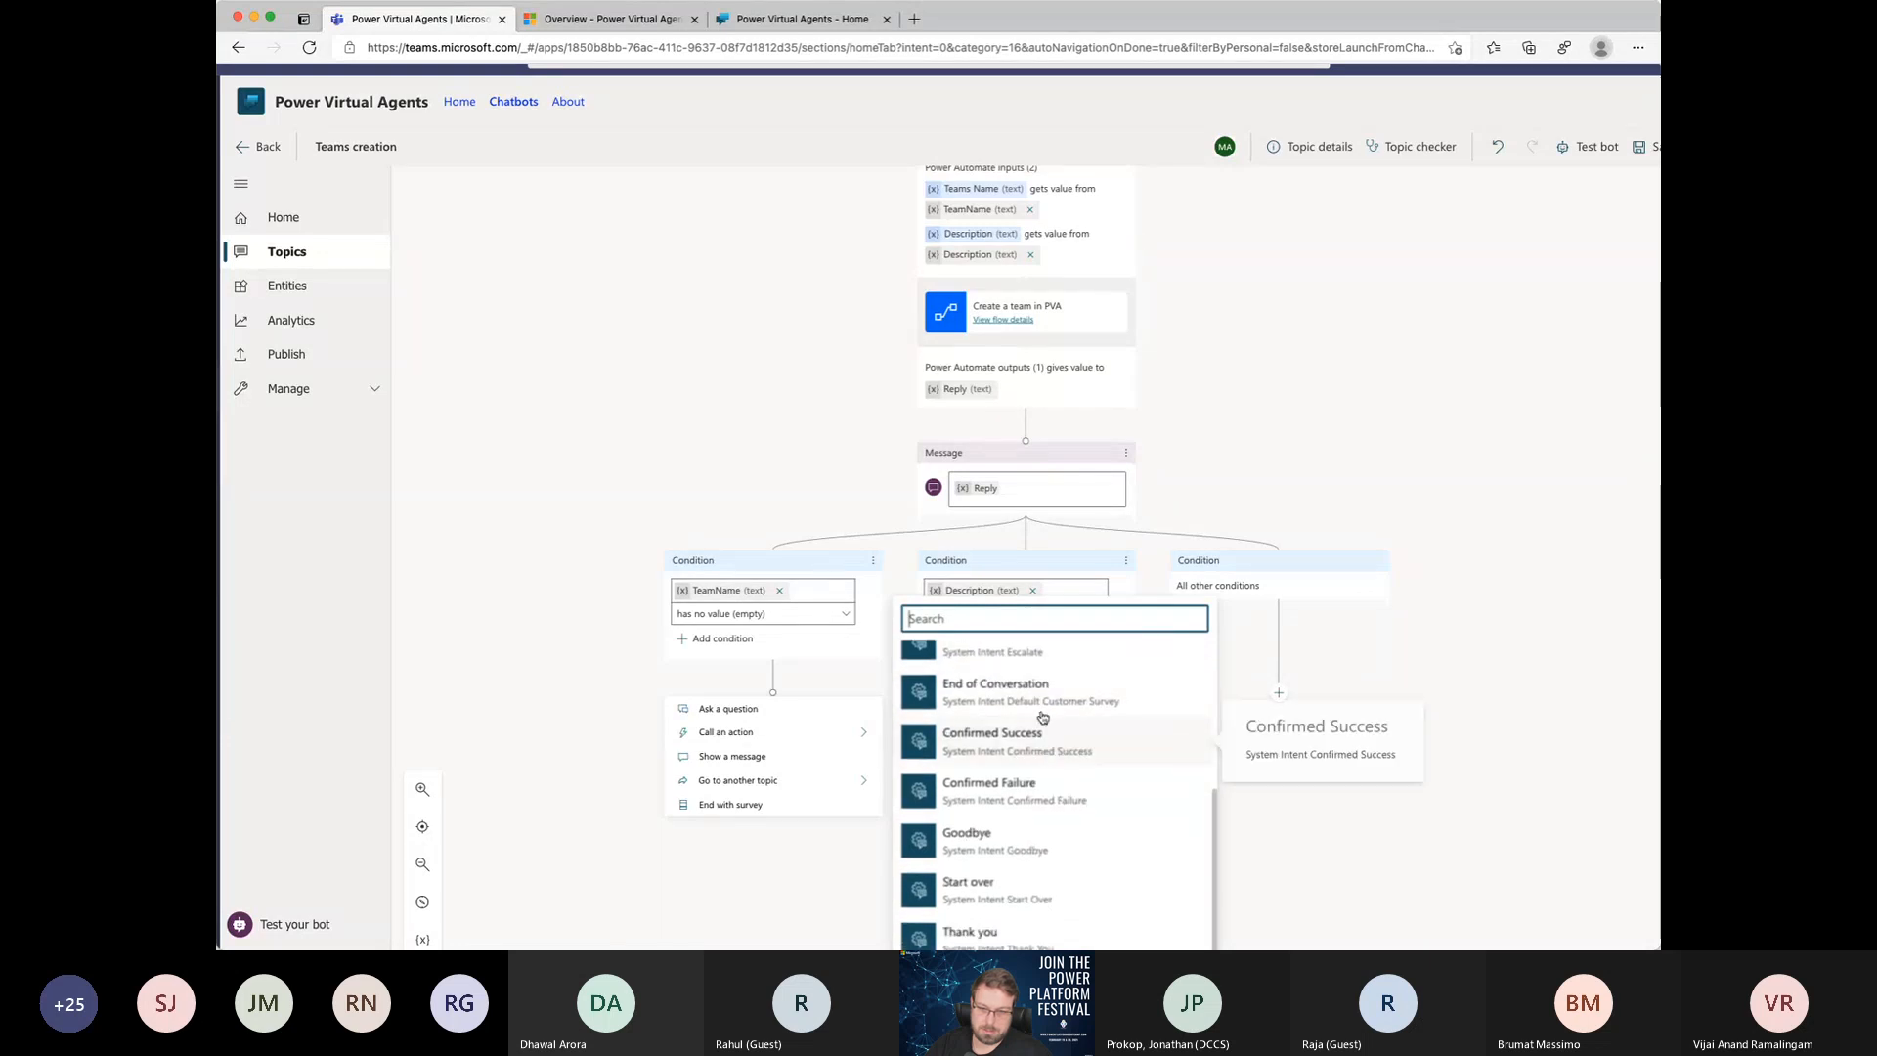
pyautogui.click(1037, 692)
# Step: Connect the empty Description branch to the same End of Conversation node as the TeamName branch
pyautogui.scroll(-1, 1031, 743)
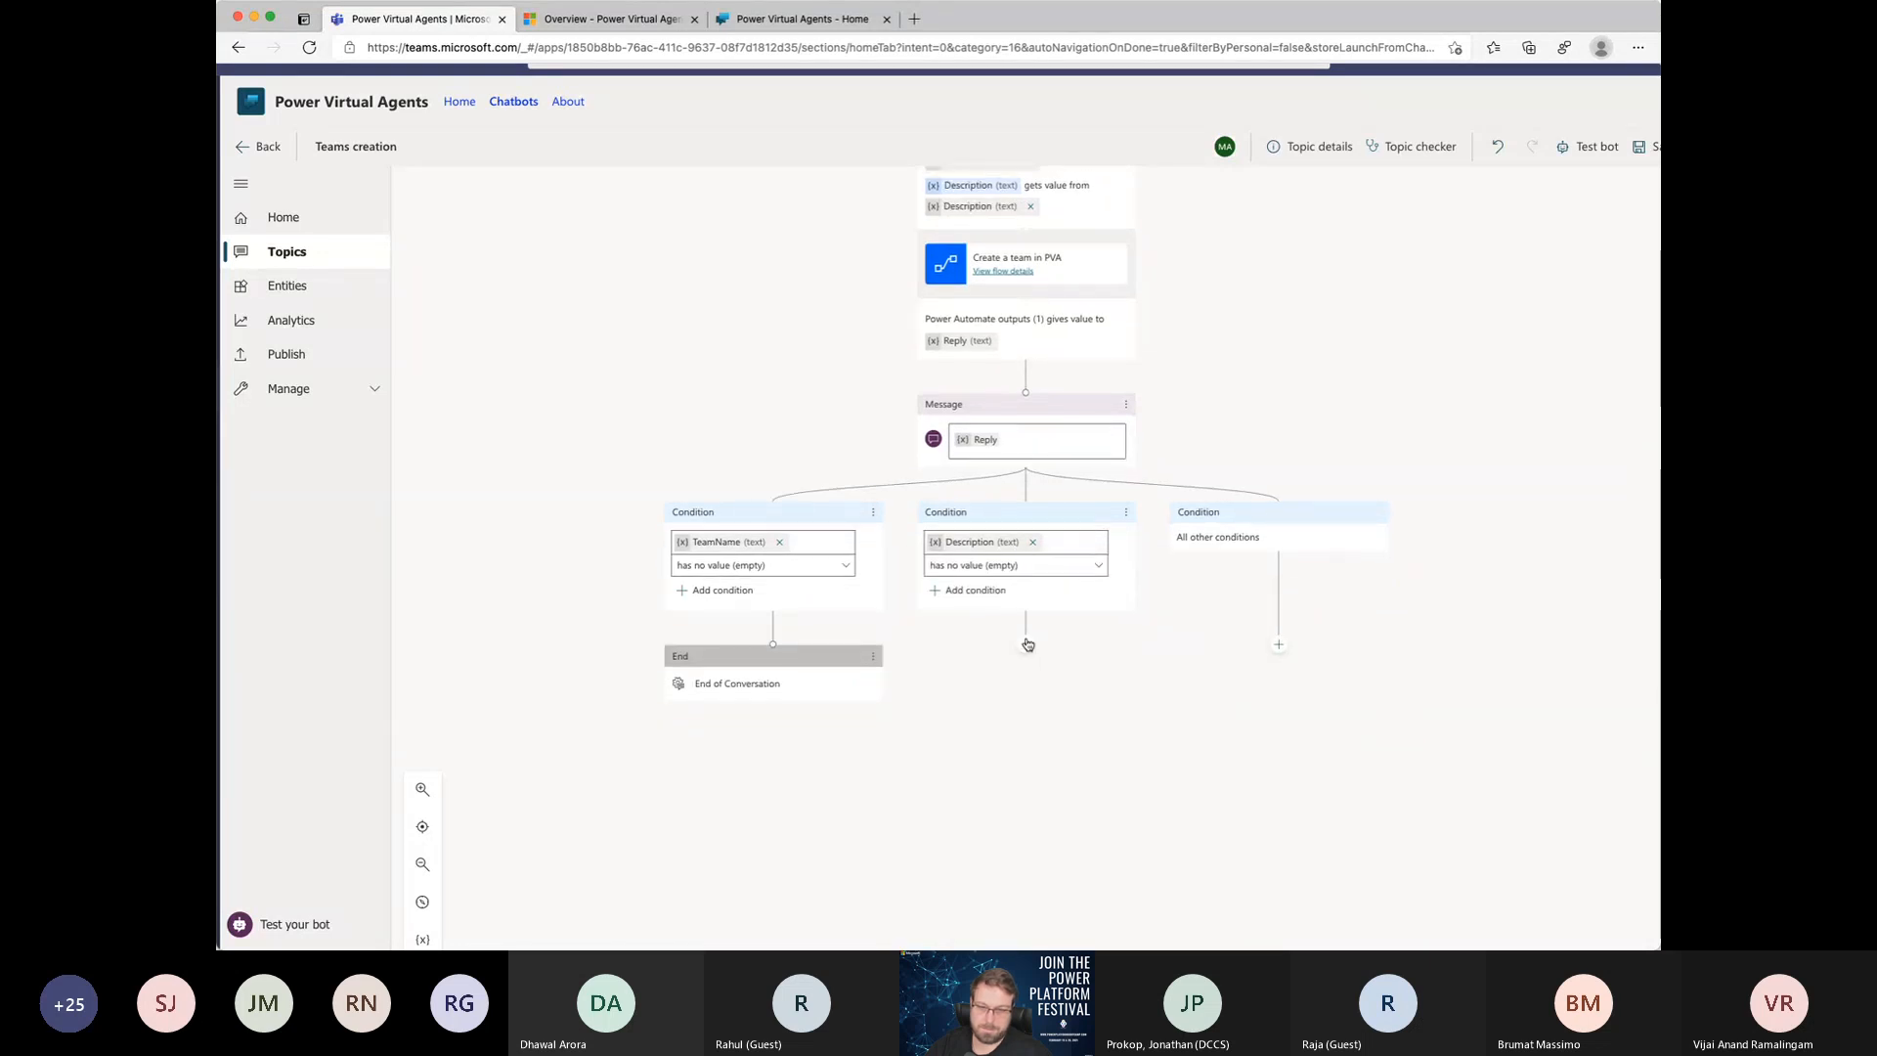
pyautogui.click(1026, 643)
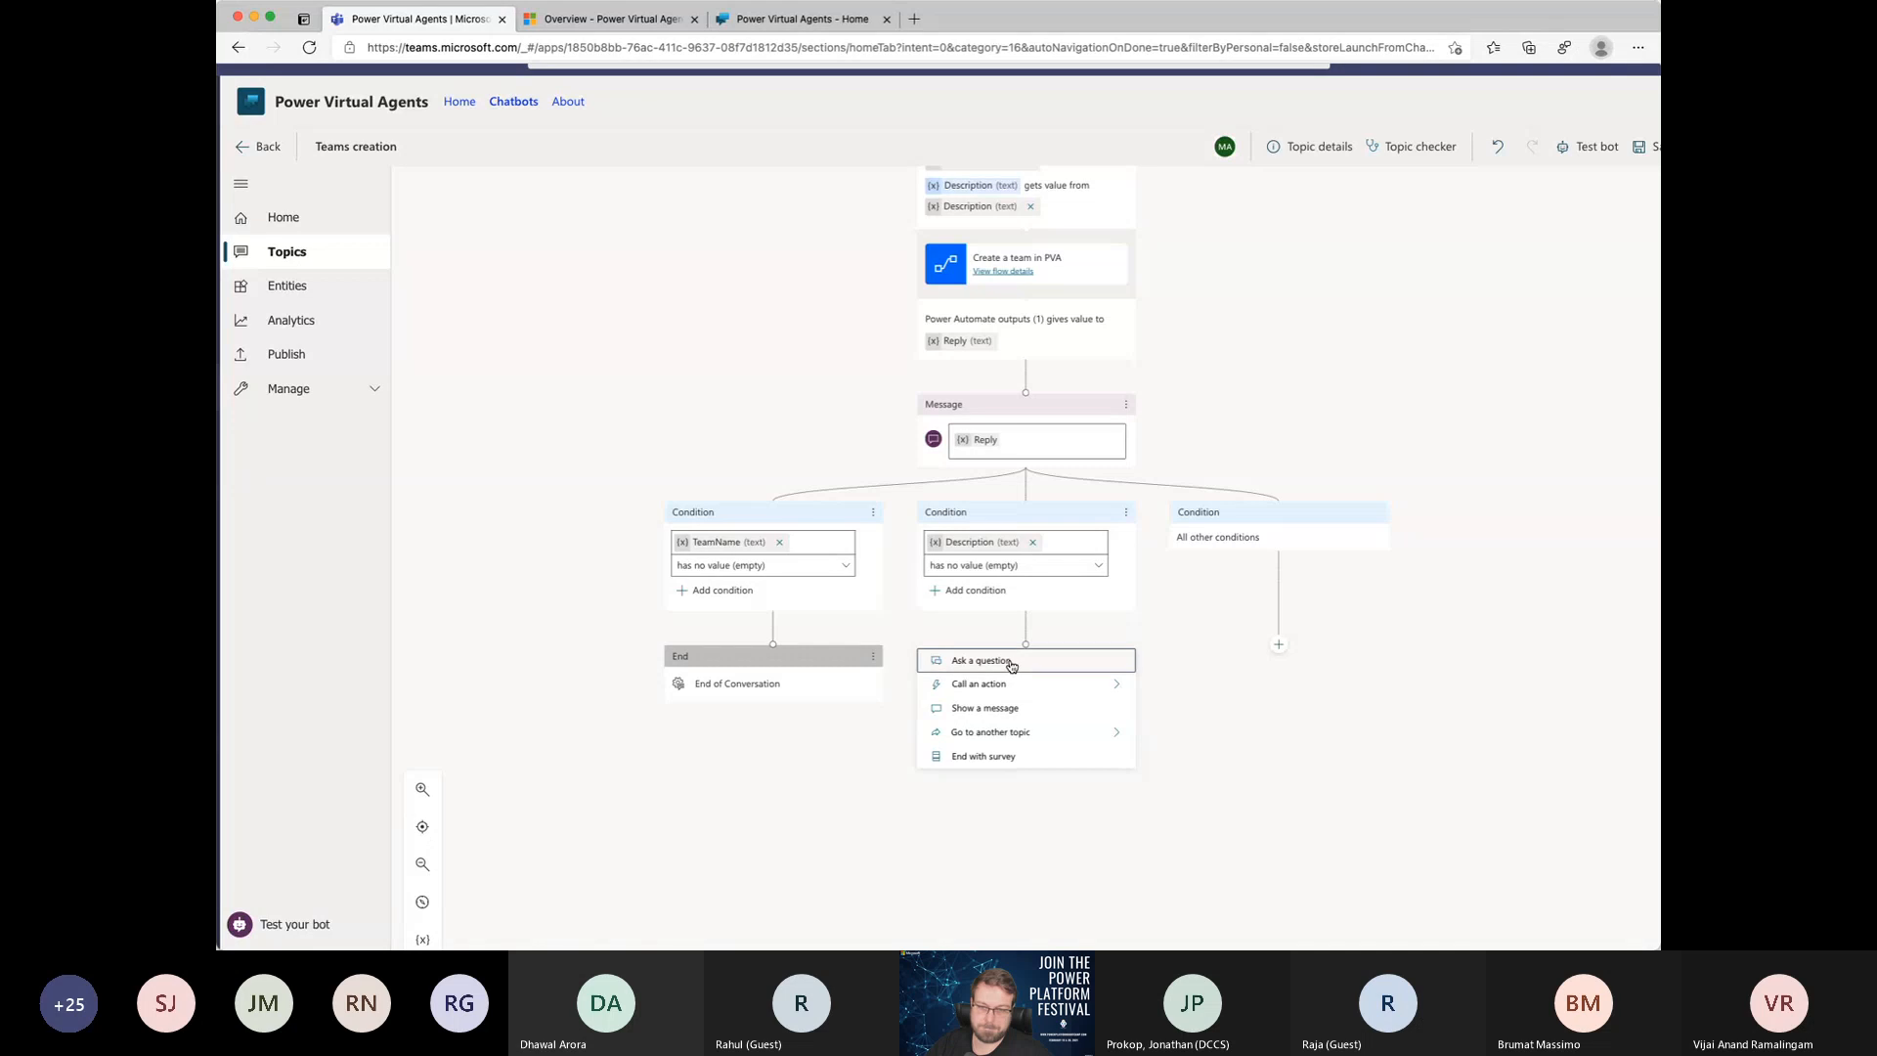
pyautogui.click(1011, 662)
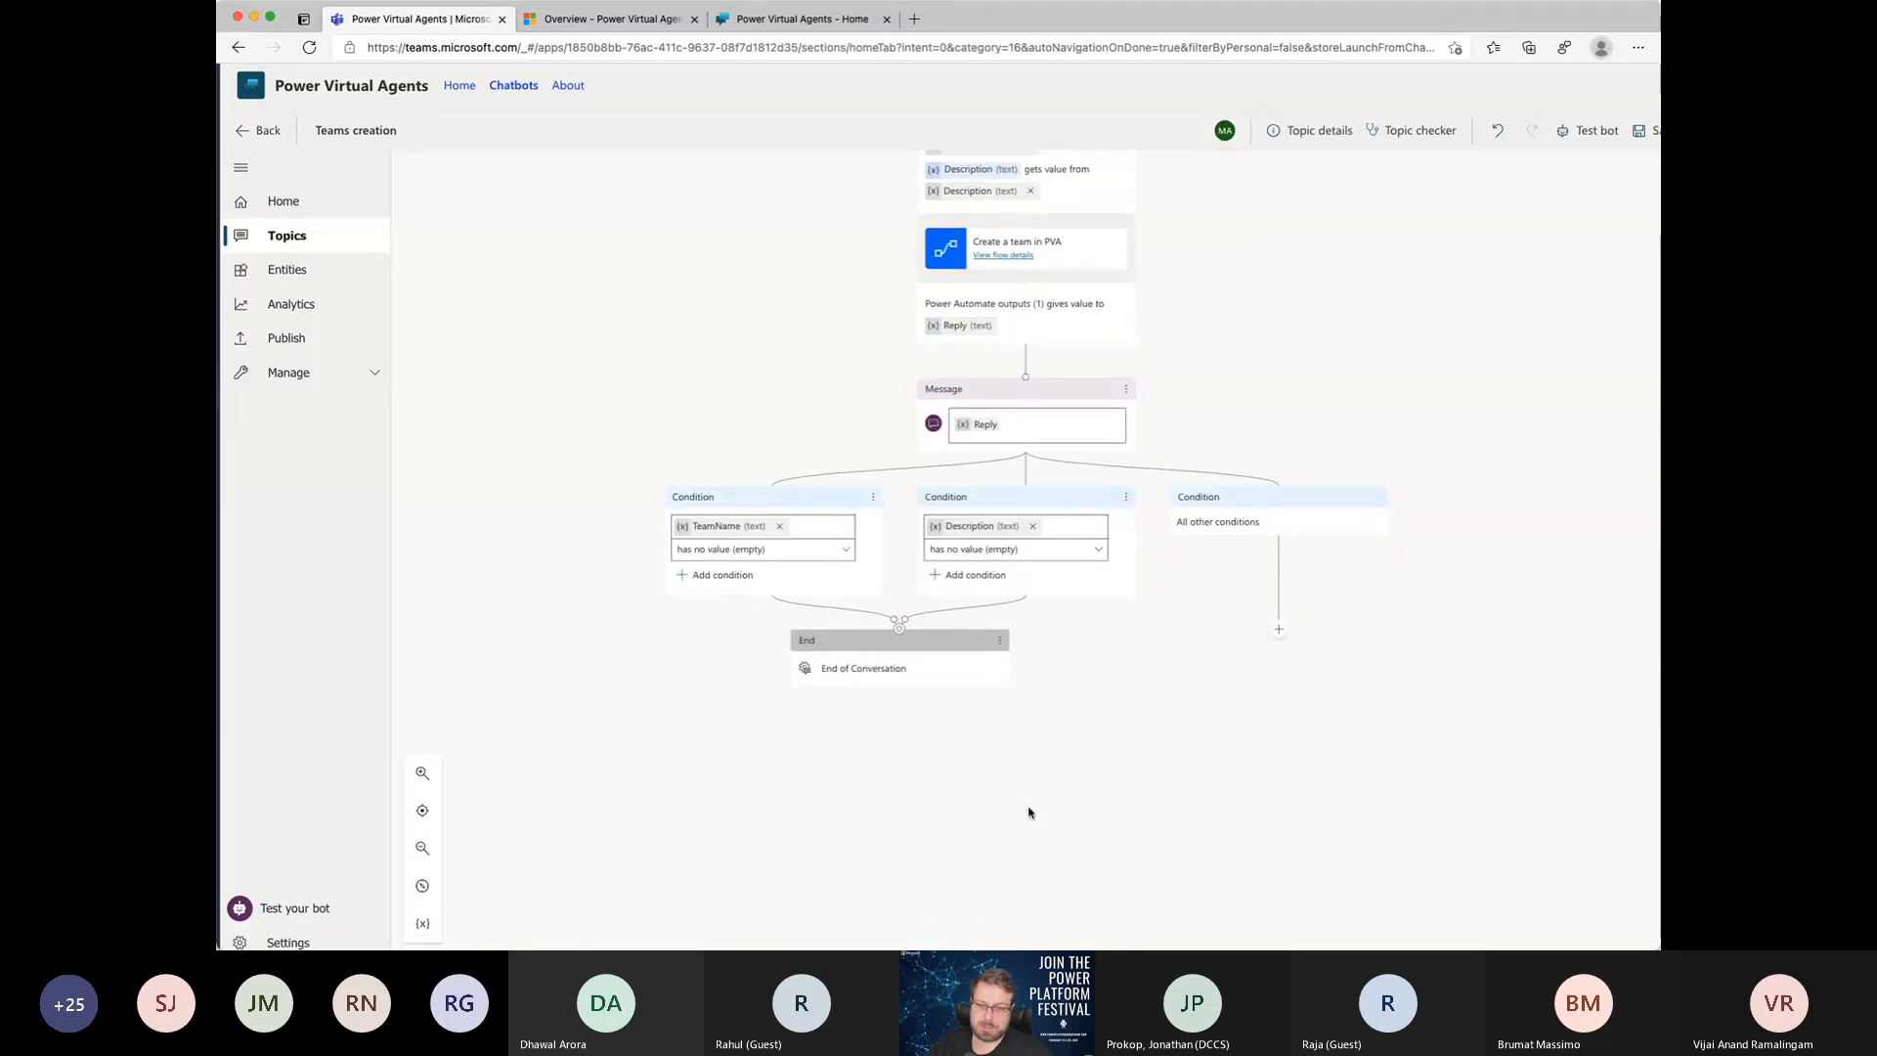
# Step: Delete the stray blank multiple-choice question beside the trigger phrases
pyautogui.scroll(10, 1029, 810)
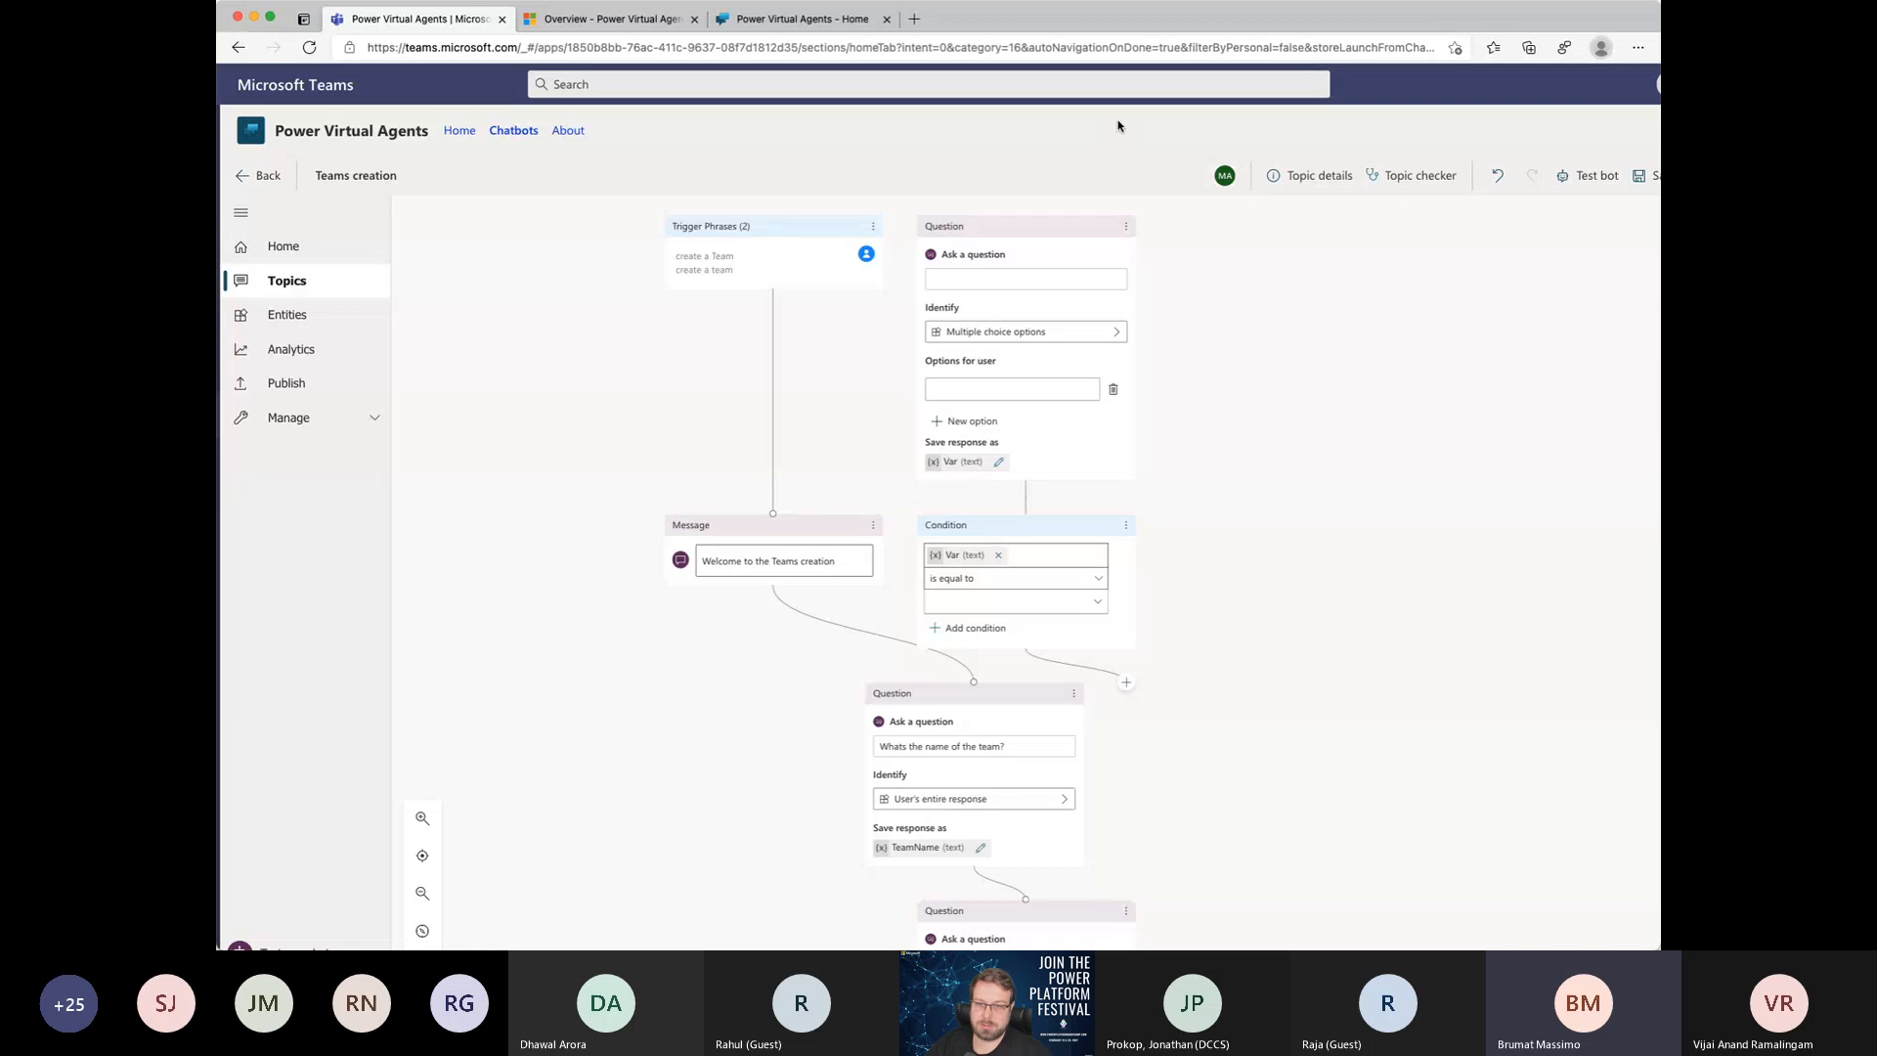
pyautogui.moveTo(1025, 230); pyautogui.dragTo(1136, 230)
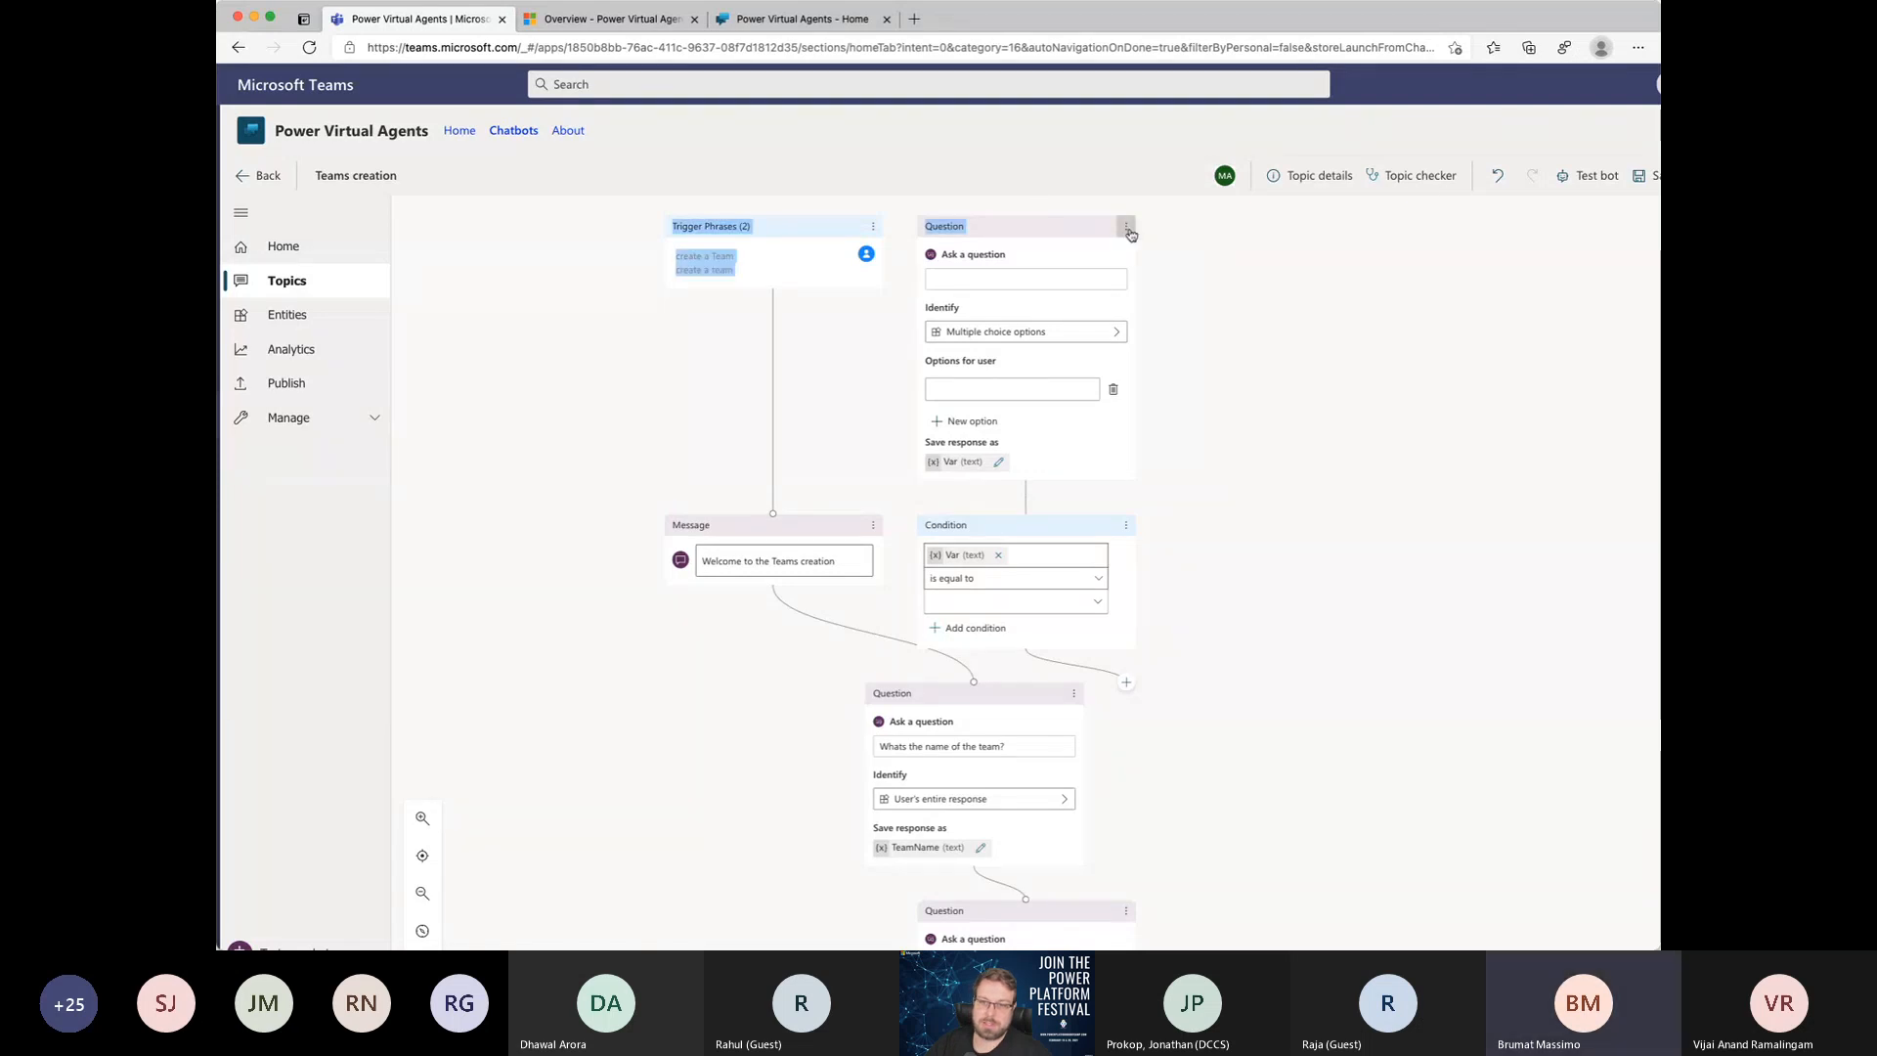
pyautogui.click(1130, 233)
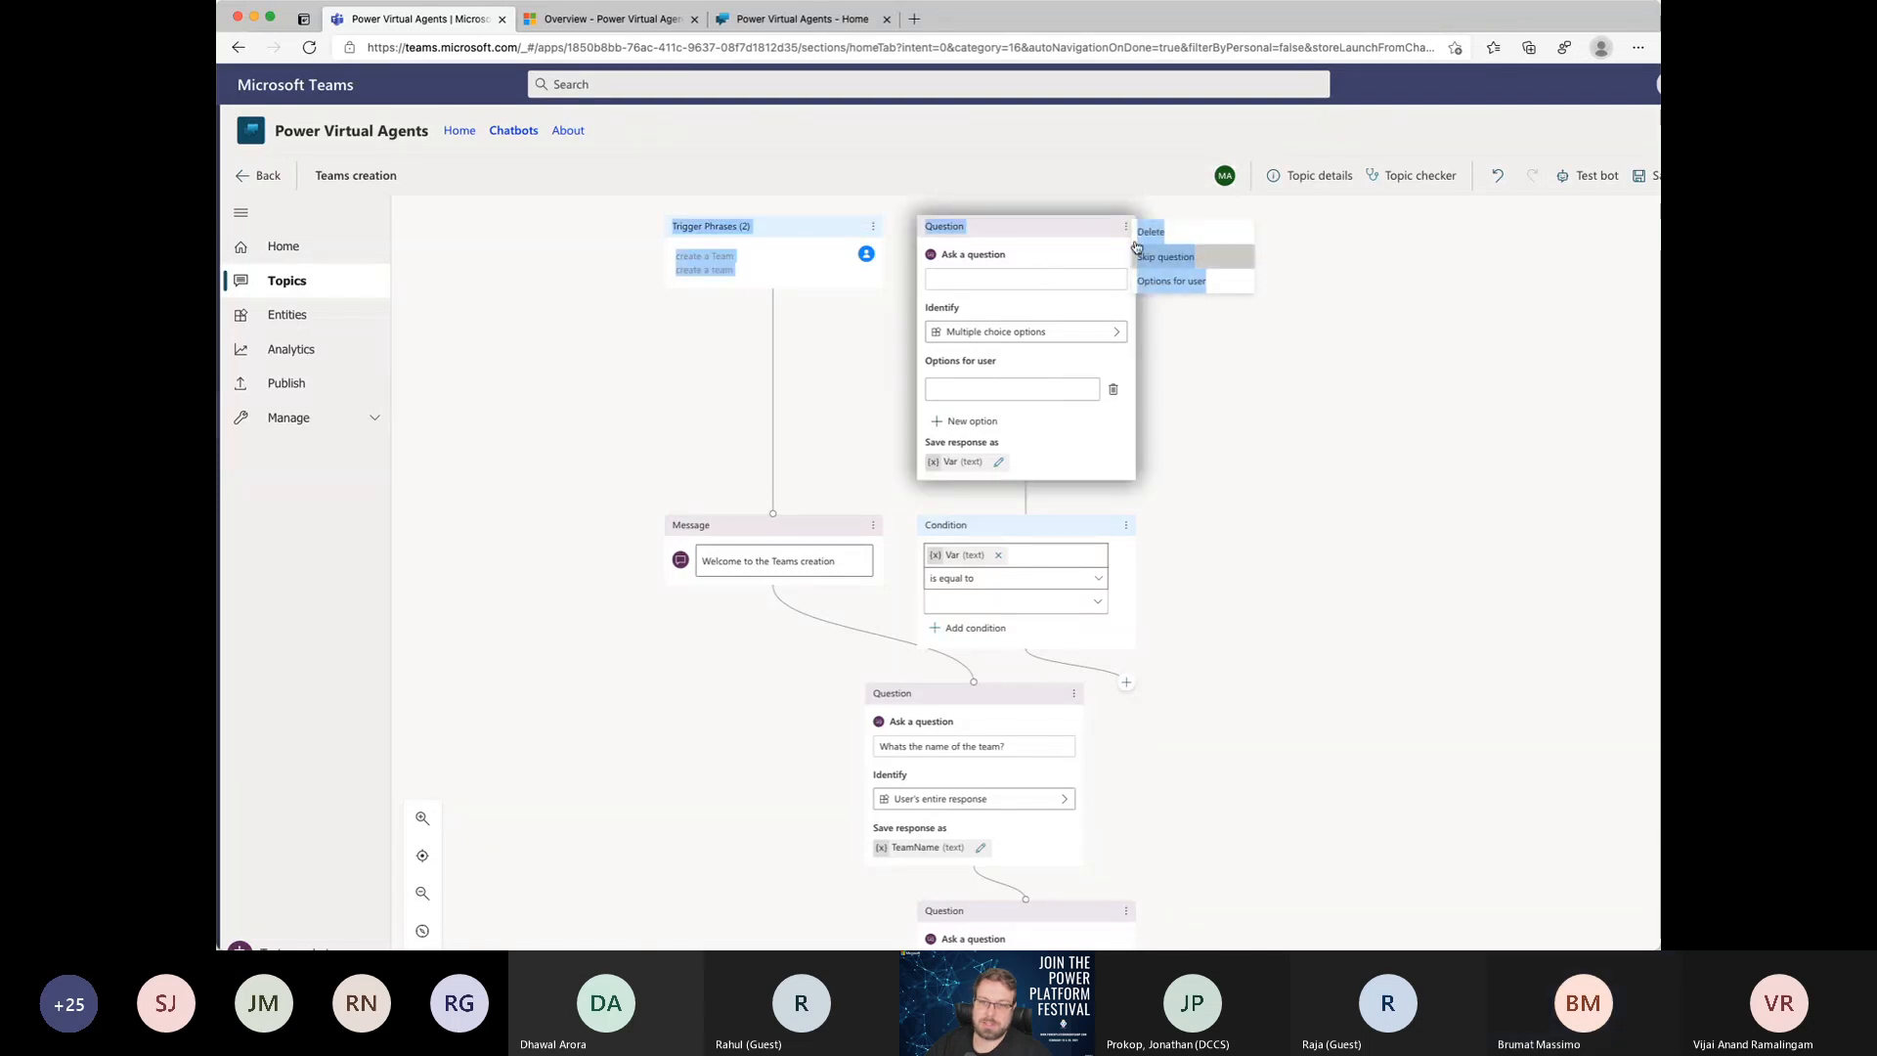
pyautogui.click(1177, 461)
pyautogui.scroll(-10, 1115, 620)
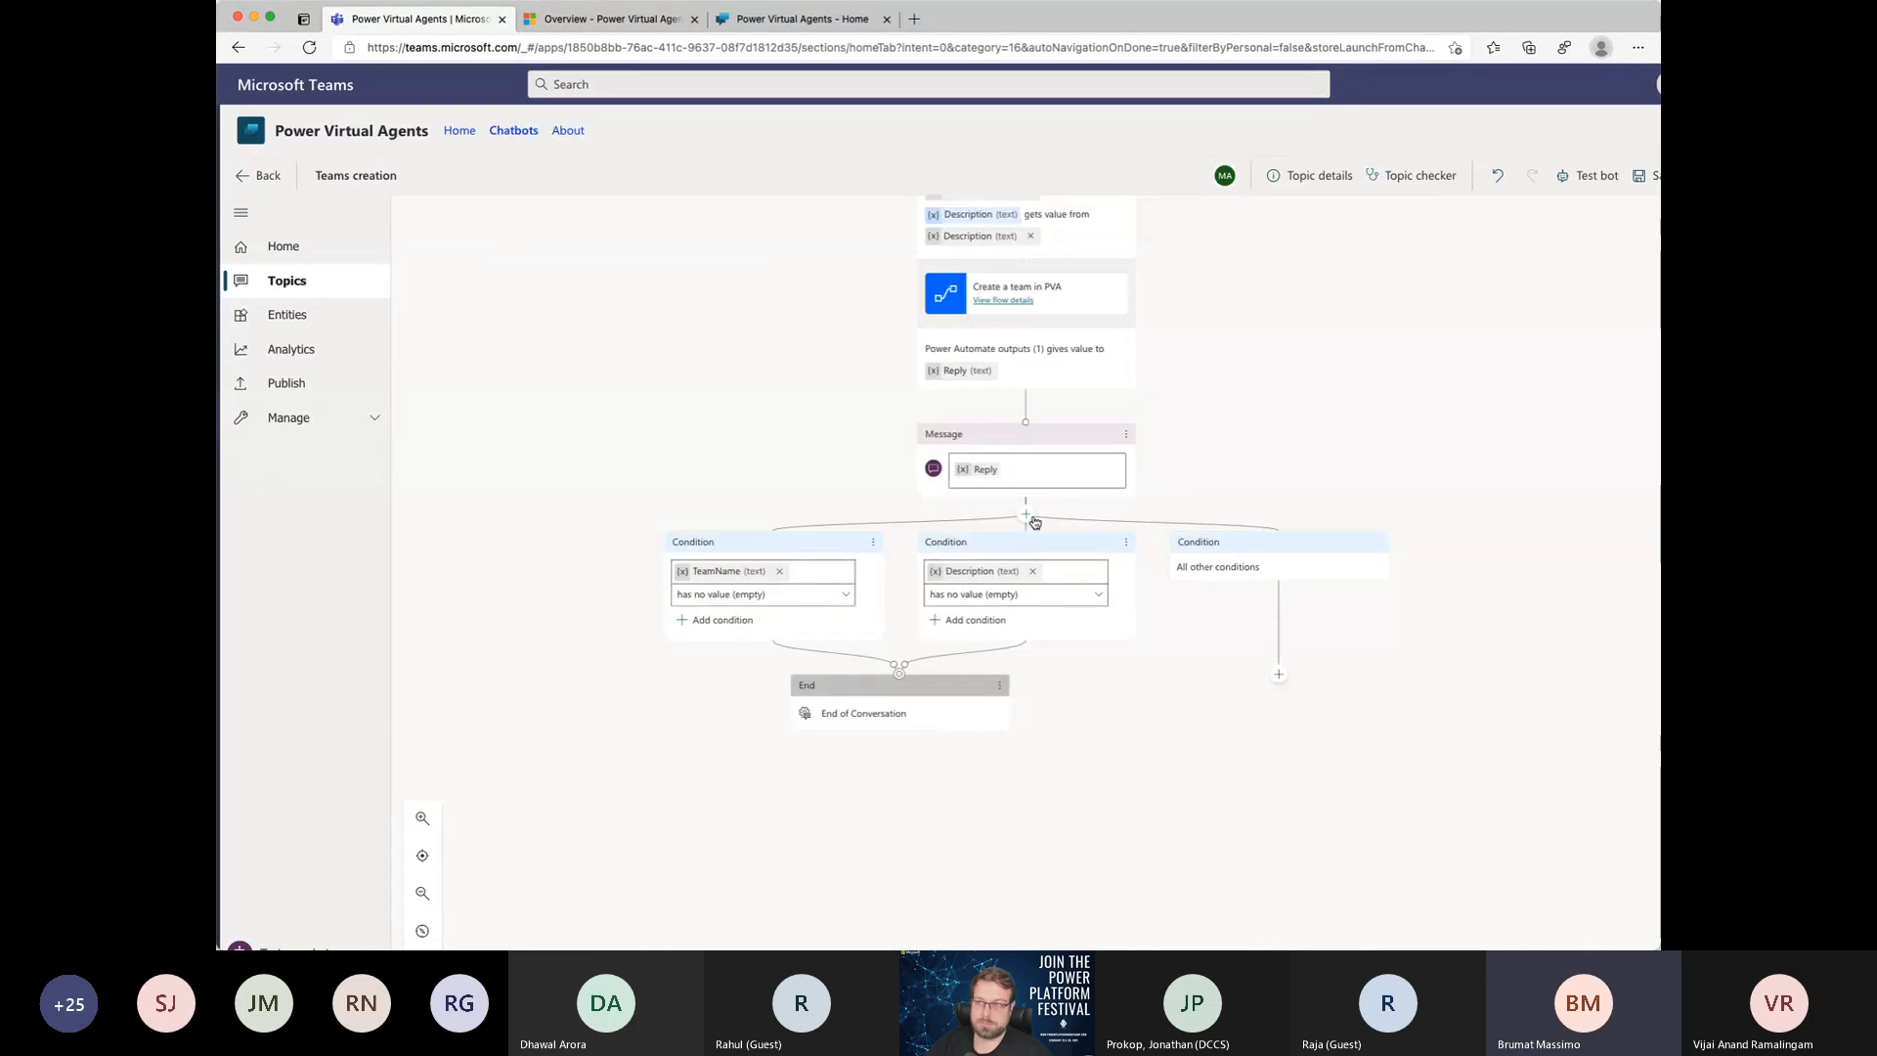
pyautogui.click(851, 551)
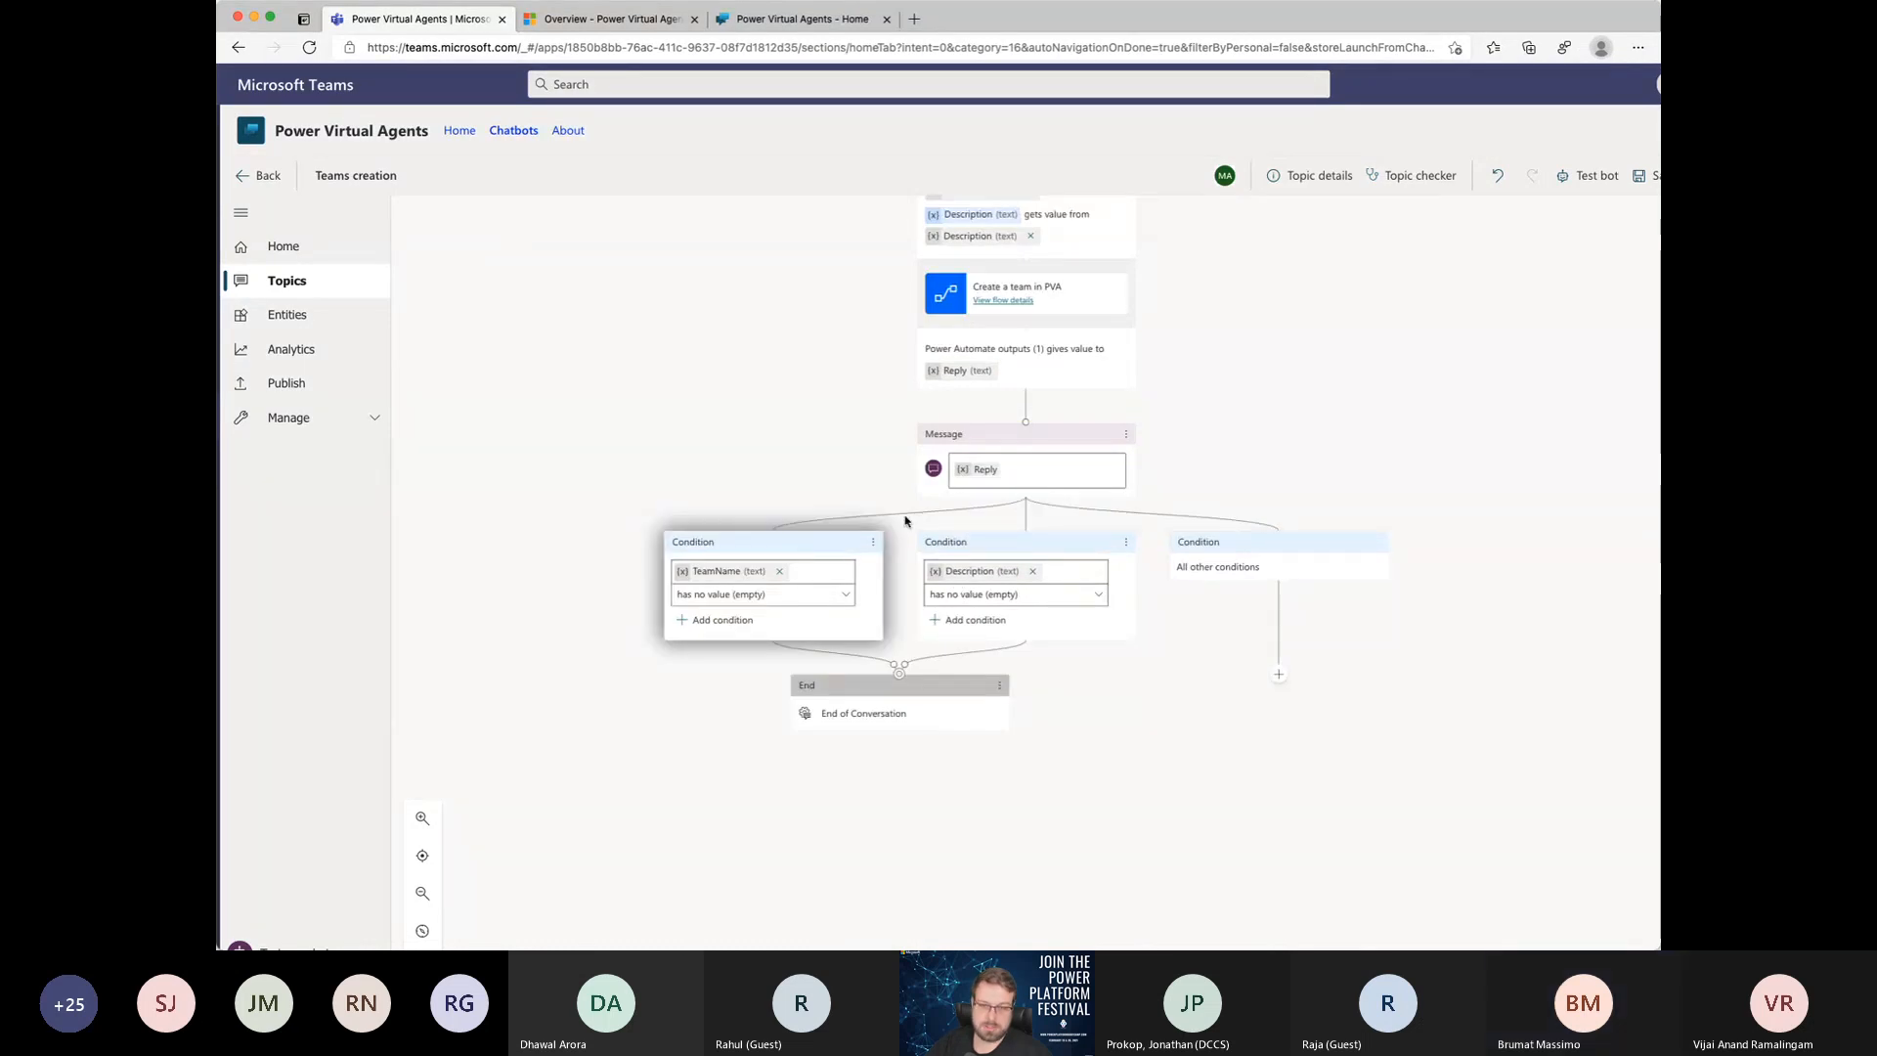
pyautogui.scroll(1, 1201, 670)
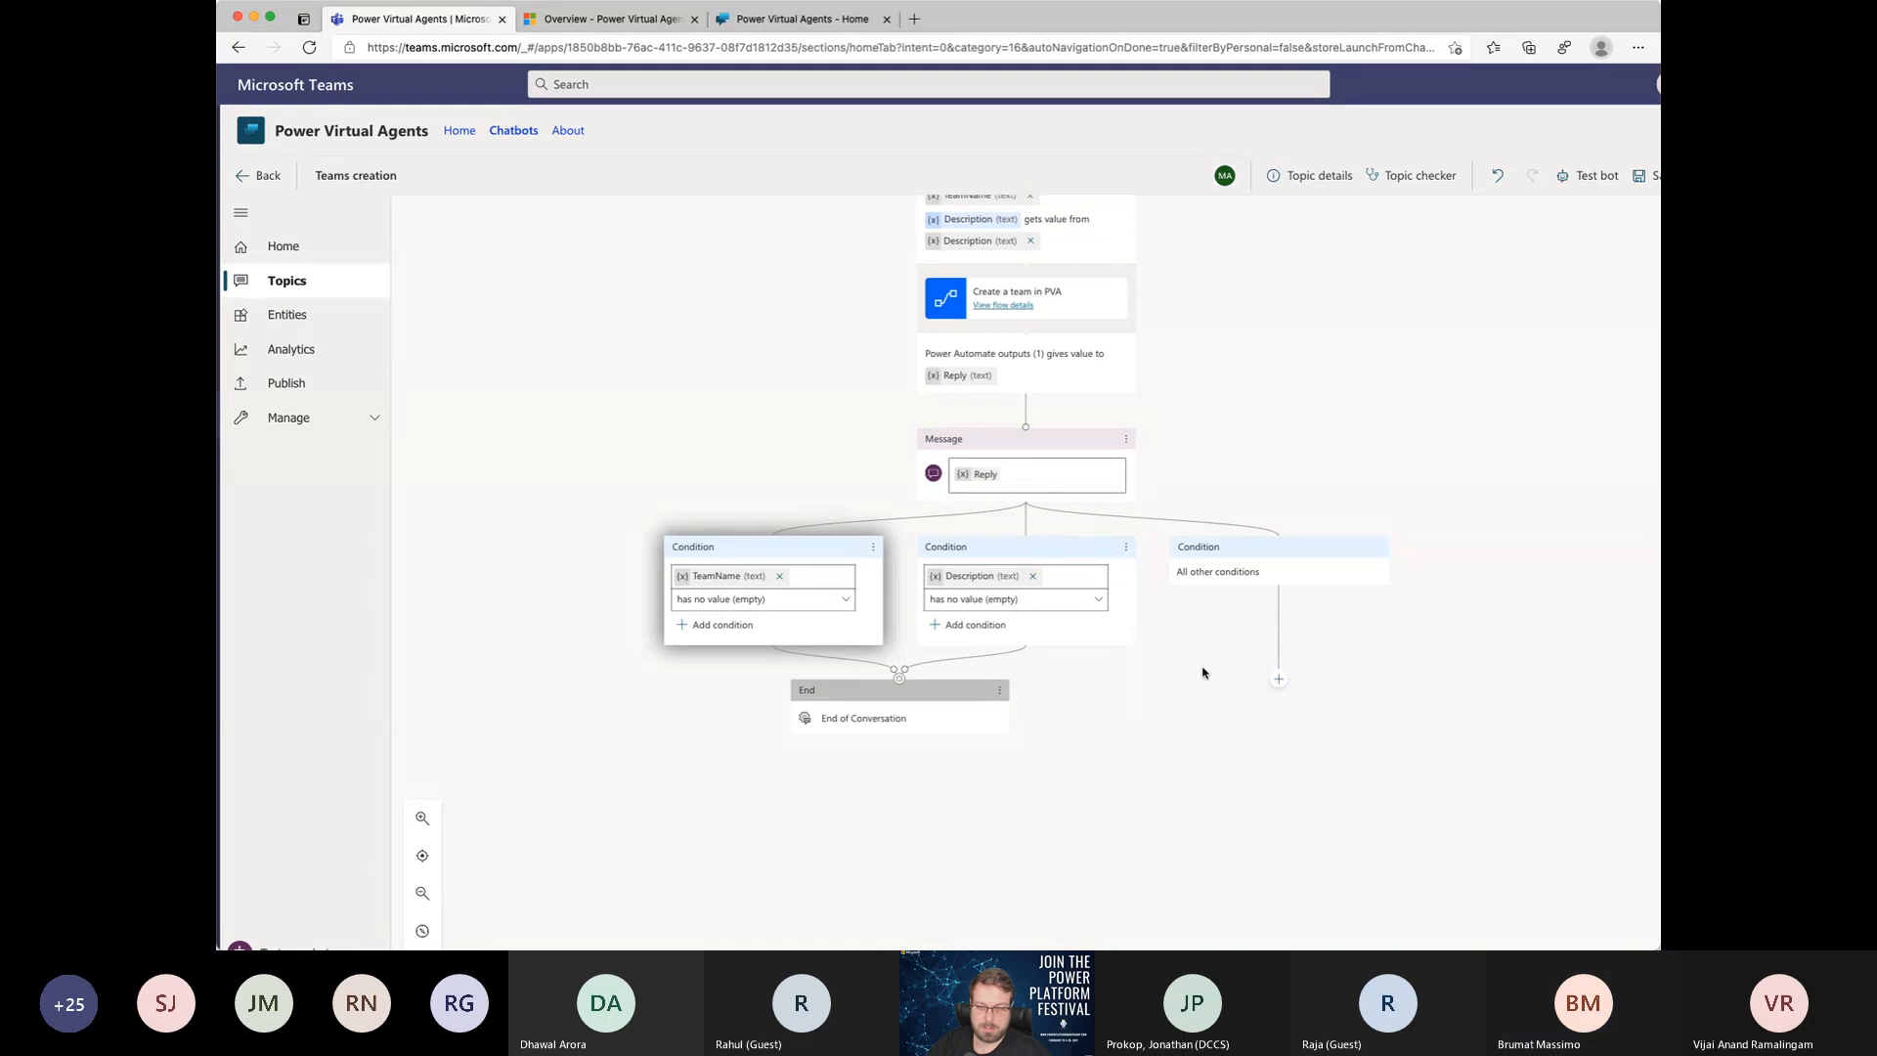
pyautogui.click(905, 673)
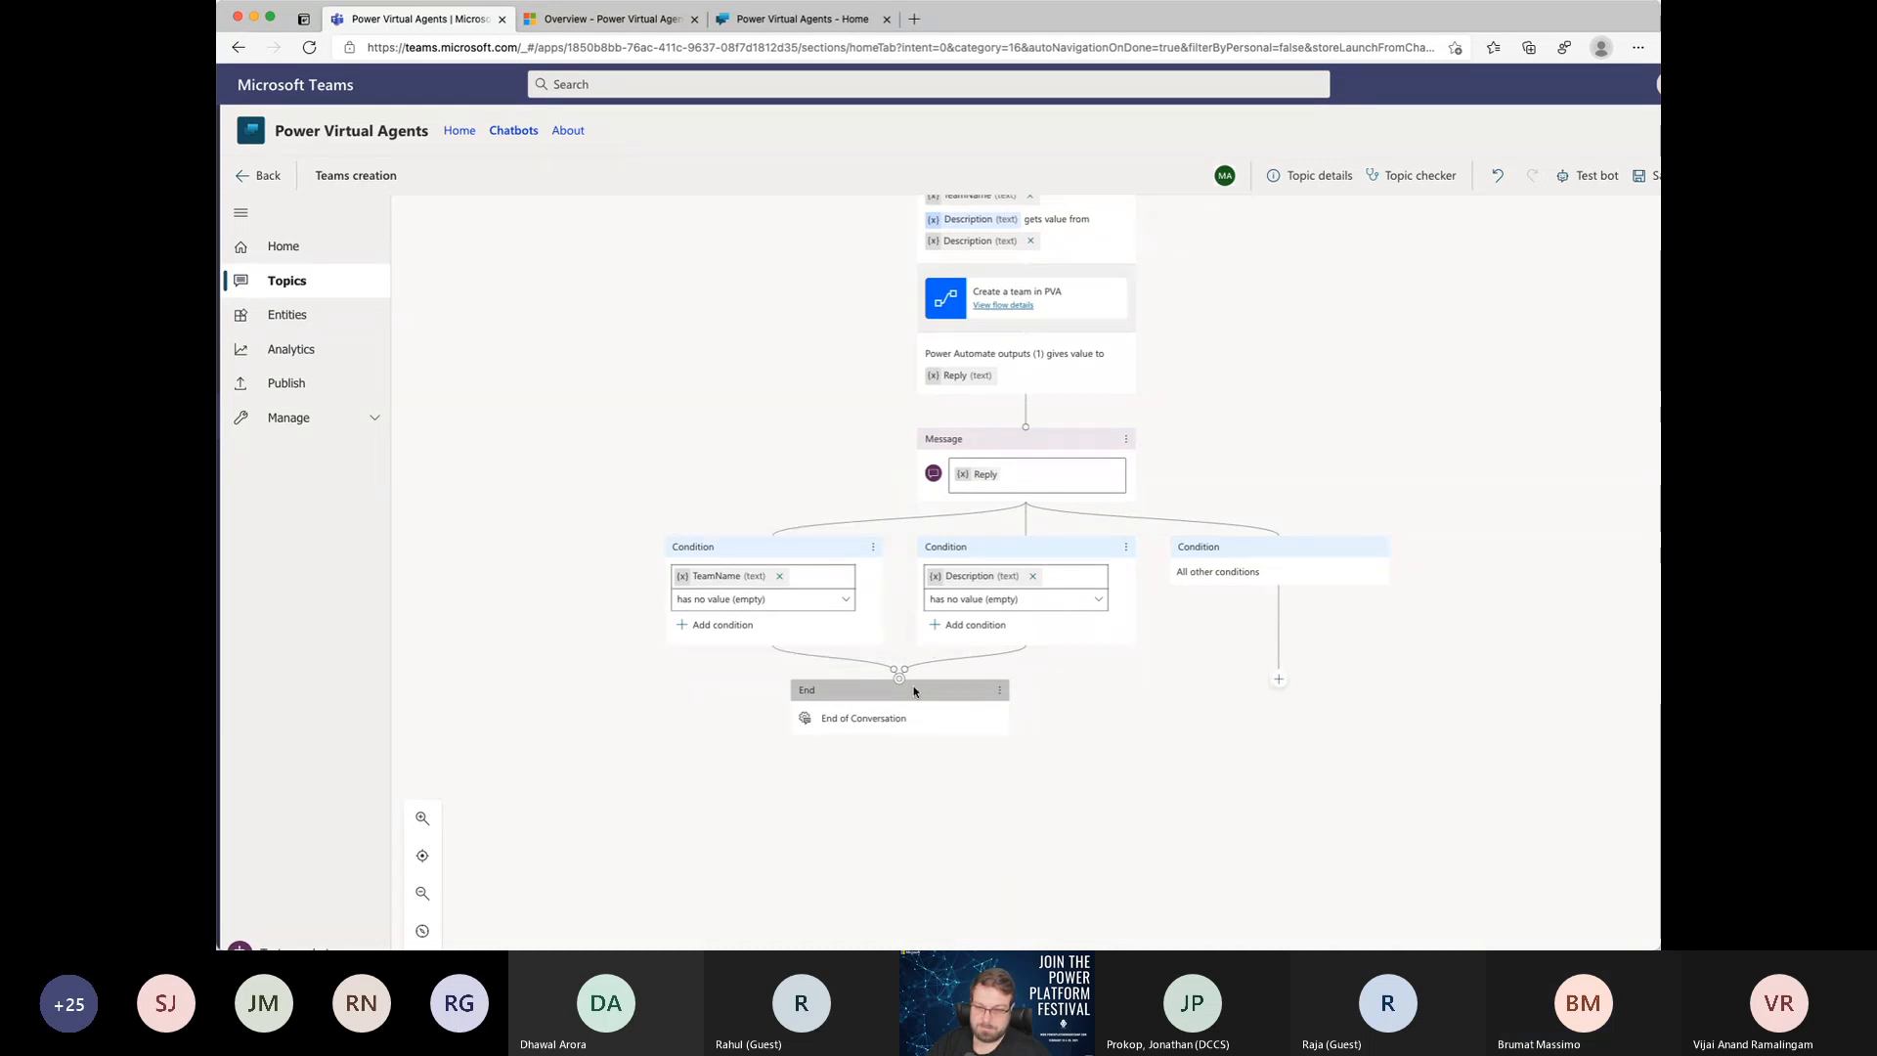
# Step: Delete the blank question and its attached Var condition next to the Teams creation topic's trigger phrases
pyautogui.scroll(5, 1137, 637)
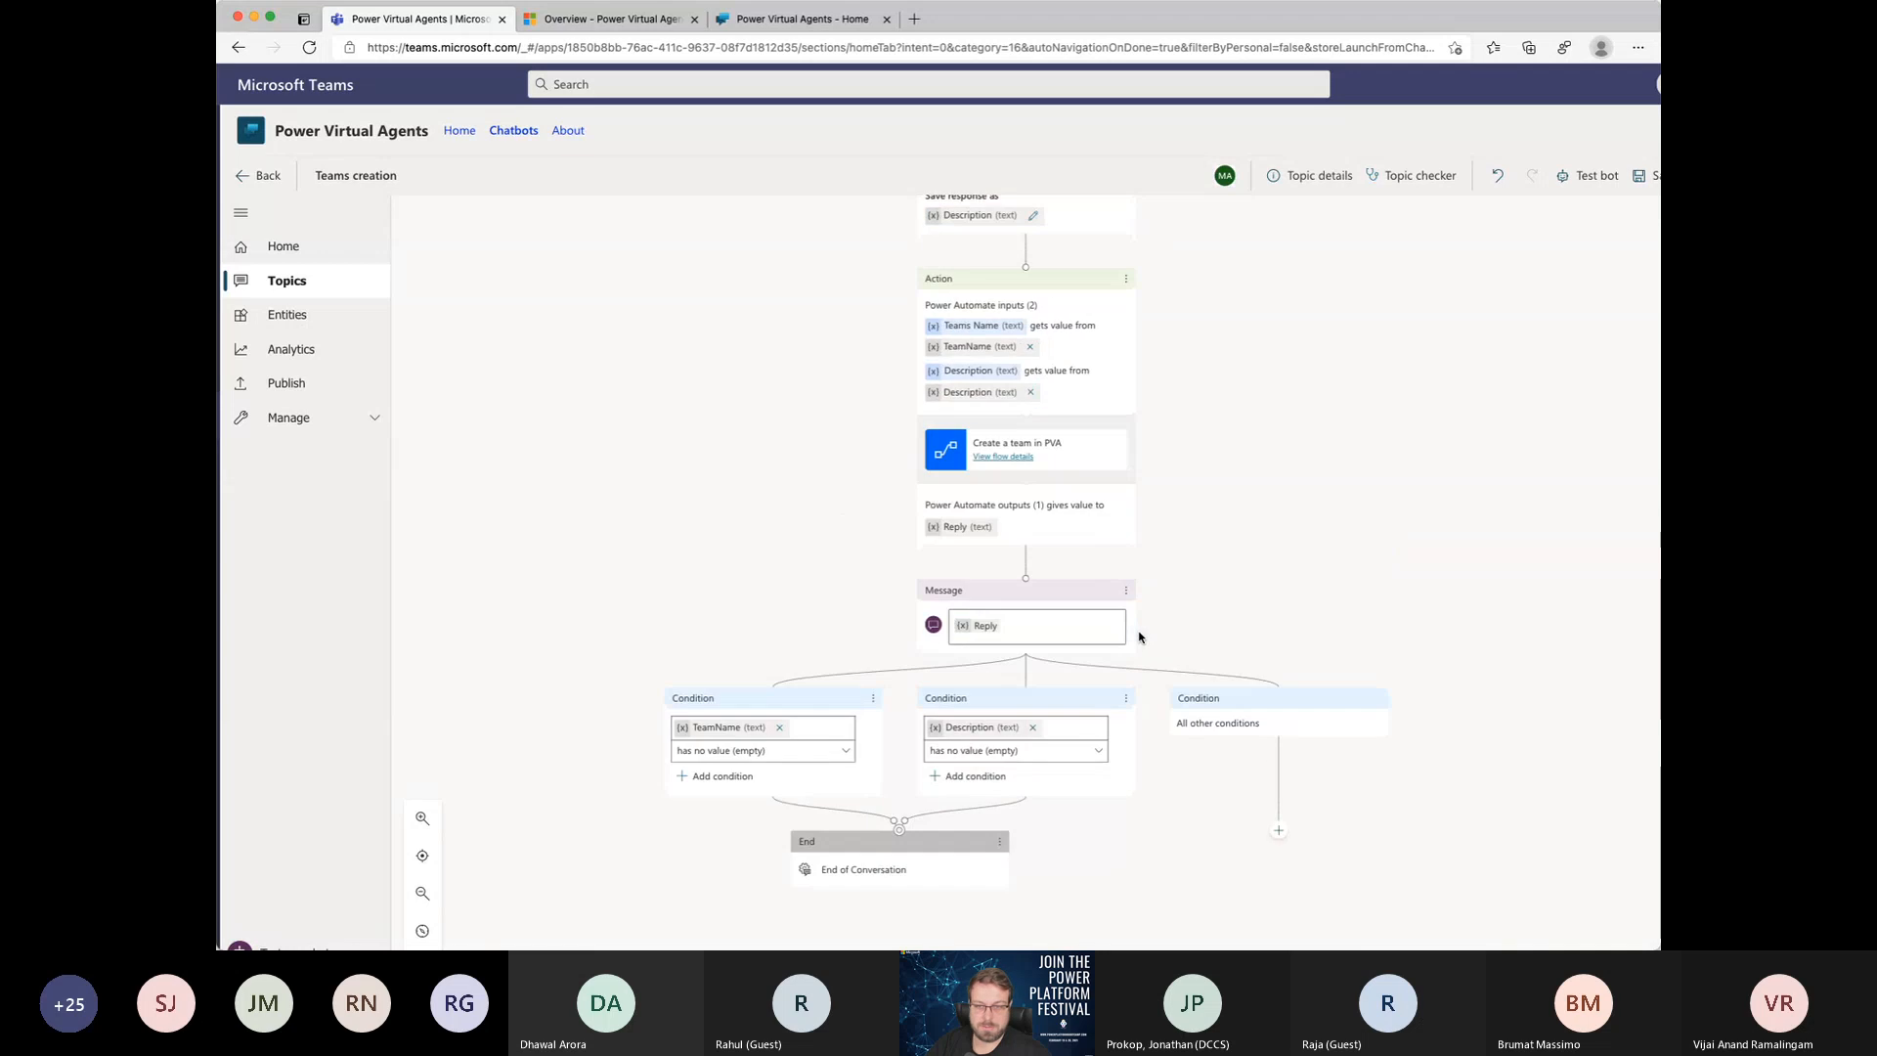
pyautogui.scroll(5, 1224, 408)
pyautogui.click(1125, 226)
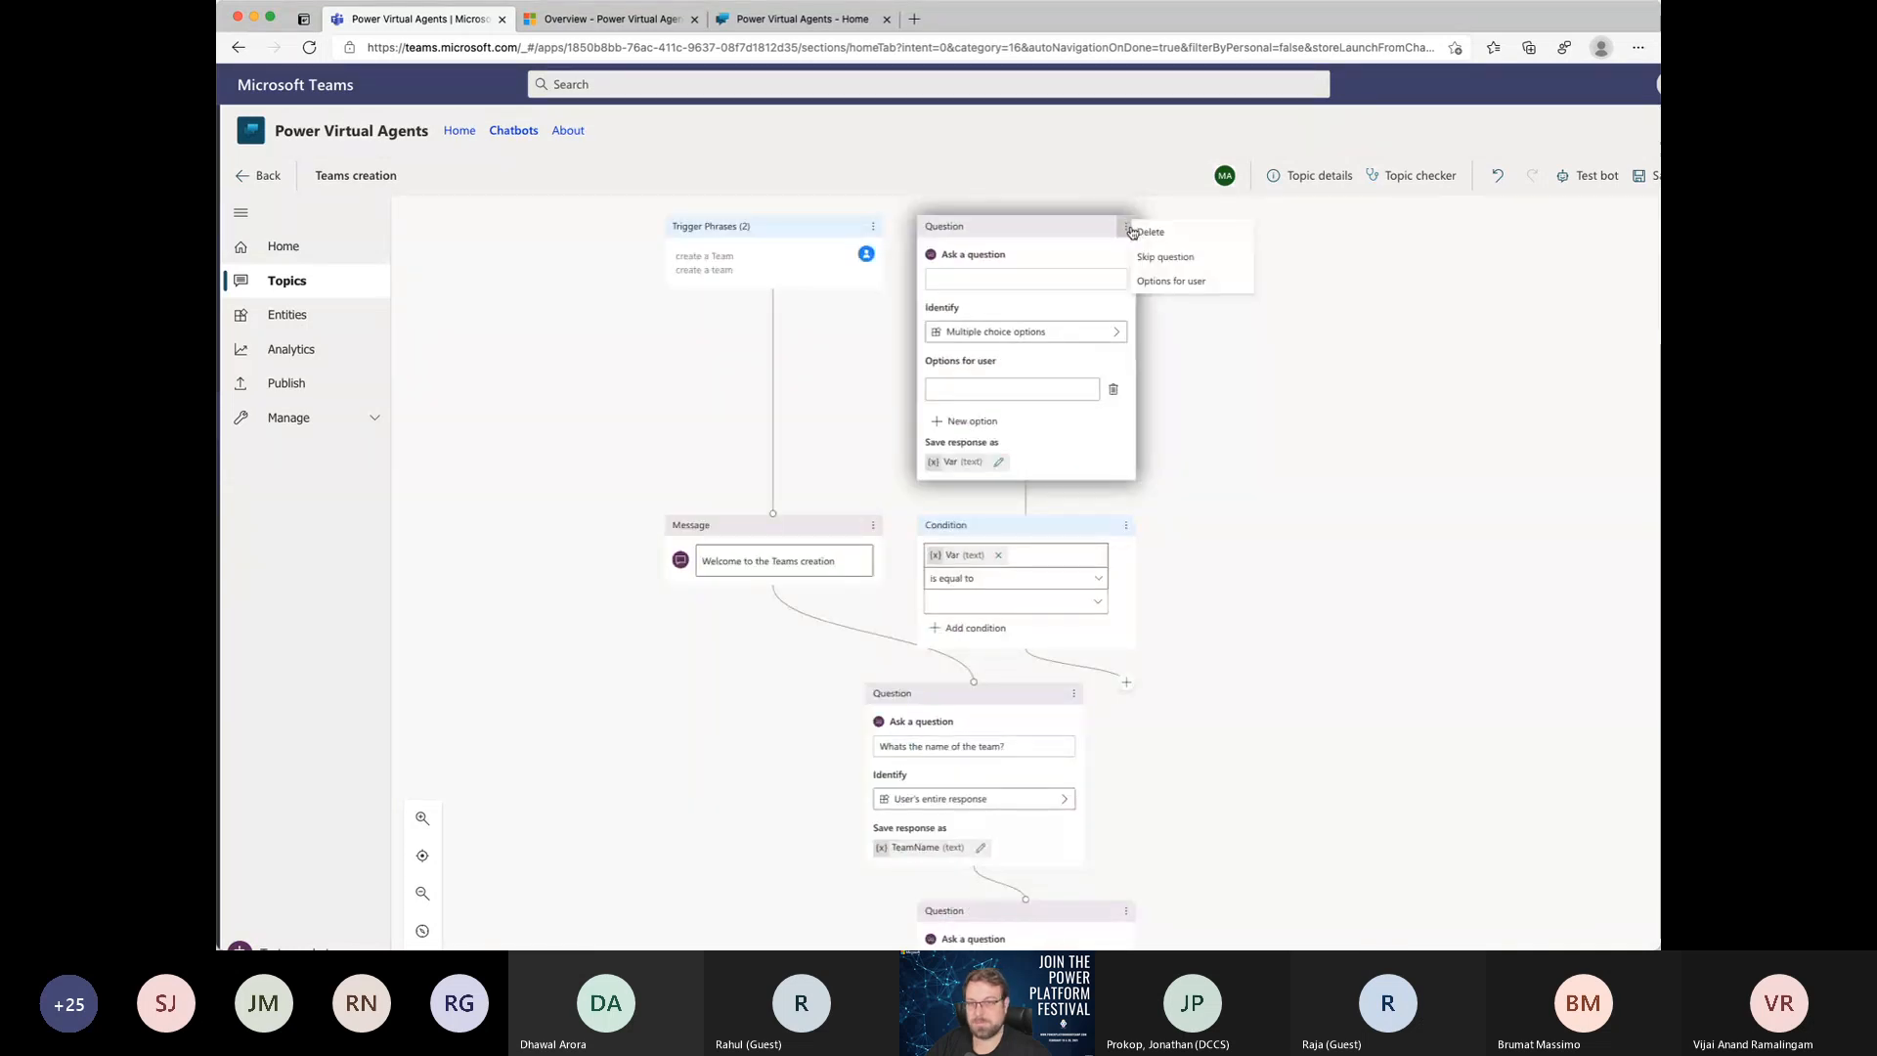
pyautogui.click(1175, 238)
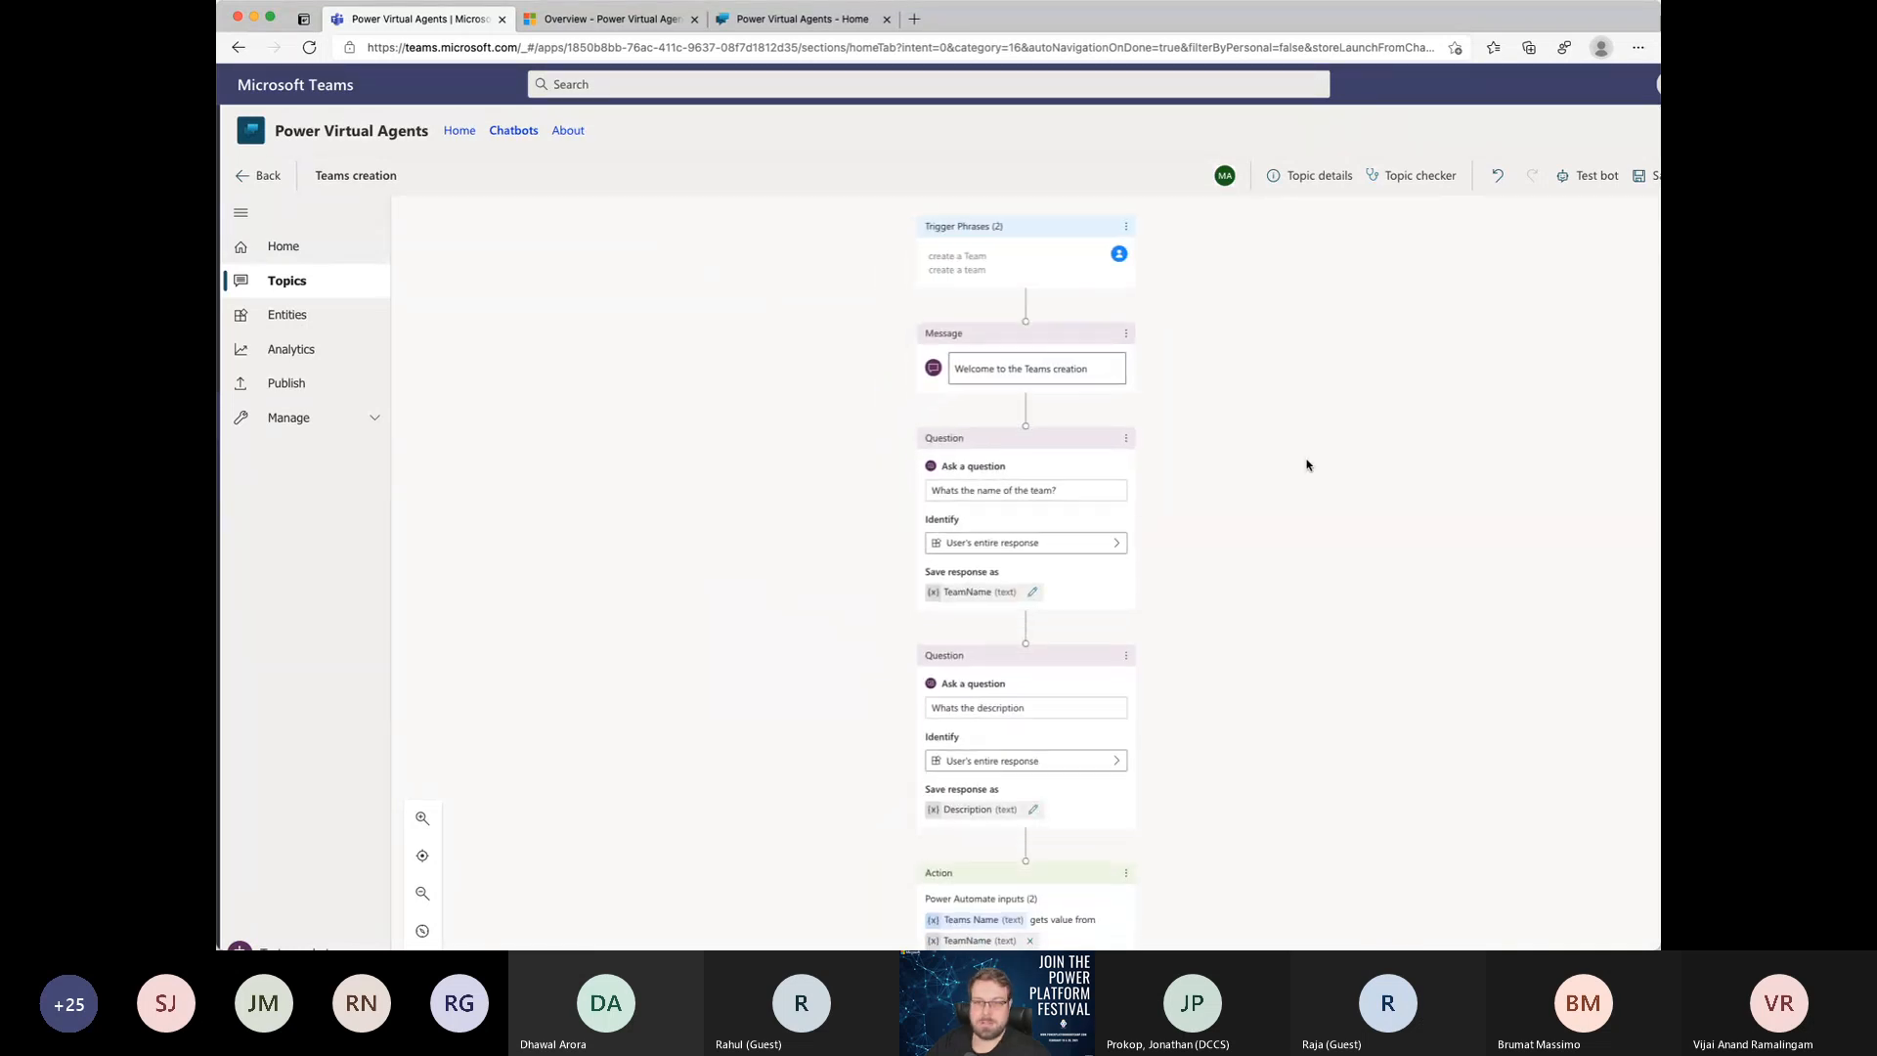
# Step: Add a Greeting redirect under All other conditions and reroute that branch's connector to the shared End of Conversation node
pyautogui.scroll(-3, 1307, 466)
pyautogui.scroll(-5, 1307, 466)
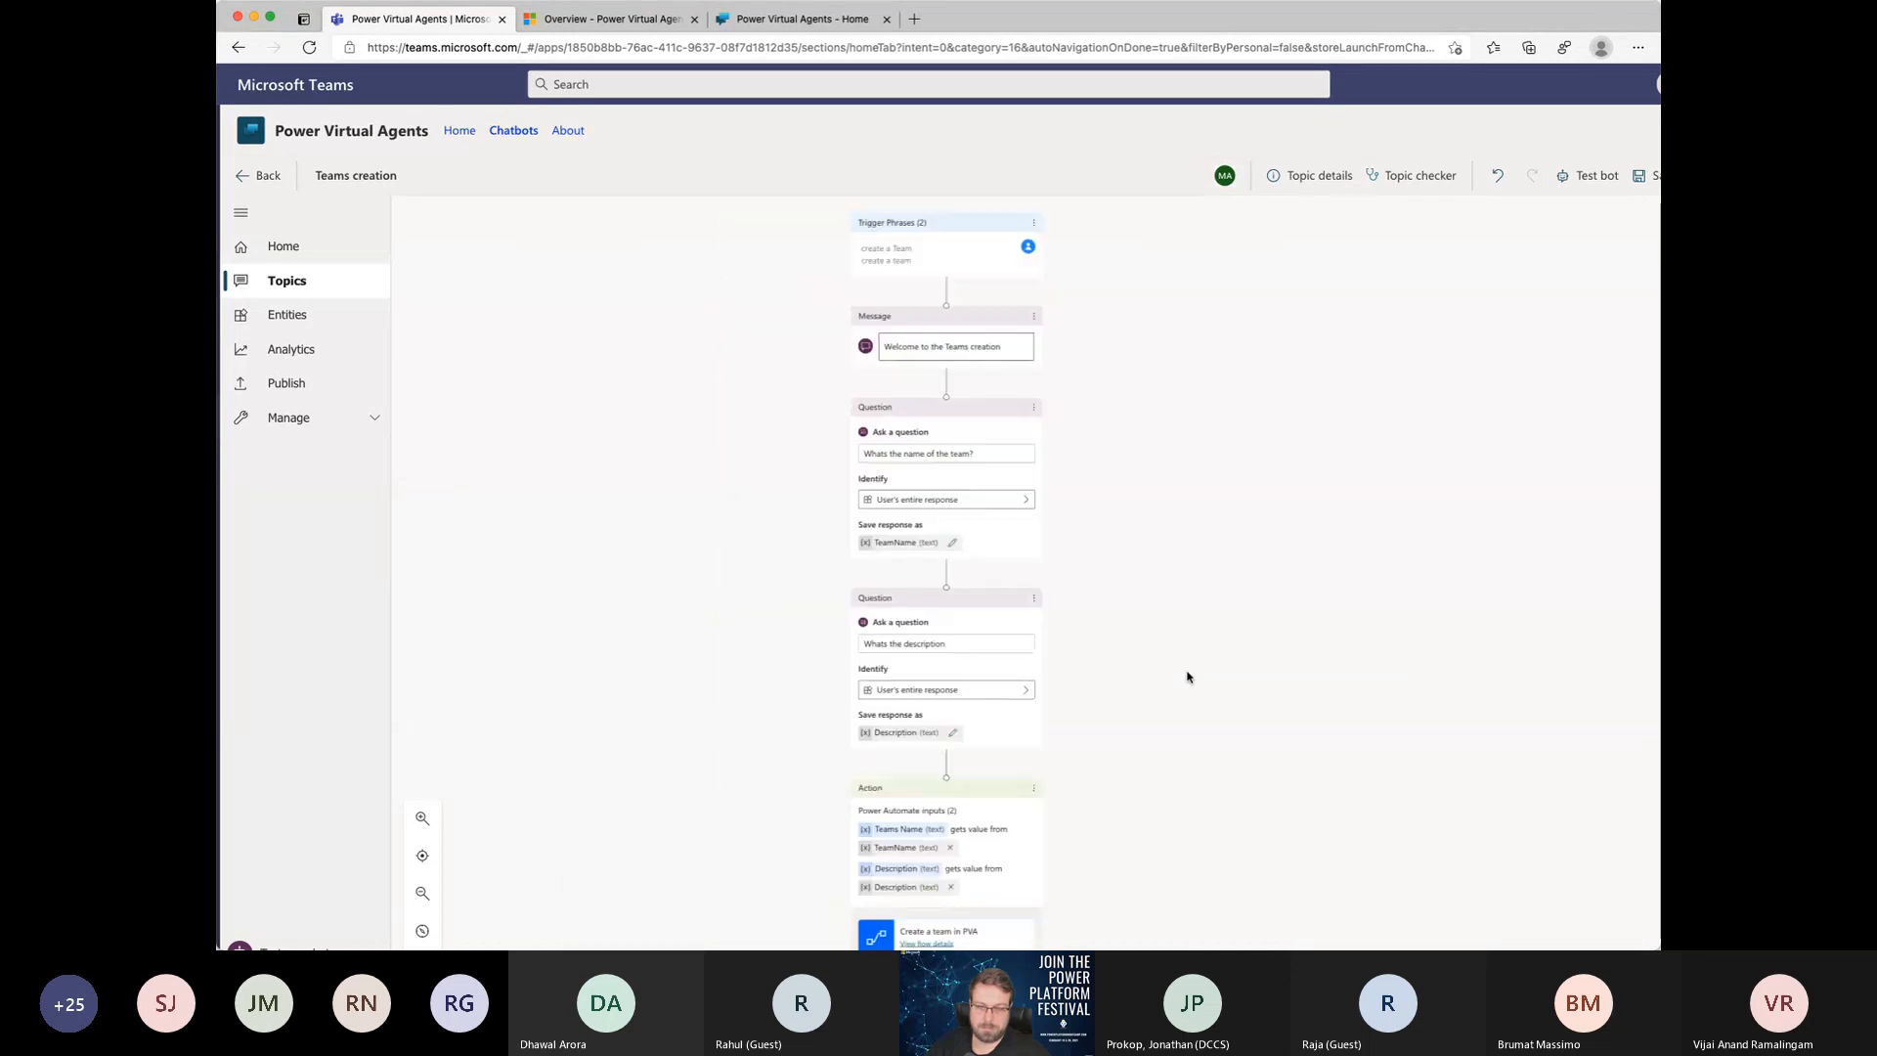
pyautogui.scroll(-6, 1188, 677)
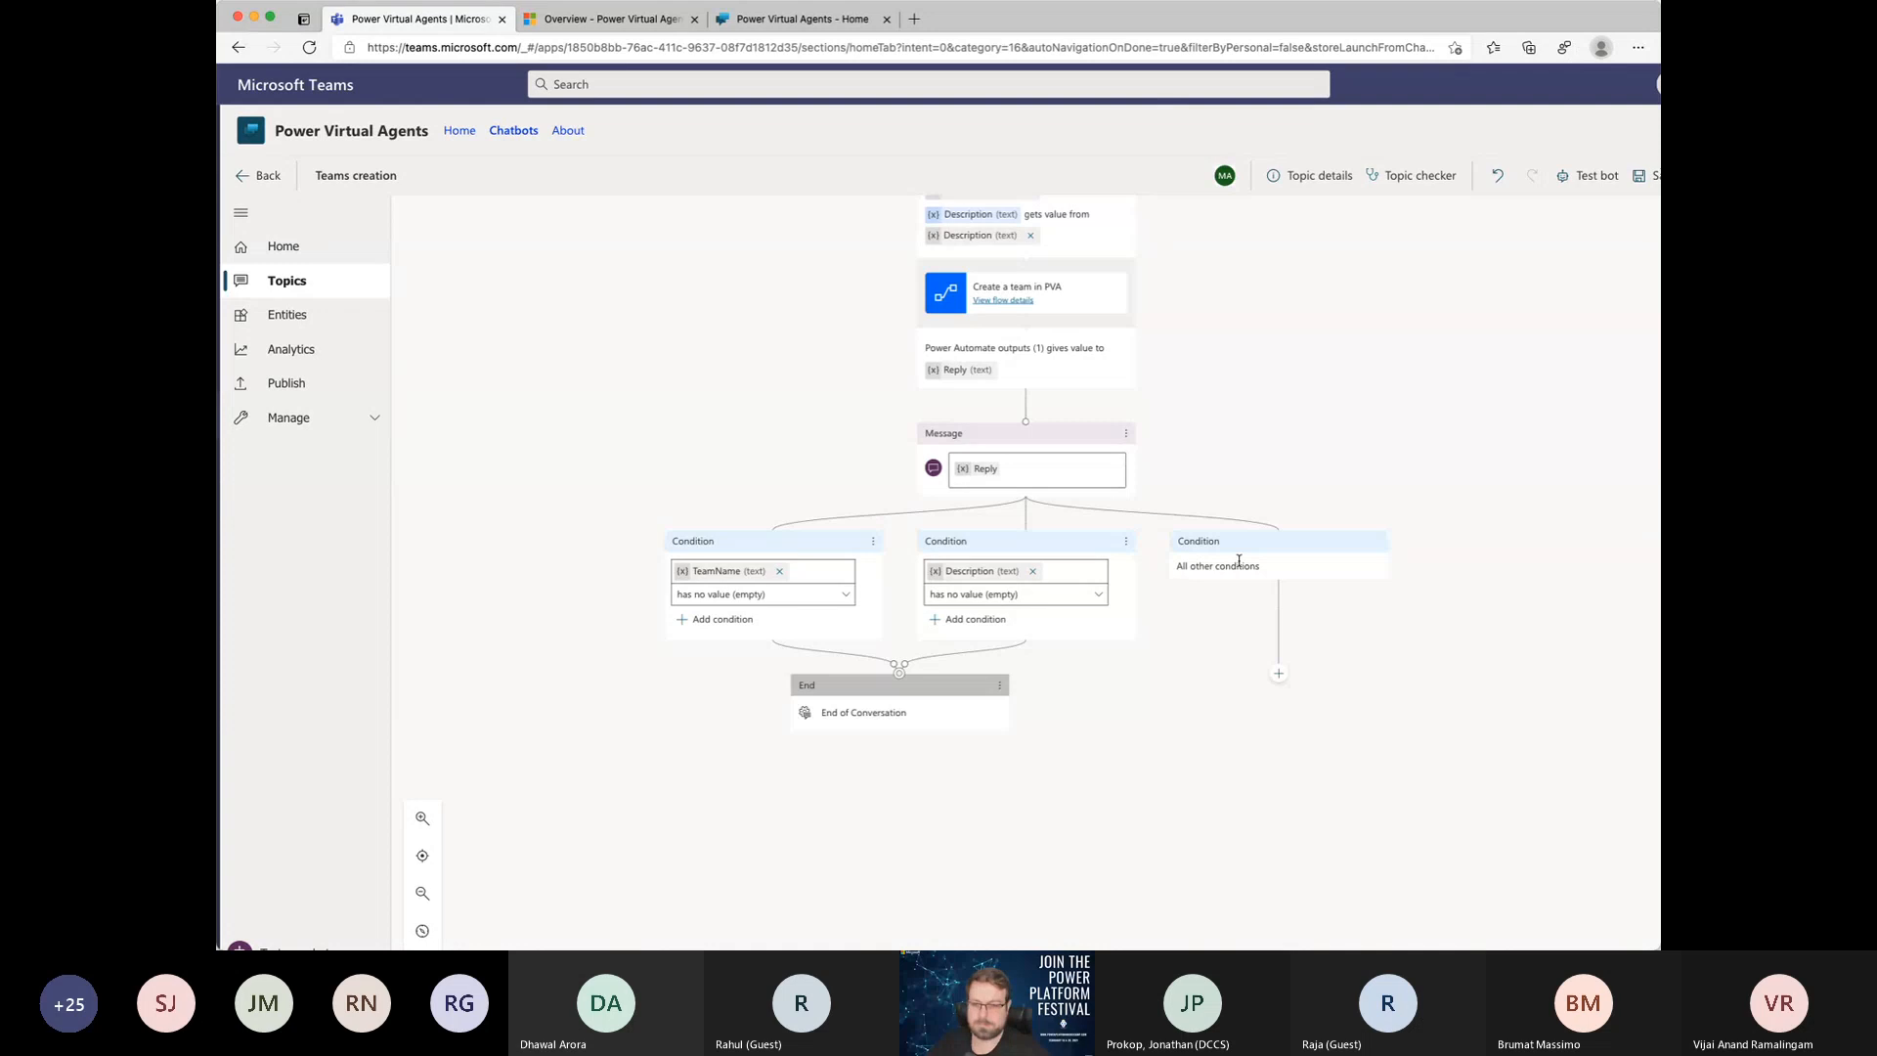
pyautogui.click(1279, 673)
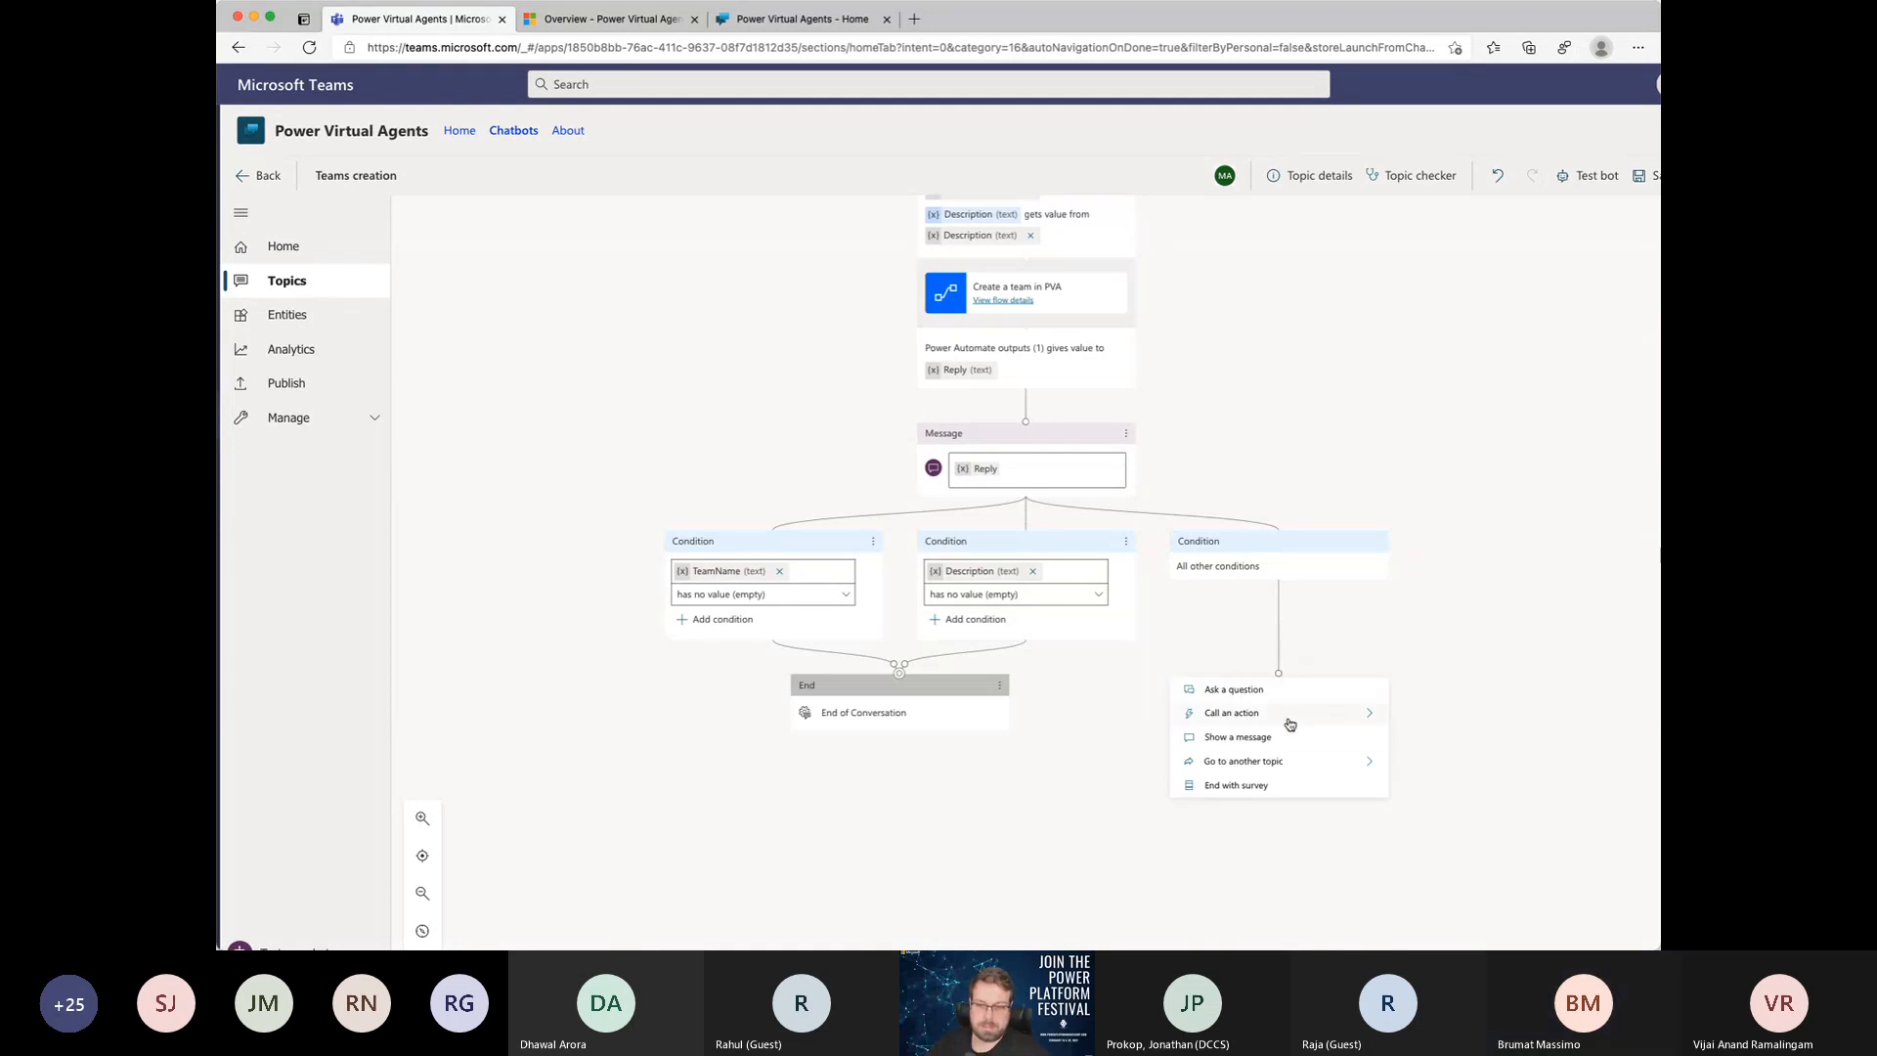
pyautogui.click(1310, 772)
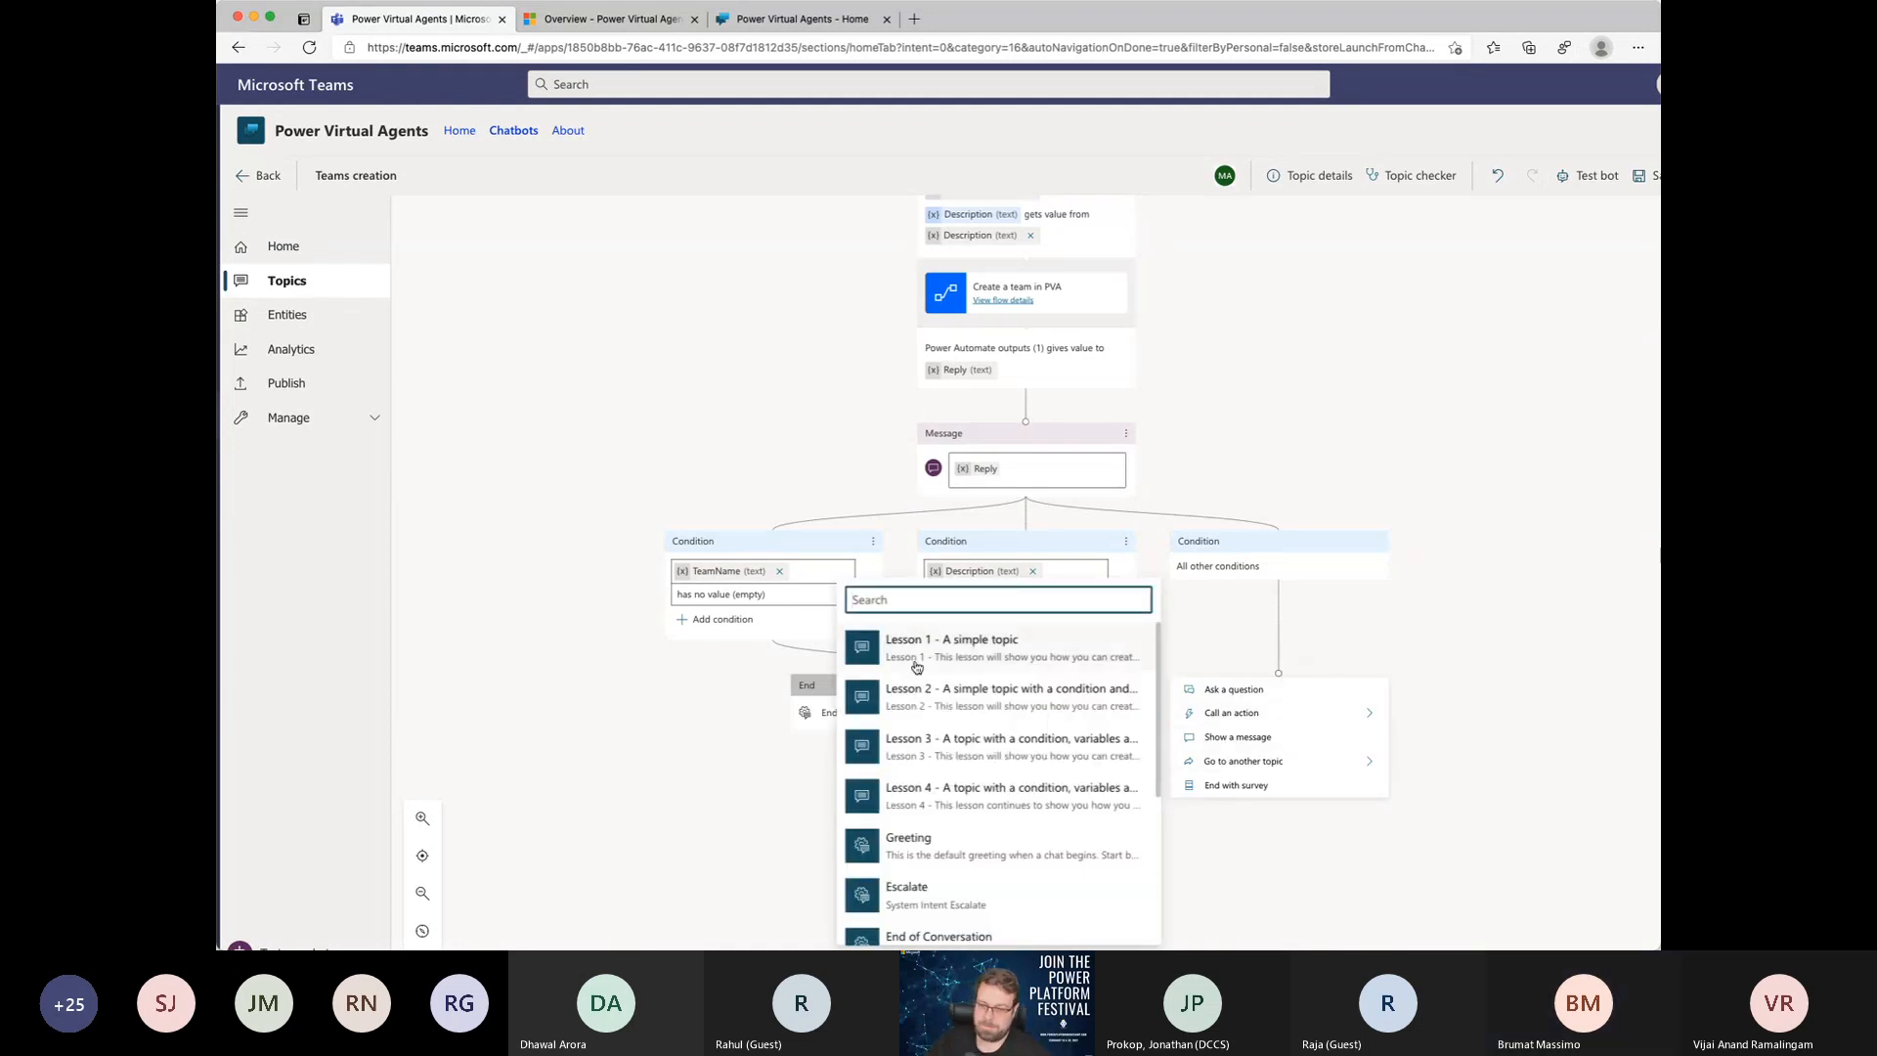
pyautogui.click(908, 842)
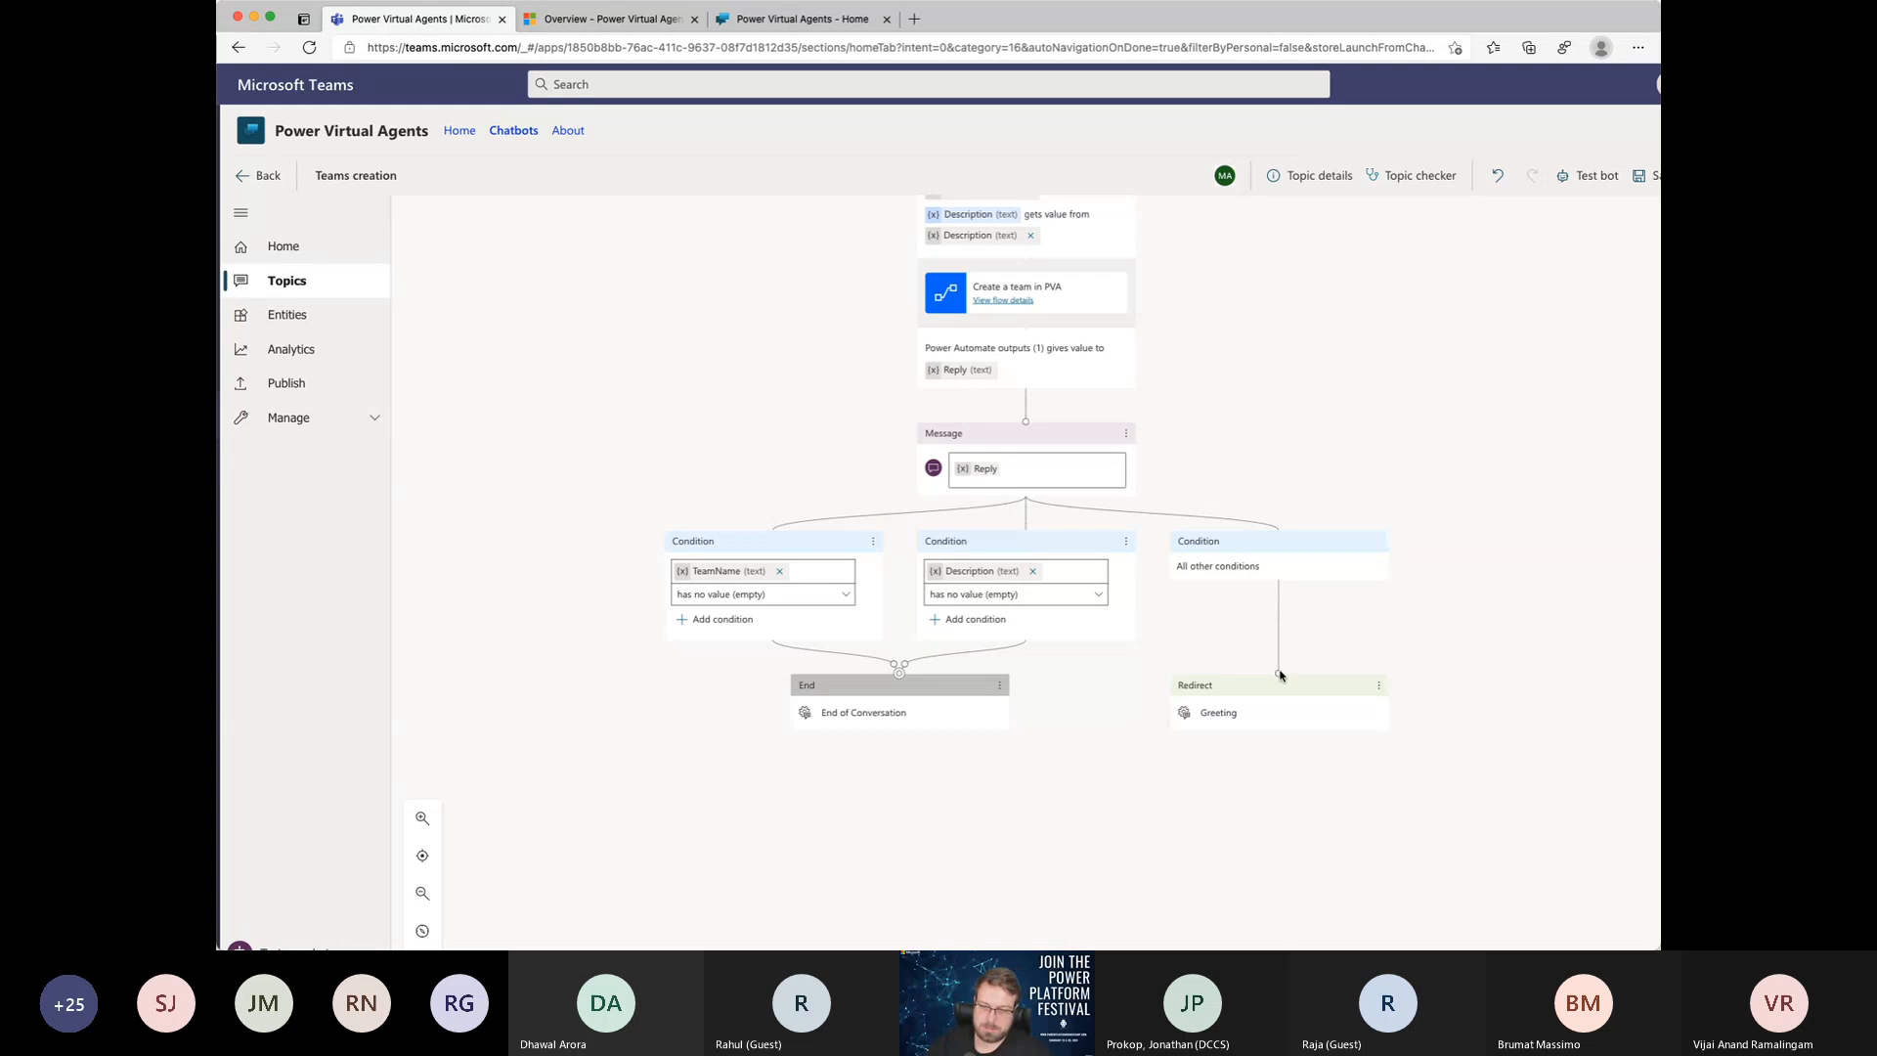
pyautogui.moveTo(1278, 672); pyautogui.dragTo(900, 674)
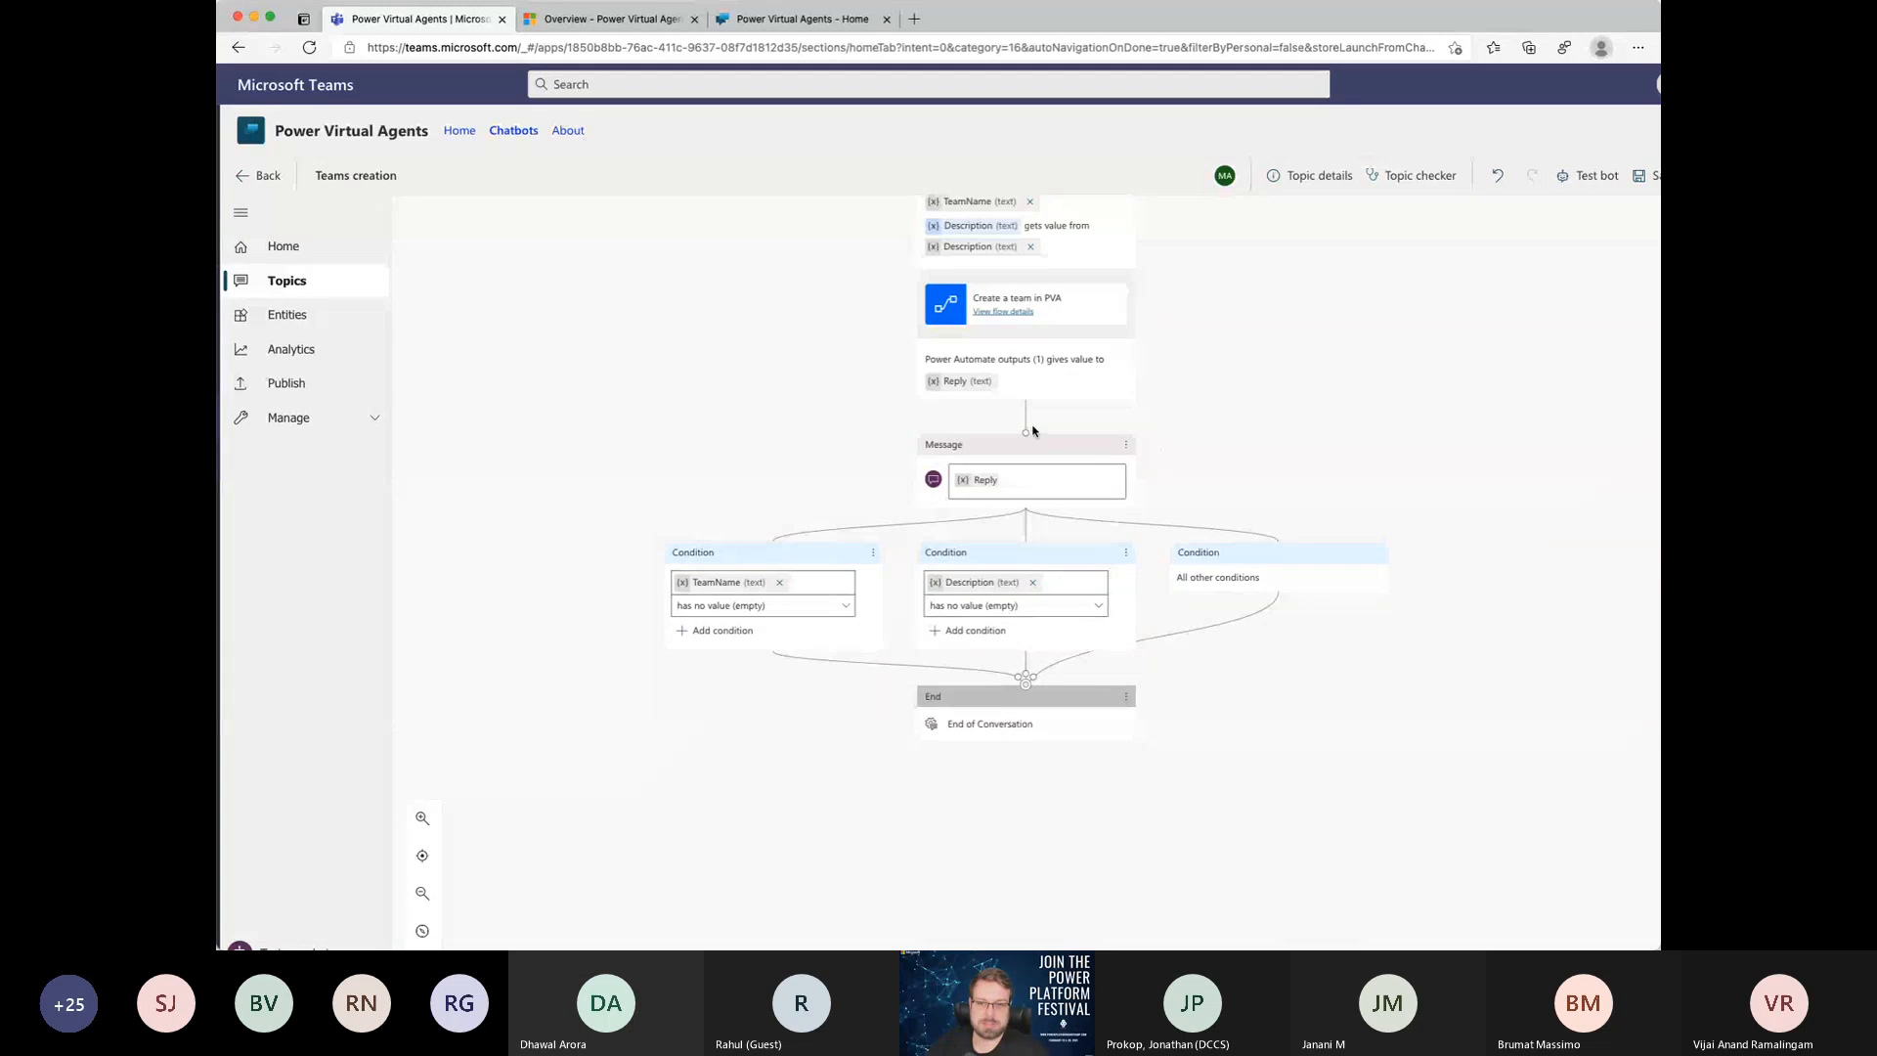
# Step: Try moving the connector between the team name and description questions, and undo the change
pyautogui.scroll(3, 1035, 430)
pyautogui.scroll(1, 1031, 489)
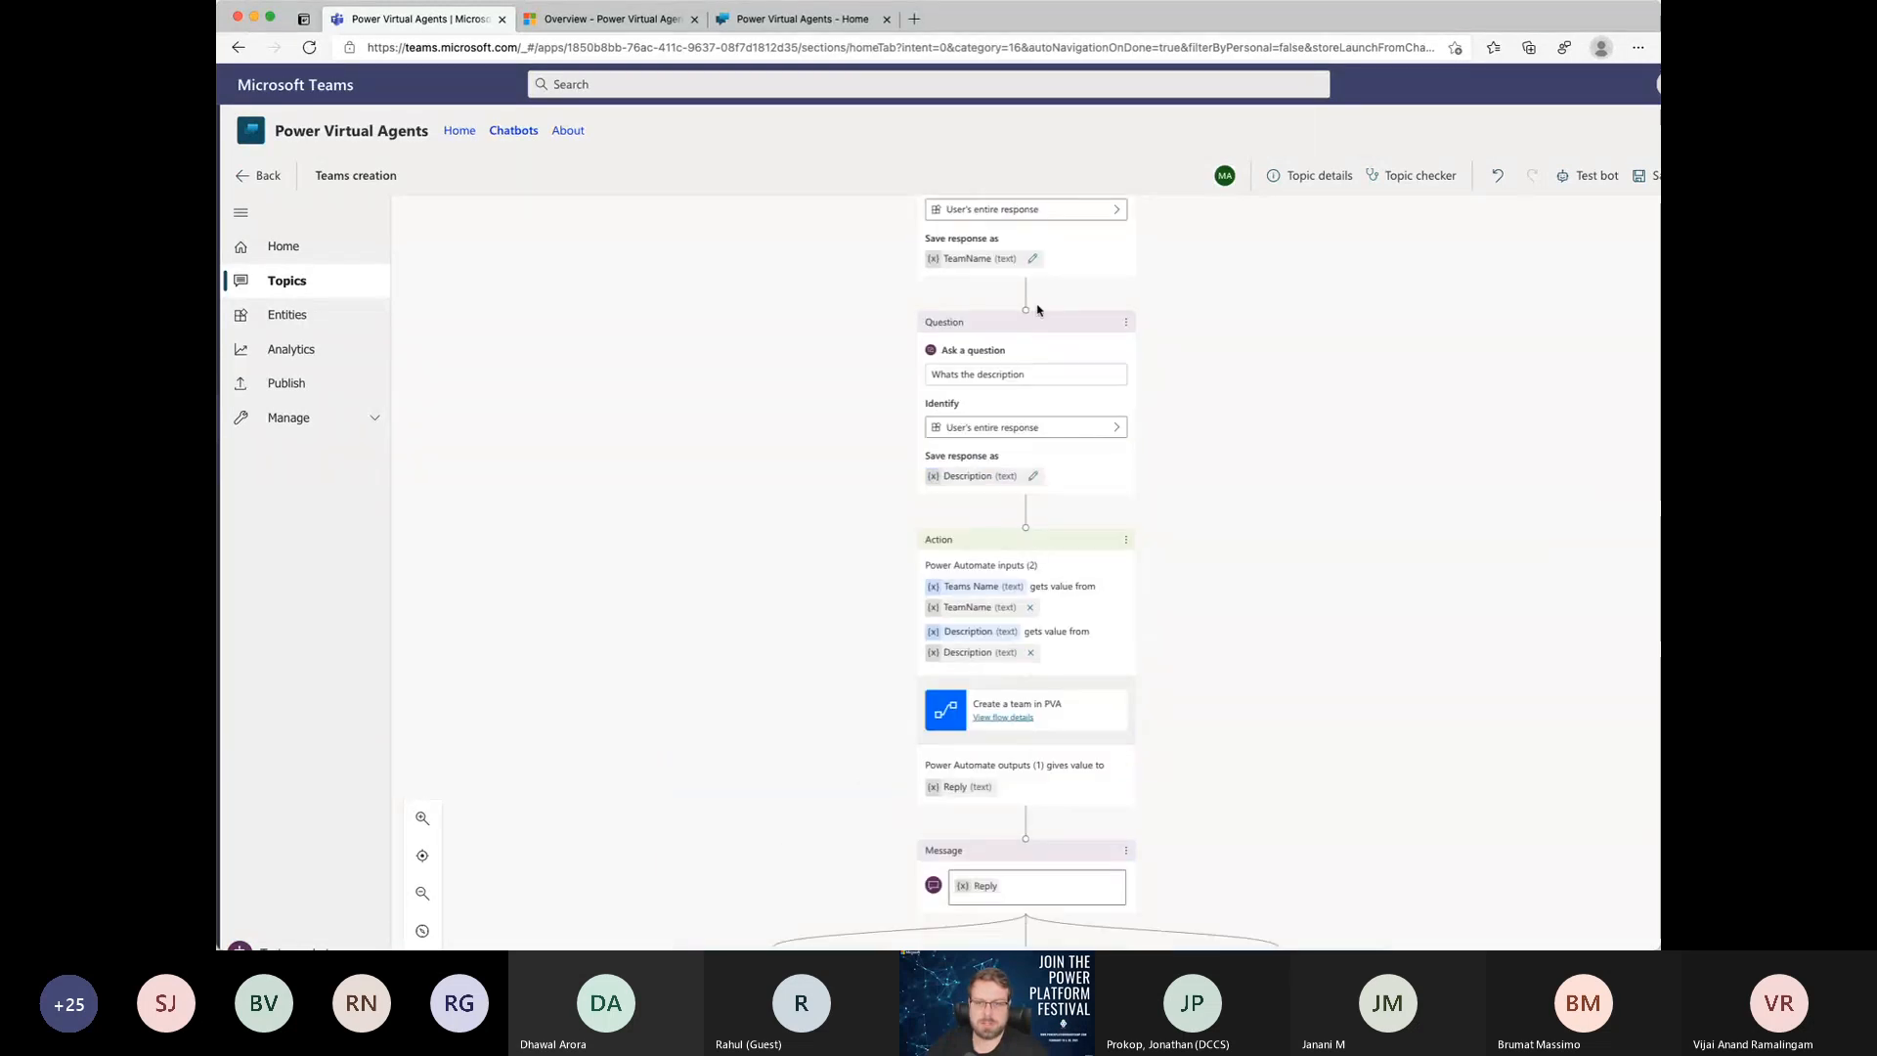
pyautogui.moveTo(1020, 311); pyautogui.dragTo(1046, 479)
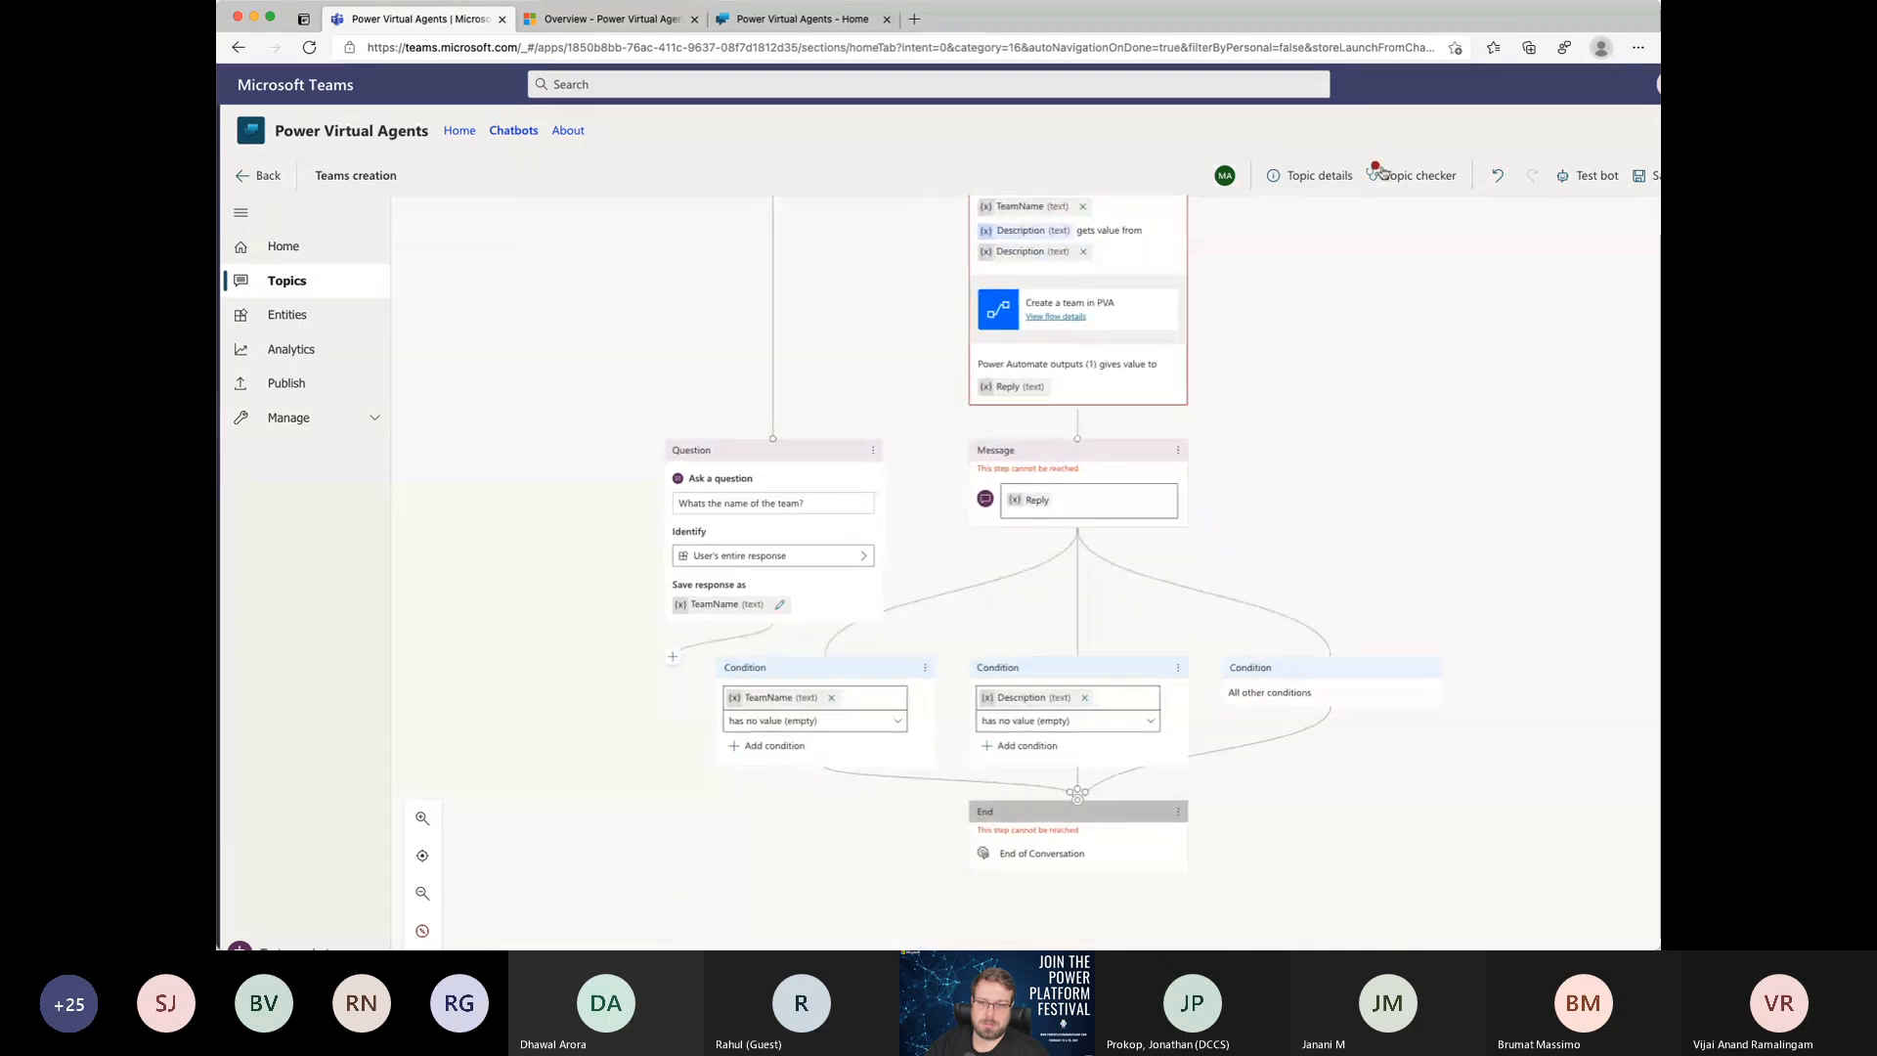
pyautogui.click(1500, 175)
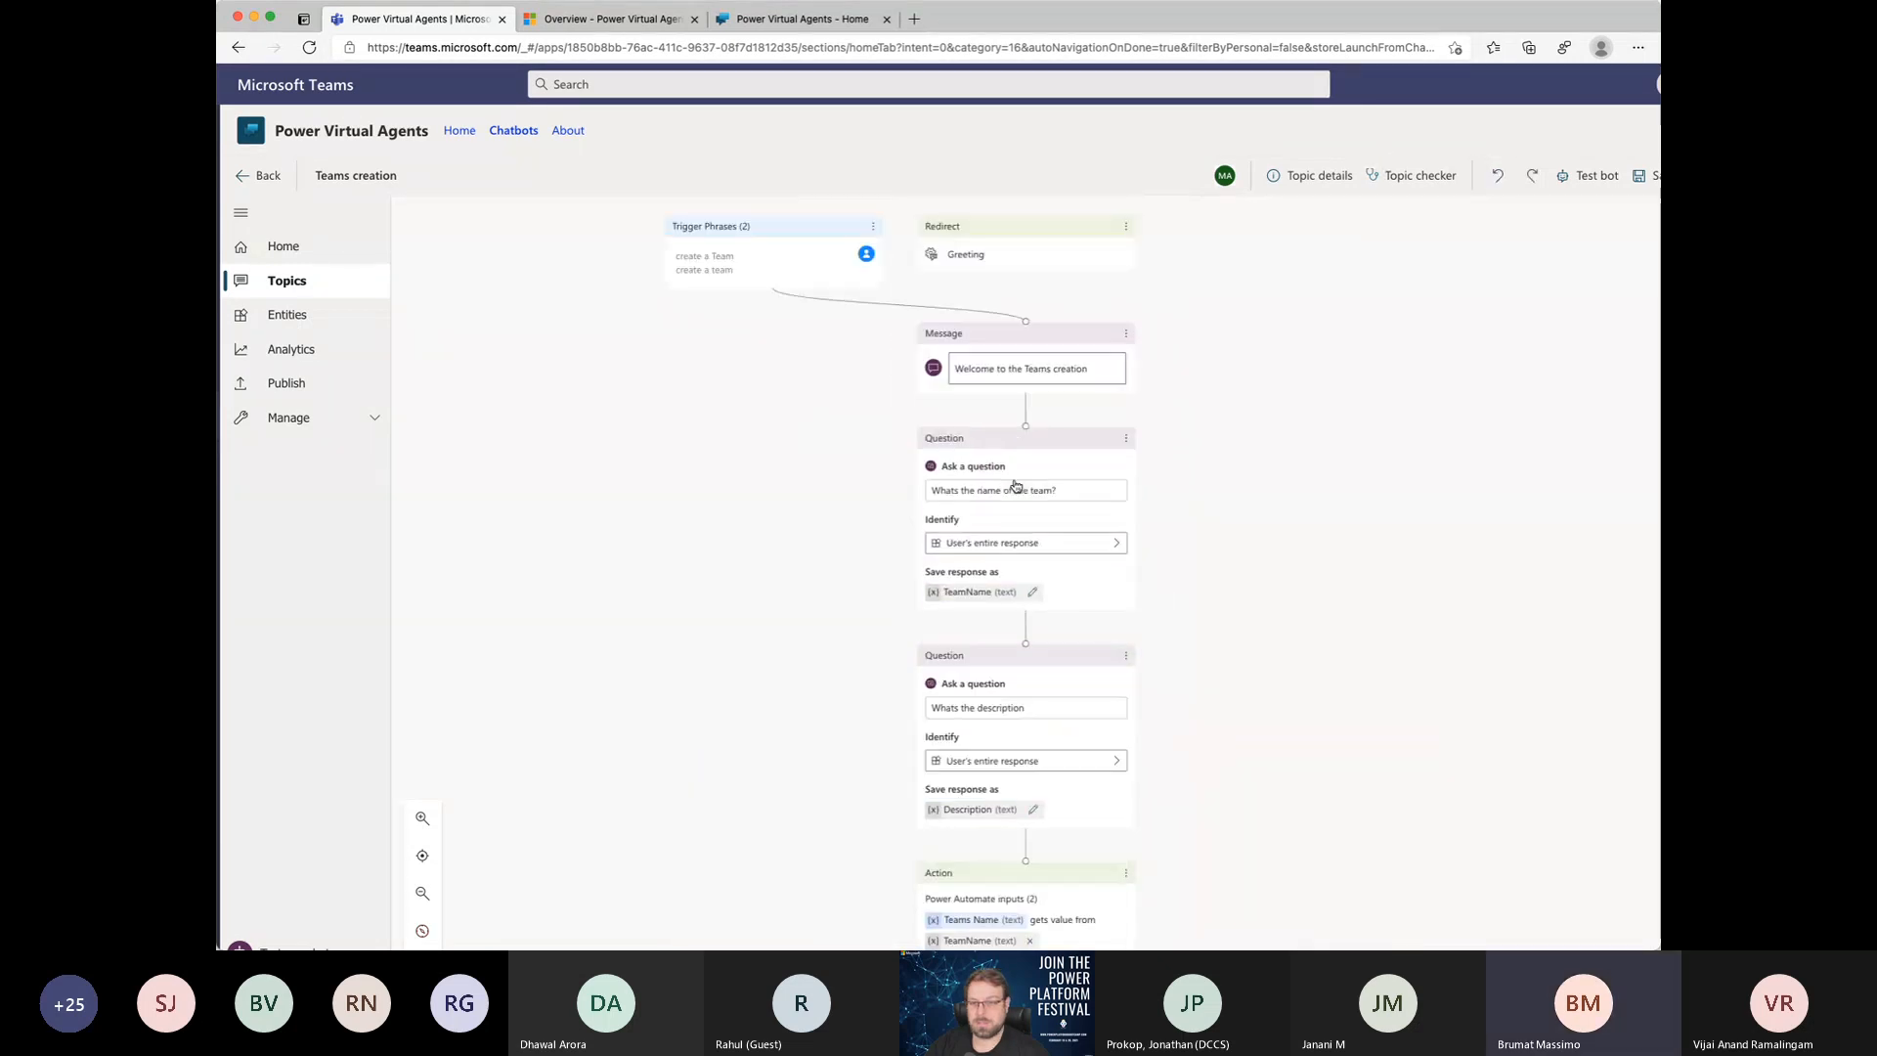
# Step: Delete the disconnected Greeting redirect beside the trigger phrases and save the topic
pyautogui.click(1125, 226)
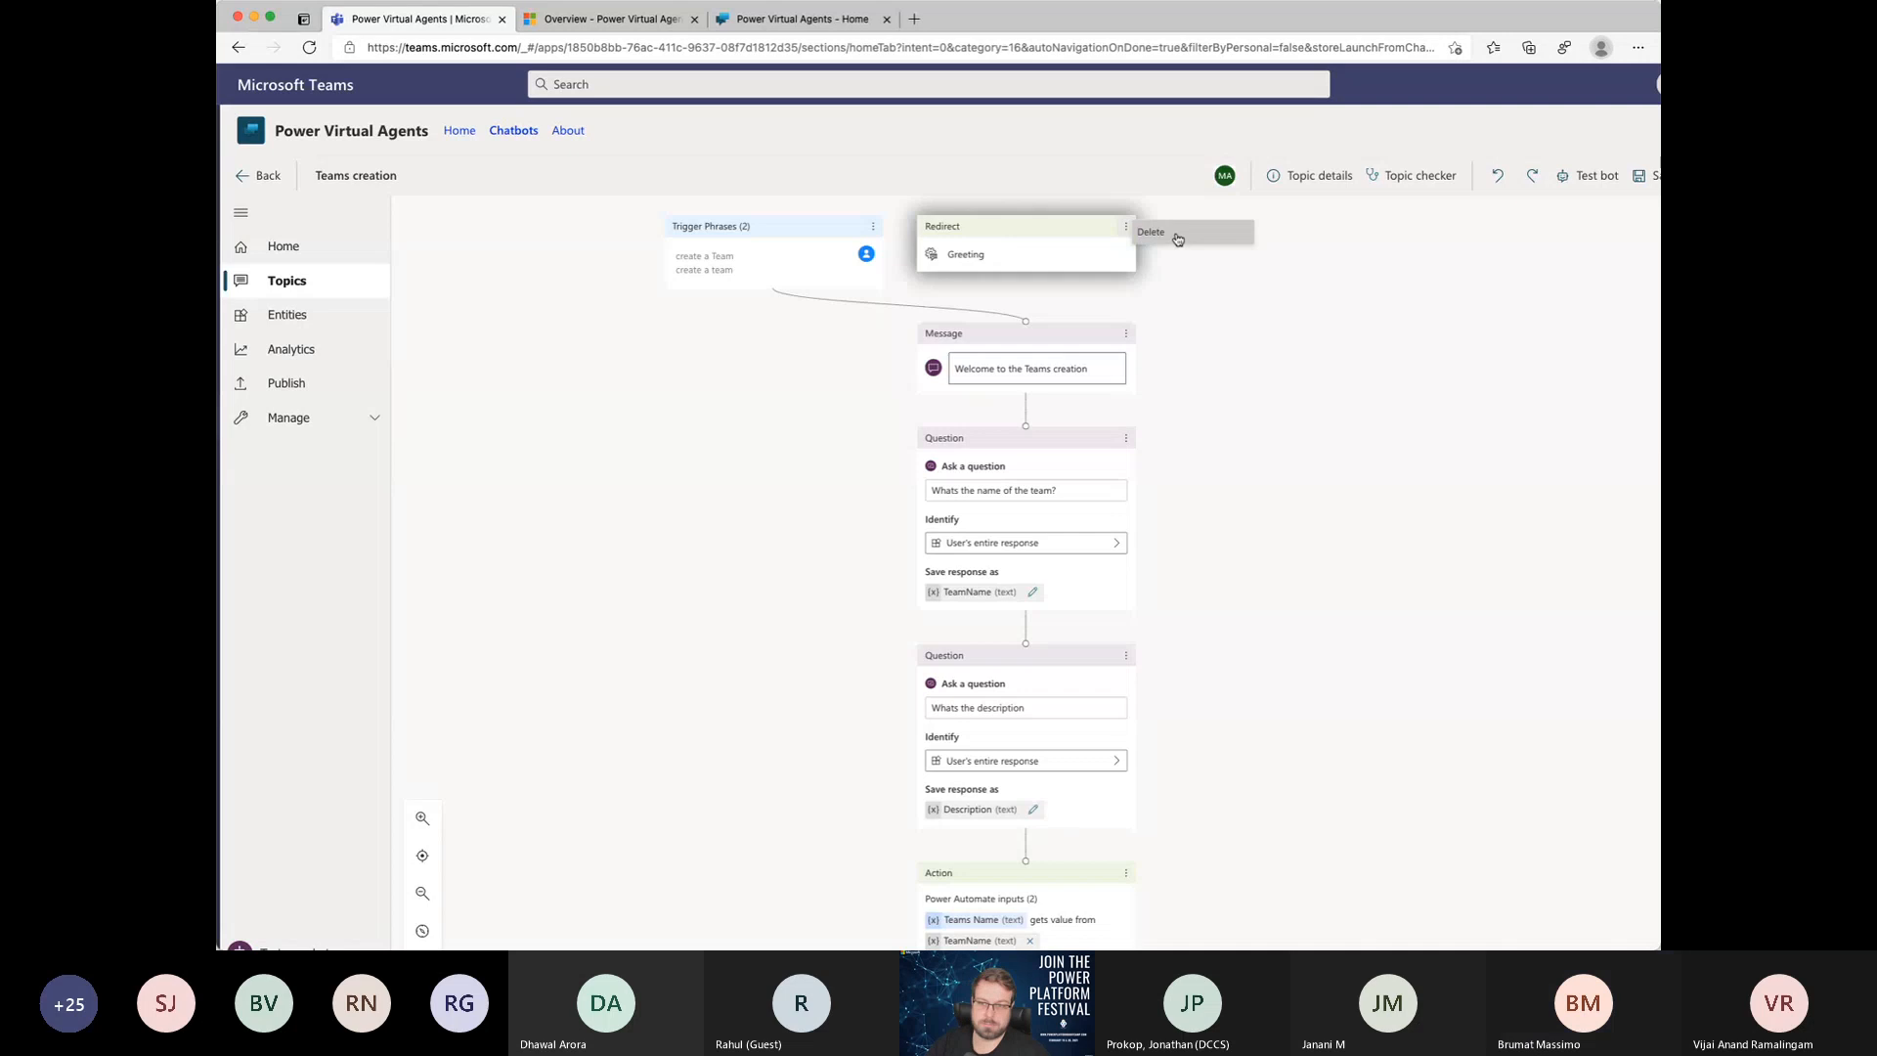
pyautogui.click(1181, 241)
pyautogui.scroll(-7, 1274, 587)
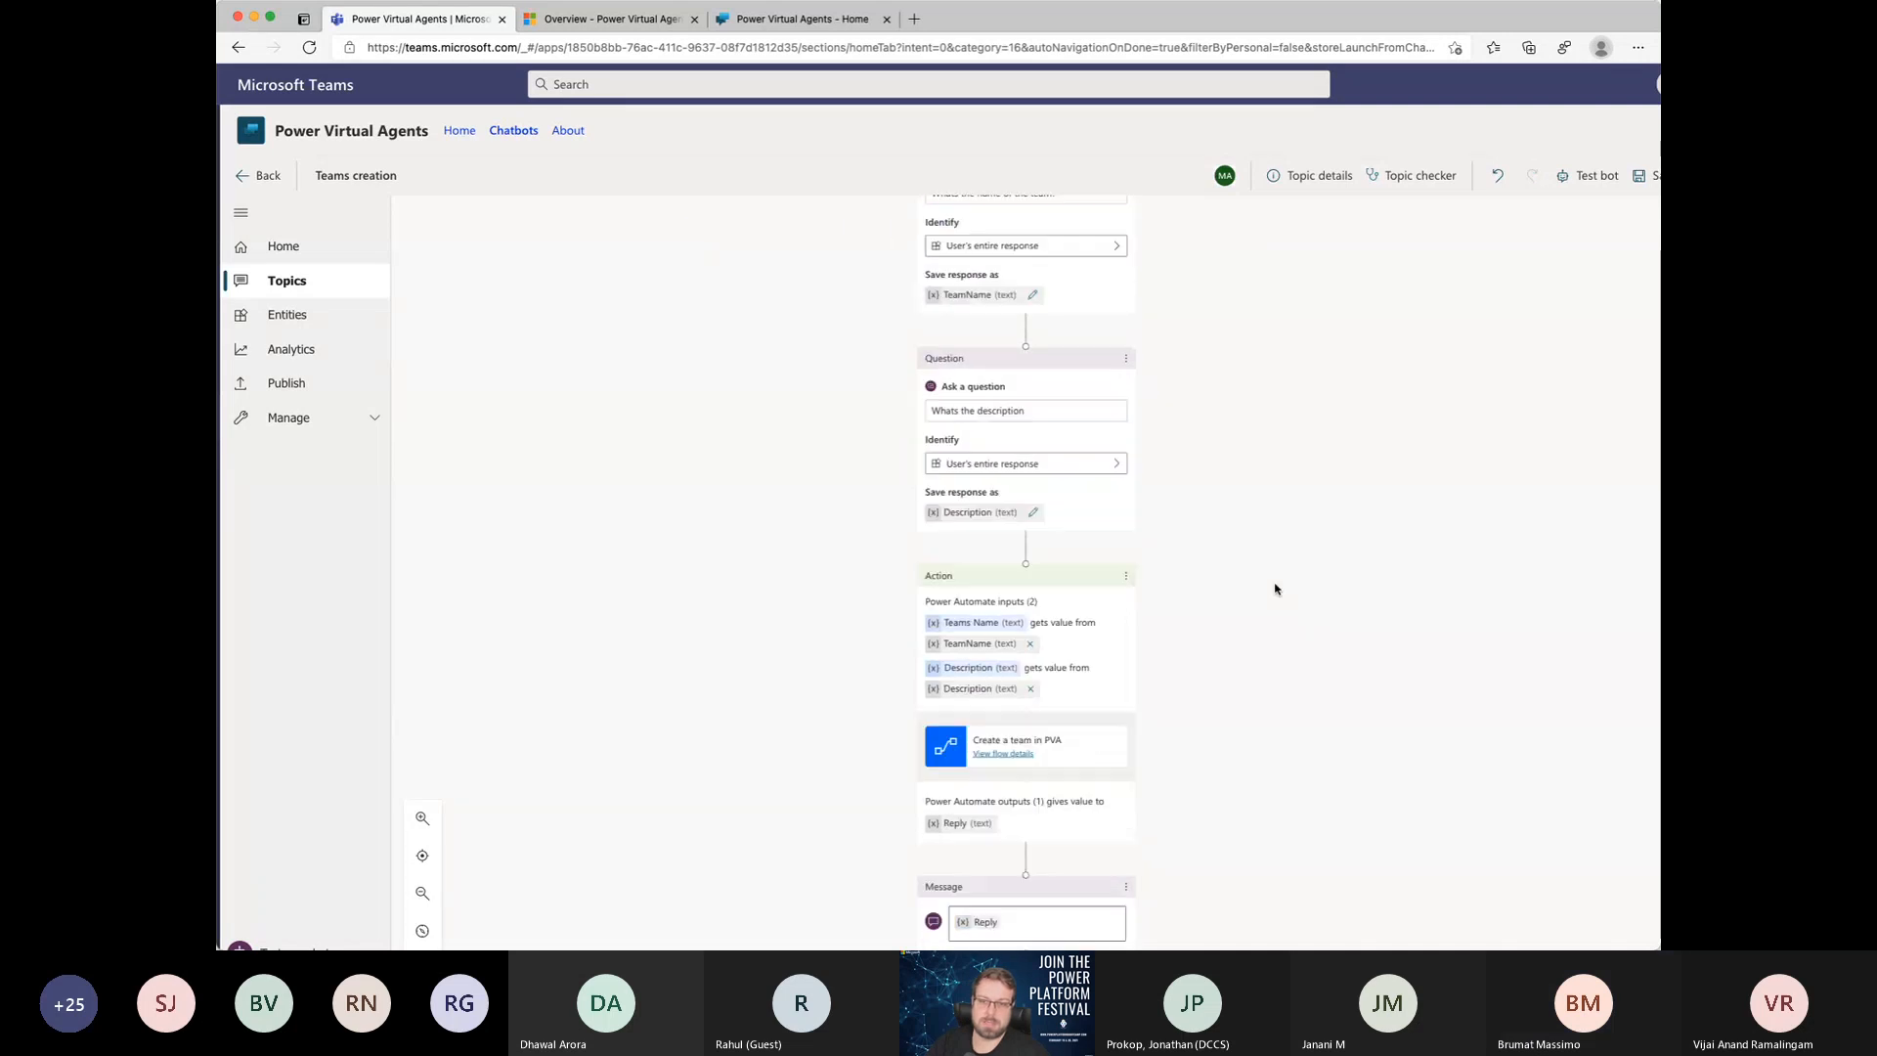
pyautogui.scroll(-1, 1275, 590)
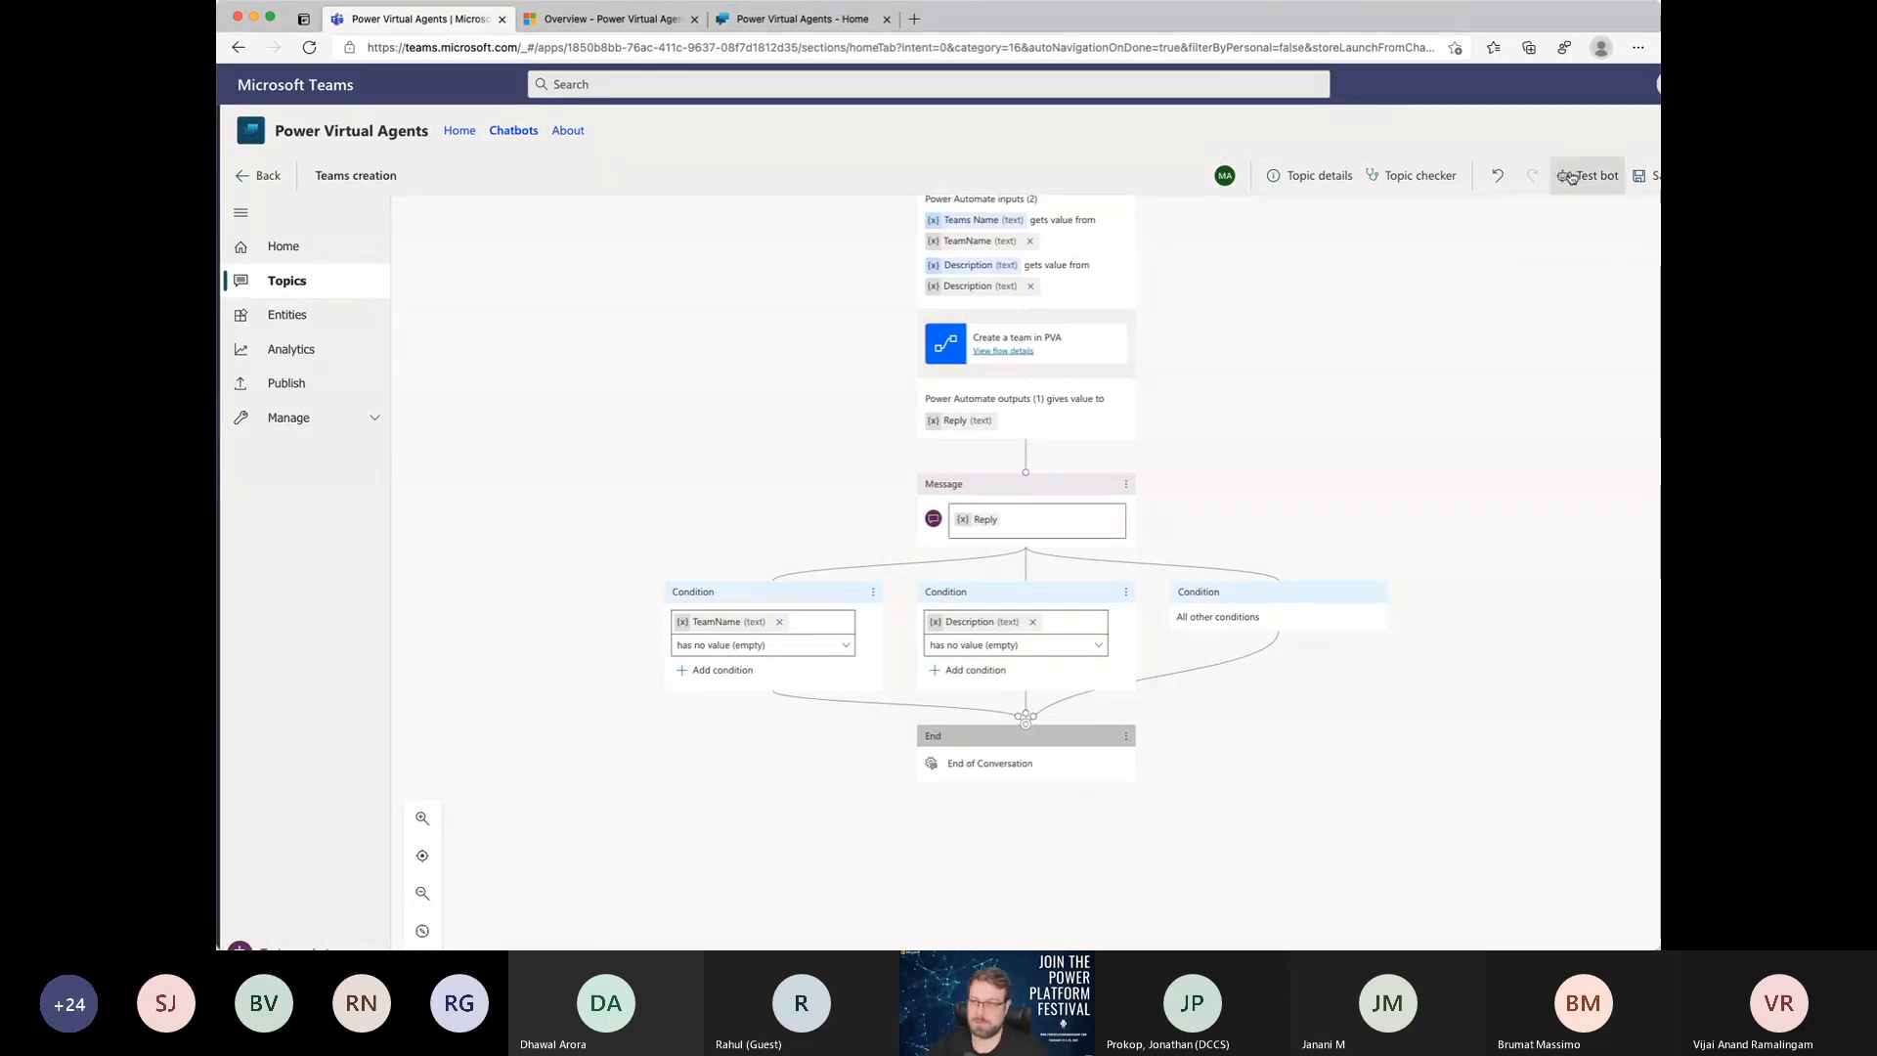
pyautogui.hscroll(1, 1478, 198)
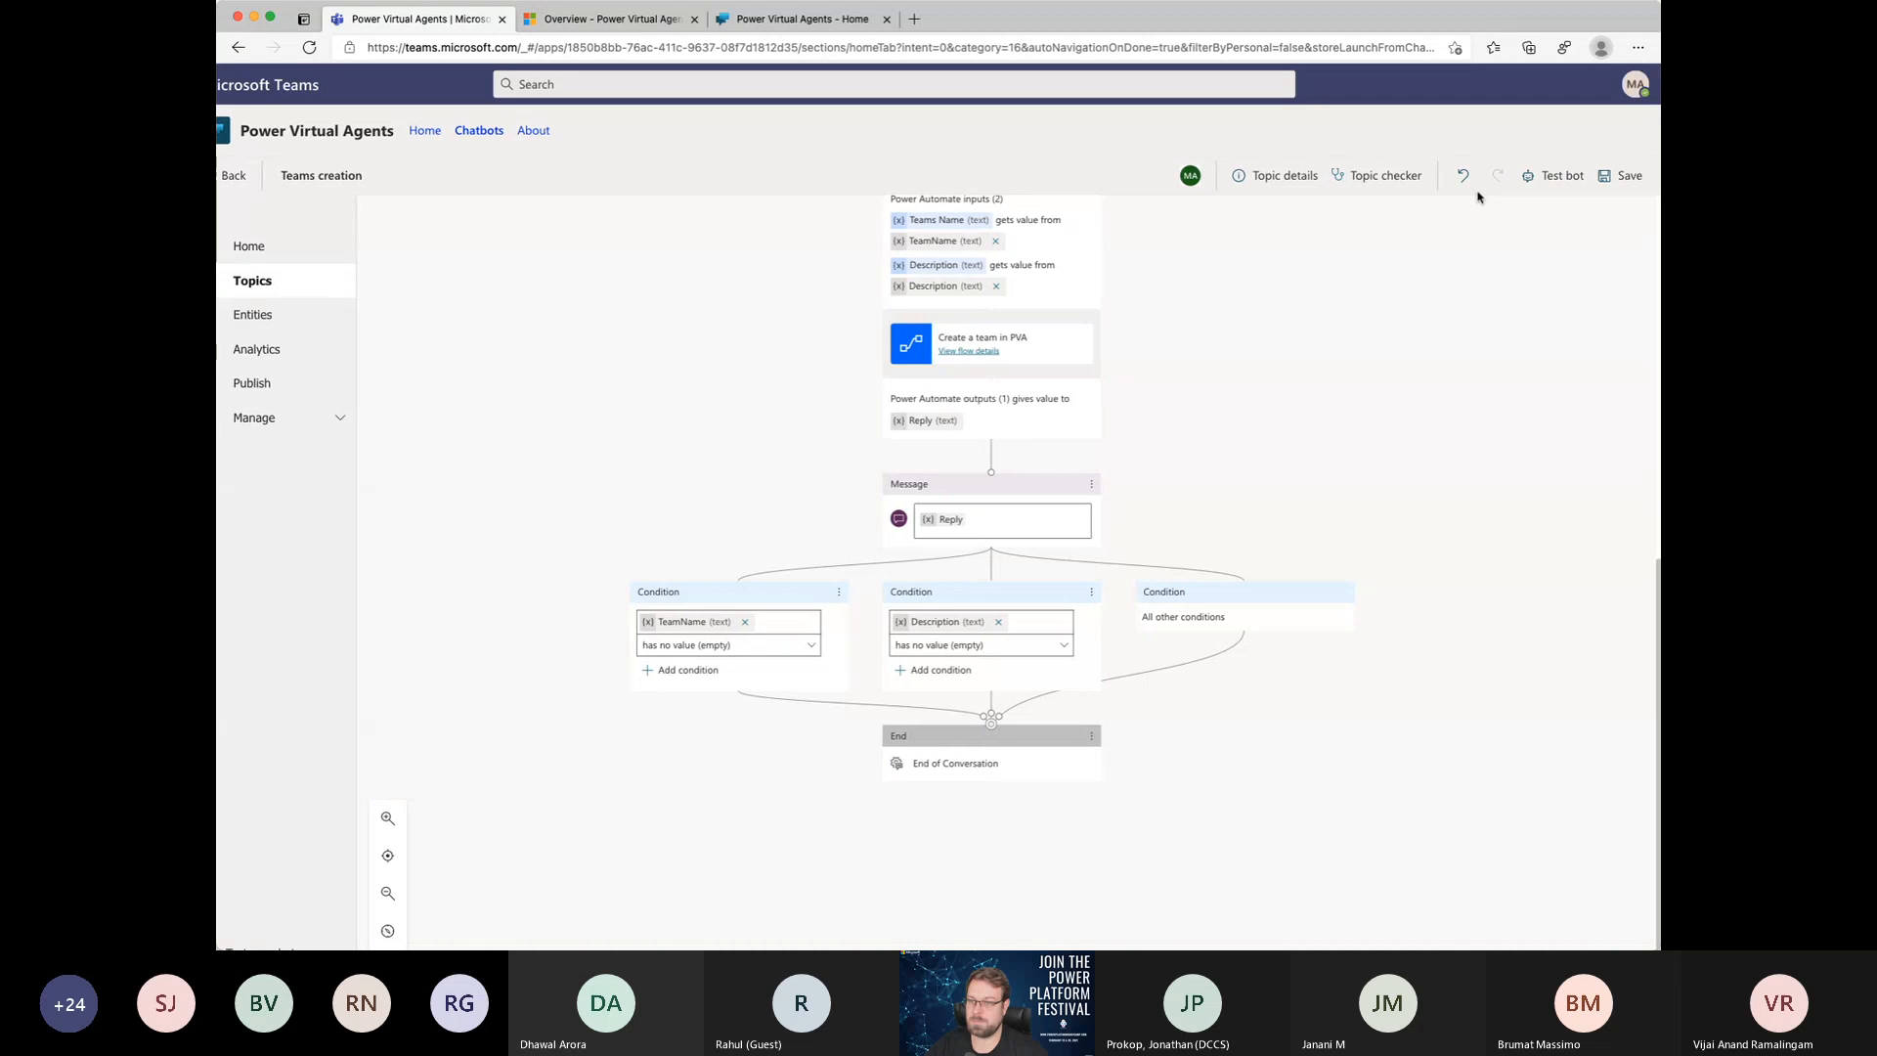
pyautogui.click(1623, 178)
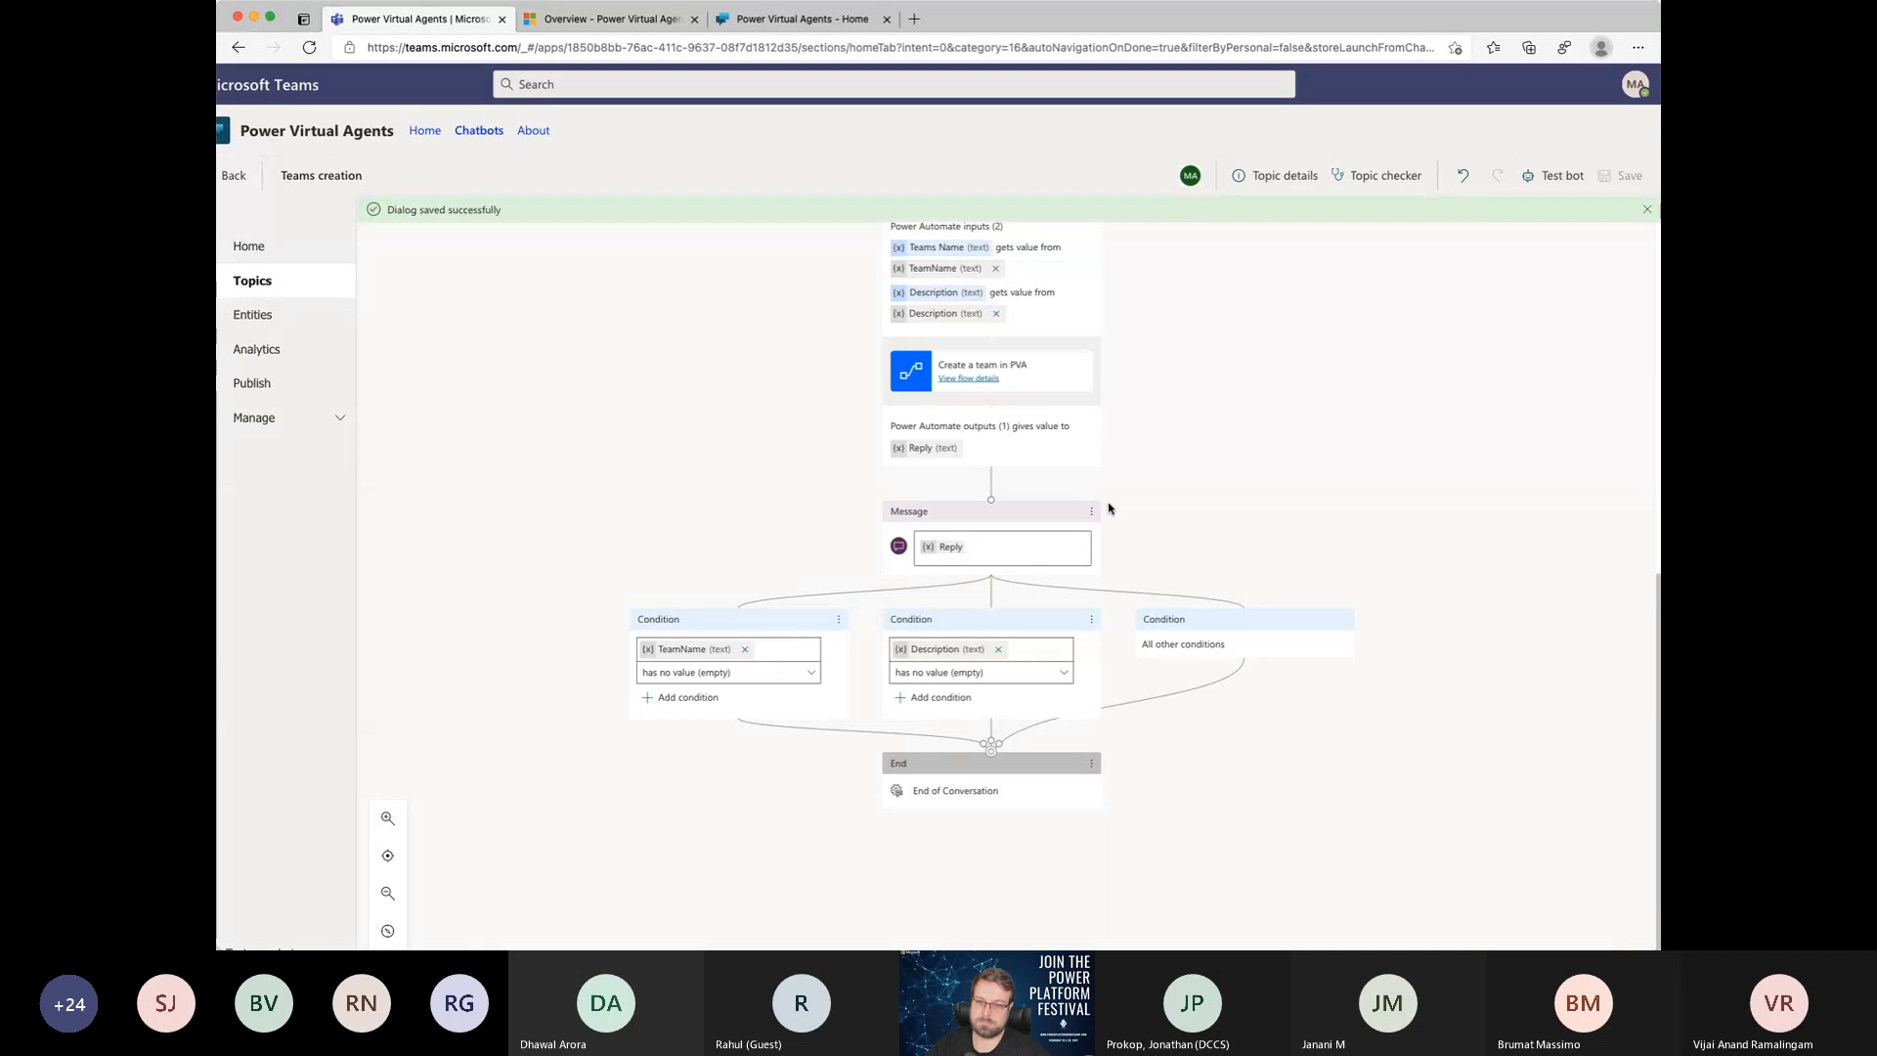
# Step: Open the bot test chat and trigger the topic with the message "Create a Team"
pyautogui.click(1556, 175)
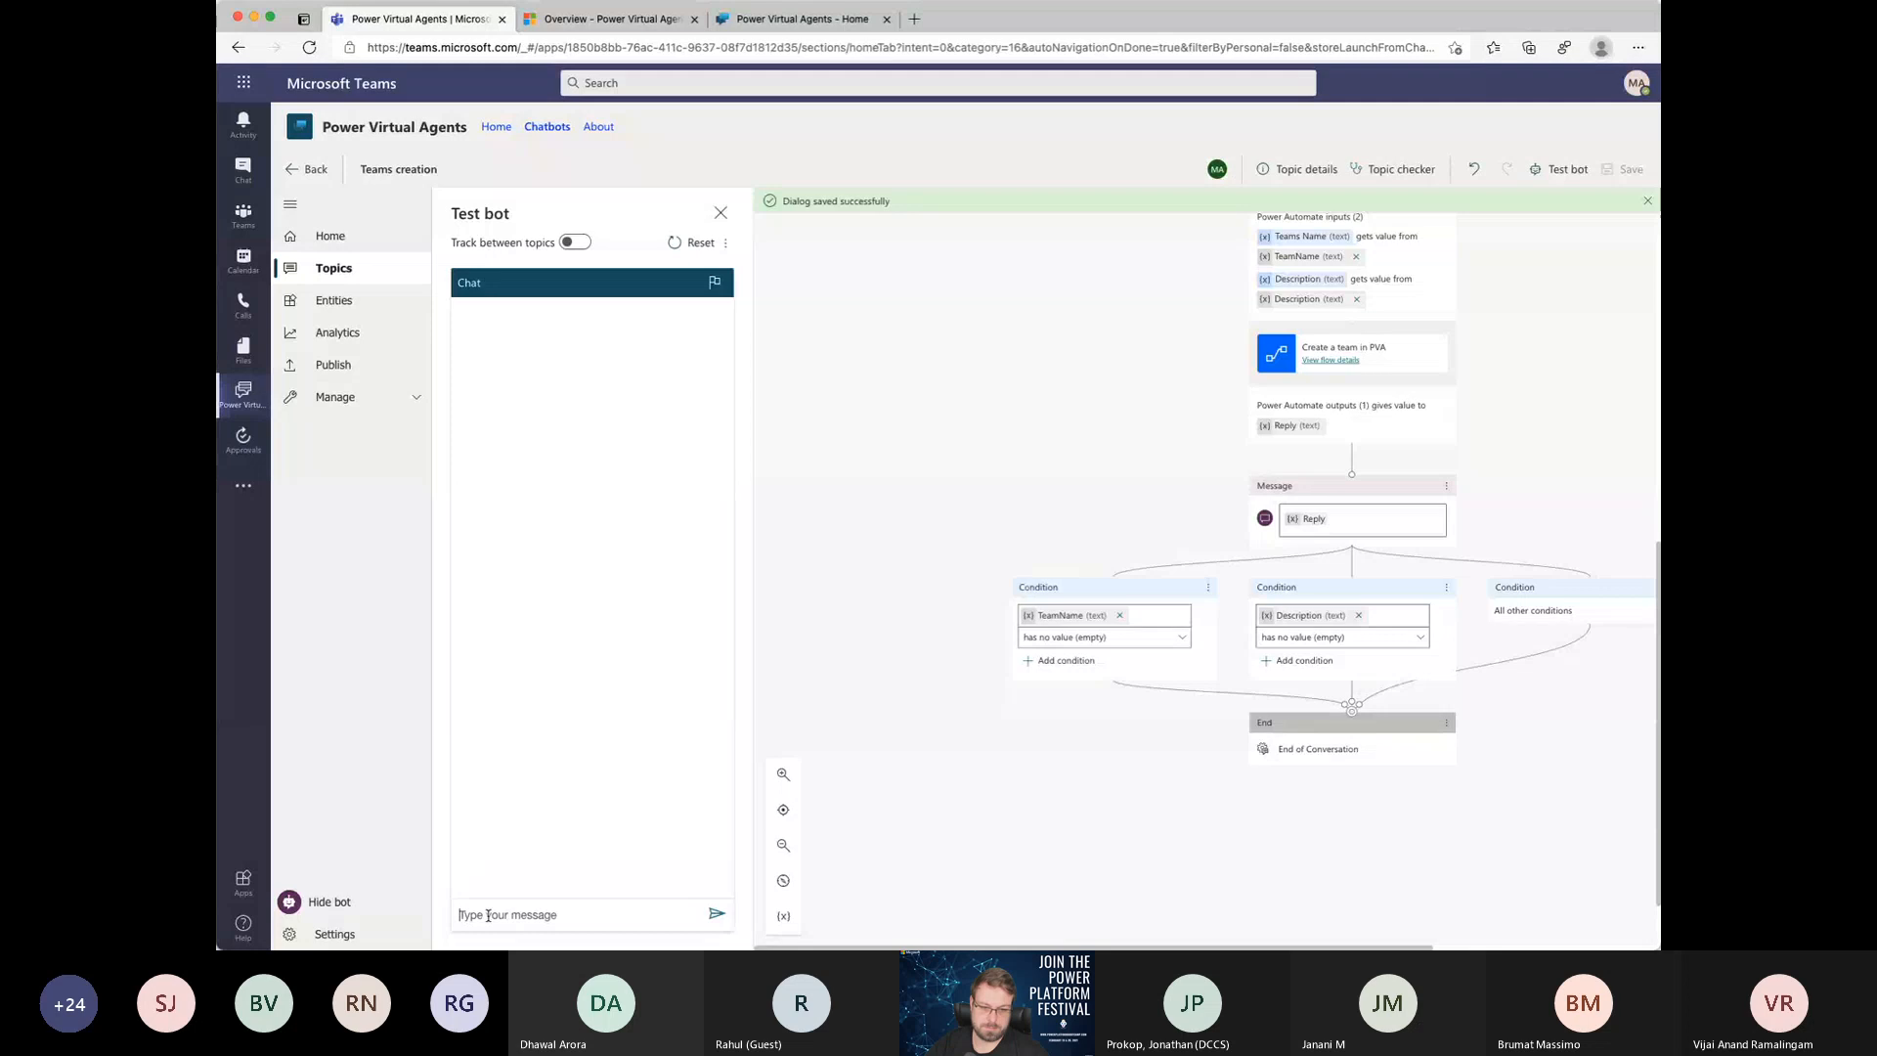
pyautogui.write('Cre')
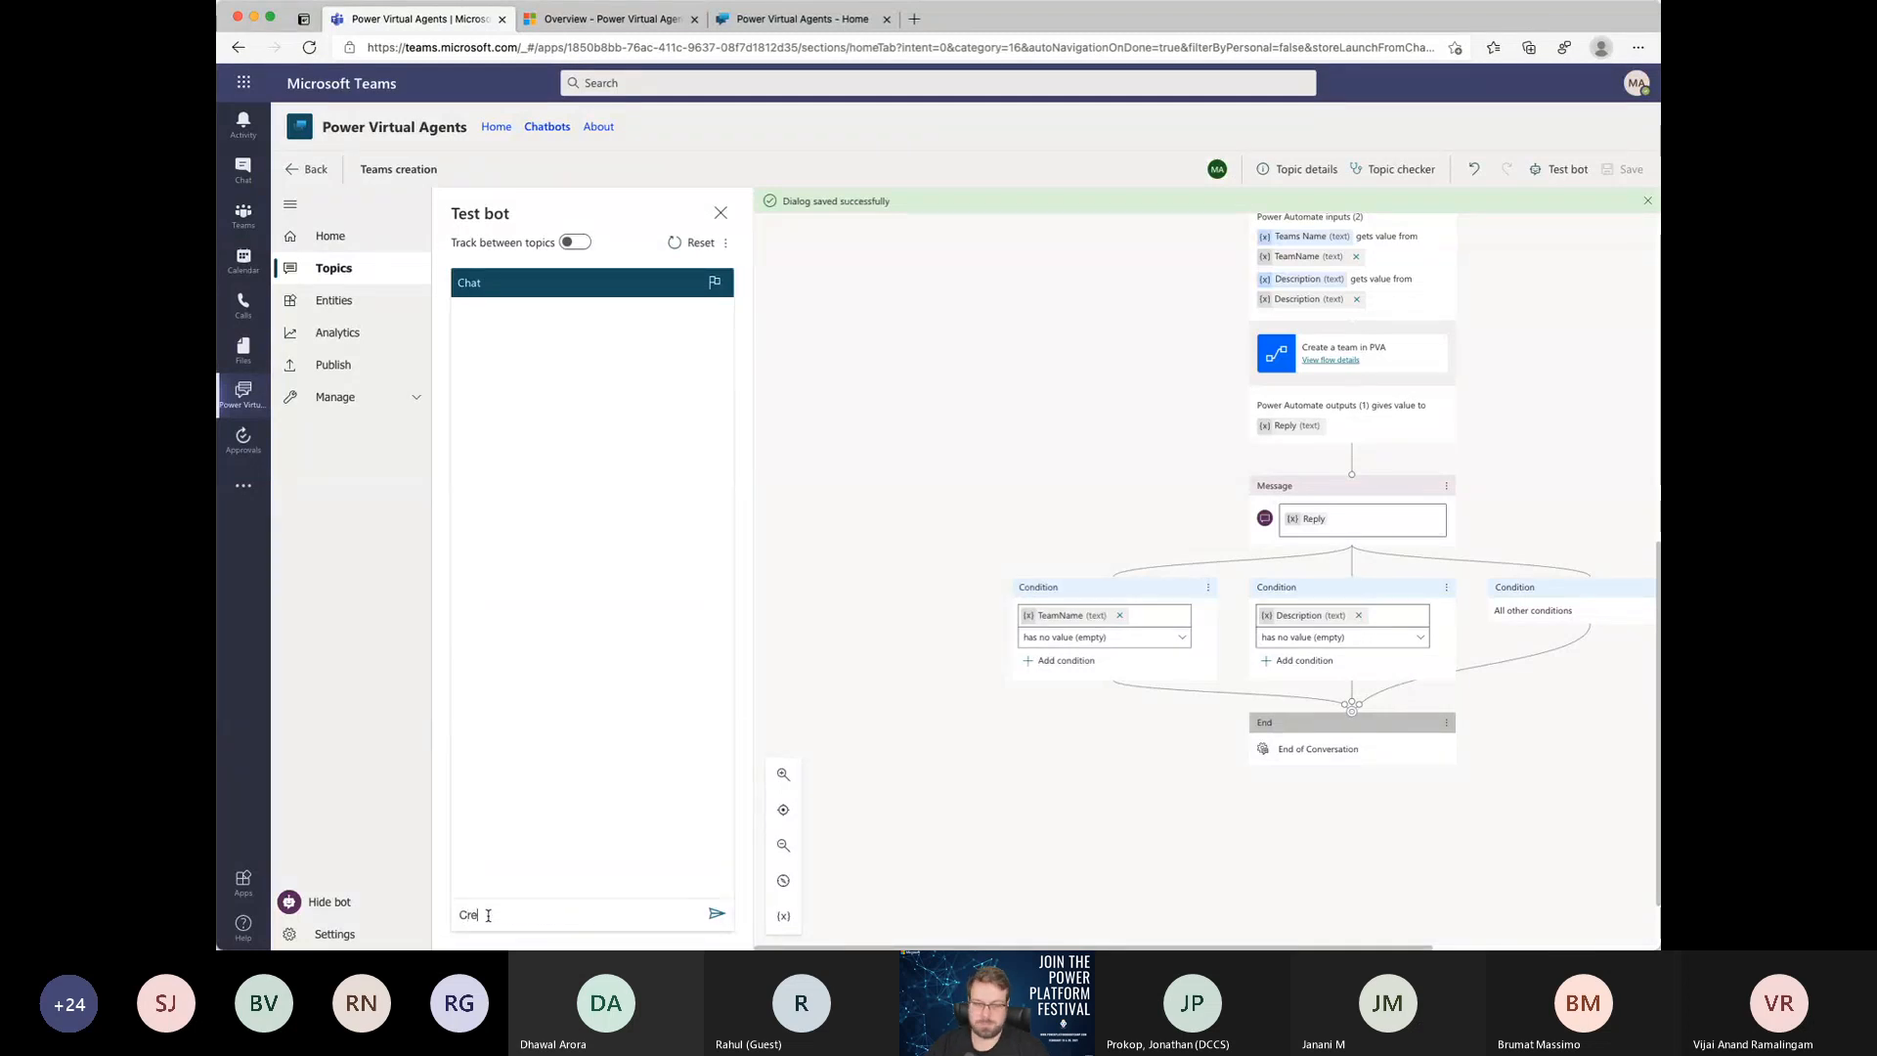
pyautogui.write('ate a TEam')
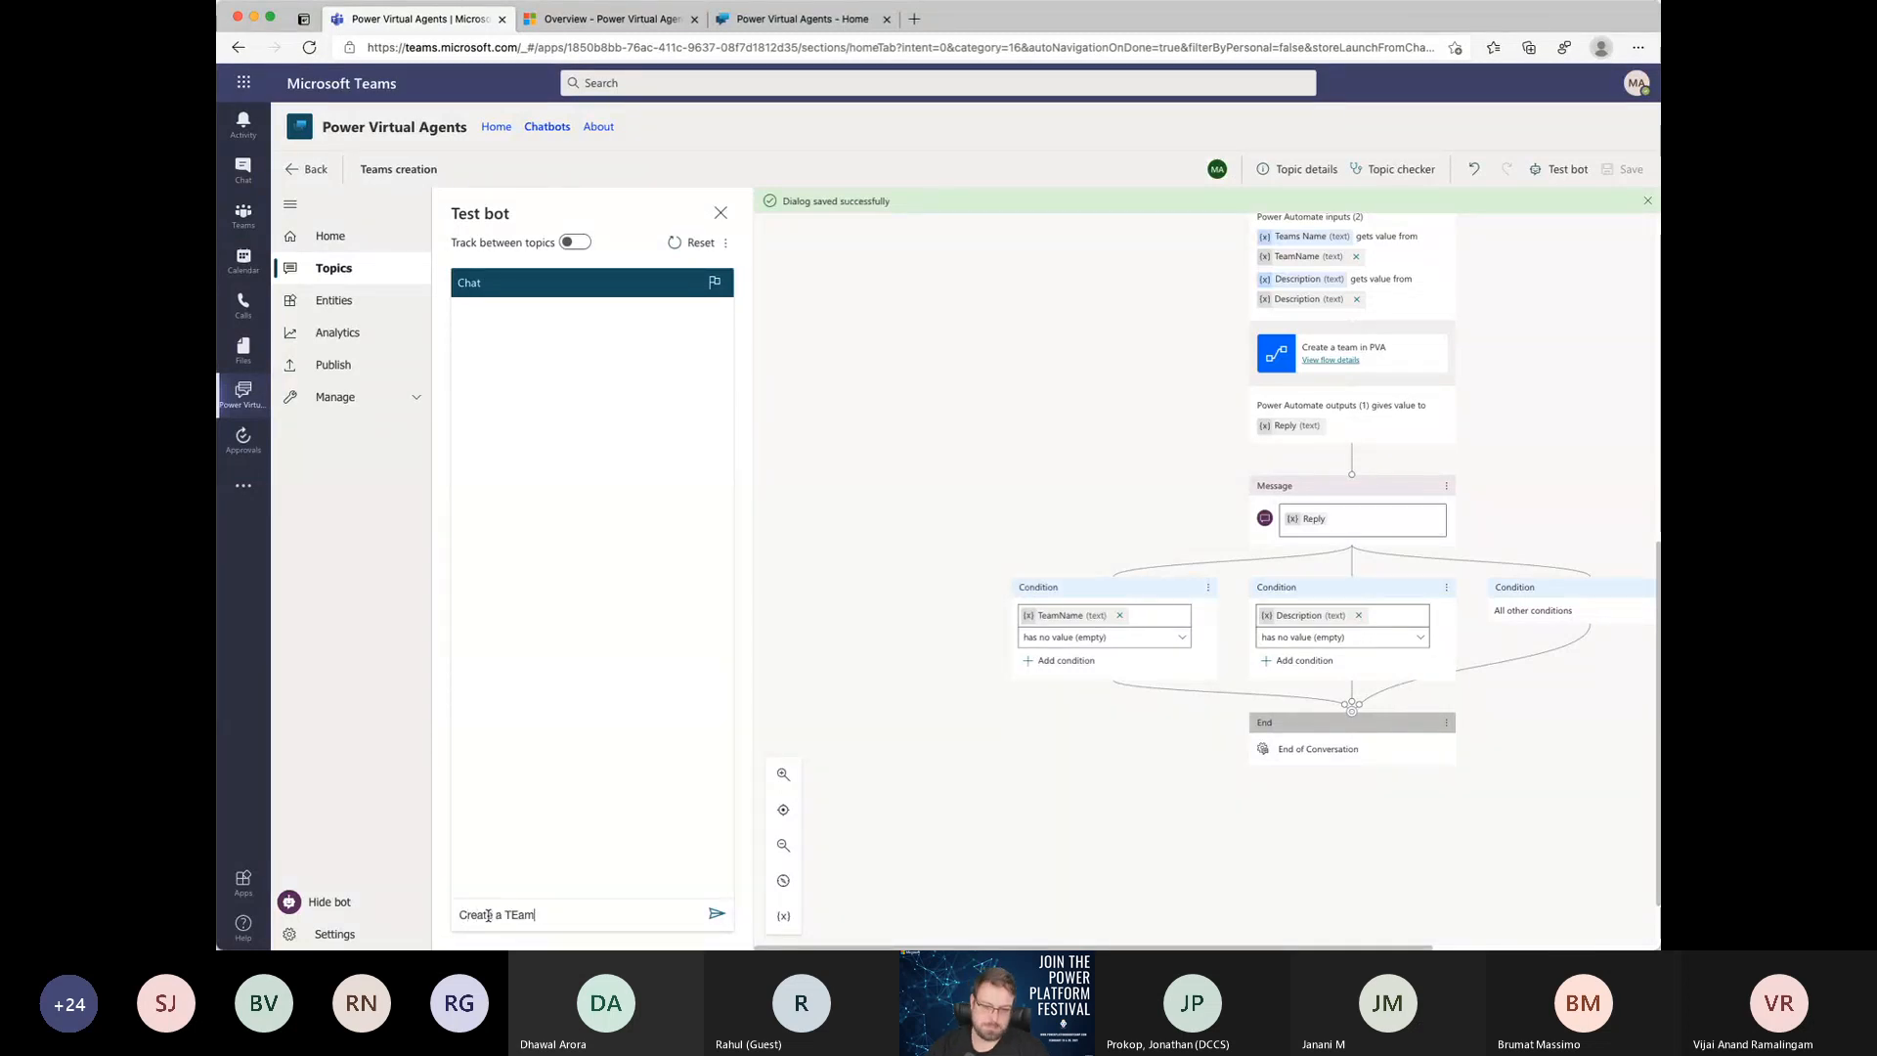
pyautogui.press('Return')
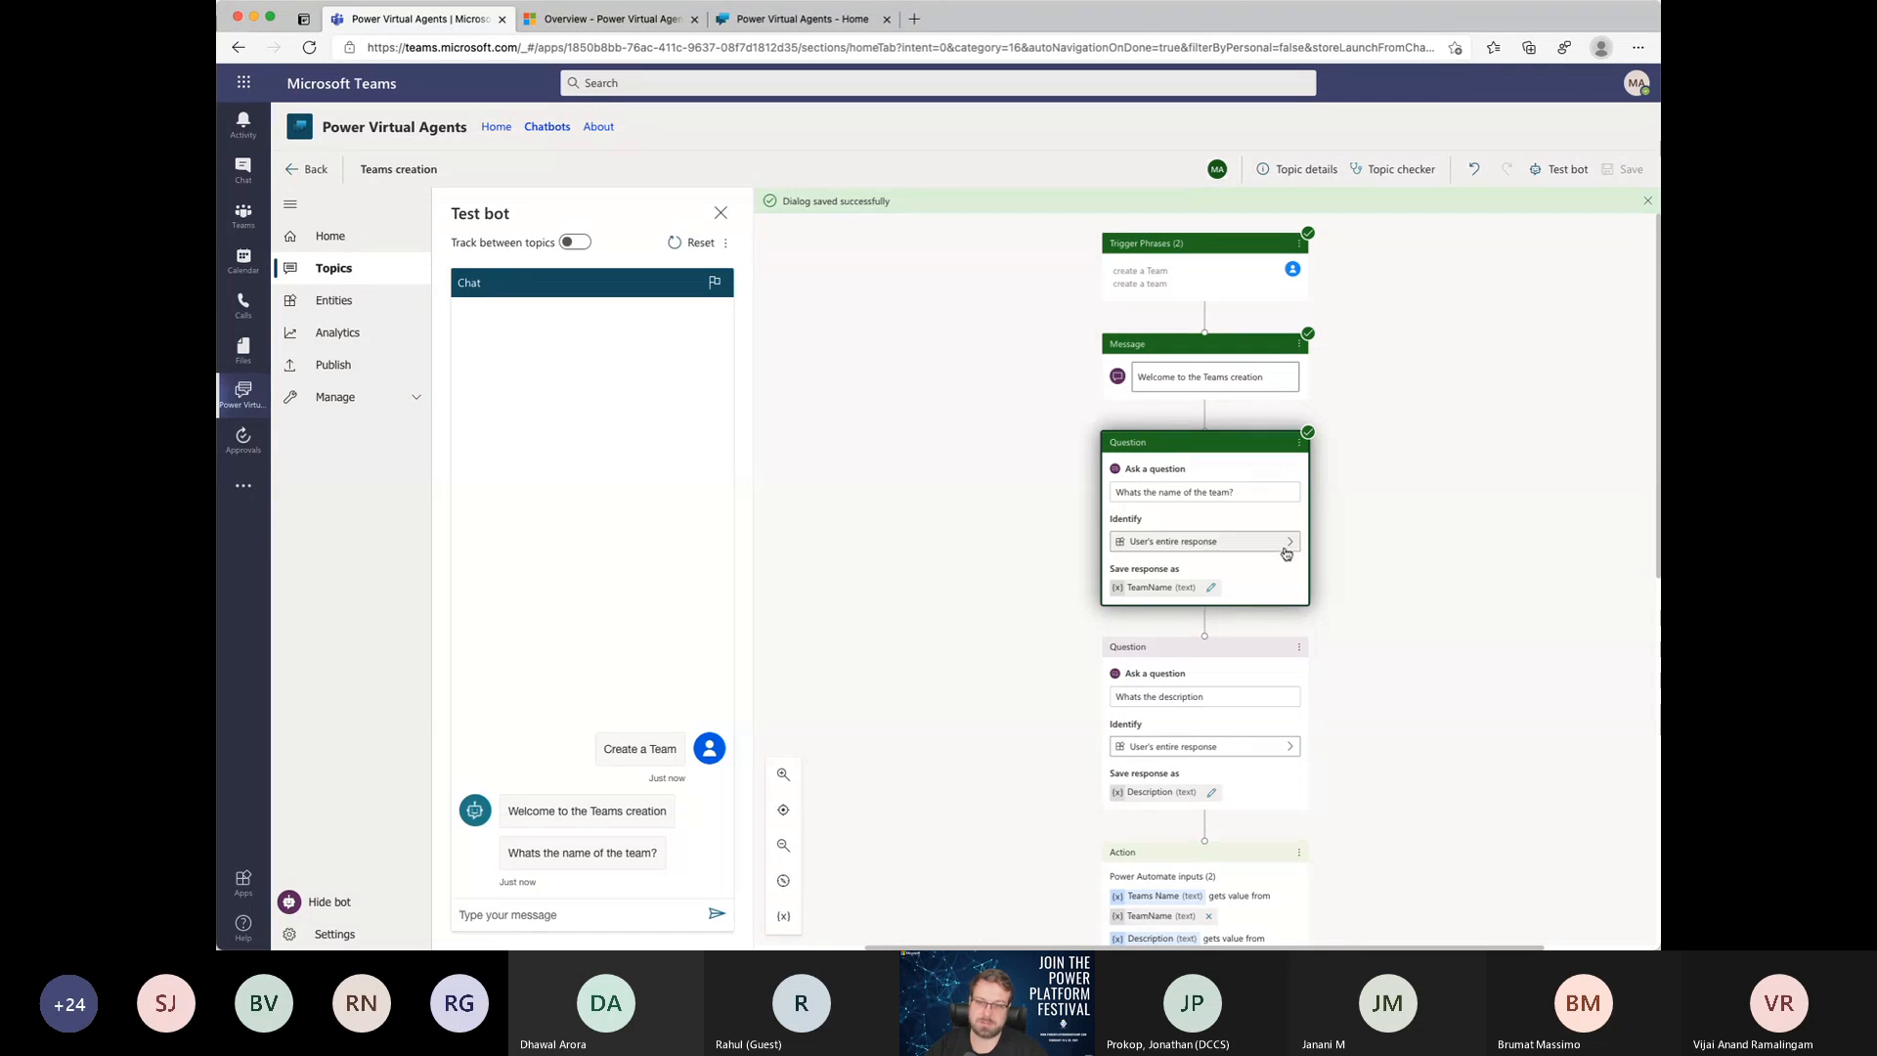
pyautogui.click(1302, 420)
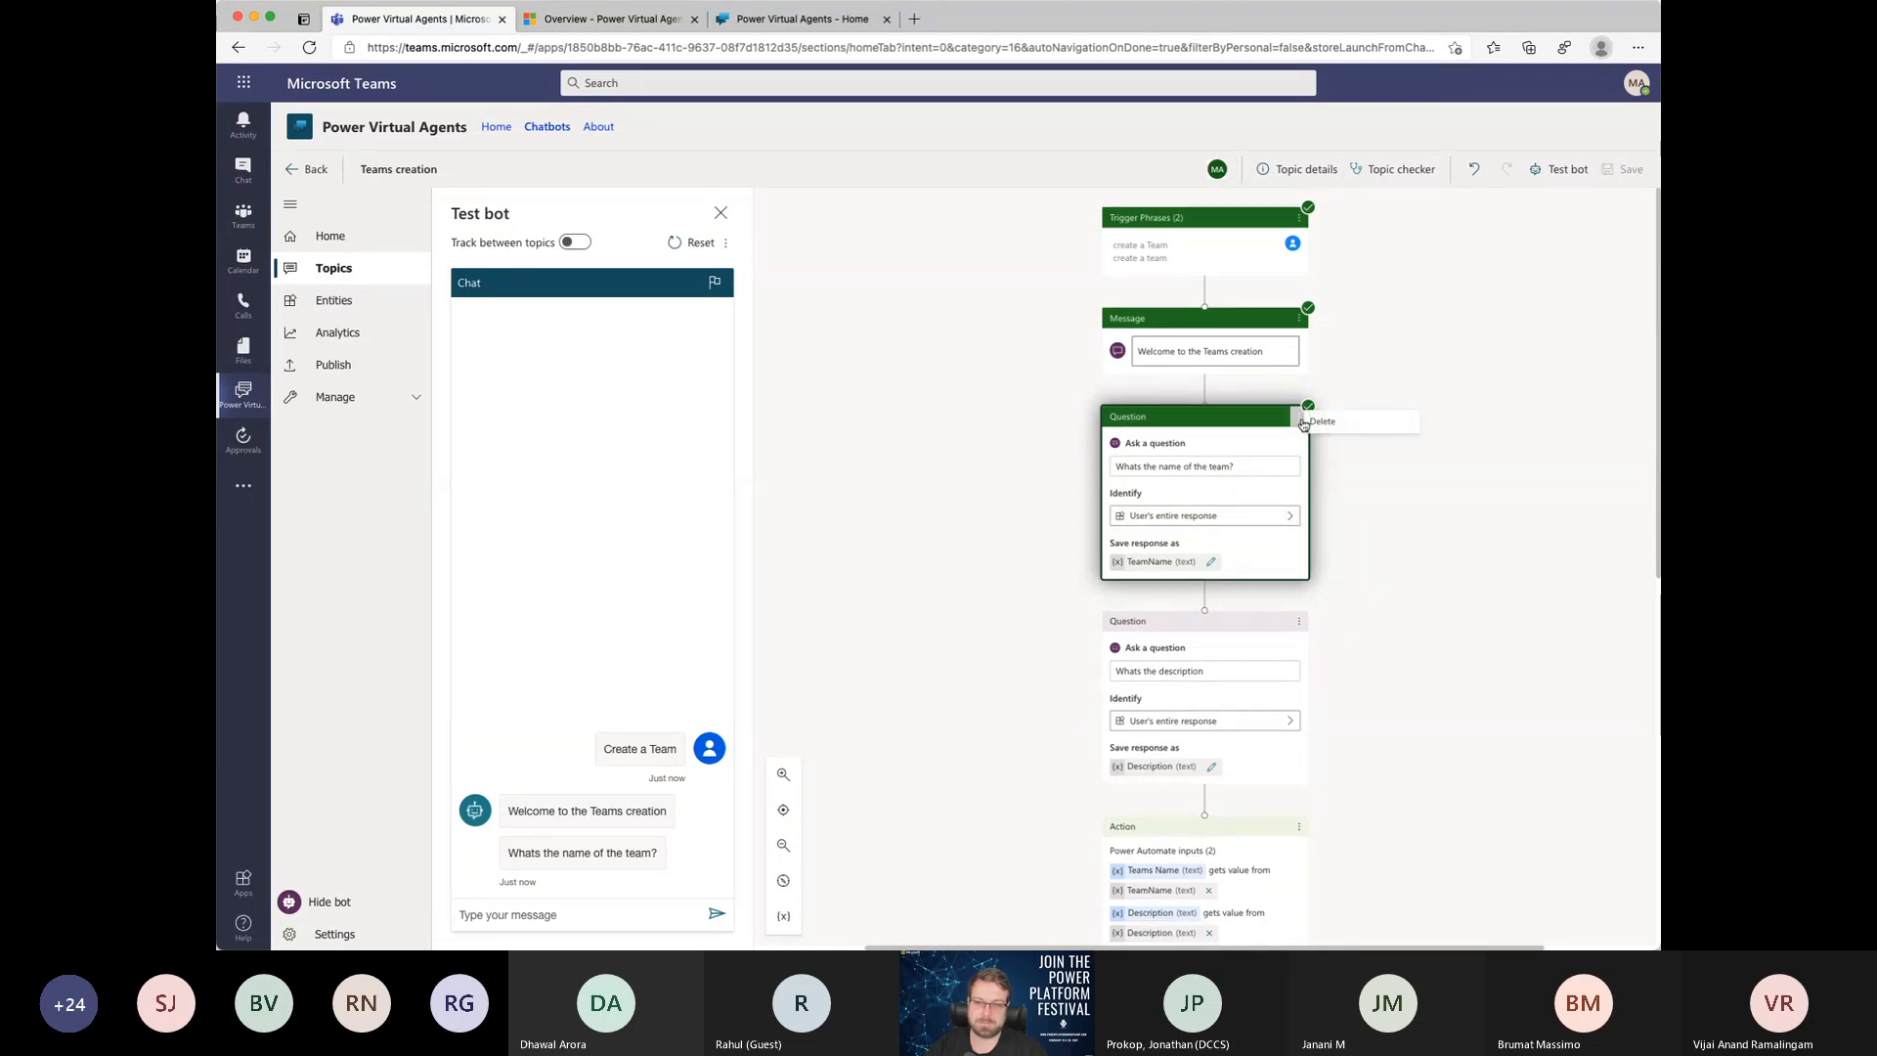
pyautogui.click(1326, 504)
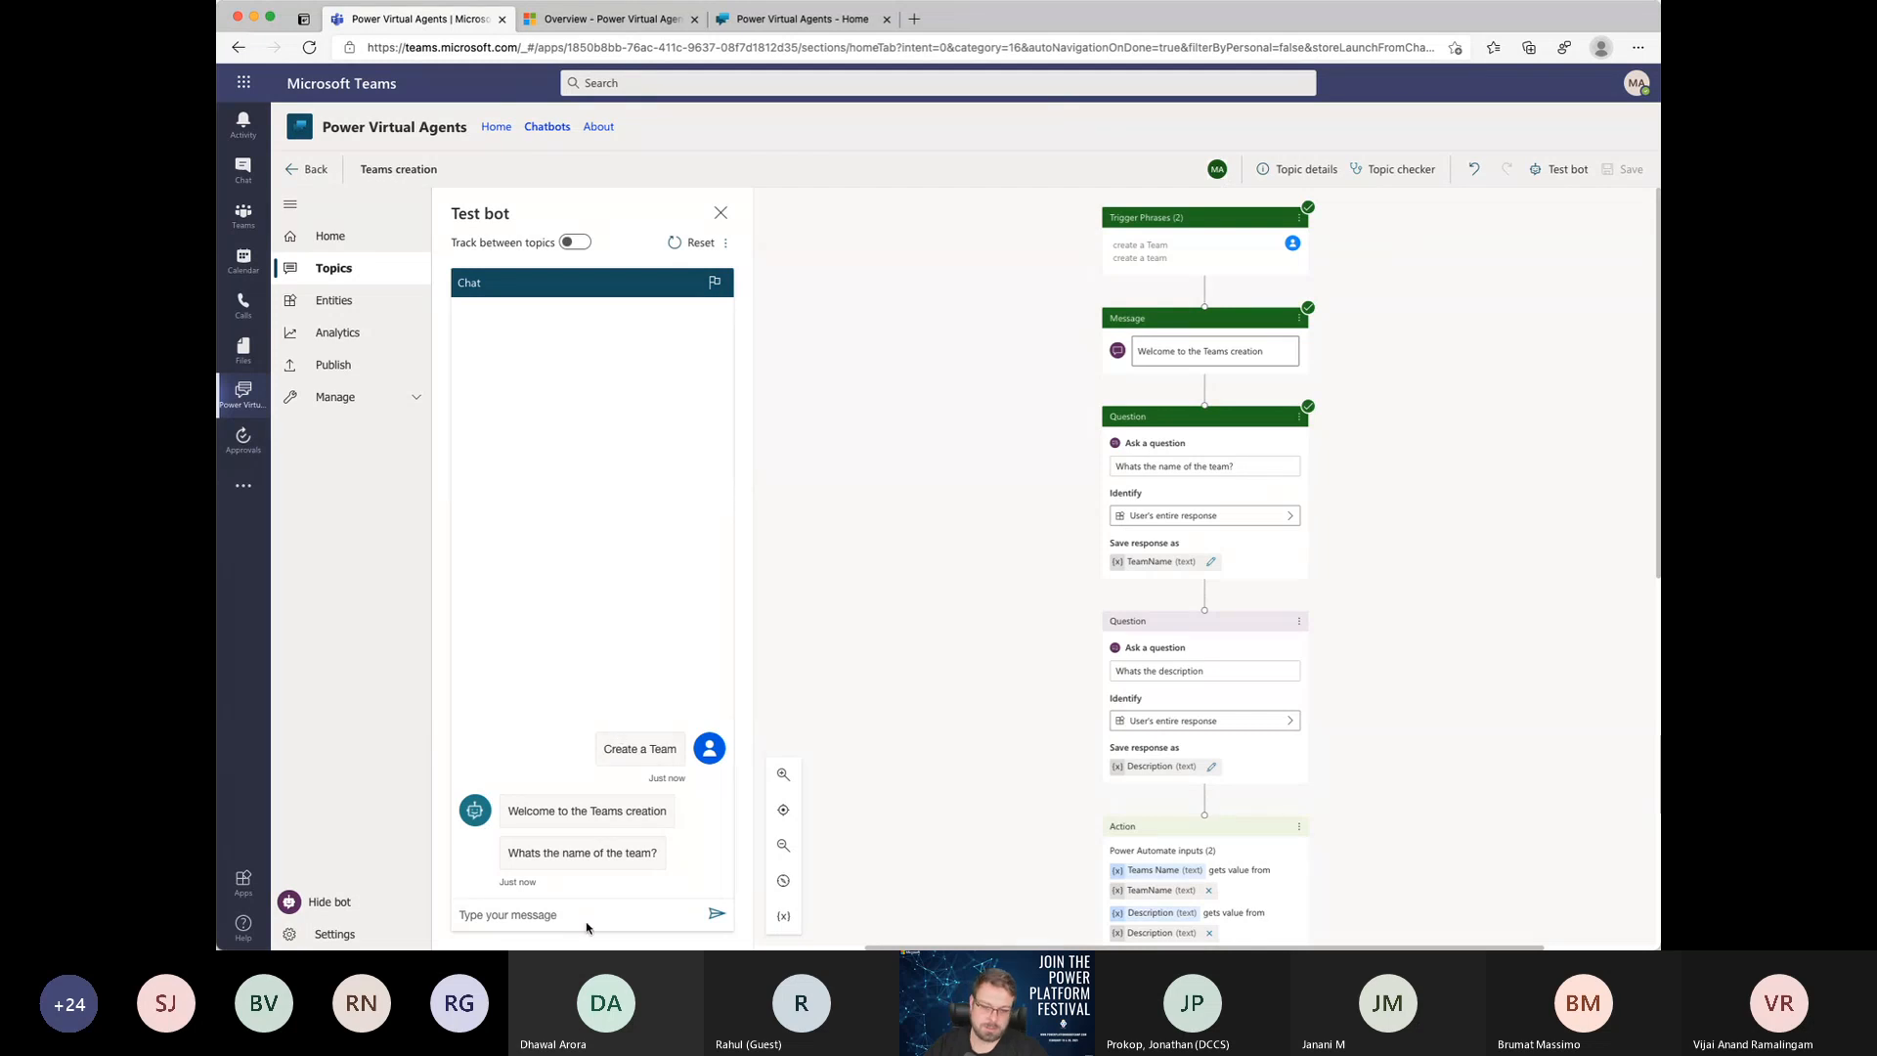
# Step: Answer the bot with the team name "GPPB India" and description "Demo for PVA", and review its reply
pyautogui.click(587, 913)
pyautogui.write('GPPB India')
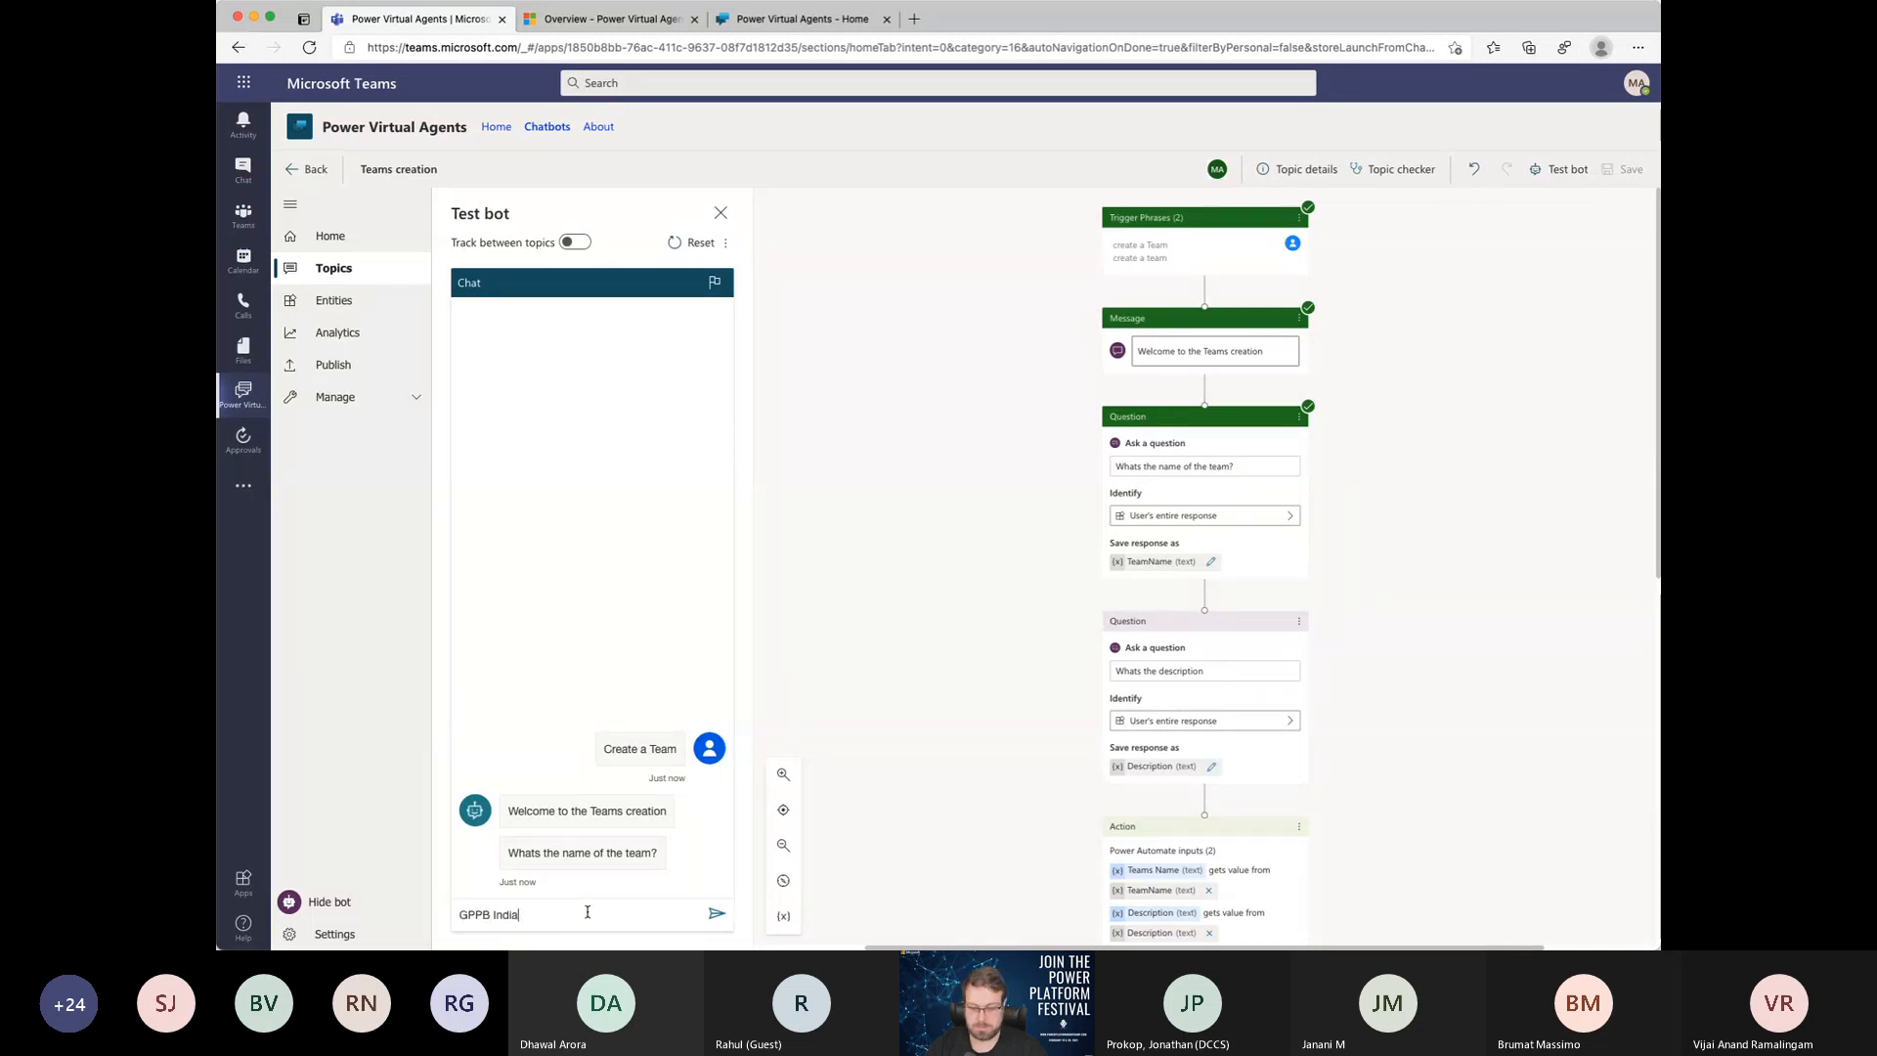
pyautogui.press('Return')
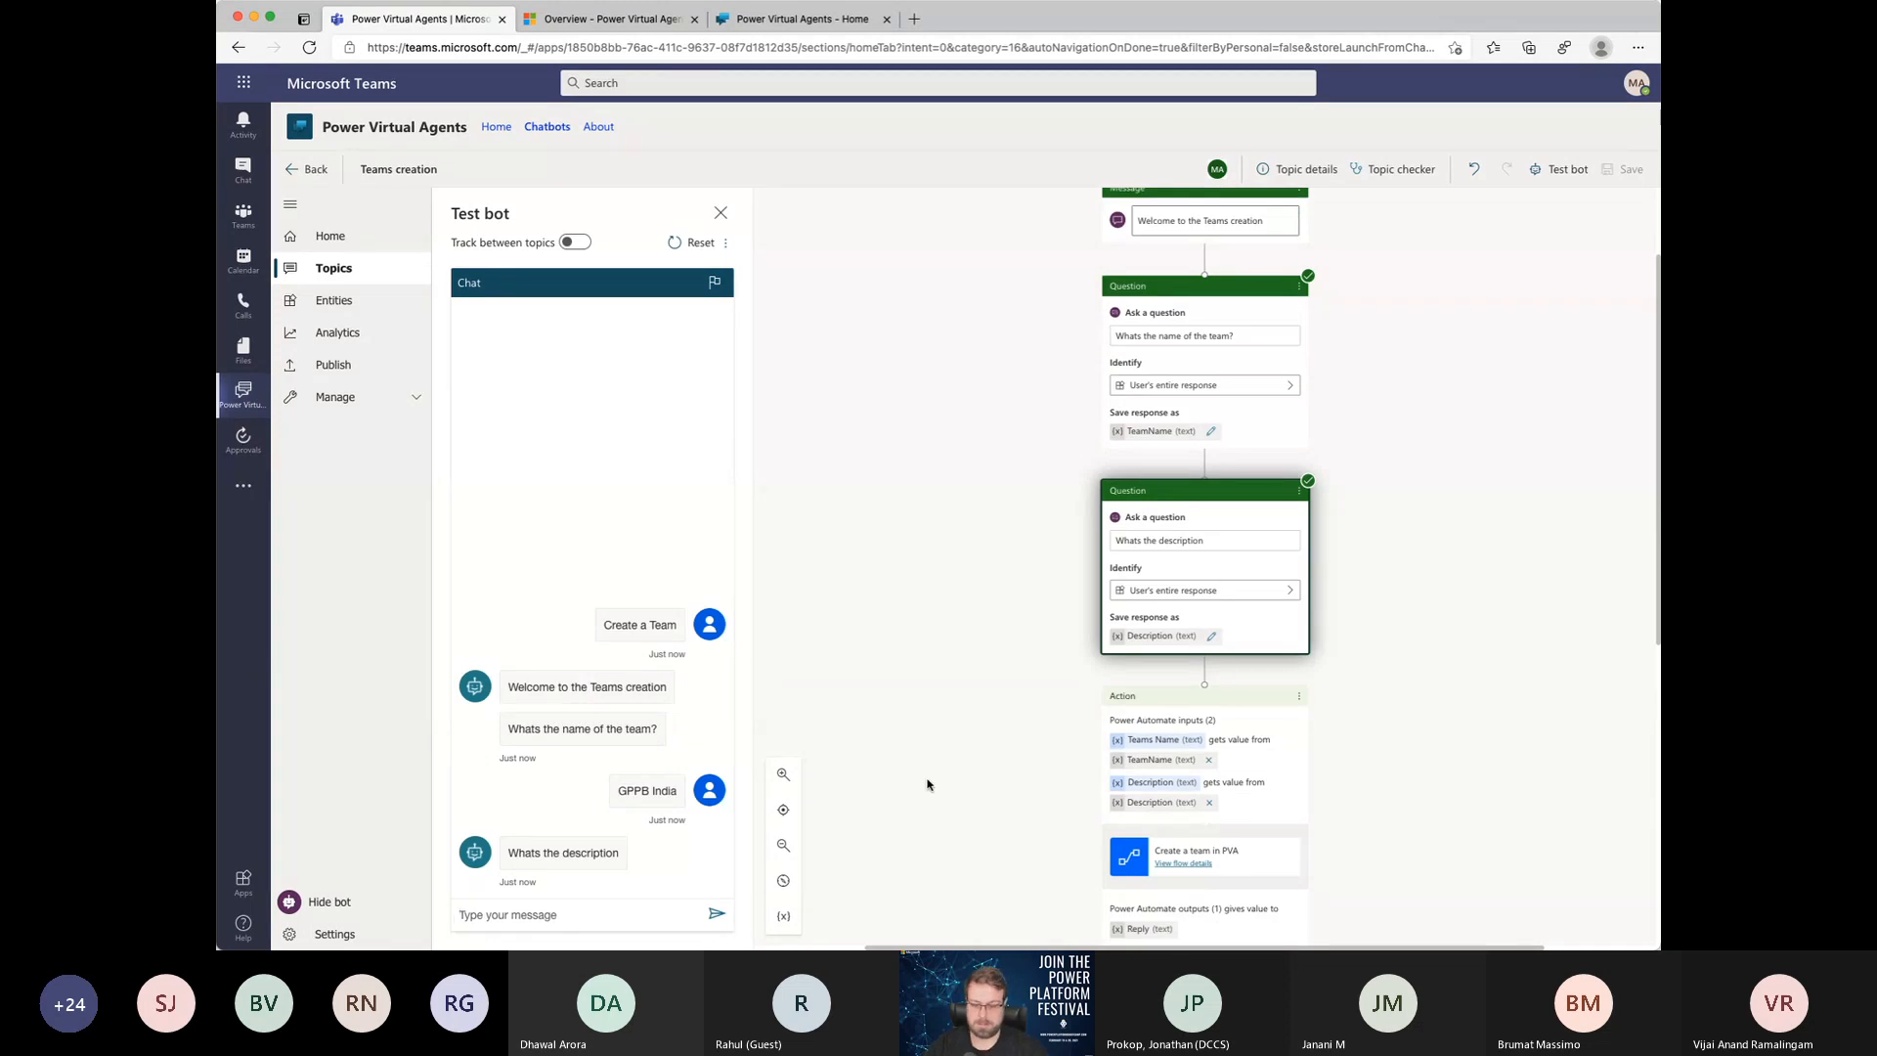
pyautogui.write('Demo fpr')
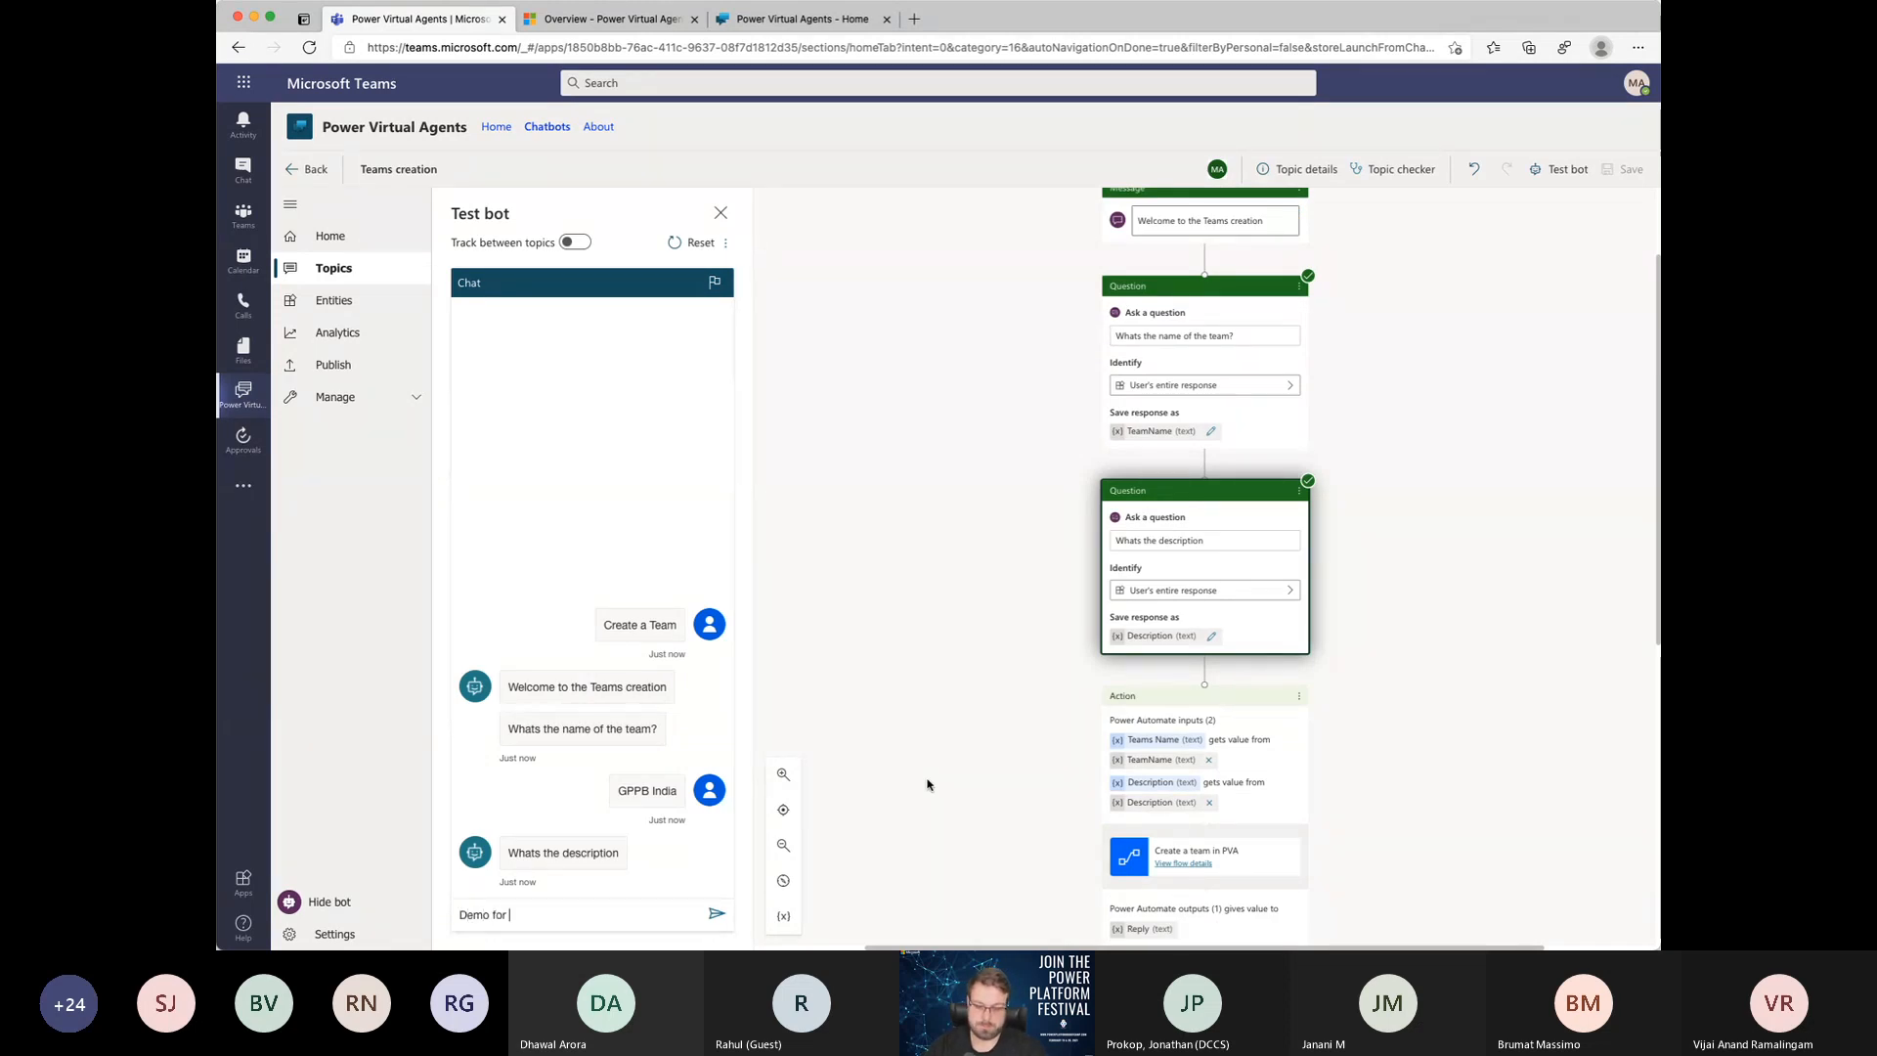
pyautogui.write(' PVA')
pyautogui.press('Return')
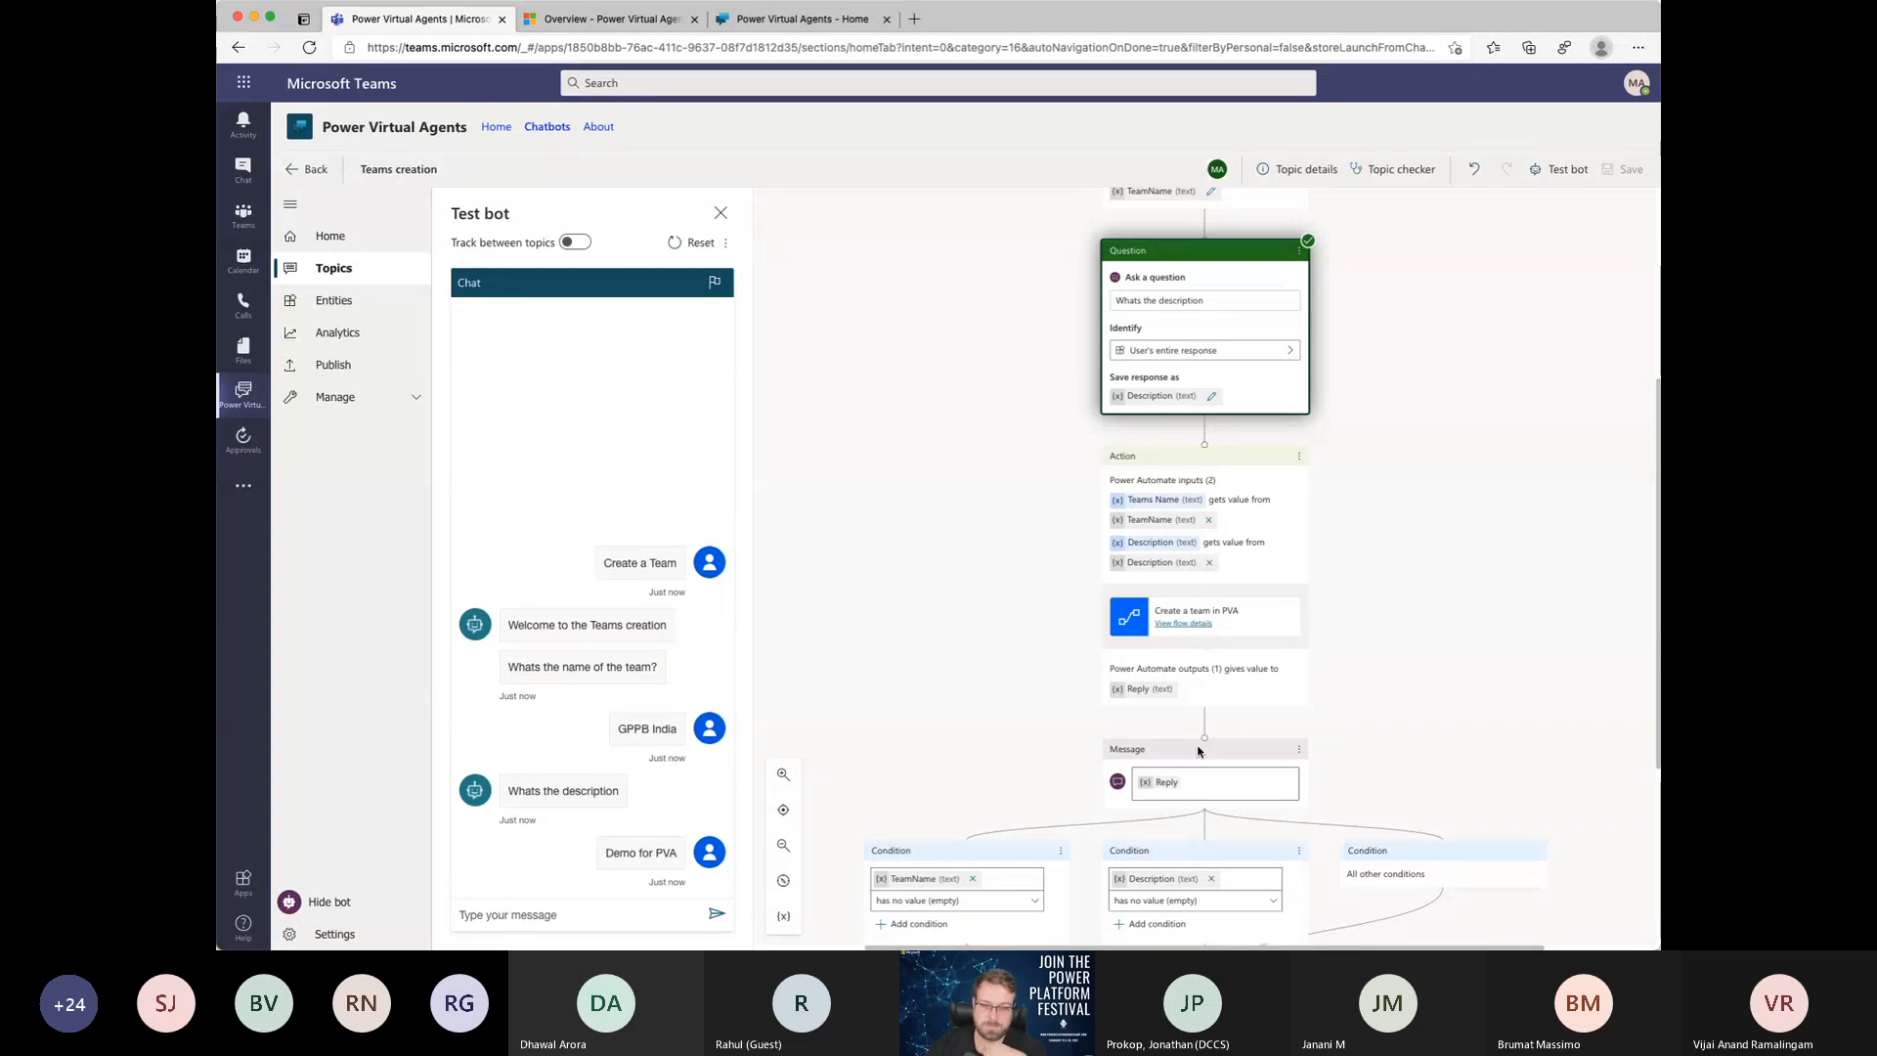
pyautogui.scroll(-2, 904, 820)
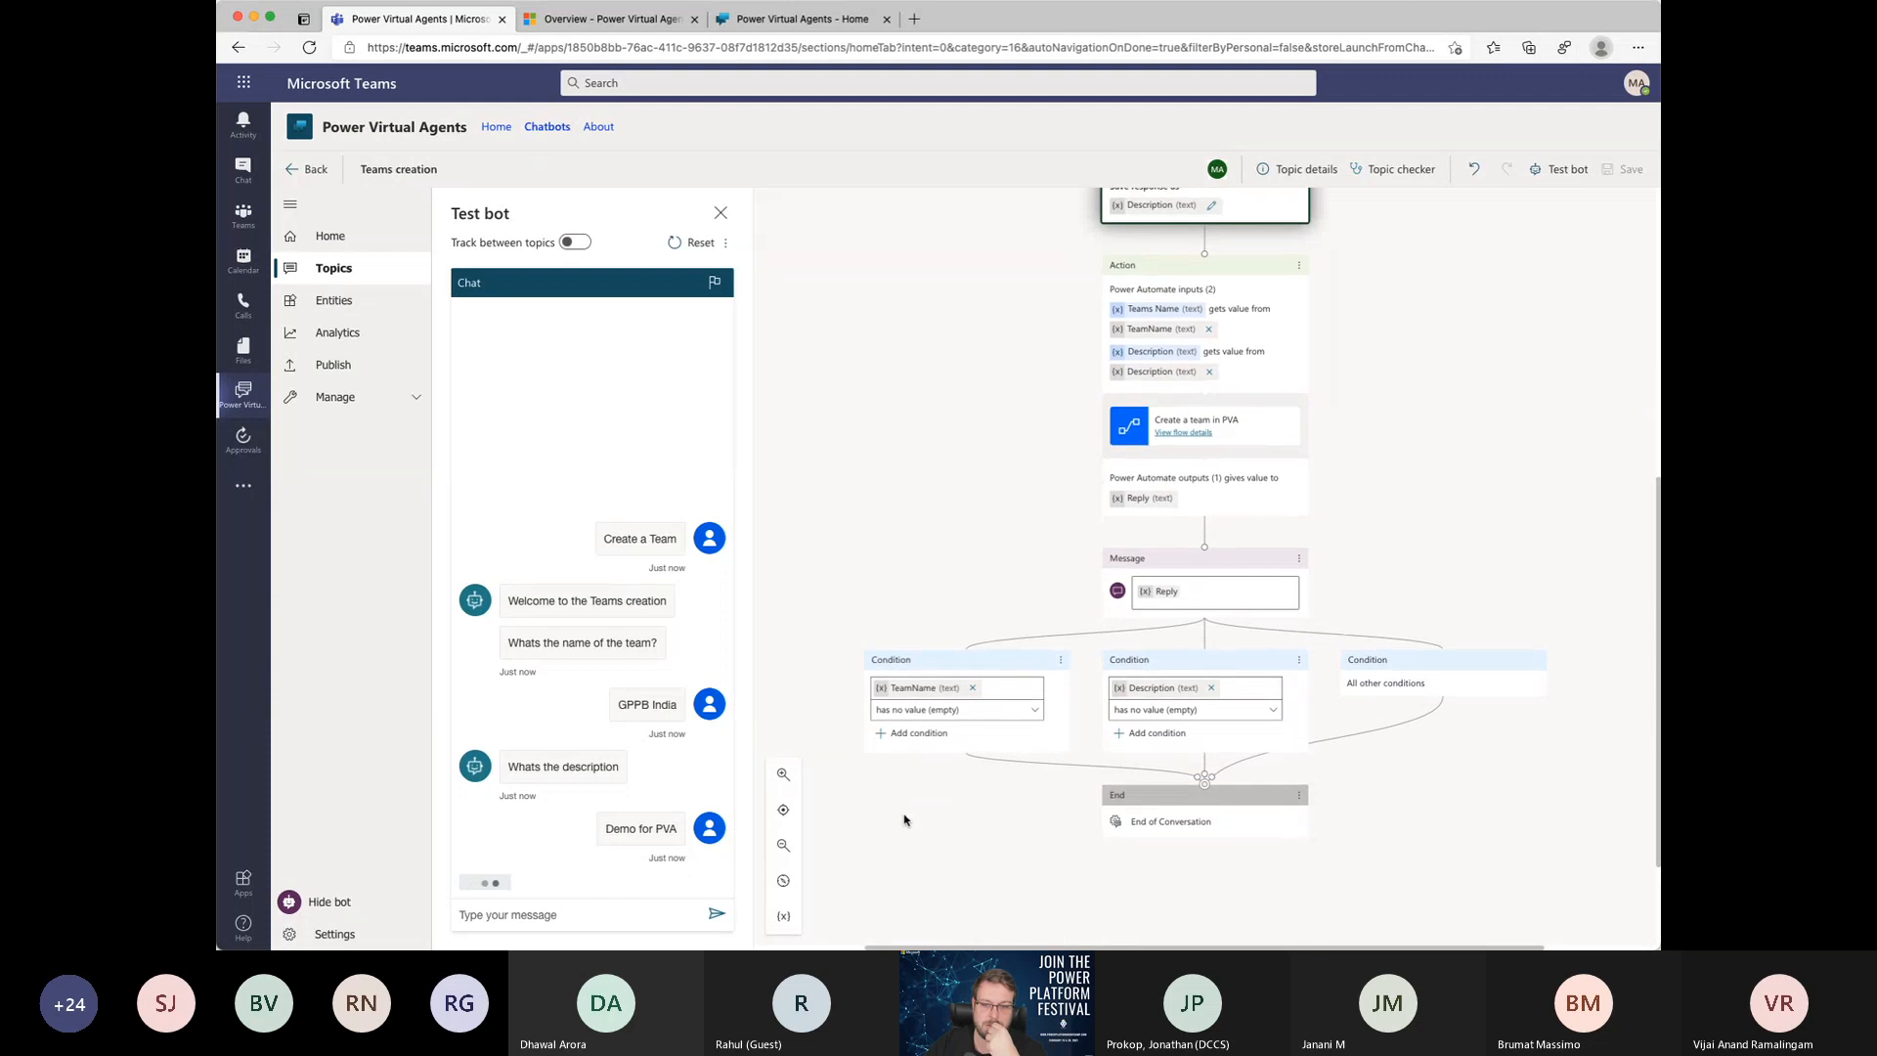
pyautogui.scroll(-1, 905, 820)
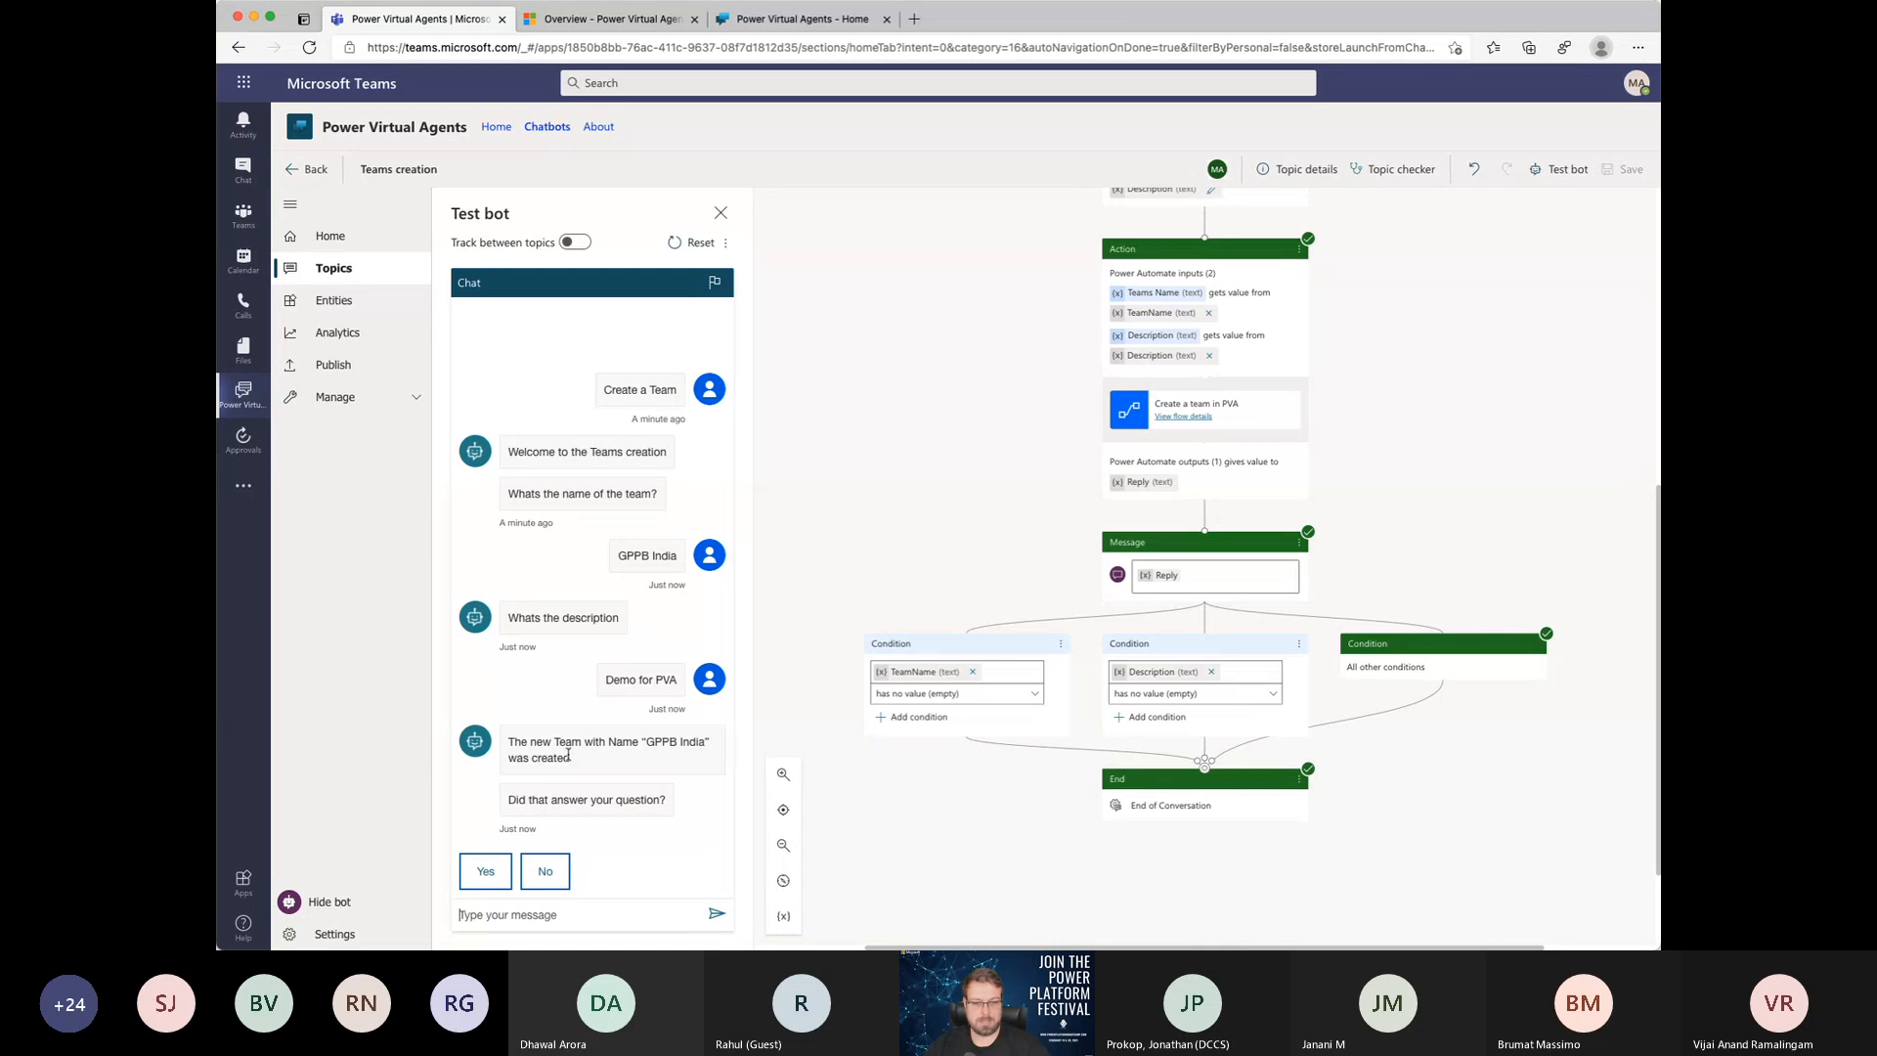
pyautogui.moveTo(510, 741); pyautogui.dragTo(645, 762)
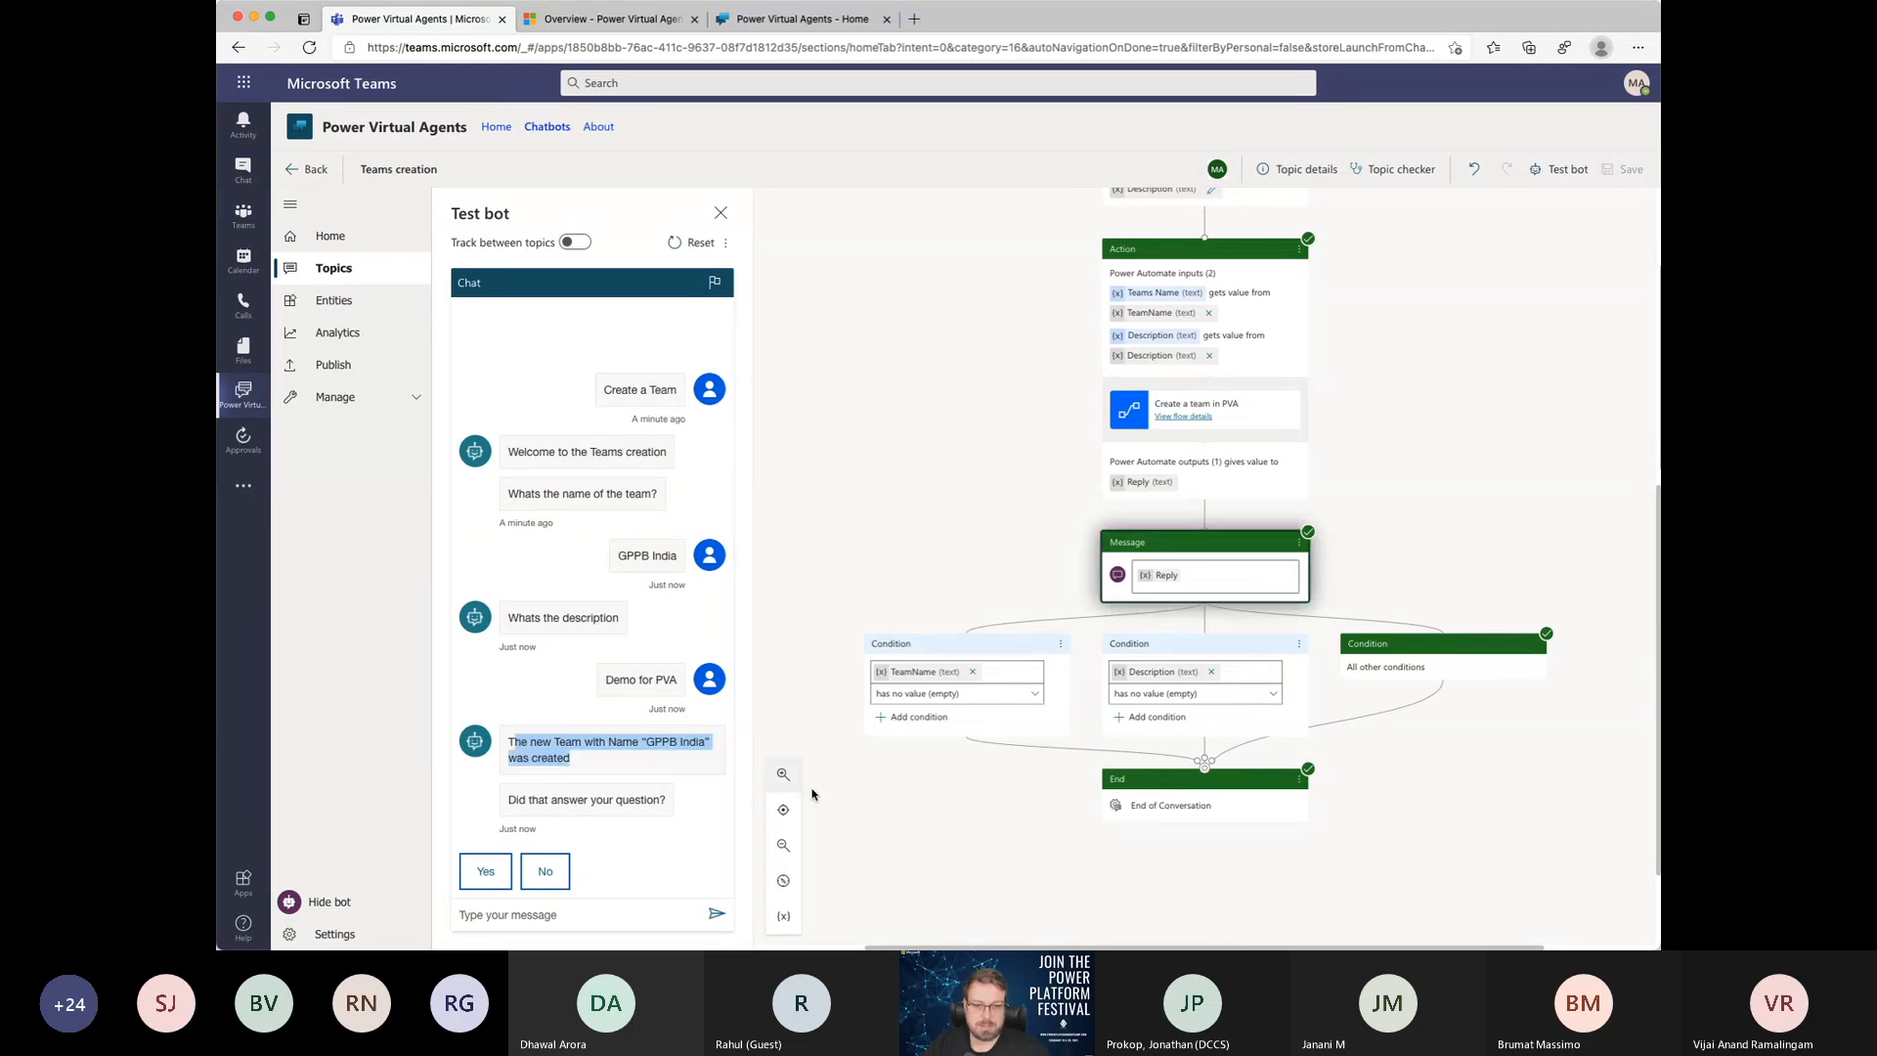
pyautogui.click(865, 806)
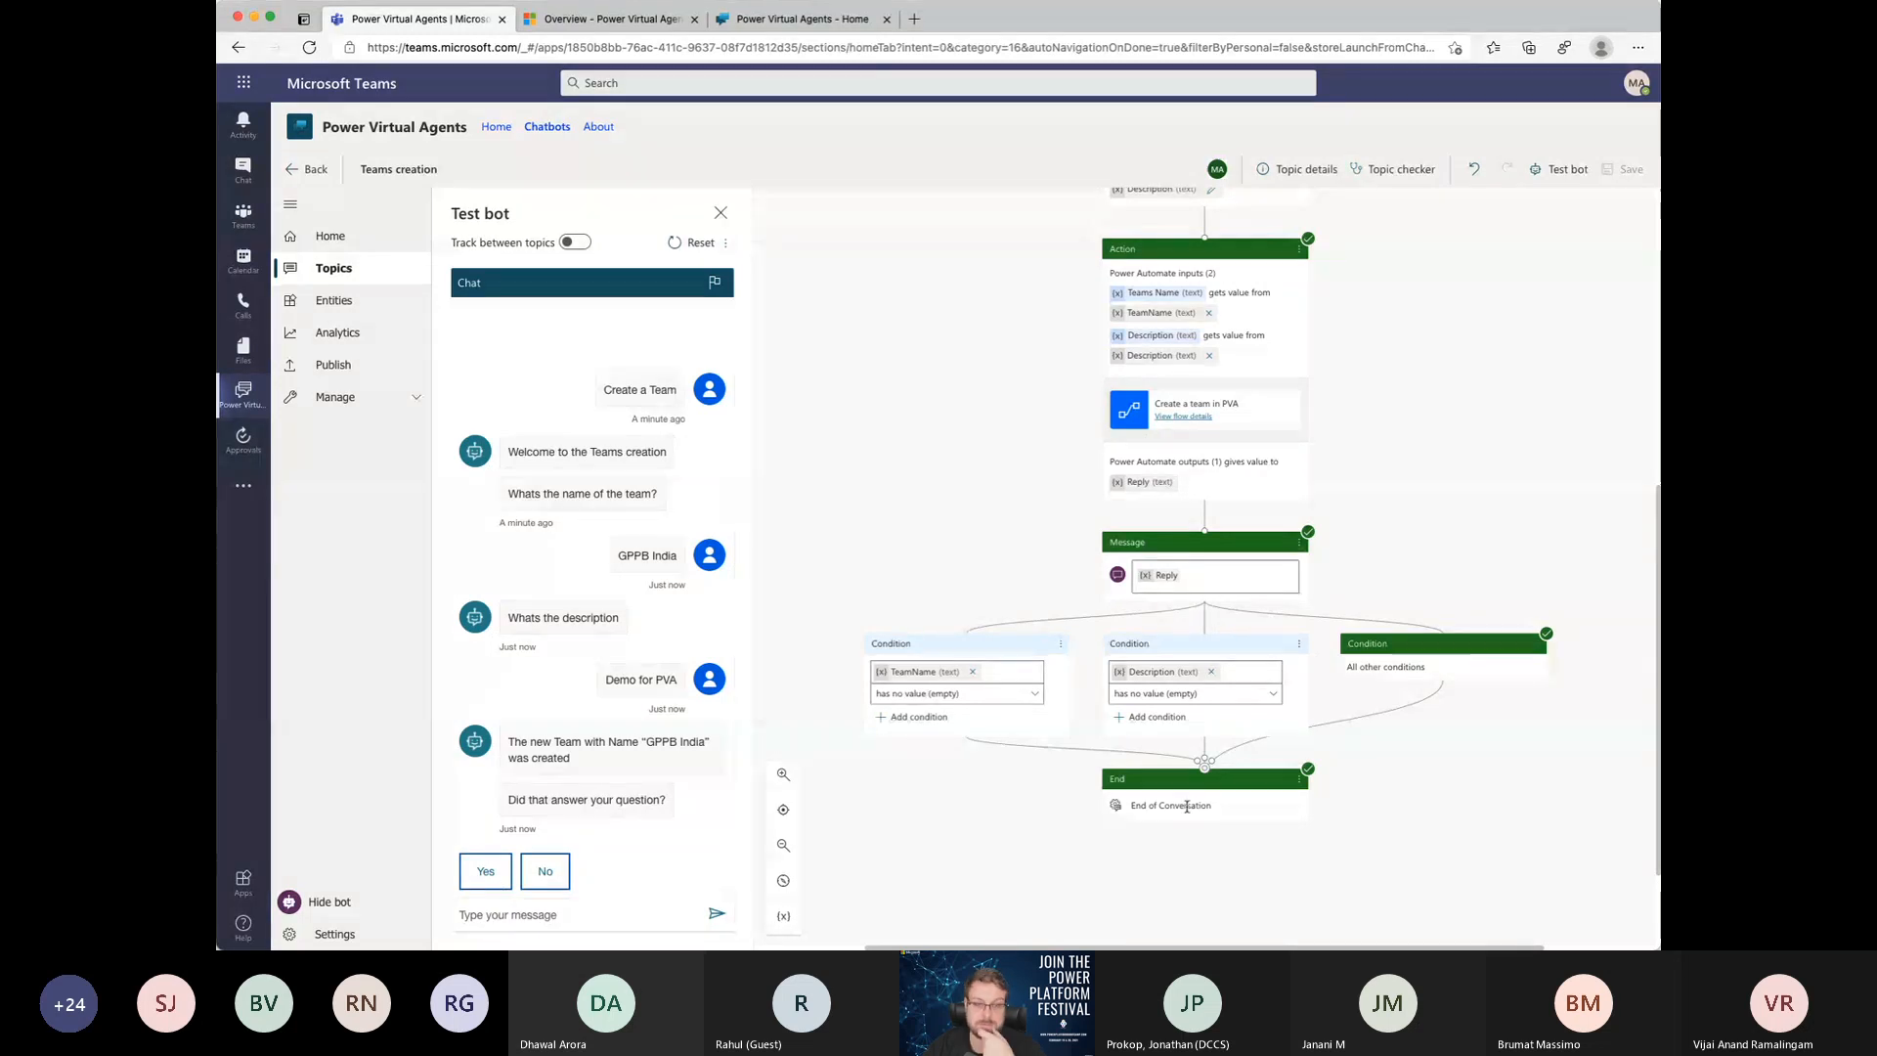
# Step: Finish the test chat by answering Yes, rating the experience 5 stars and declining further help
pyautogui.click(486, 872)
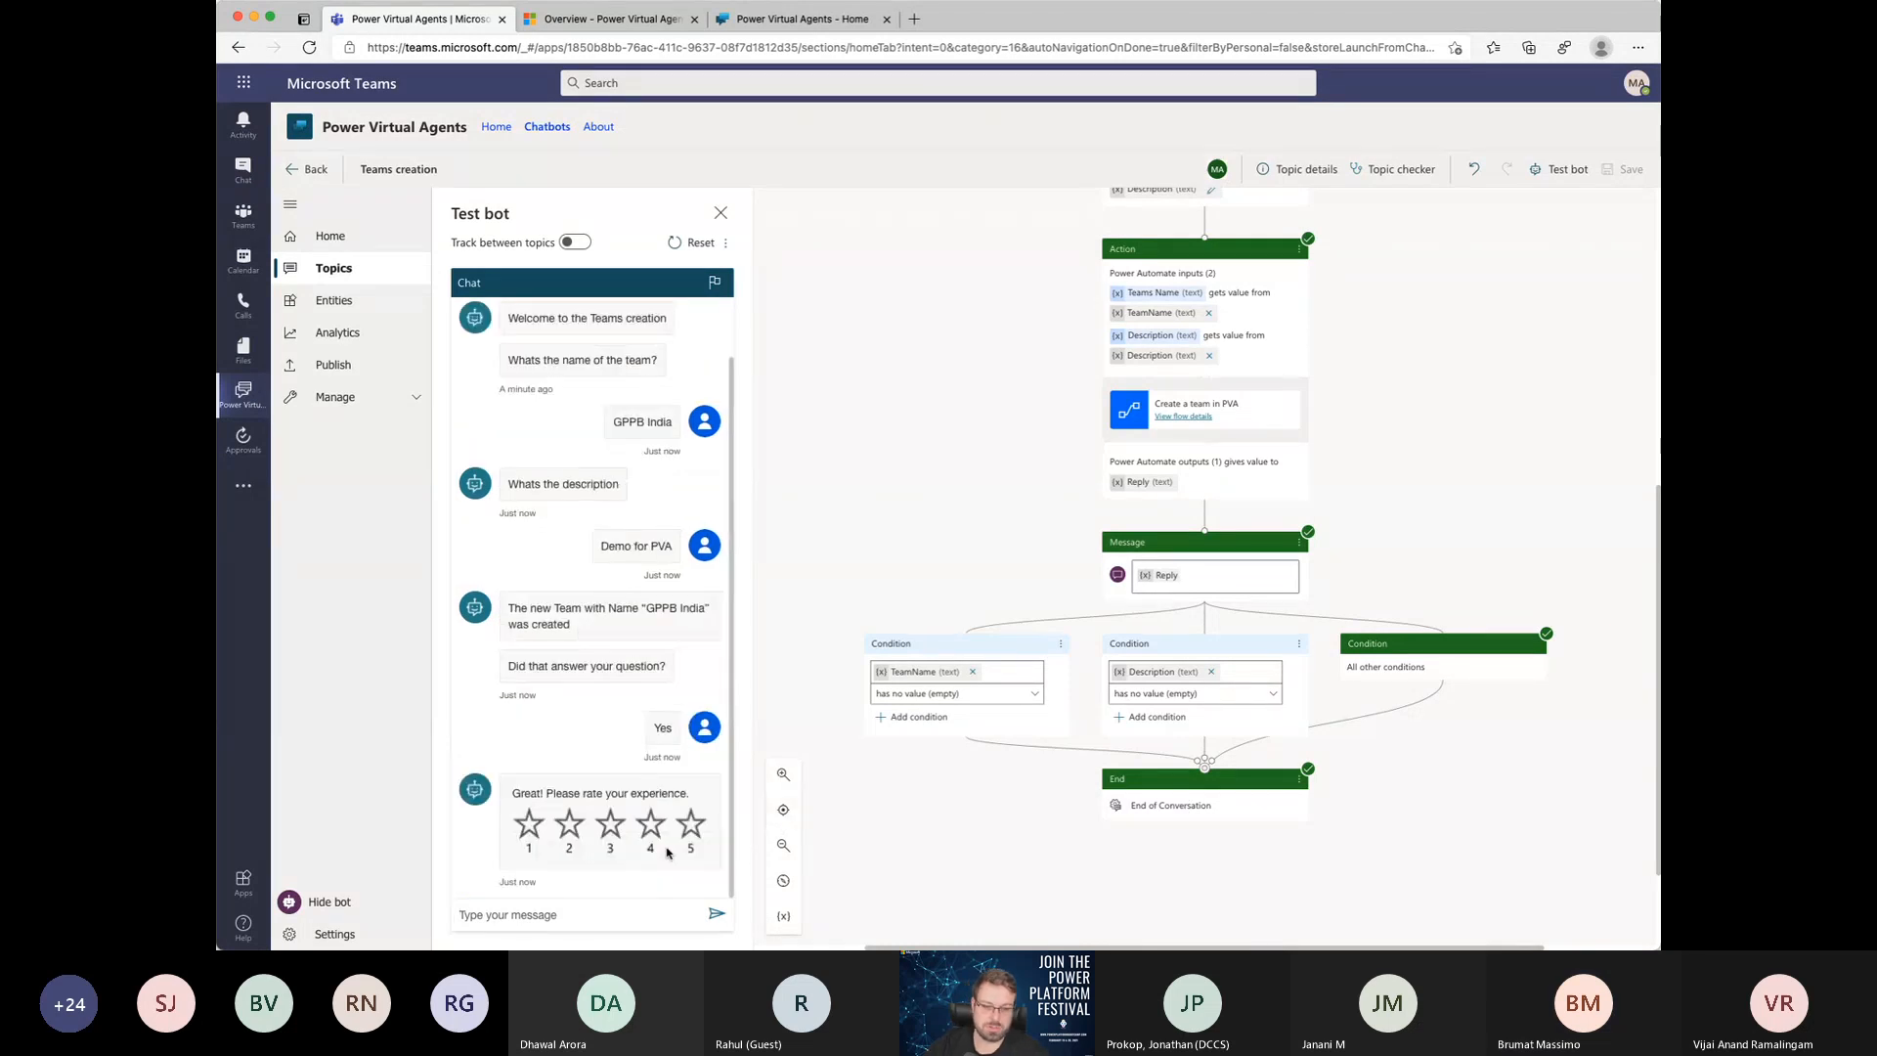
pyautogui.click(690, 829)
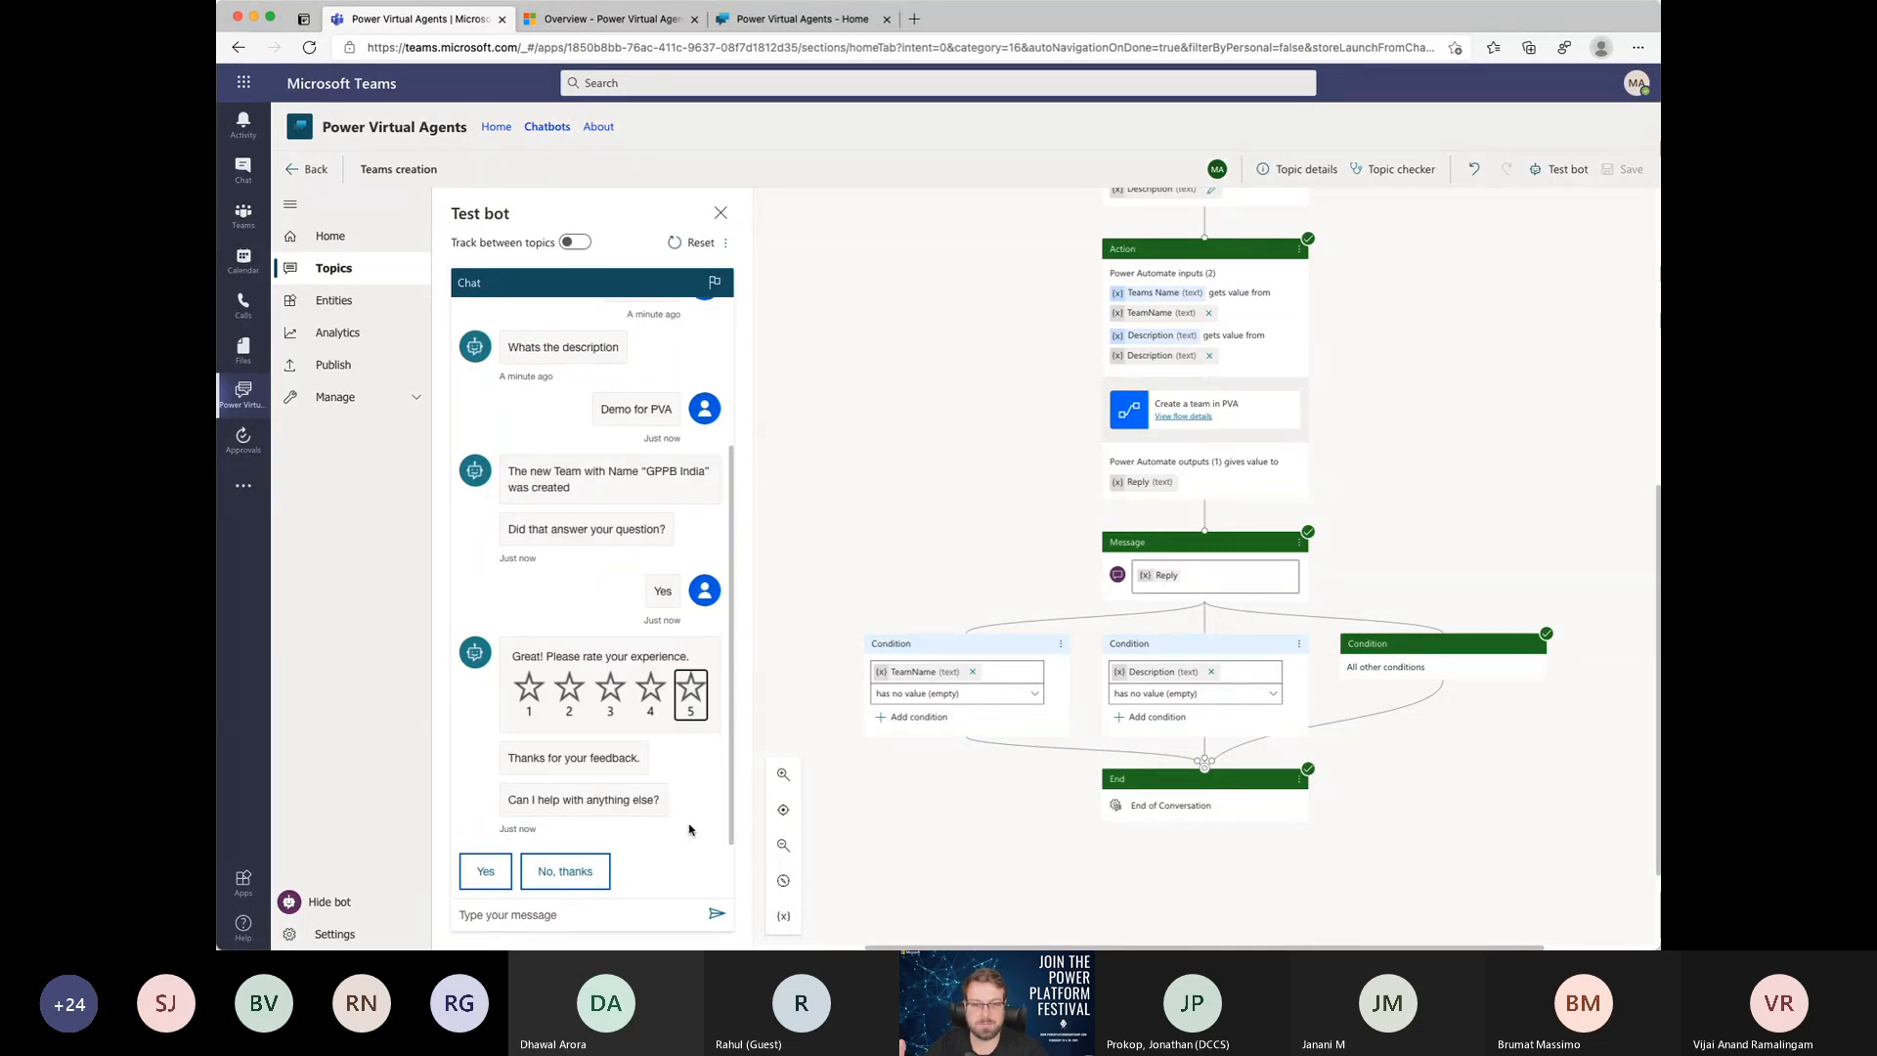
pyautogui.click(543, 873)
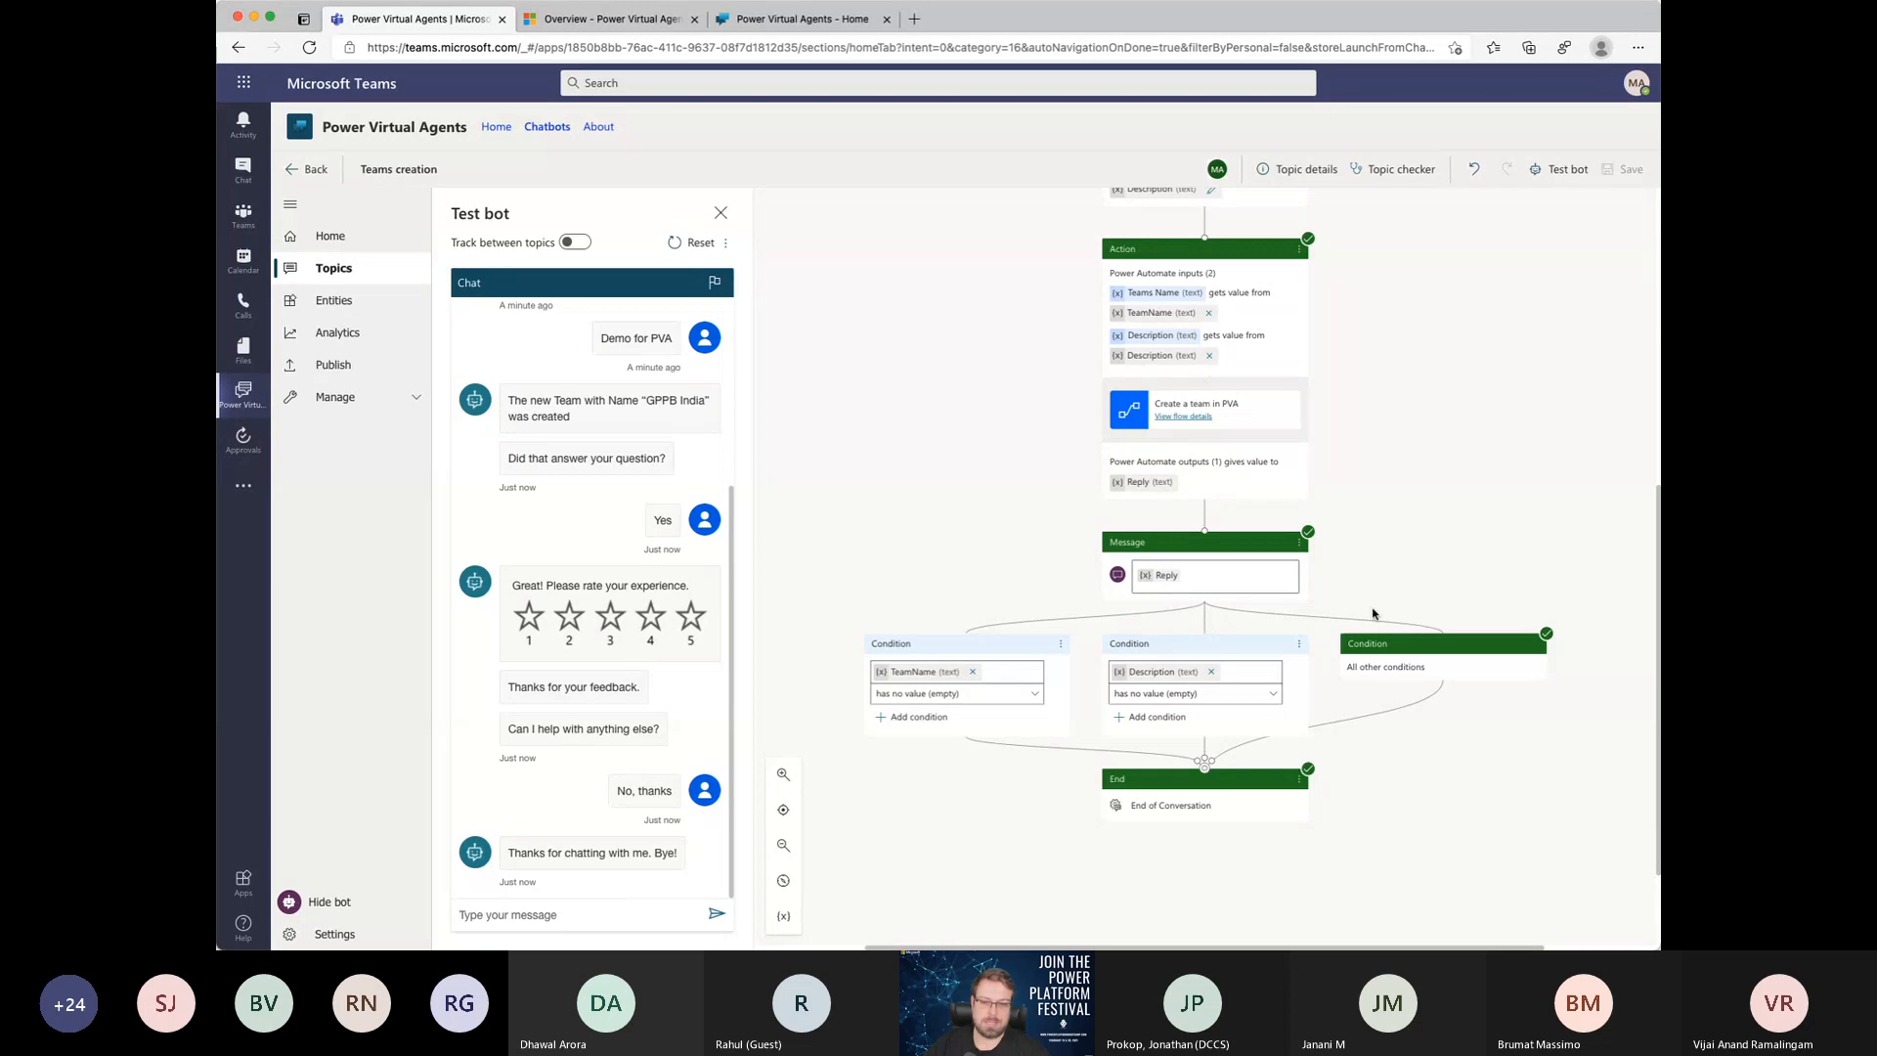
# Step: Open the General channel of the new GPPB India team and collapse the Vertrieb, Scottish Summit and Support teams
pyautogui.click(240, 217)
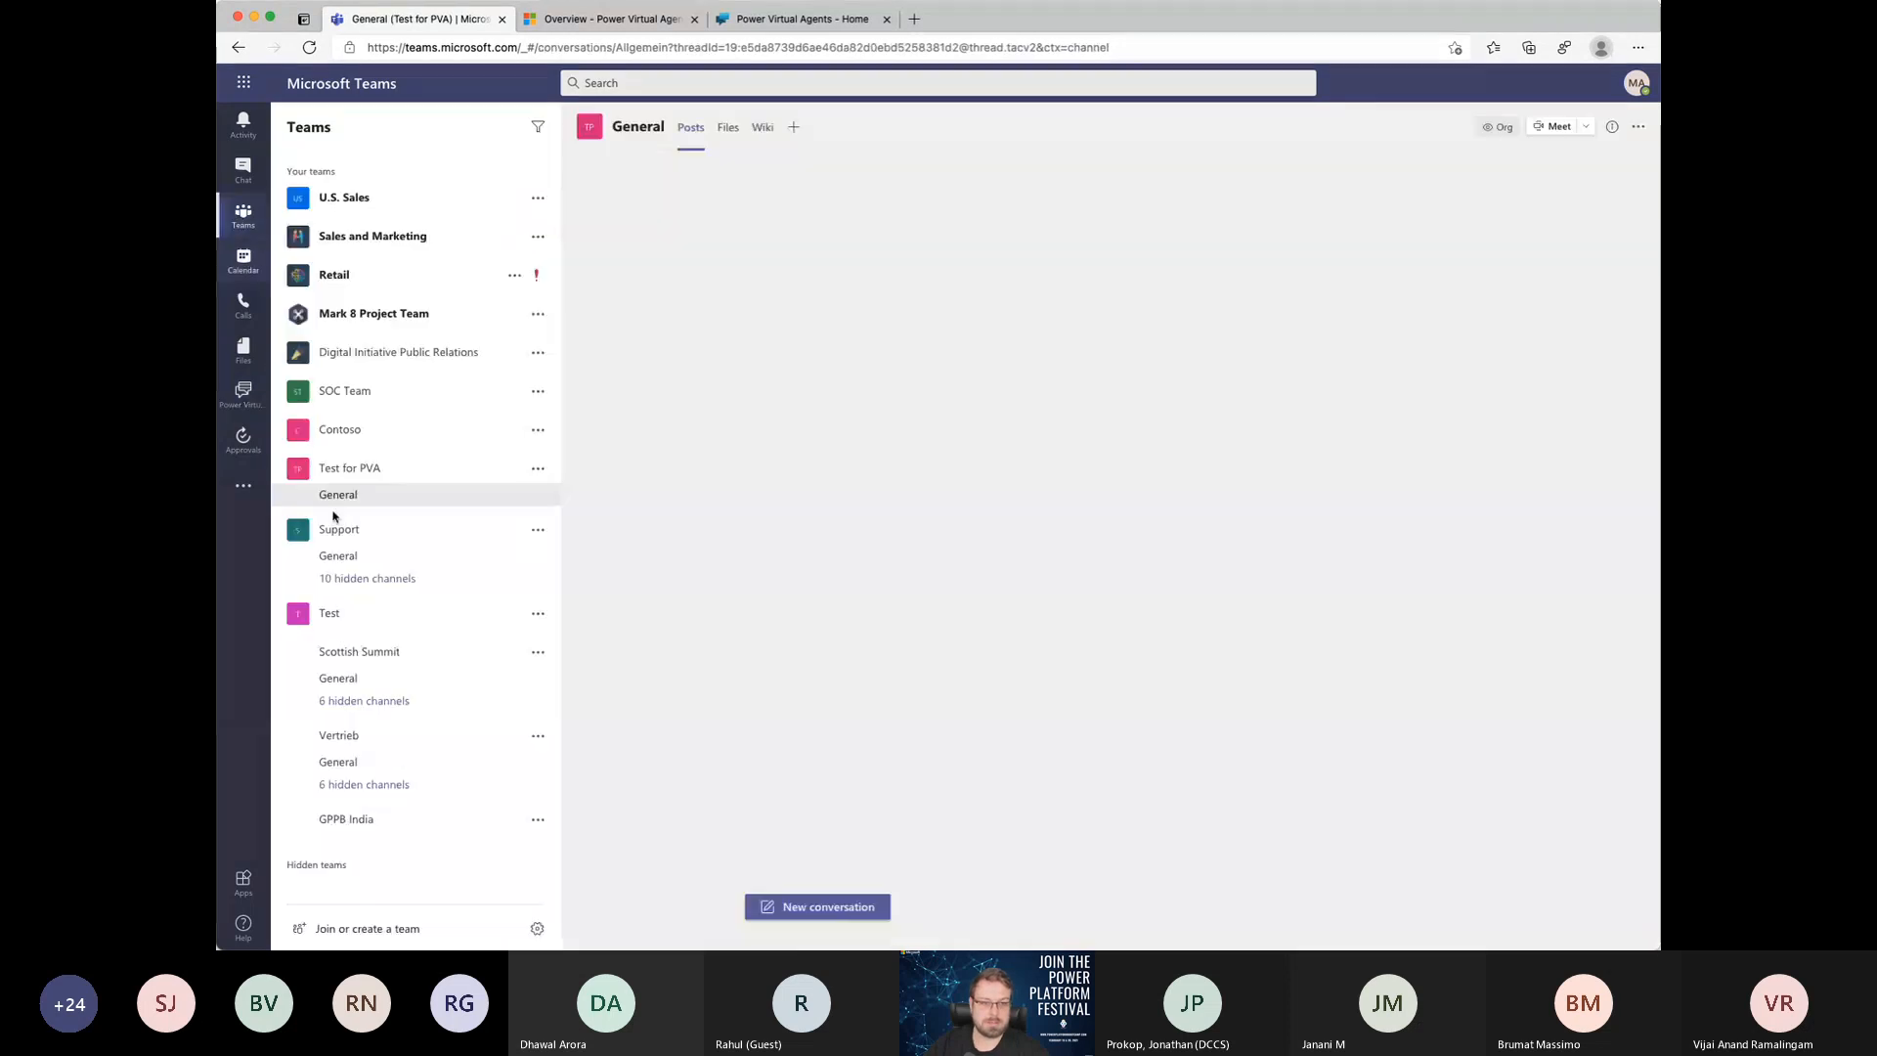
pyautogui.click(332, 819)
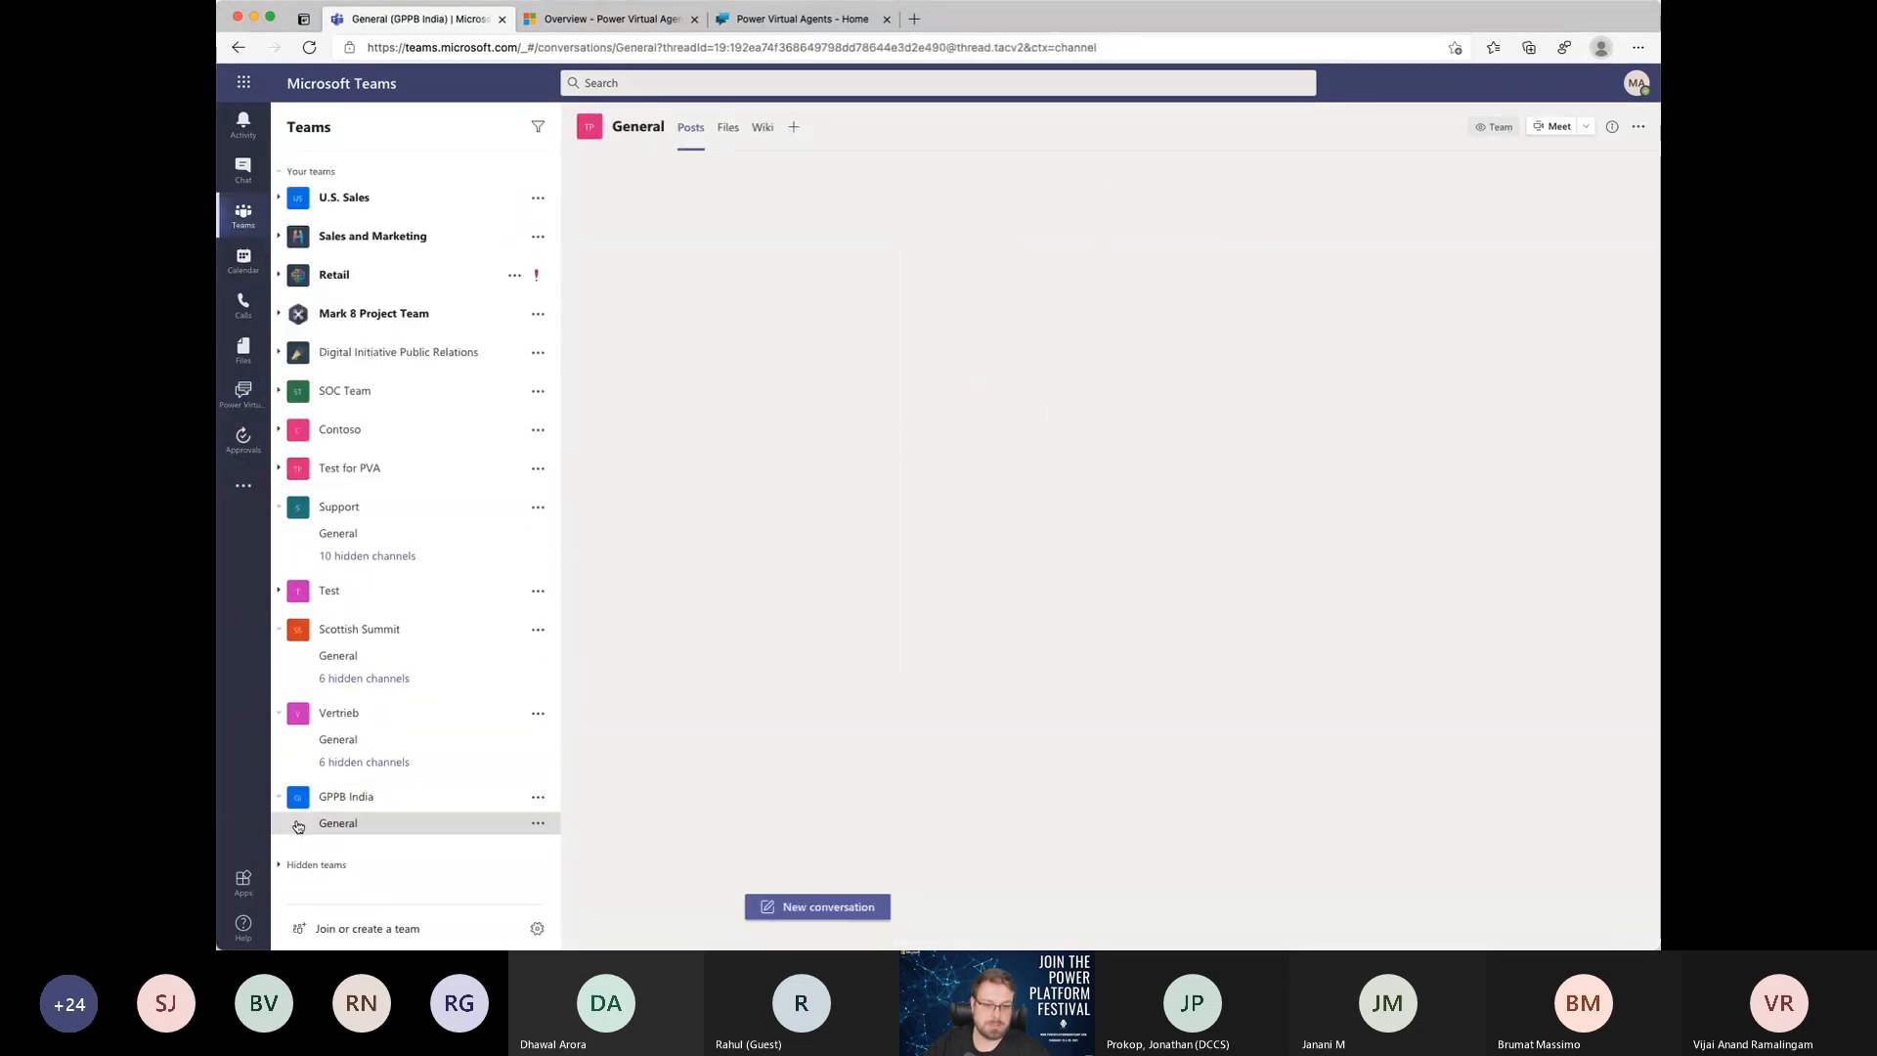
pyautogui.click(279, 715)
pyautogui.click(279, 632)
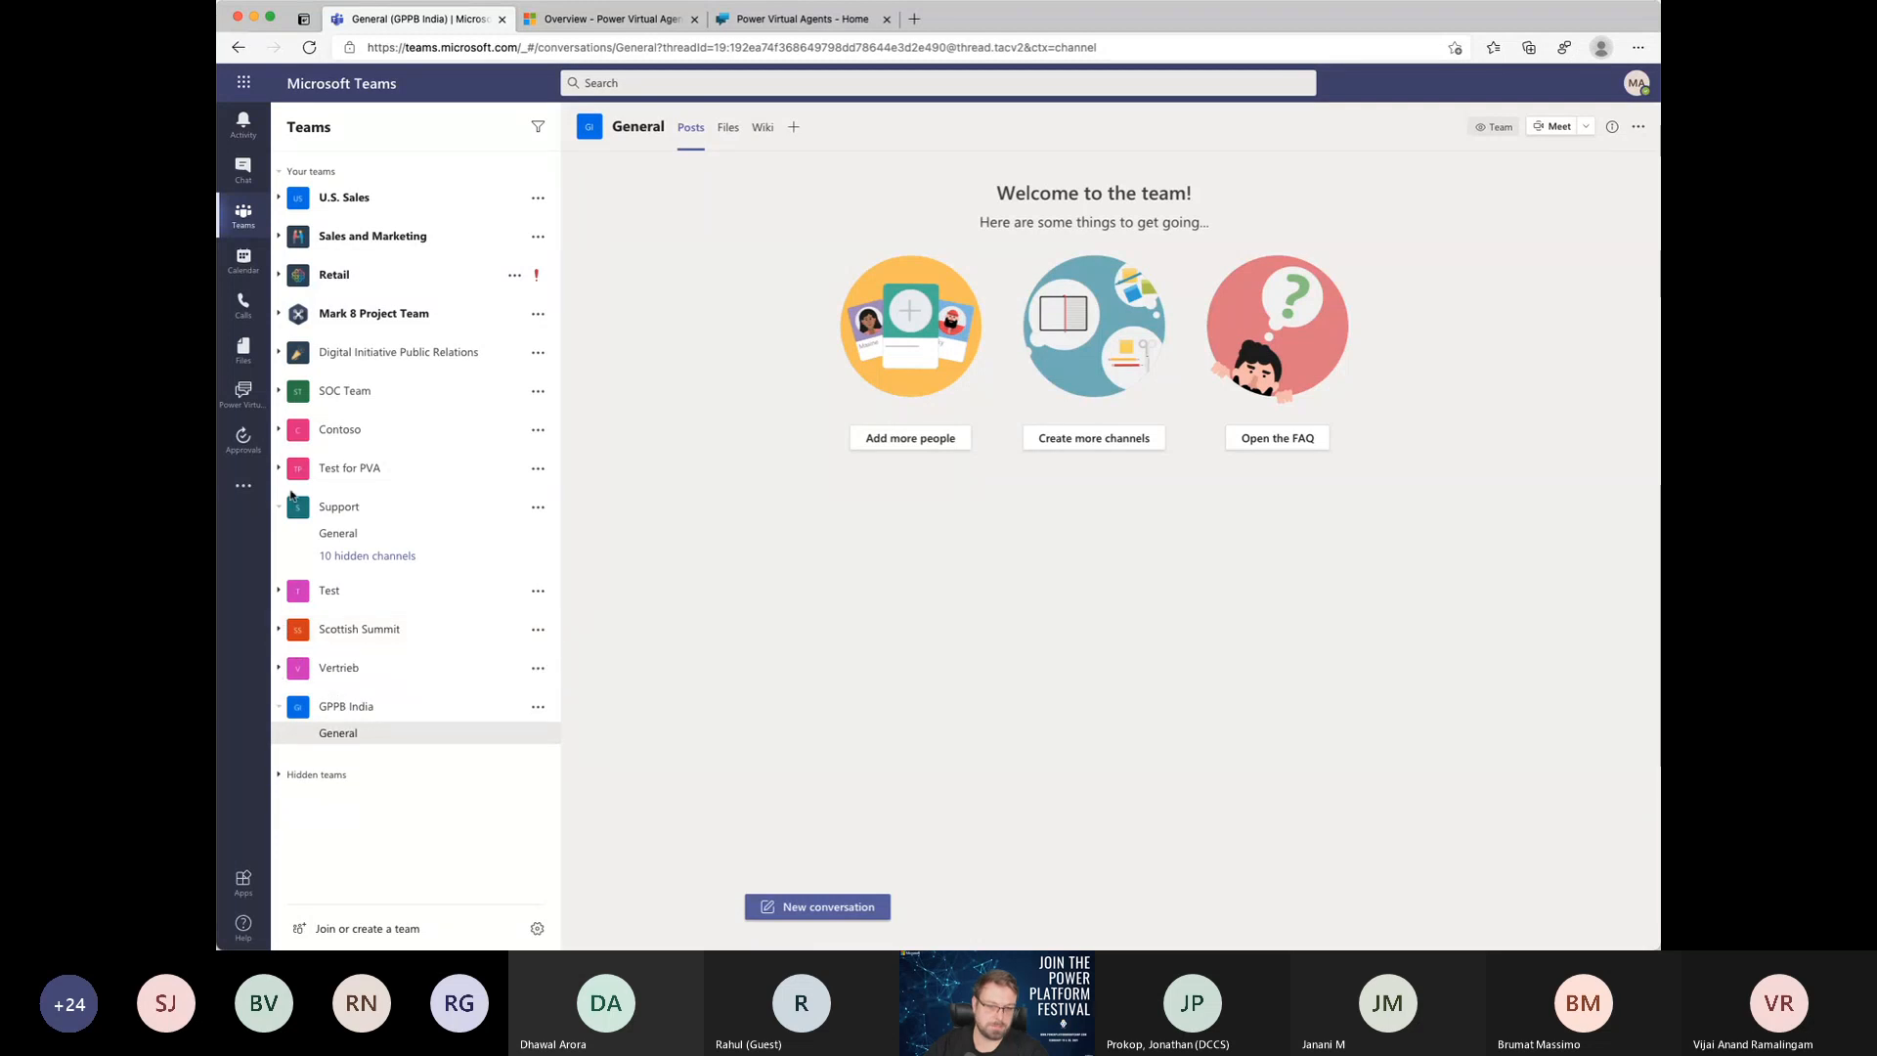
pyautogui.click(279, 506)
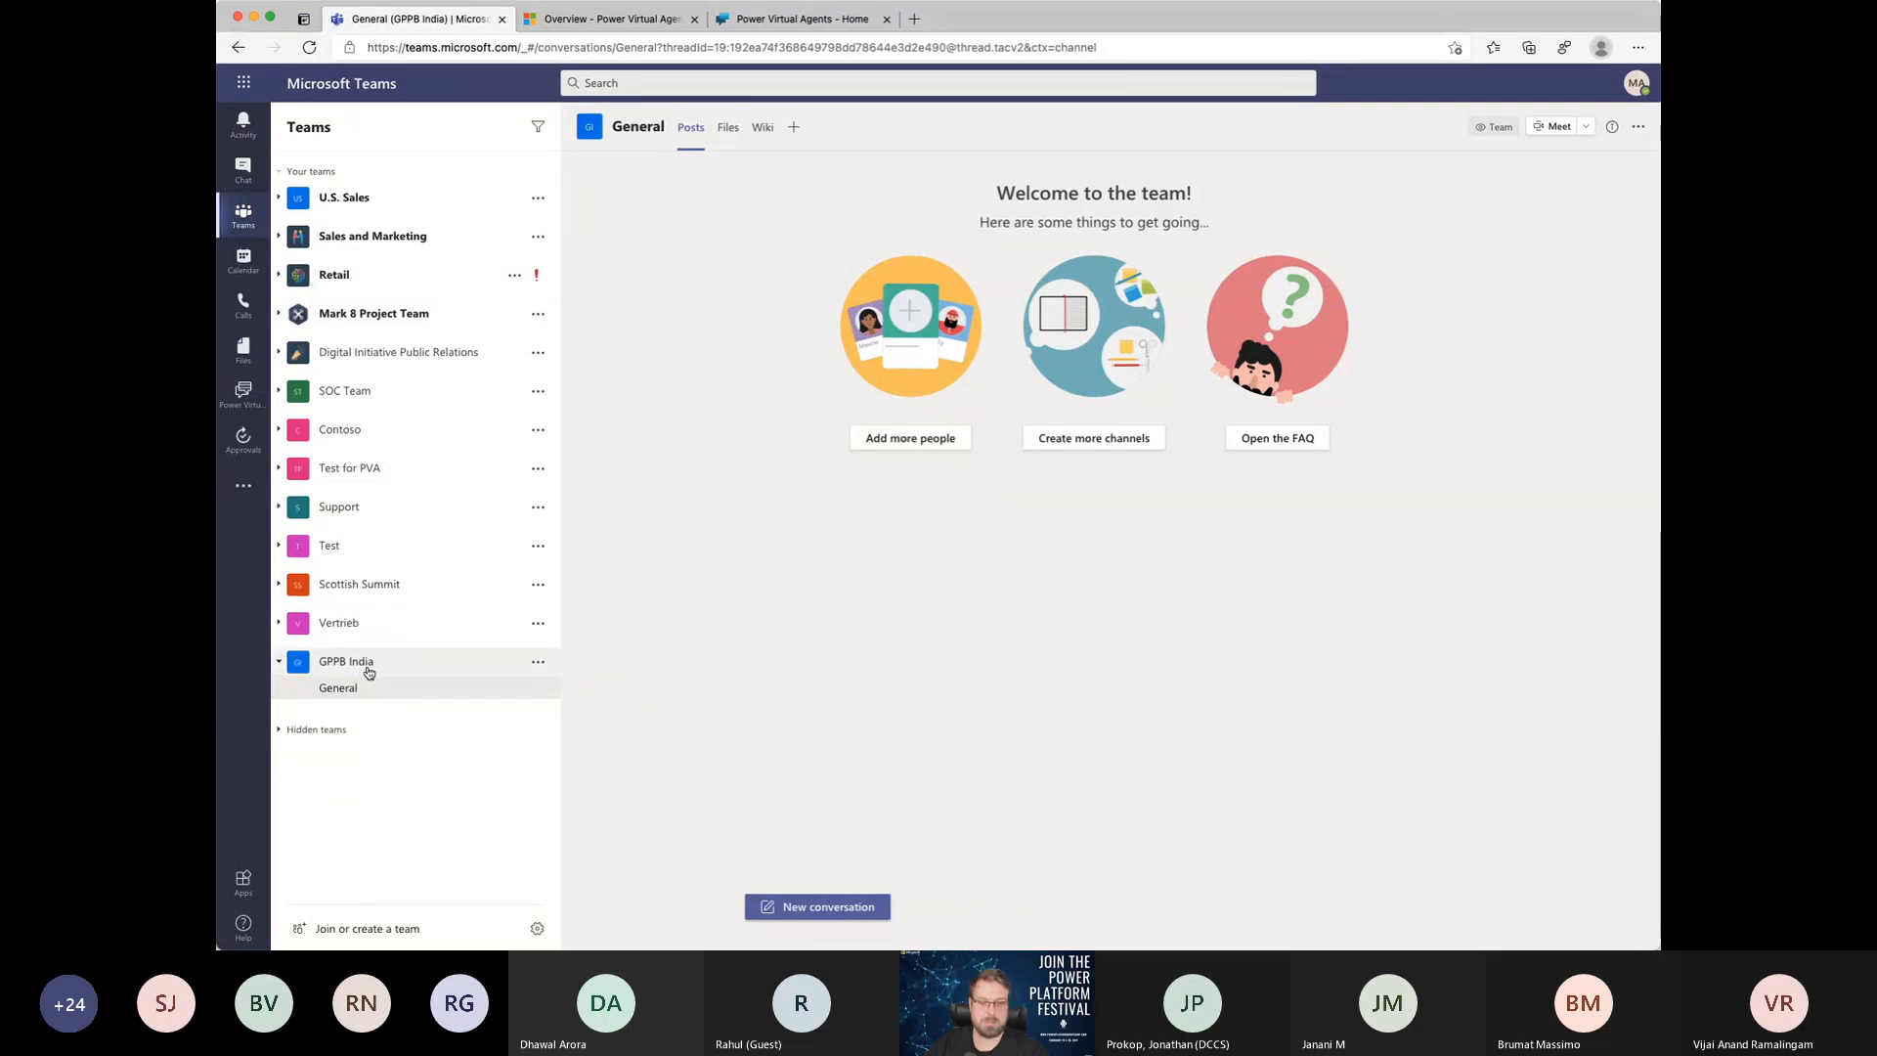
# Step: Return to Power Virtual Agents and open the Demo GPPB chatbot of the MSCCCH team
pyautogui.click(244, 393)
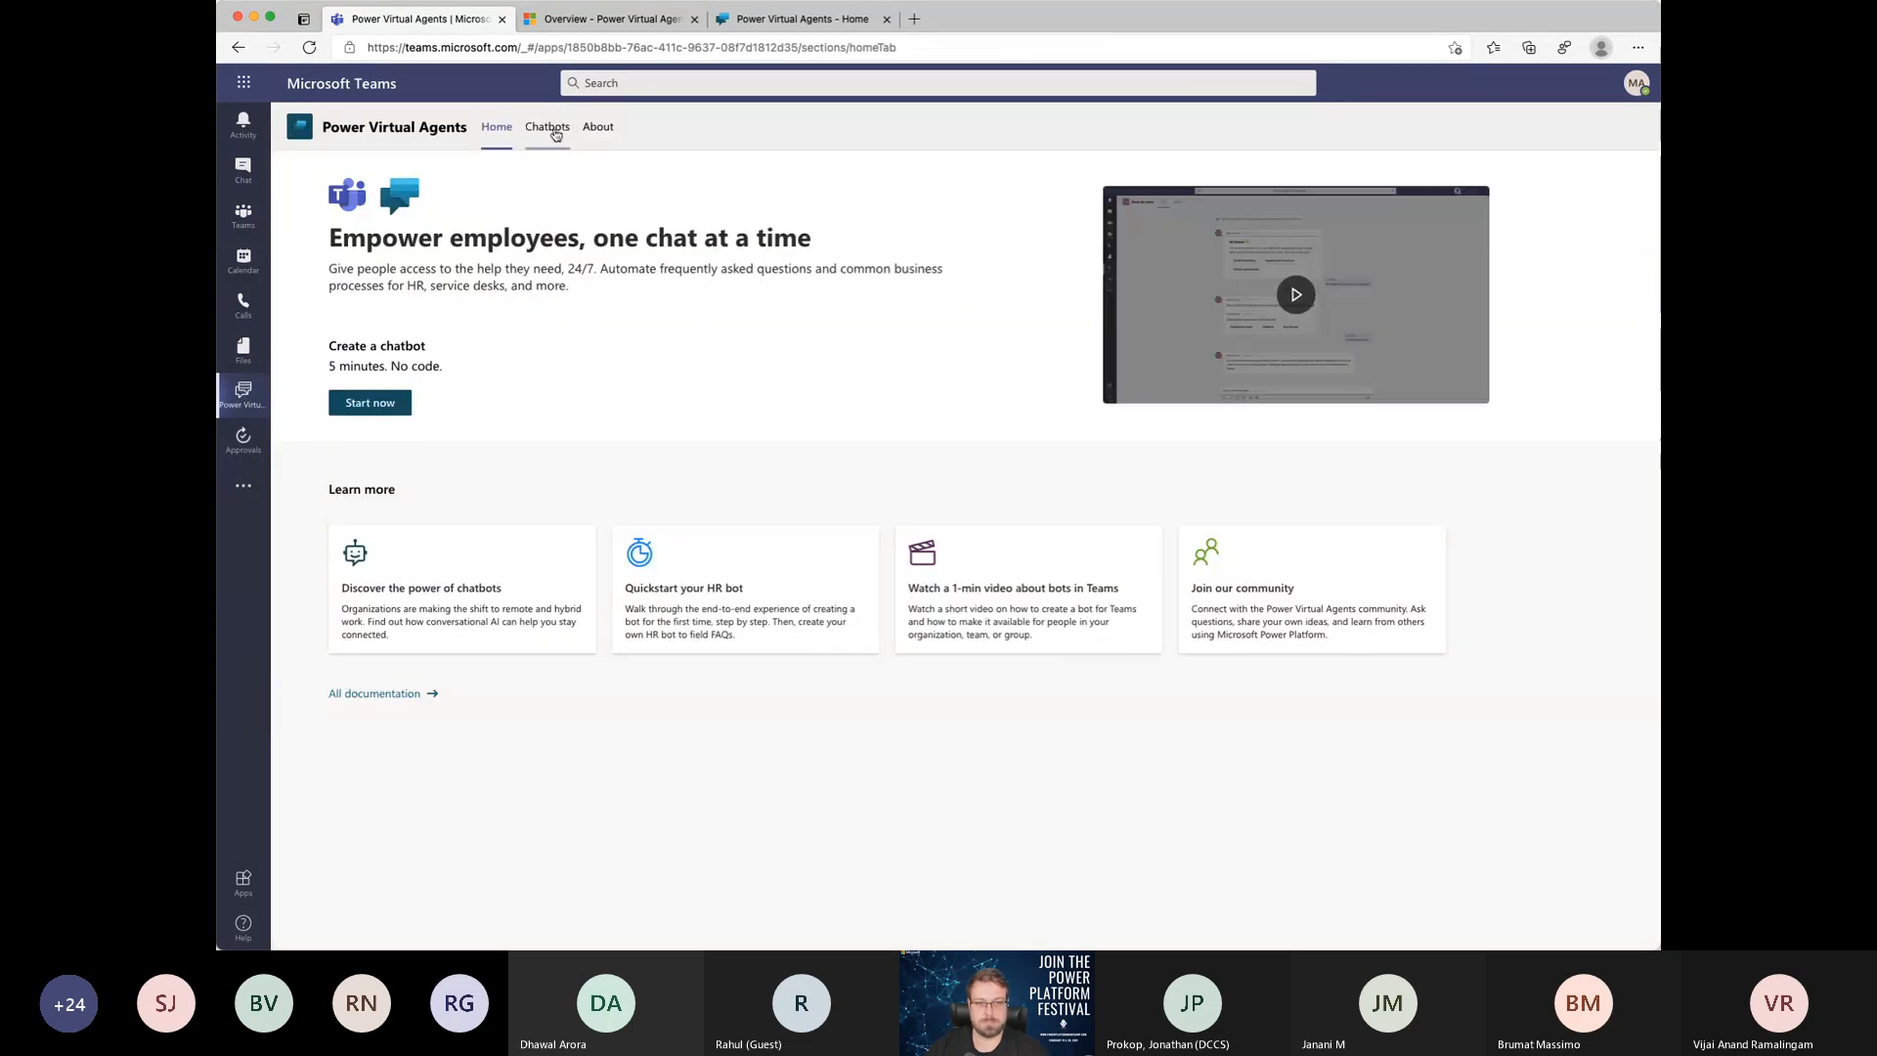
pyautogui.click(549, 128)
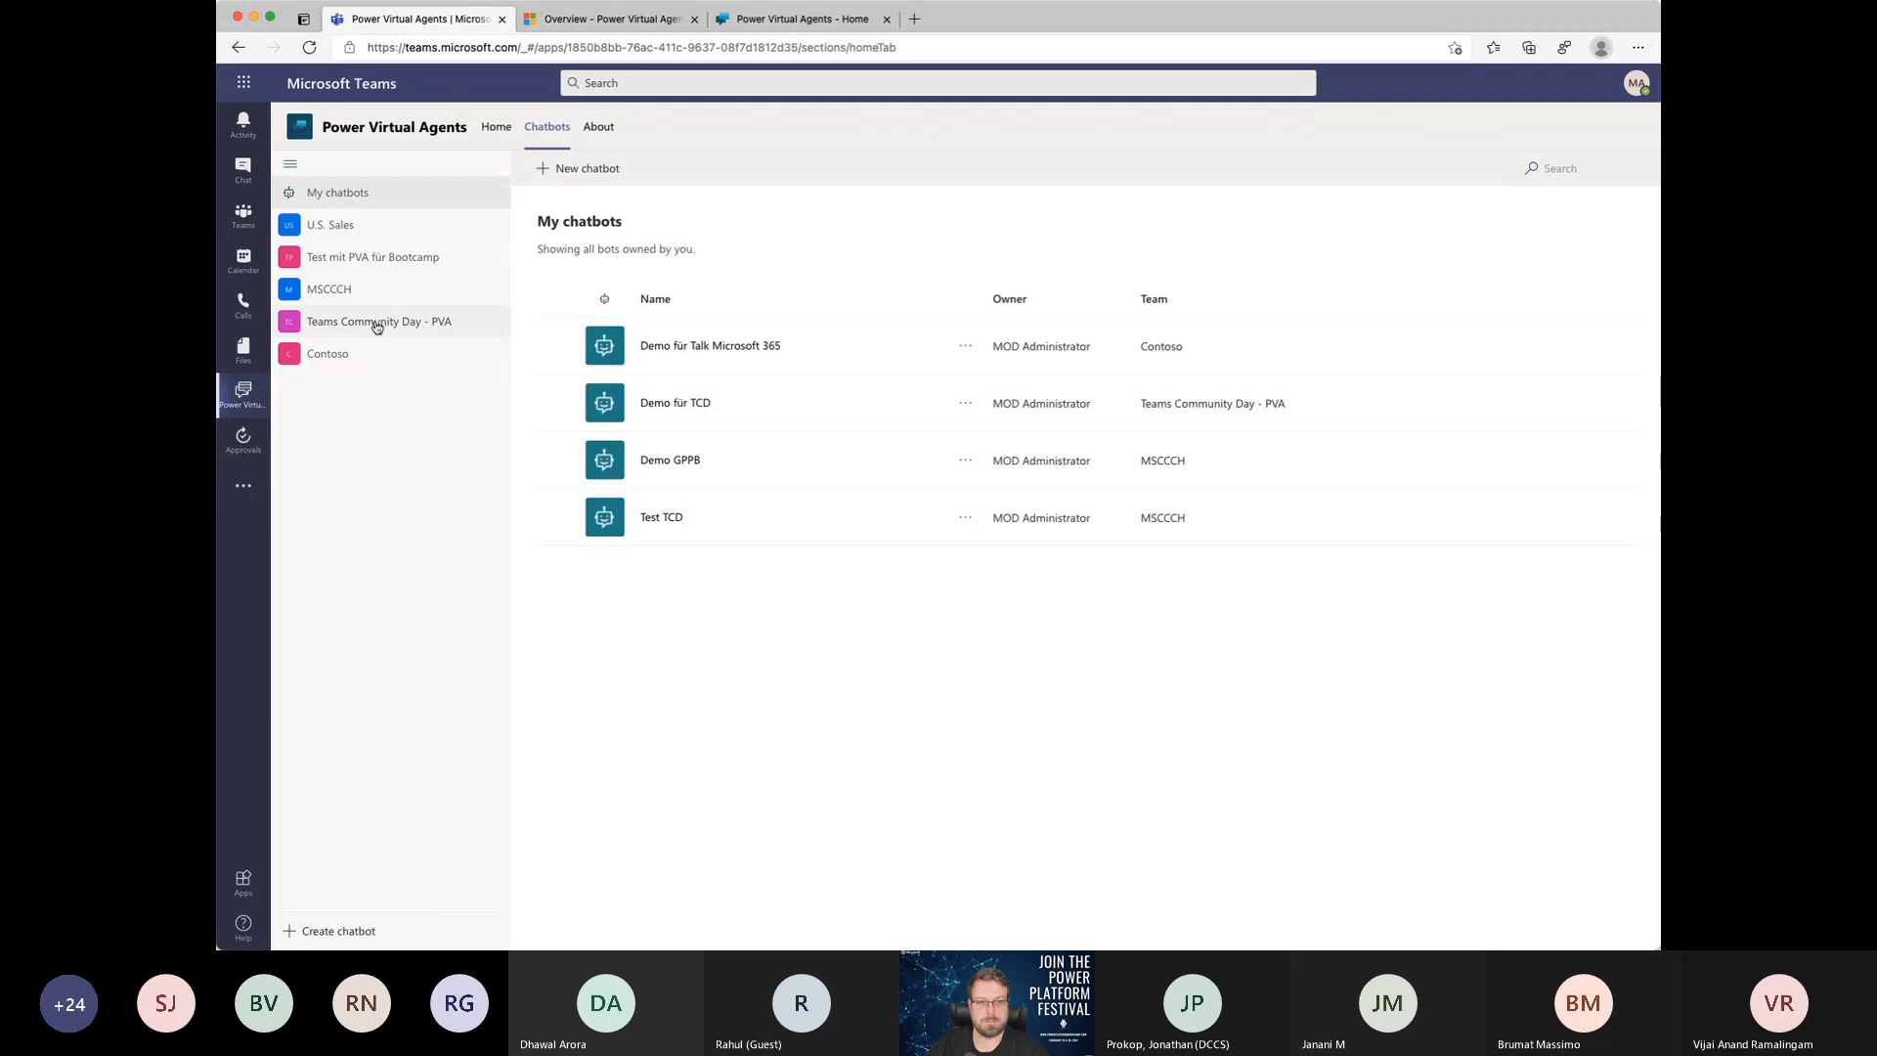
pyautogui.click(354, 289)
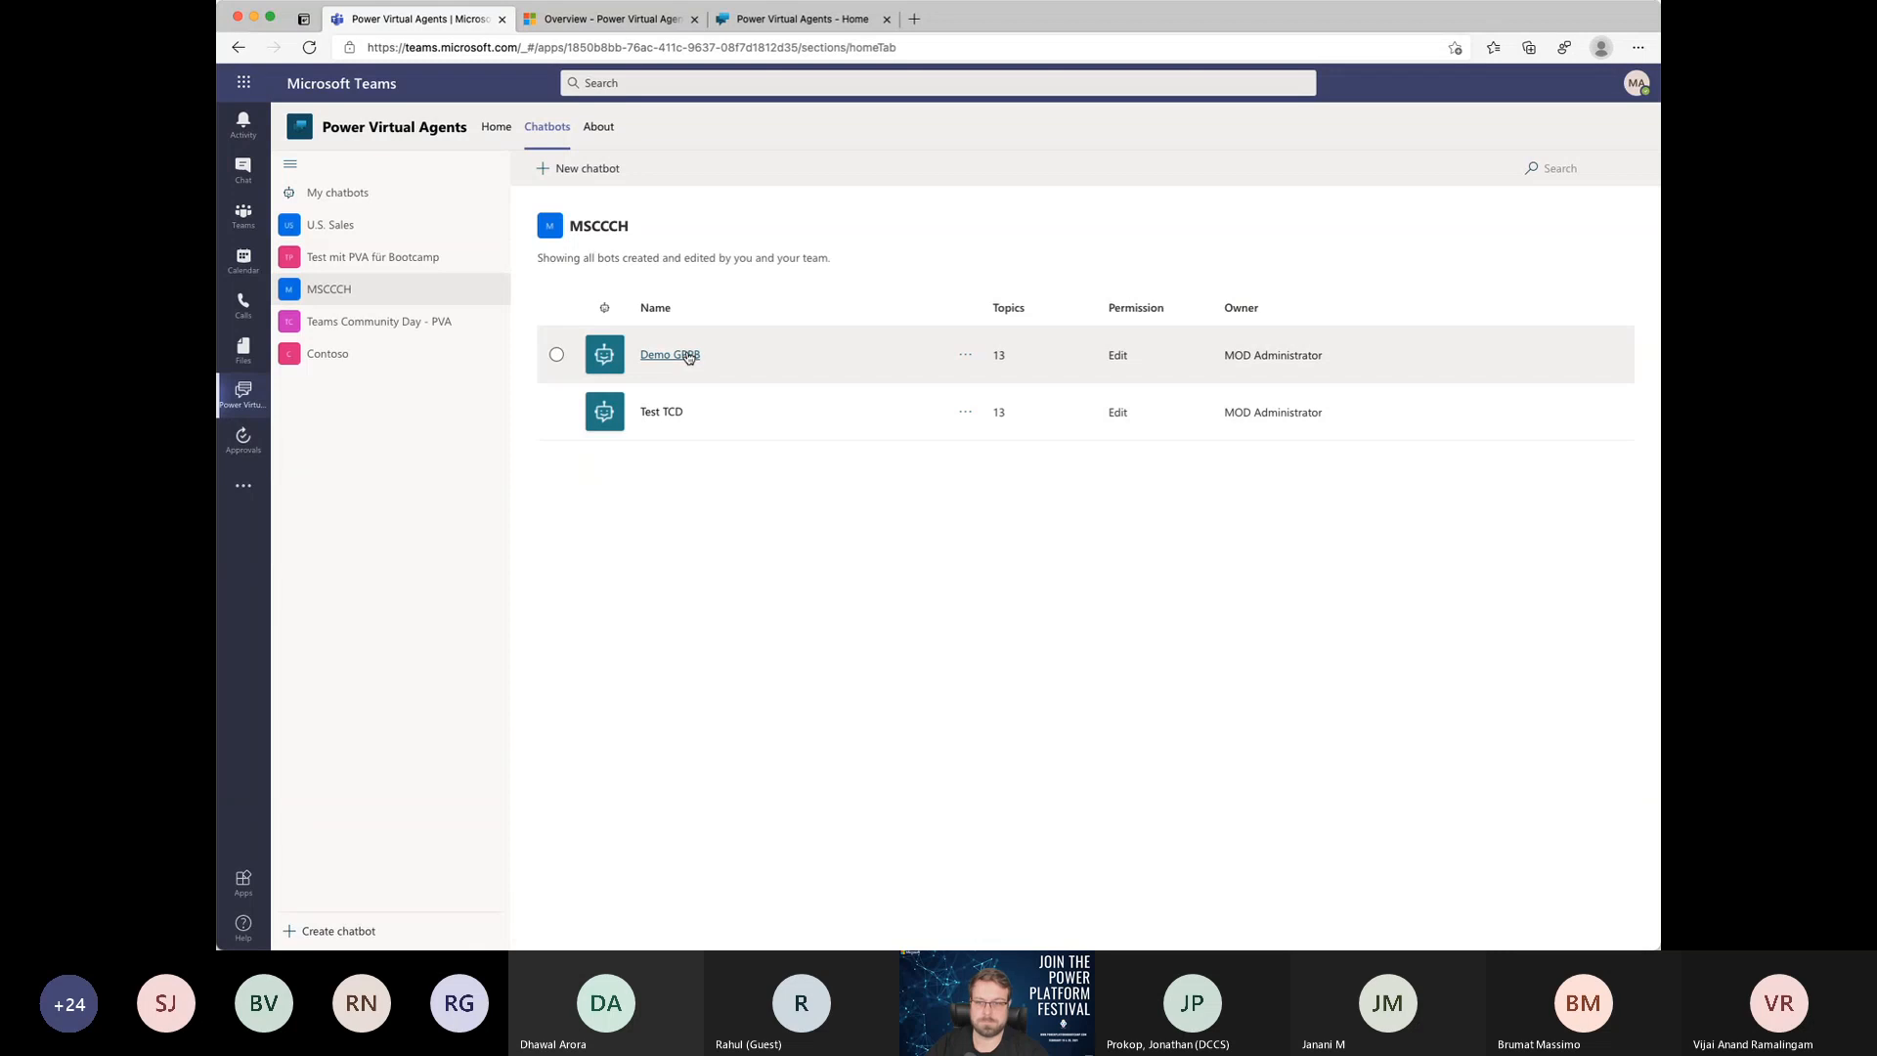
pyautogui.click(670, 355)
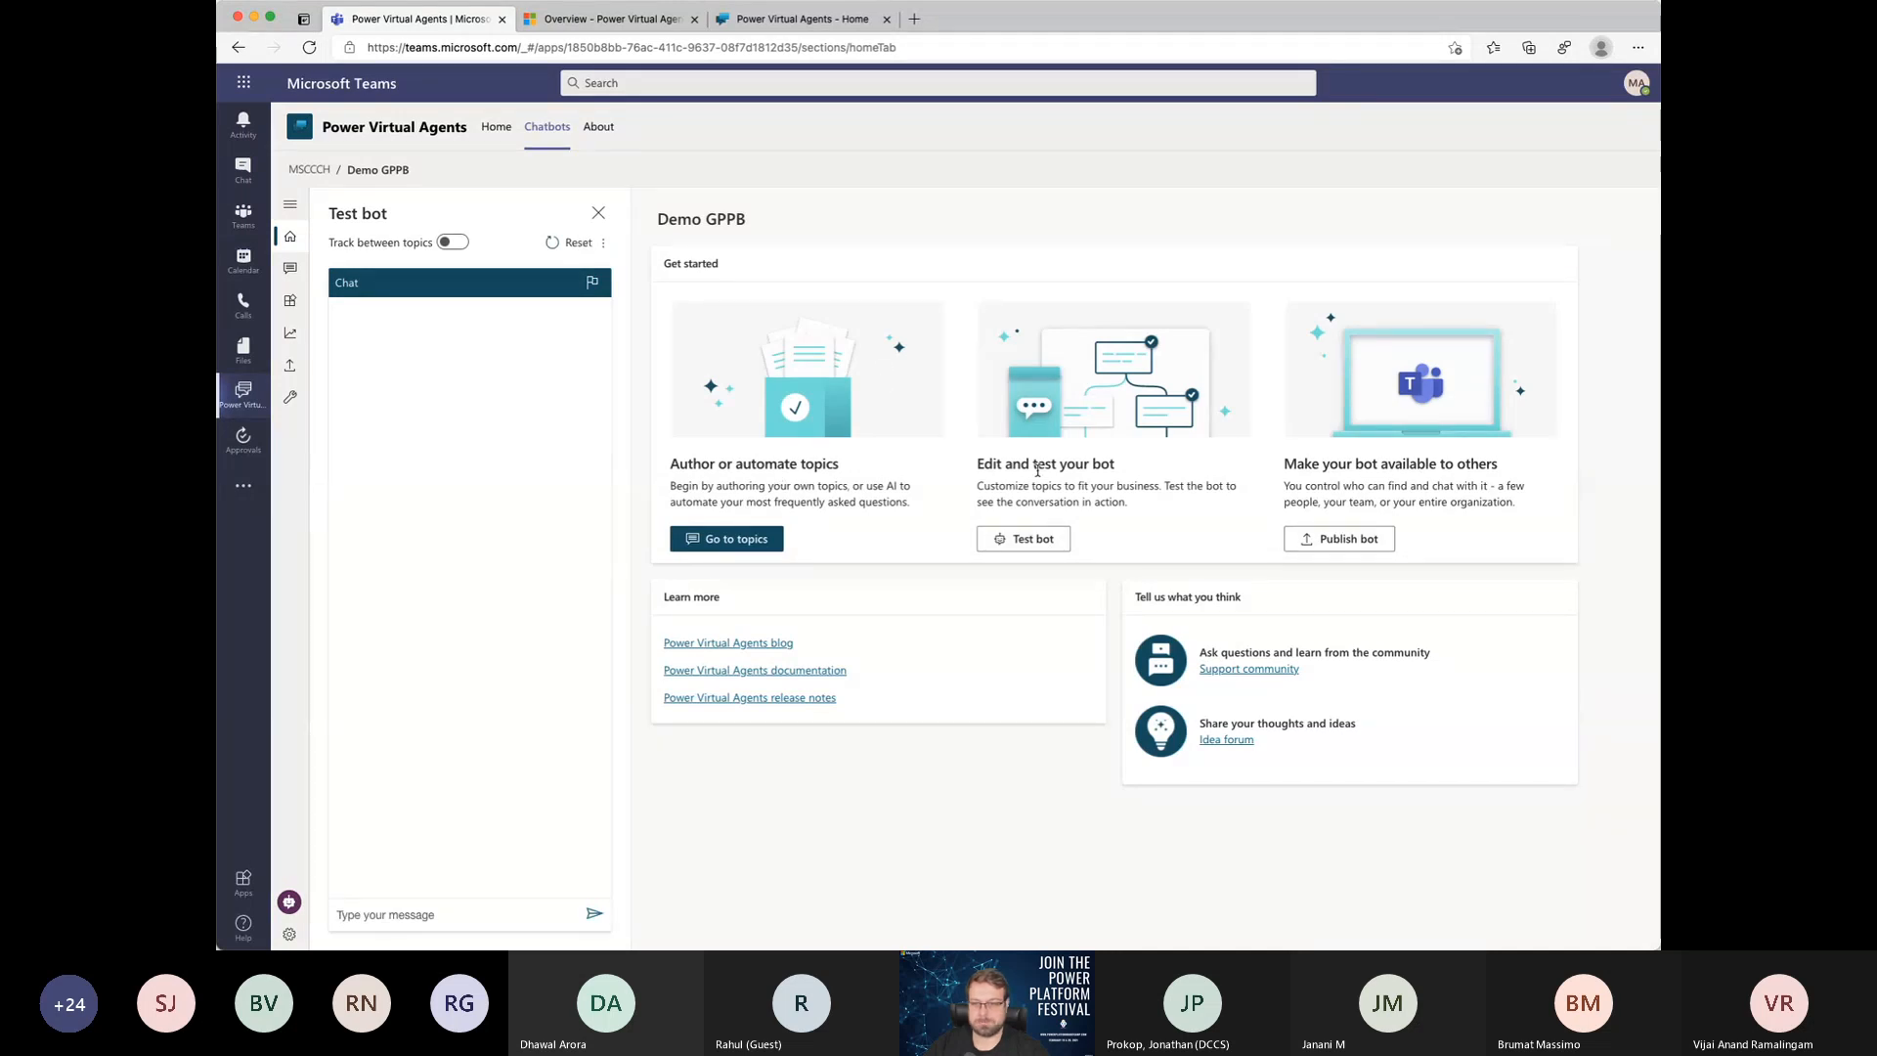
# Step: Publish the latest content of the Demo GPPB bot
pyautogui.click(1338, 540)
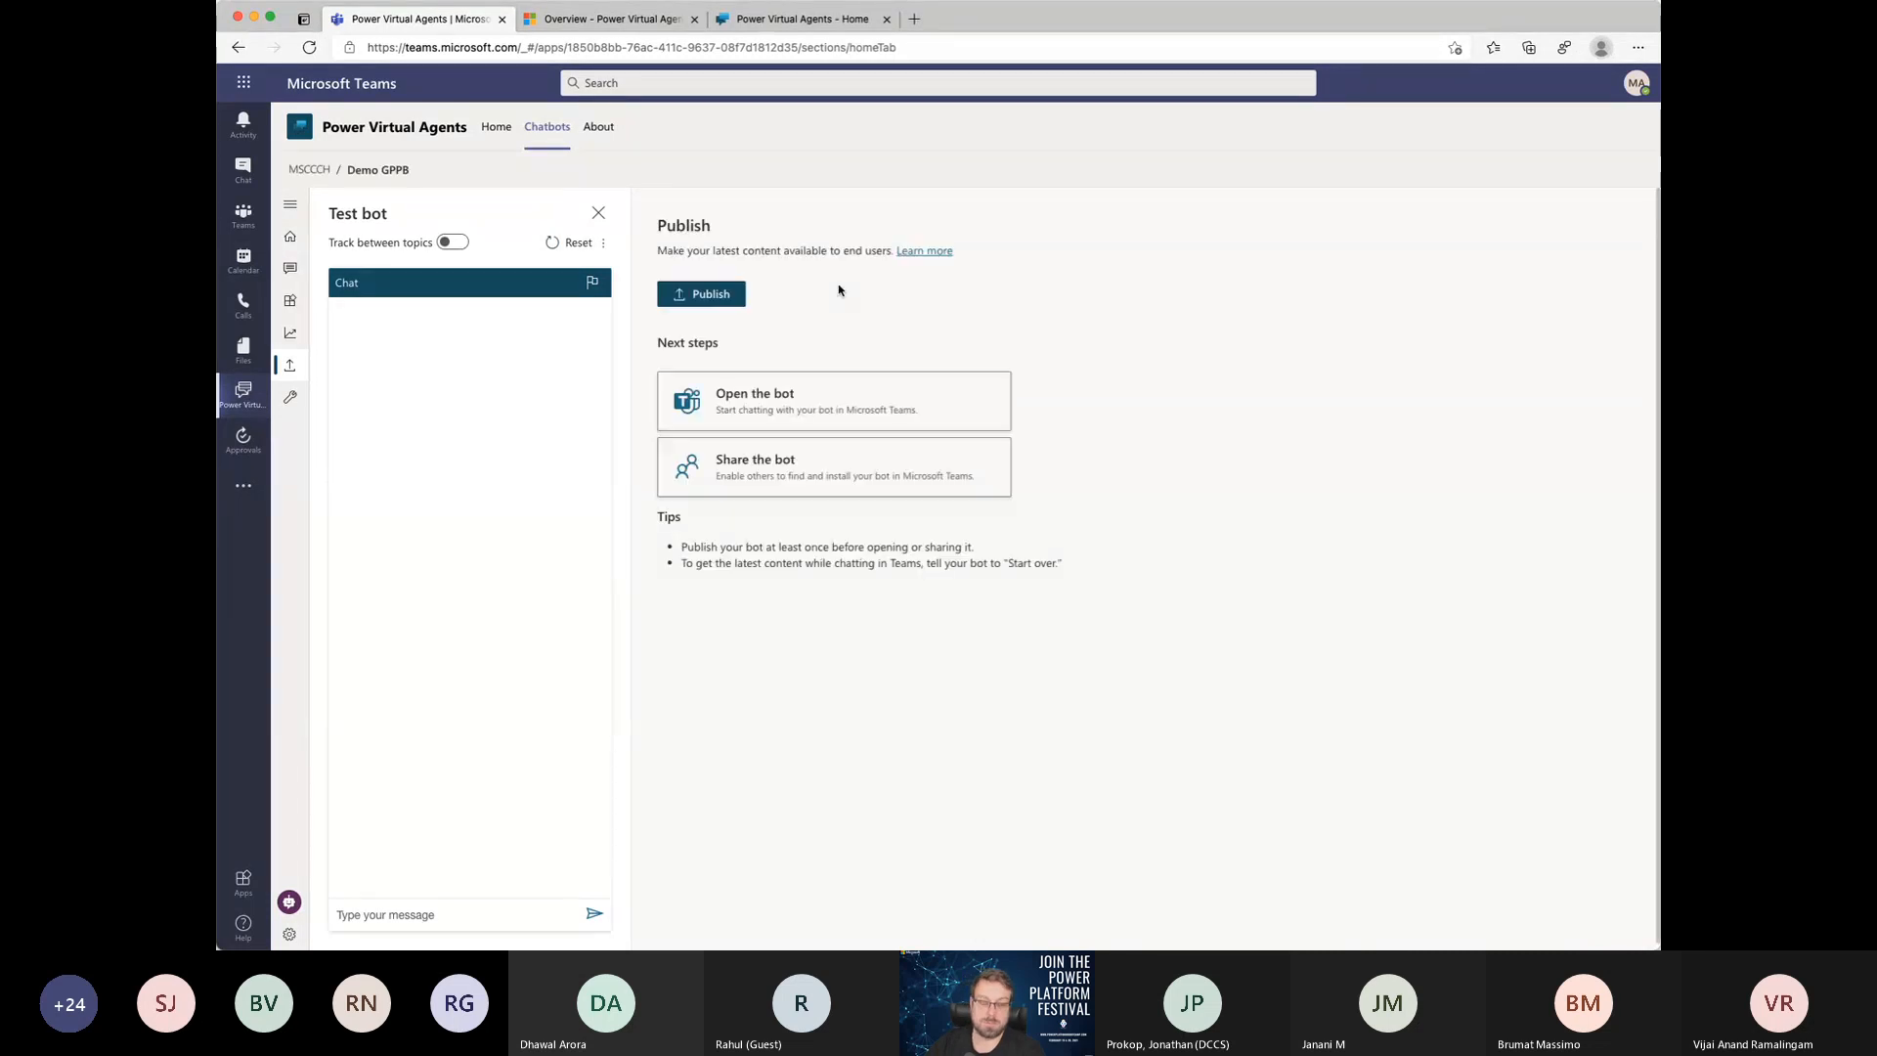
pyautogui.click(702, 297)
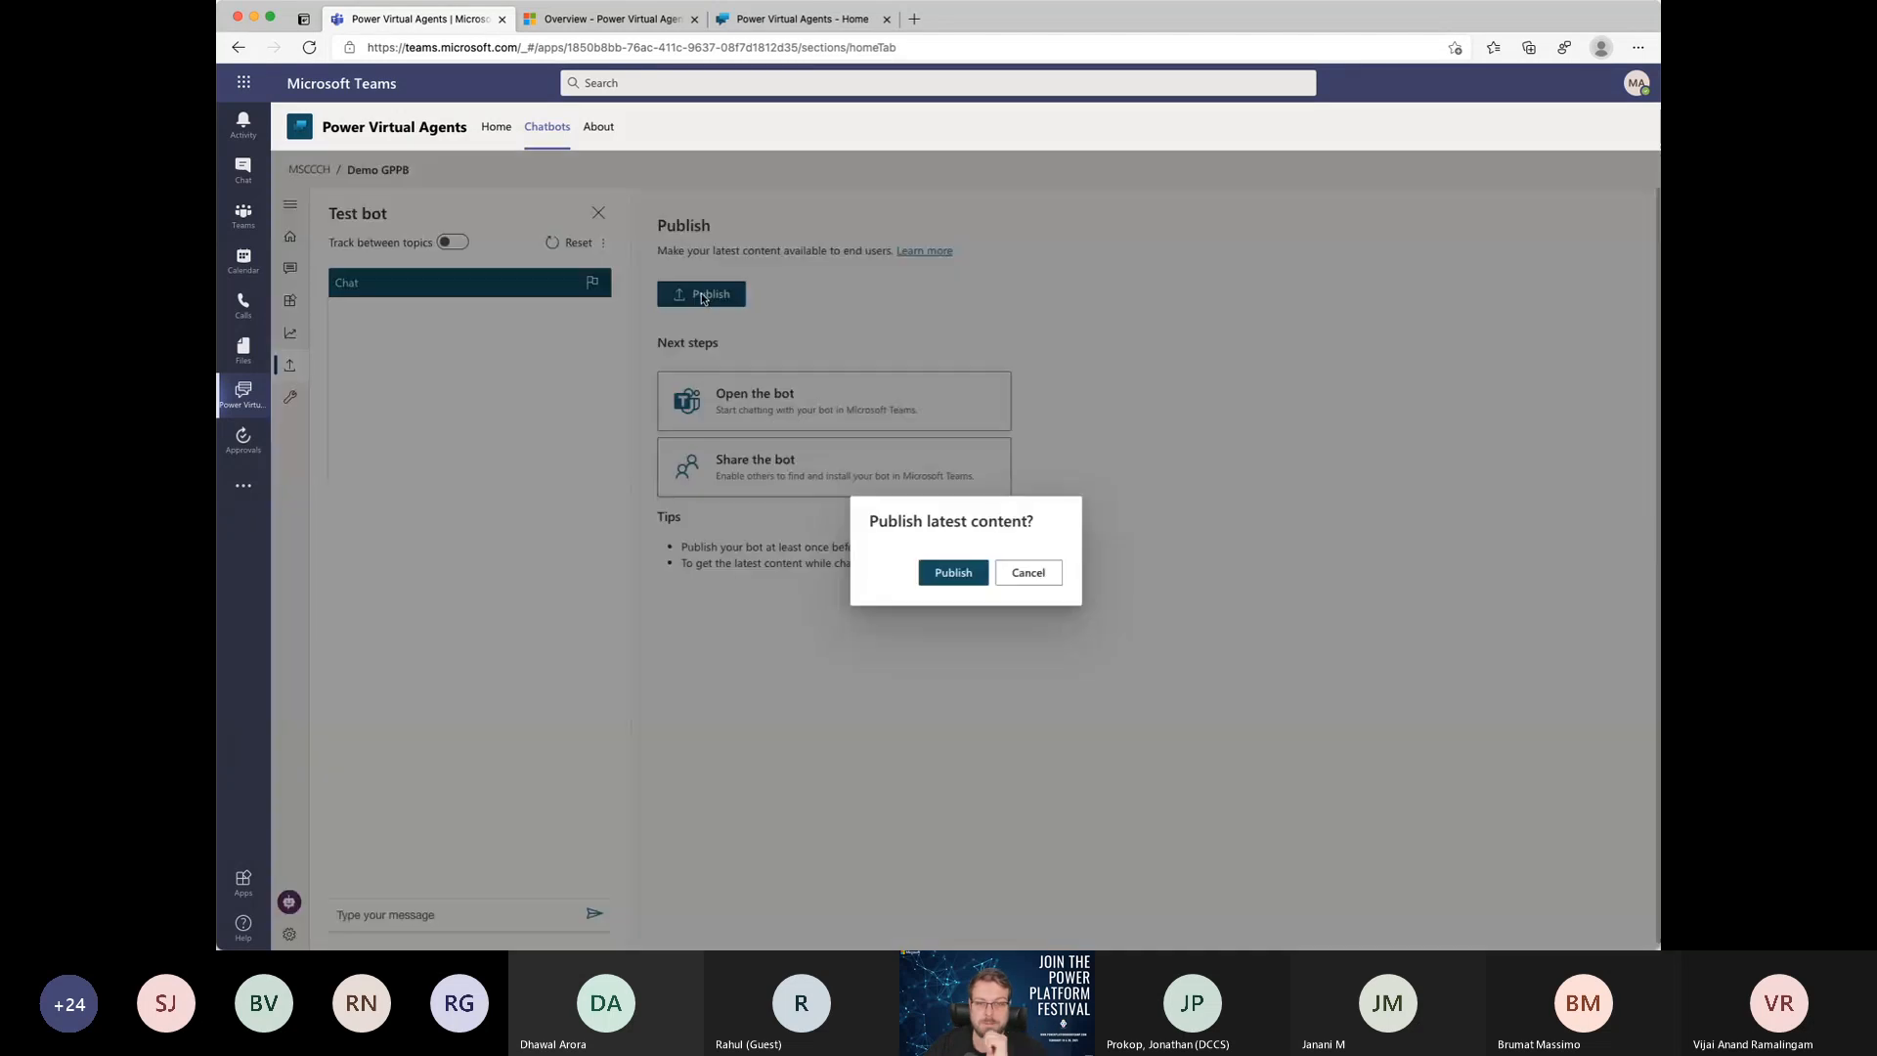
pyautogui.click(951, 577)
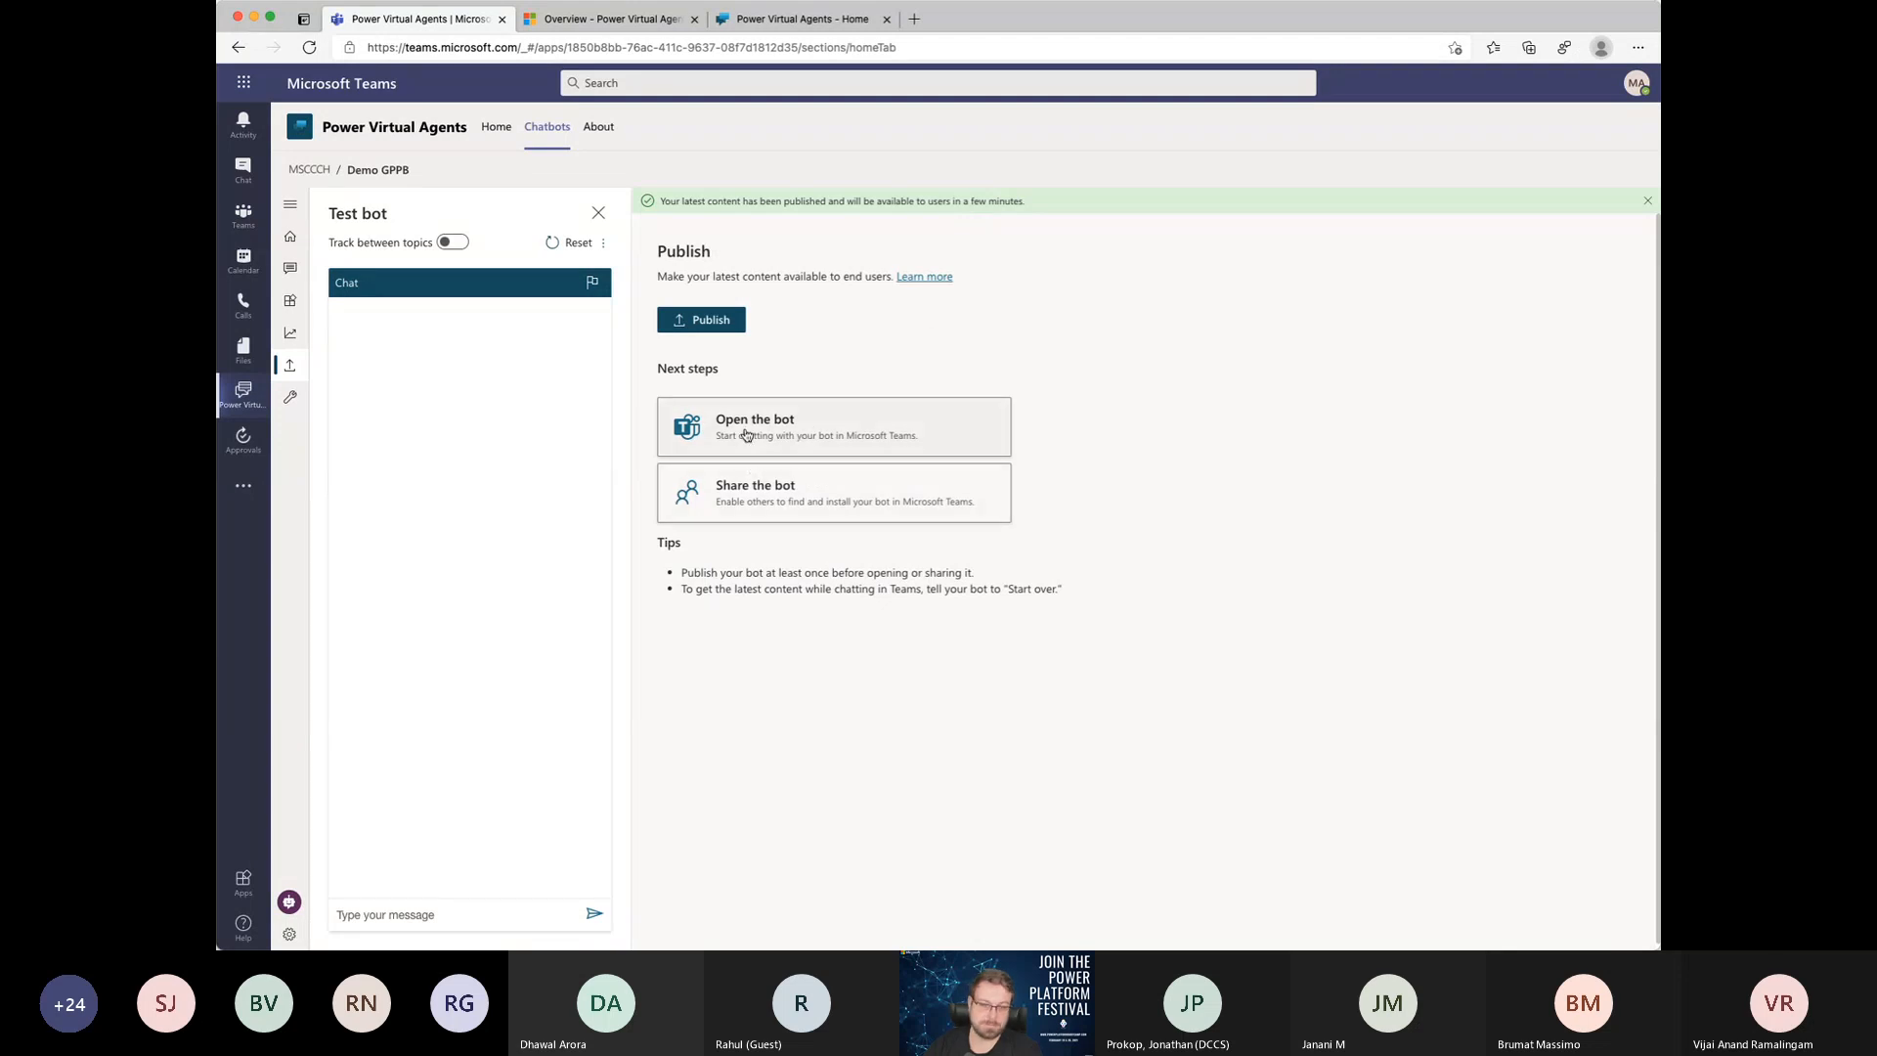
# Step: Open the bot's sharing options and start preparing its submission for admin approval
pyautogui.click(792, 508)
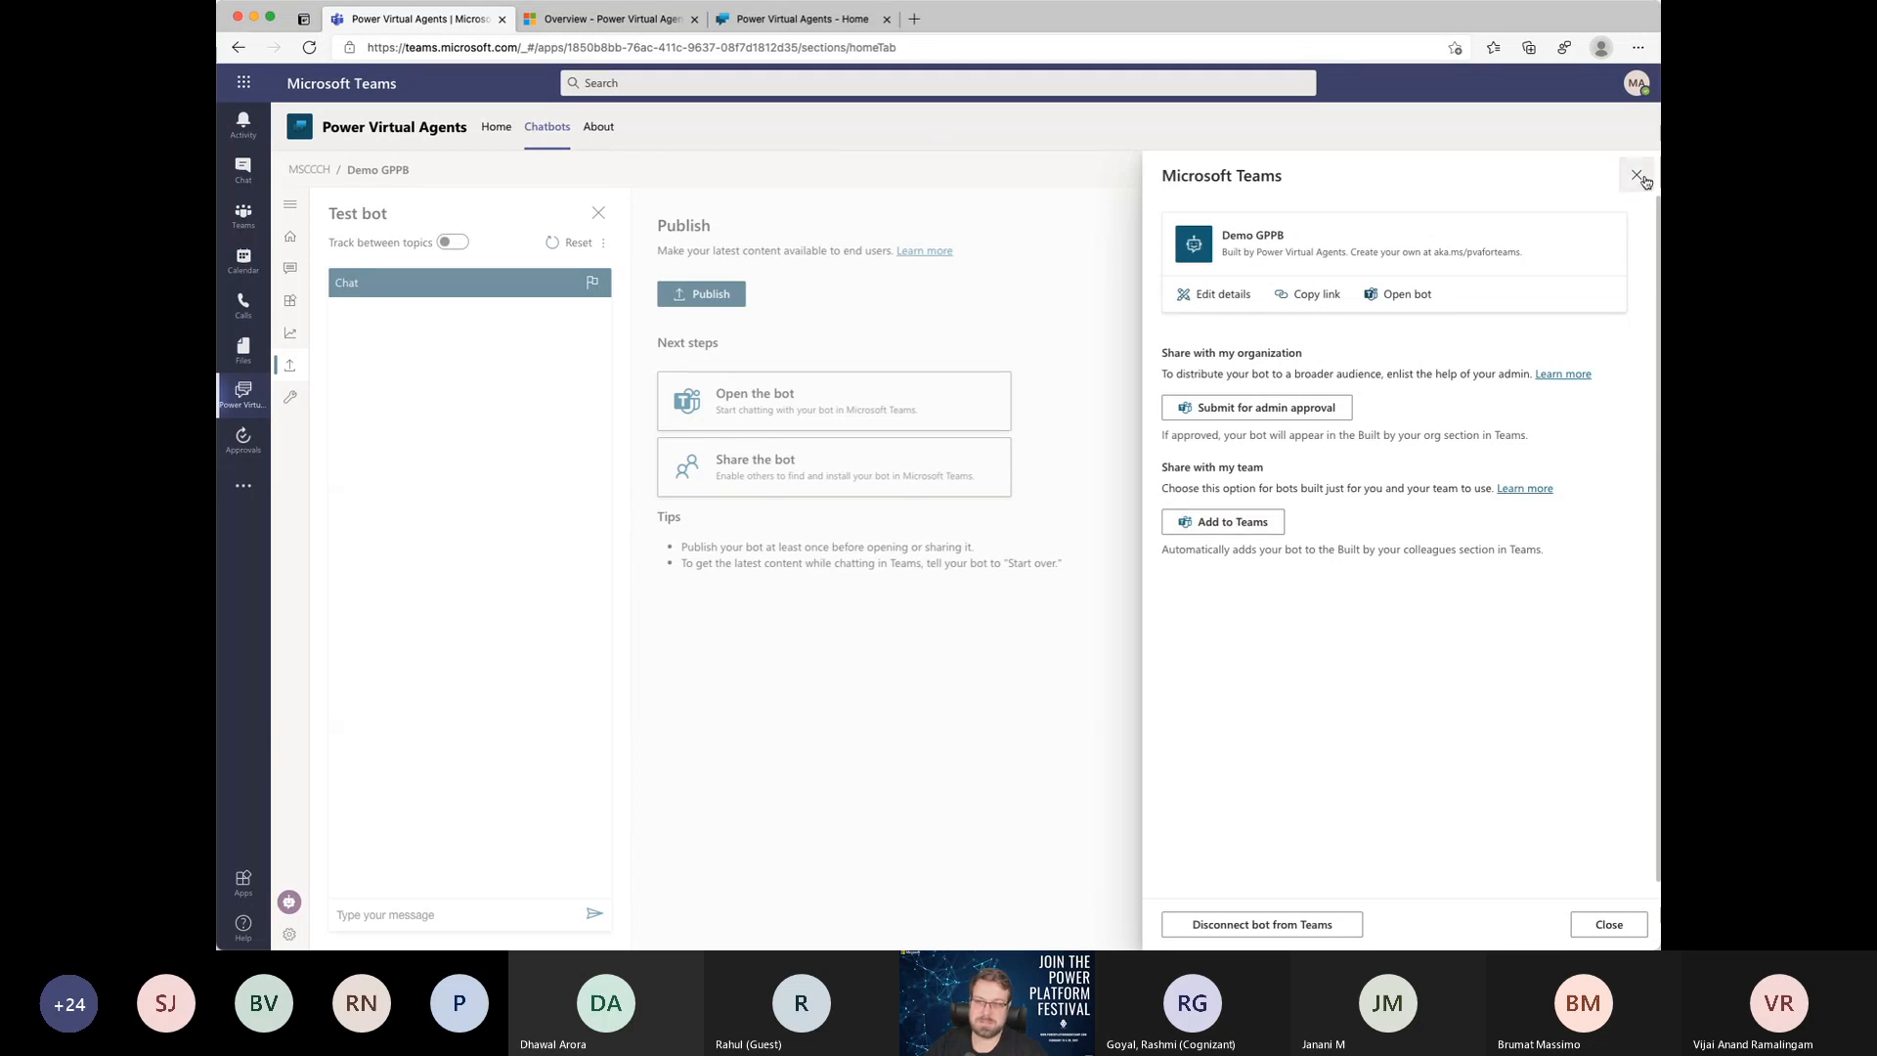
pyautogui.click(1233, 408)
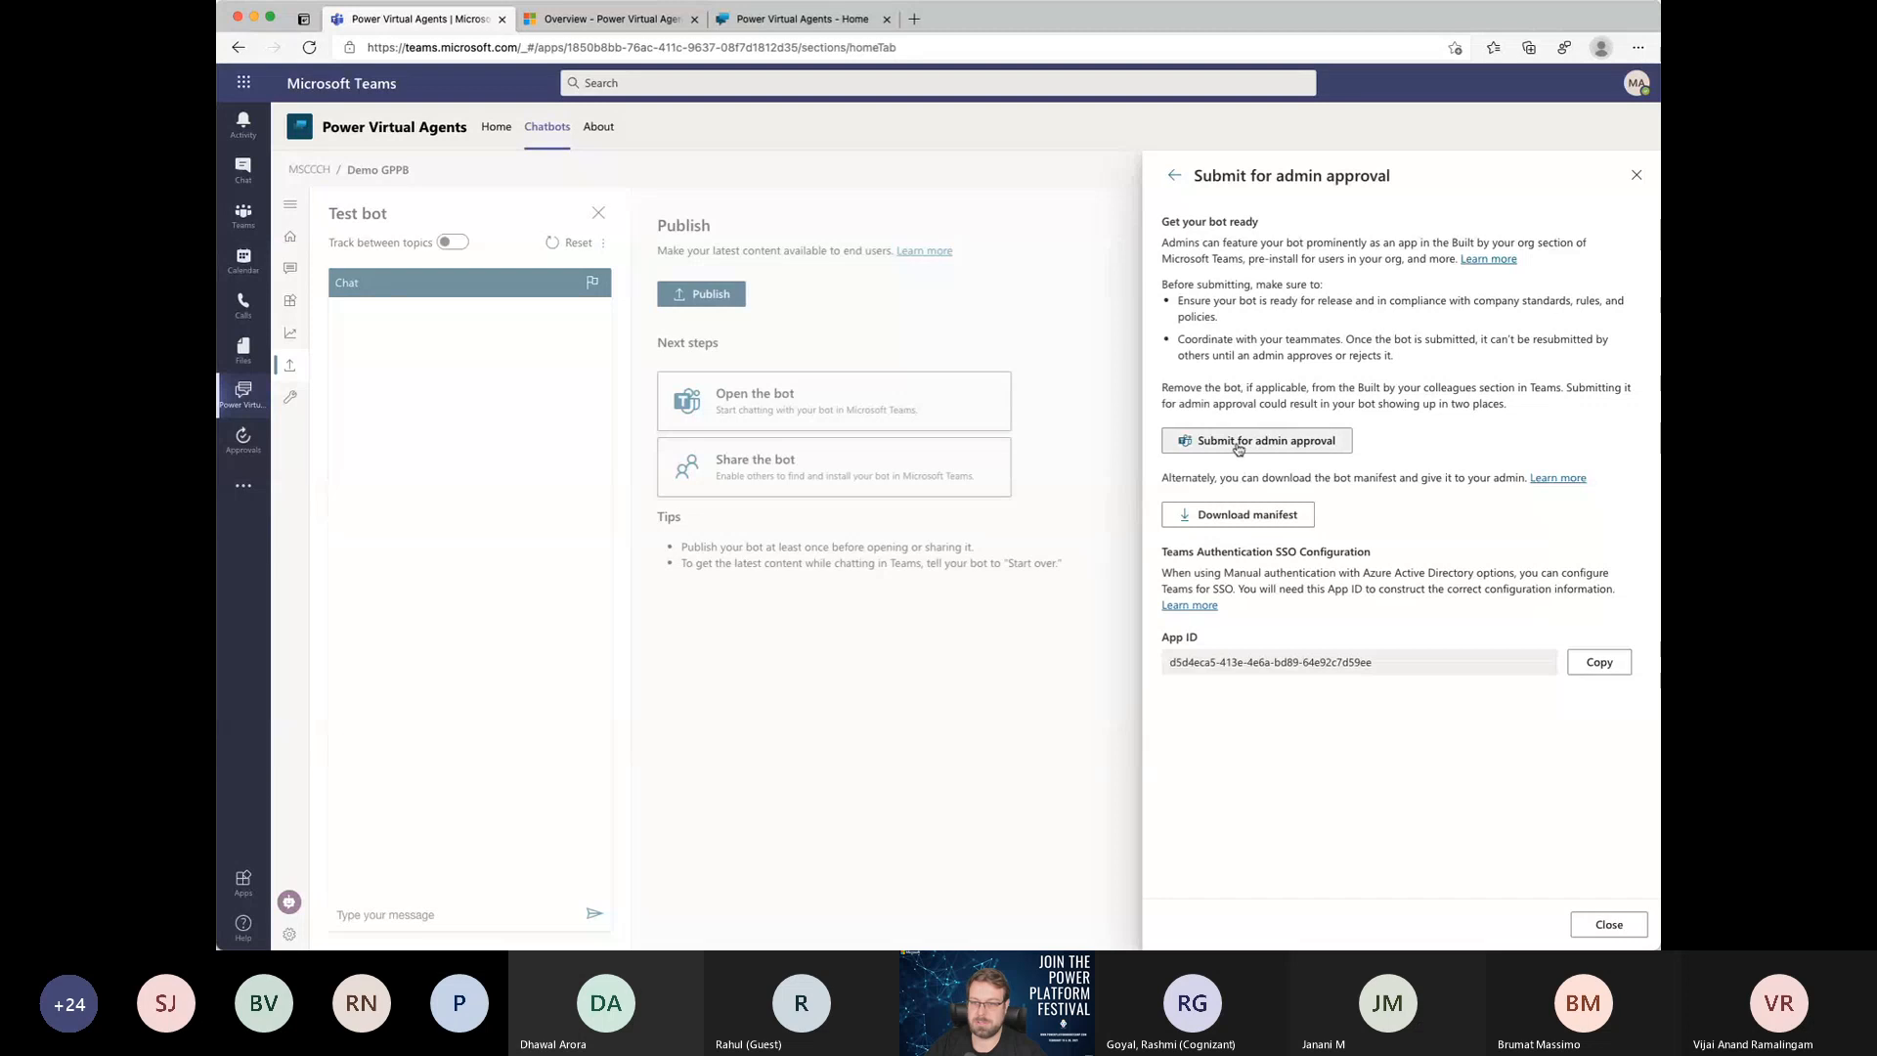
pyautogui.click(1238, 442)
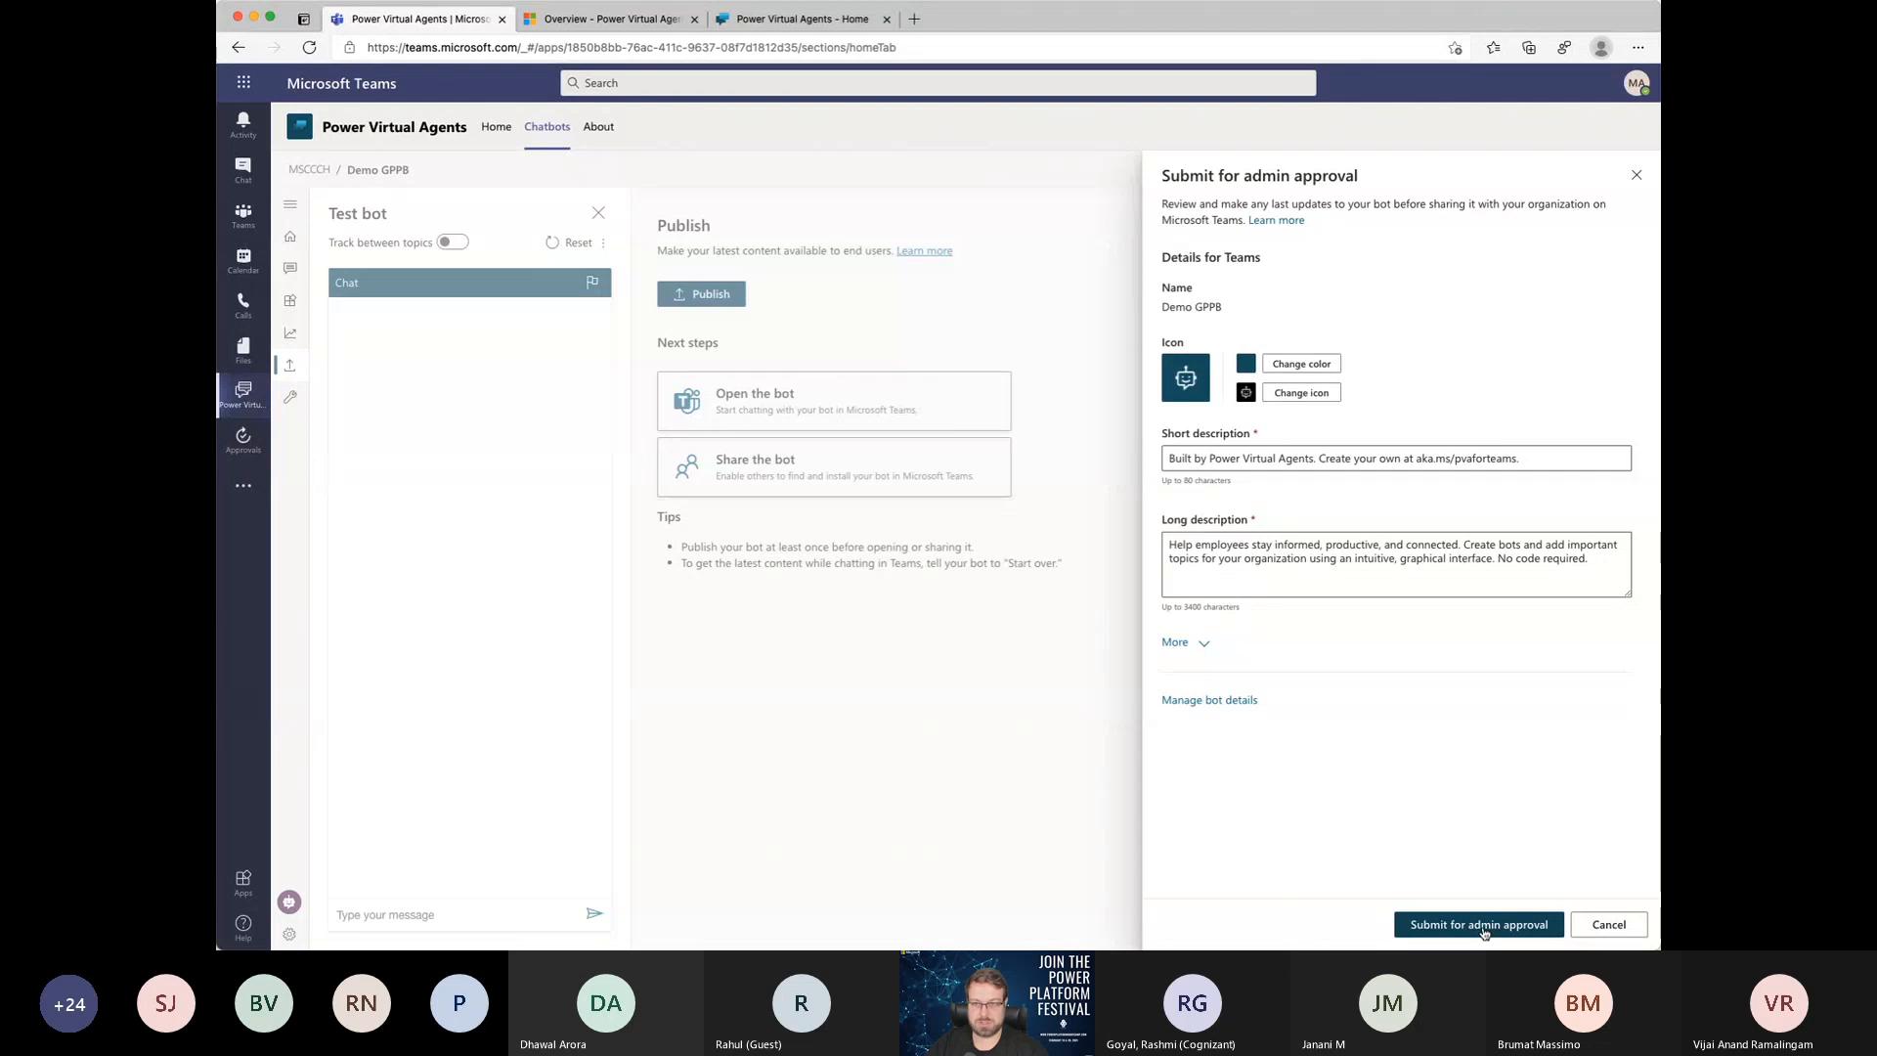
# Step: Change the bot's icon color to dark red and submit it for admin approval, giving everyone access to the bot
pyautogui.click(1280, 365)
pyautogui.click(1302, 572)
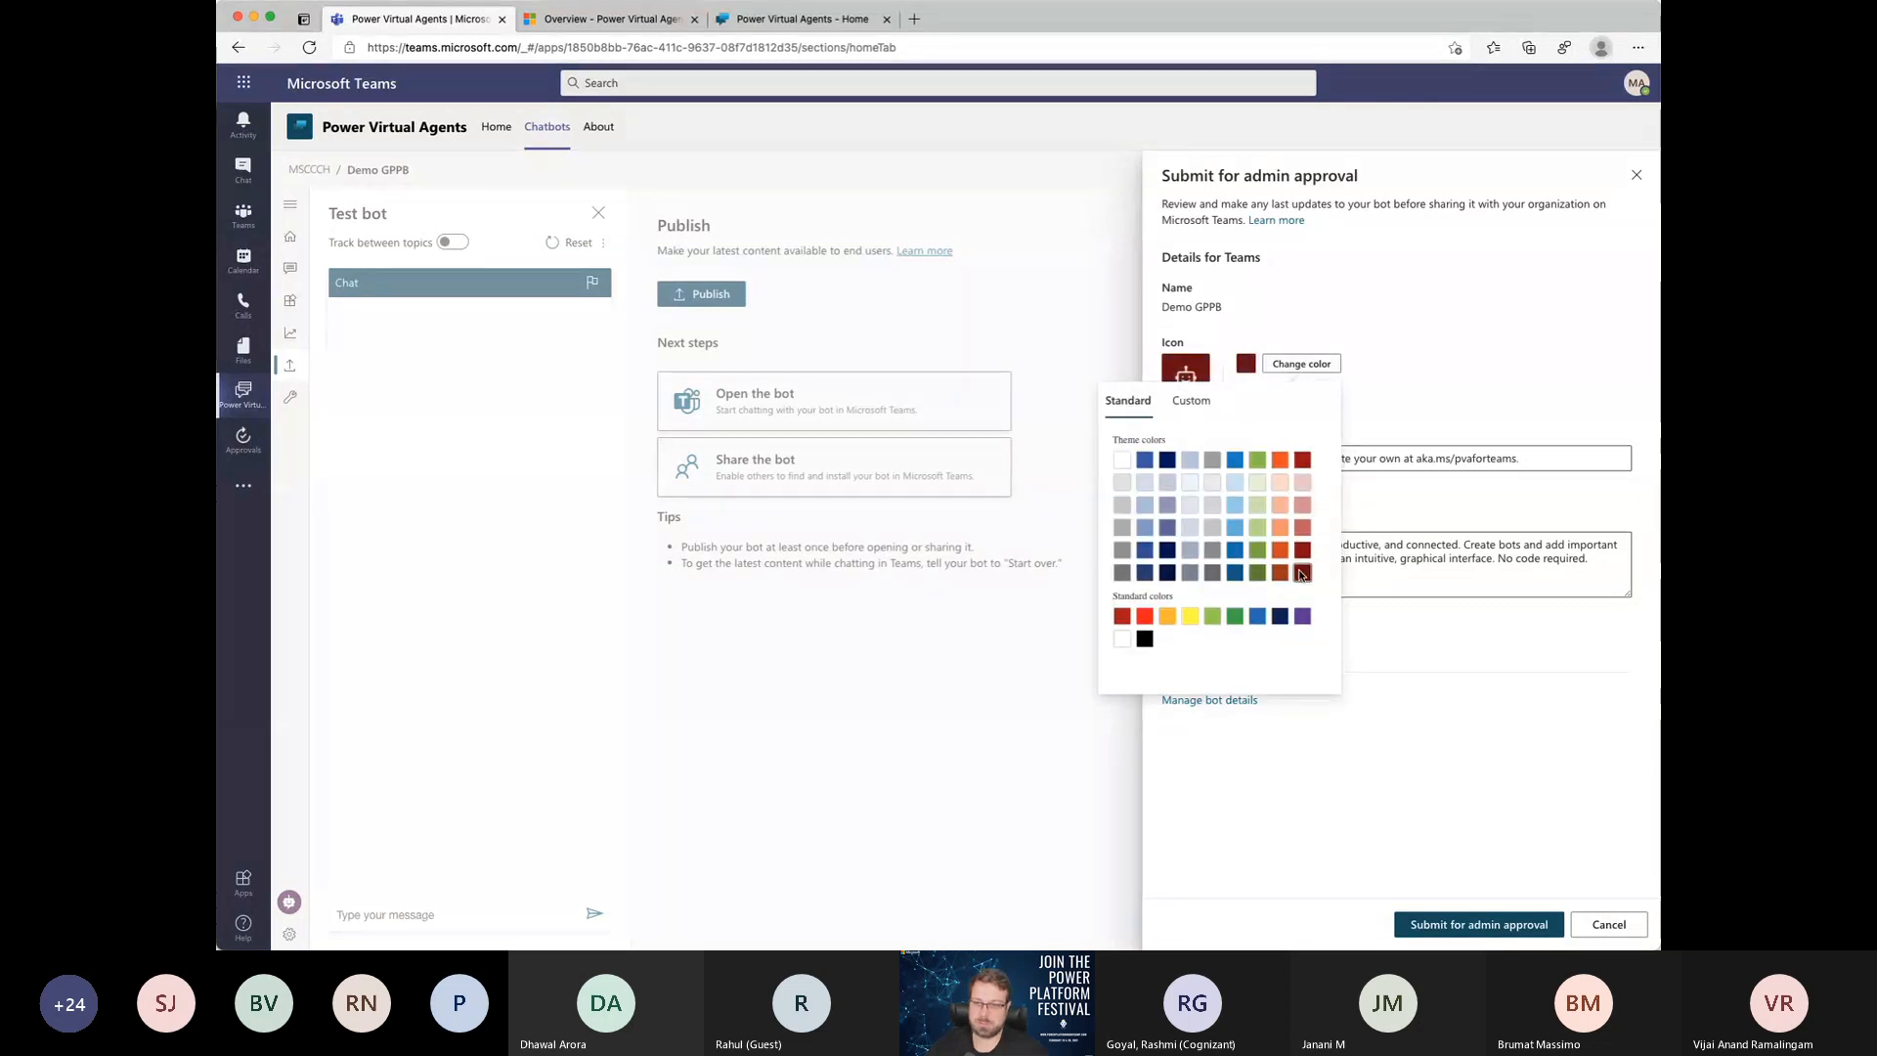
pyautogui.click(1395, 656)
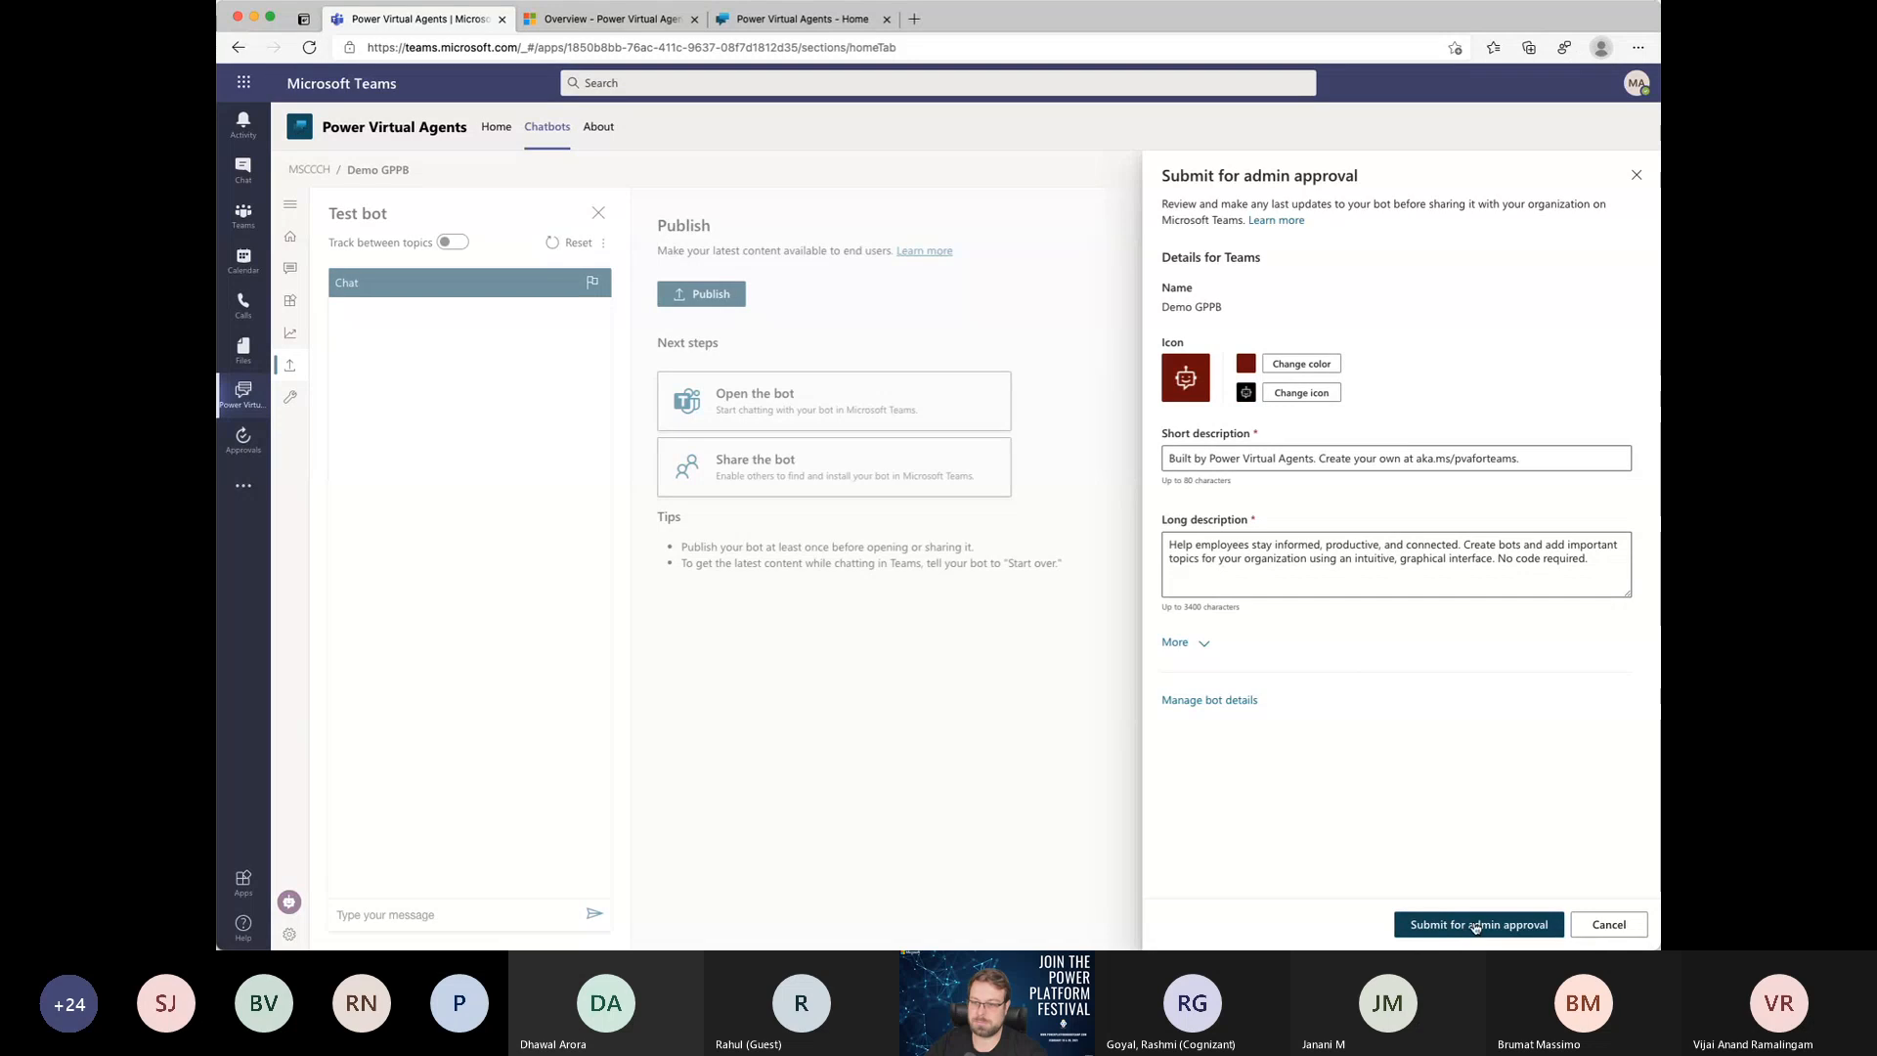
pyautogui.click(1476, 925)
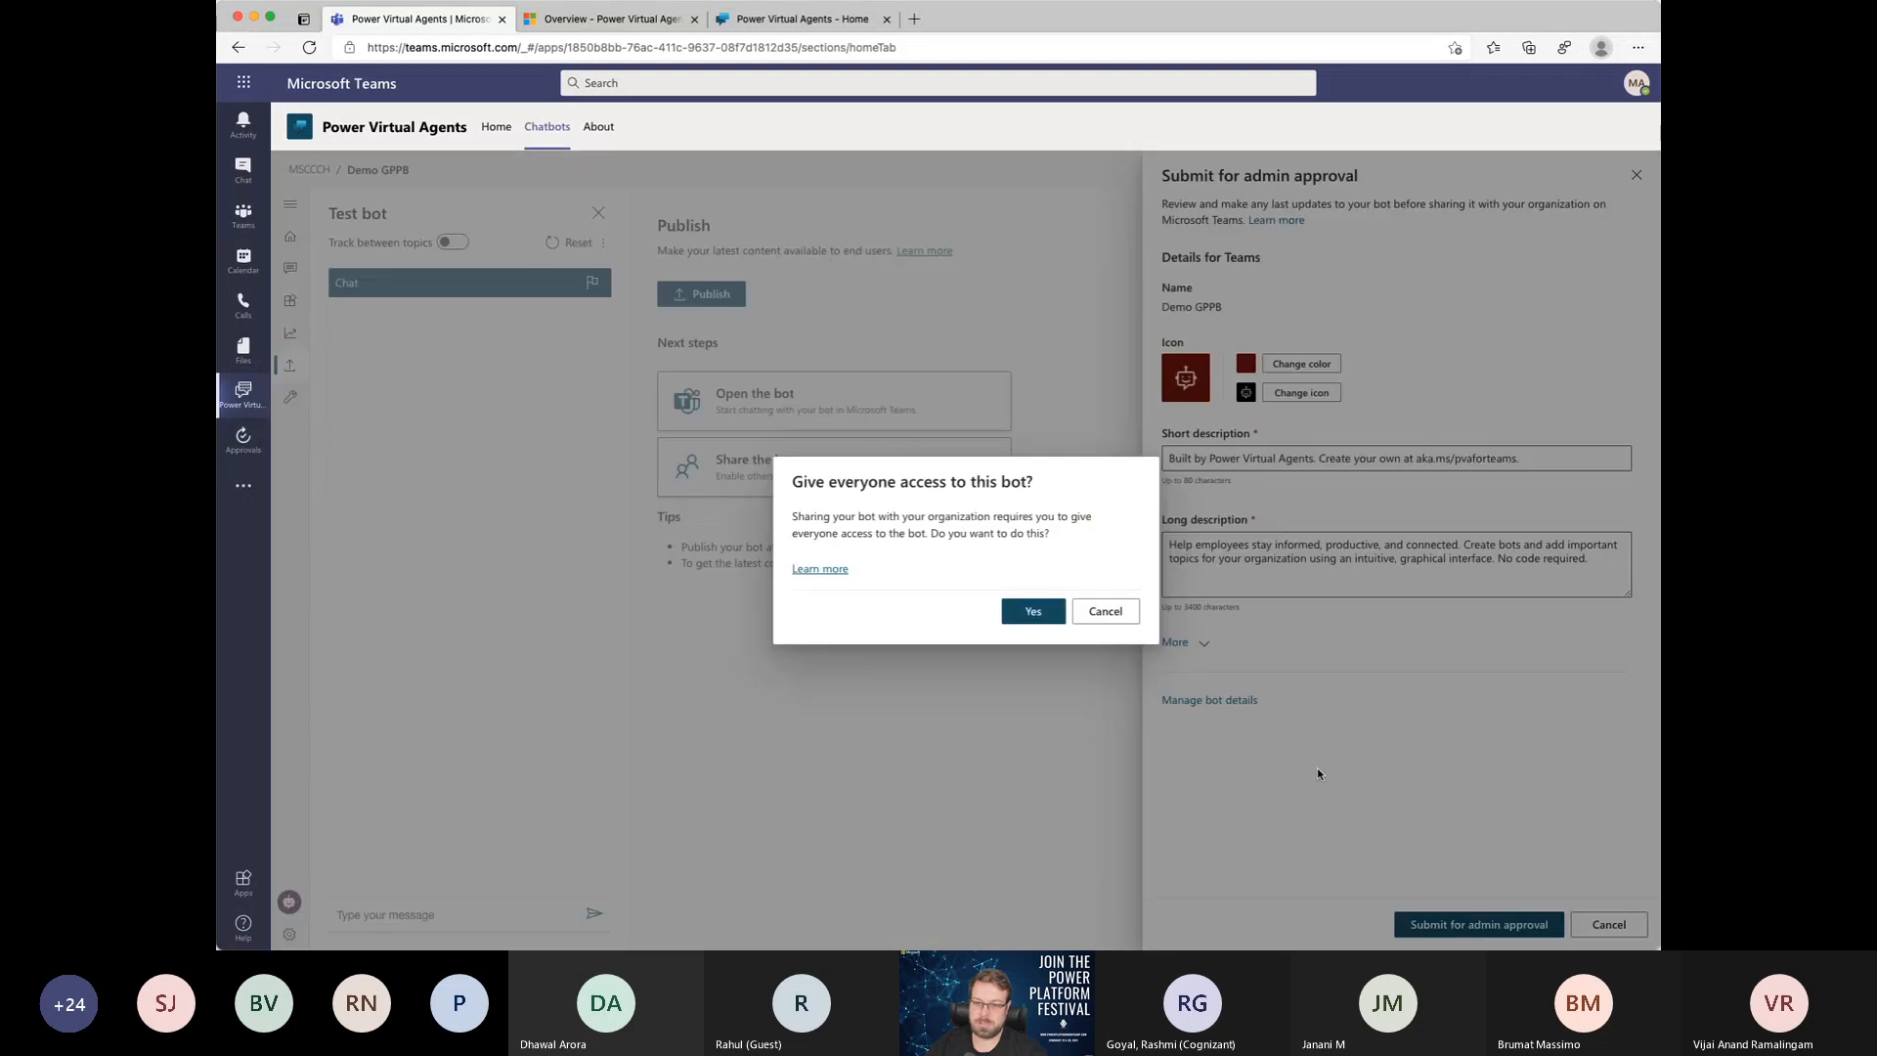
pyautogui.click(1033, 612)
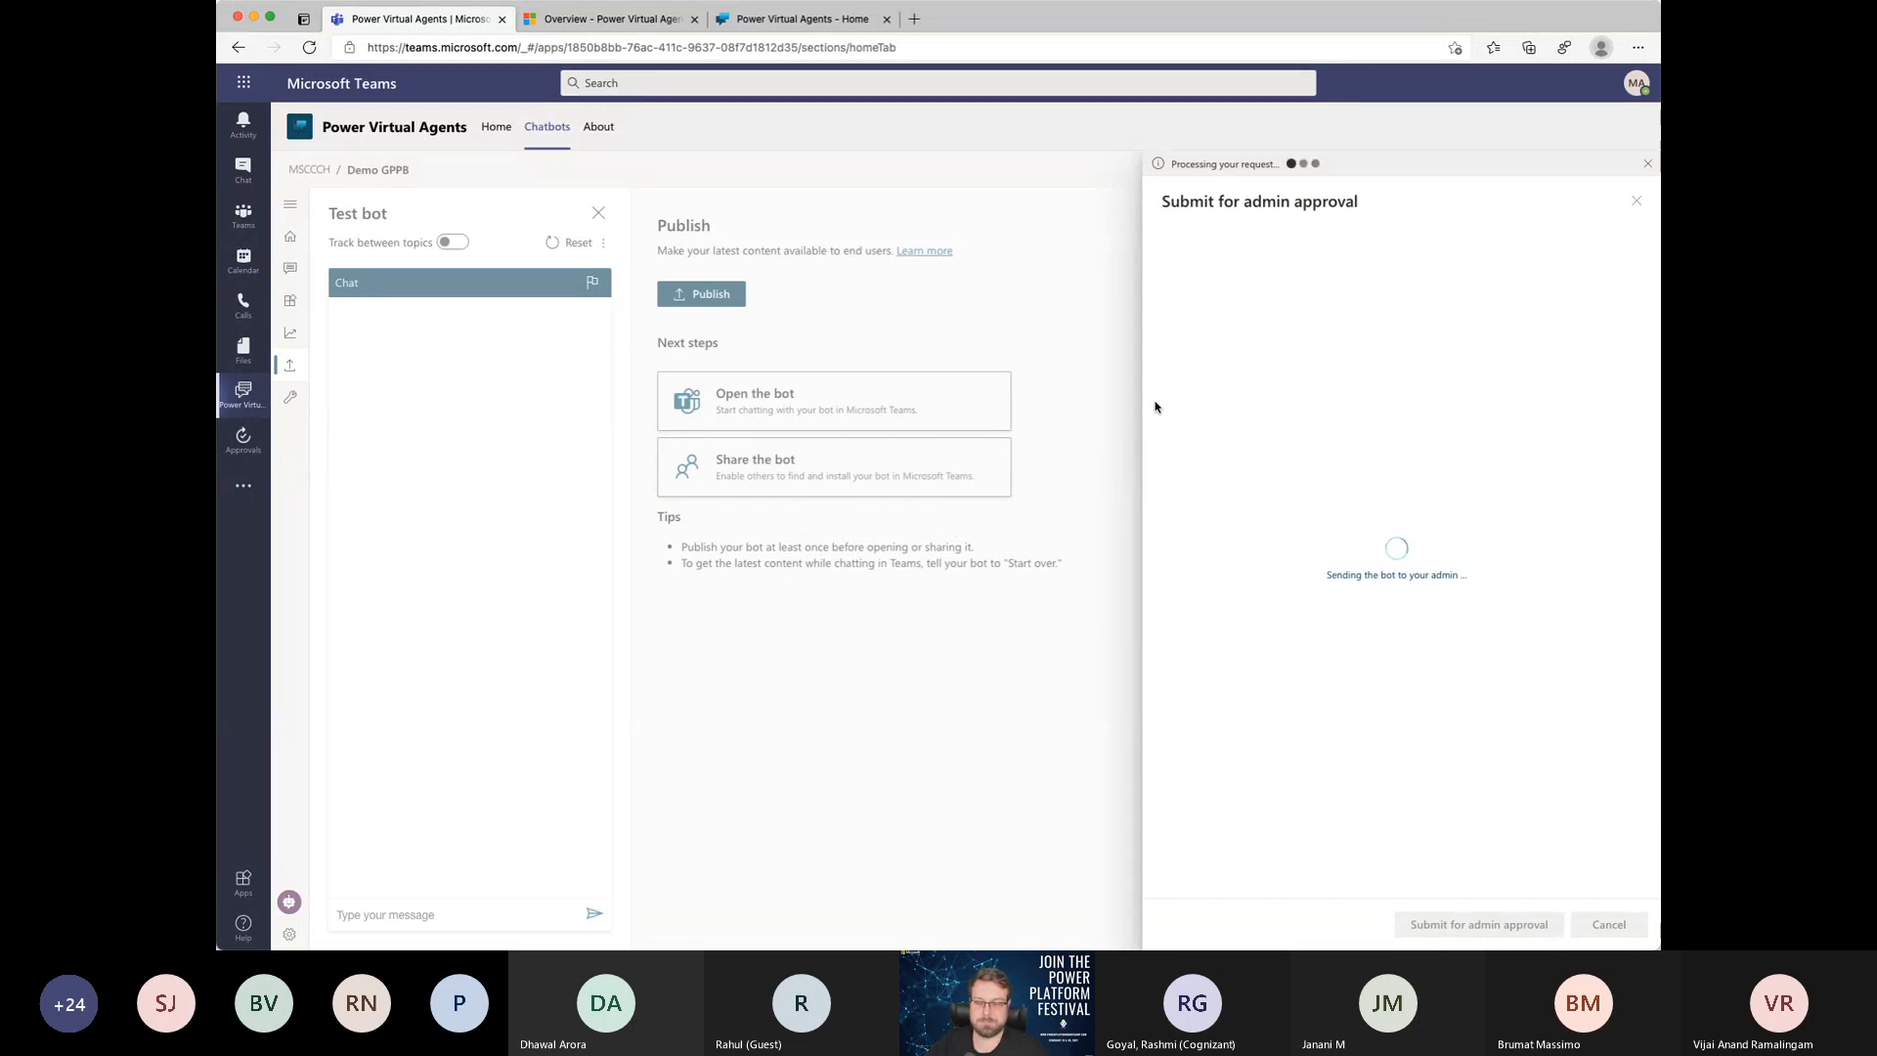
# Step: Open the Microsoft Teams admin center in a new browser tab and go to the page for managing Teams apps
pyautogui.click(917, 19)
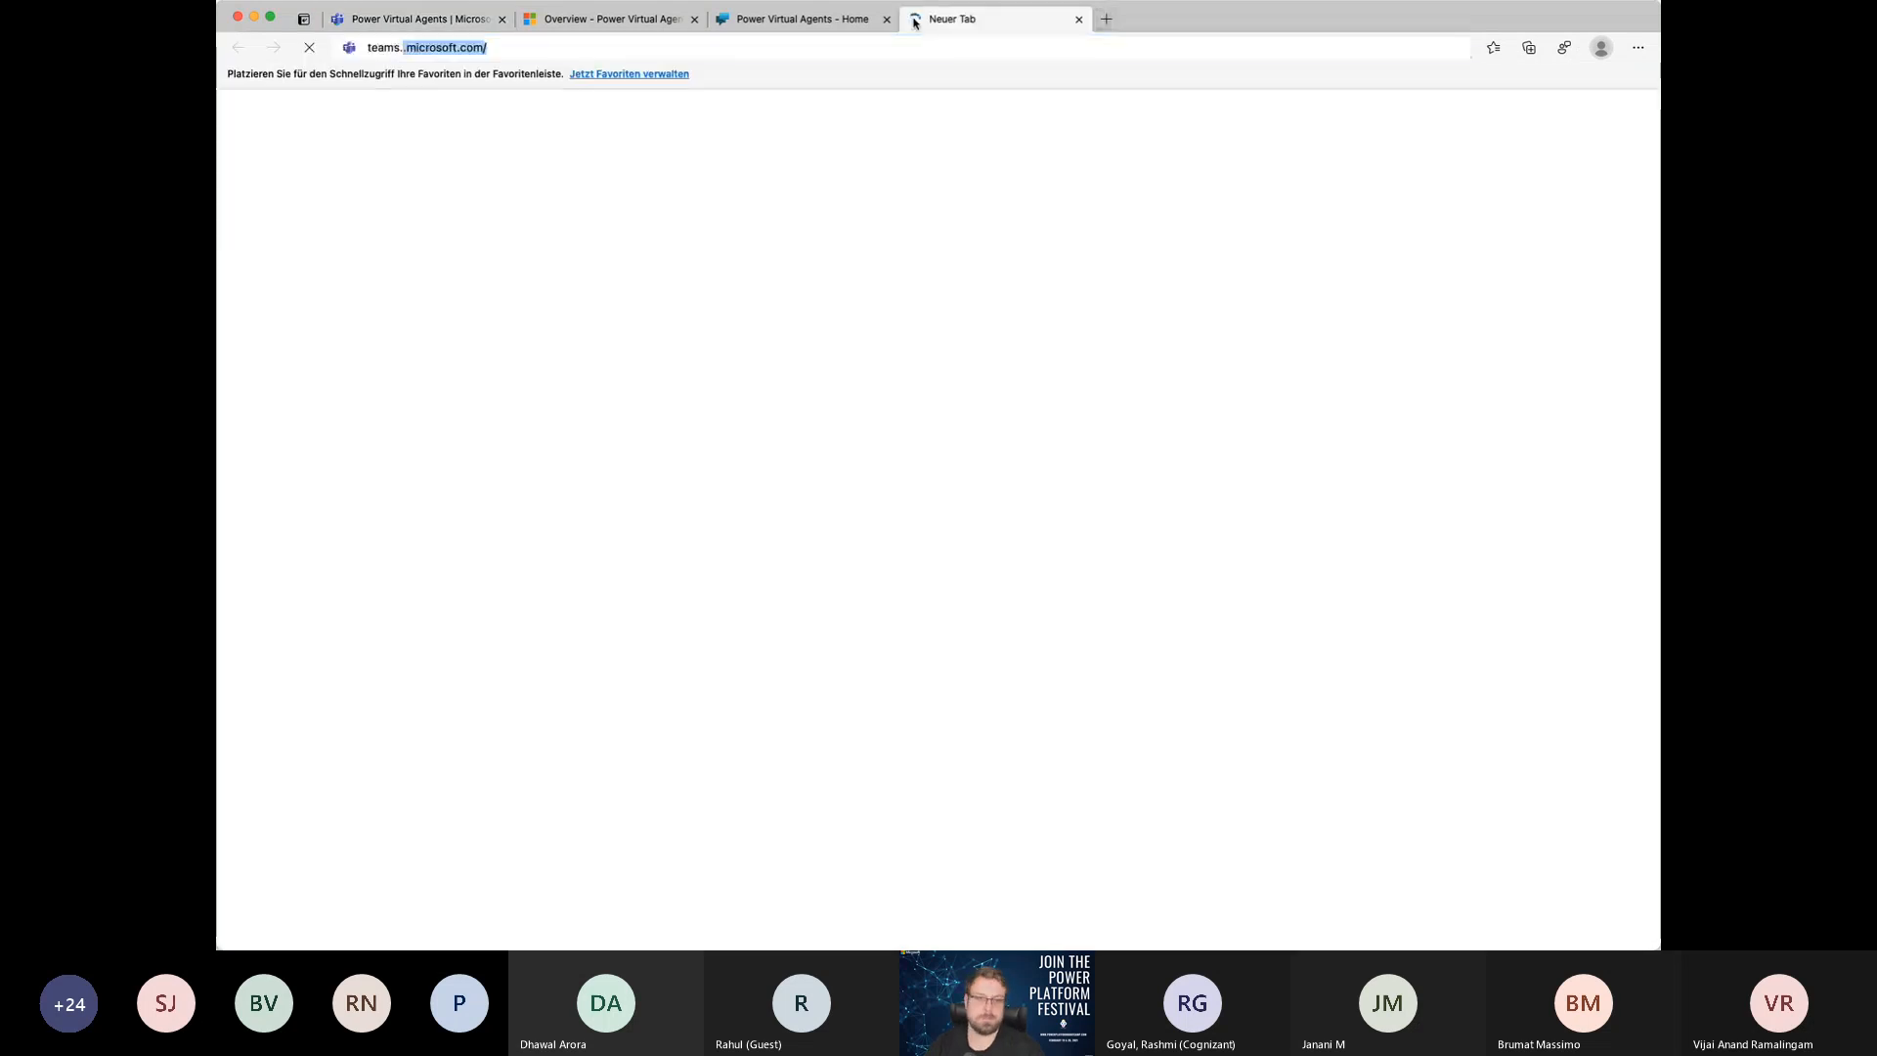
pyautogui.press('Return')
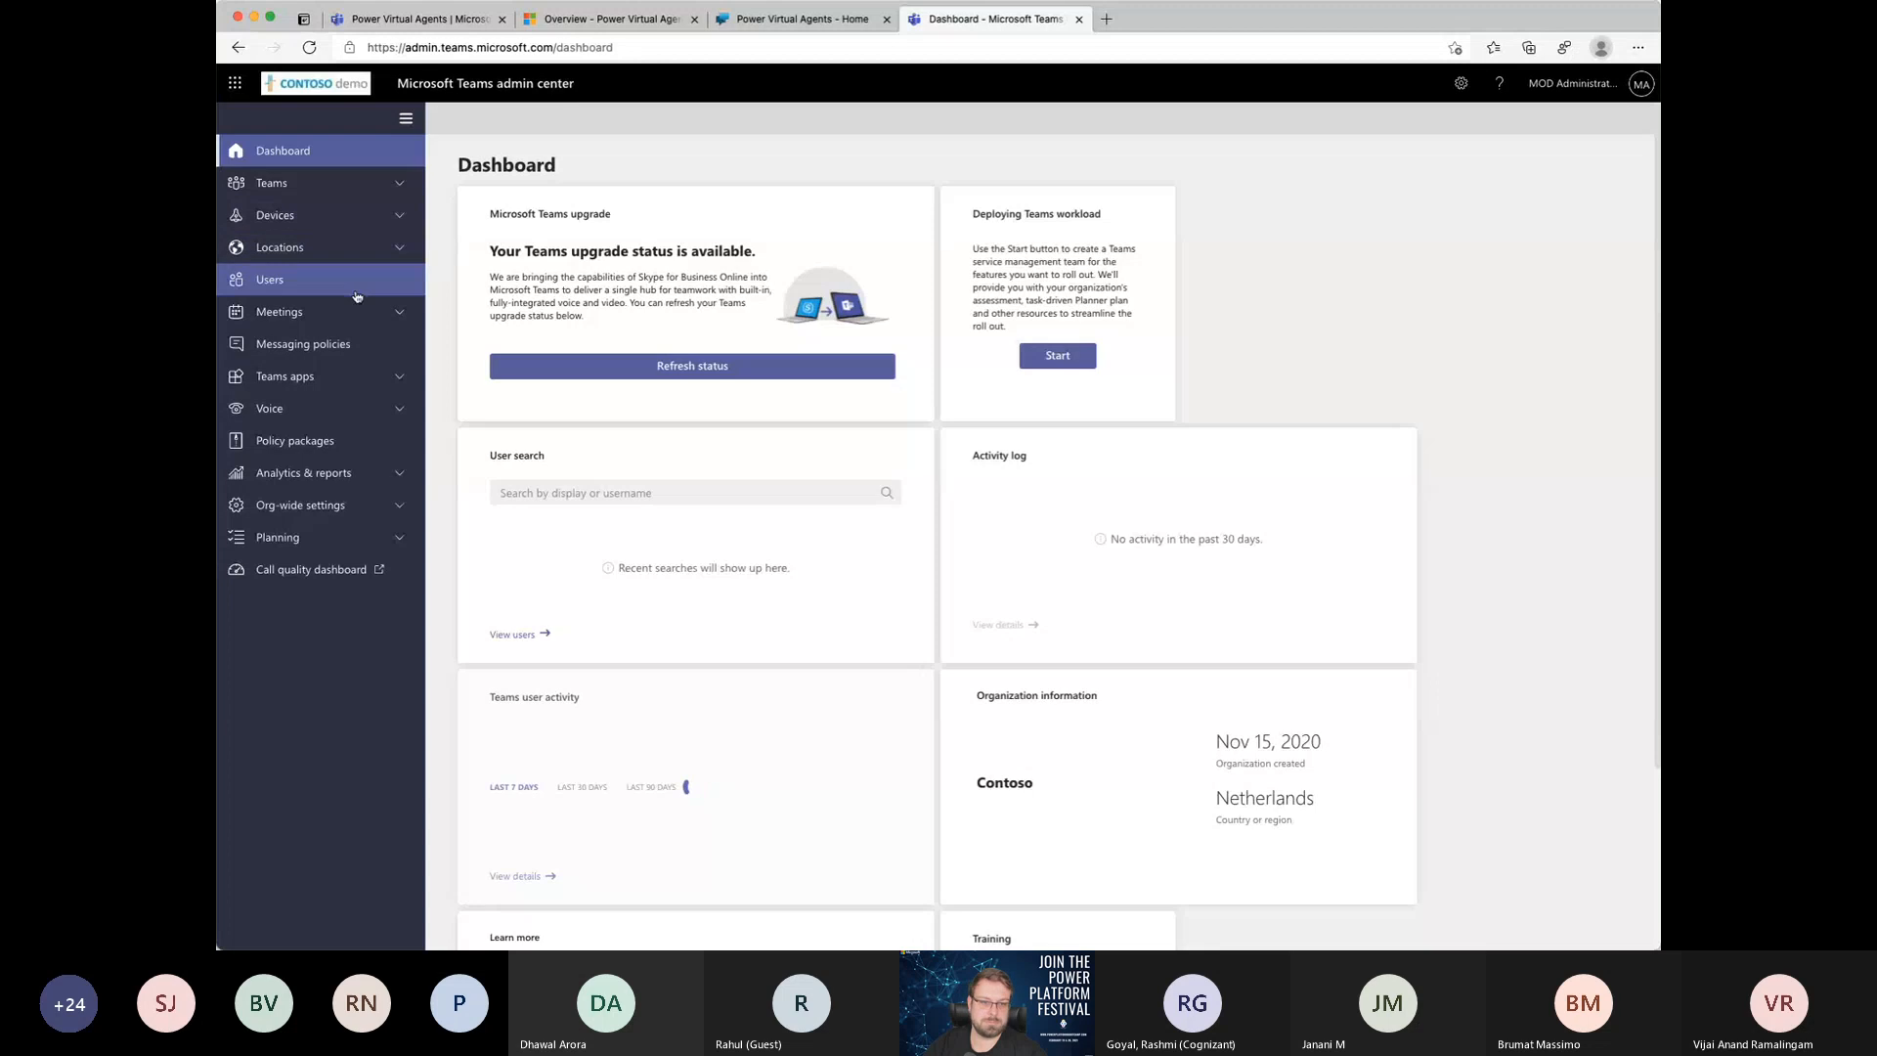
pyautogui.click(322, 377)
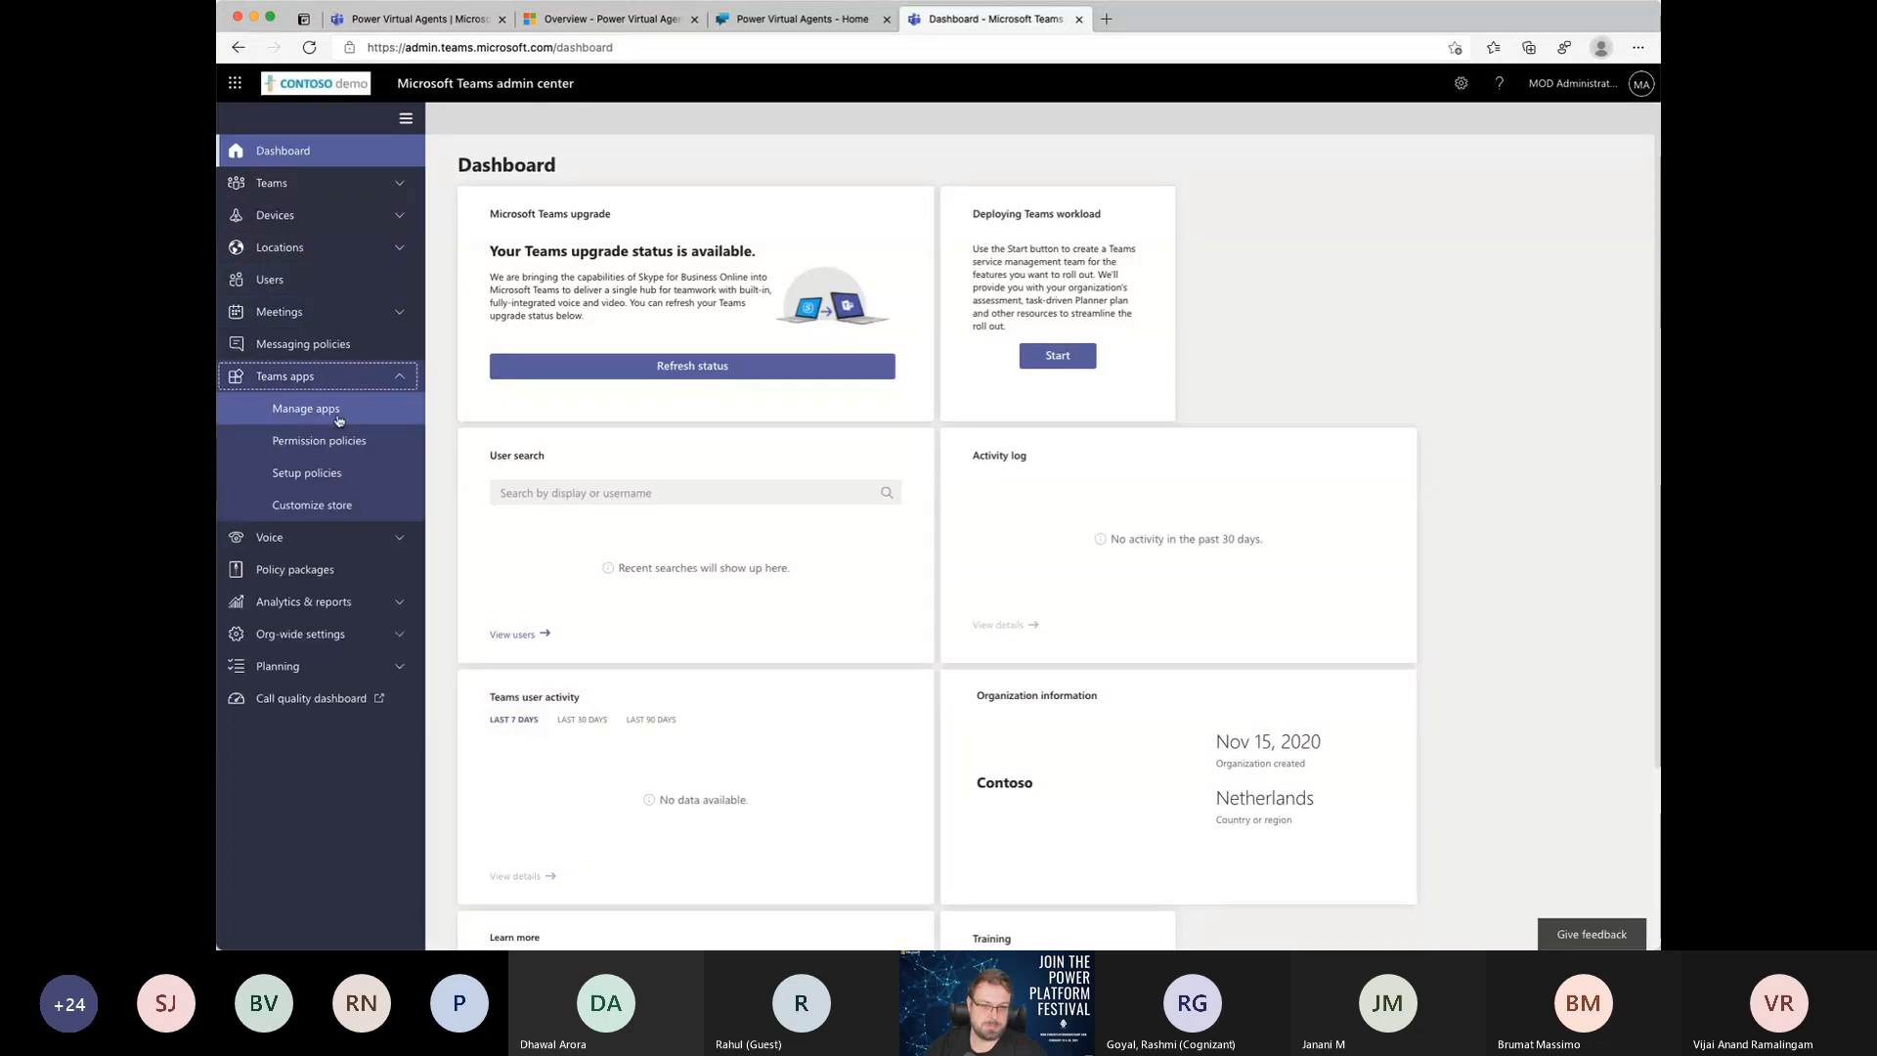
pyautogui.click(306, 408)
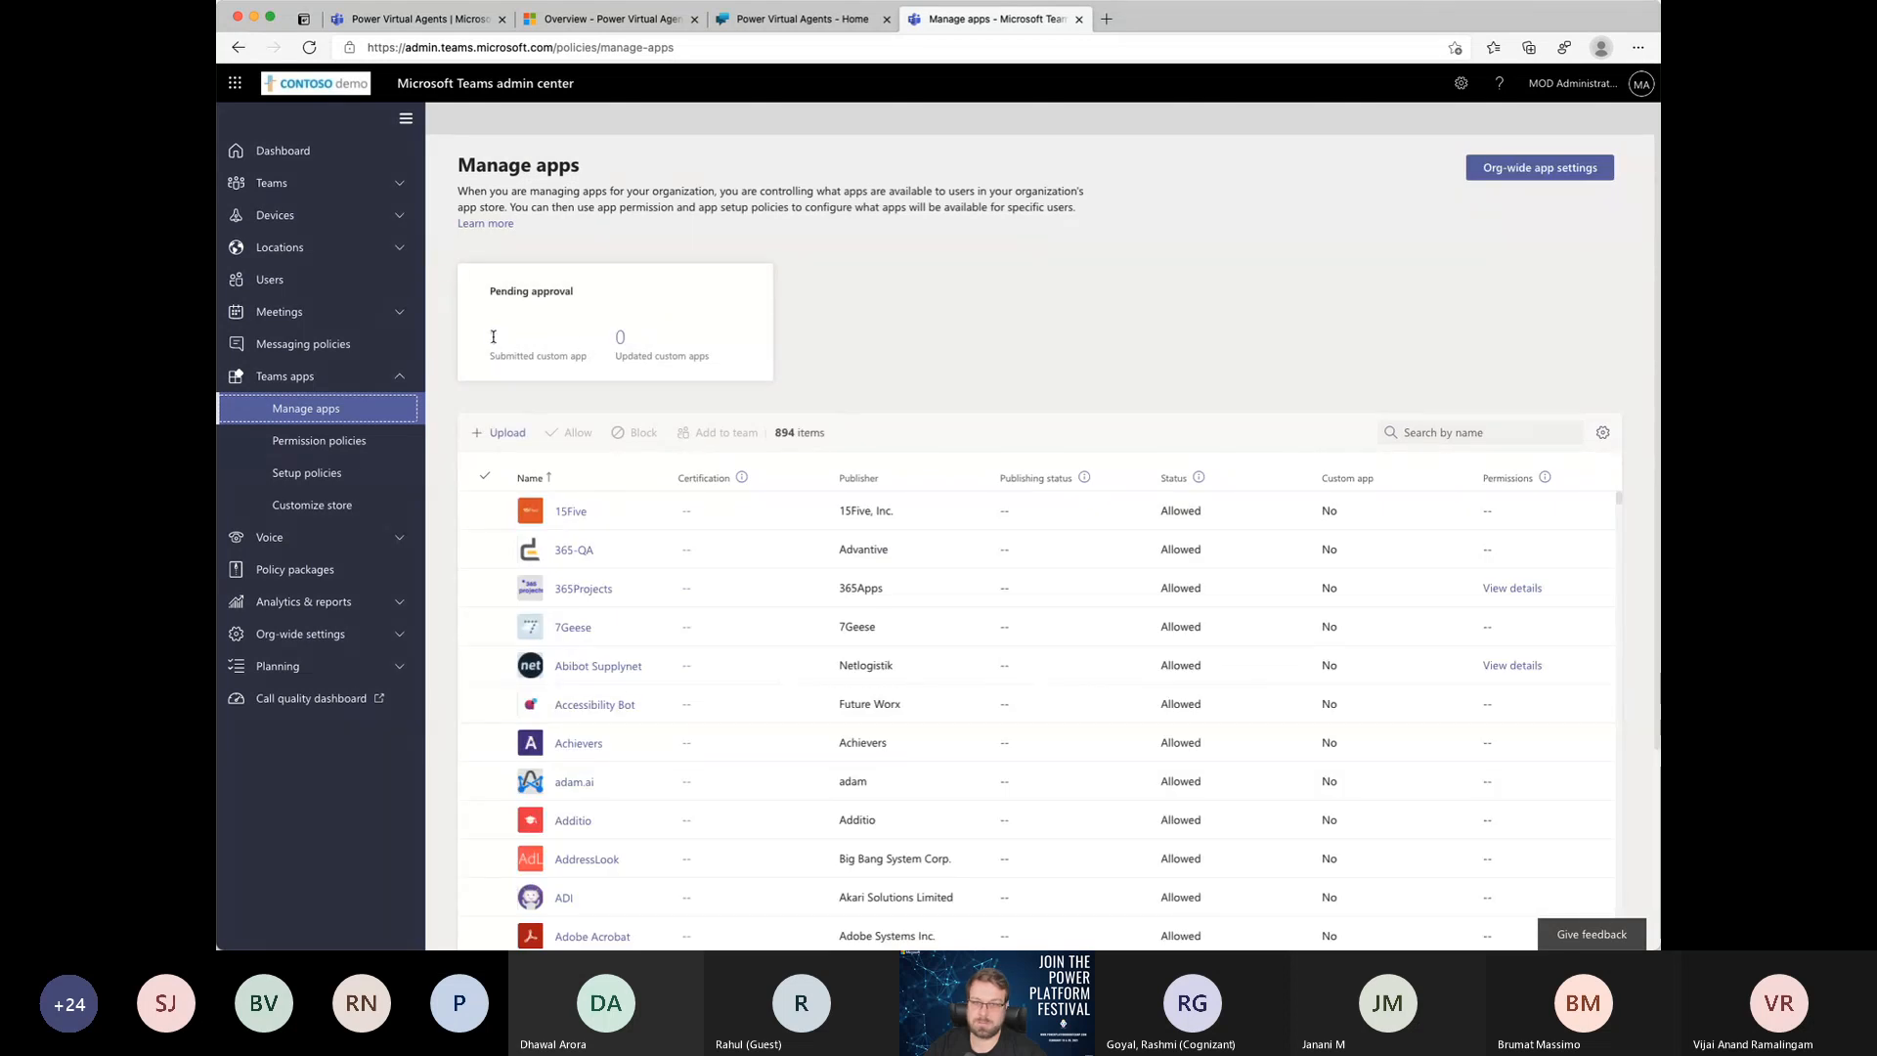
# Step: Try to open the submitted custom app pending approval and look through the app list
pyautogui.click(498, 345)
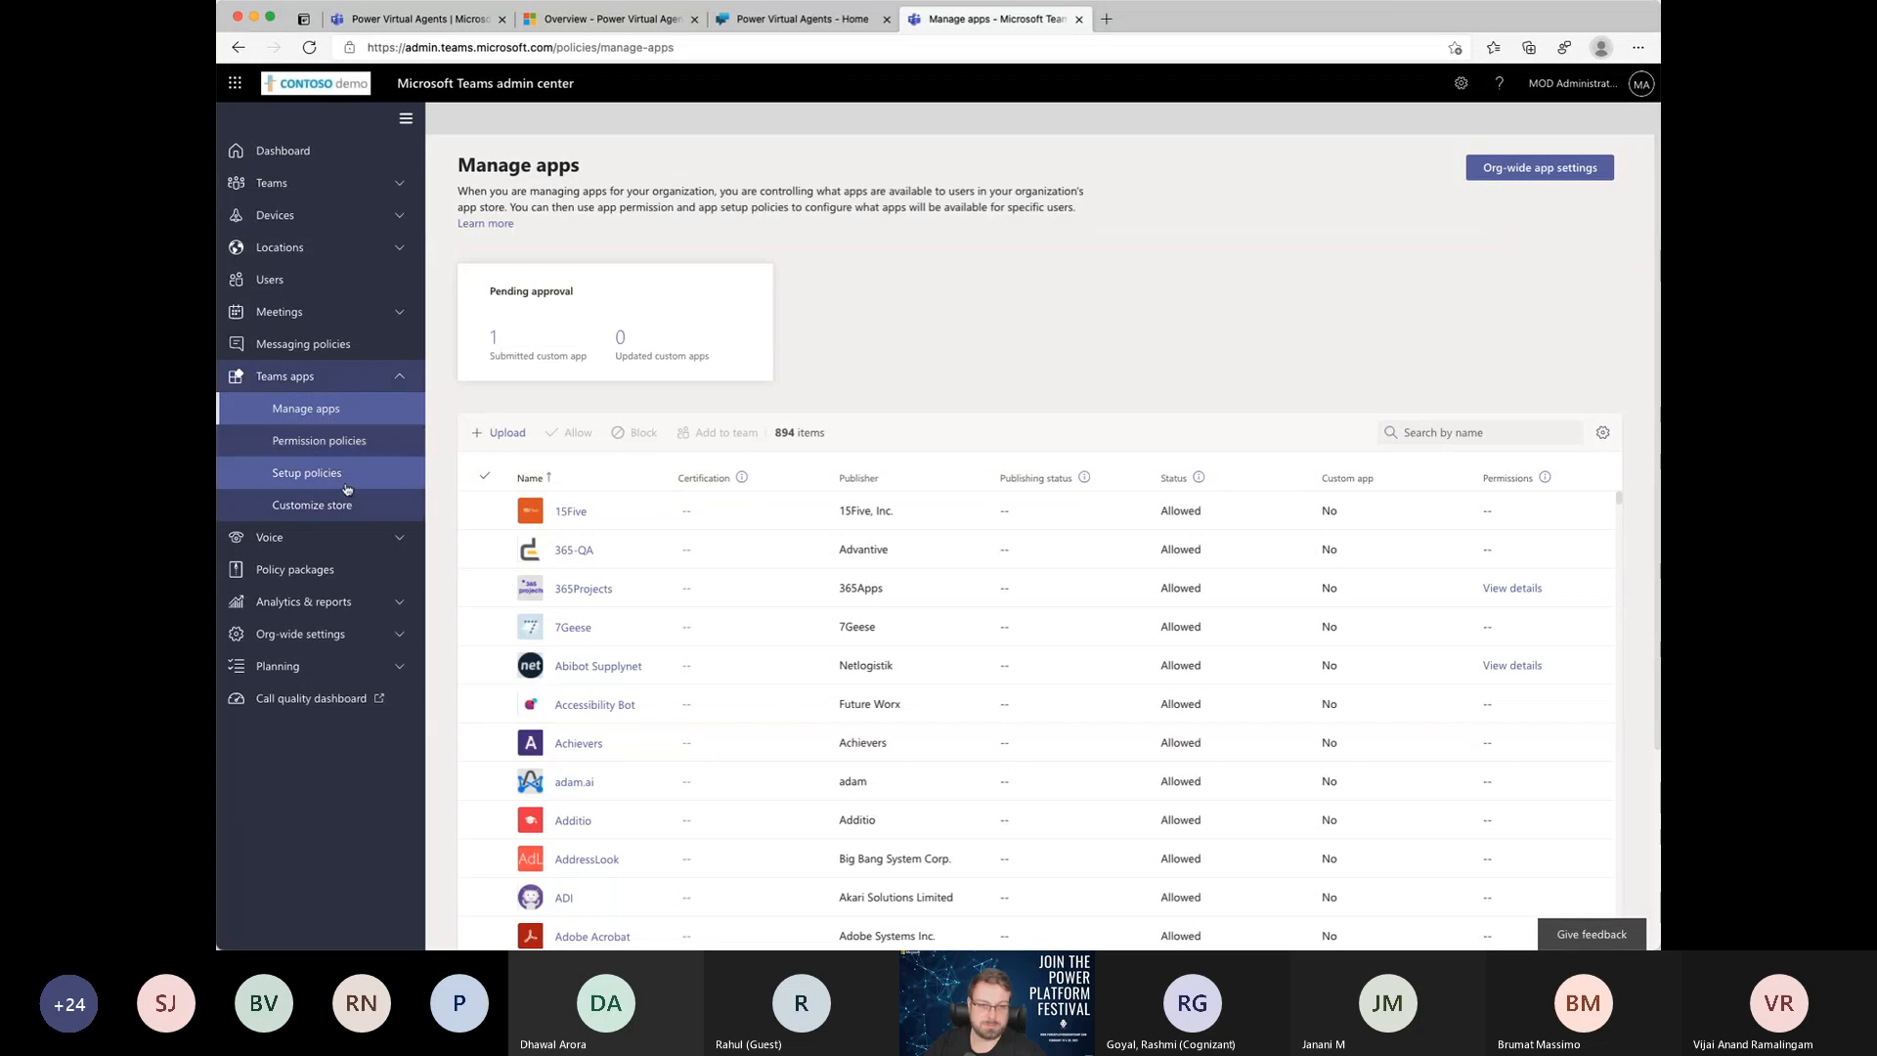
pyautogui.scroll(-1, 808, 383)
pyautogui.scroll(-2, 808, 383)
pyautogui.scroll(1, 810, 381)
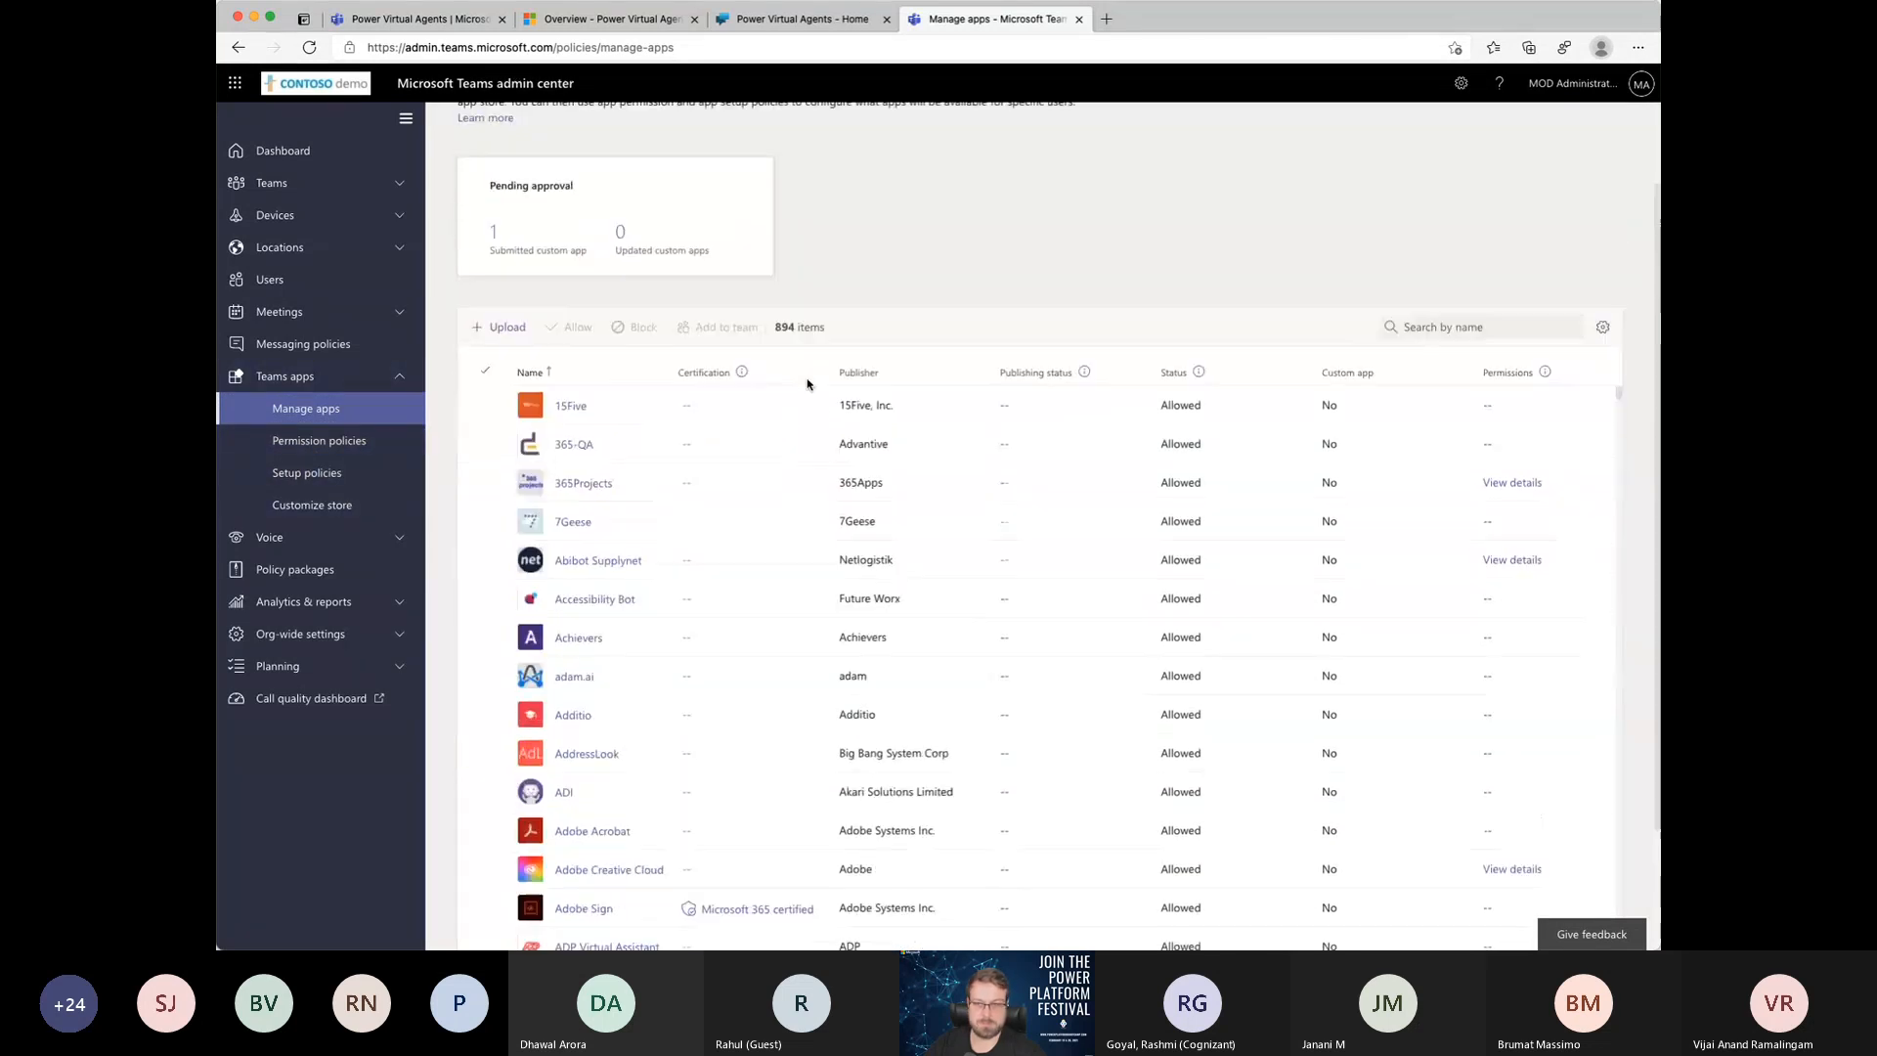
pyautogui.scroll(2, 895, 278)
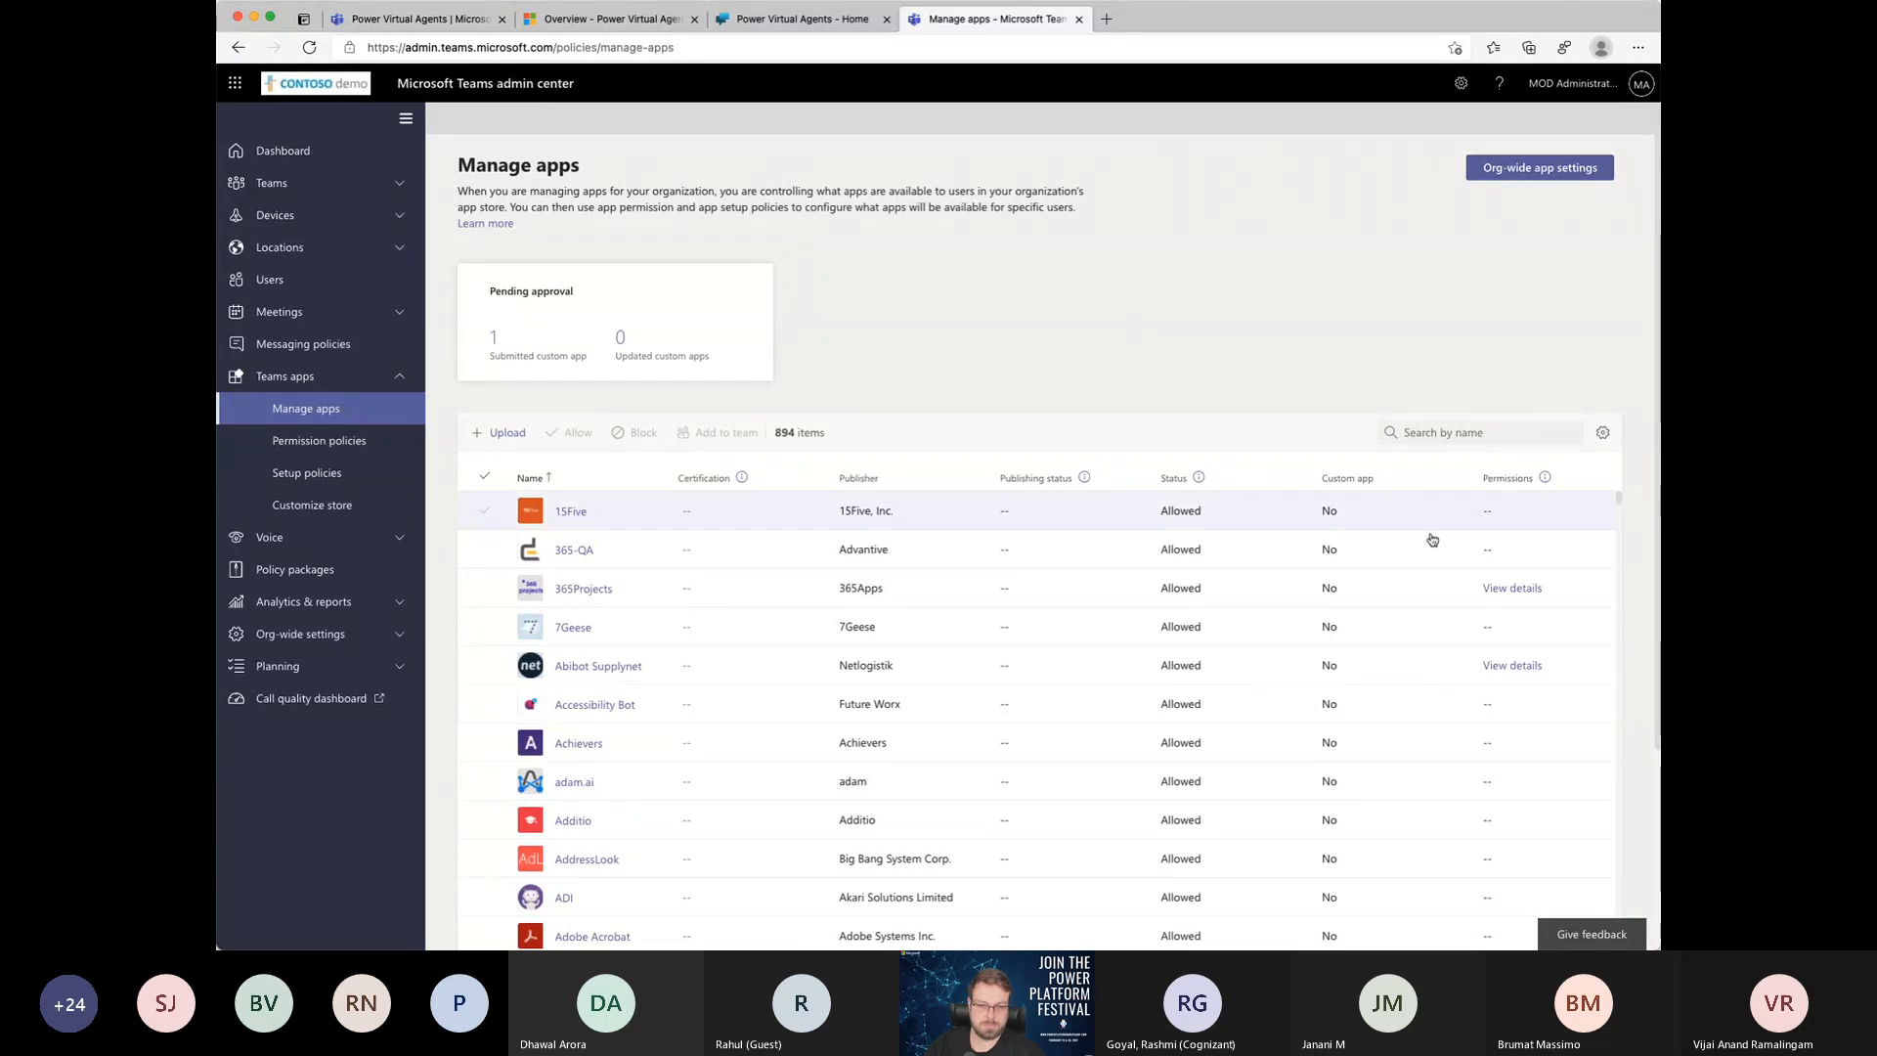
# Step: Search the managed apps by name for "create"
pyautogui.click(1489, 436)
pyautogui.write('crtea')
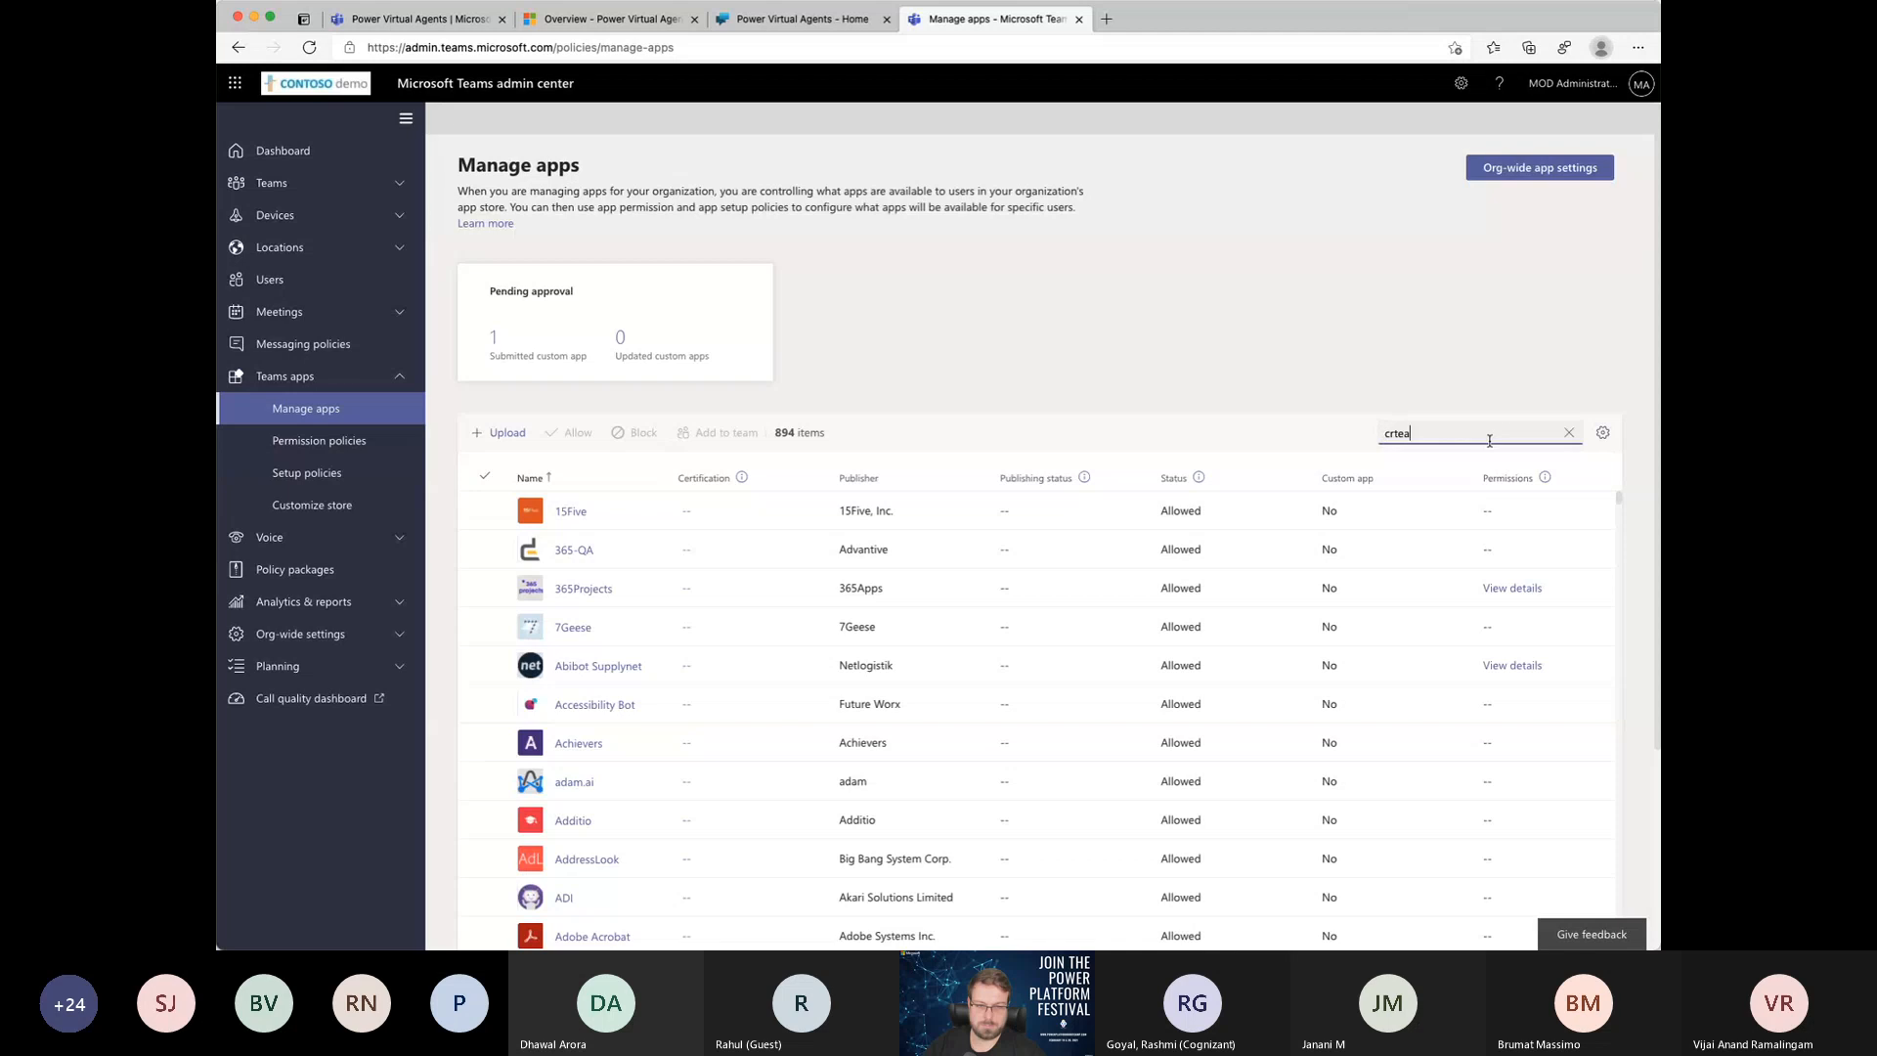
pyautogui.press('BackSpace')
pyautogui.press('BackSpace')
pyautogui.press('BackSpace')
pyautogui.press('BackSpace')
pyautogui.press('BackSpace')
pyautogui.write('create')
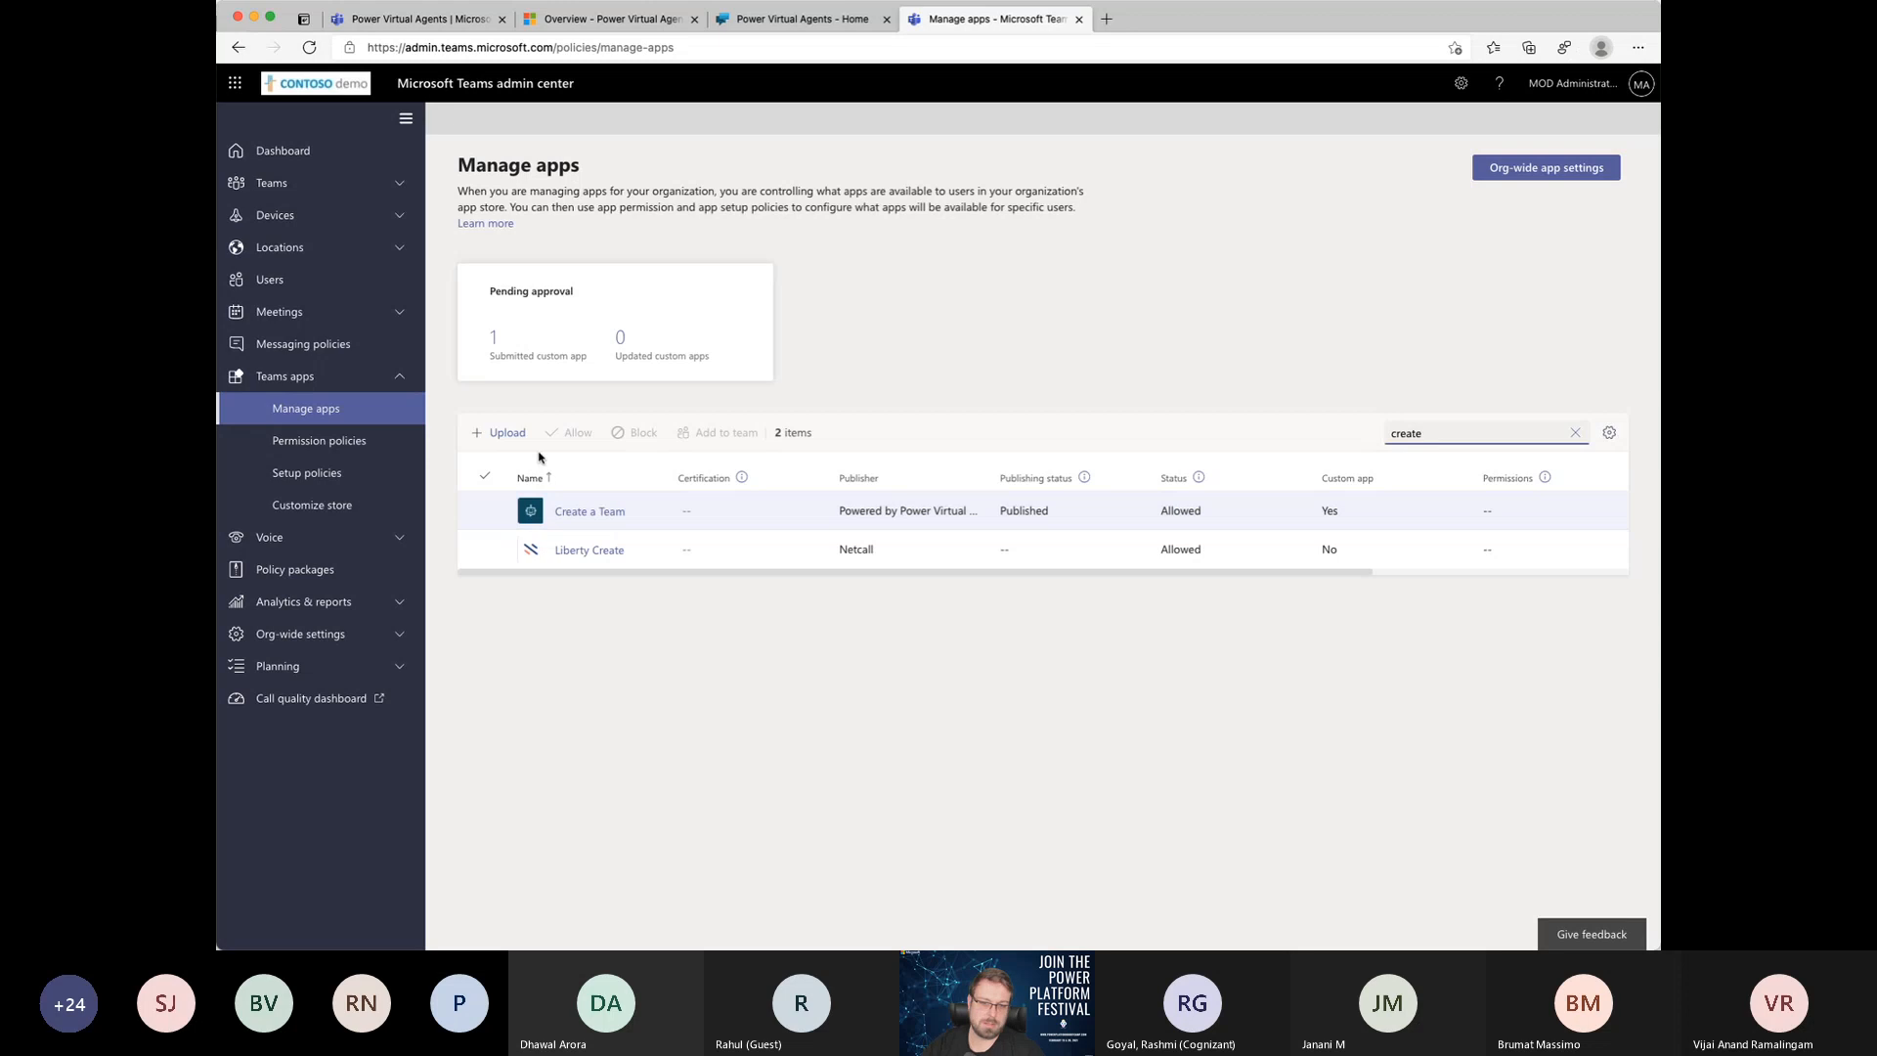
# Step: Look for the pending submission across the app setup policies, store customization and app management pages, and clear the app search
pyautogui.click(493, 340)
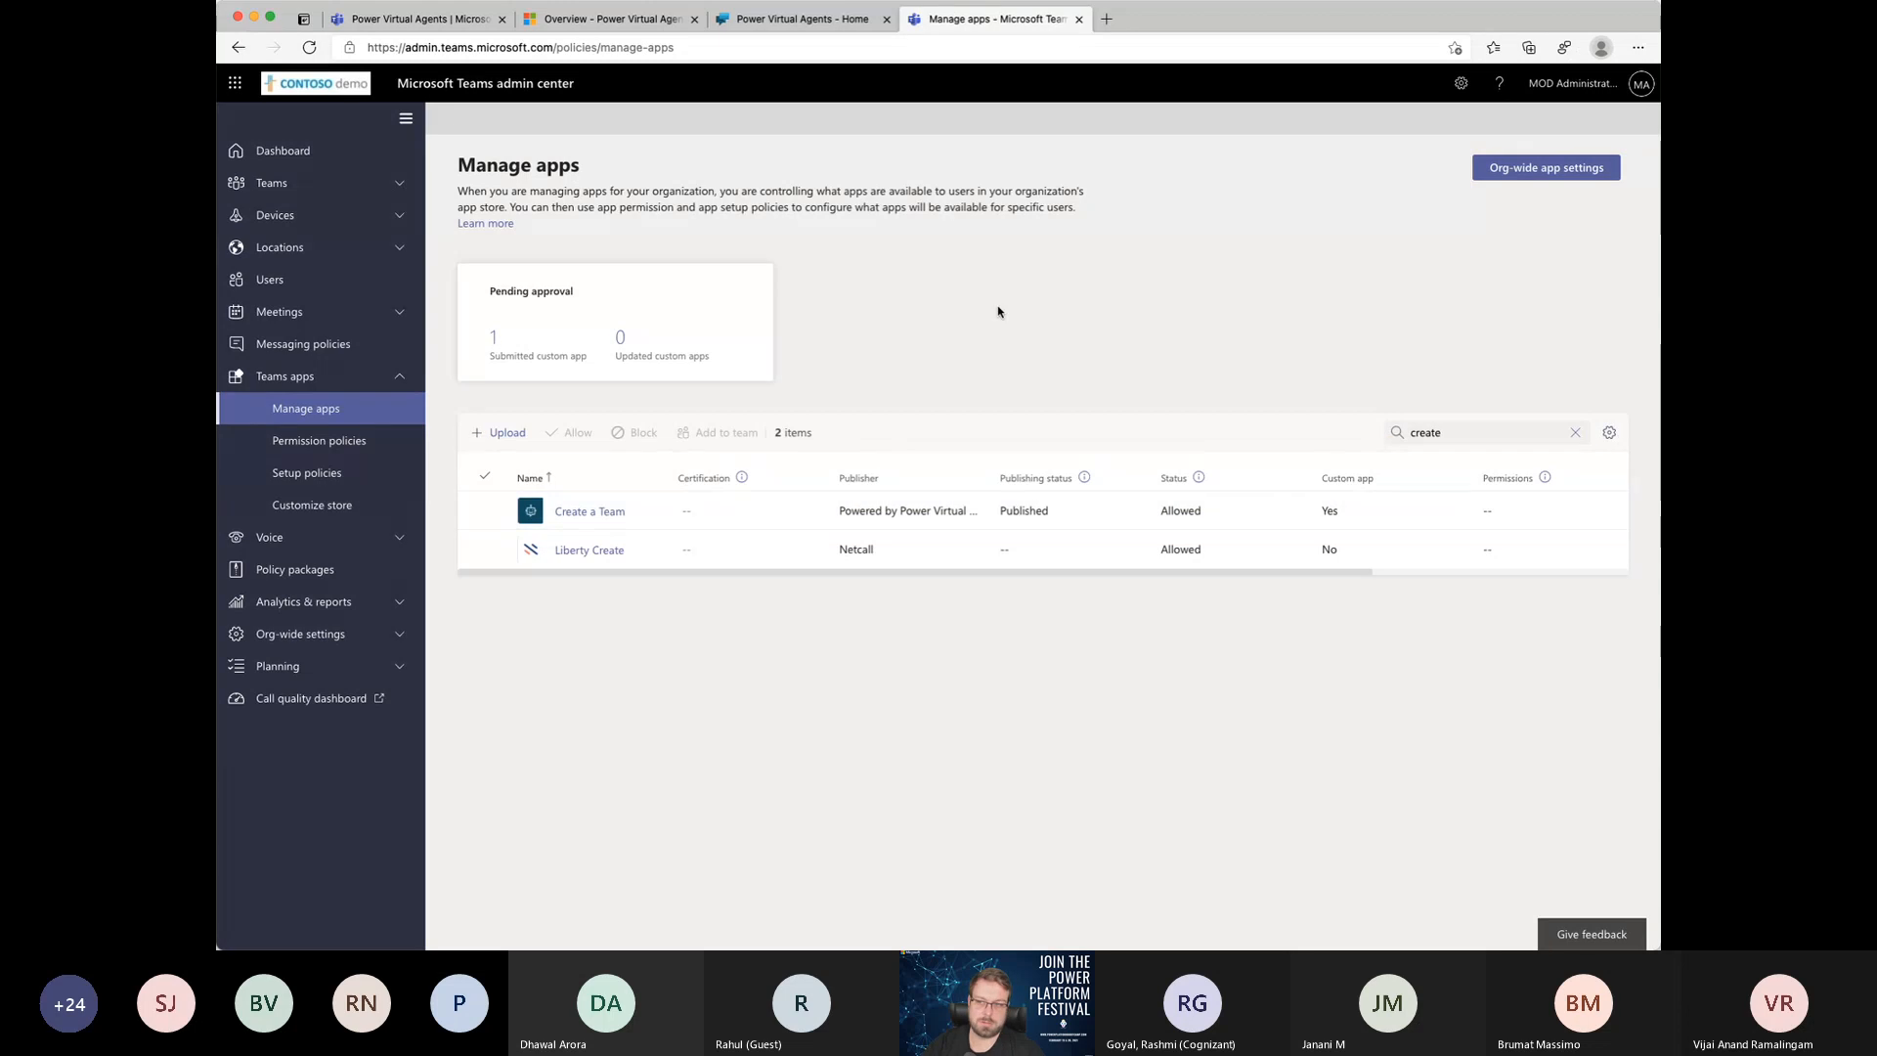
pyautogui.click(308, 473)
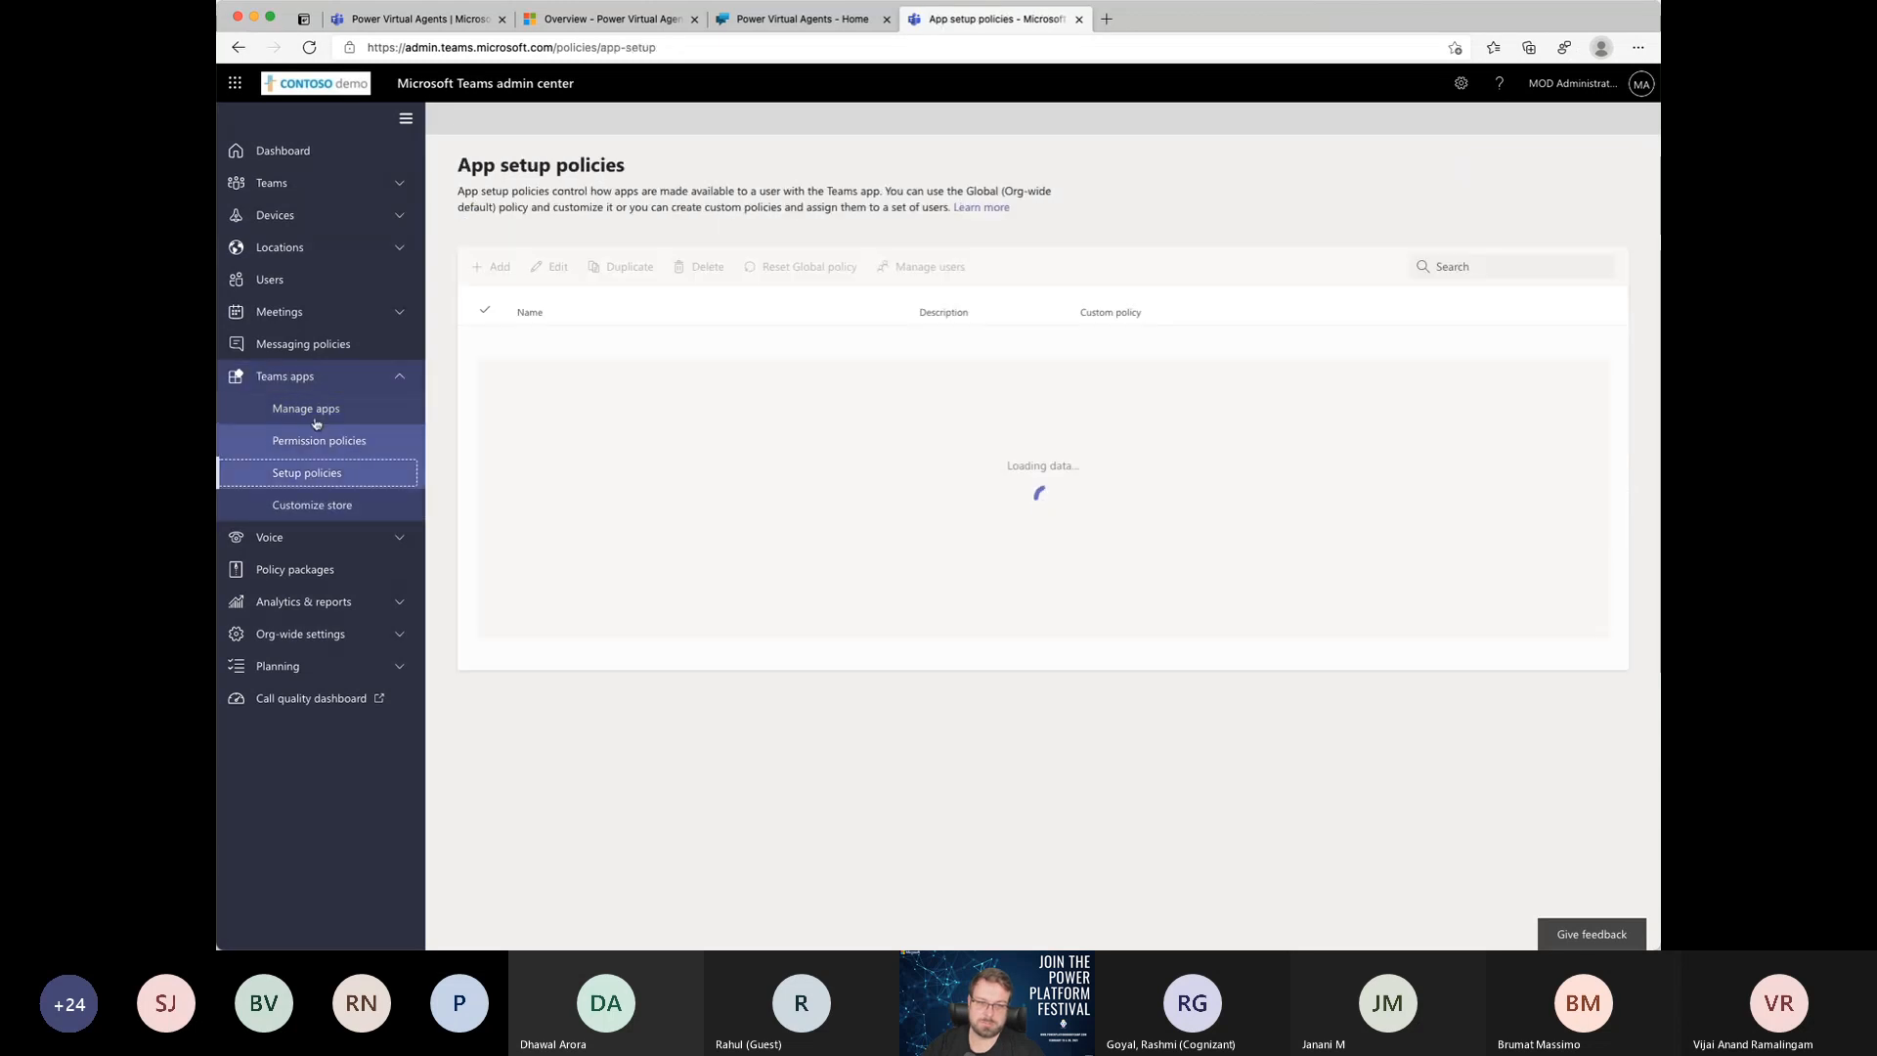
pyautogui.click(306, 409)
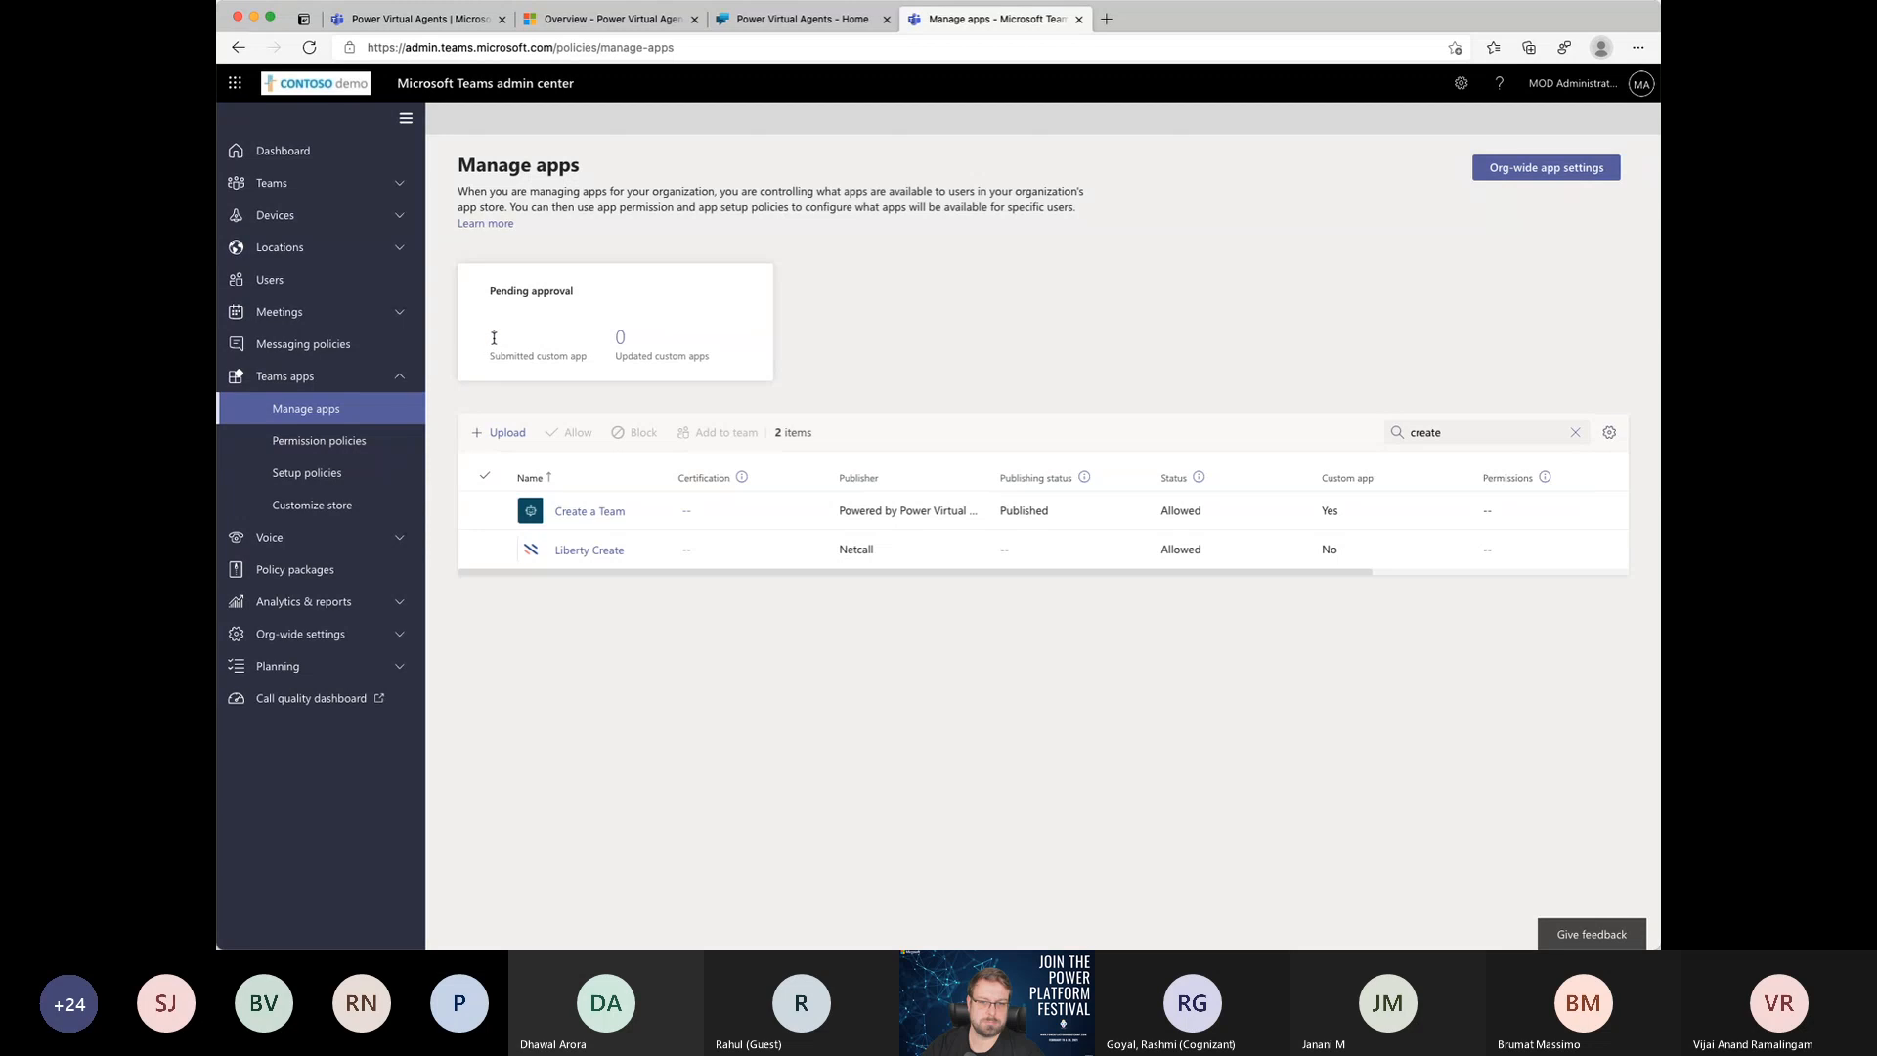
pyautogui.scroll(5, 493, 338)
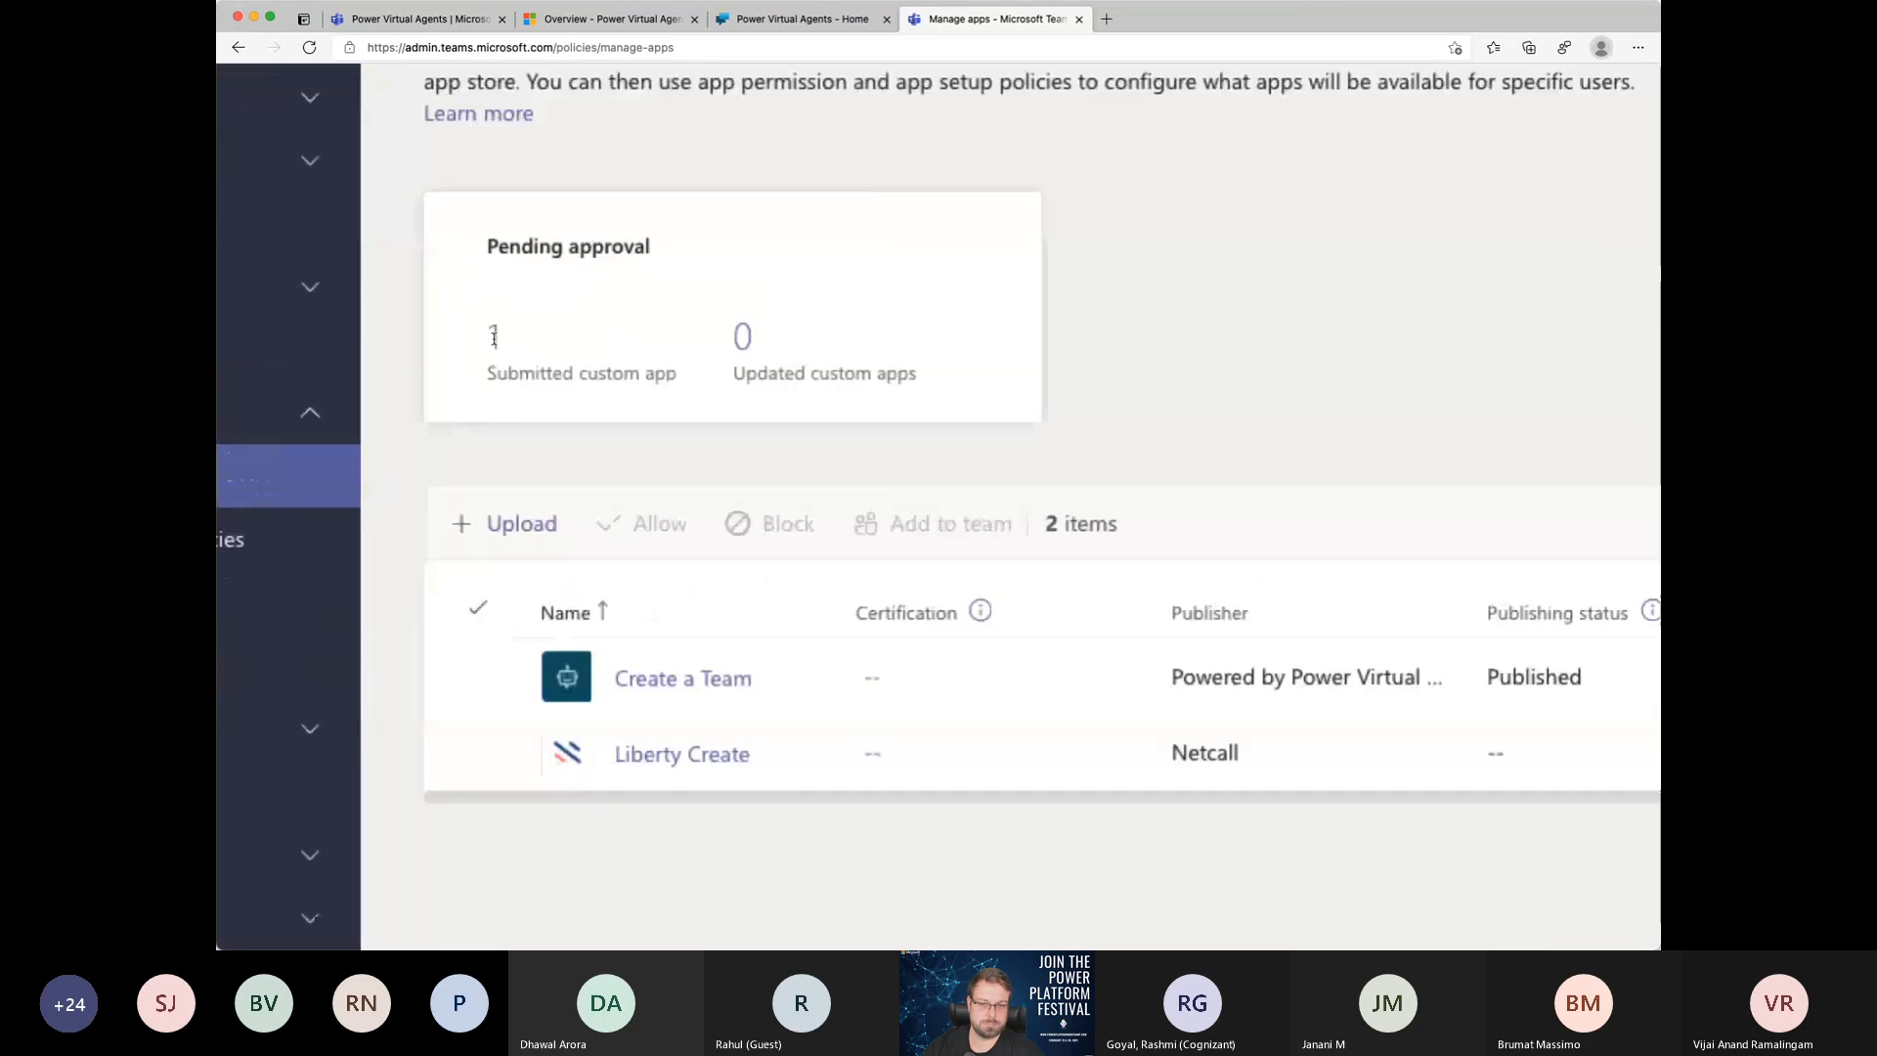
pyautogui.scroll(-5, 502, 338)
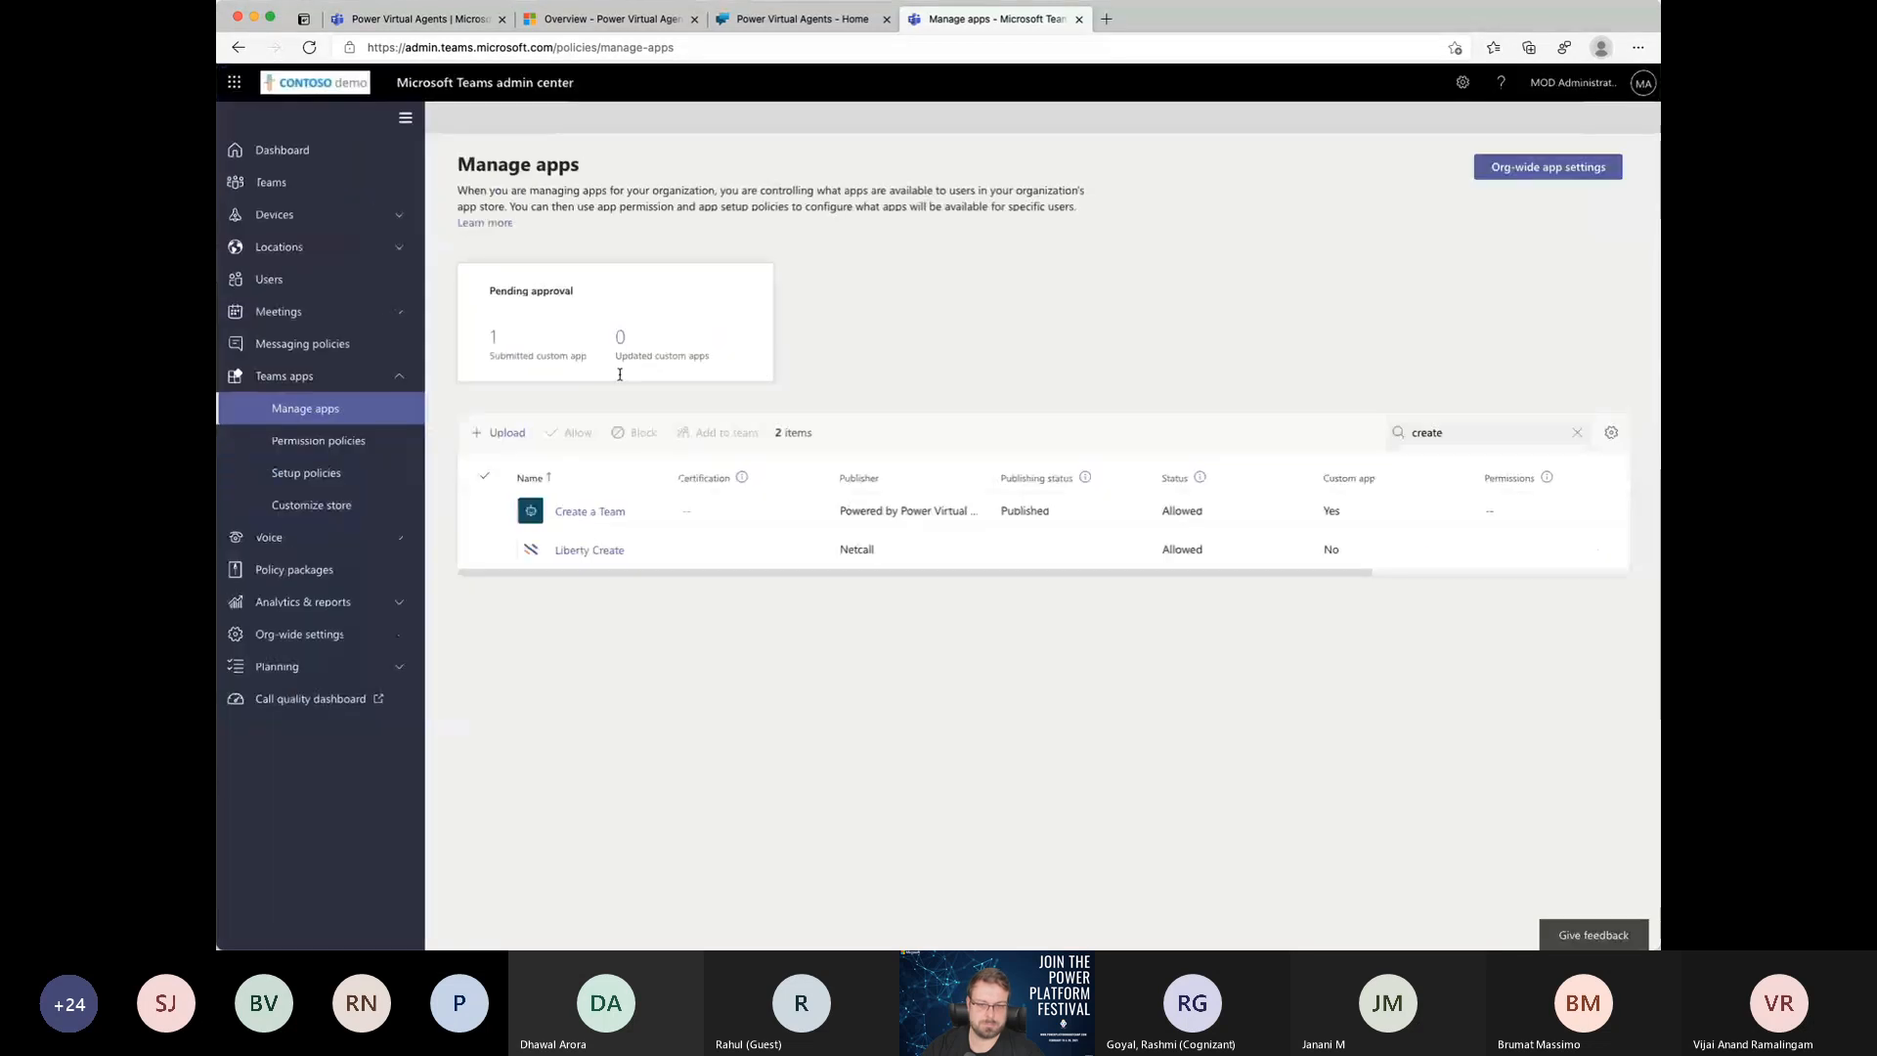
pyautogui.click(335, 506)
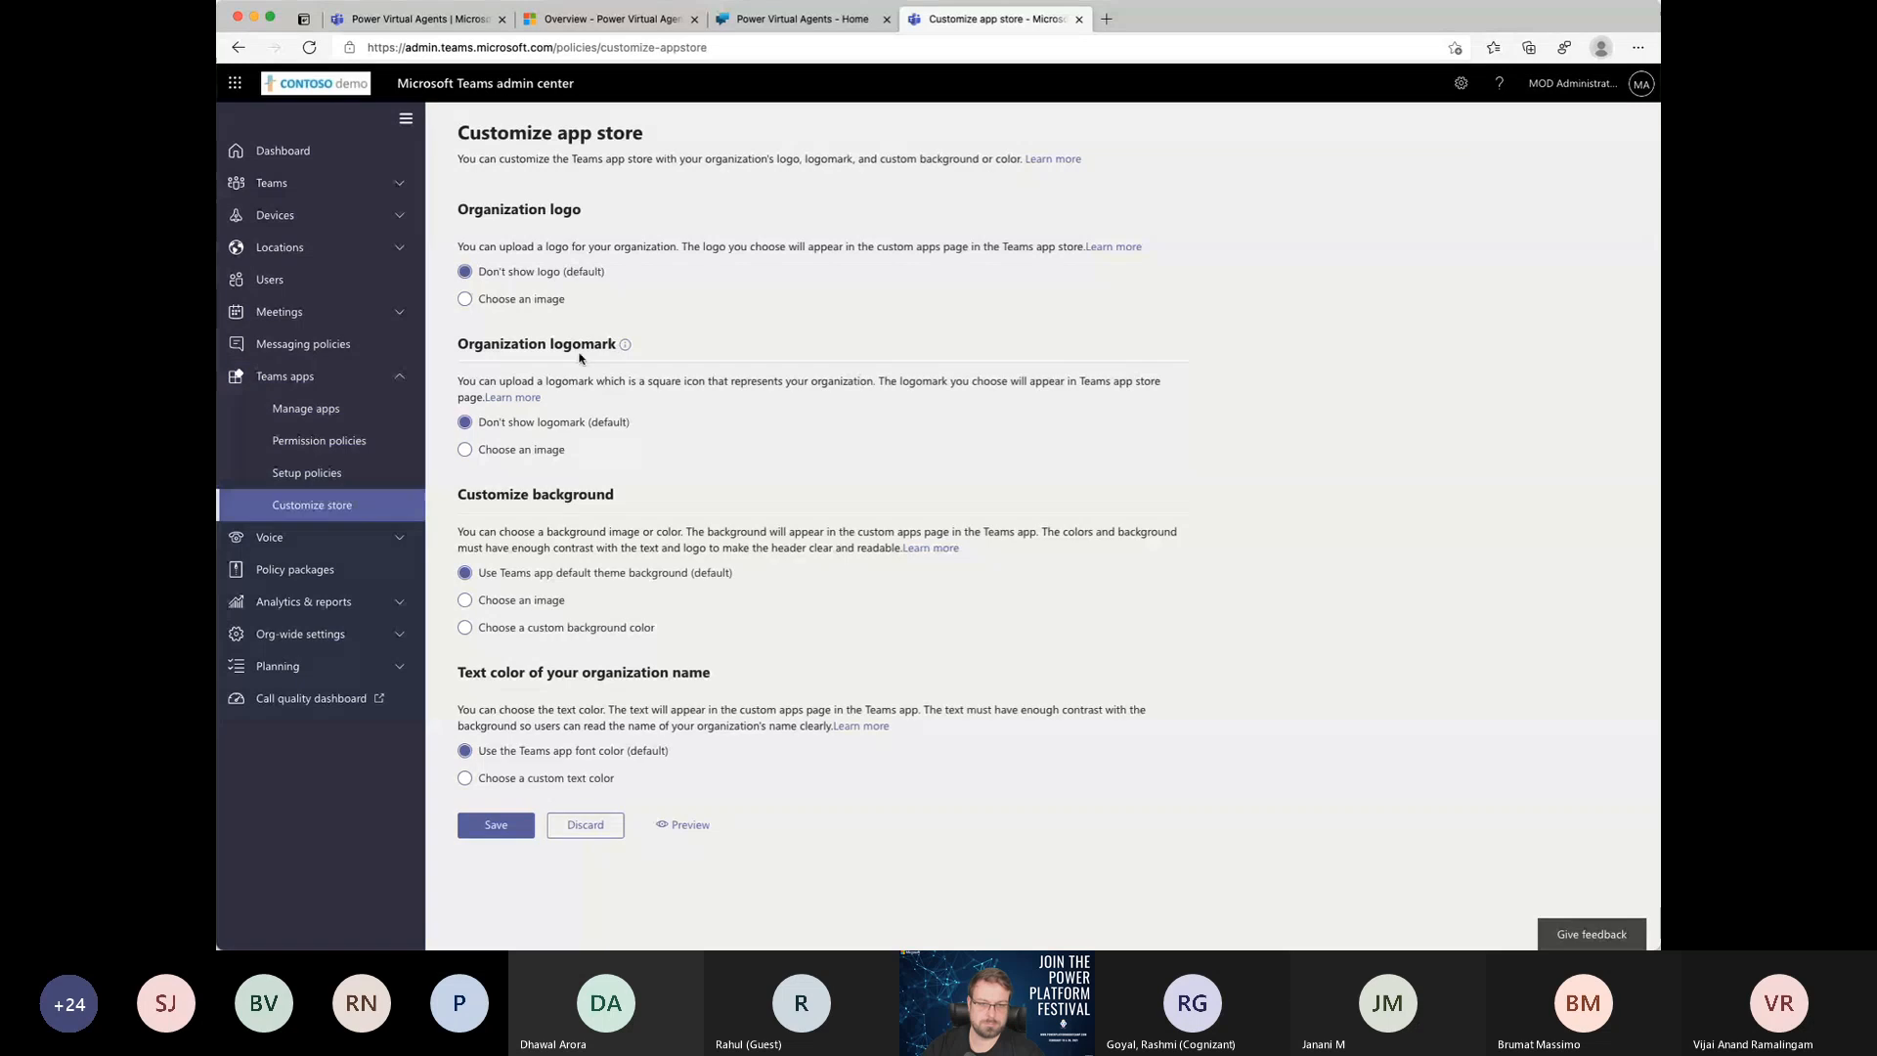
pyautogui.click(311, 410)
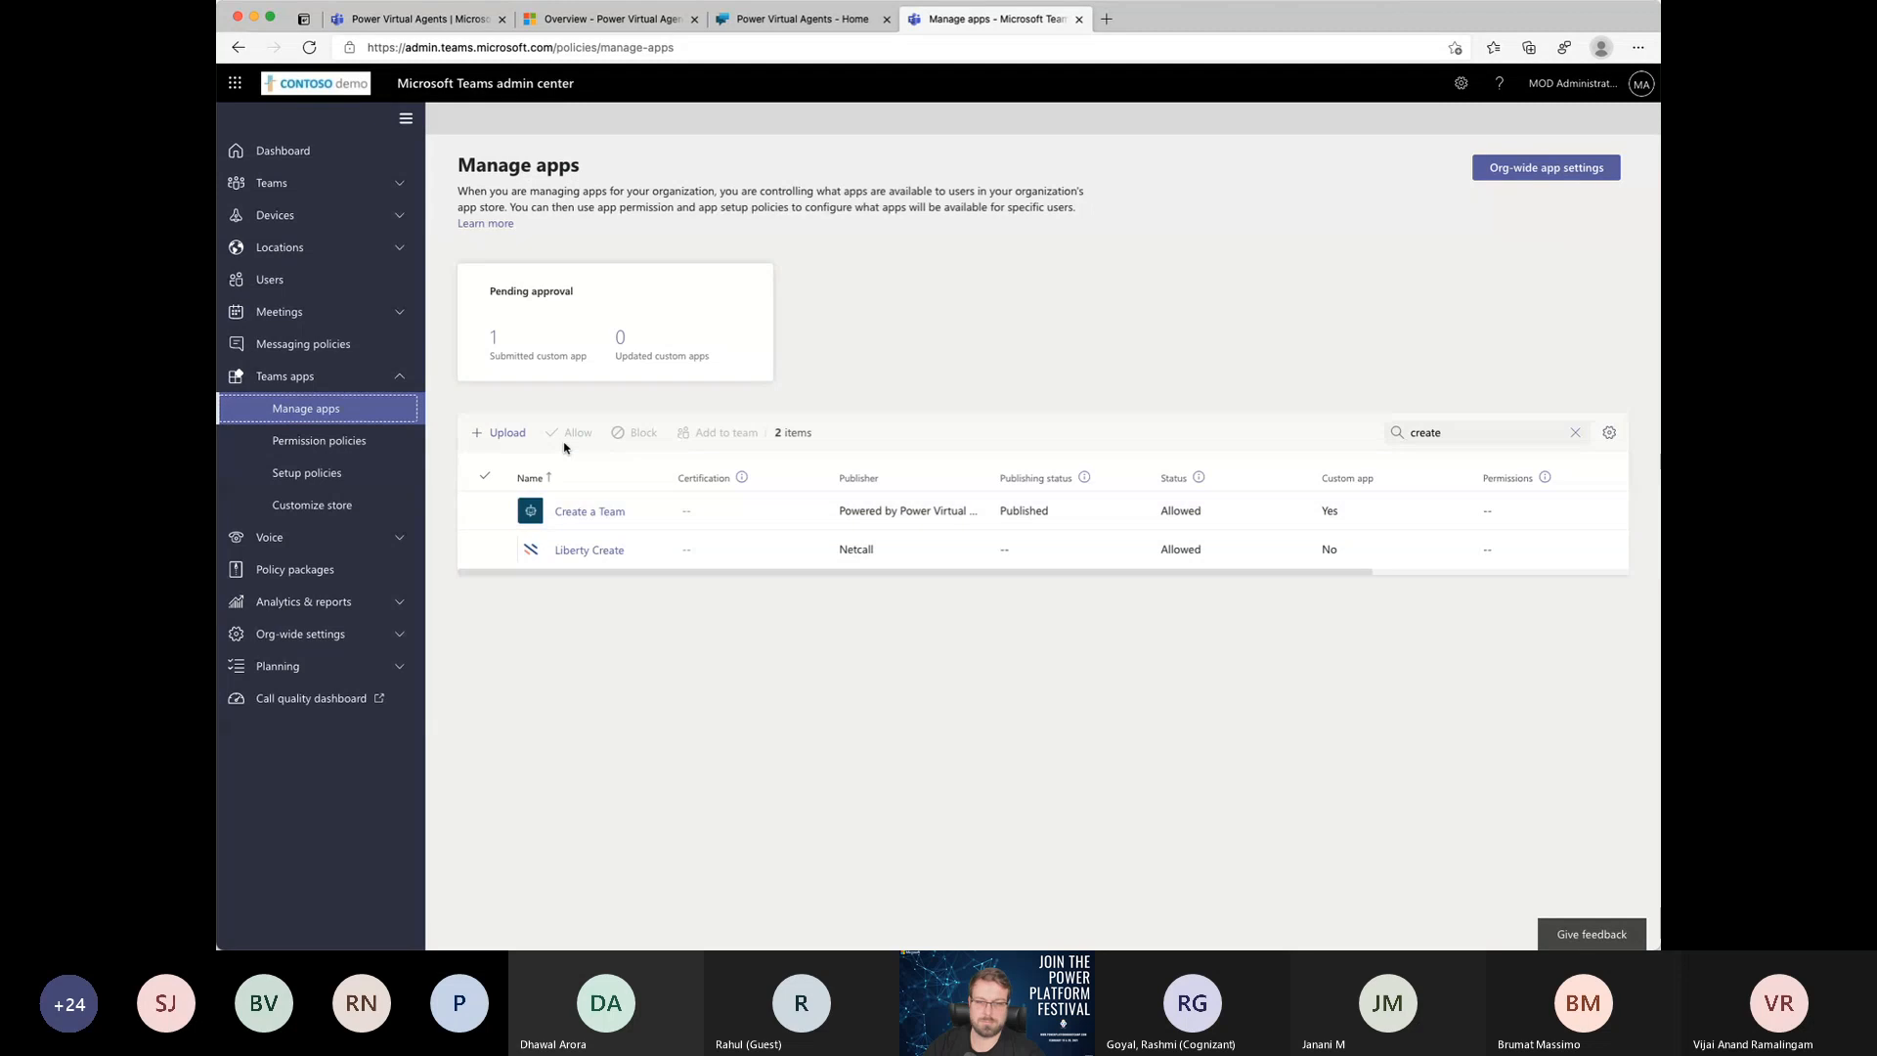
pyautogui.click(1575, 432)
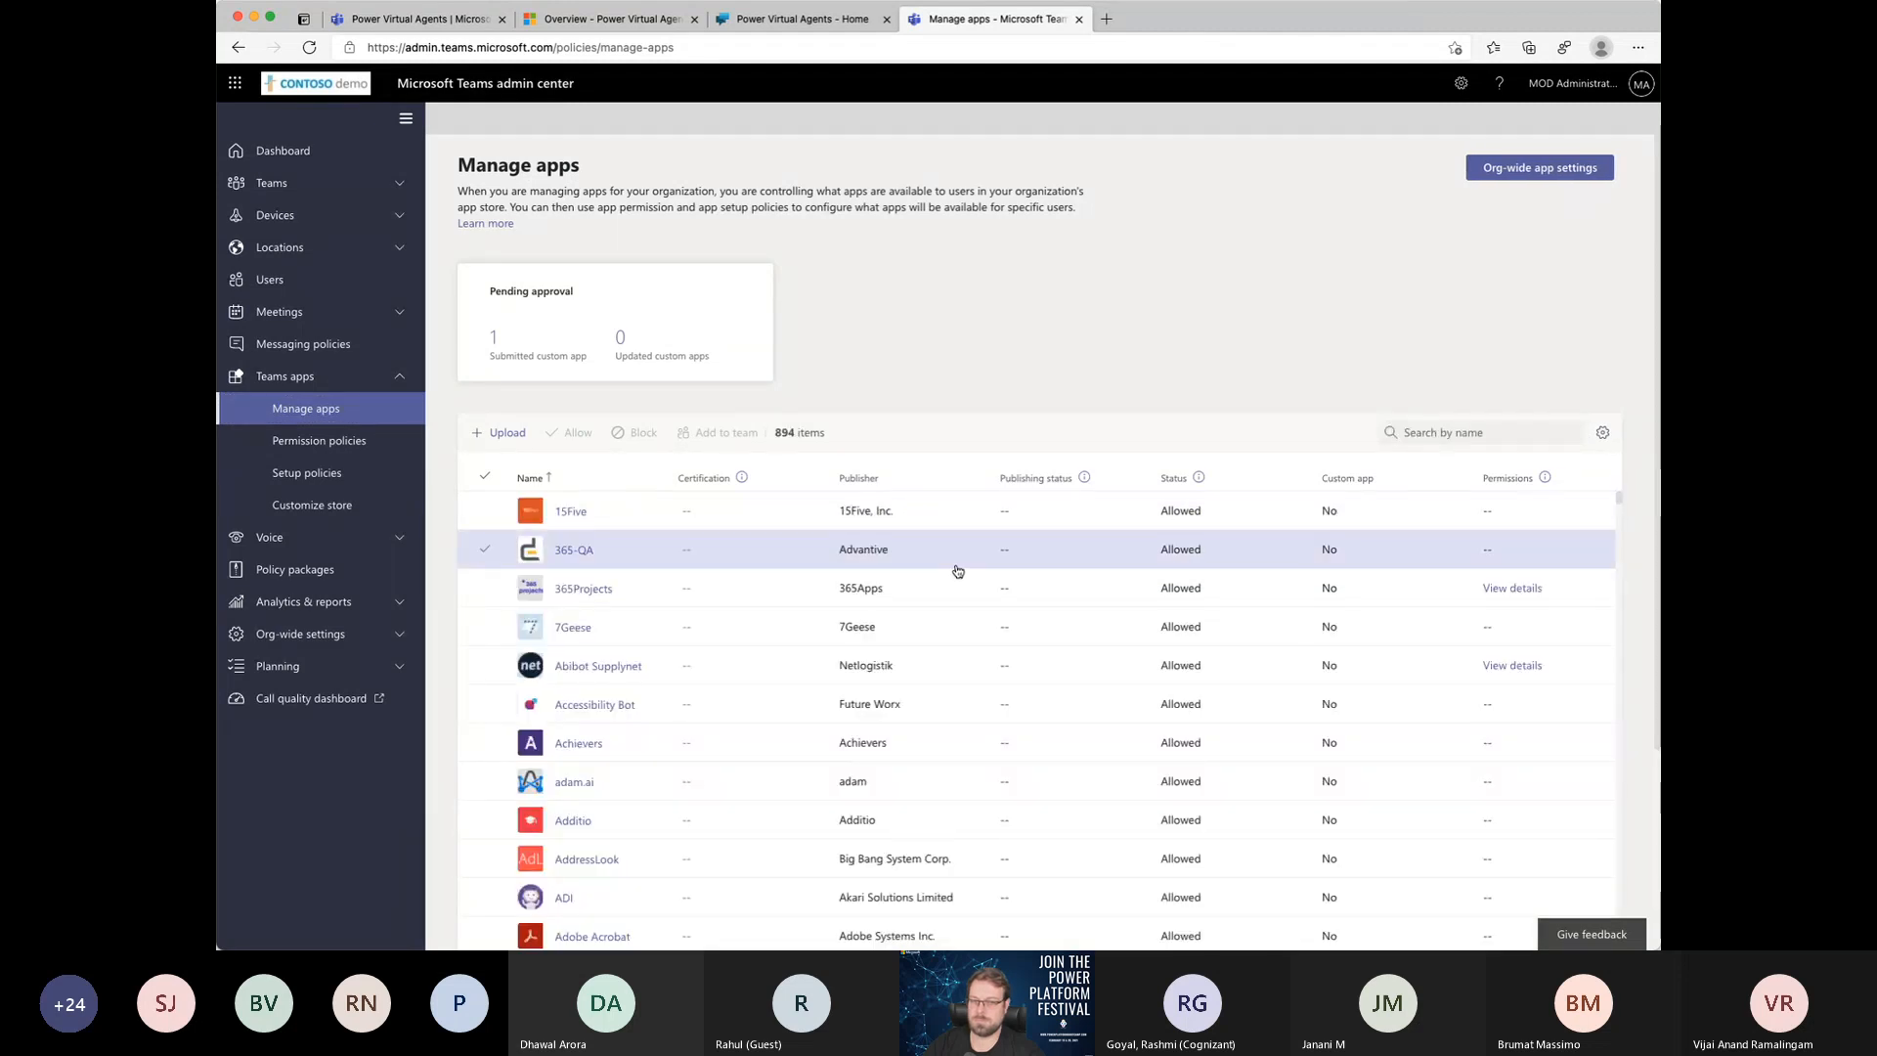
# Step: Sort the managed apps by descending status to find the submitted Demo GPPB app, and approve it by setting its publishing status to publish
pyautogui.click(1170, 479)
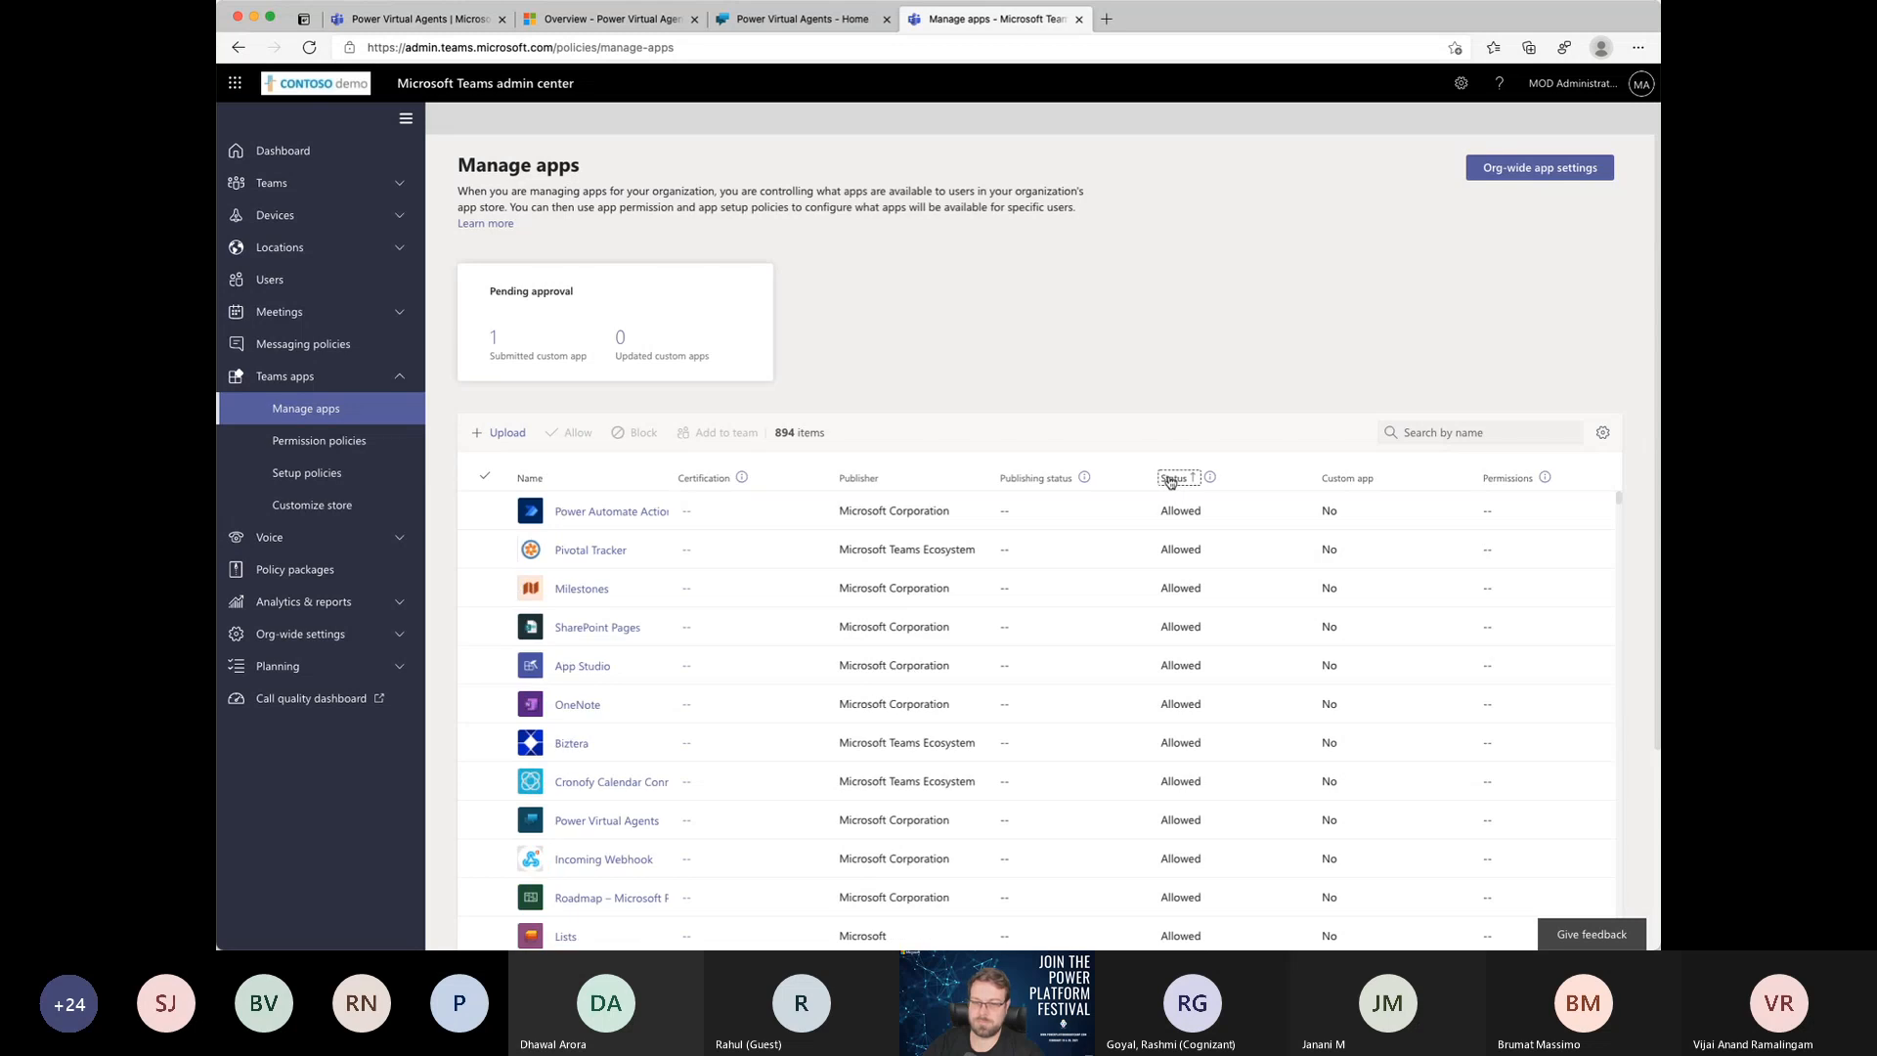
pyautogui.click(1170, 479)
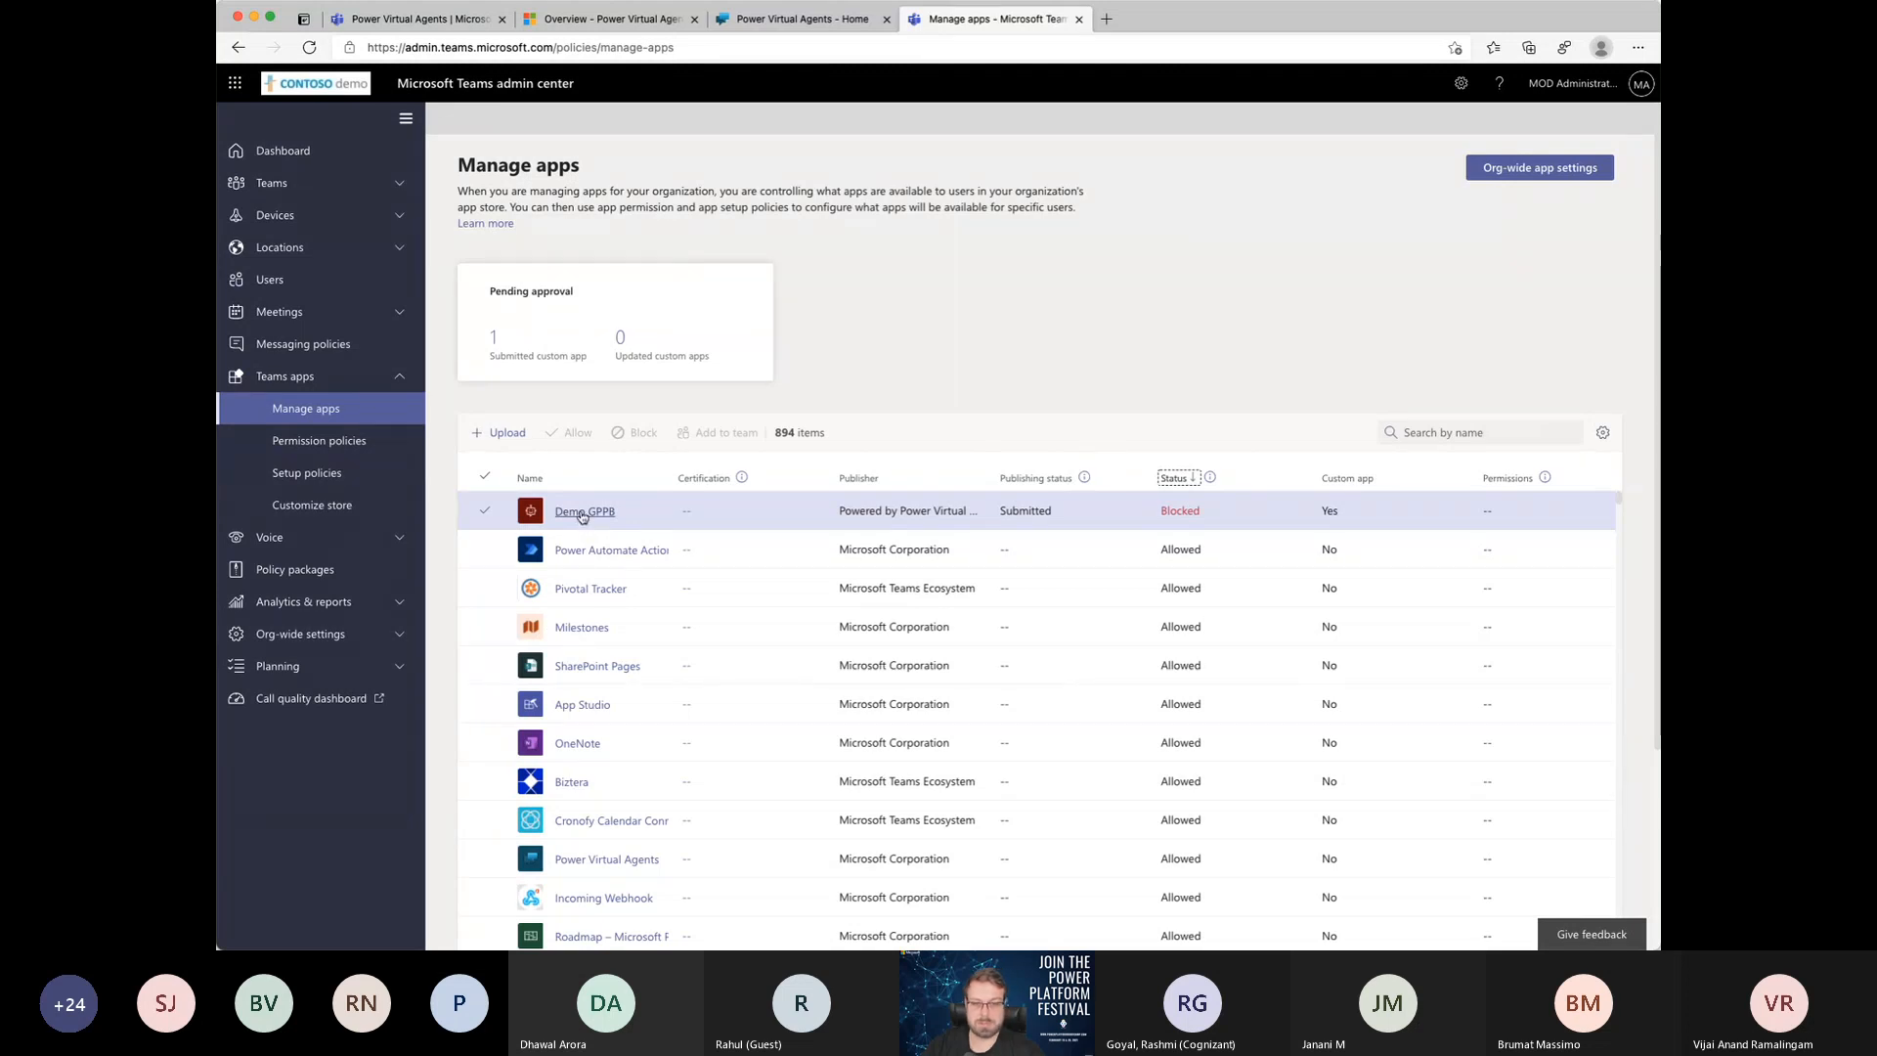
pyautogui.click(587, 512)
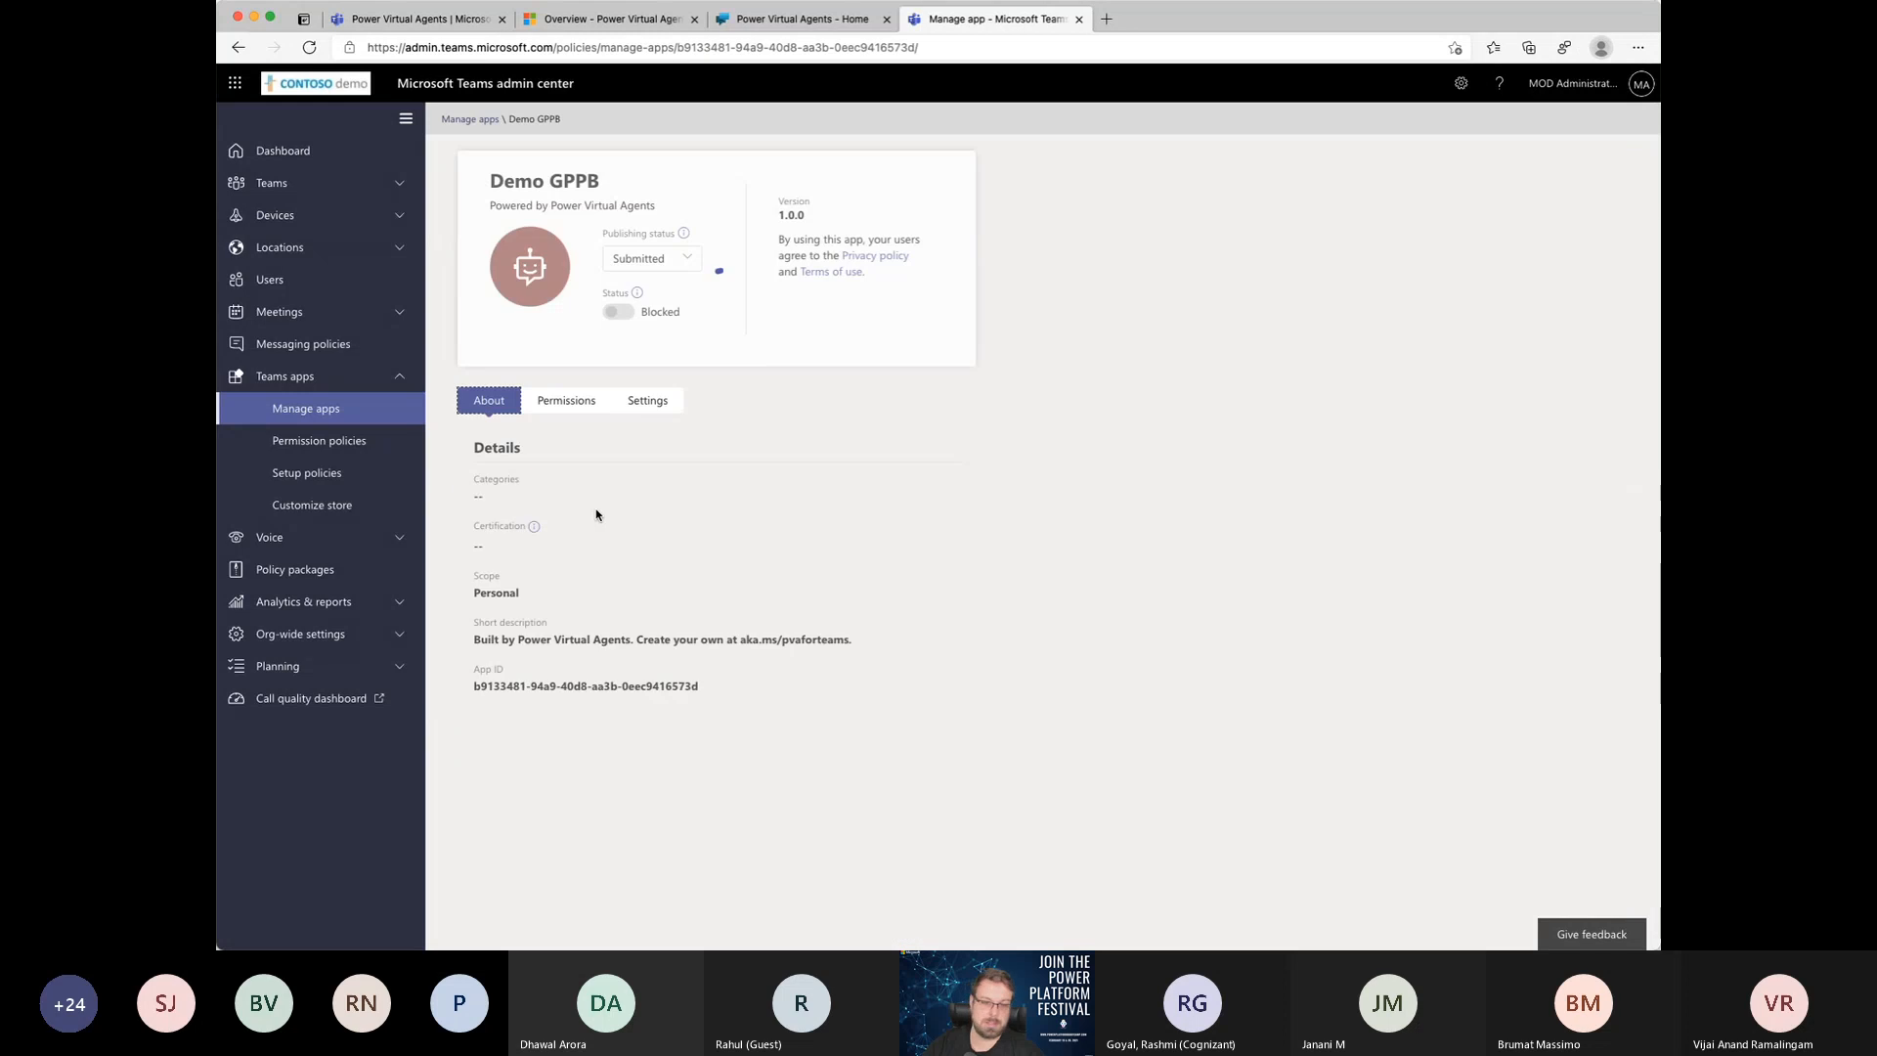
pyautogui.click(653, 260)
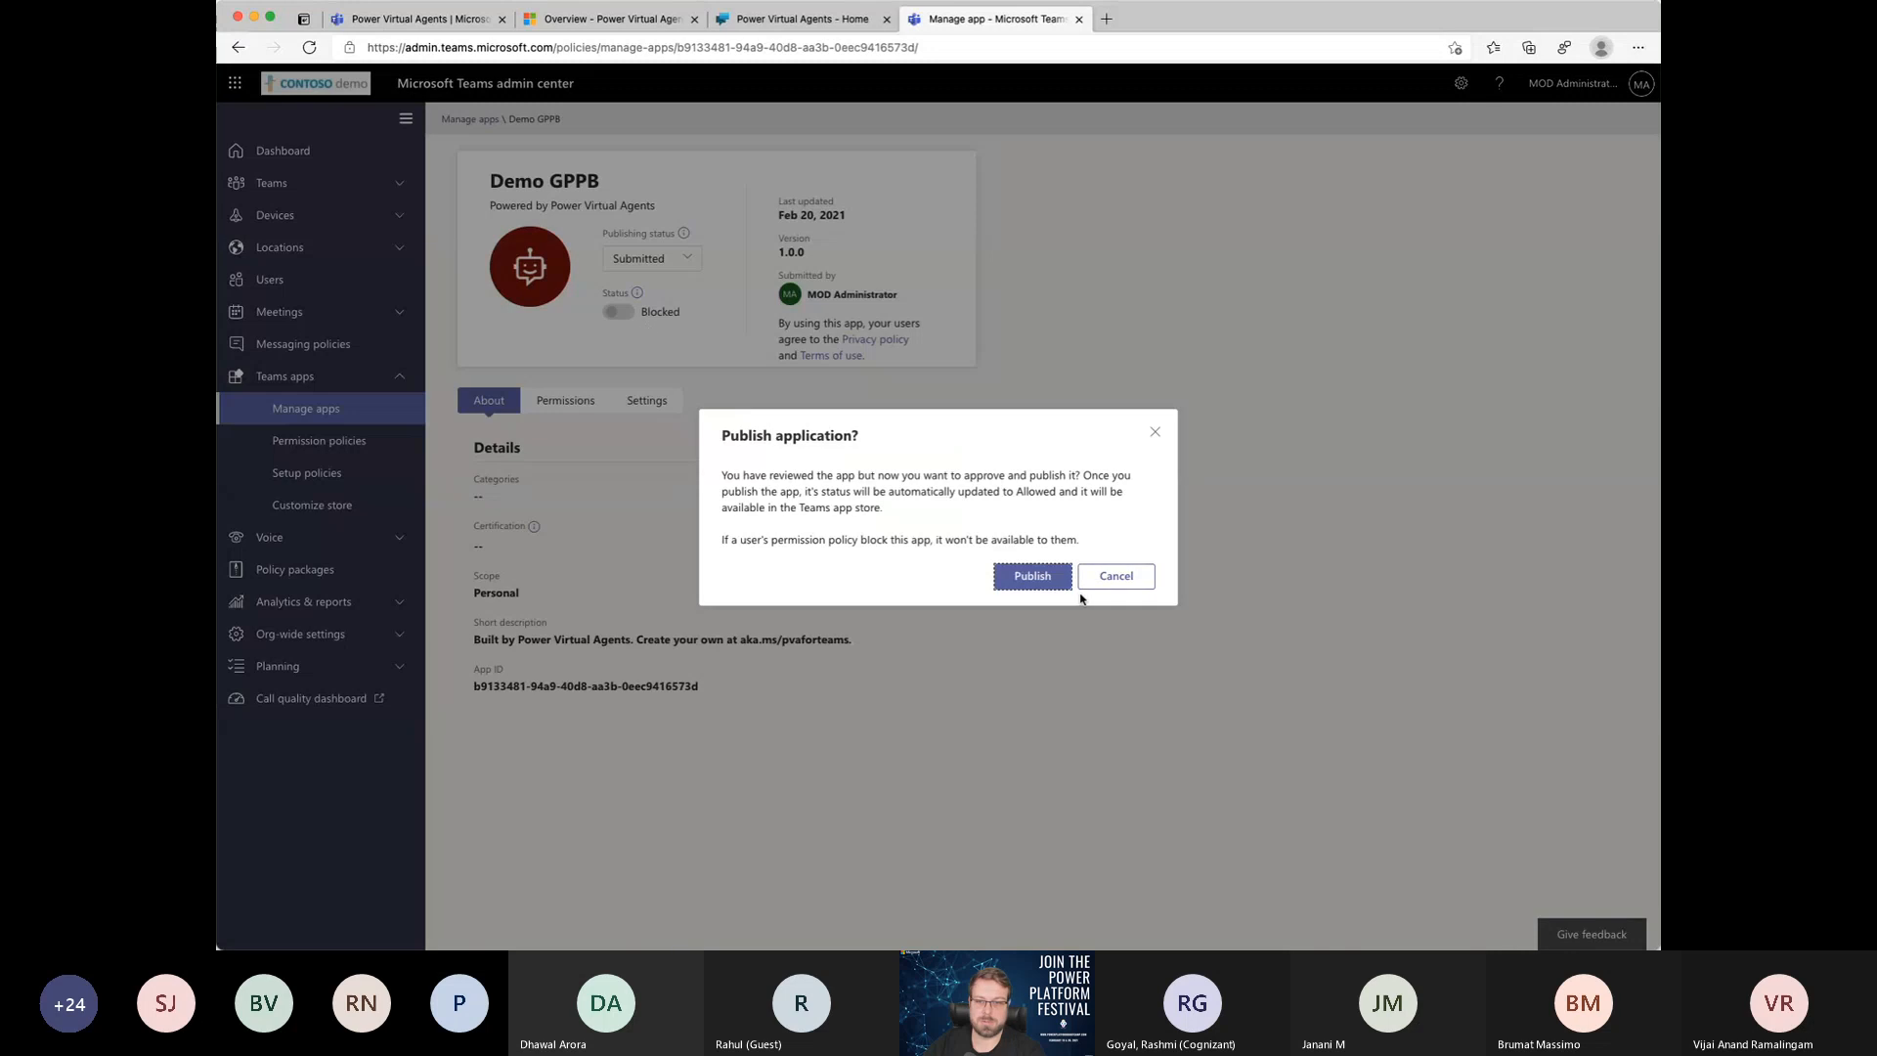
pyautogui.click(1032, 575)
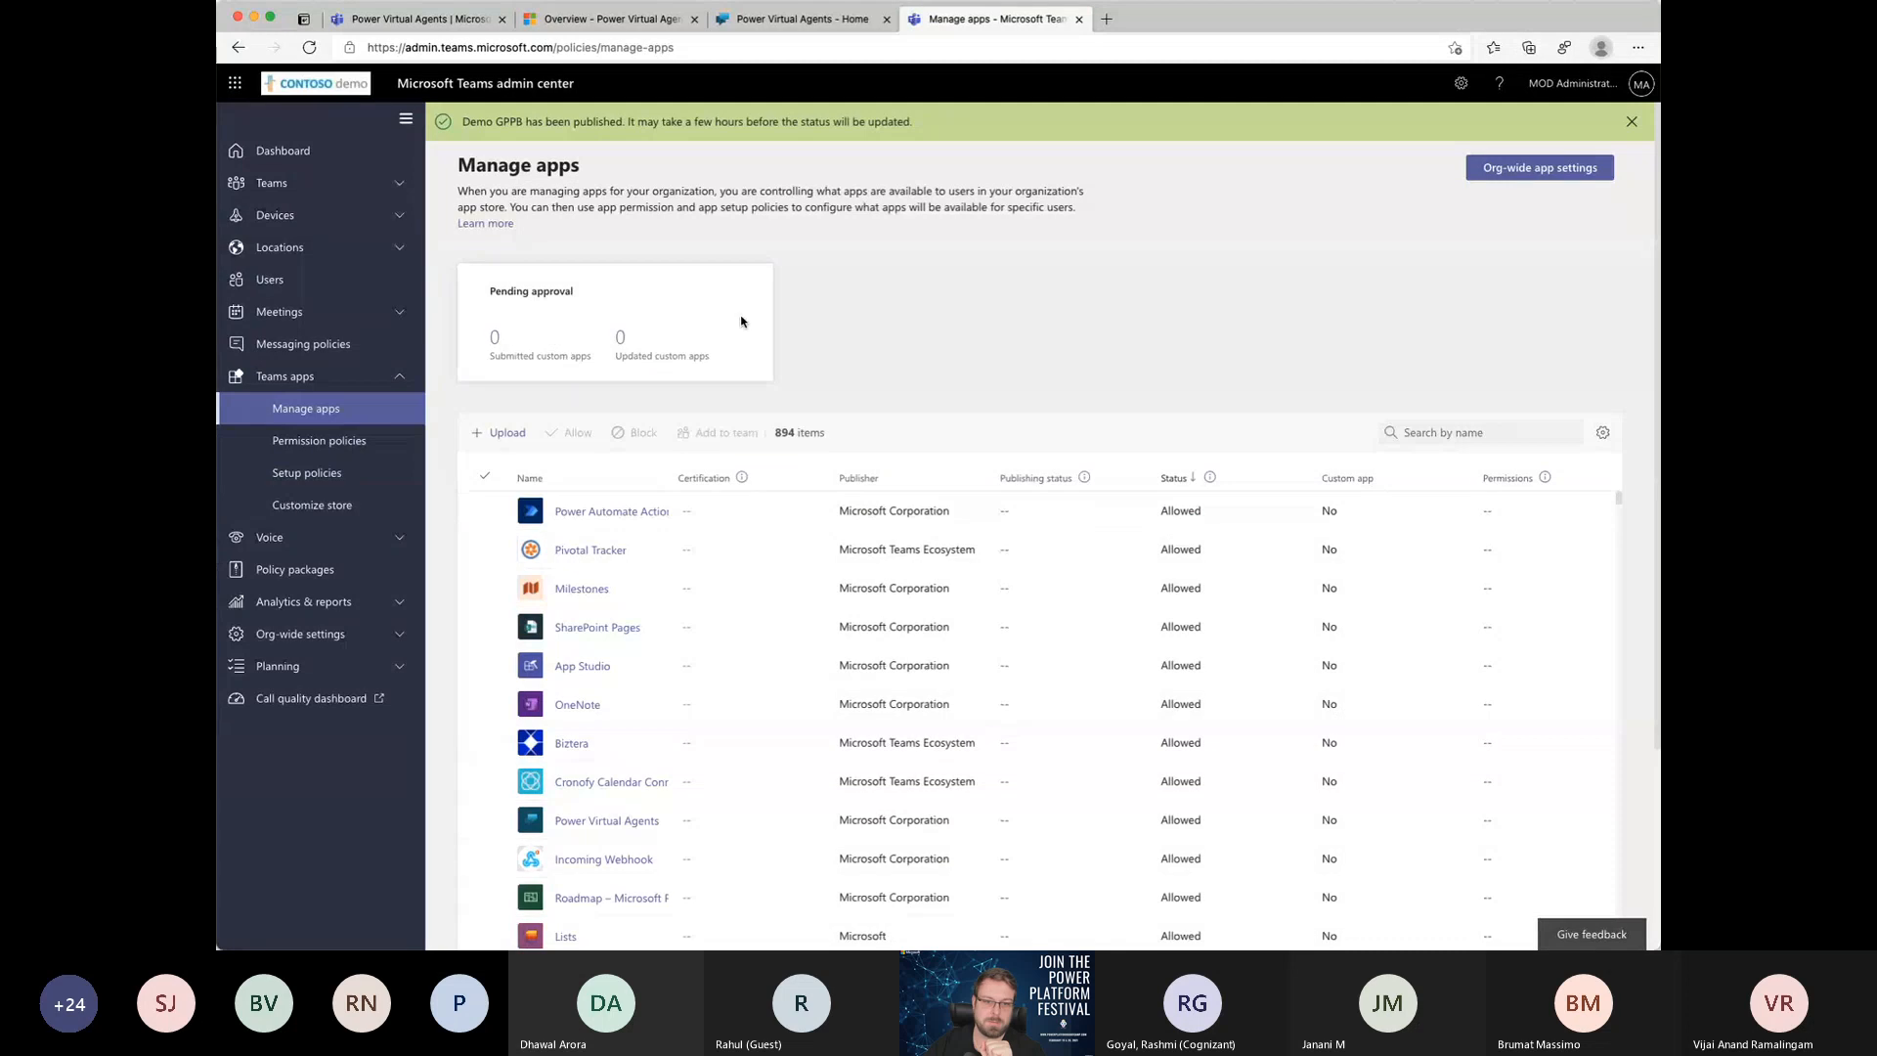
# Step: Switch to the Microsoft Teams browser tab, search the full app store for "demo gppb" and clear the search
pyautogui.click(459, 17)
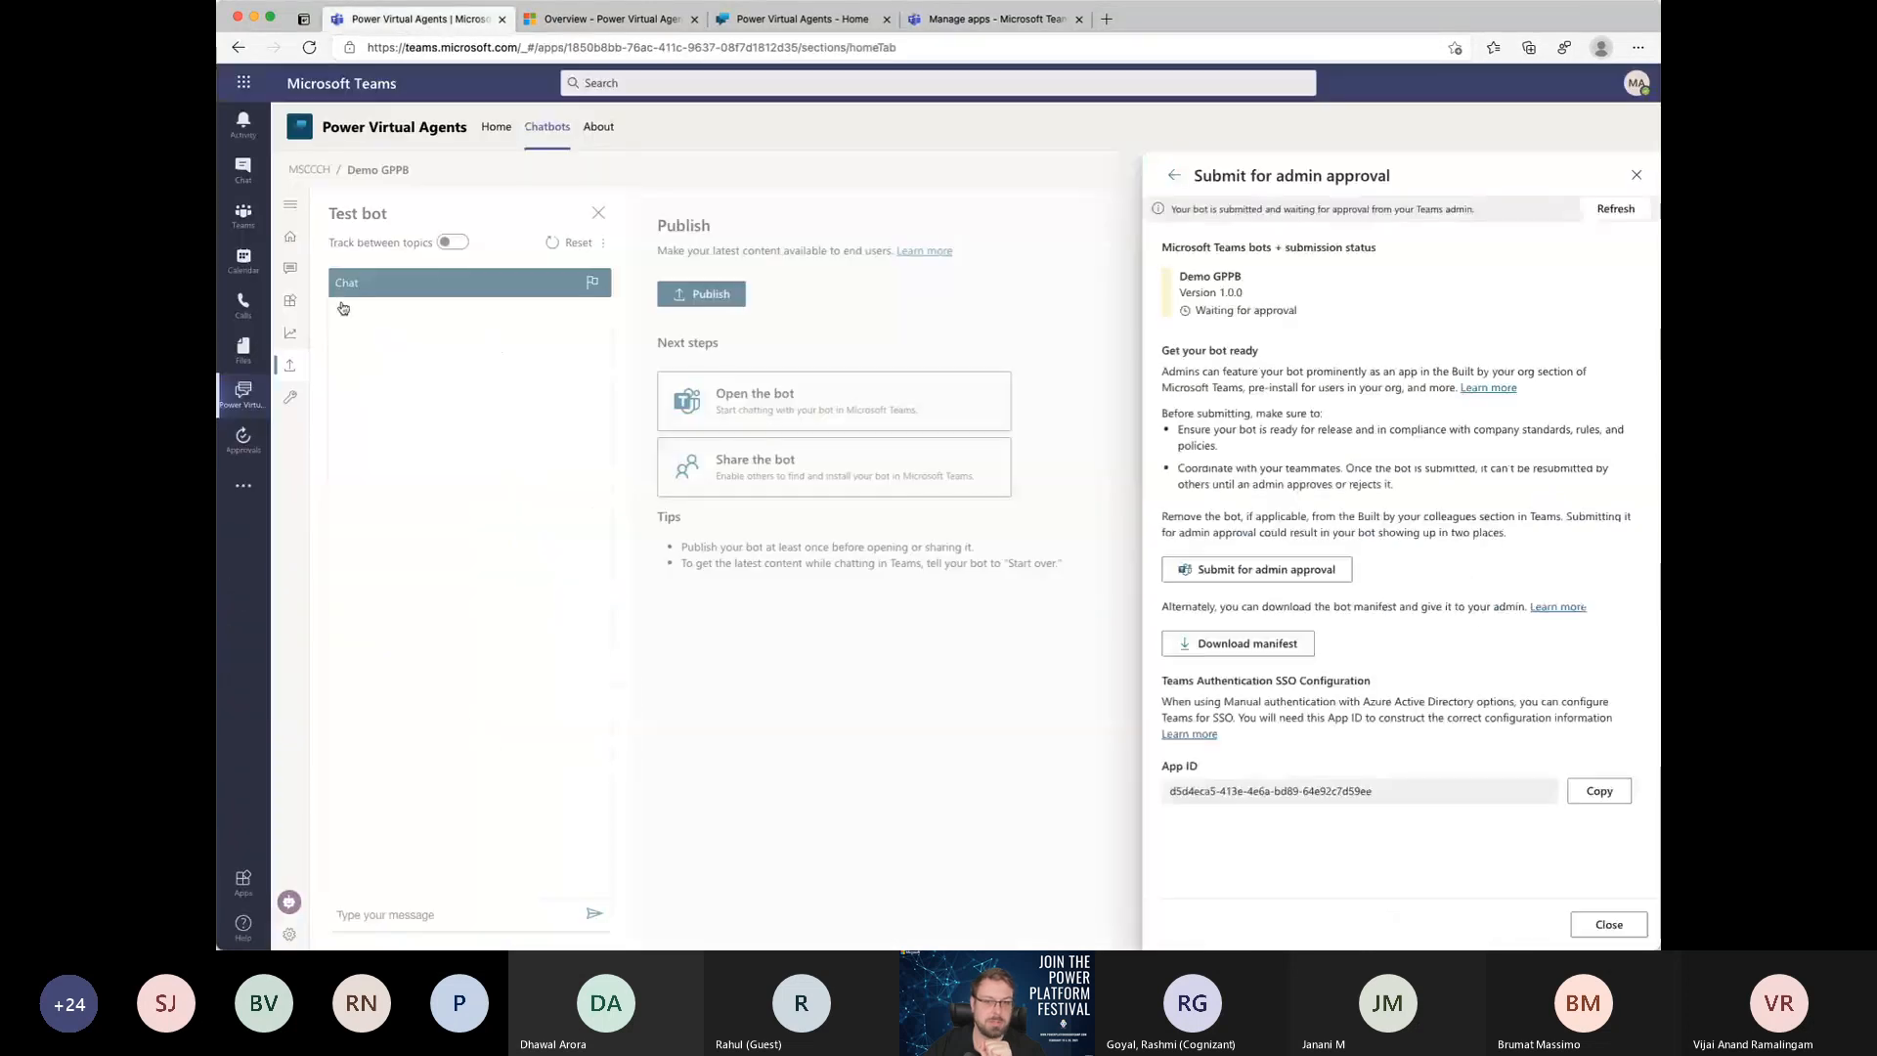
pyautogui.click(244, 485)
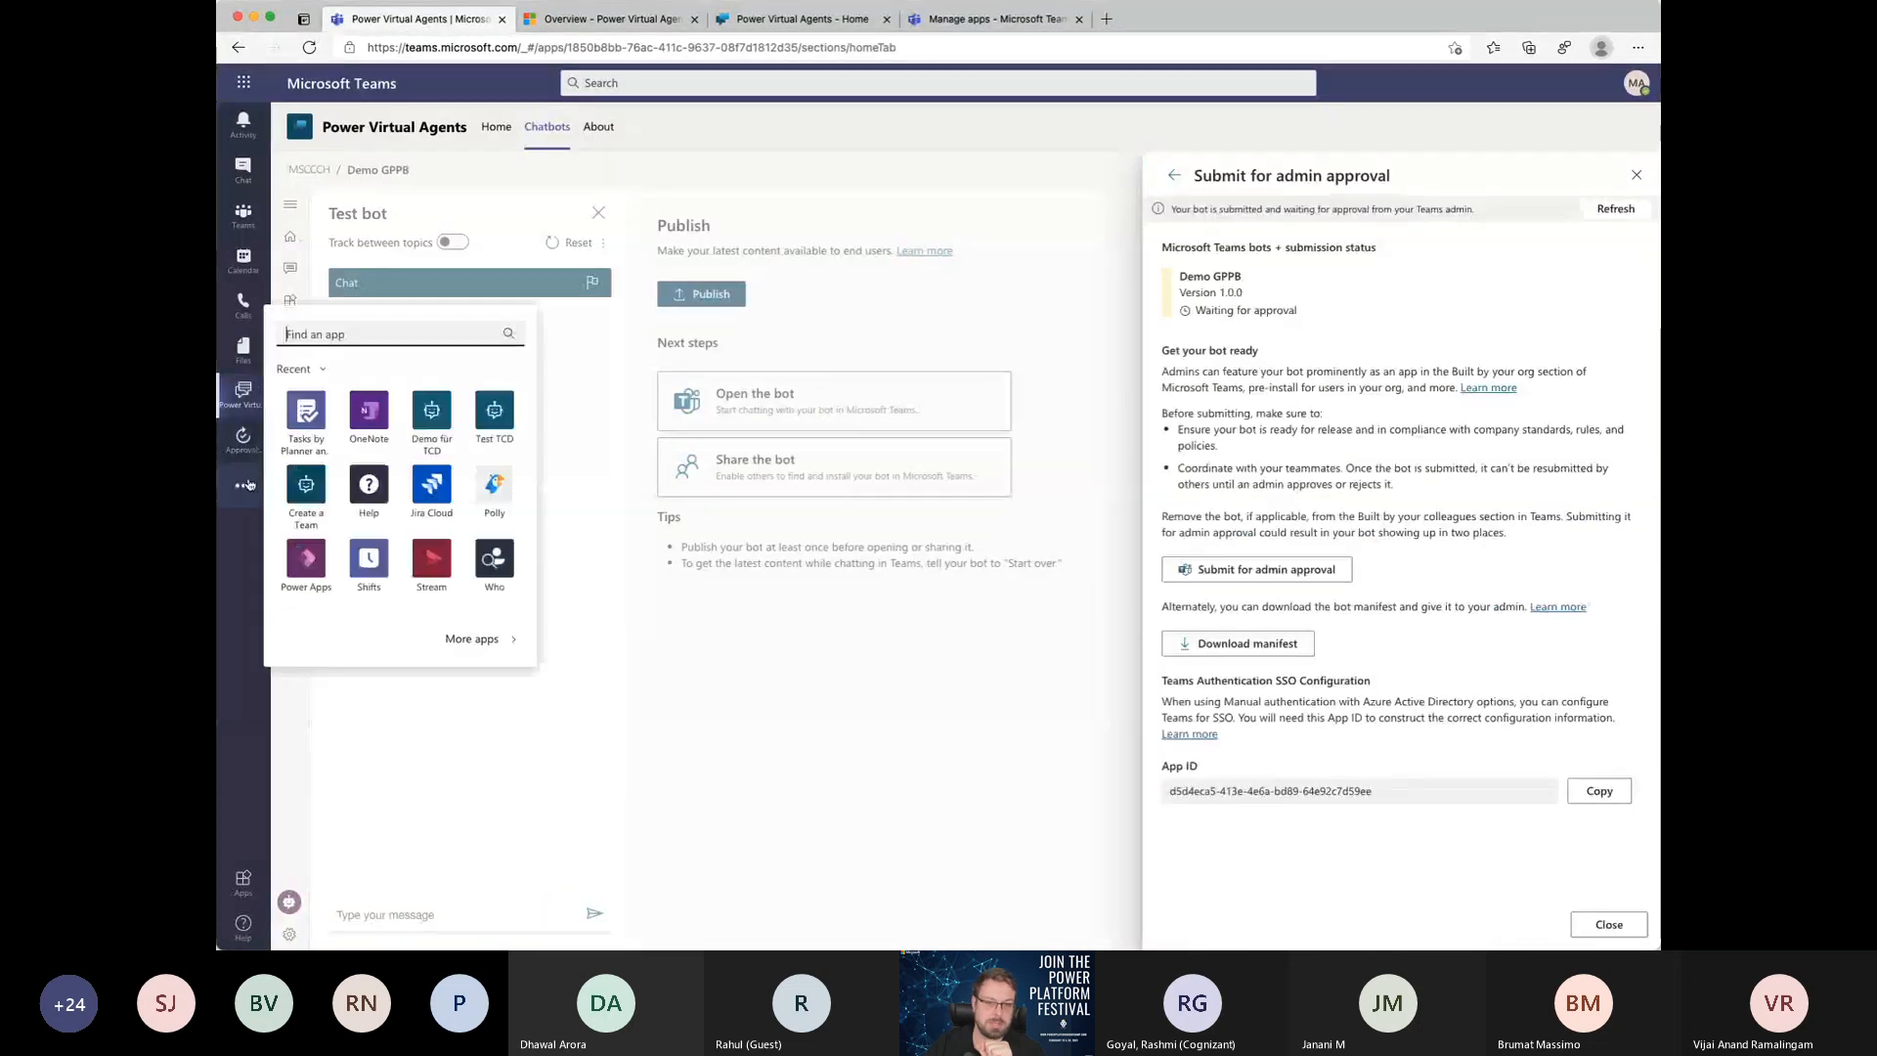
pyautogui.click(472, 638)
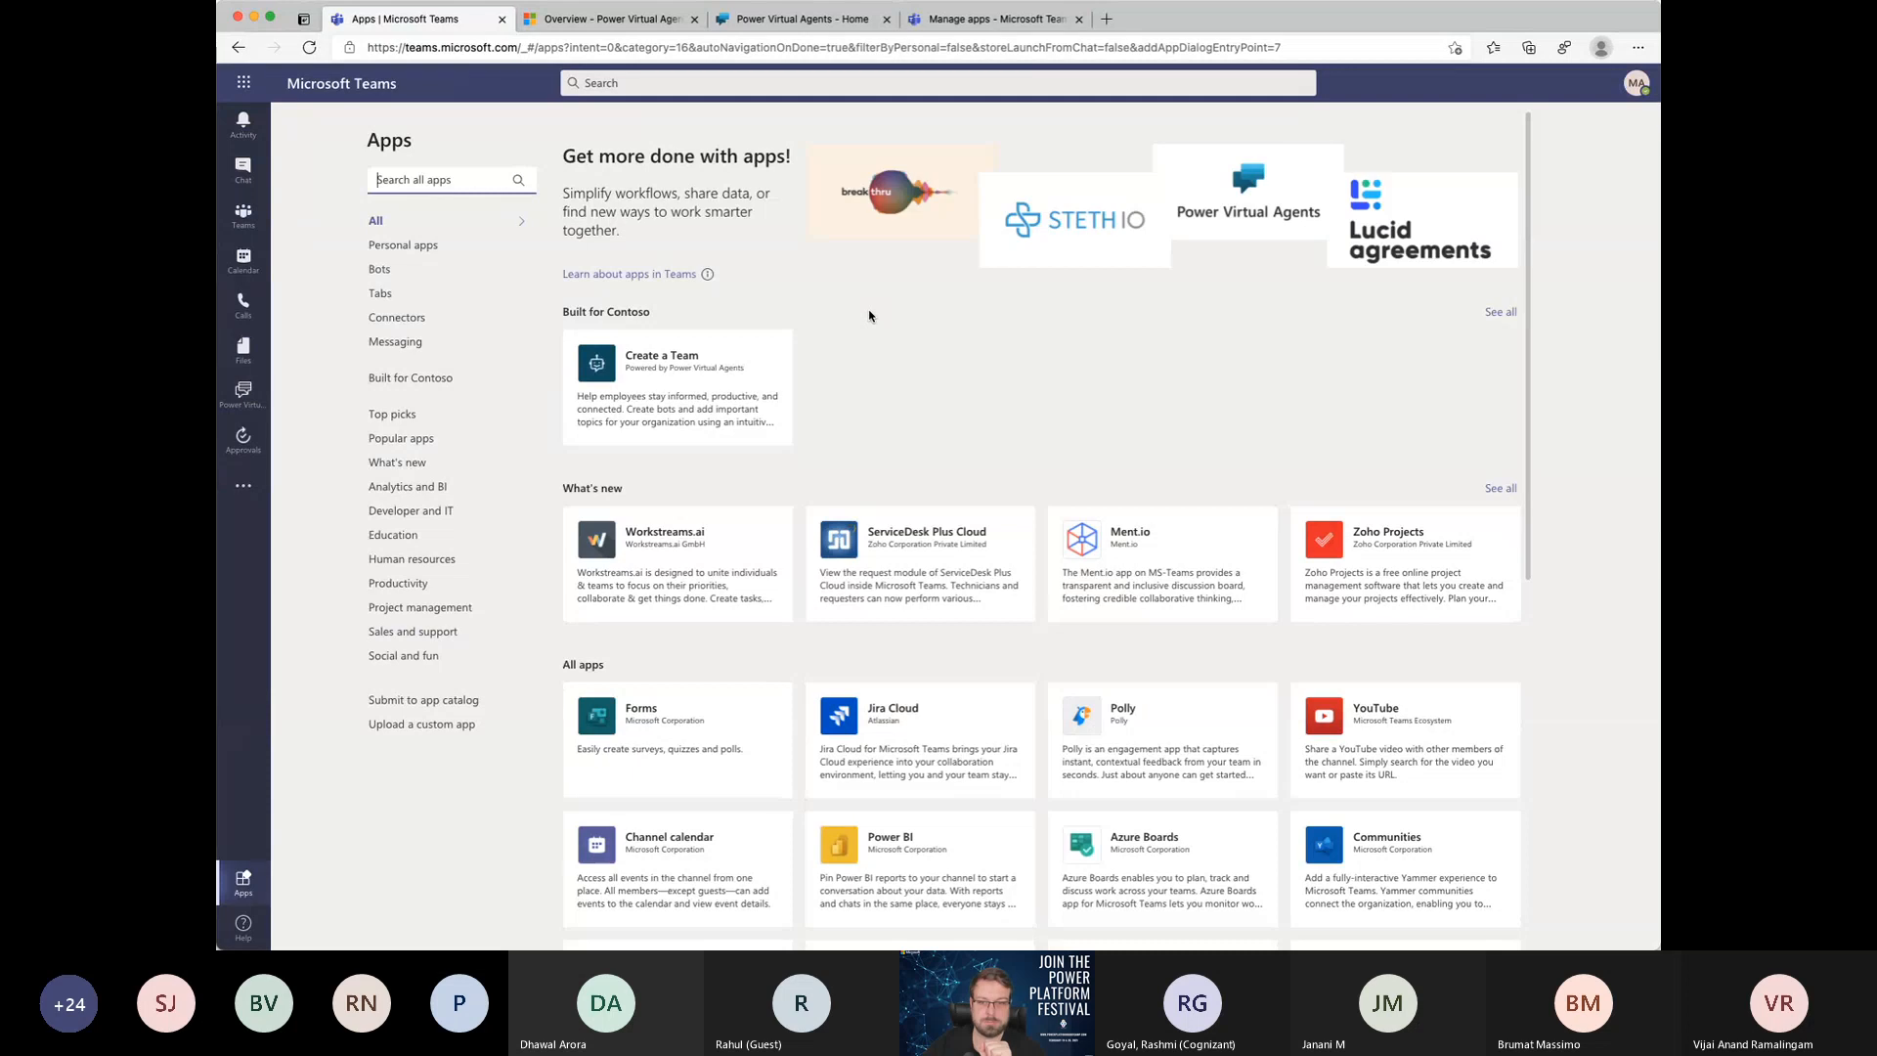
pyautogui.click(458, 170)
pyautogui.write('demo')
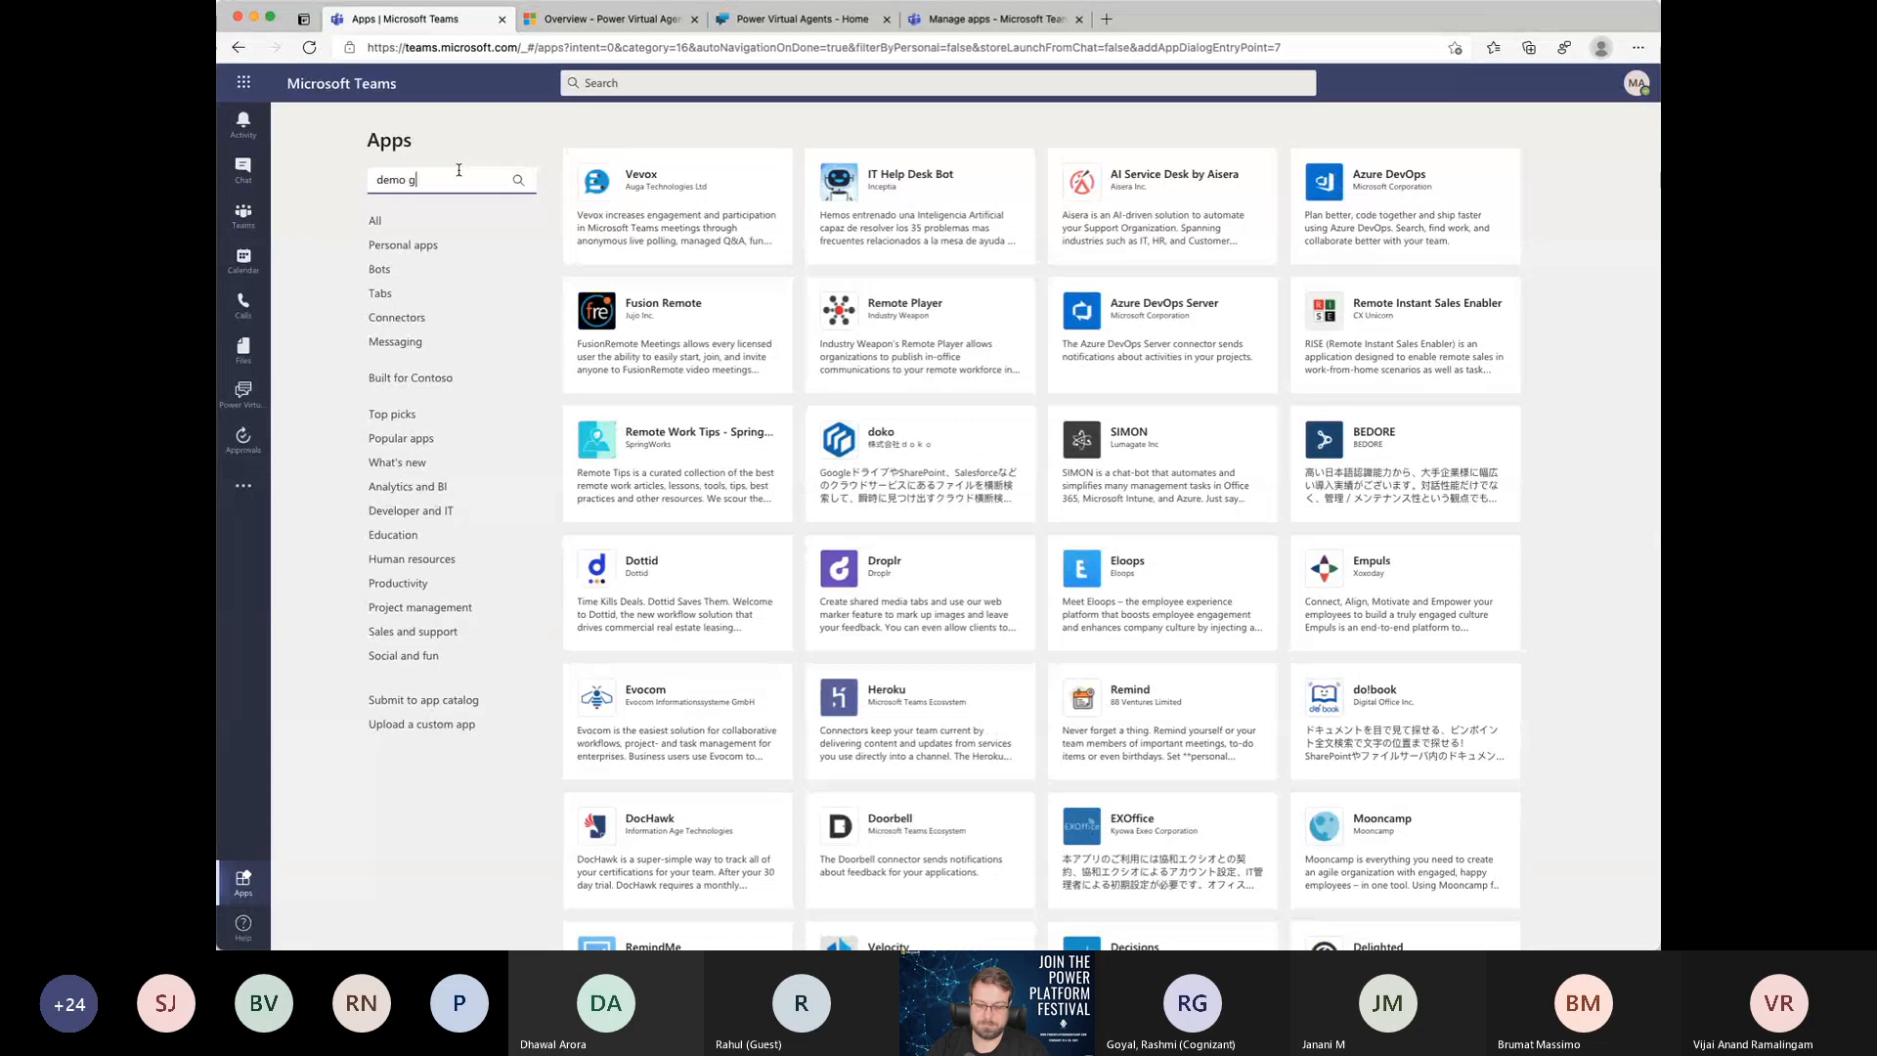
pyautogui.write(' gppb')
pyautogui.press('BackSpace')
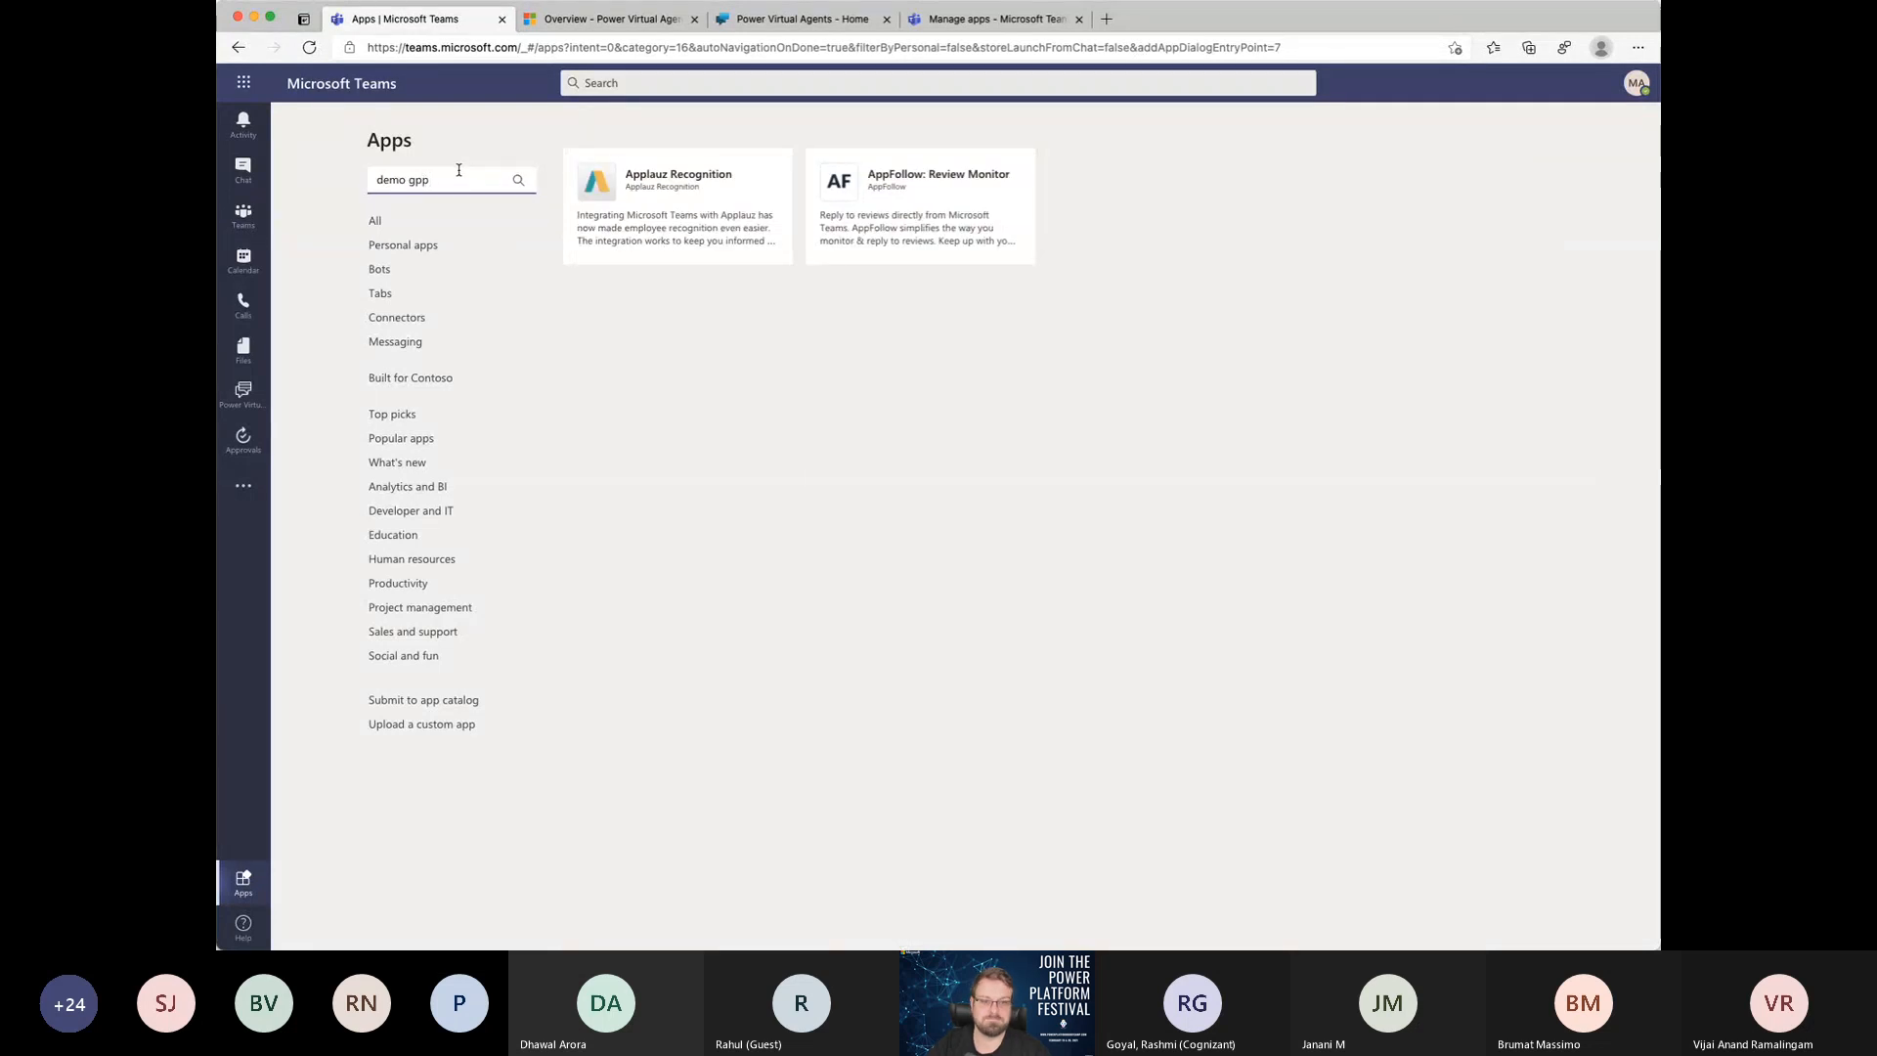
pyautogui.press('BackSpace')
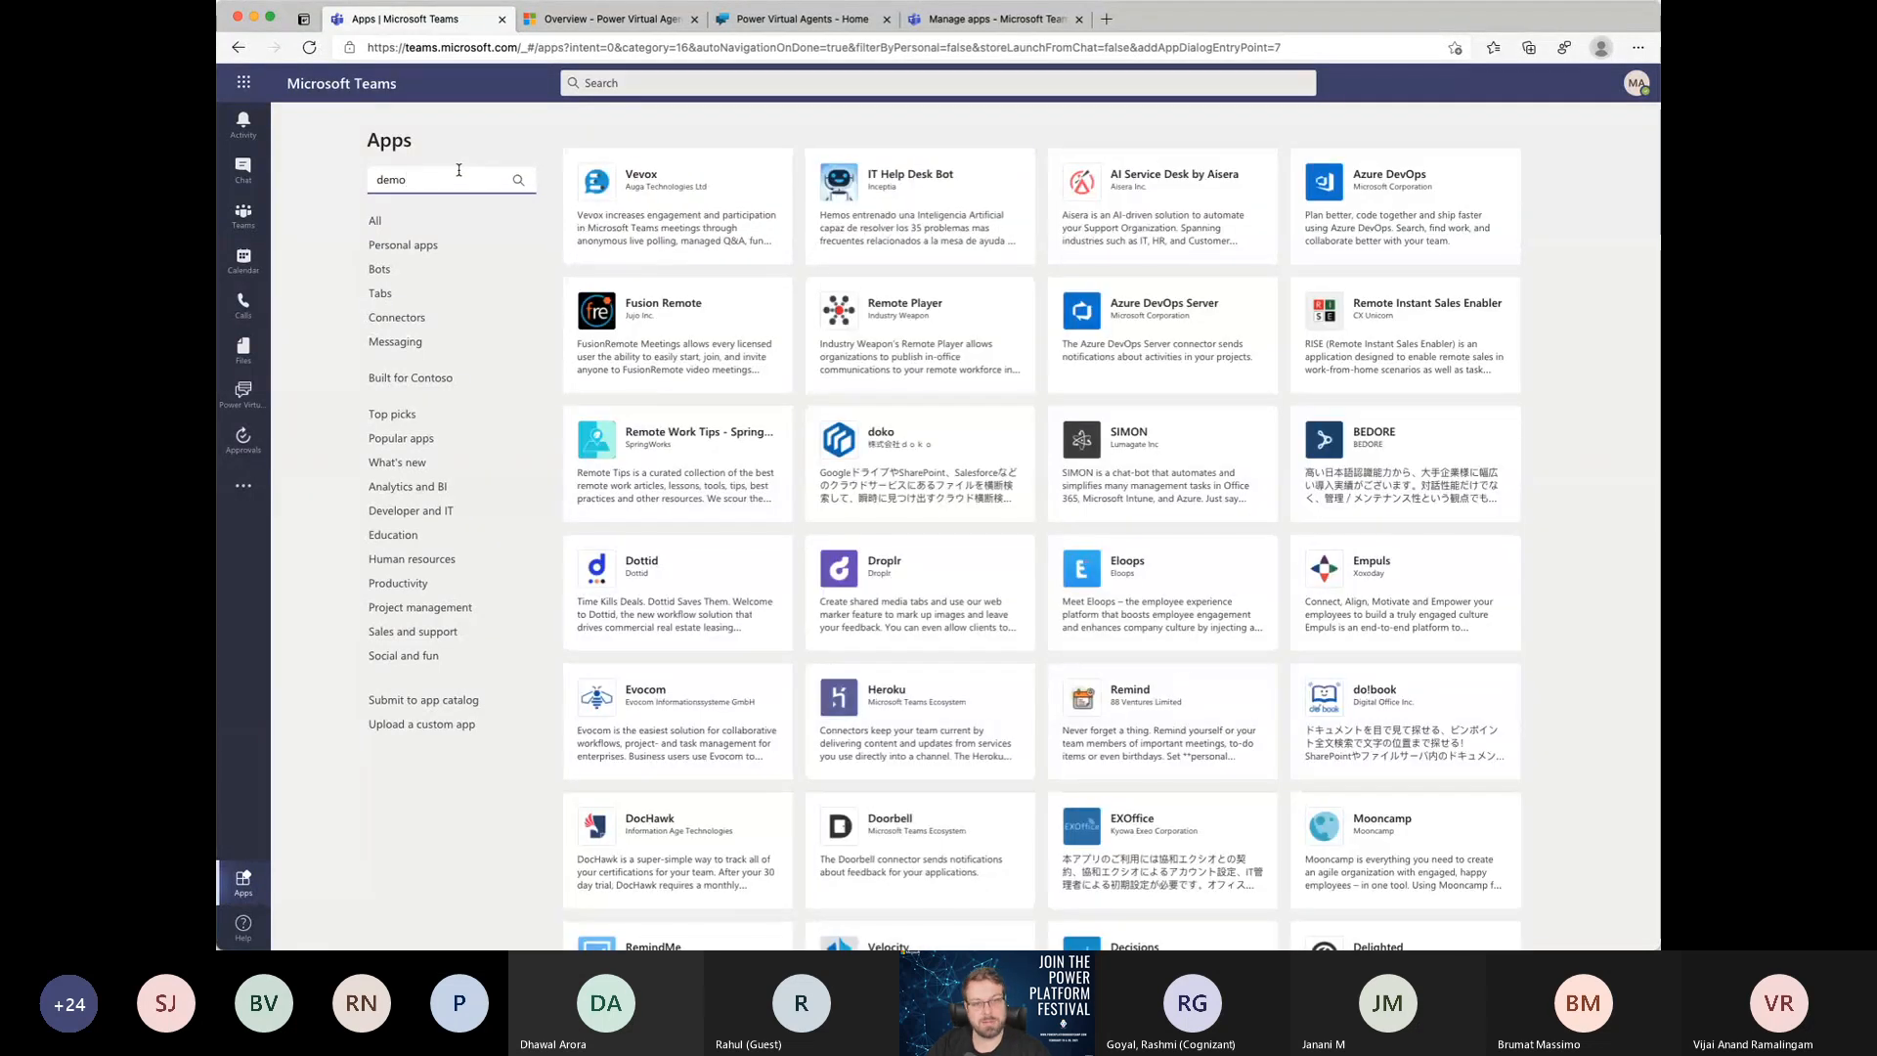
pyautogui.press('BackSpace')
pyautogui.press('BackSpace')
pyautogui.press('BackSpace')
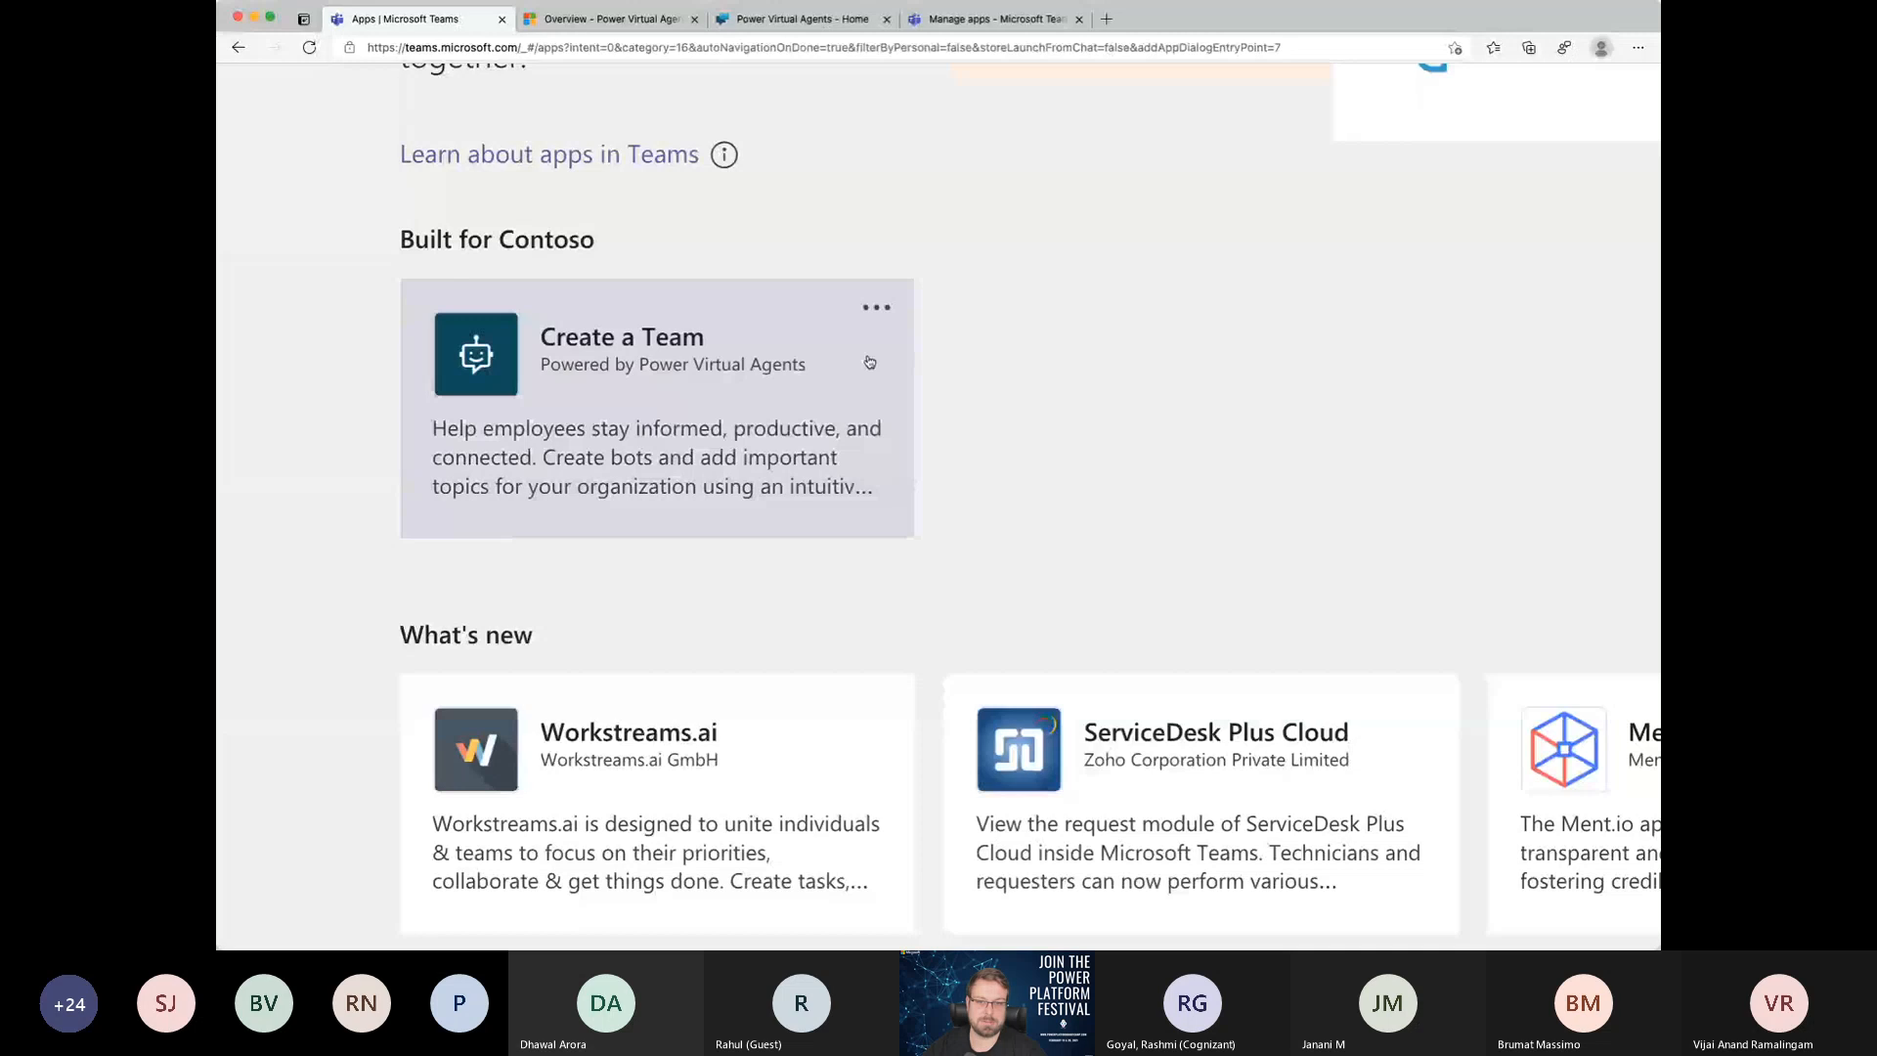
# Step: Open the Create a Team bot from the apps built for Contoso to view its chat
pyautogui.scroll(-5, 869, 362)
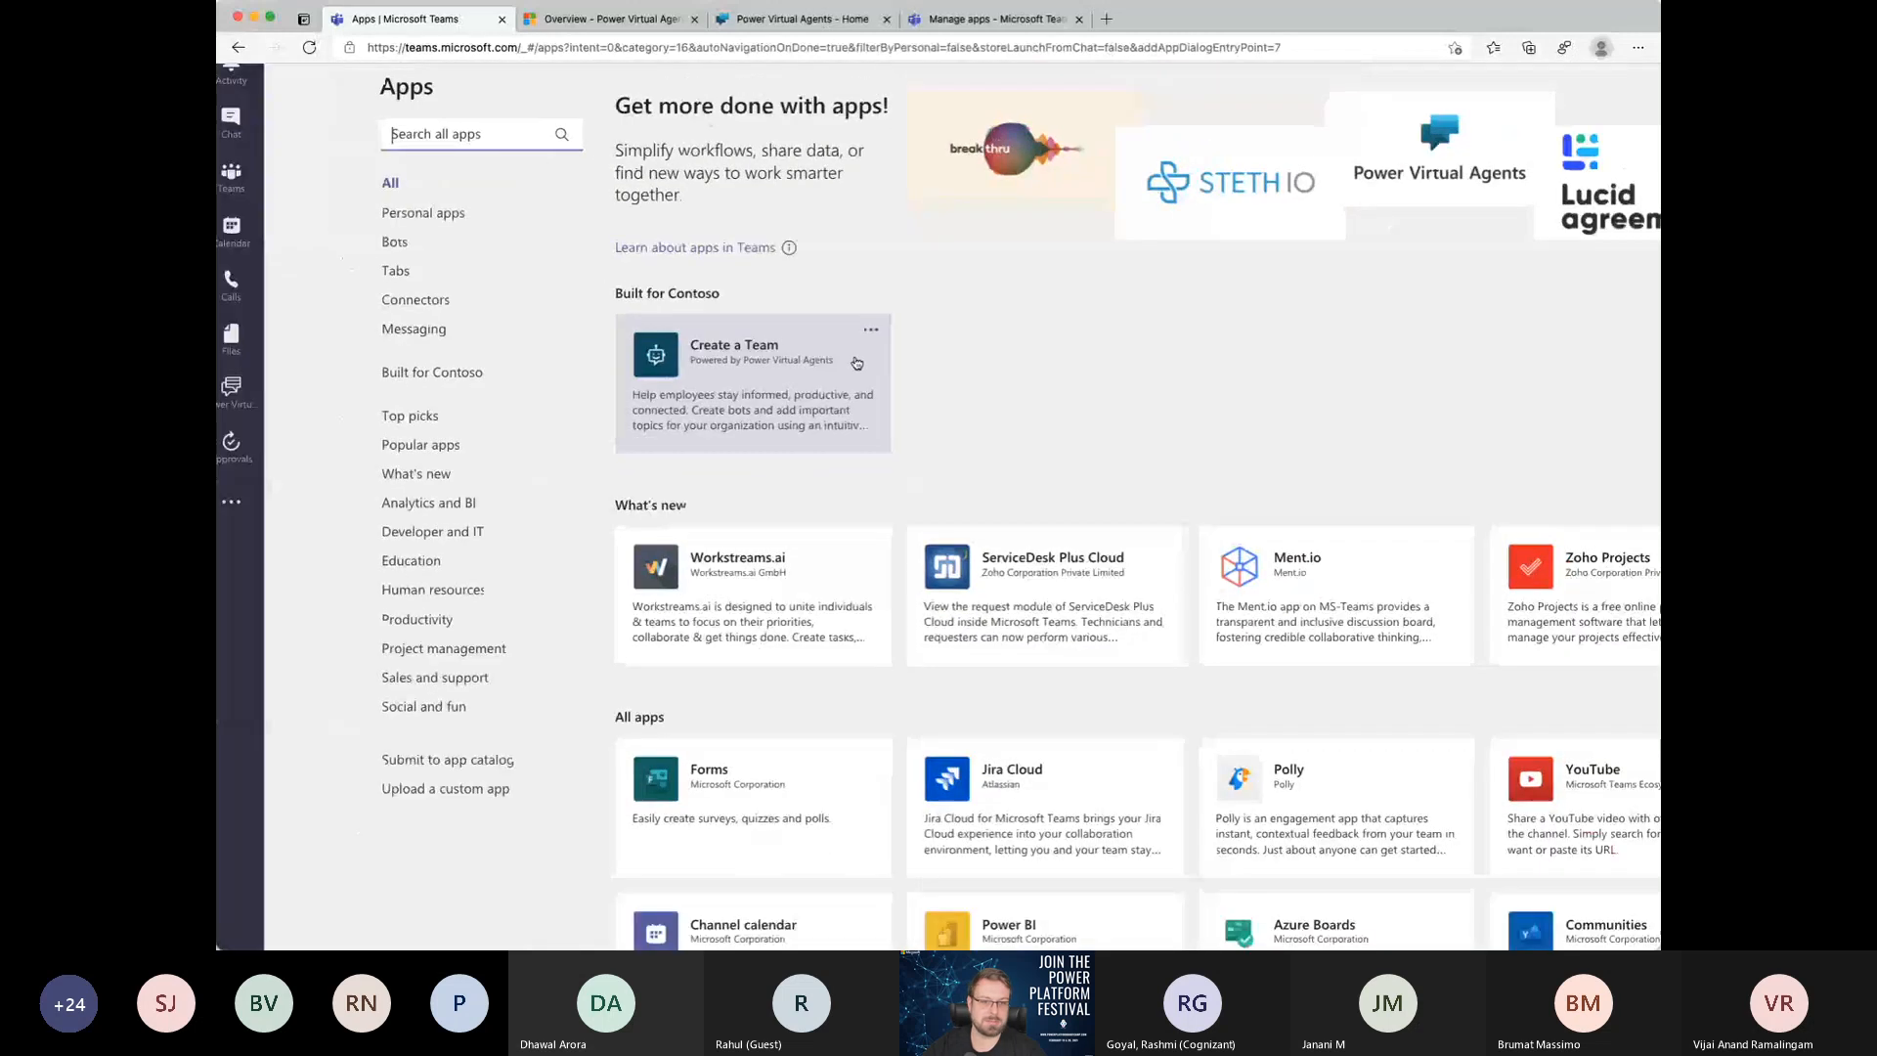
pyautogui.scroll(-3, 856, 363)
pyautogui.click(714, 358)
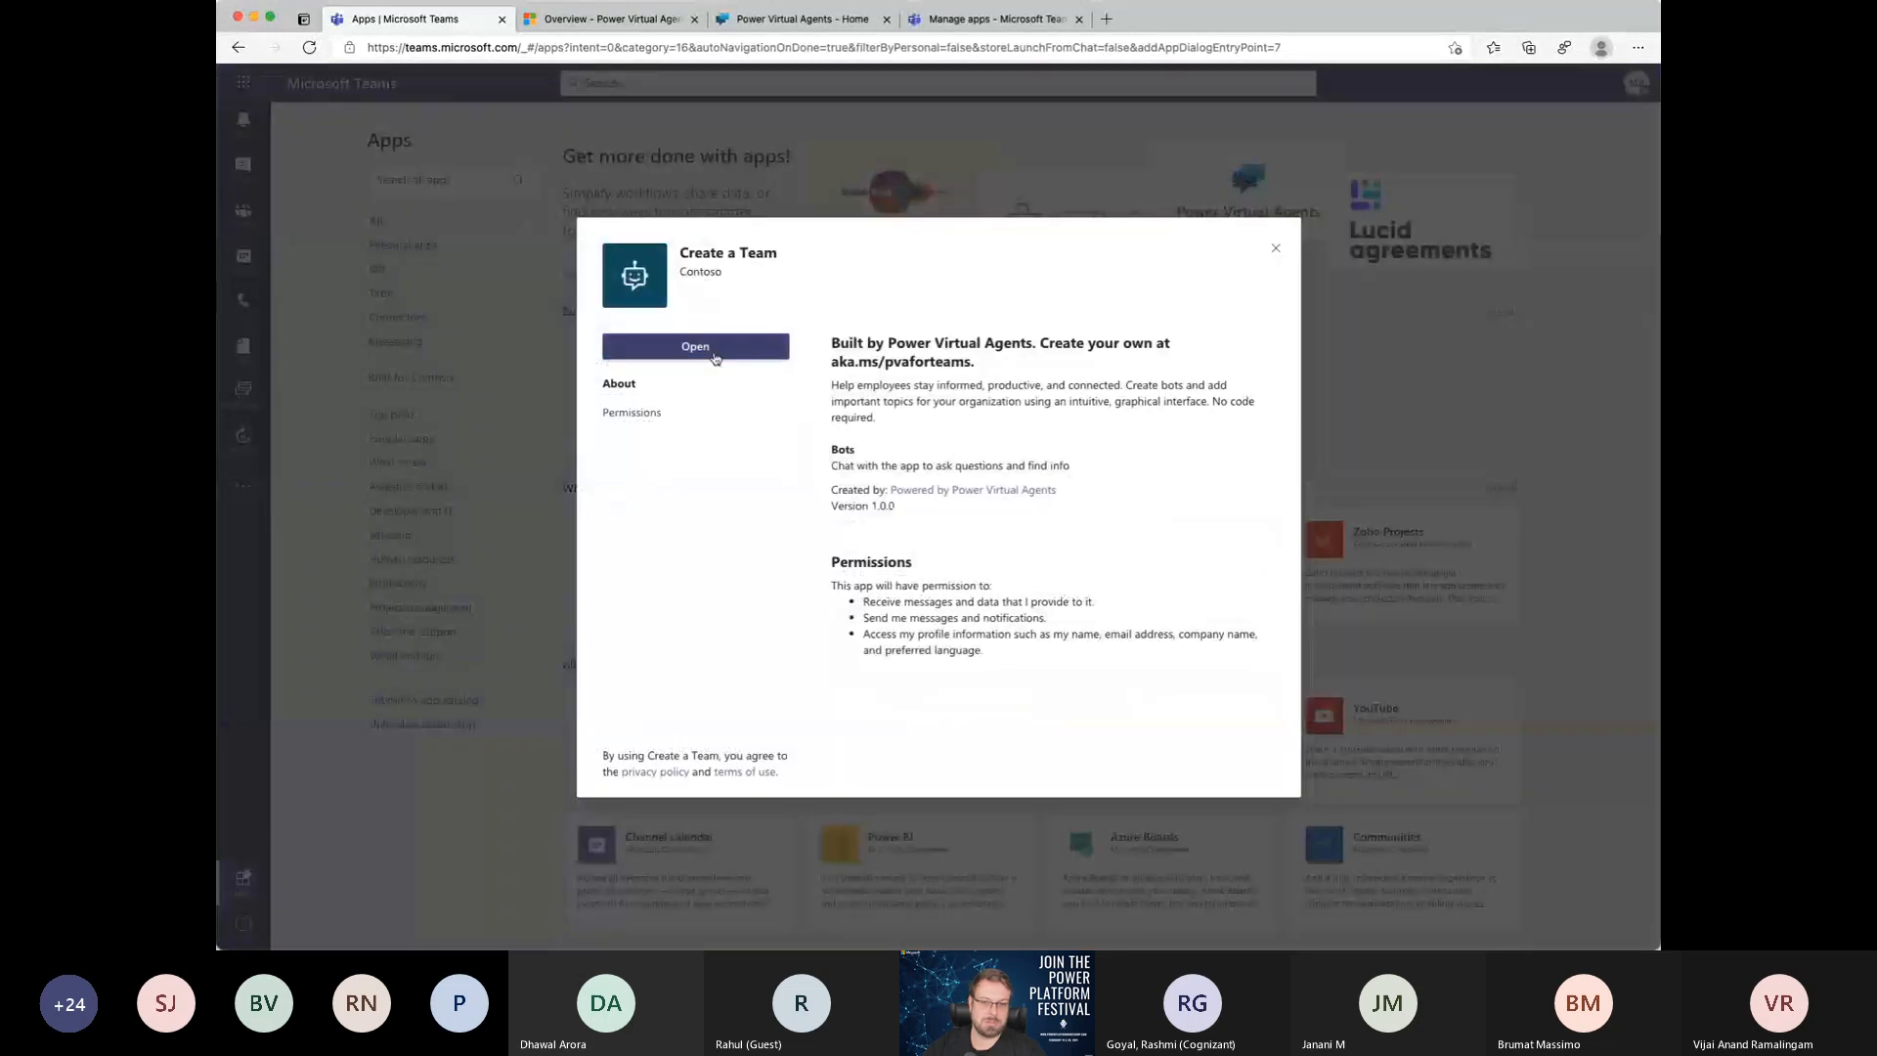
pyautogui.click(715, 348)
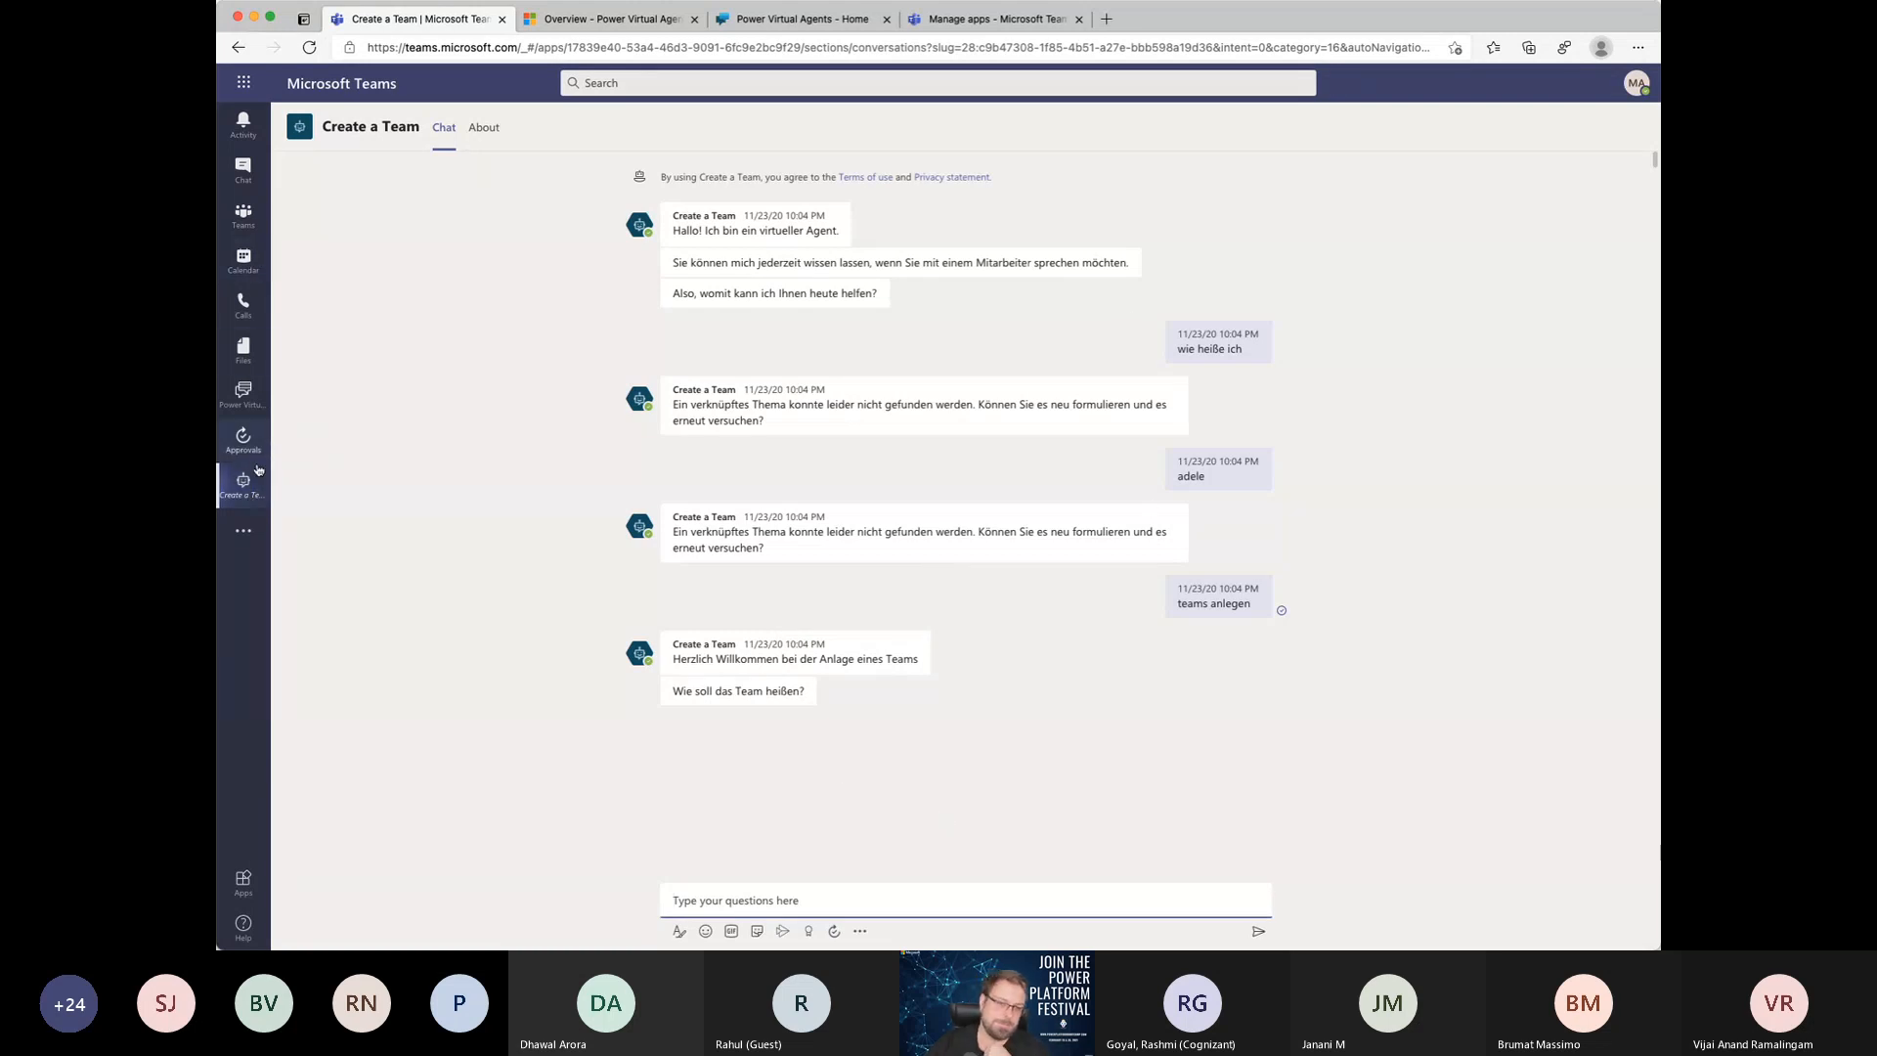
# Step: Return to Power Virtual Agents, reopen the Teams app store and show all apps built for Contoso
pyautogui.click(246, 417)
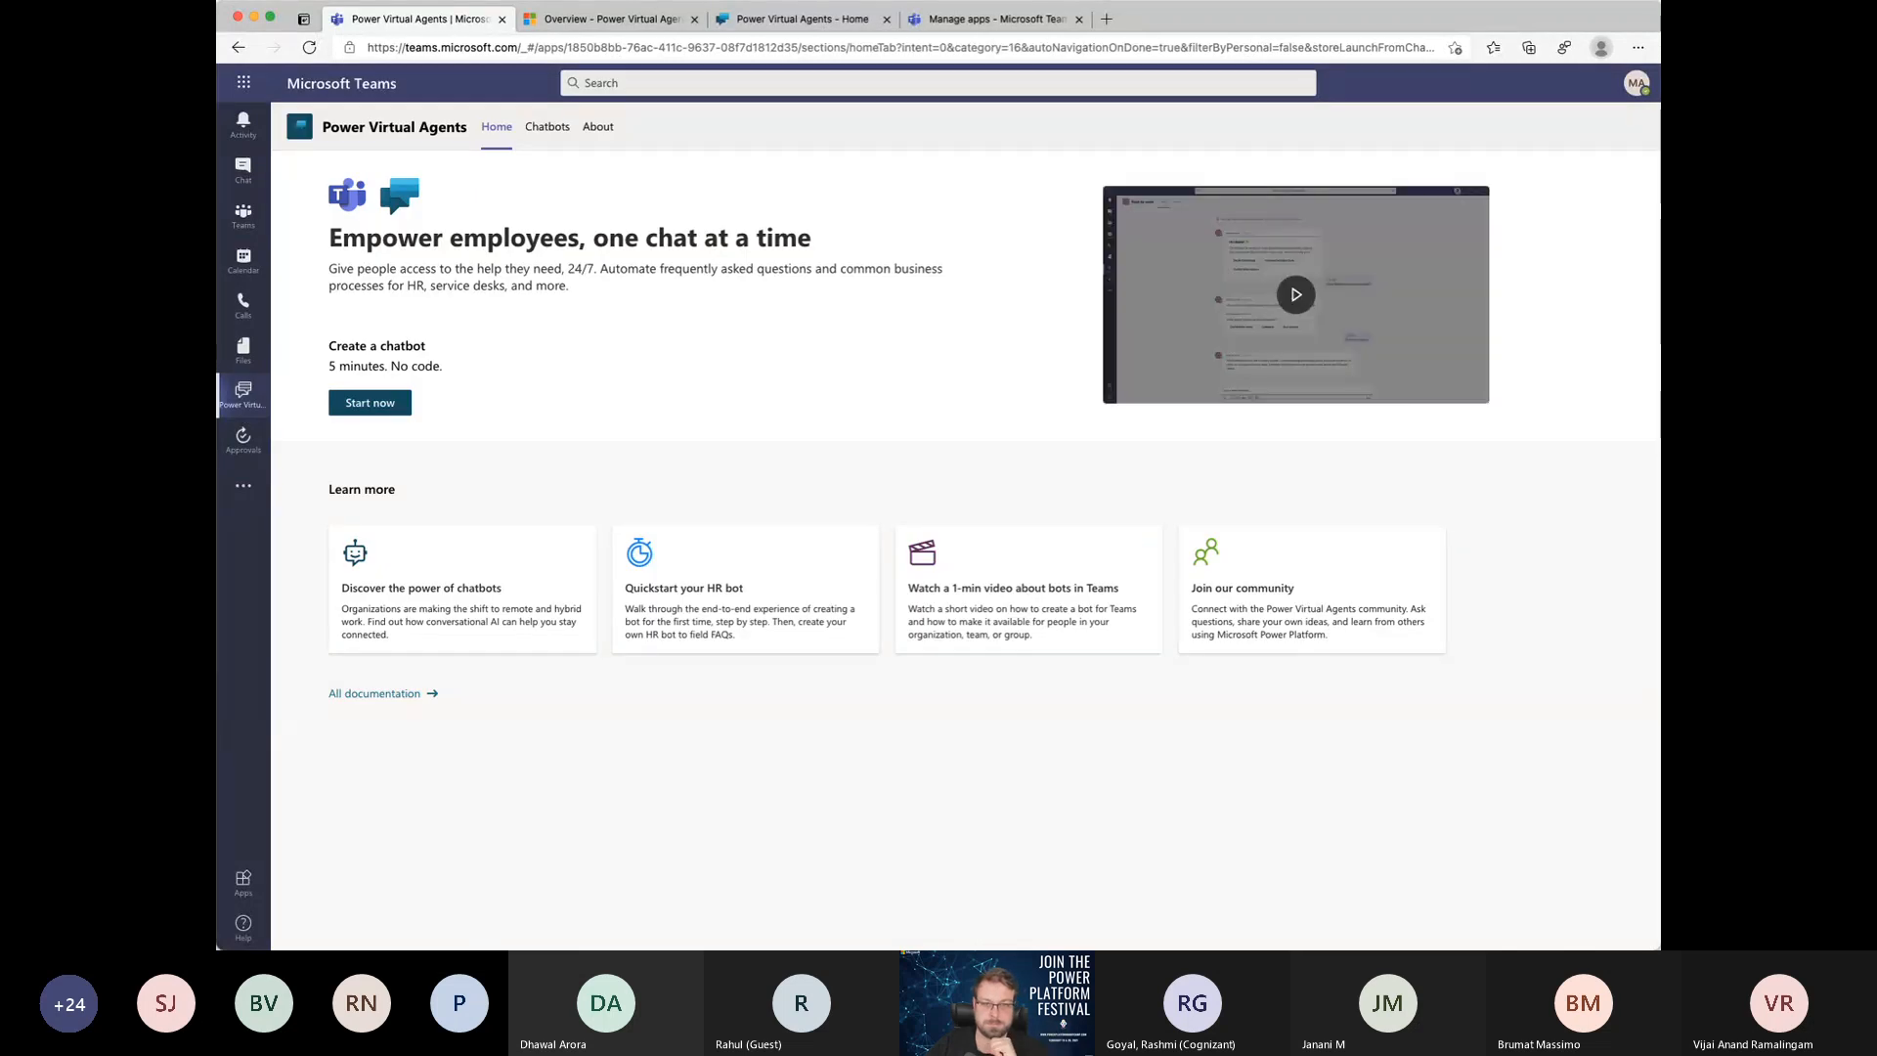
pyautogui.click(234, 496)
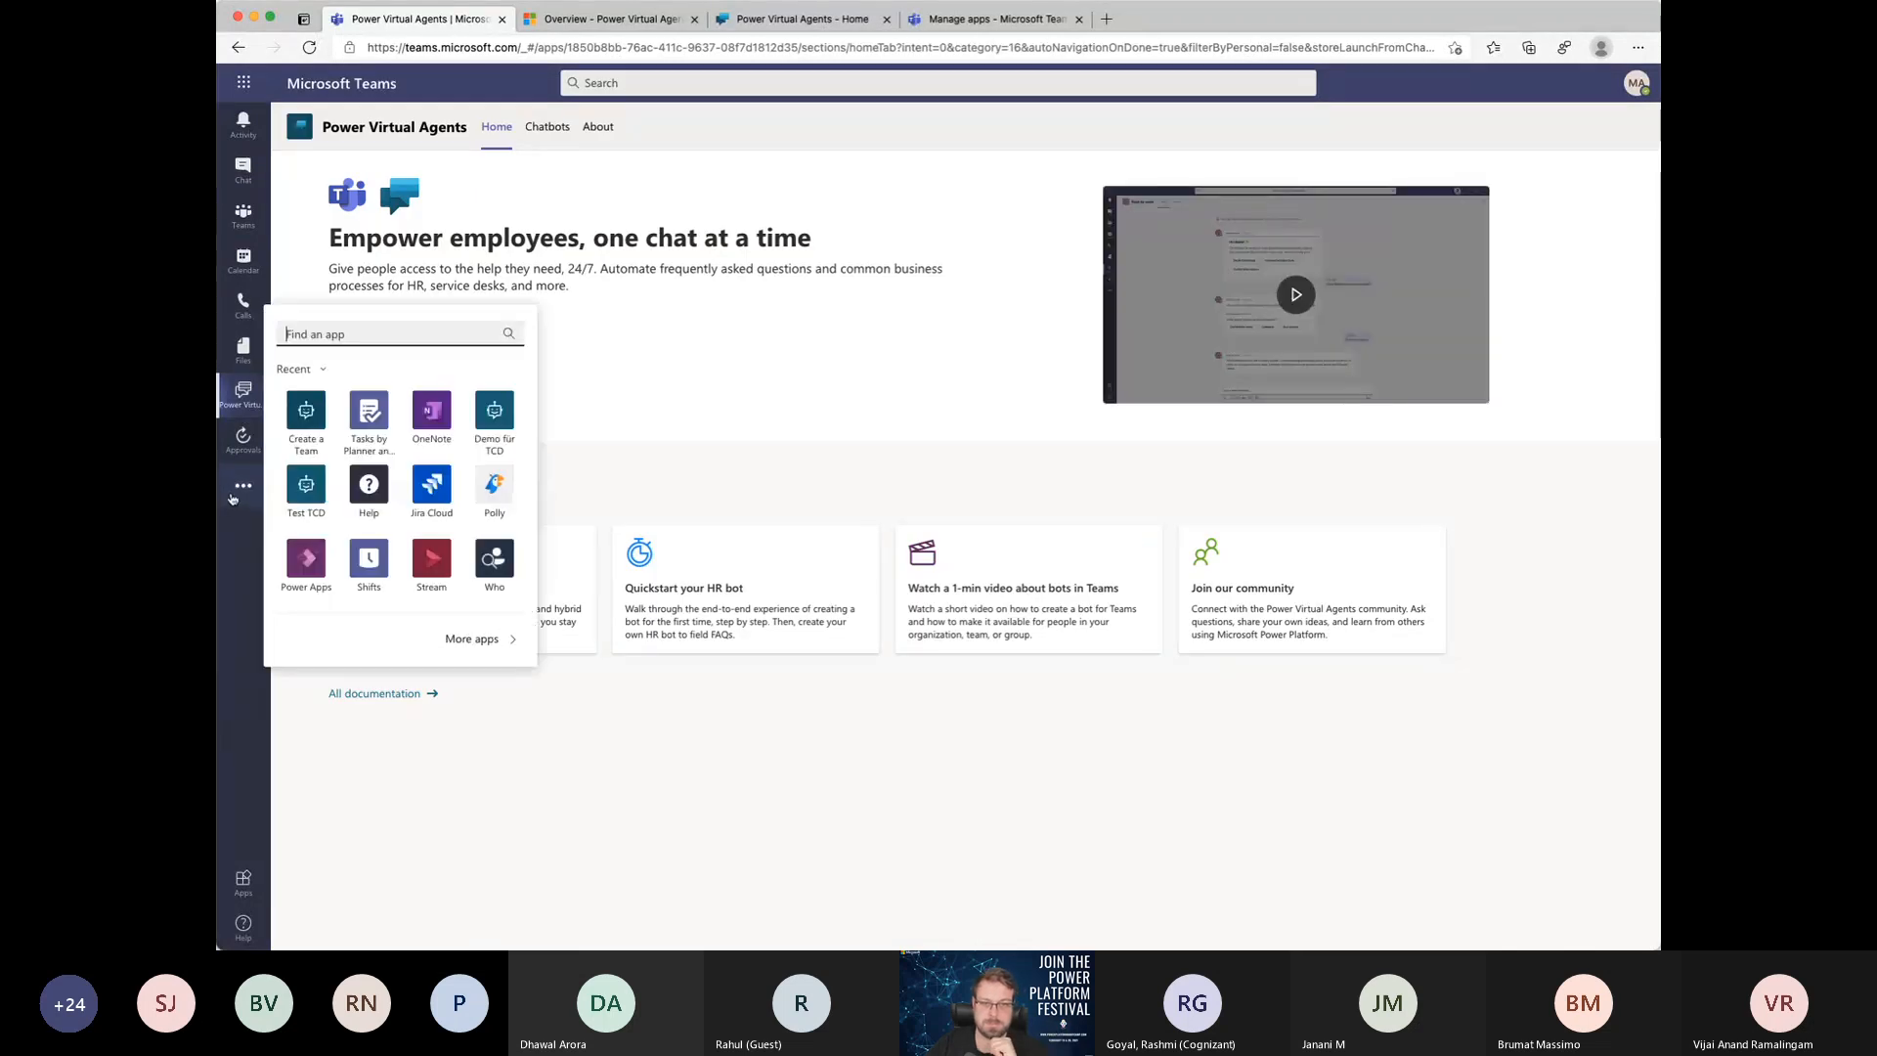
pyautogui.click(472, 637)
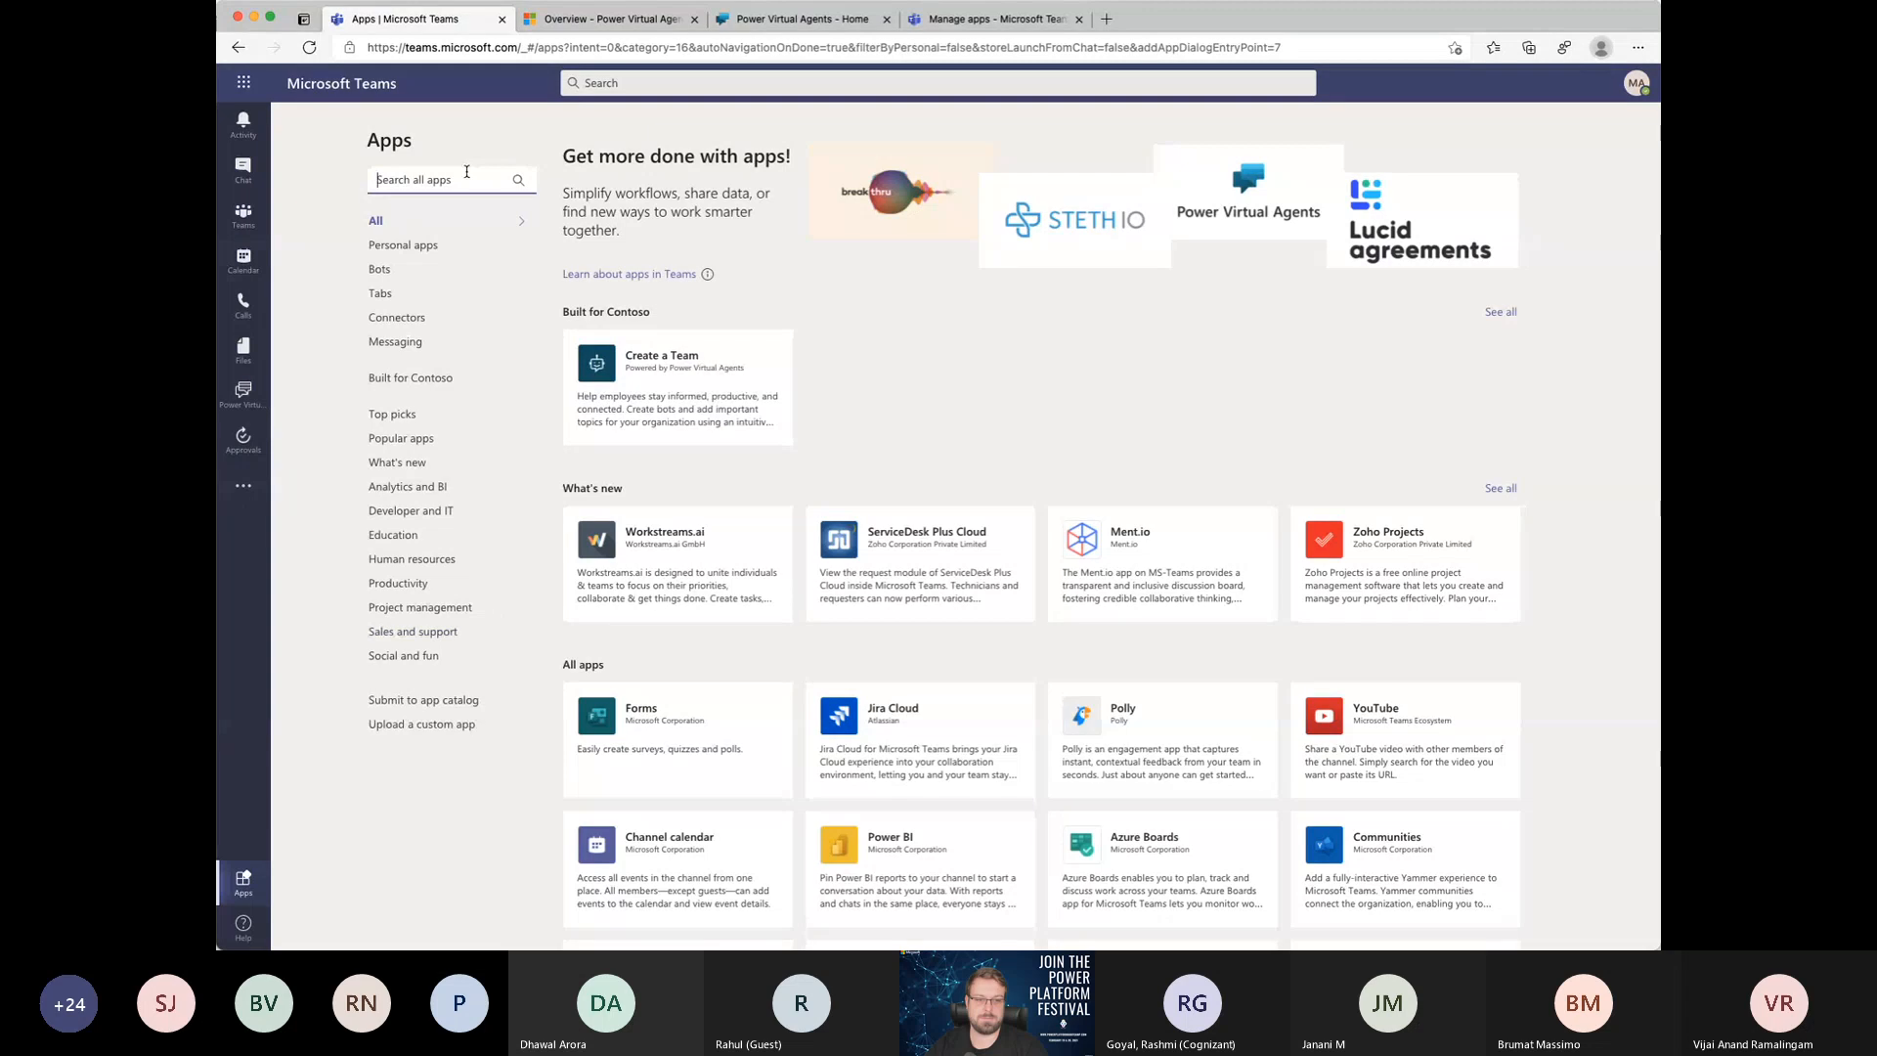
pyautogui.click(1501, 313)
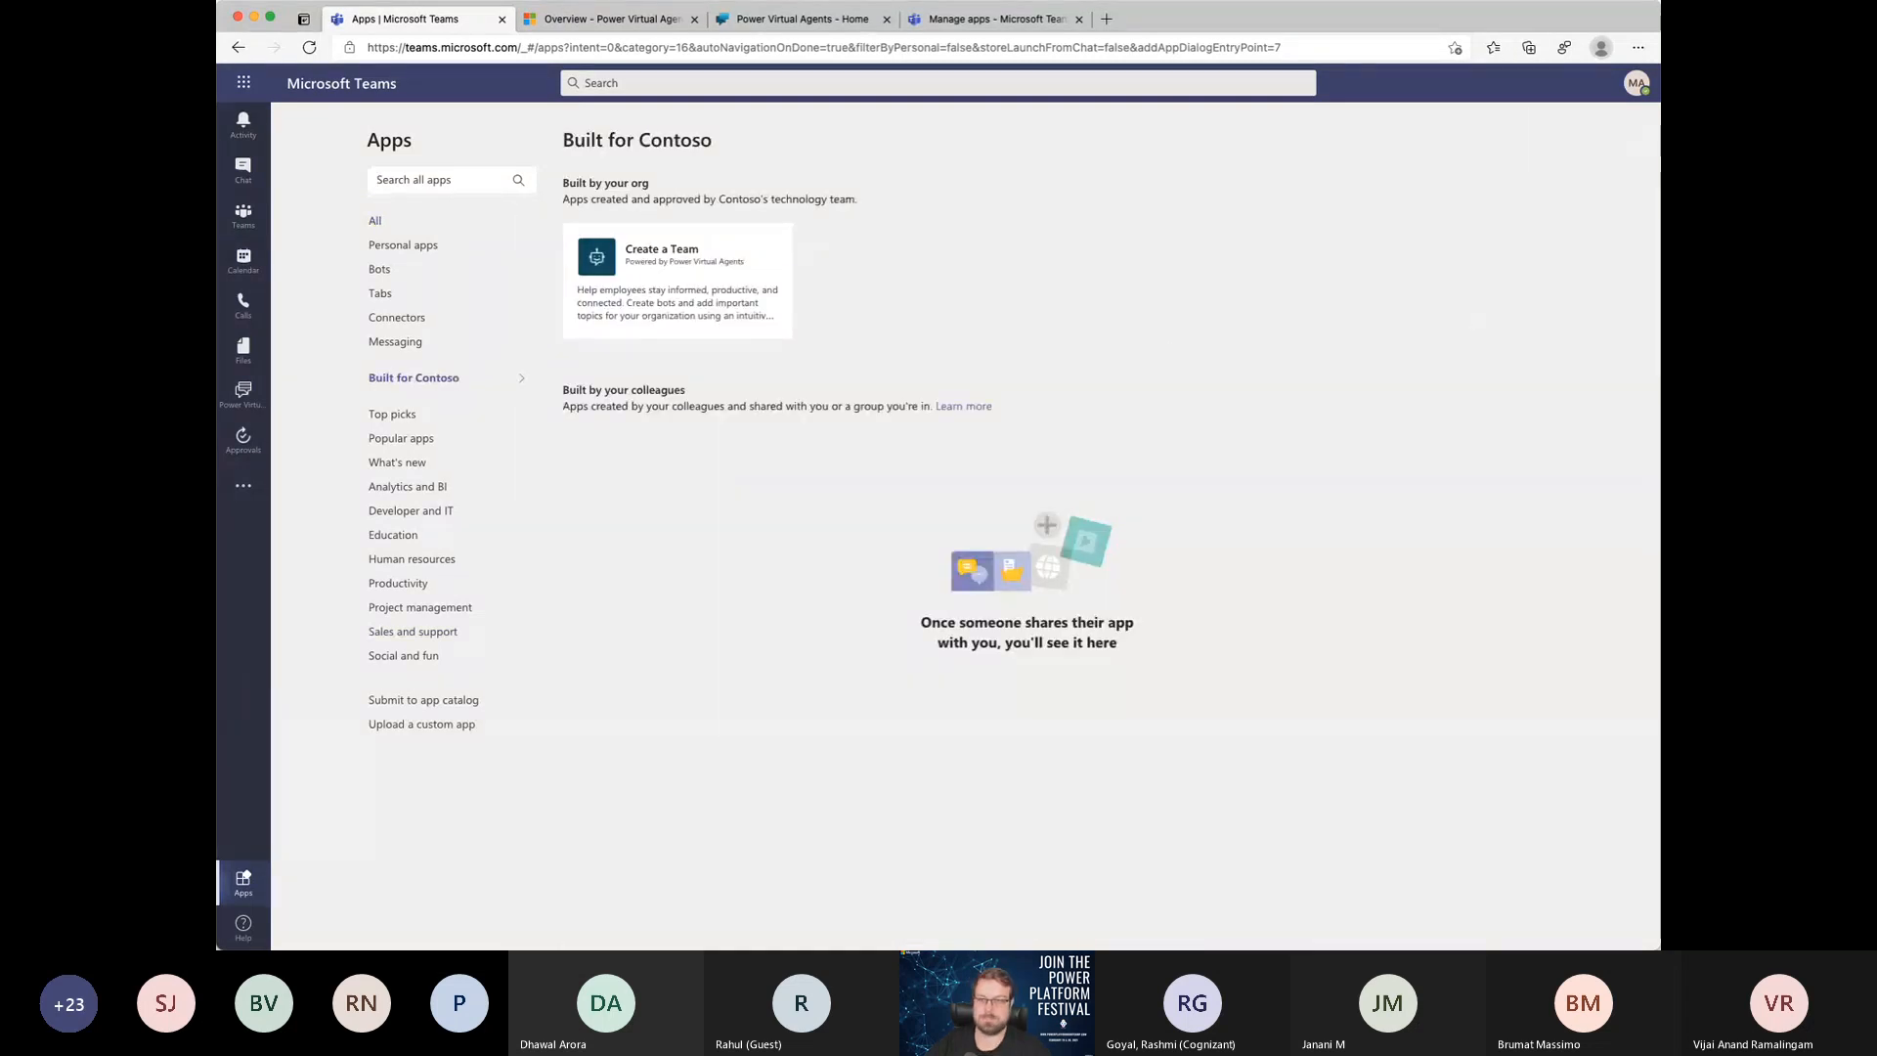